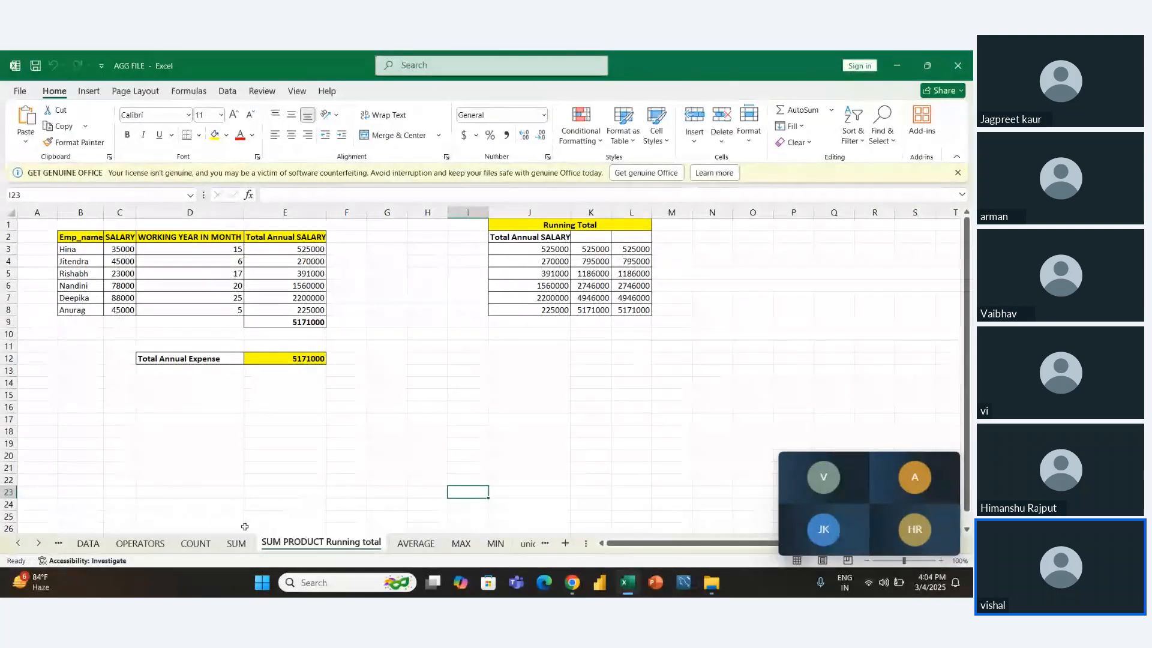
- Open the COUNT sheet and examine the total male count formula in L18
left_click(209, 544)
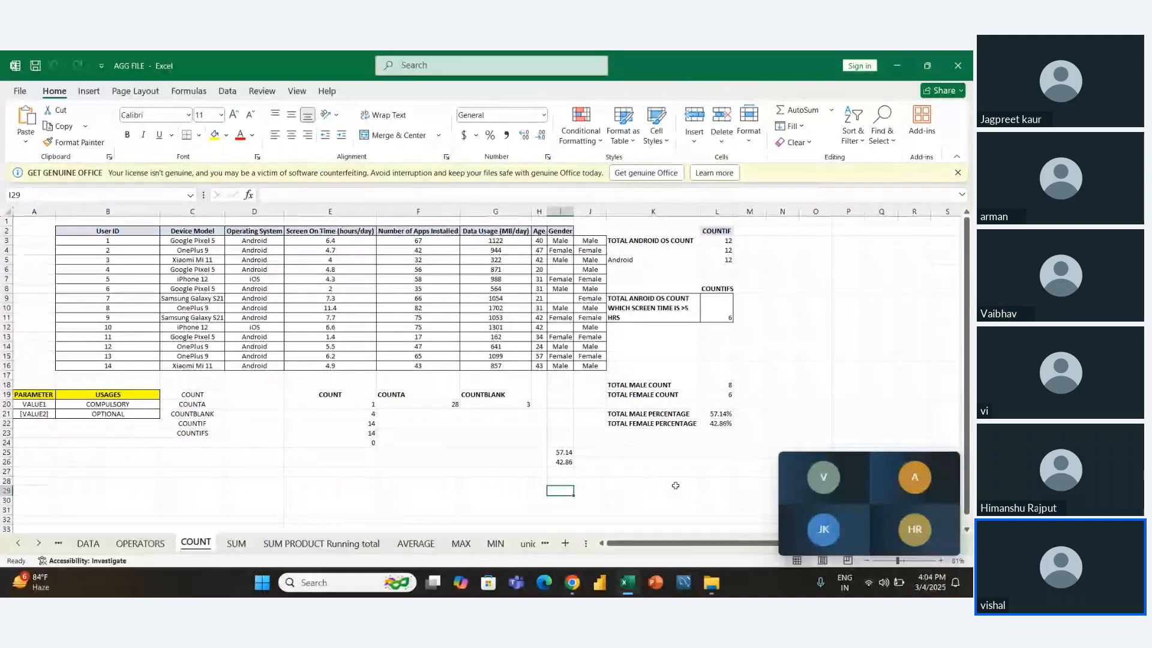
left_click(721, 384)
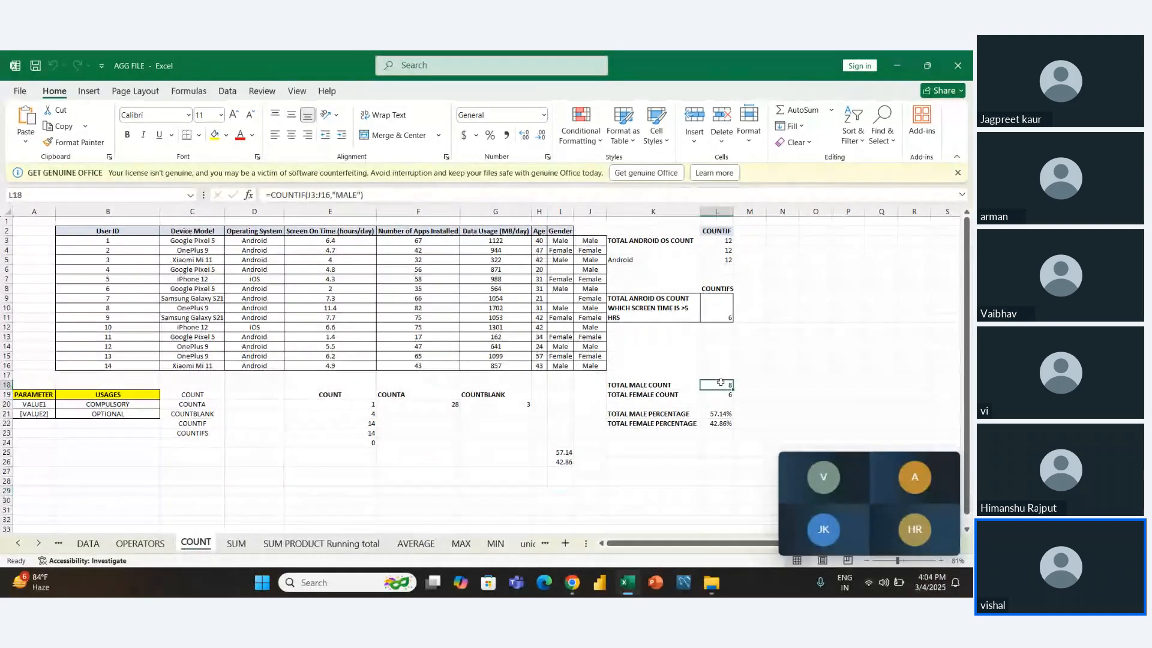
left_click_drag(724, 394, 724, 410)
key("Escape")
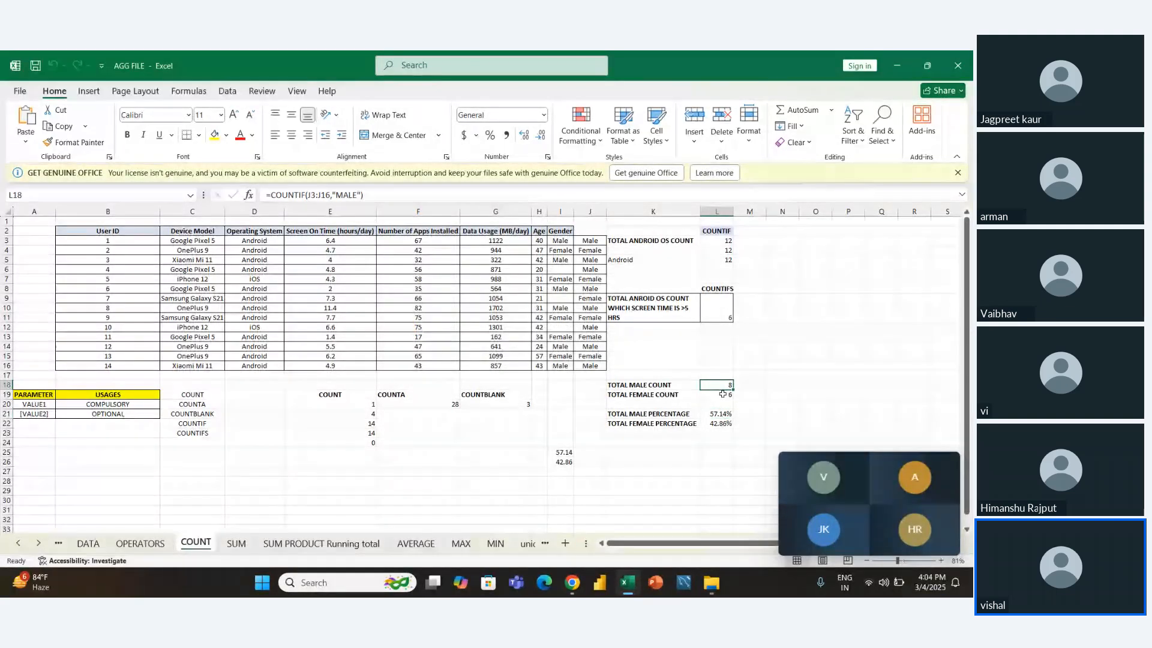
left_click(367, 489)
left_click(228, 509)
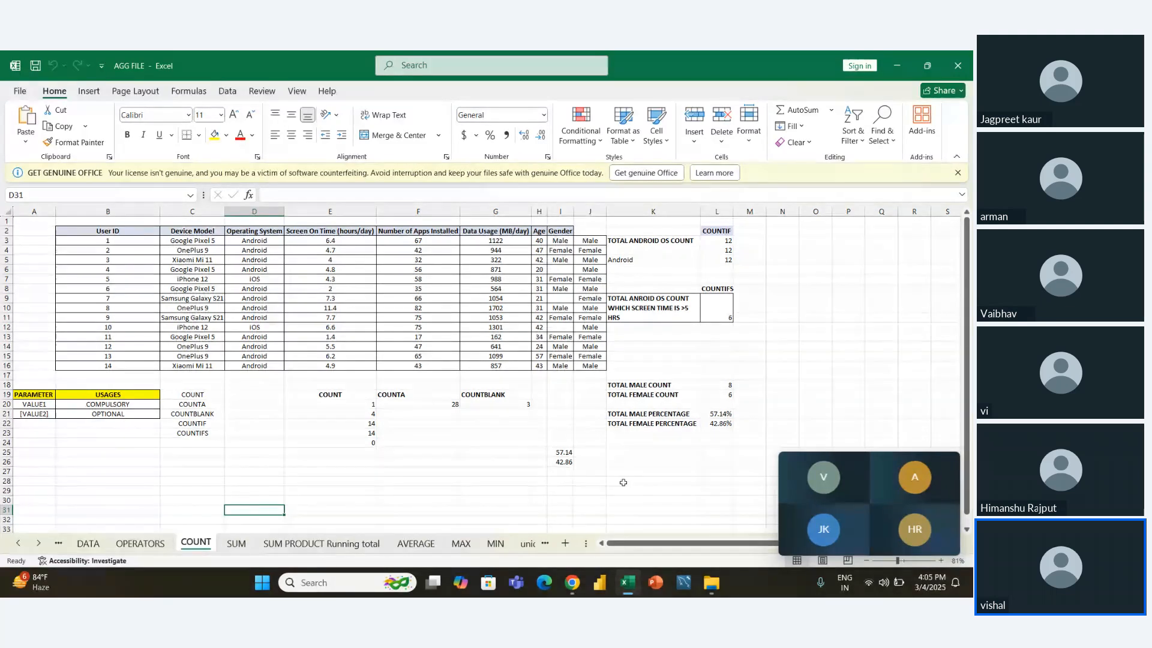
- Move the floating meeting participants overlay out of the way and close it
left_click_drag(834, 488, 836, 442)
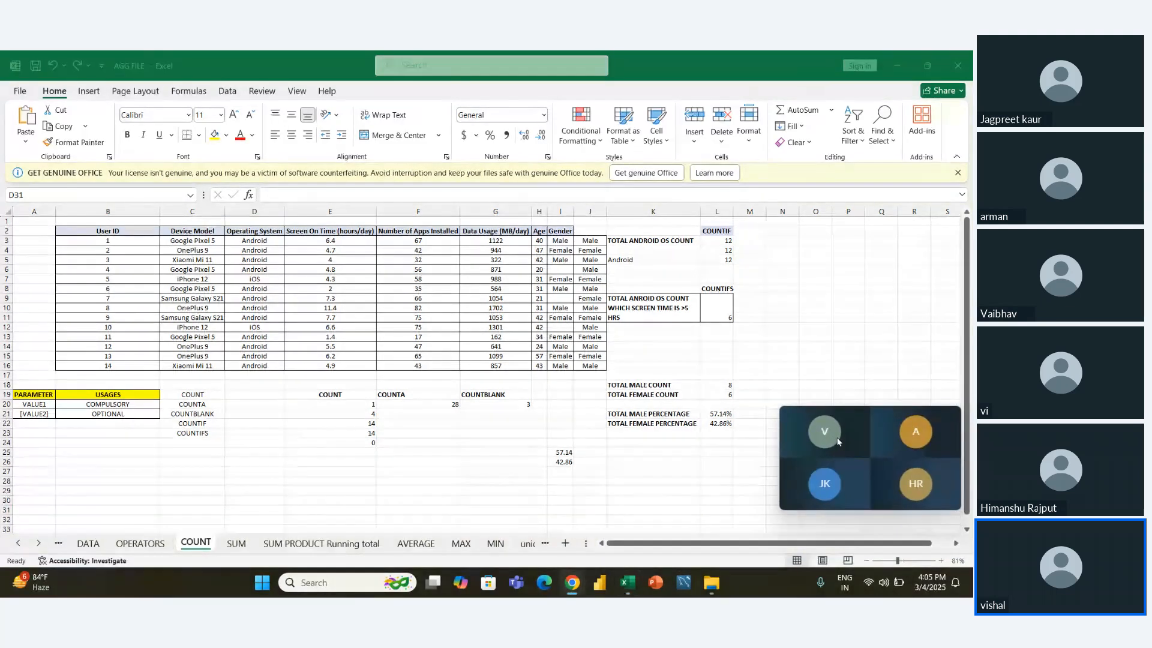
mouse_move(787, 417)
left_click_drag(781, 408, 839, 439)
left_click(951, 426)
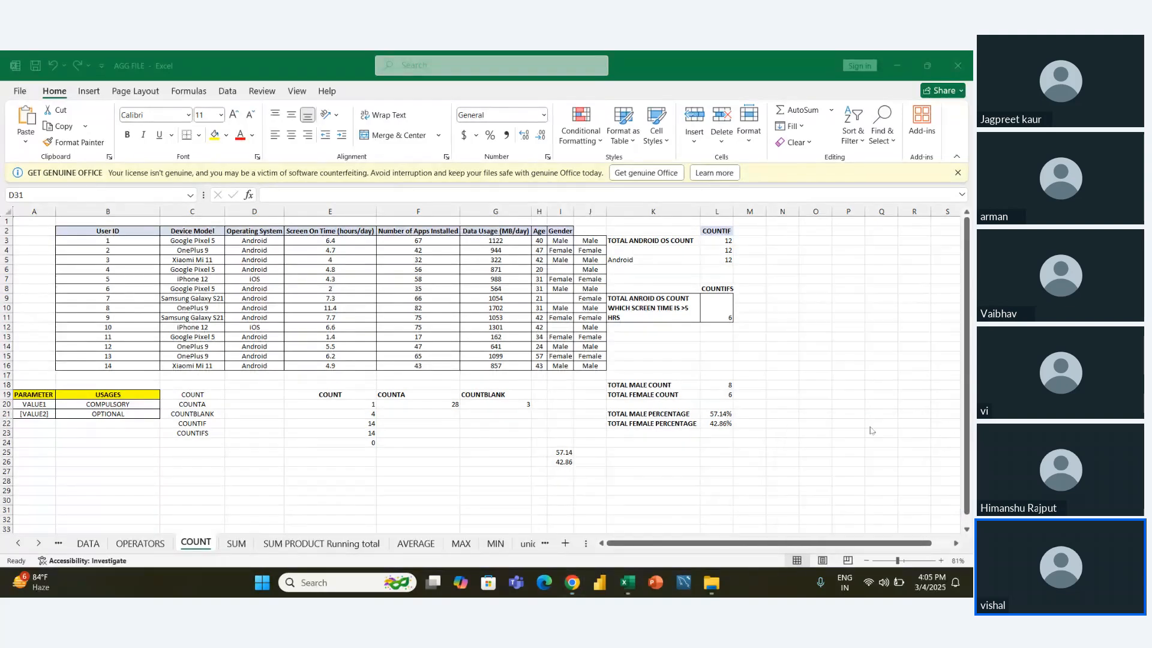
scroll(689, 477, "up", 3)
scroll(689, 477, "down", 2)
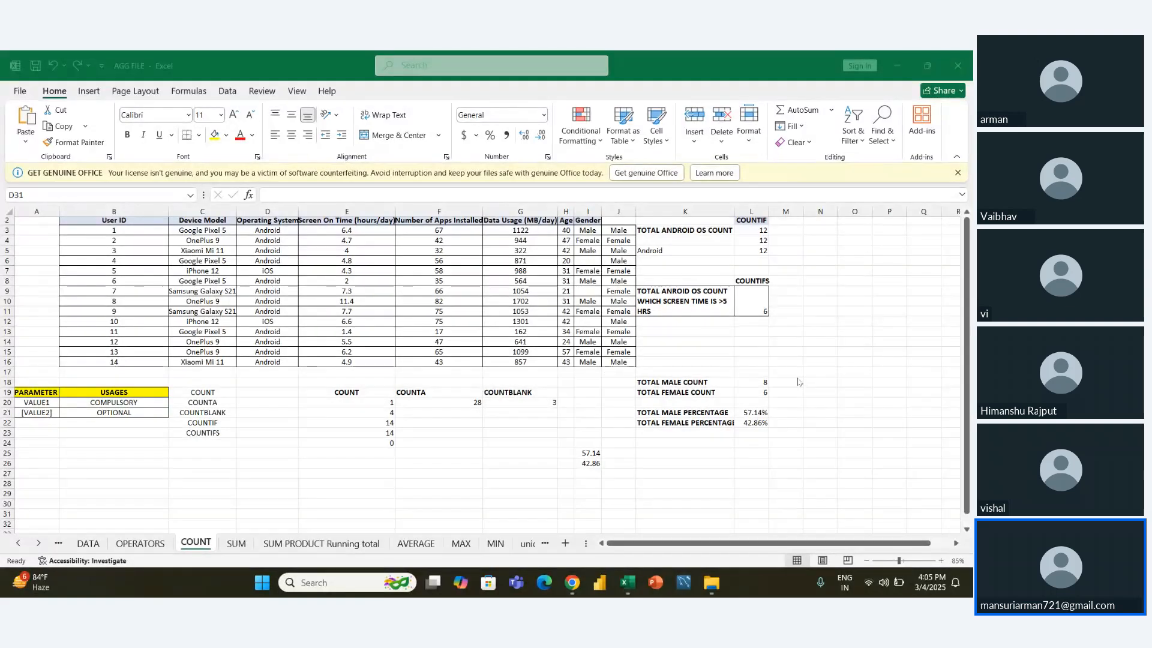
- View the online meeting window in Chrome and return to the AGG FILE workbook in Excel
key("alt+Tab")
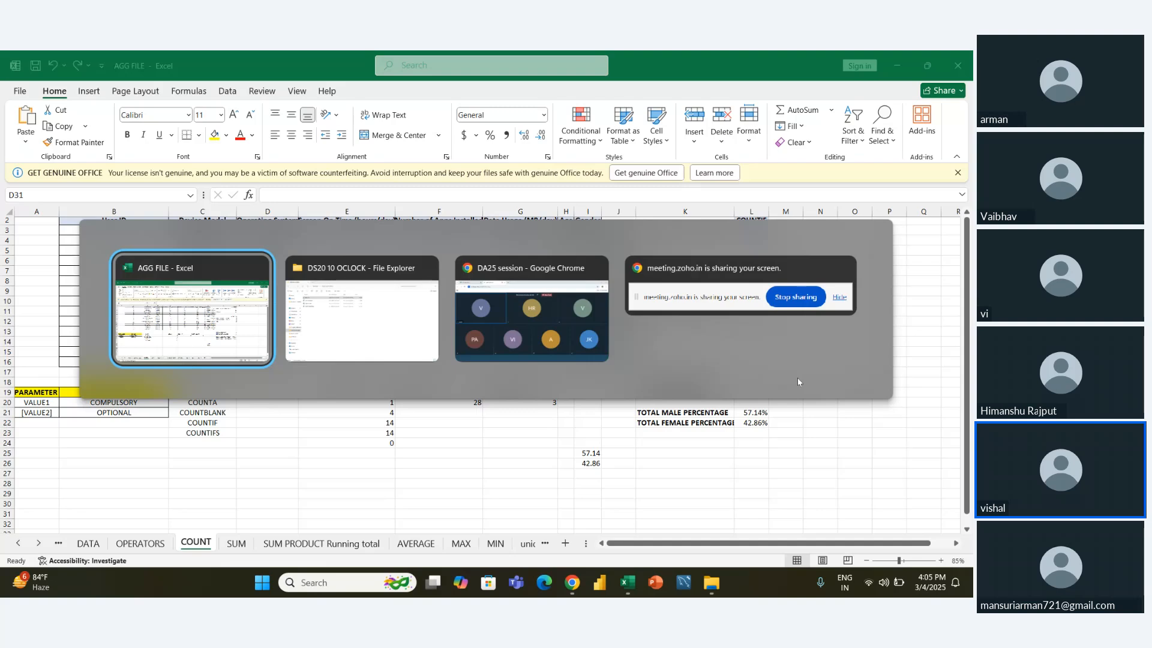
key("alt+Tab")
key("alt+Tab")
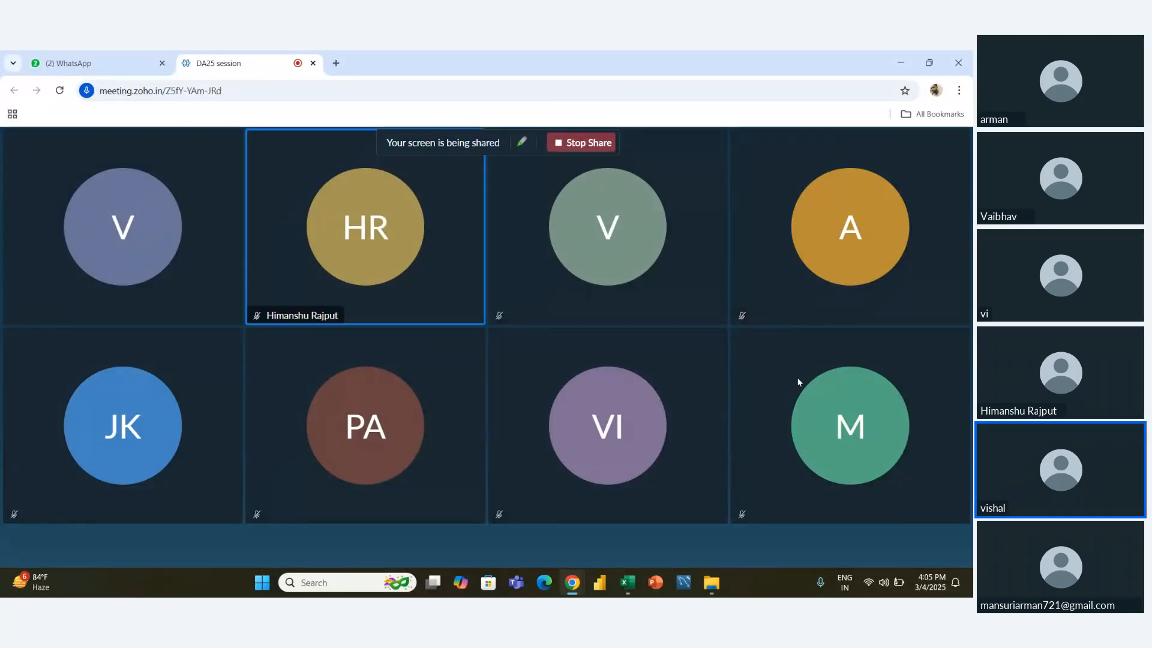
key("alt+Tab")
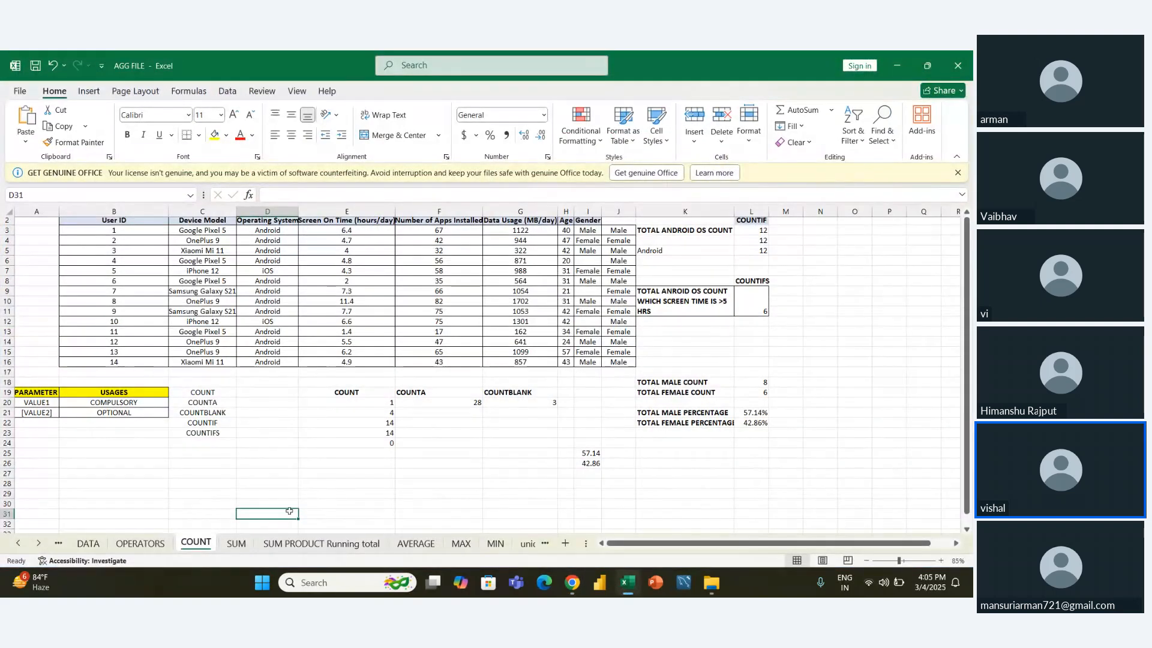
- Open the SUM sheet and review the SUM, SUMIF and SUMIFS function labels in E19:E21
left_click(237, 544)
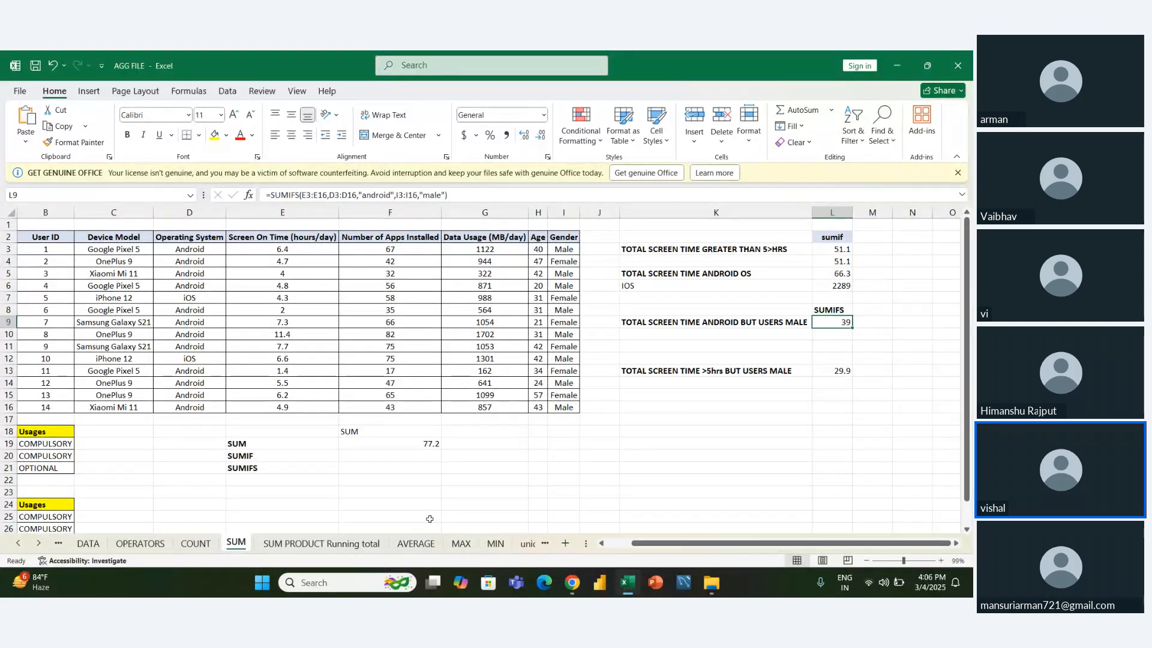
left_click(297, 456)
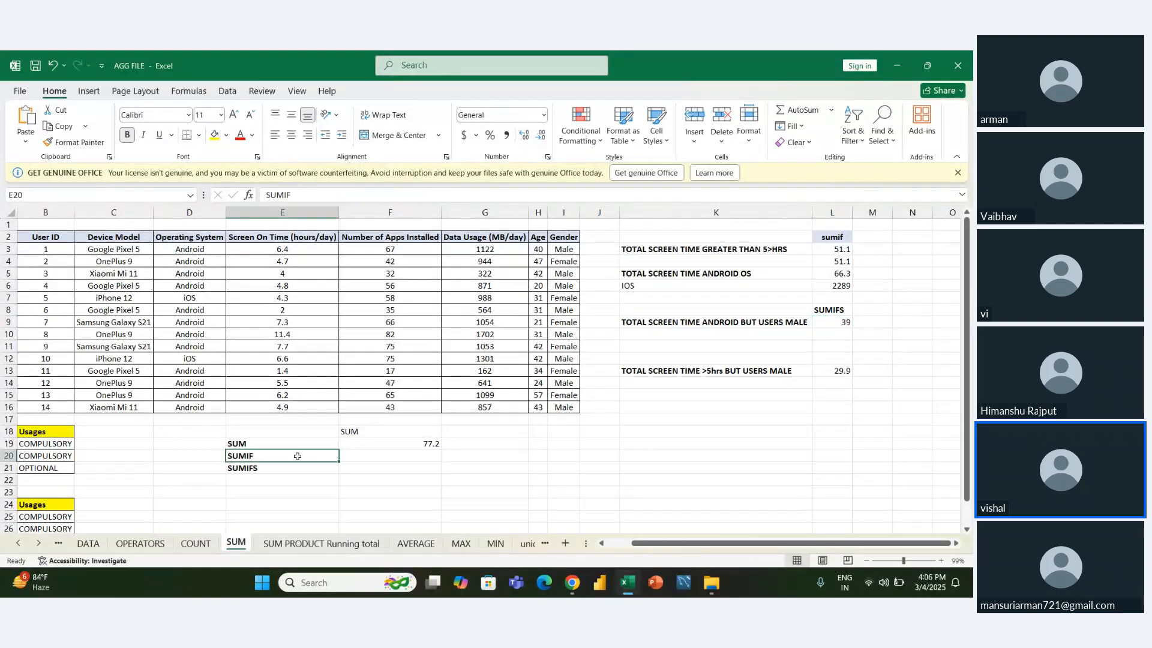
key("Up")
key("Down")
key("Down")
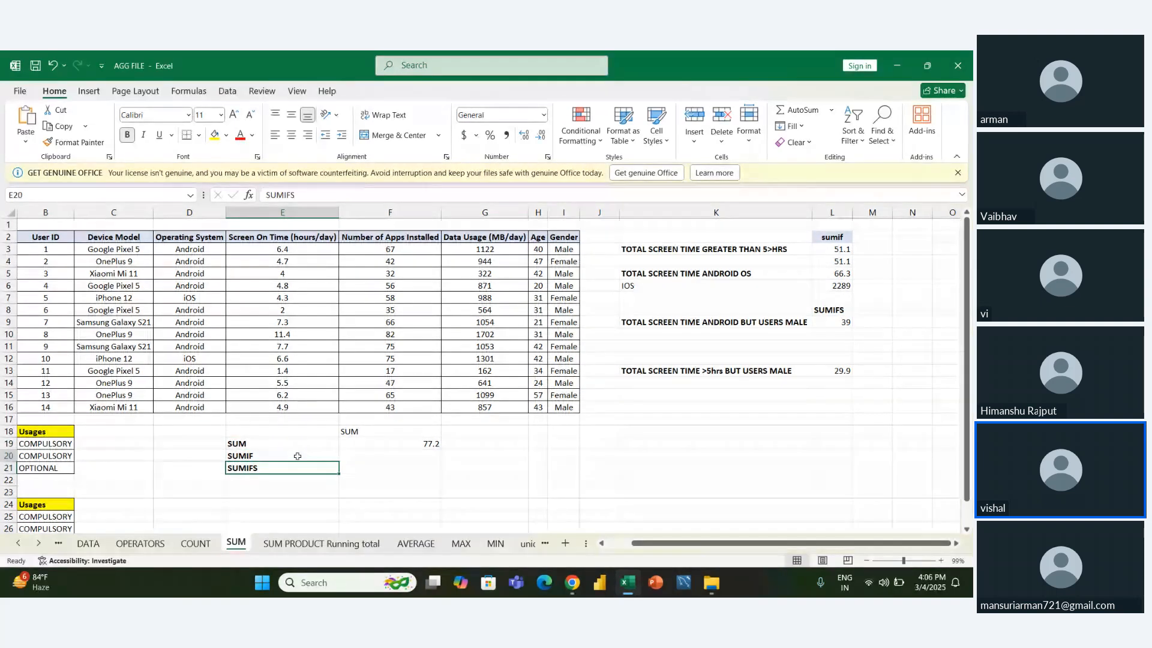
key("Up")
key("Up")
key("Down")
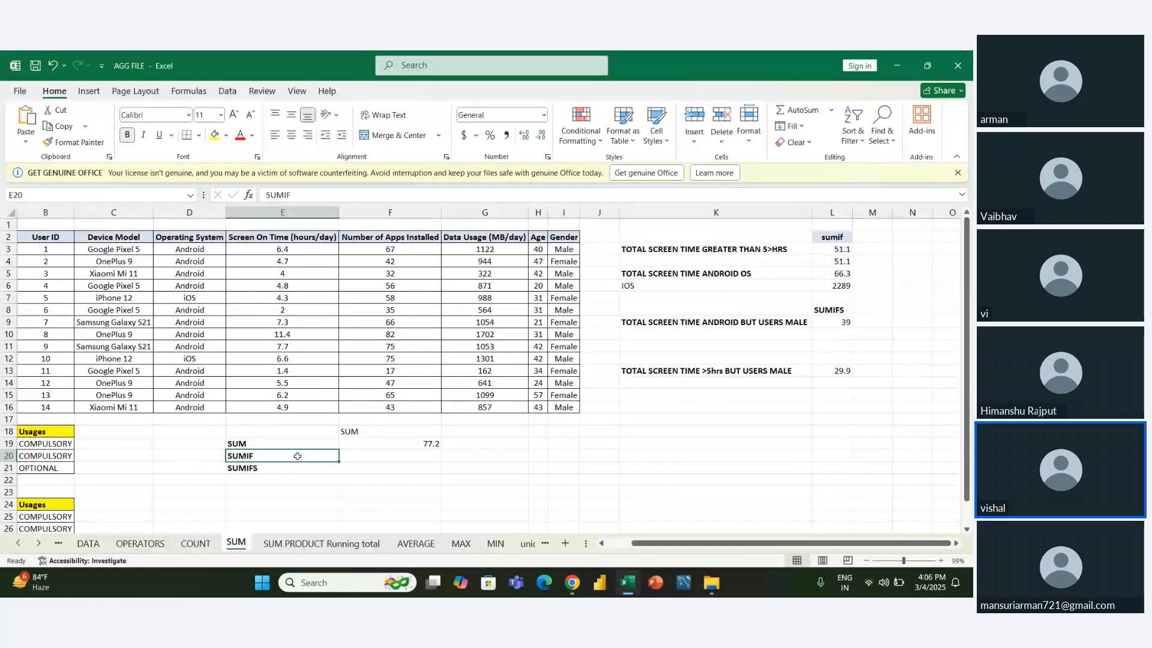
key("Down")
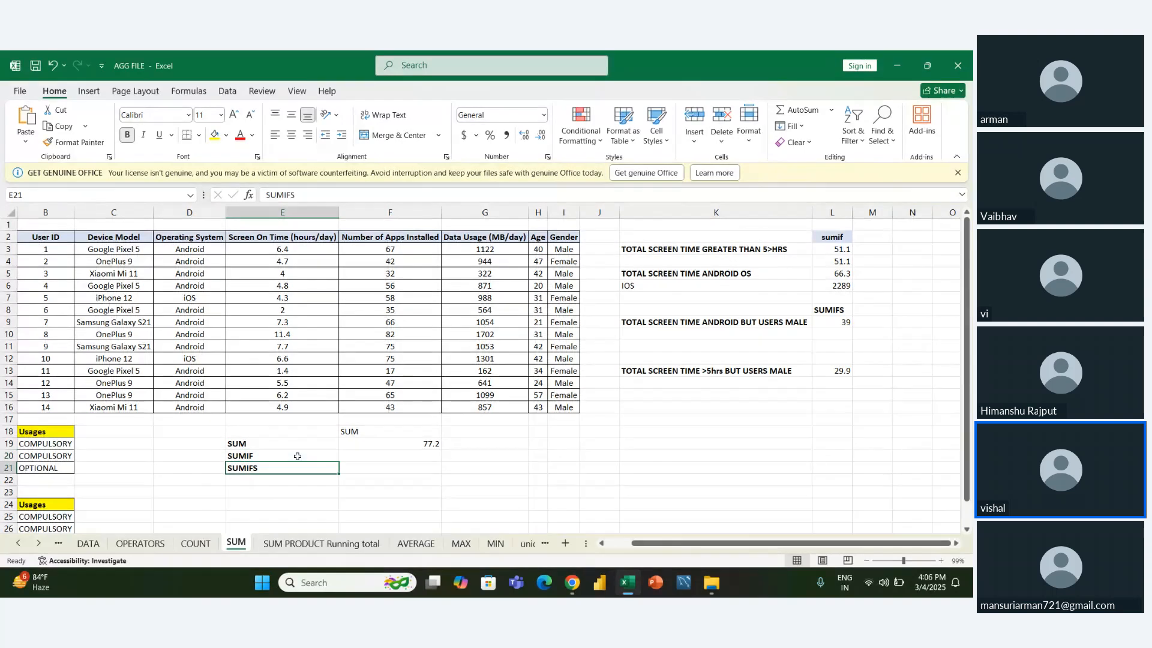
key("Up")
key("Down")
key("Up")
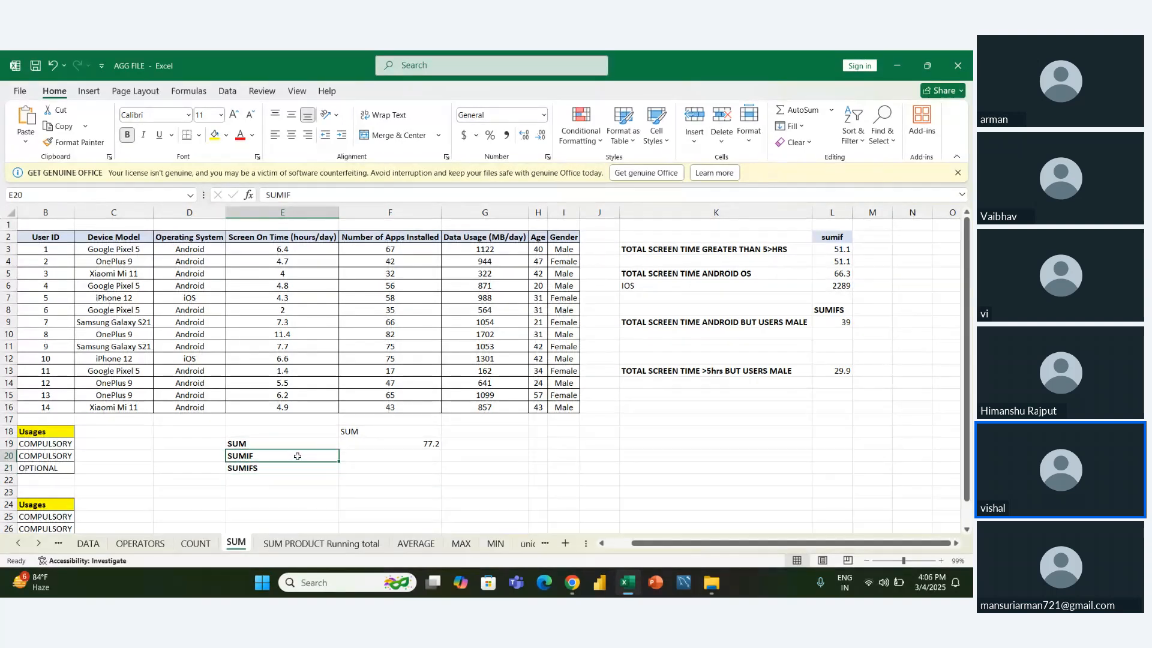
key("Up")
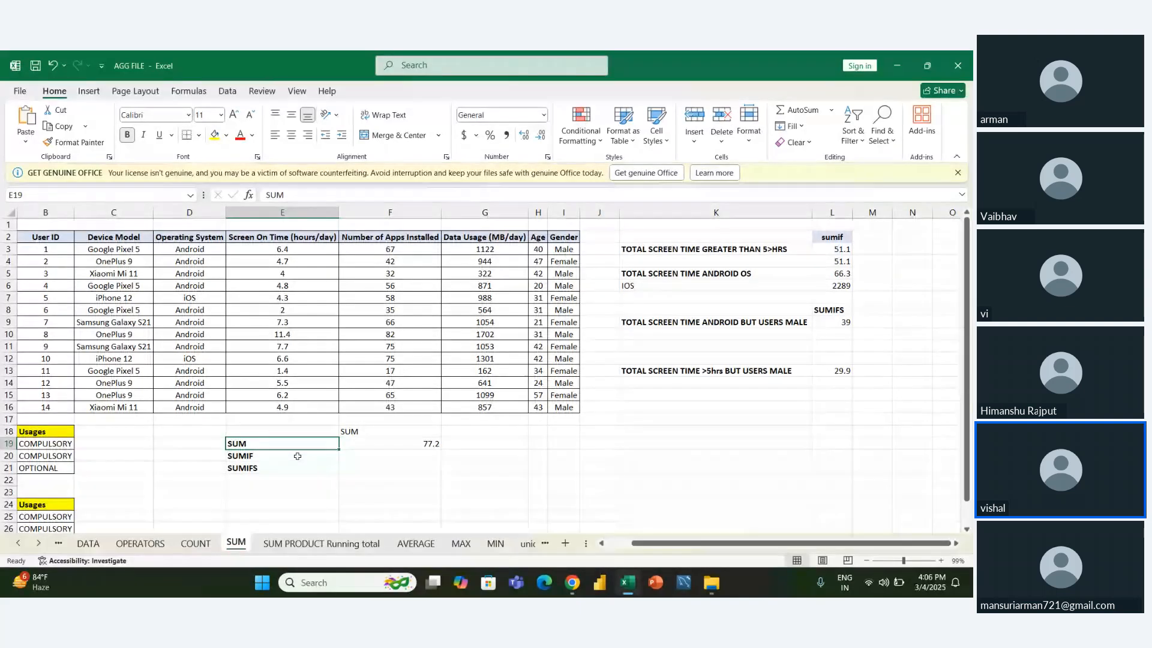
- Examine the SUMIF parameter table starting in A17
key("Left")
key("Left")
key("Left")
key("Left")
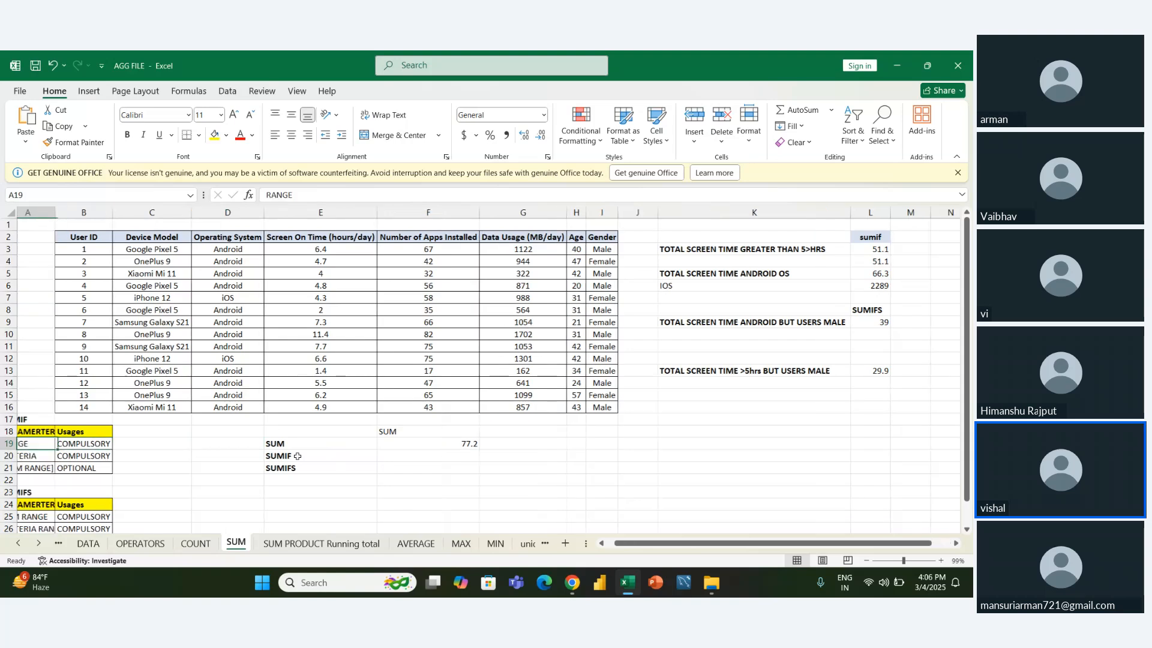
key("Up")
key("Up")
key("Down")
key("Down")
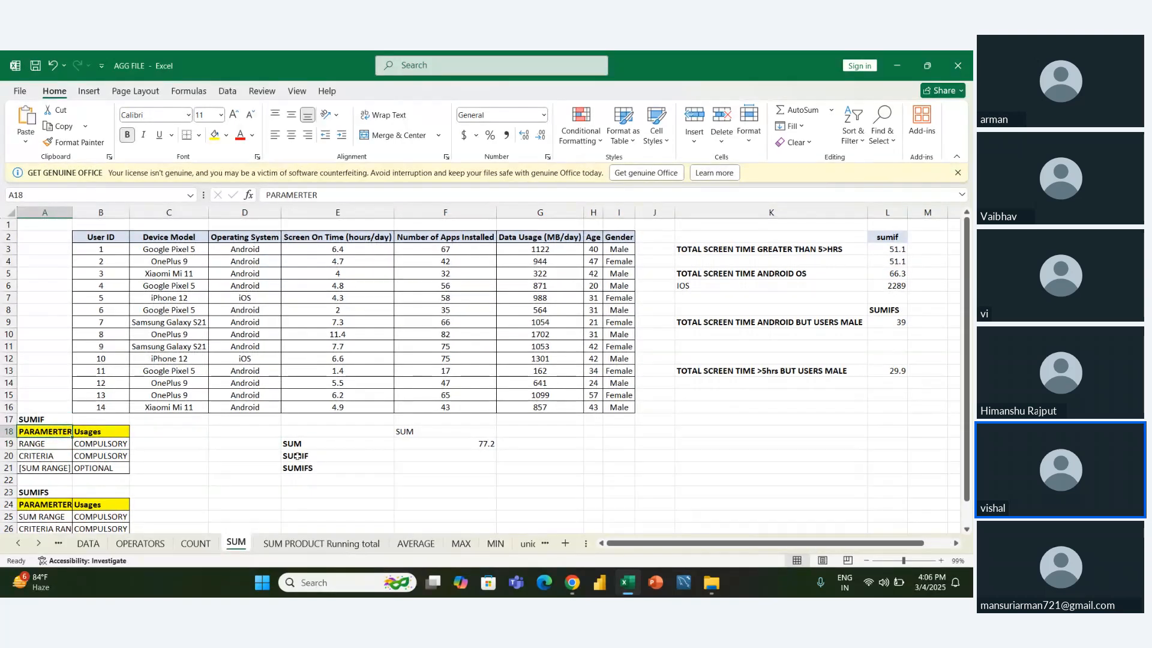
- Clear the existing screen-time SUM formula from cell F19
key("Right")
key("Right")
key("Right")
key("Right")
key("Right")
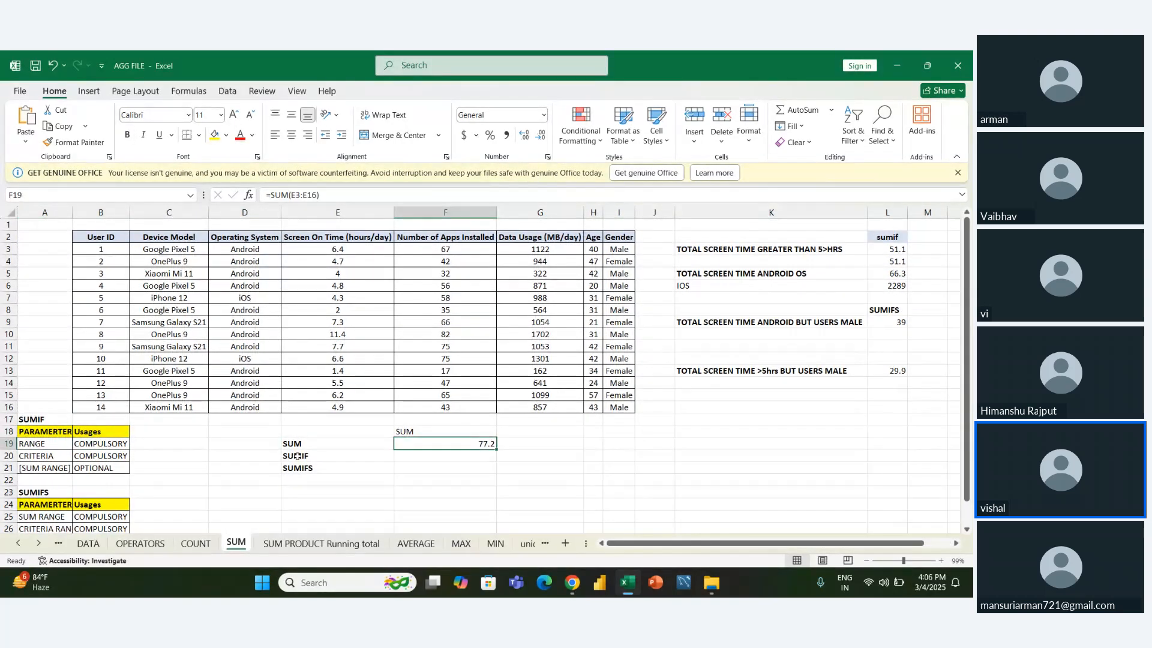
key("Delete")
key("Left")
key("Right")
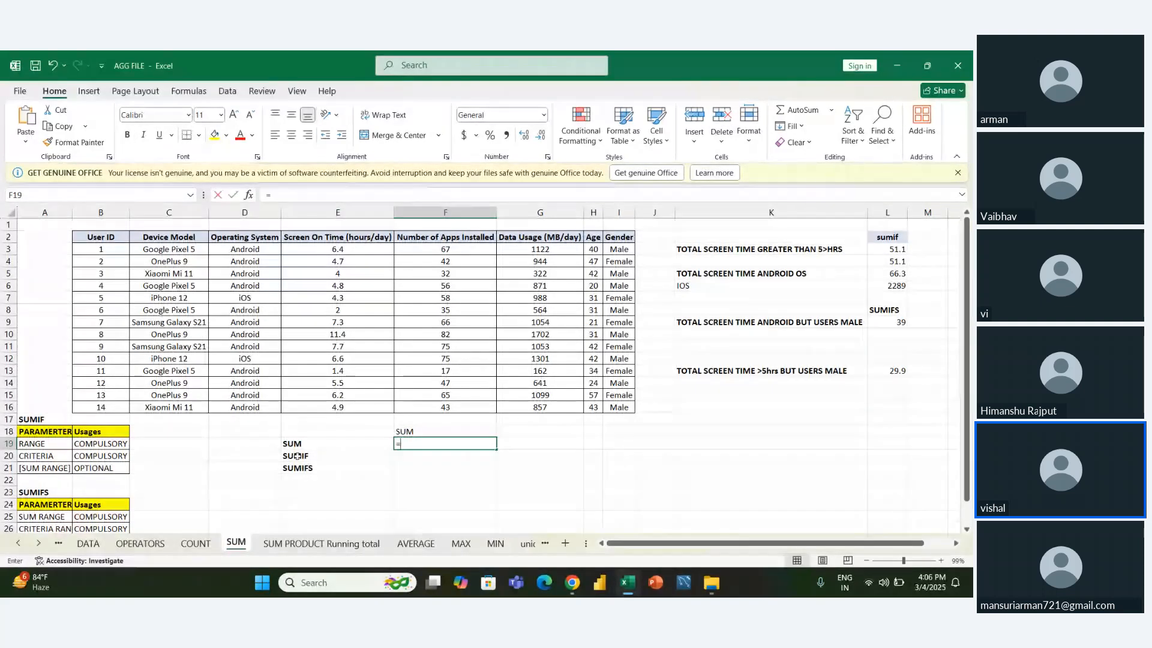
- Enter =SUM(E16,E13,E9,E6) in F19 to add four individual screen-on-time values
type("=sum")
key("Tab")
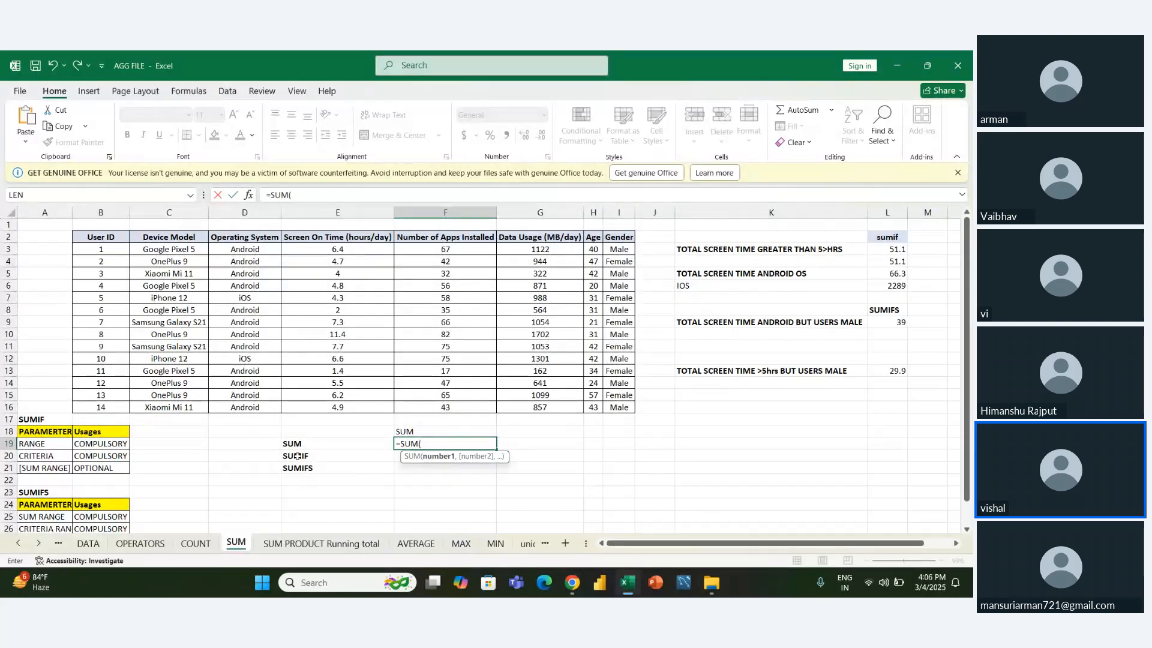
left_click(317, 405)
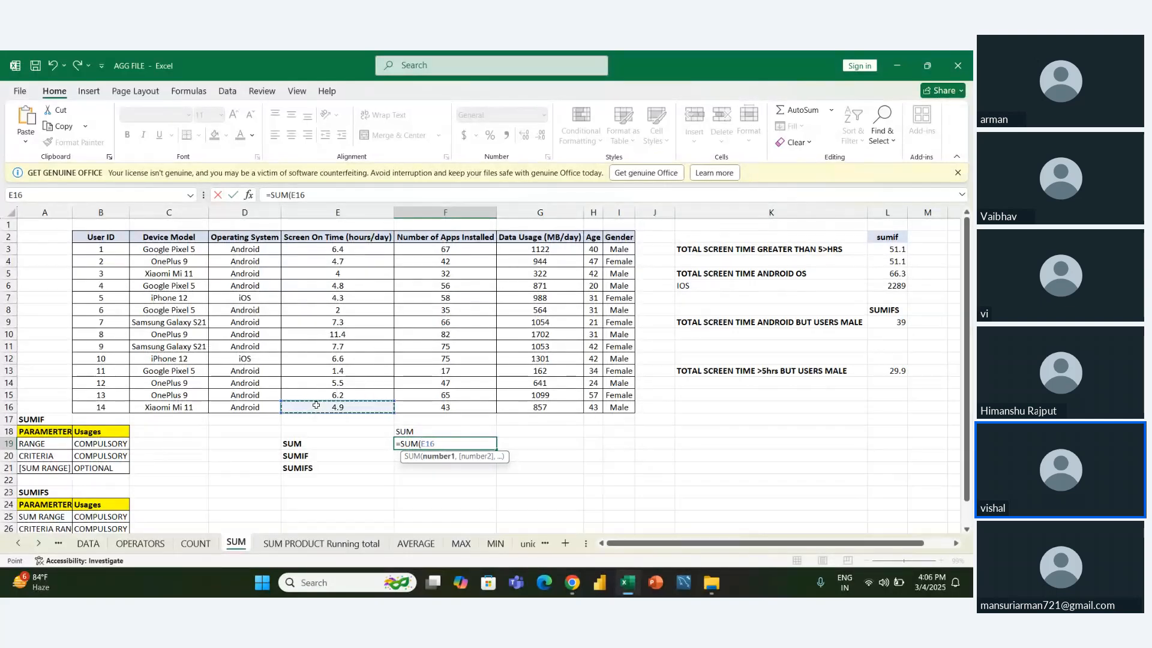
type(",")
left_click(333, 374)
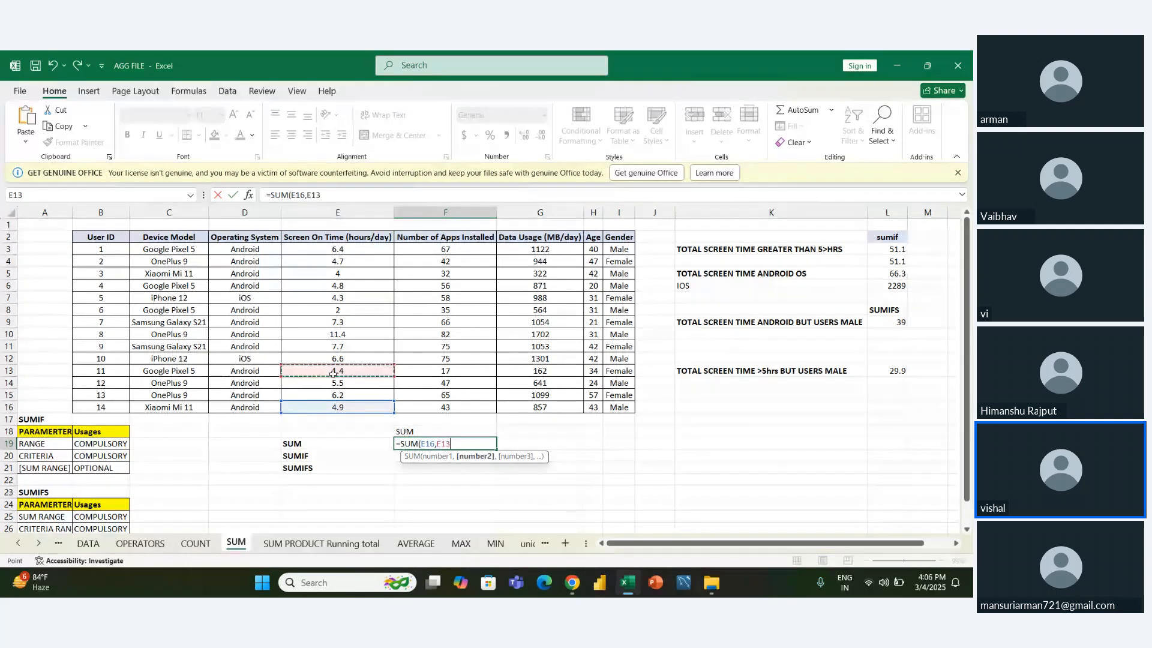
type(",")
left_click(340, 324)
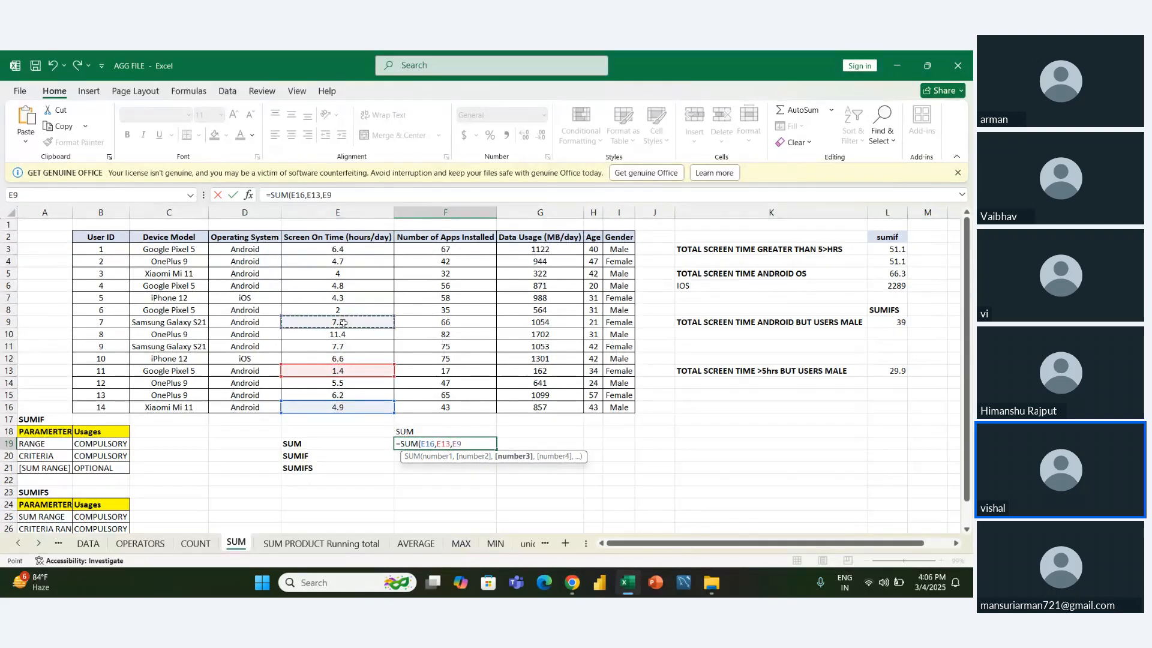
type(",")
left_click(344, 286)
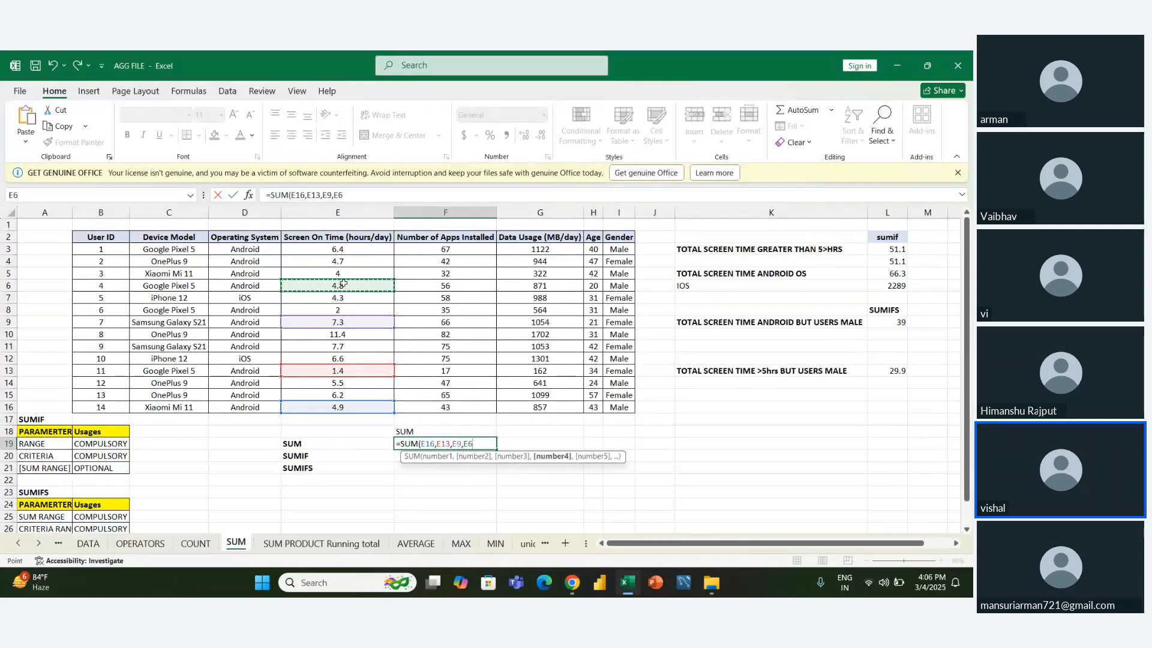
key("Return")
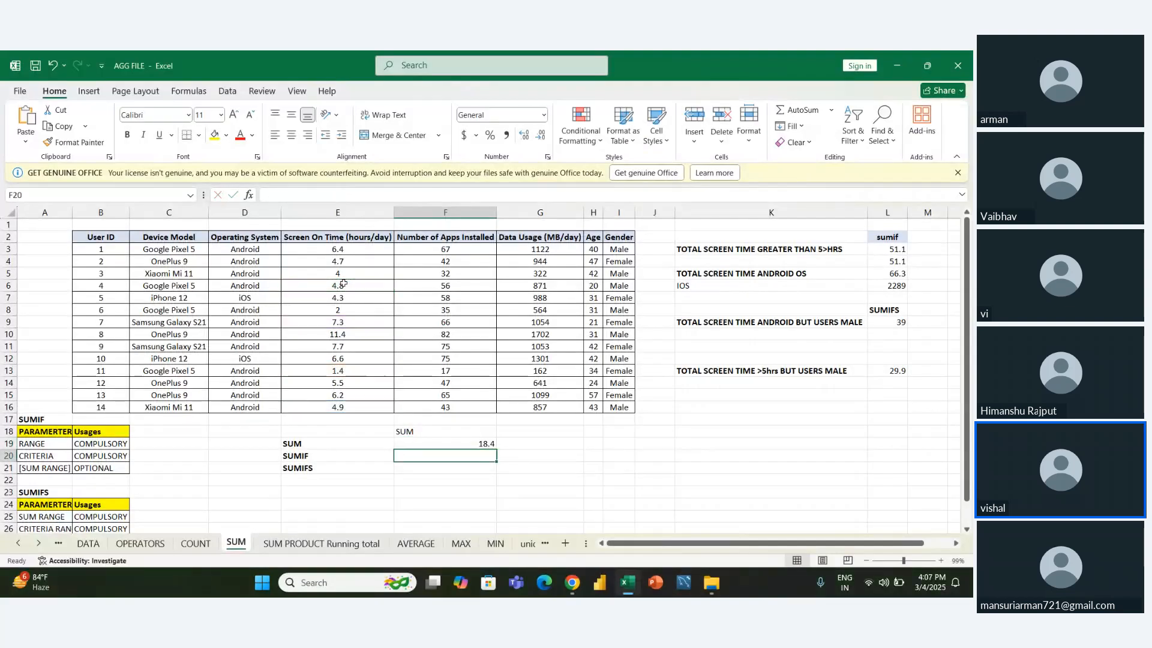
- Enter =SUM(E3:E16) in F20 to total the whole Screen On Time column
type("=SUM(")
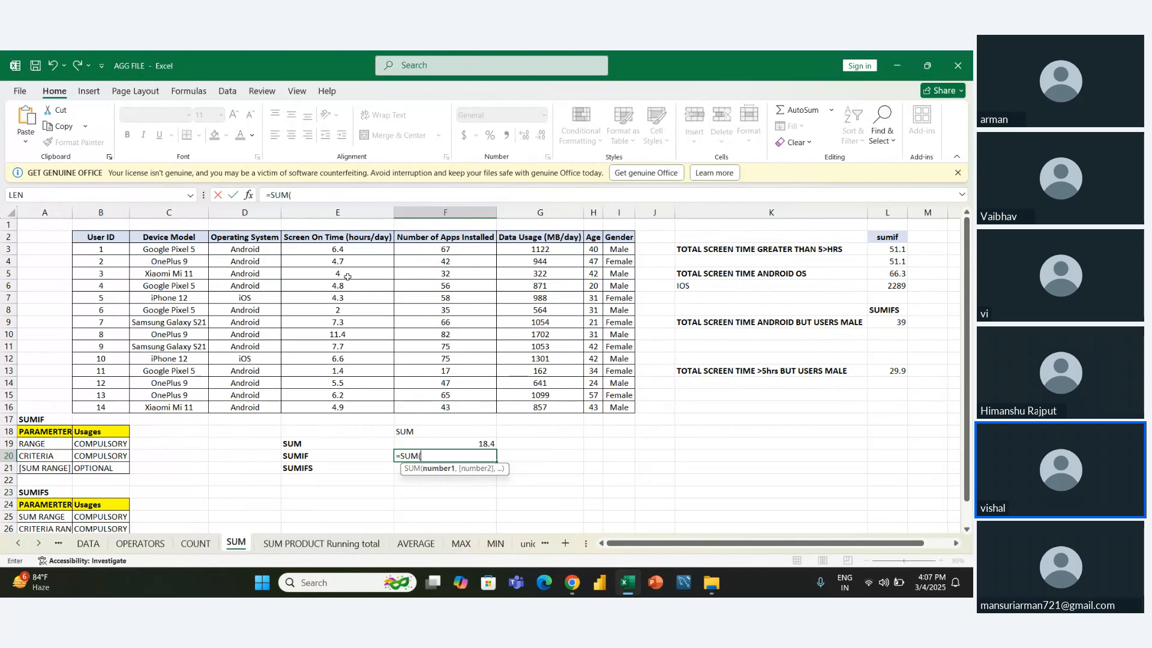
left_click_drag(348, 248, 347, 407)
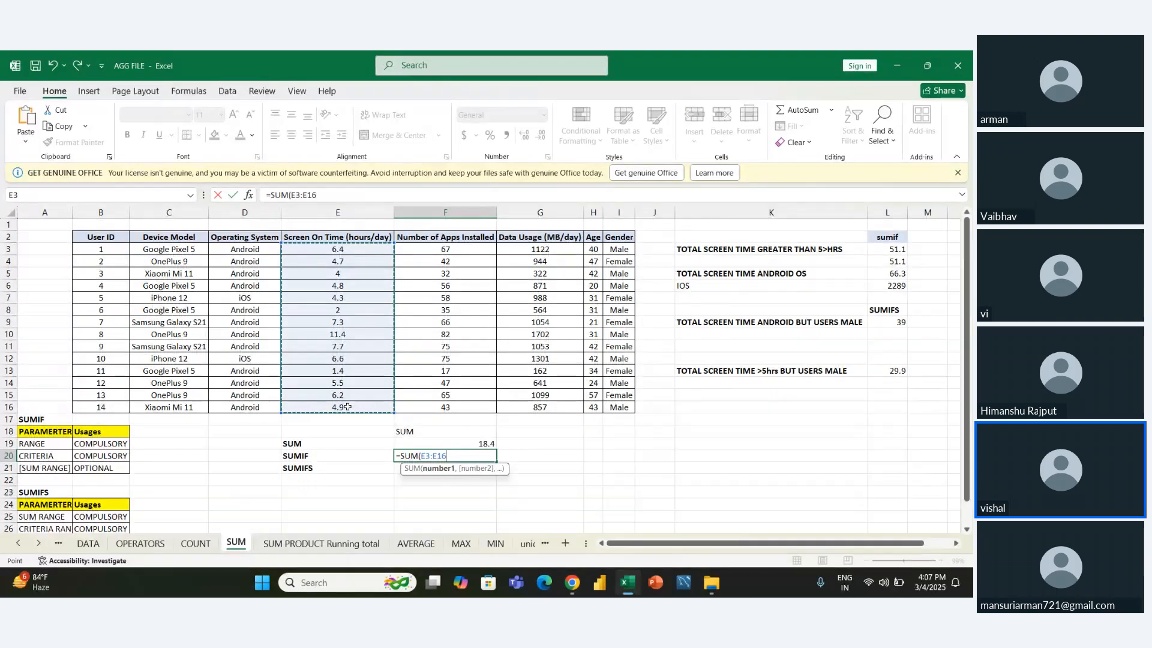
key("Return")
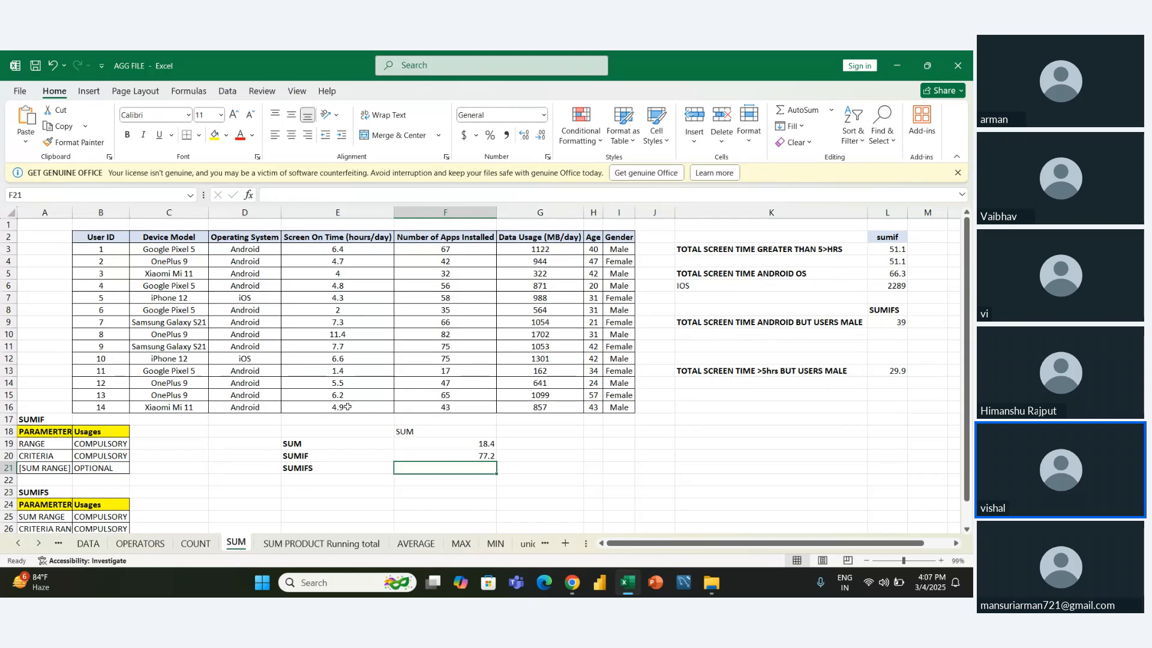
- Move the SUM heading and its two results from F18:F20 to G18:G20
key("Up")
key("ctrl+Up")
key("ctrl+shift+Down")
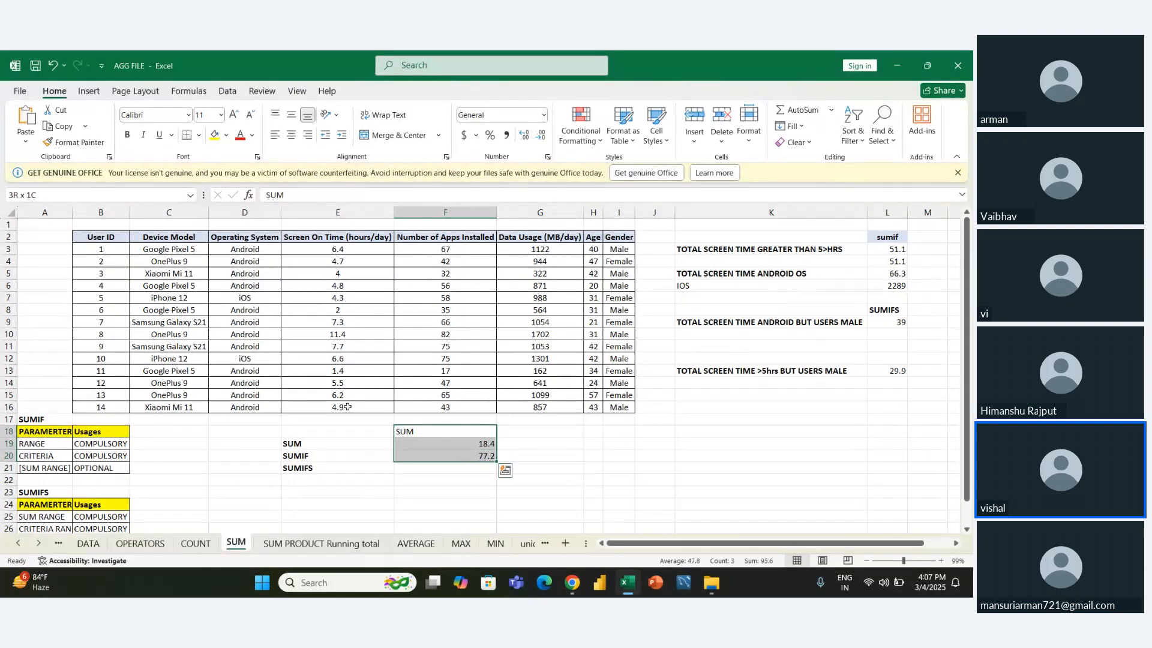
key("ctrl+x")
key("Right")
key("ctrl+v")
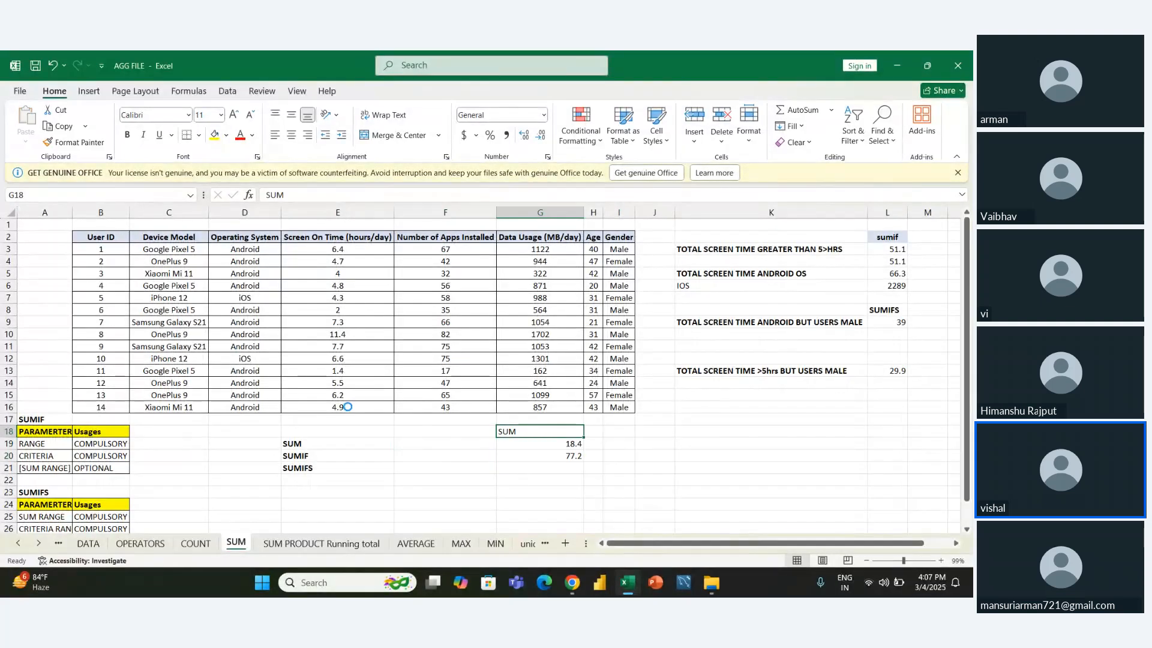
key("Right")
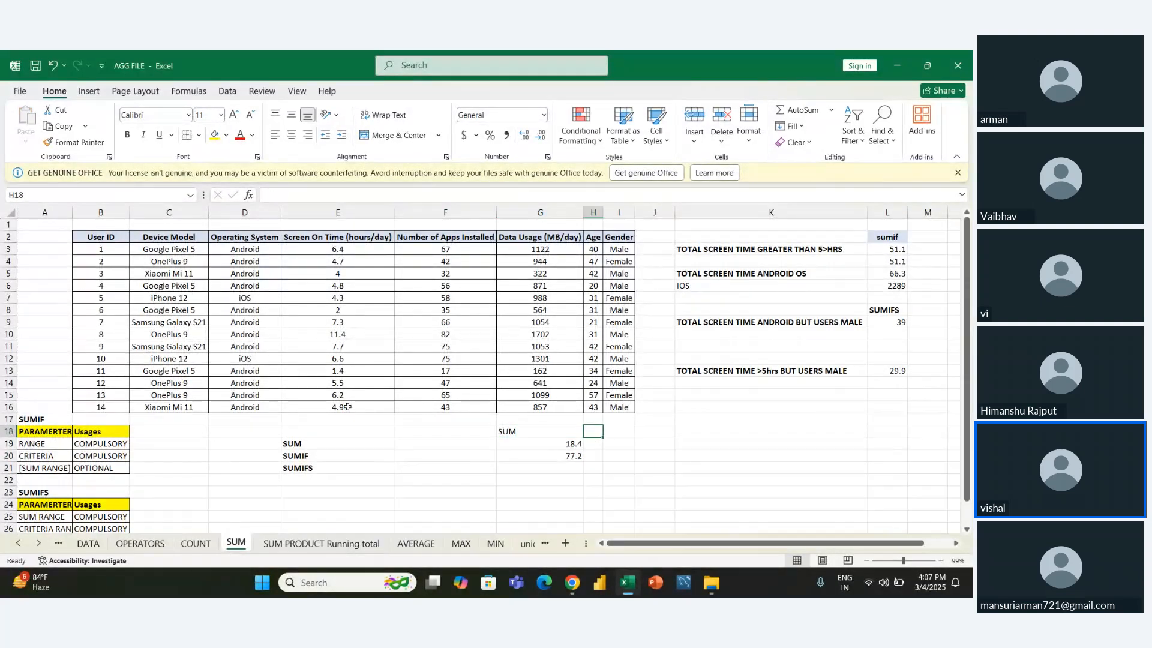
key("Left")
key("Down")
key("Down")
key("Down")
key("Up")
key("Up")
key("Up")
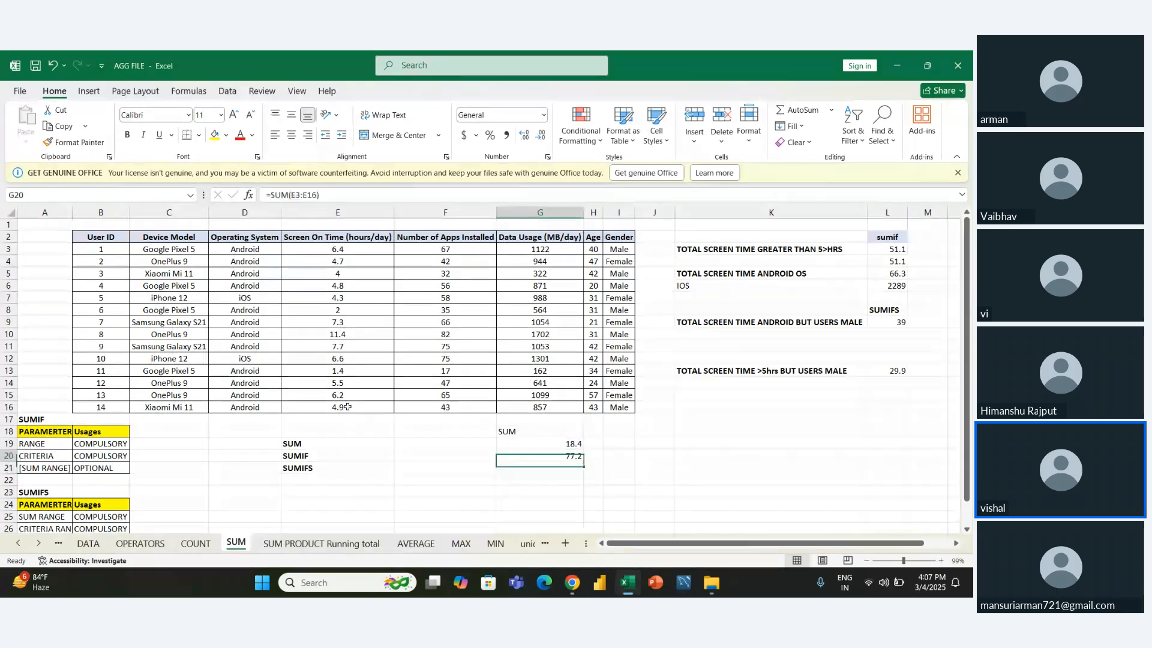
- Clear the existing SUMIF results from cells L3:L6 beside the screen-time questions
key("Down")
key("Down")
key("Down")
key("Up")
key("Up")
key("Up")
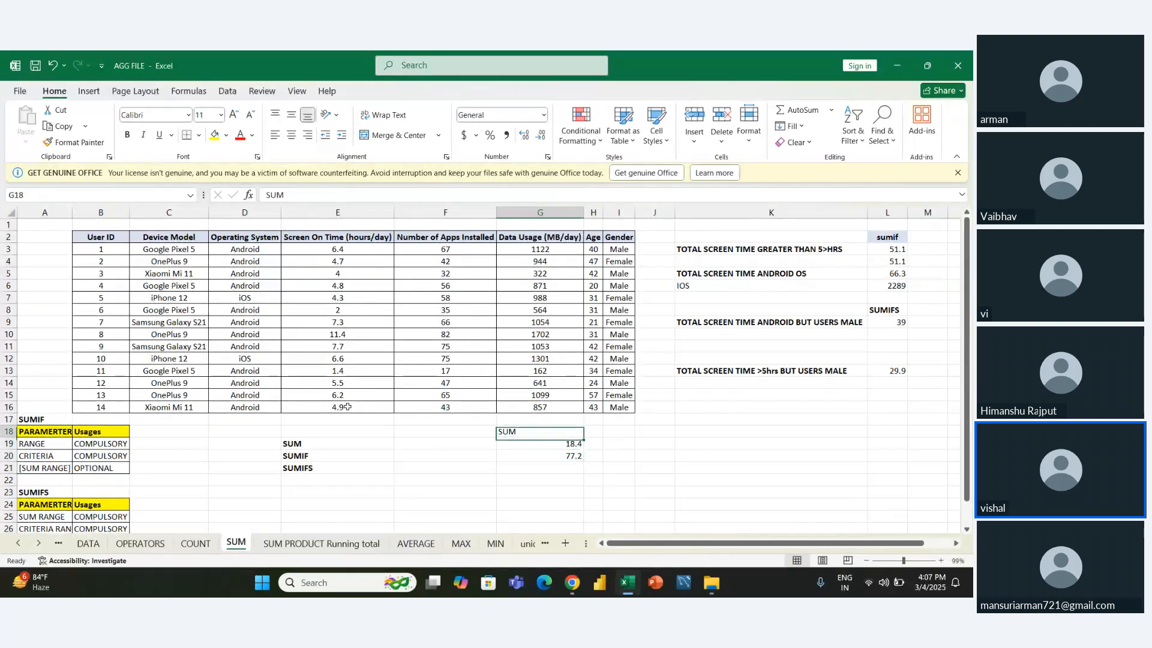
key("Down")
key("Down")
key("Right")
key("Right")
key("Right")
key("Right")
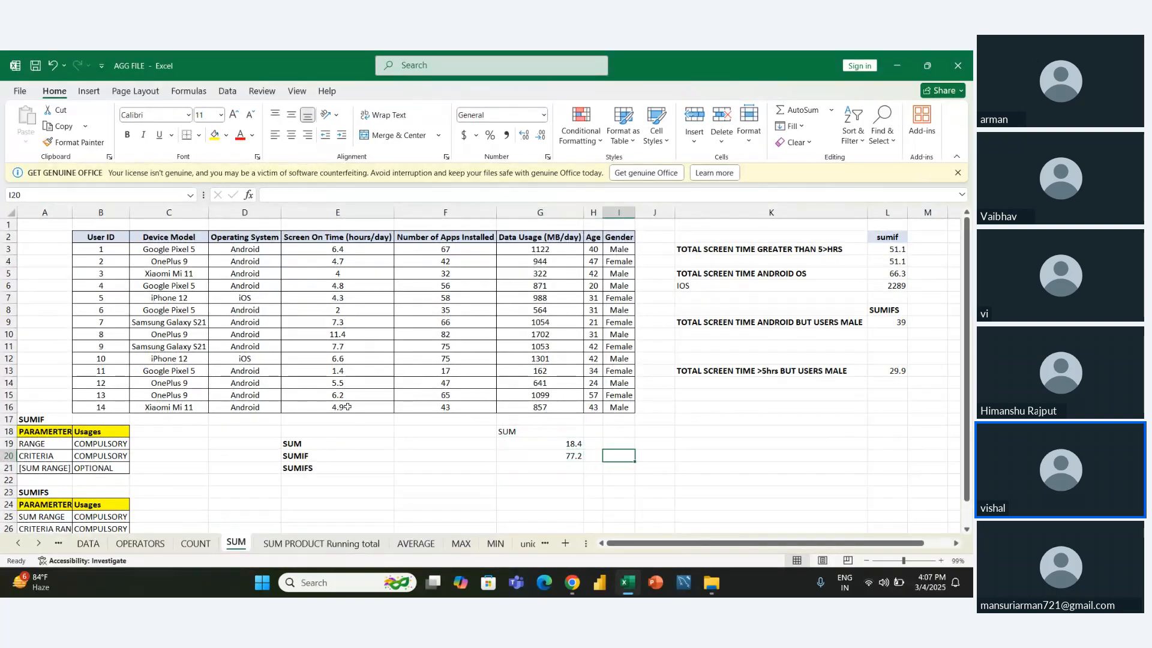
key("Up")
key("Right")
key("Right")
key("Up")
key("Up")
key("Up")
key("Up")
key("Up")
key("Up")
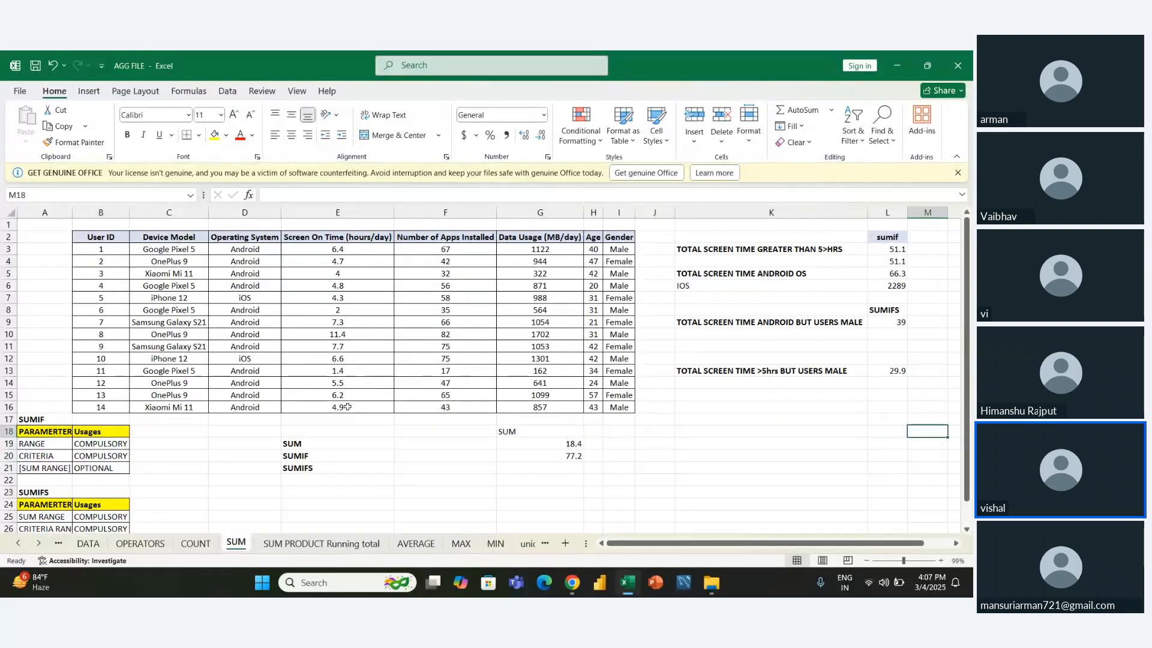
key("Left")
key("Up")
key("Up")
key("Up")
key("Up")
key("Up")
key("Up")
key("Up")
key("Up")
key("Up")
key("Up")
key("shift+Down")
key("shift+Down")
key("shift+Down")
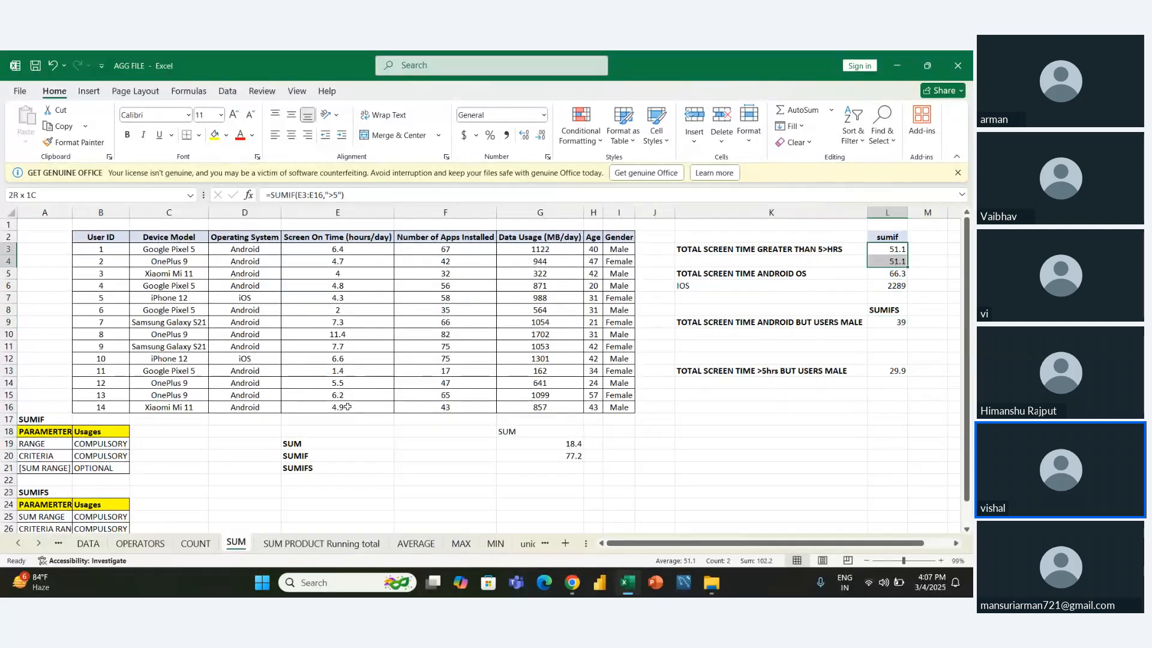
key("Delete")
- Clear the existing SUMIFS results from cells L9 and L13
key("Down")
key("Down")
key("Down")
key("Down")
key("Down")
key("Down")
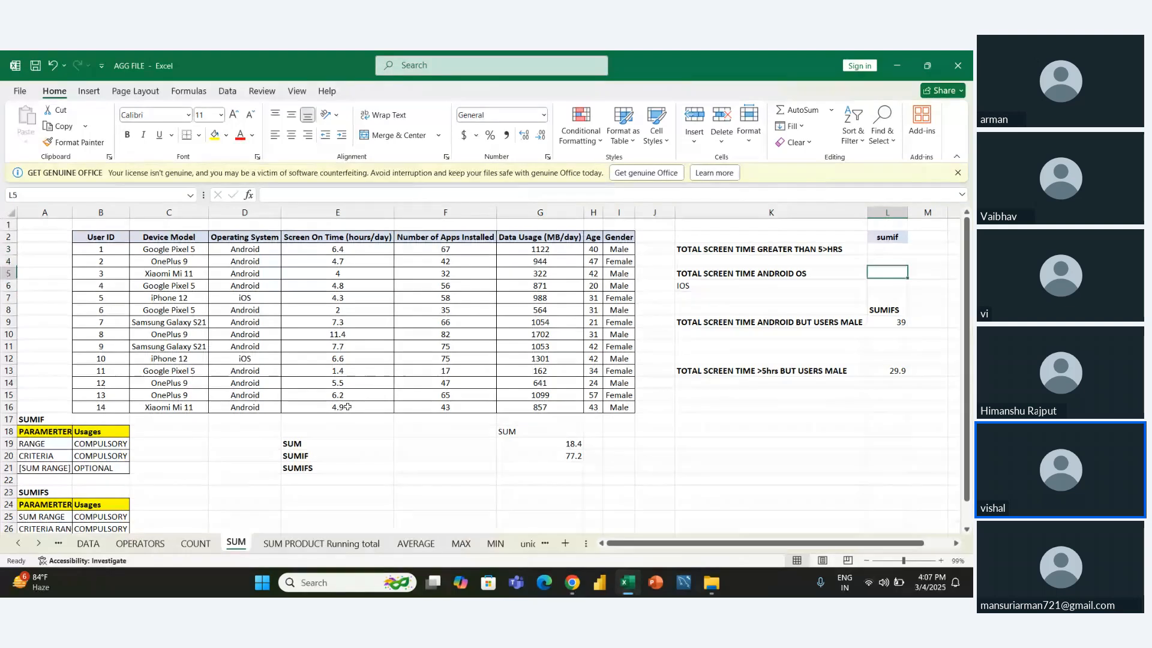
key("Delete")
key("Down")
key("Down")
key("Down")
key("Down")
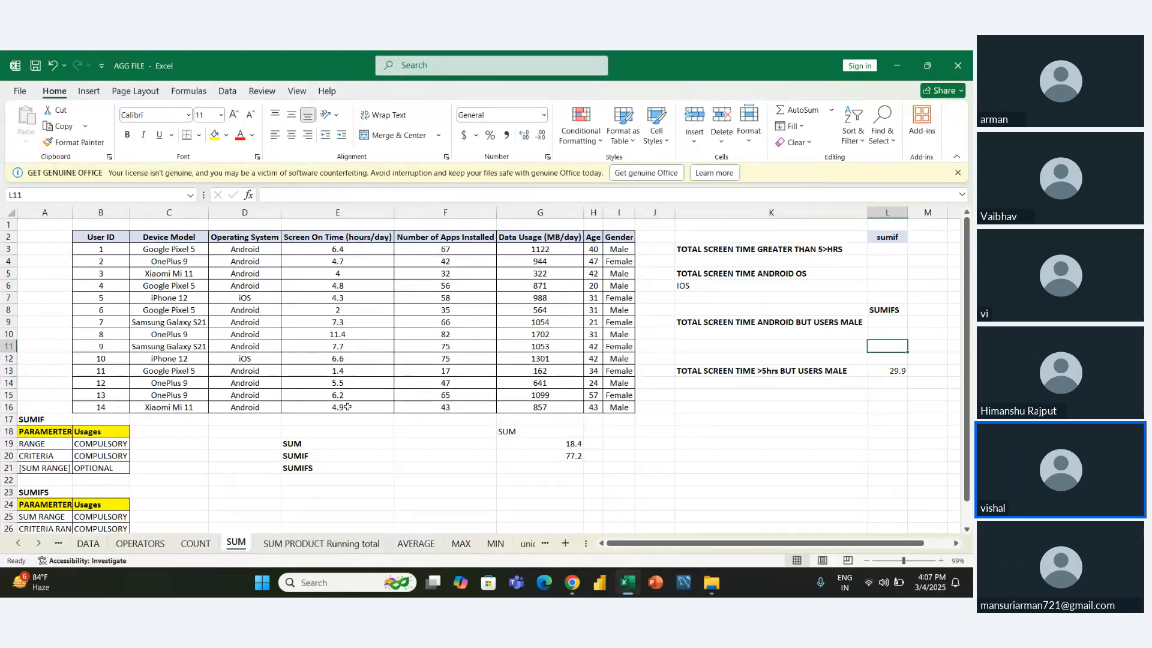
key("Delete")
key("Up")
key("Up")
key("Up")
key("Up")
key("Up")
key("Up")
key("Up")
key("Up")
key("Up")
key("Up")
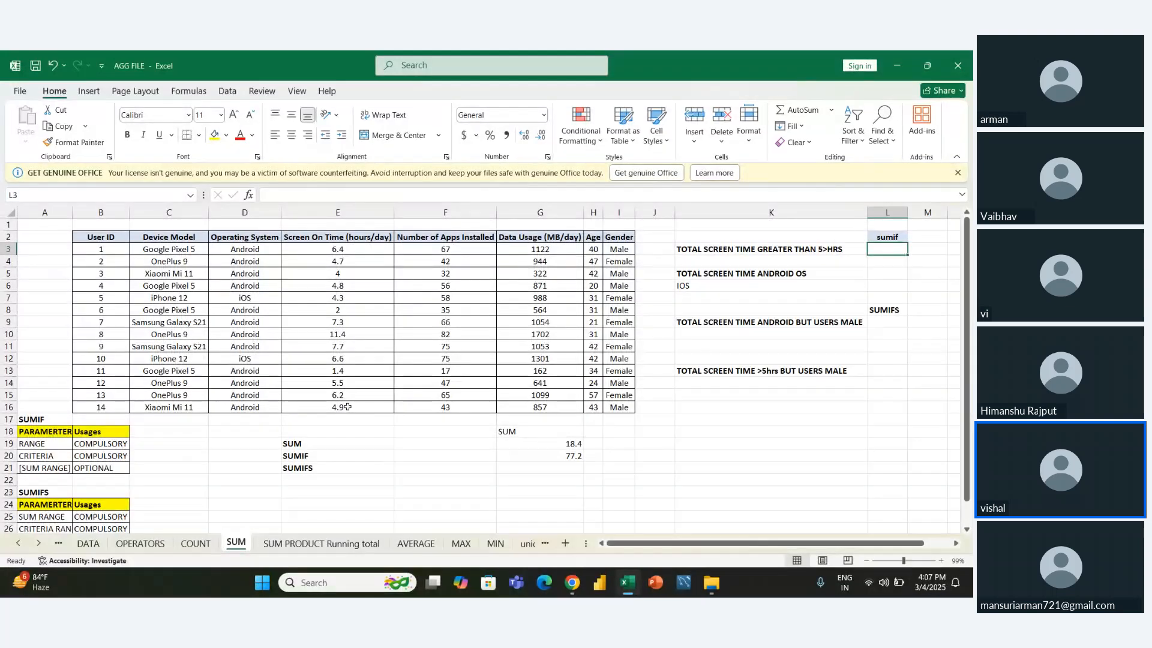
key("Right")
key("Right")
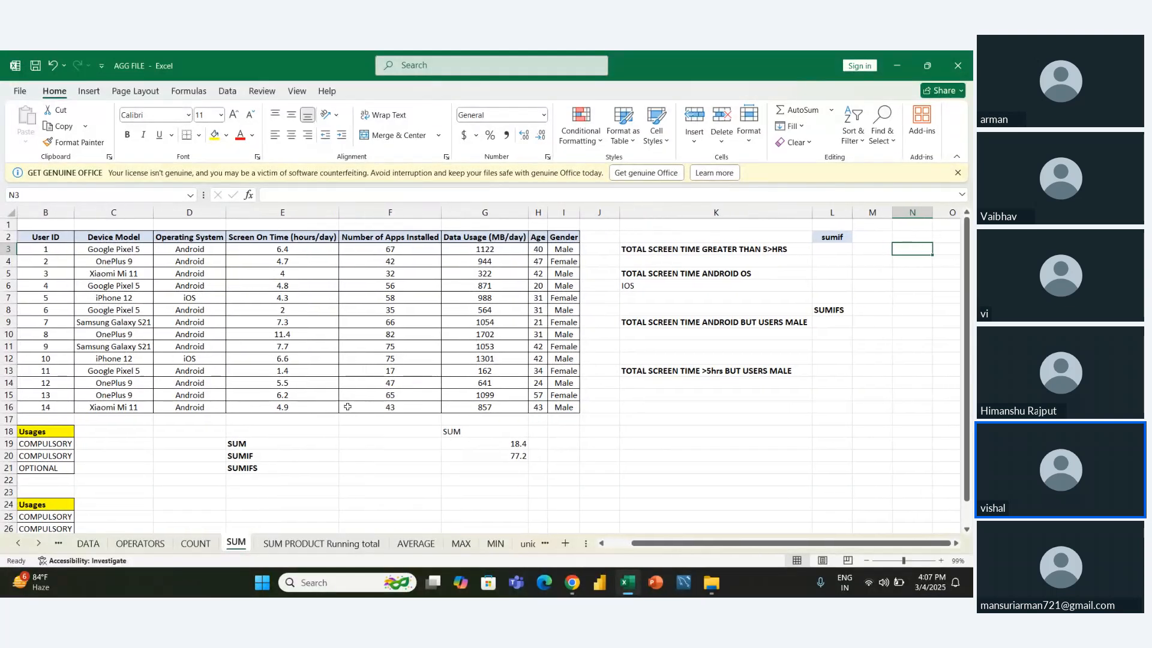
key("Left")
key("Left")
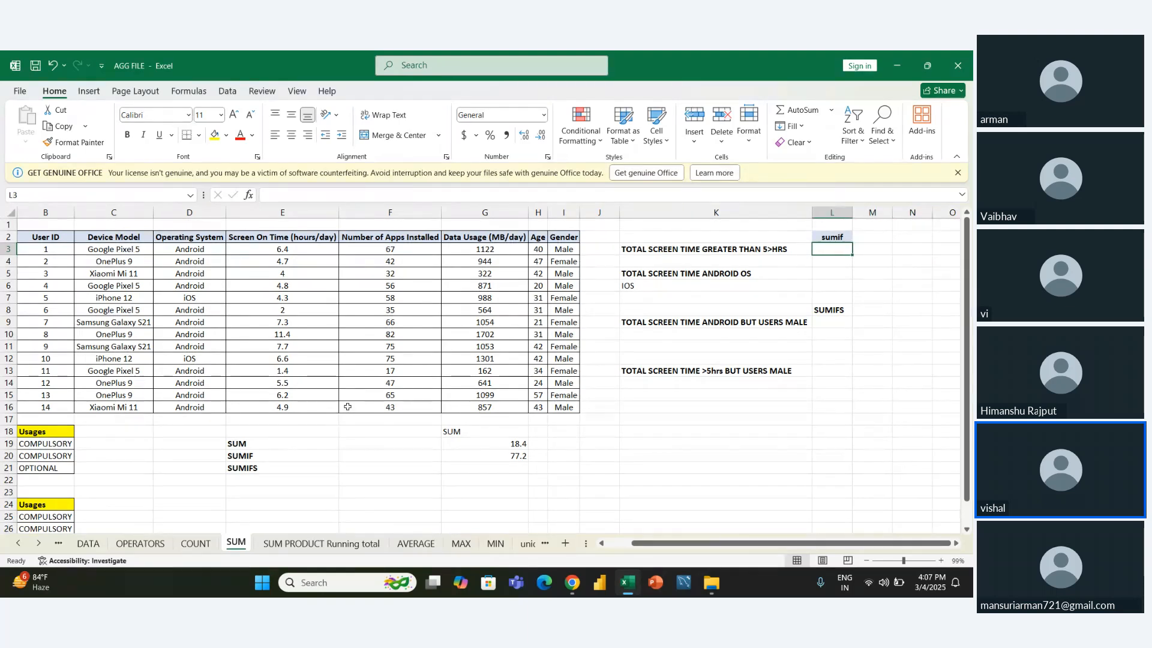
key("Right")
key("Right")
key("Left")
key("Left")
key("Right")
key("Left")
key("Right")
key("Right")
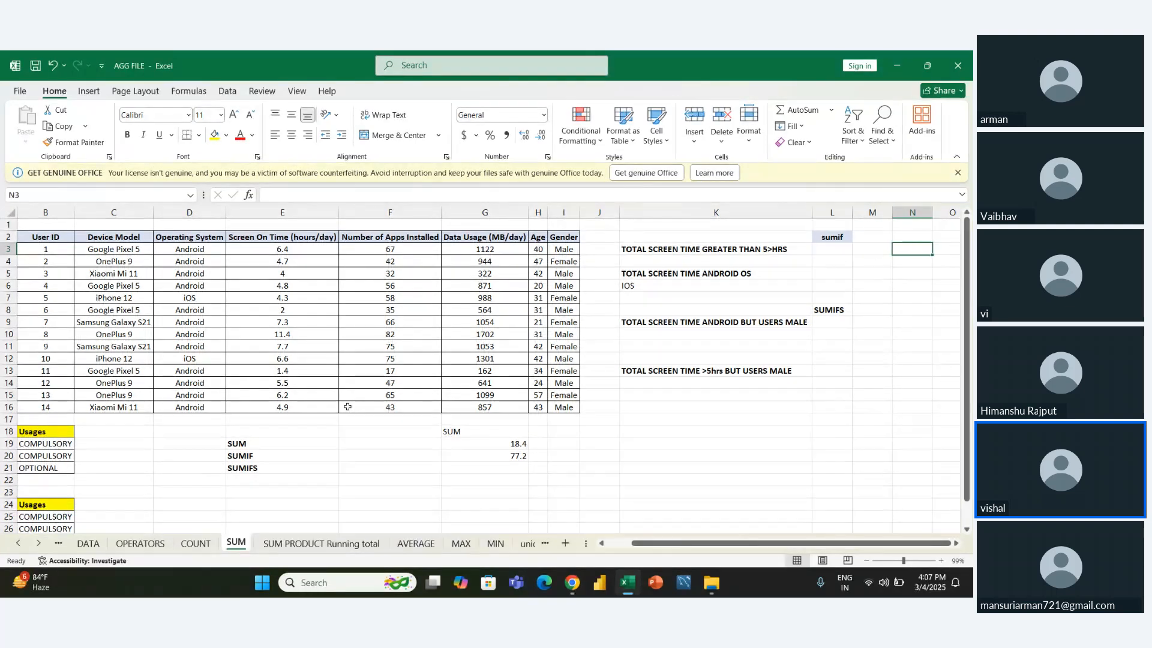
key("Down")
key("Down")
key("Down")
key("Down")
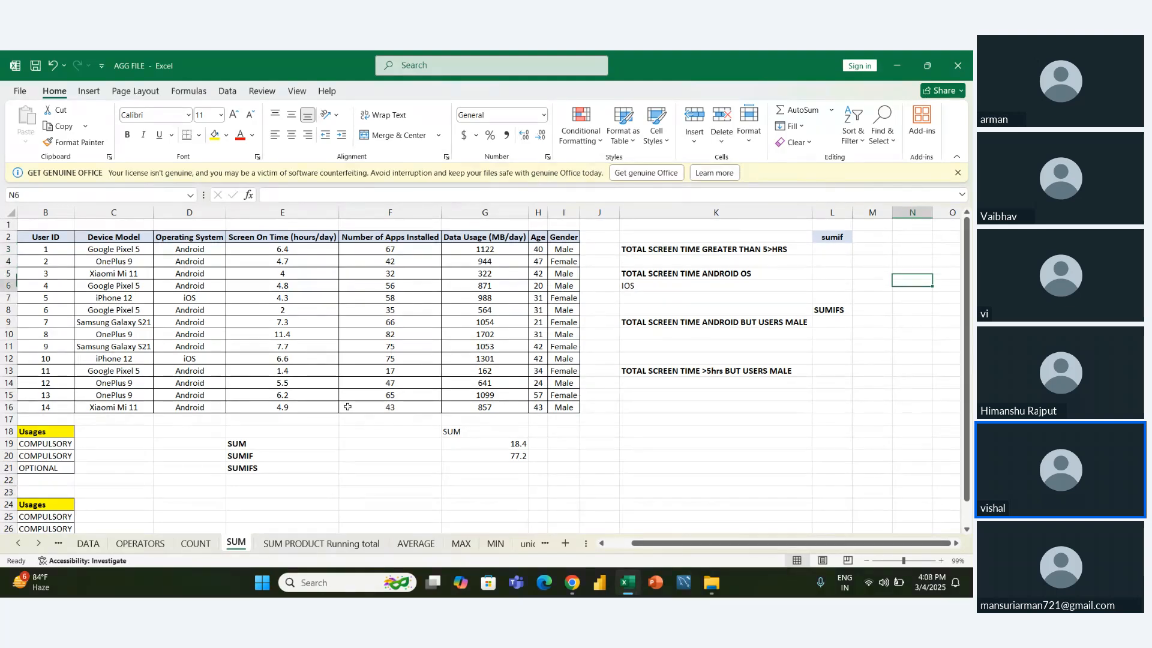
key("Up")
key("Up")
key("Up")
key("Up")
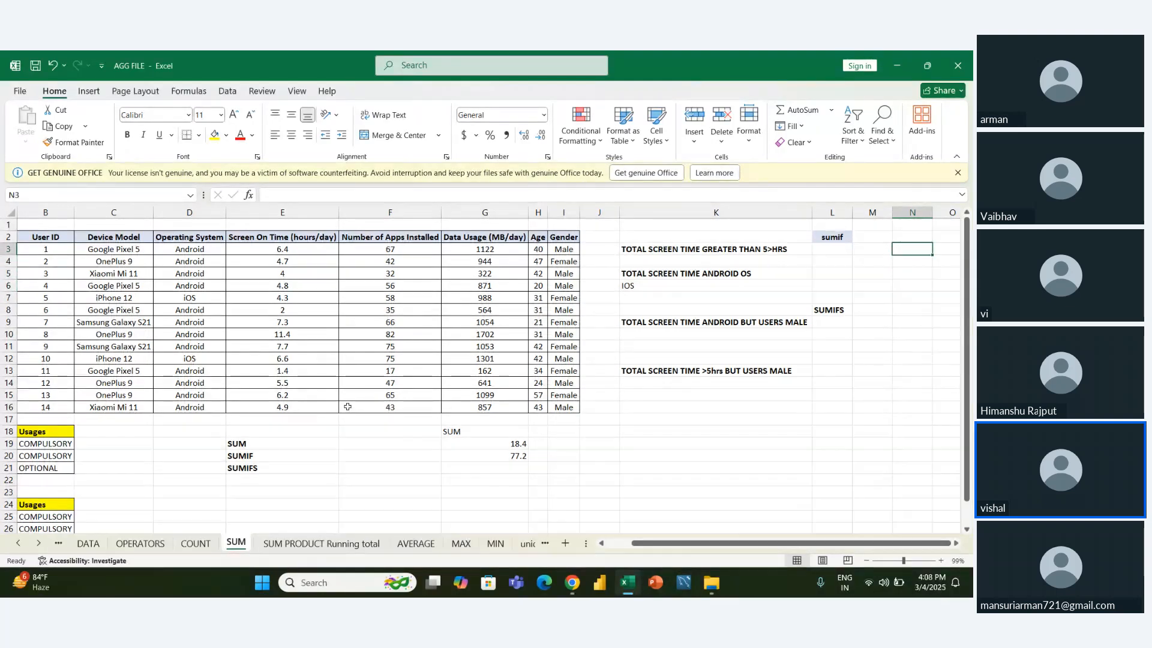
key("Left")
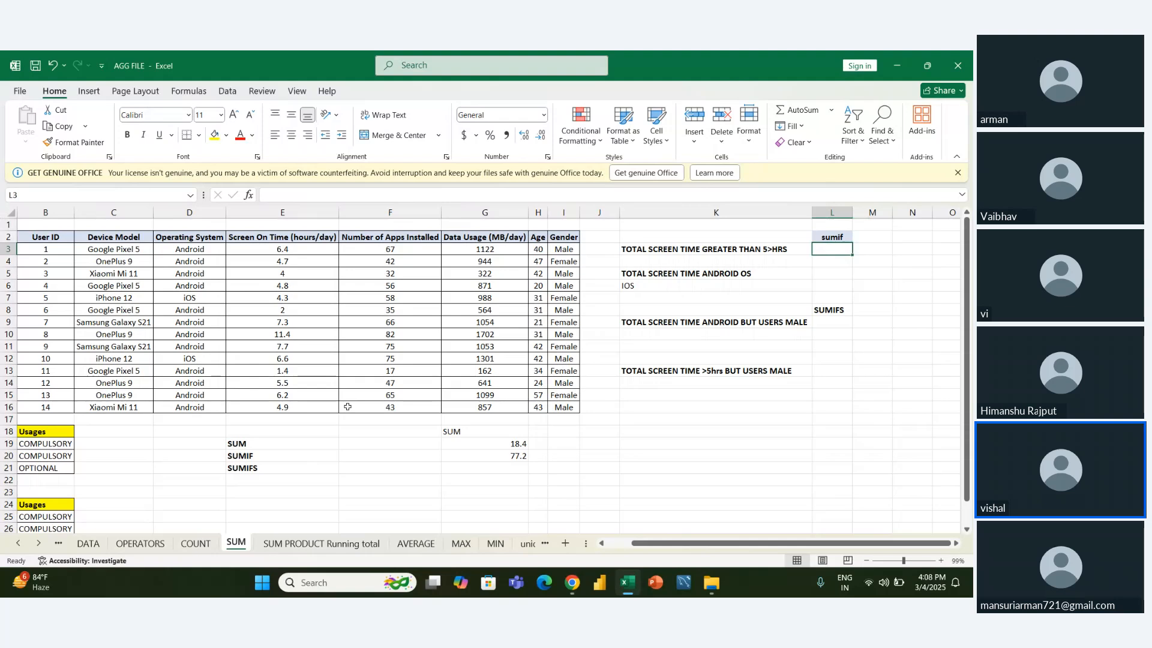
scroll(347, 407, "left", 2)
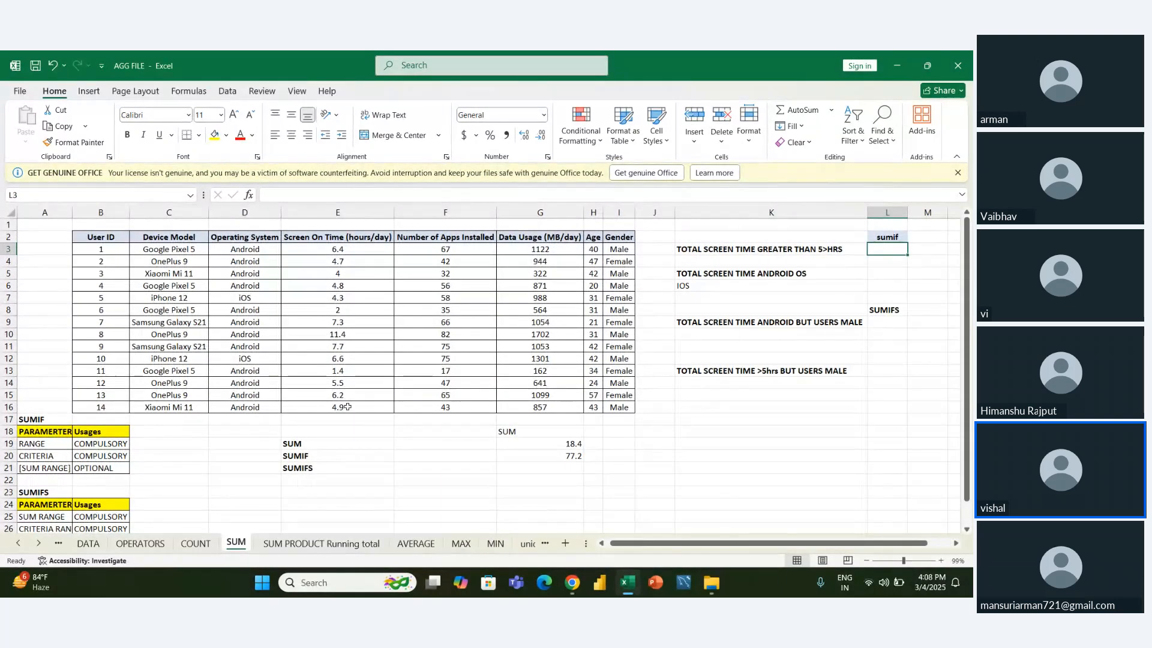
scroll(348, 407, "down", 1)
scroll(348, 407, "up", 1)
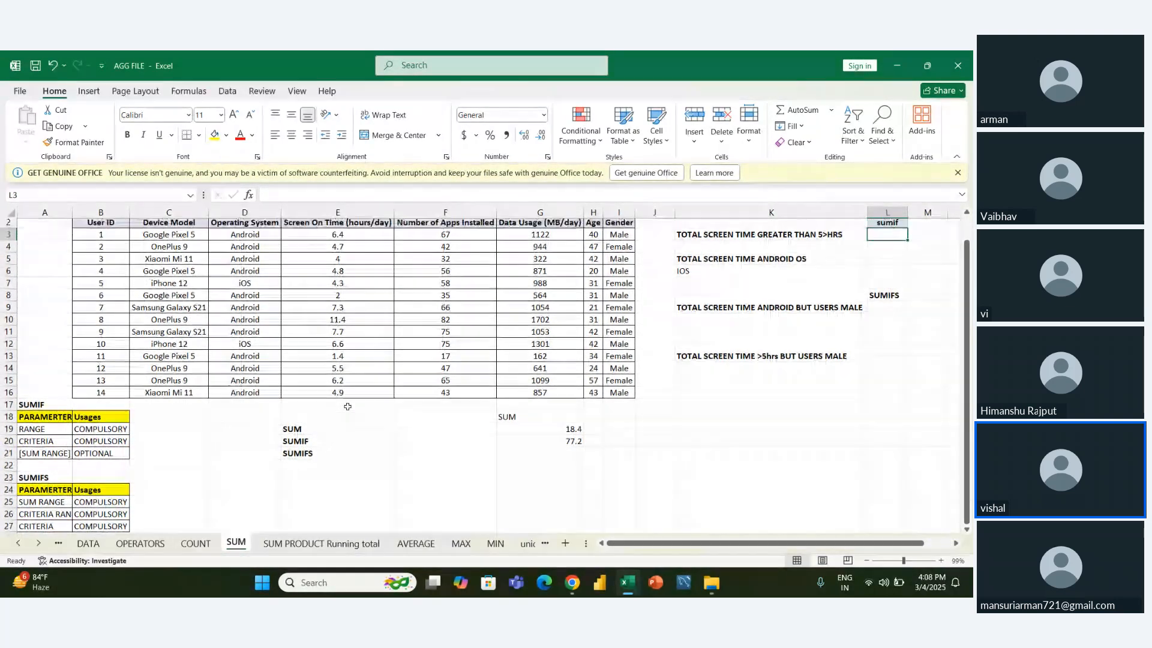
scroll(347, 407, "up", 1)
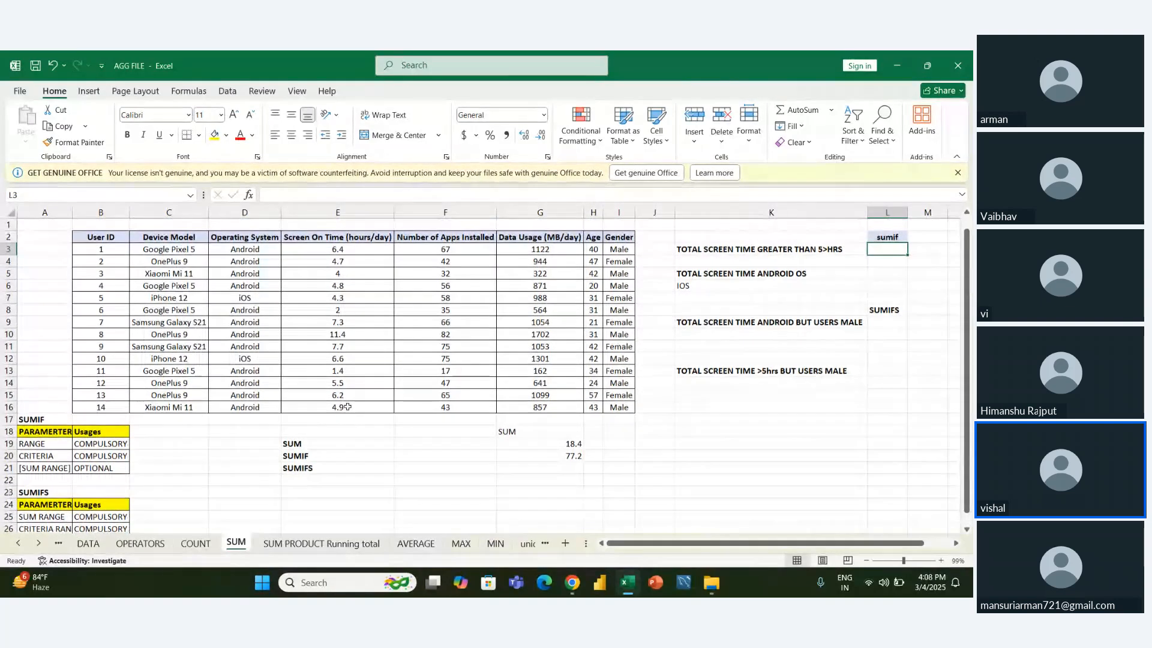
- Read through the SUMIF and SUMIFS screen-time questions listed in K3:K13
key("Left")
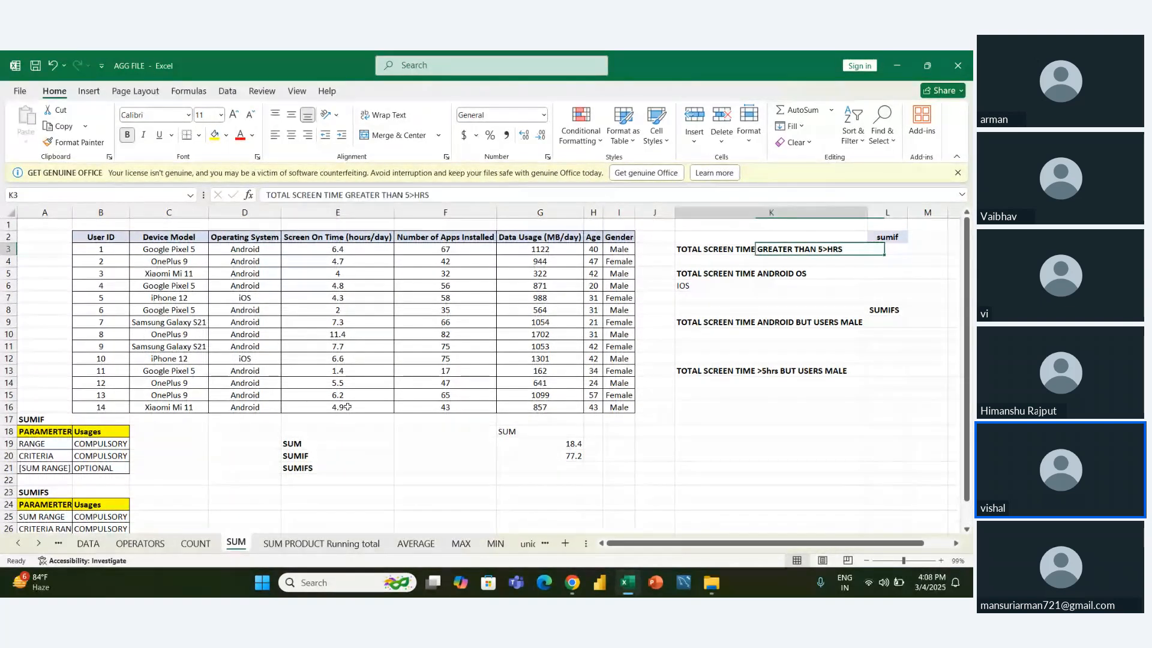
key("Left")
key("Right")
key("Down")
key("Down")
key("Down")
key("Down")
key("Down")
key("Down")
key("Down")
key("Down")
key("Down")
key("Down")
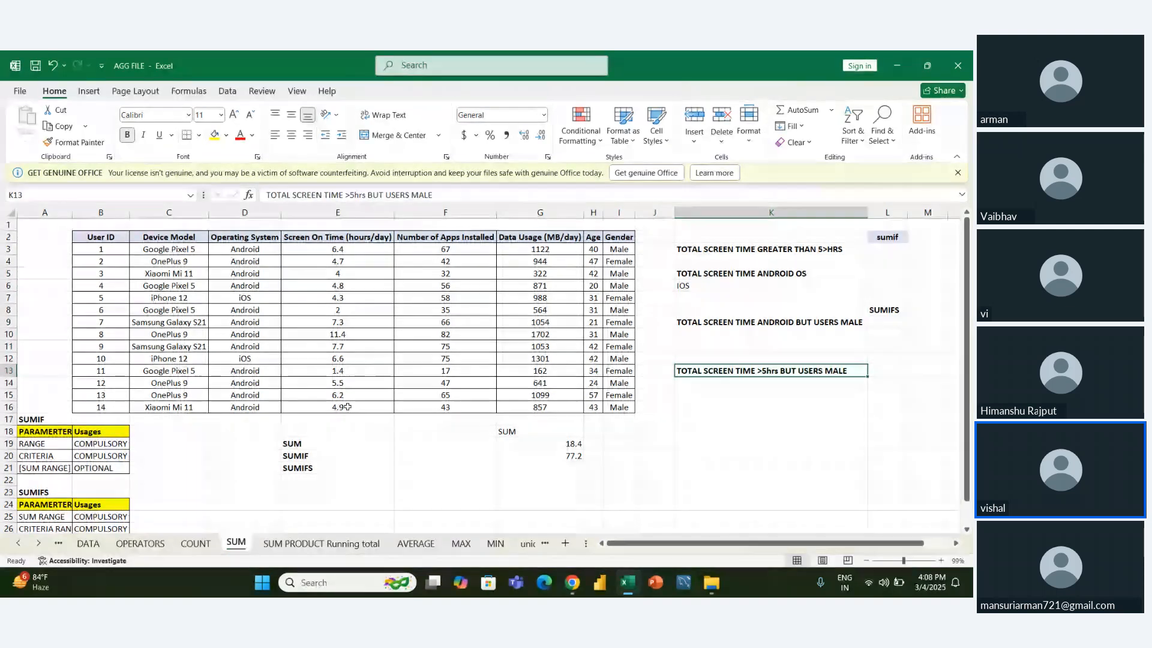
key("Up")
key("Up")
key("Up")
key("Up")
key("Up")
key("Up")
key("Up")
key("Up")
key("Up")
key("Up")
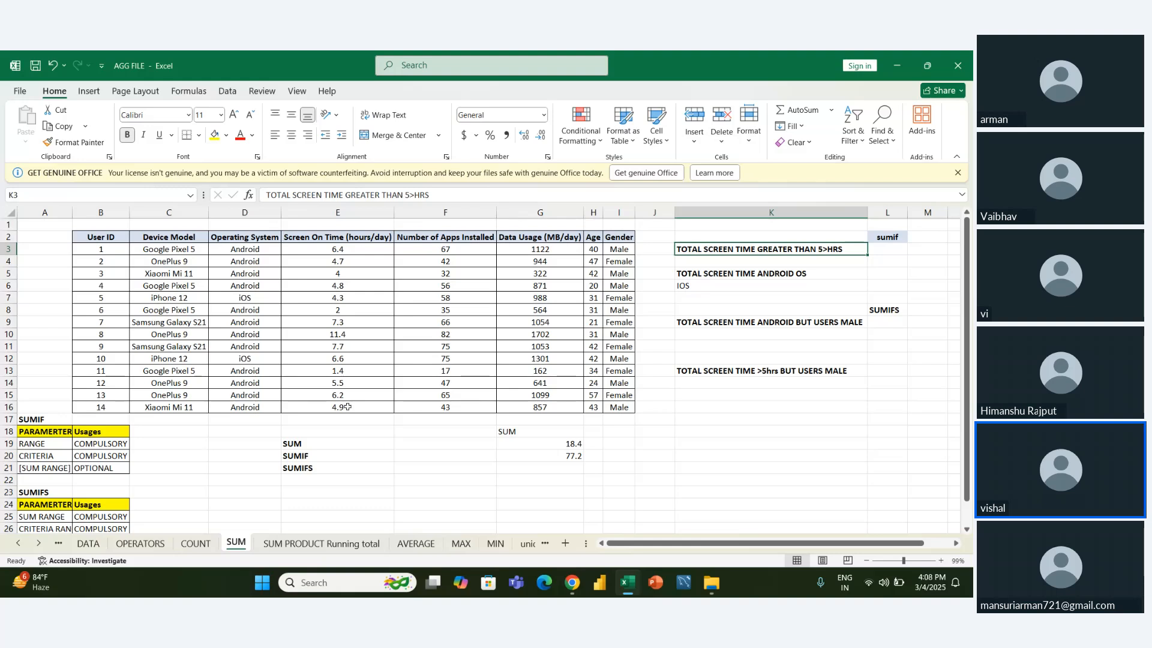
- Enter =SUMIF(E3:E16,">5") in L3 to total the screen-on times greater than 5 hours
scroll(348, 407, "right", 2)
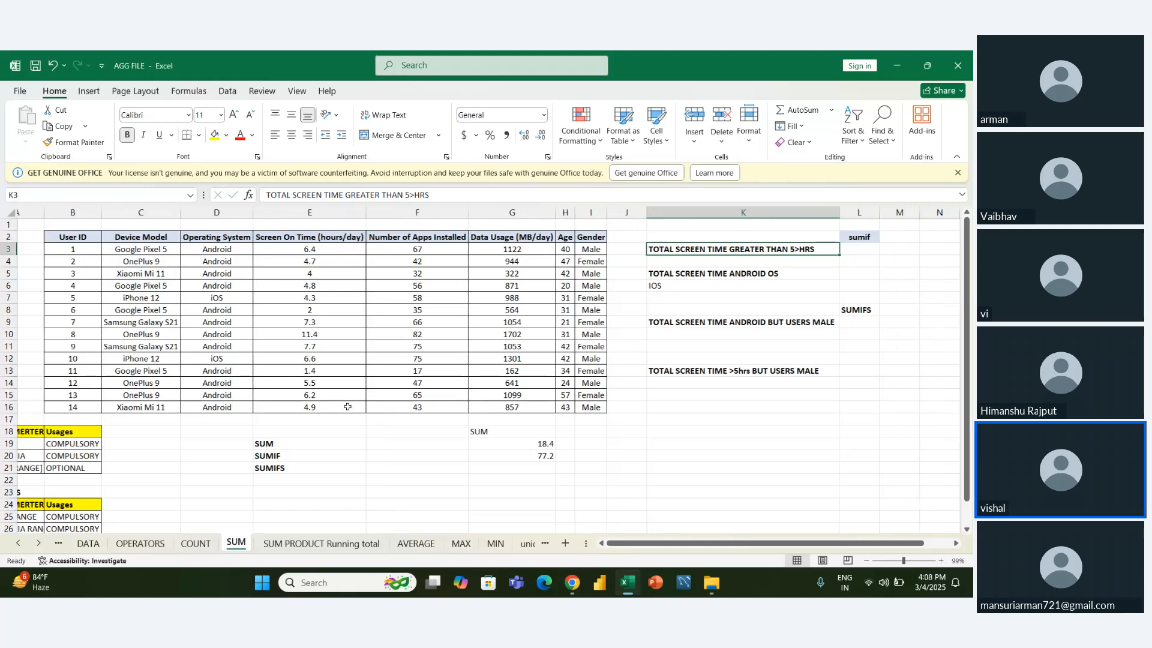
scroll(348, 406, "right", 2)
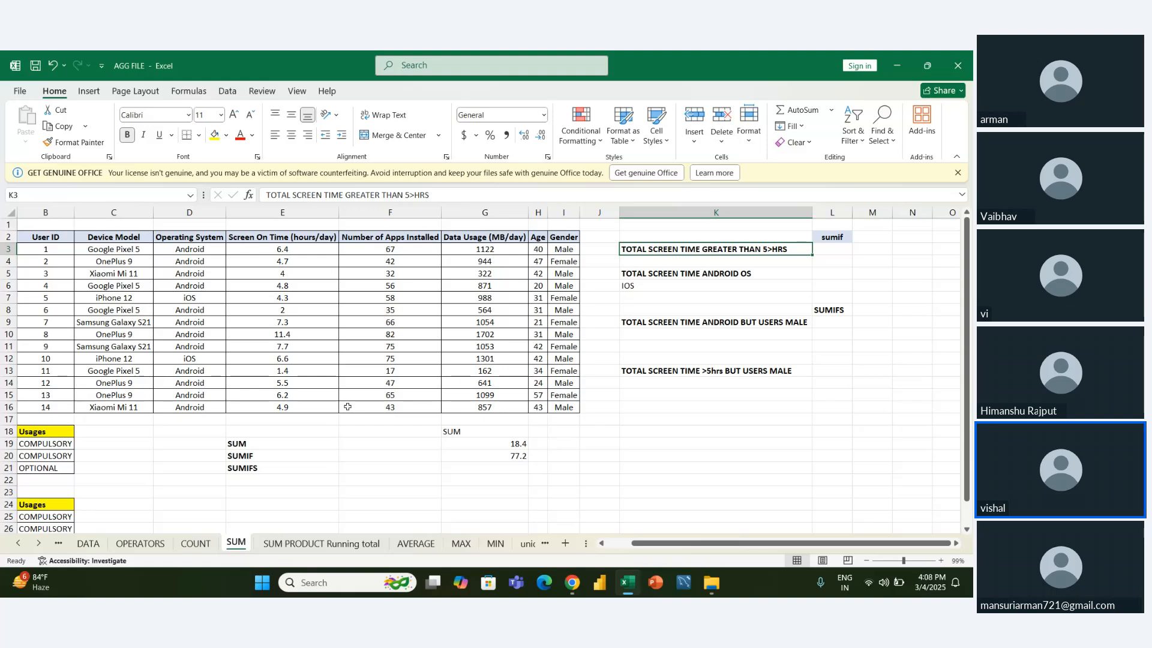
key("Right")
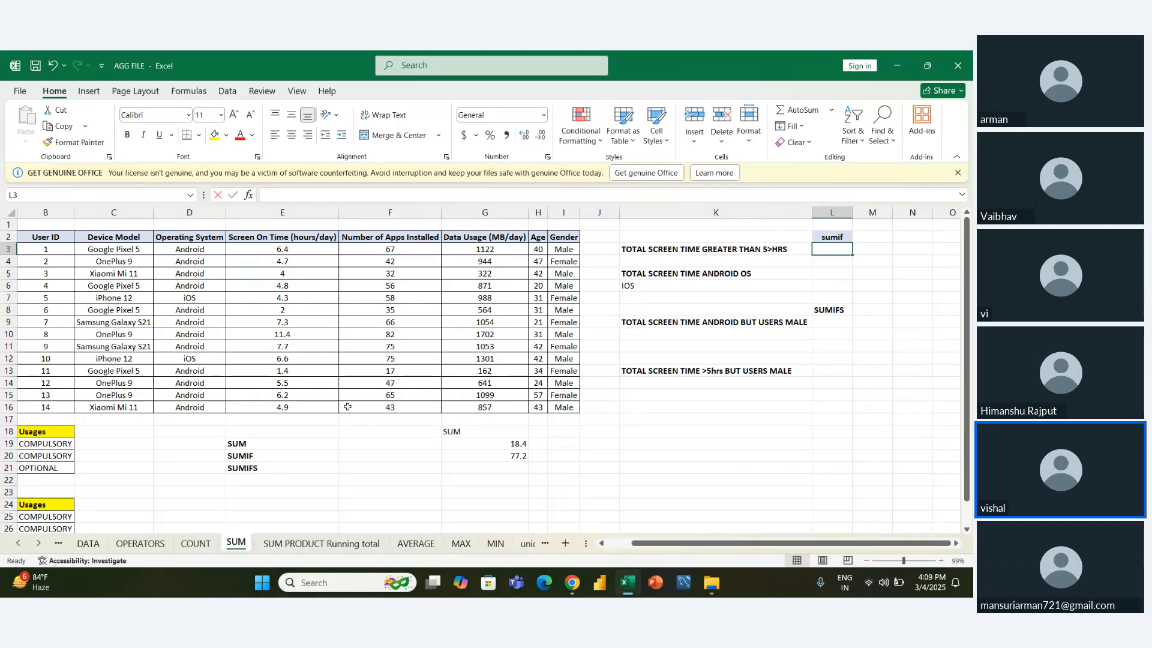
type("=sum")
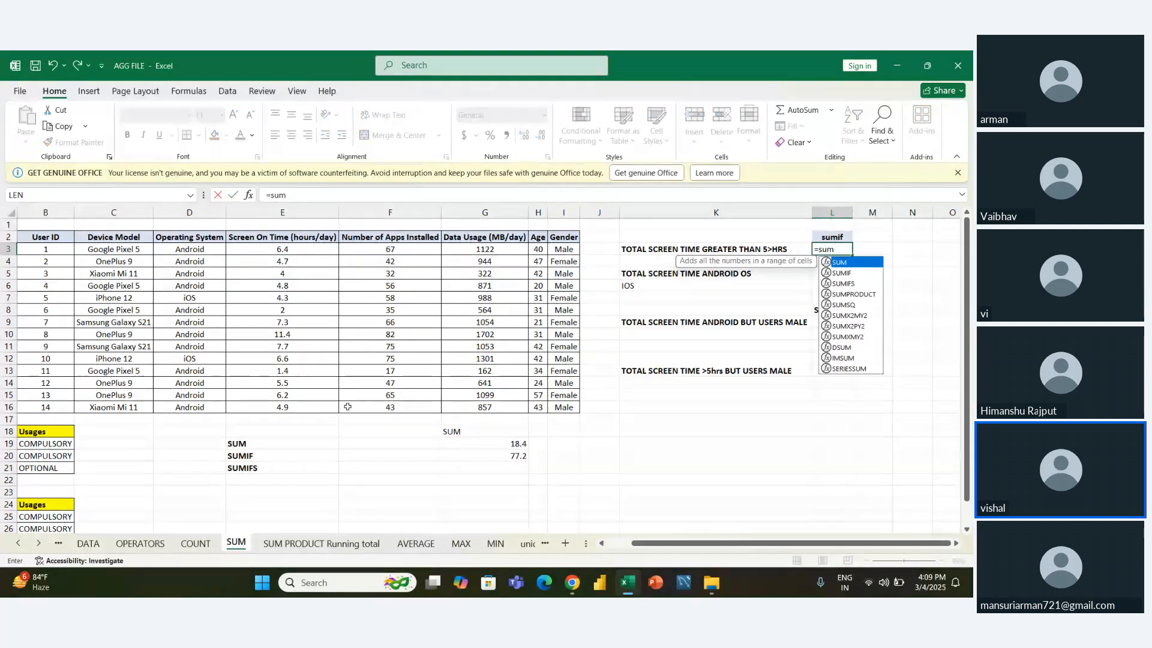
type("if")
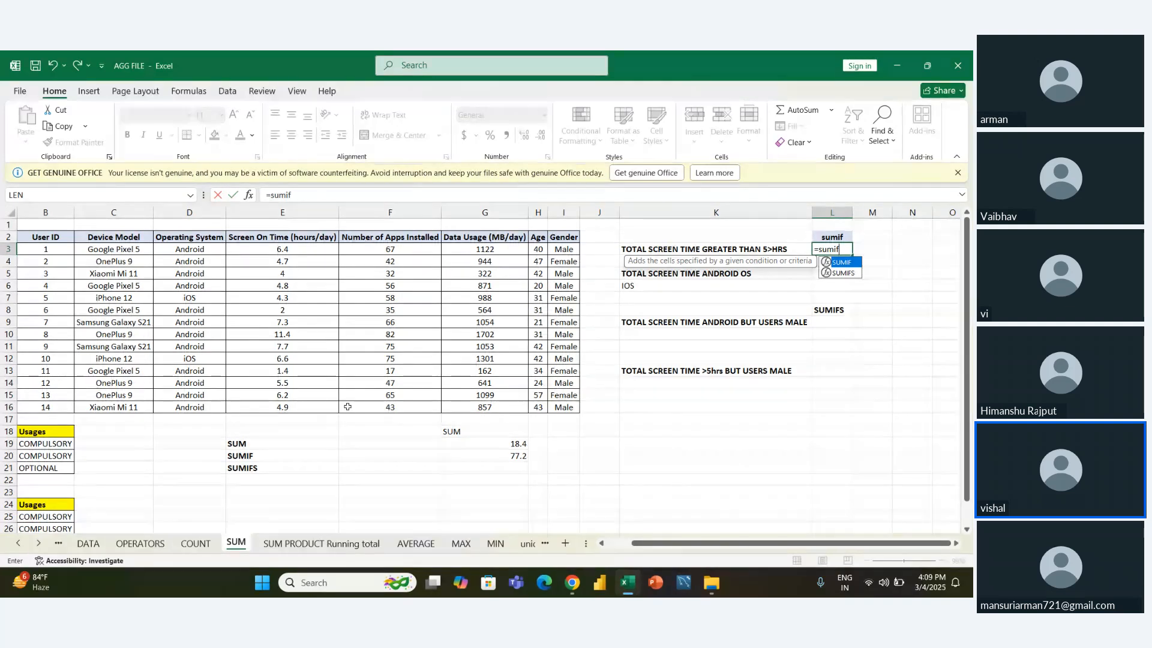
key("Tab")
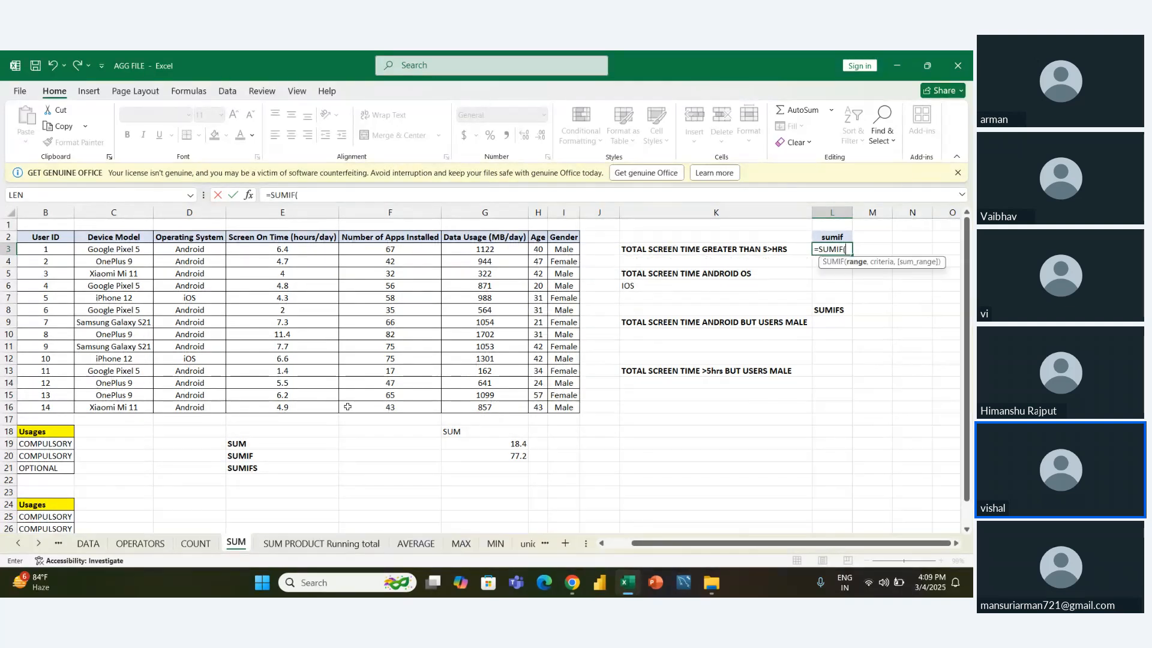
key("Left")
key("Left")
key("Left")
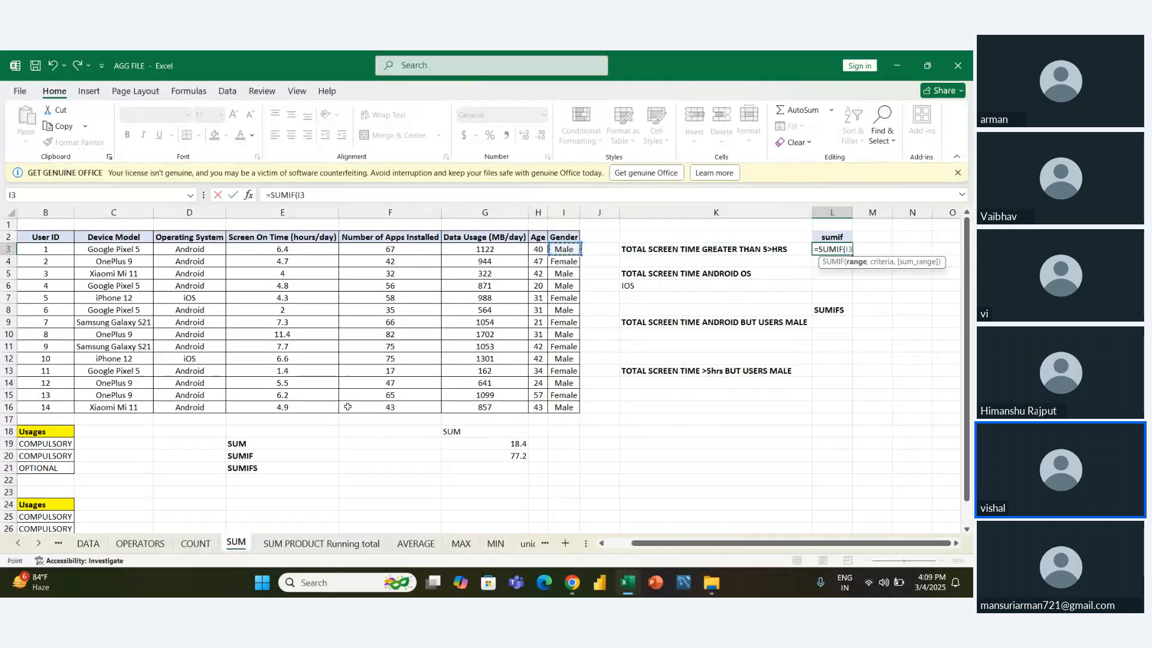
key("Left")
key("Left")
key("Left")
key("Left")
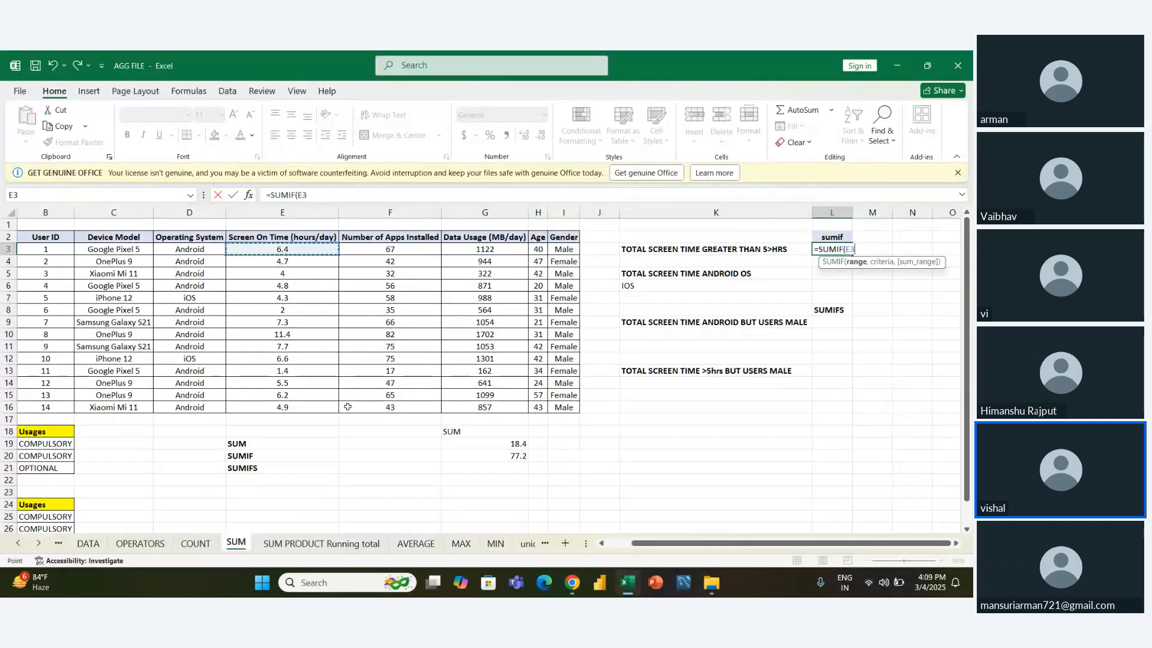
key("shift+Down")
key("shift+Down")
key("shift+Down")
key("shift+Down")
key("shift+Down")
key("shift+Down")
key("shift+Down")
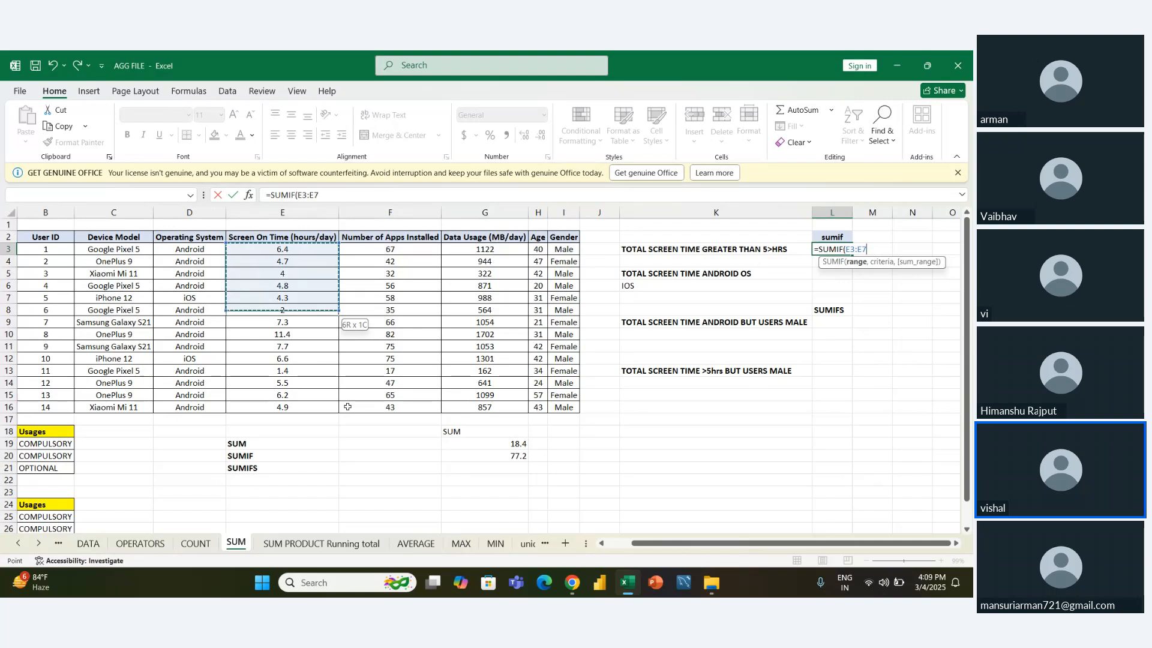
key("shift+Down")
key("shift+Down")
key("shift+Down")
key("shift+Down")
key("shift+Down")
key("shift+Down")
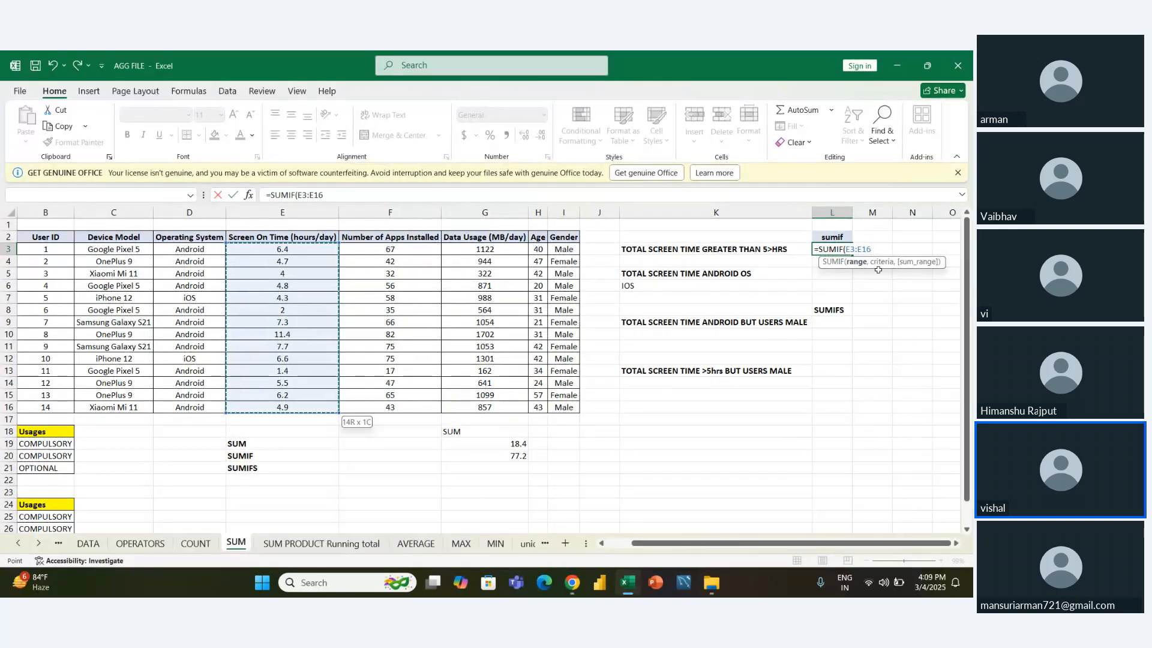
type(",\">L")
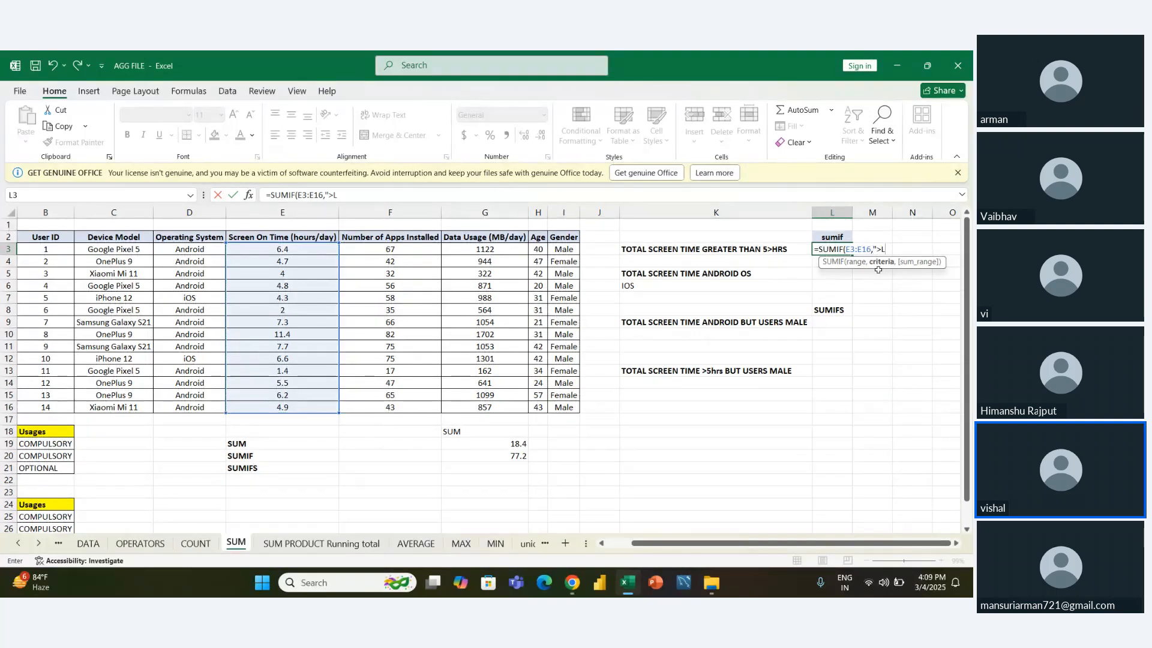
key("BackSpace")
key("Return")
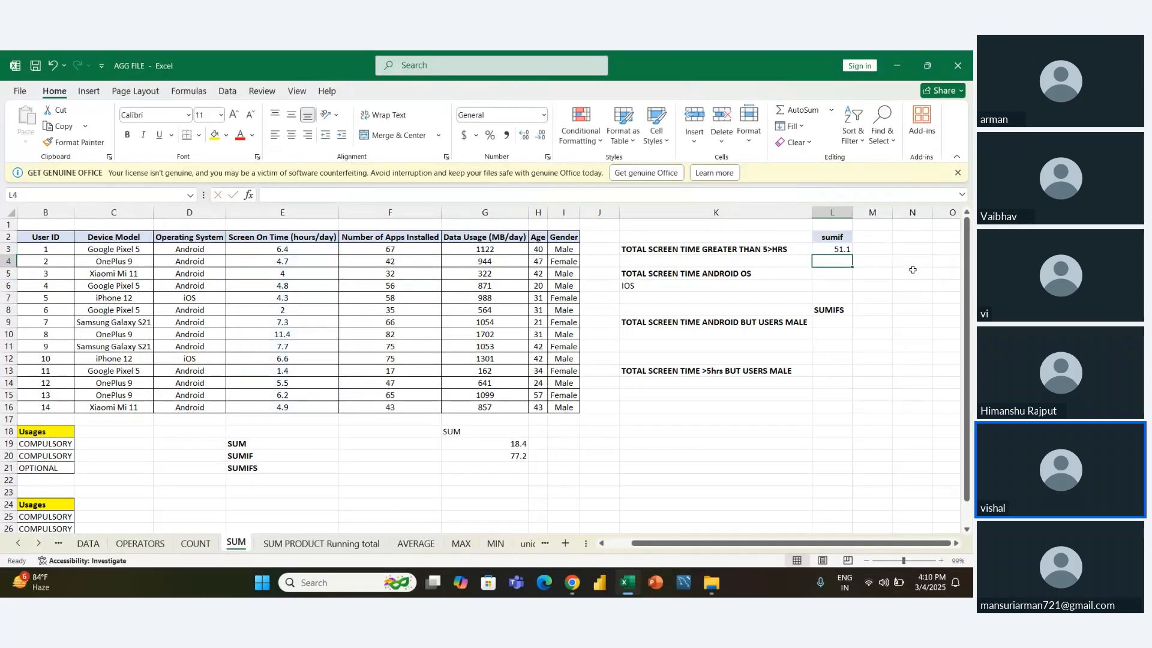
key("Up")
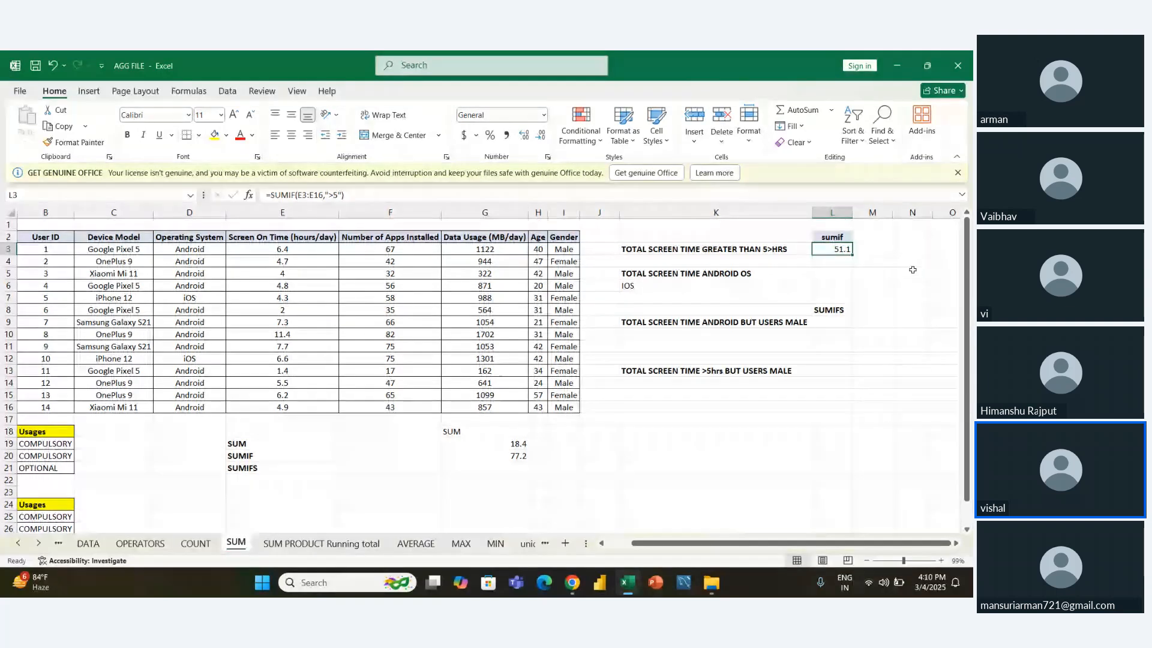
- Start a SUMIF formula in L4 with the screen-on times E3:E16 as its range
key("Down")
type("=s")
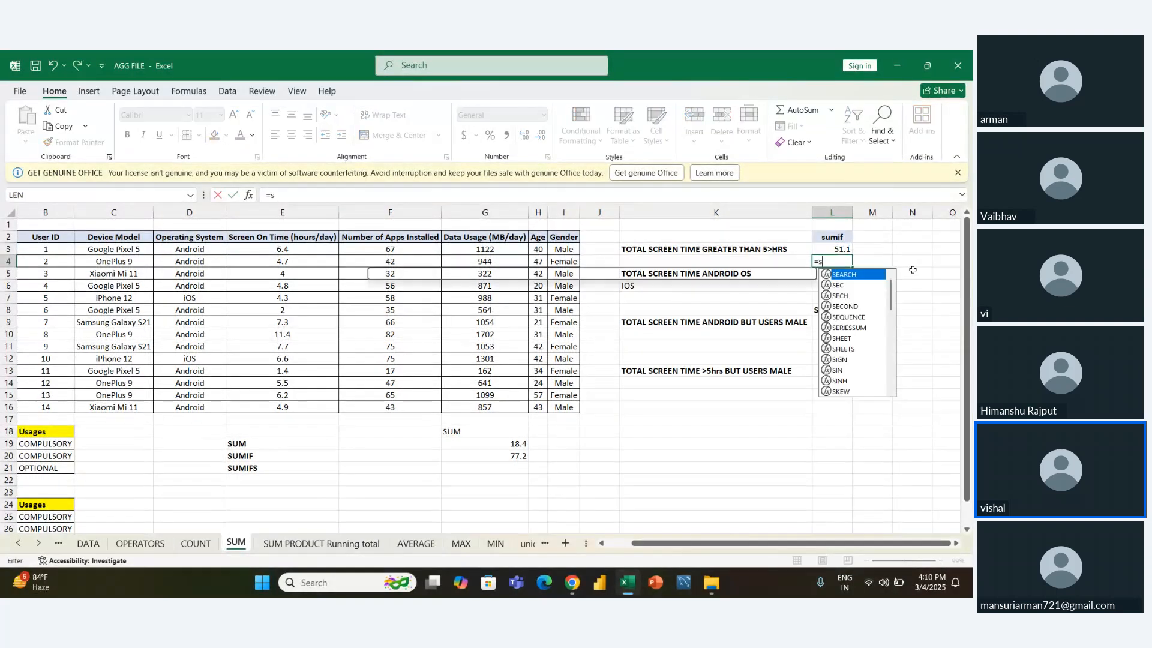
type("um")
key("Down")
key("Tab")
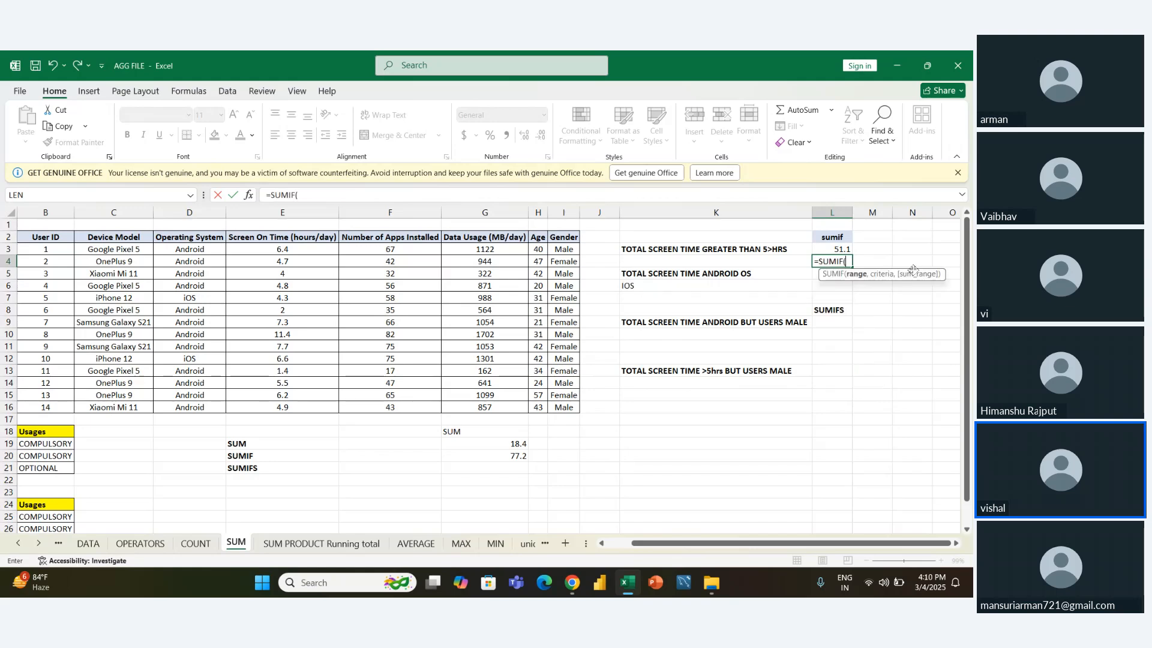
key("Left")
key("Left")
key("Left")
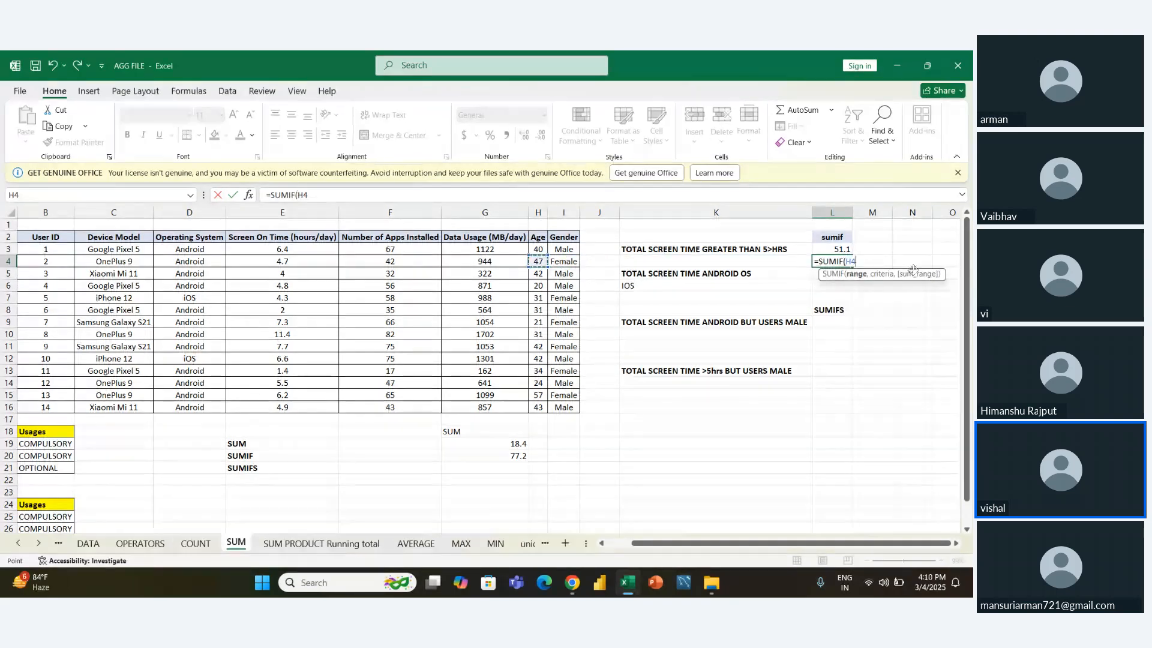
key("Right")
key("Right")
key("Up")
key("Down")
key("Left")
key("Left")
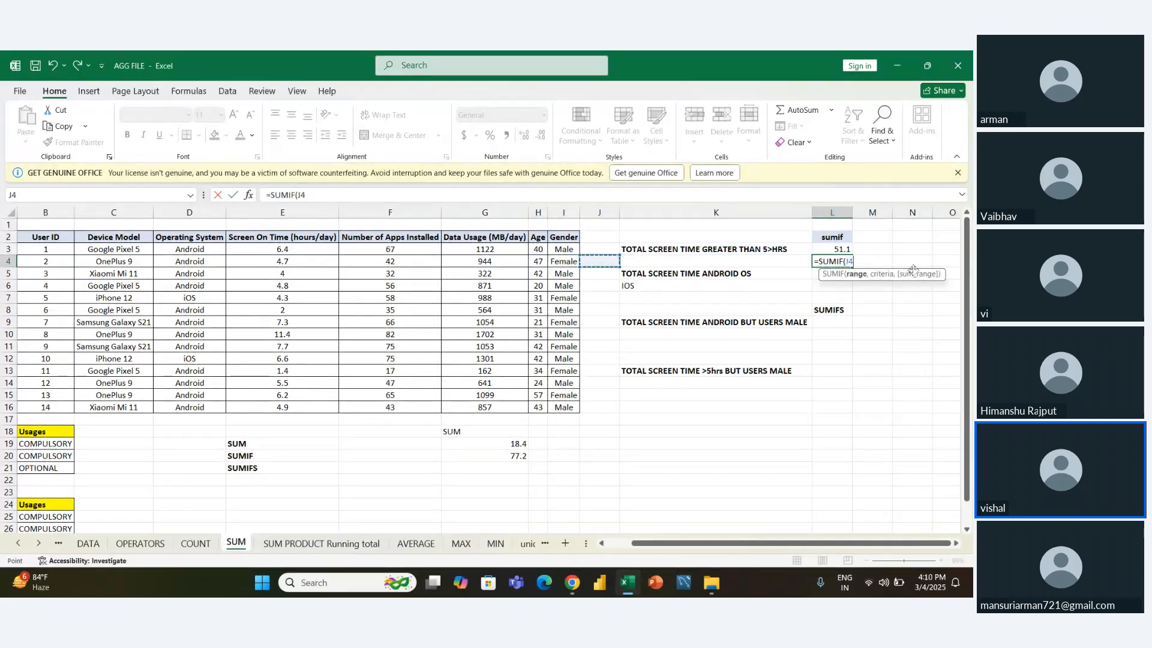
key("Left")
key("Left")
key("Left")
key("Left")
key("Up")
key("ctrl+shift+Down")
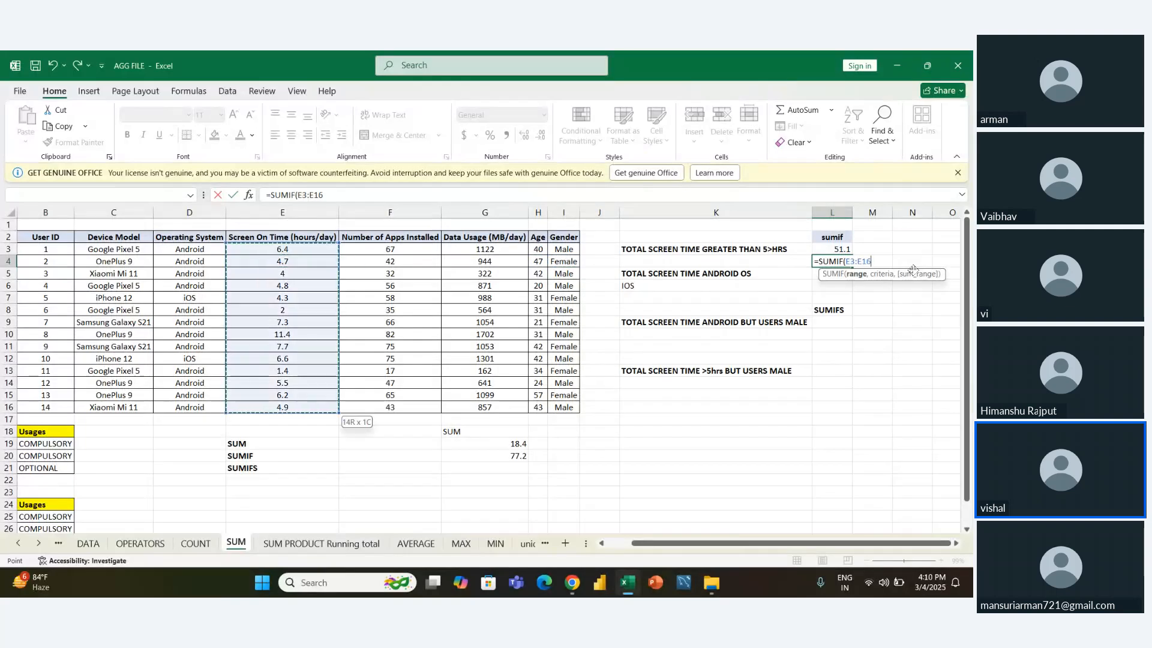
- Give the SUMIF formula in L4 the criterion ">5"
type(",\">L")
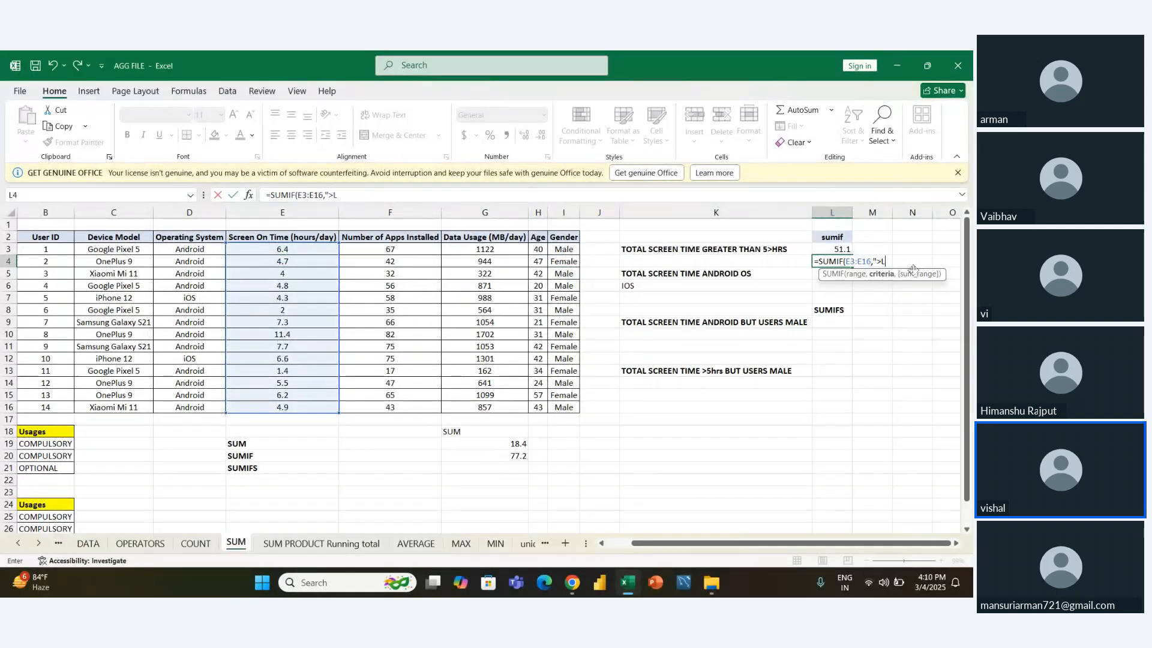
type("5\"")
type(")")
key("ctrl+Return")
key("F2")
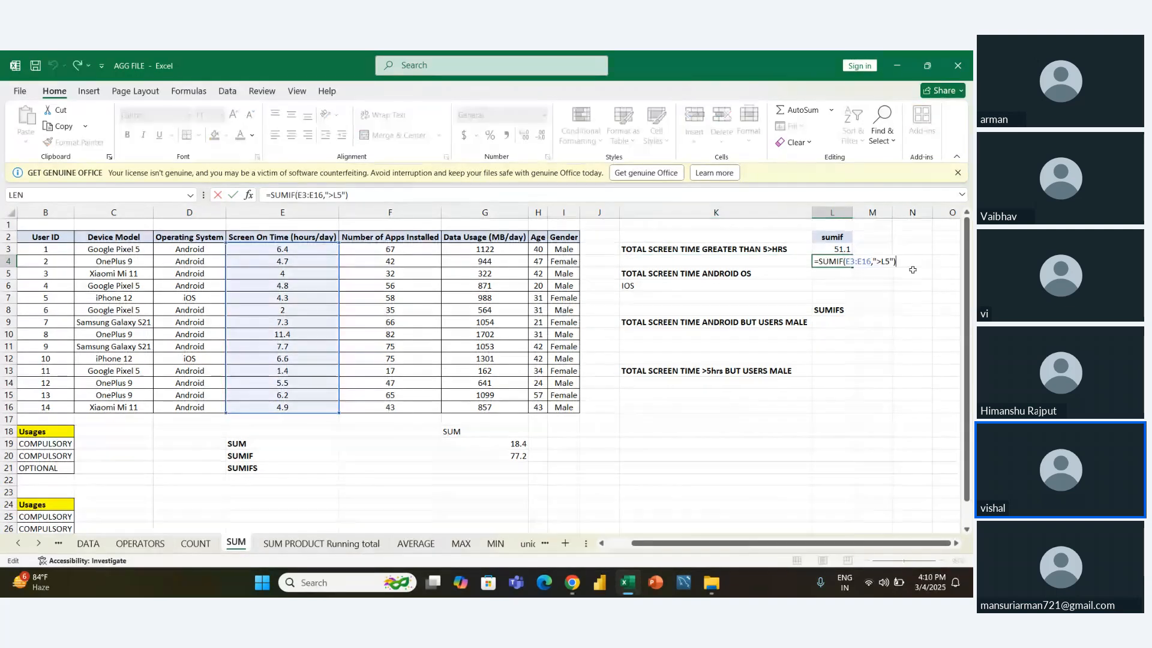
key("Left")
key("Left")
key("Left")
key("BackSpace")
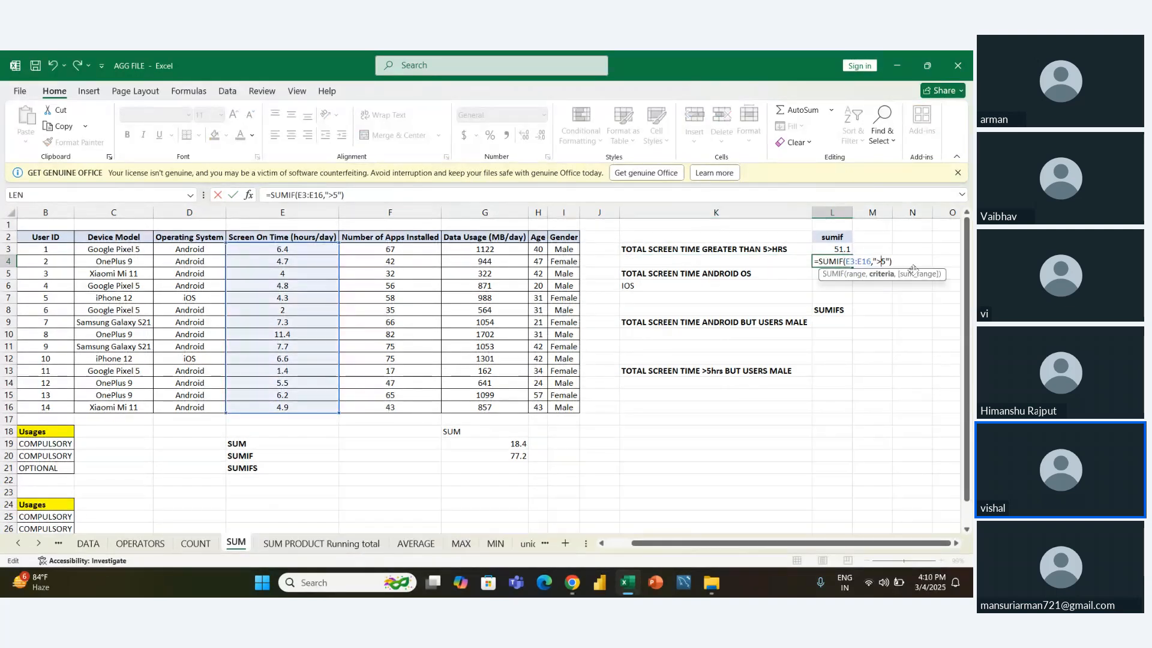
- Add E3:E16 as the sum range, completing L4 as =SUMIF(E3:E16,">5",E3:E16)
key("Right")
key("Right")
type(",")
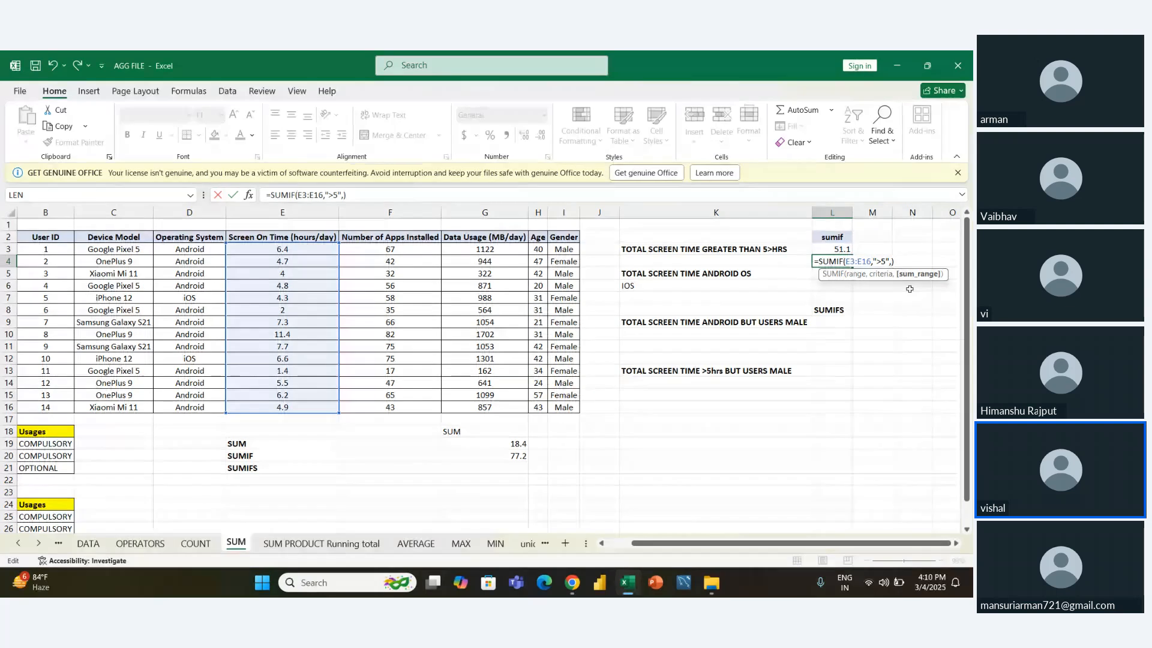
key("Left")
key("Right")
left_click(271, 250)
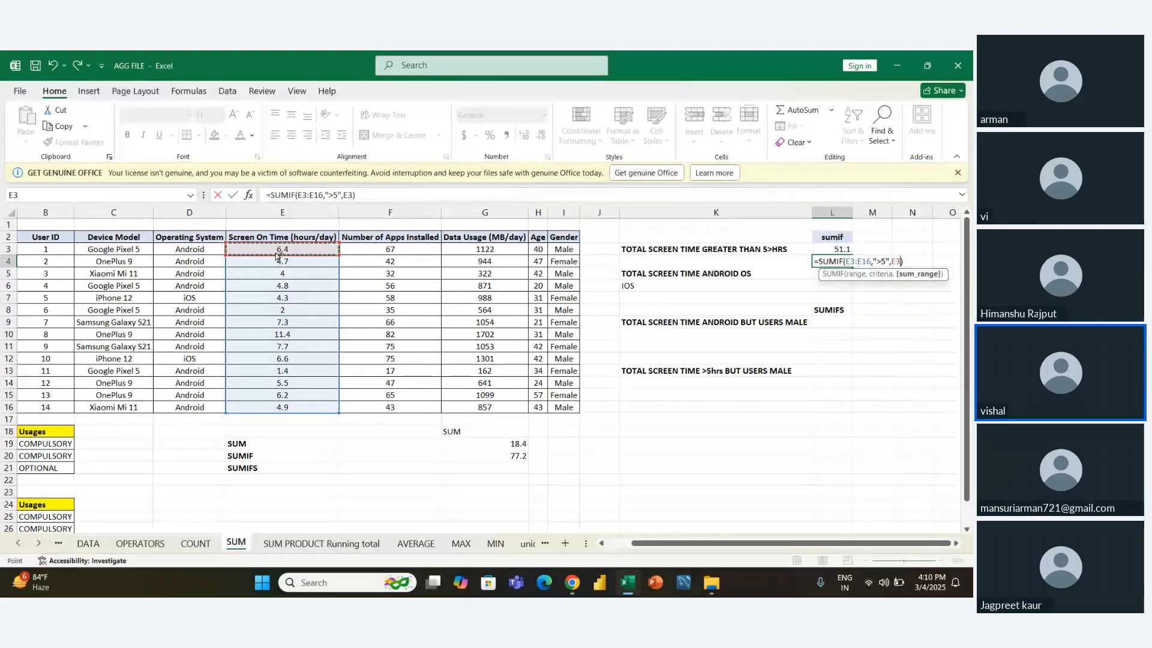
key("ctrl+shift+Down")
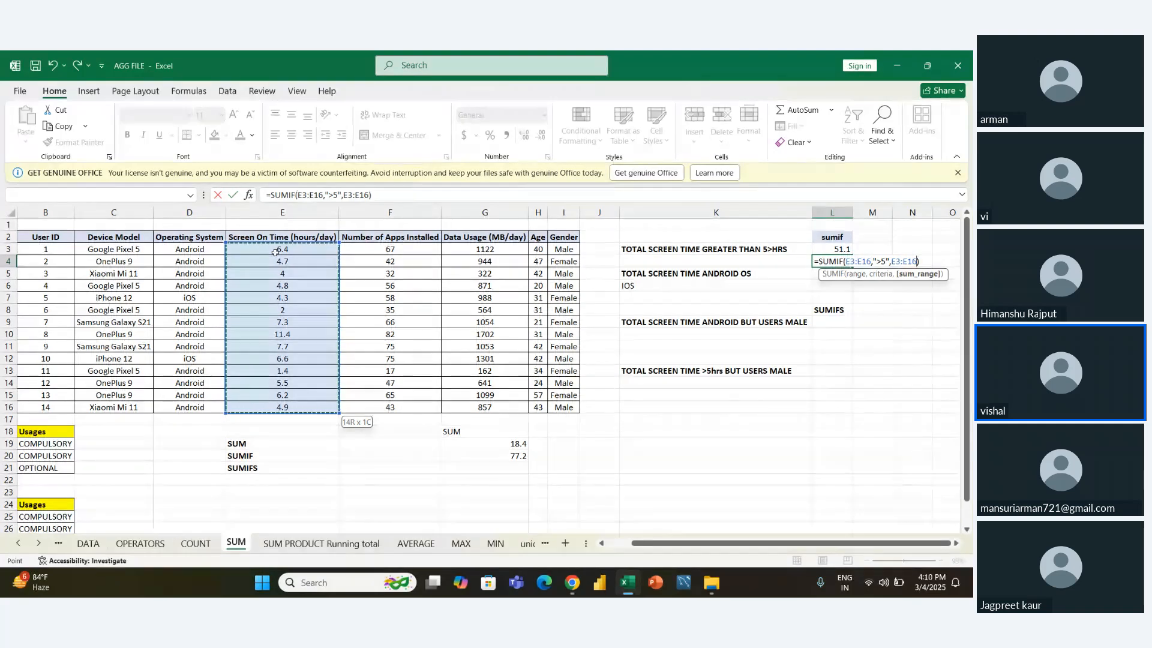
key("Return")
- Compare the SUMIF formulas in L3 and L4, and read the Android OS question in K5
key("Up")
key("Up")
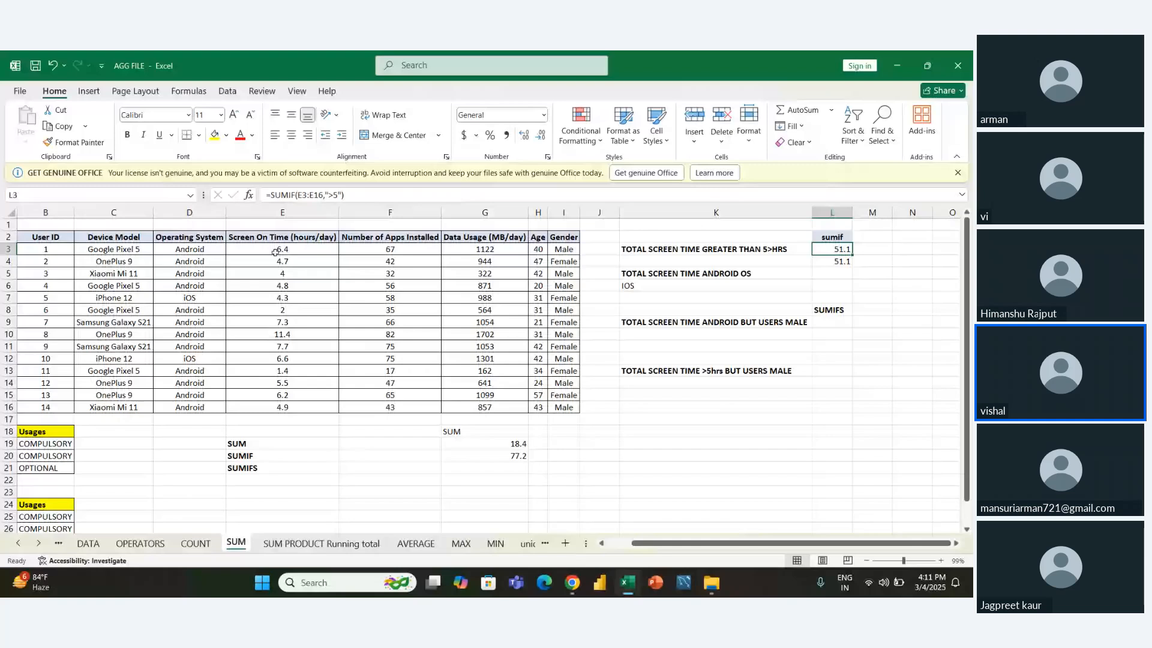
key("Down")
key("Down")
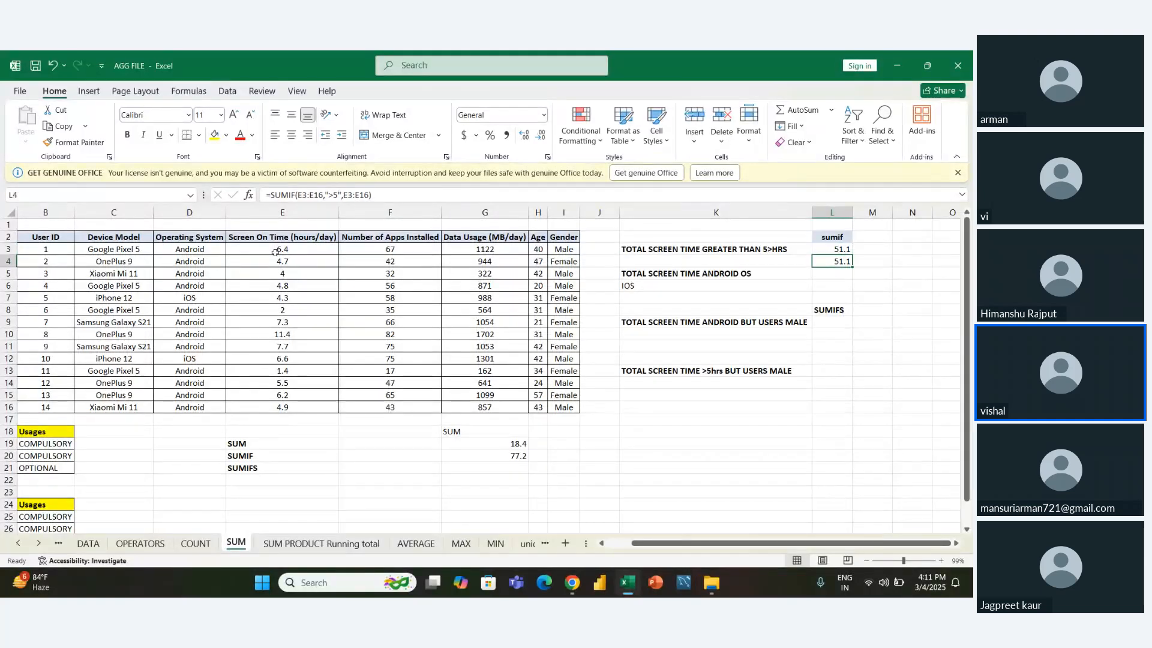
key("Left")
key("Right")
key("Left")
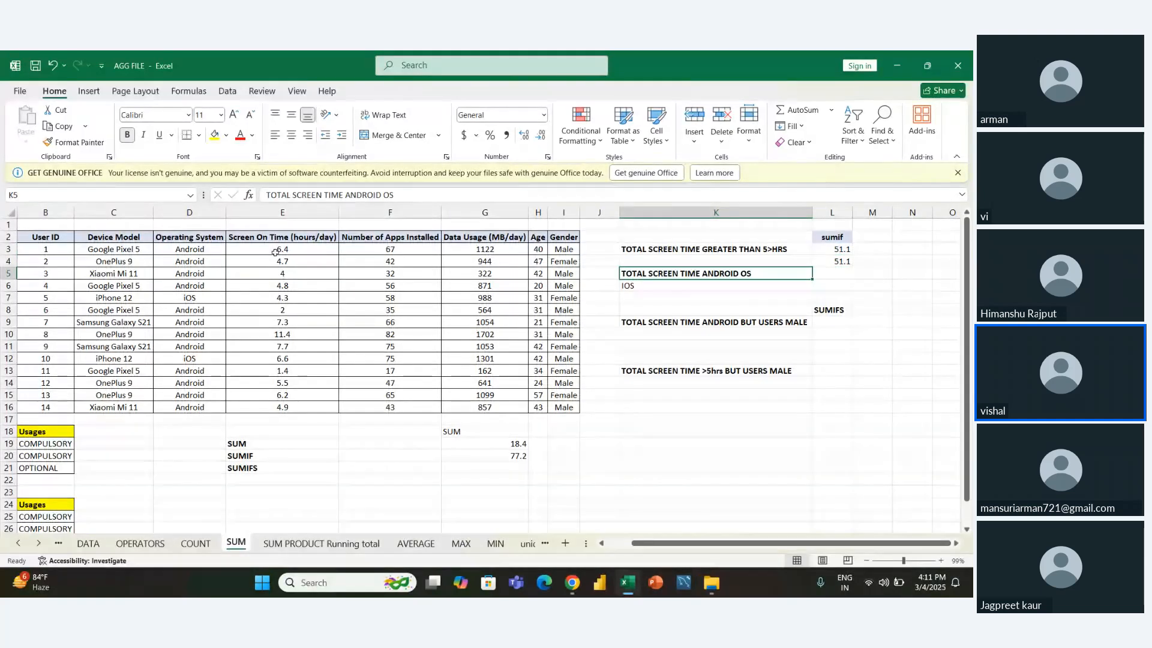
key("Right")
key("Up")
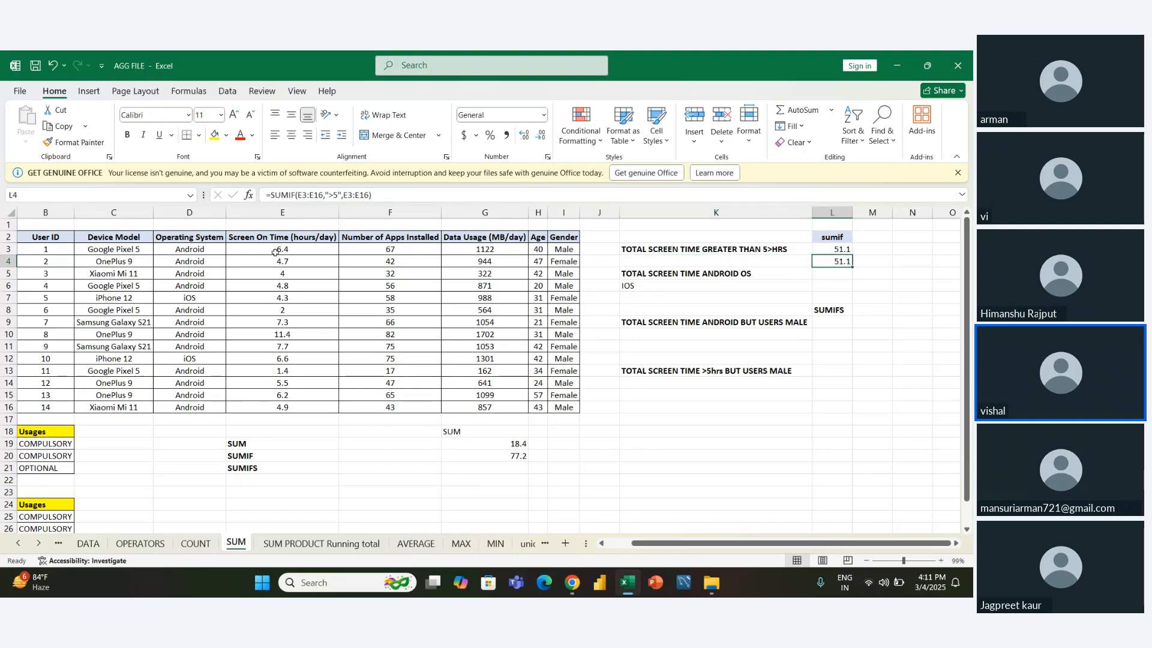
key("Down")
key("Left")
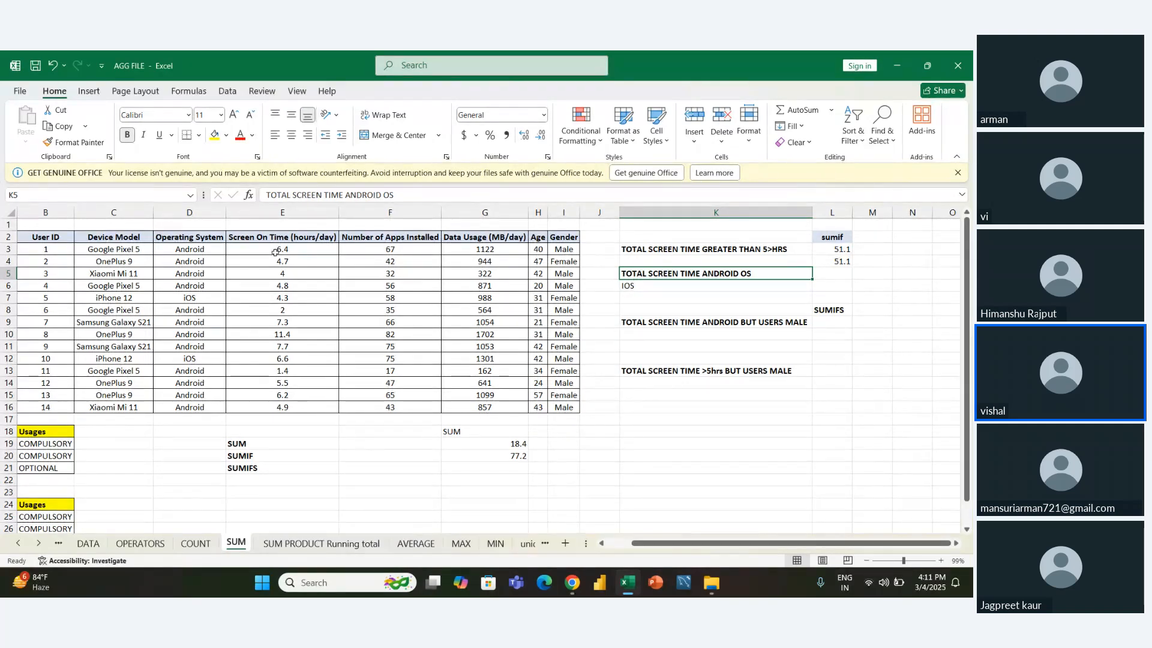
- Examine the Operating System and Screen On Time columns to see which ranges the Android question needs
key("Left")
key("Left")
key("Left")
key("Left")
key("Left")
key("Left")
key("Left")
key("Left")
key("Right")
key("Up")
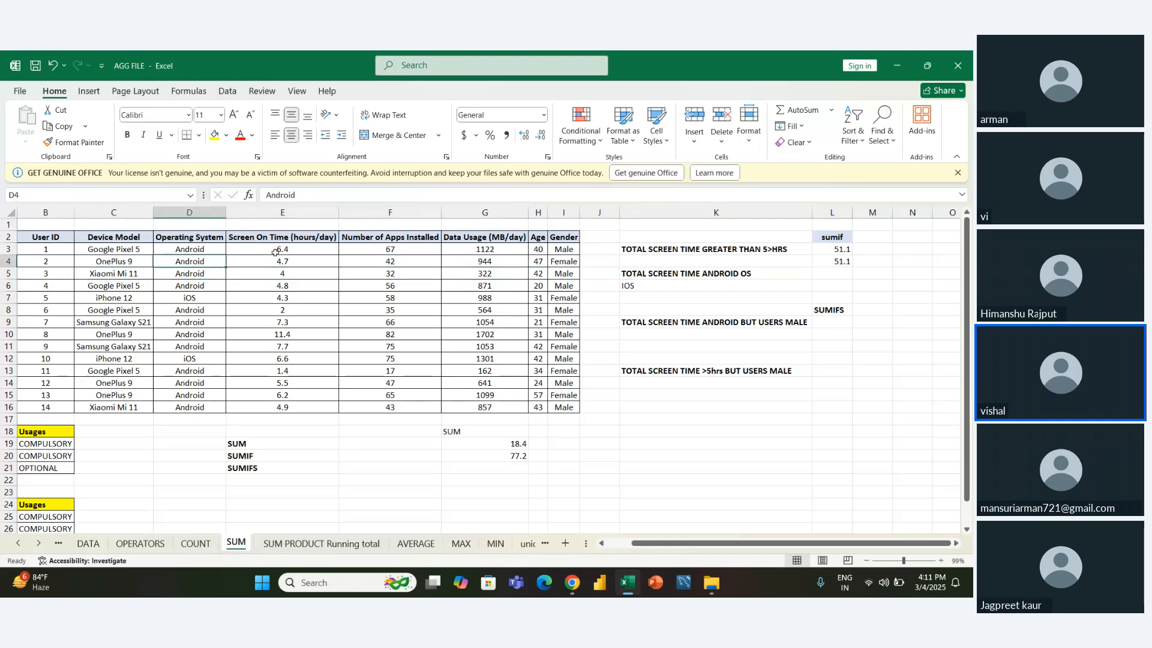
key("Right")
key("Up")
key("Left")
key("shift+Right")
key("shift+Down")
key("shift+Down")
key("shift+Down")
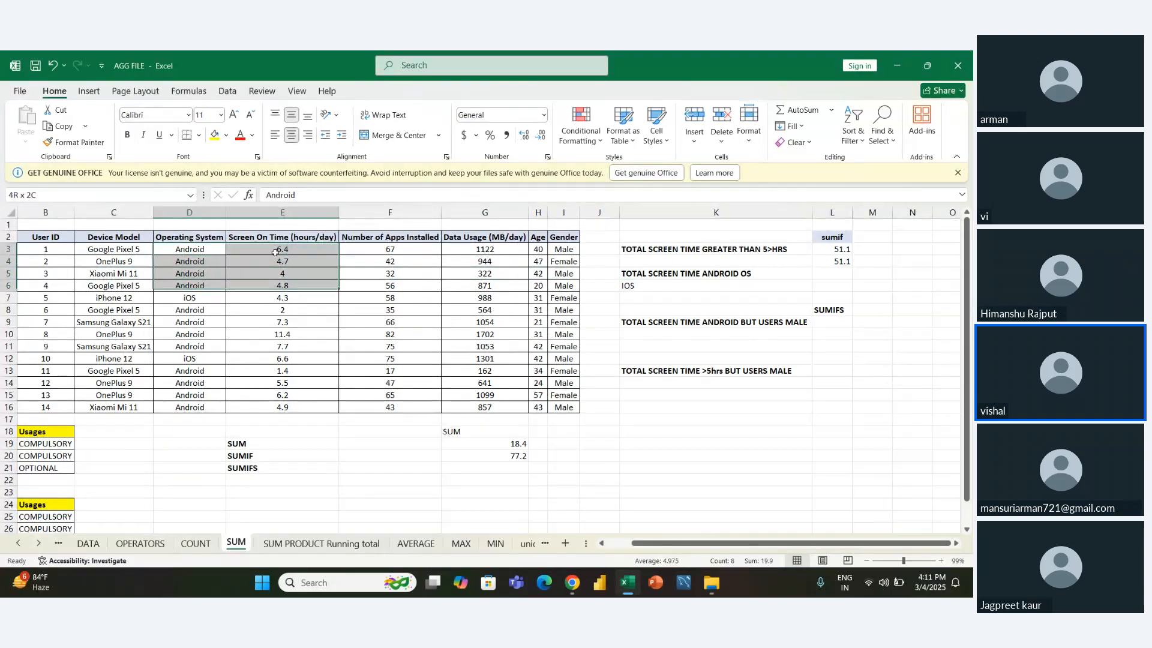
key("Down")
key("Down")
key("Down")
key("Down")
key("Down")
key("Down")
key("Down")
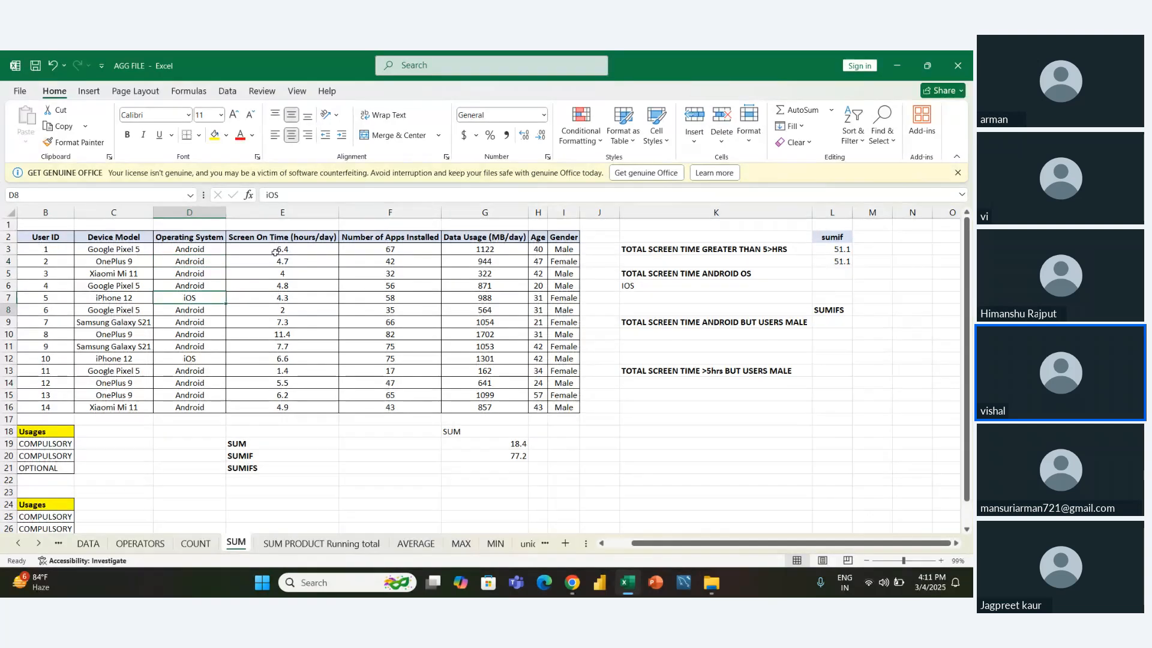
- Start a SUMIF formula in L5 with the operating systems D3:D16 as its range
key("Right")
key("Right")
key("Right")
key("Right")
key("Right")
key("Right")
key("Right")
key("Right")
key("Up")
key("Up")
key("Up")
key("Up")
key("Up")
key("Up")
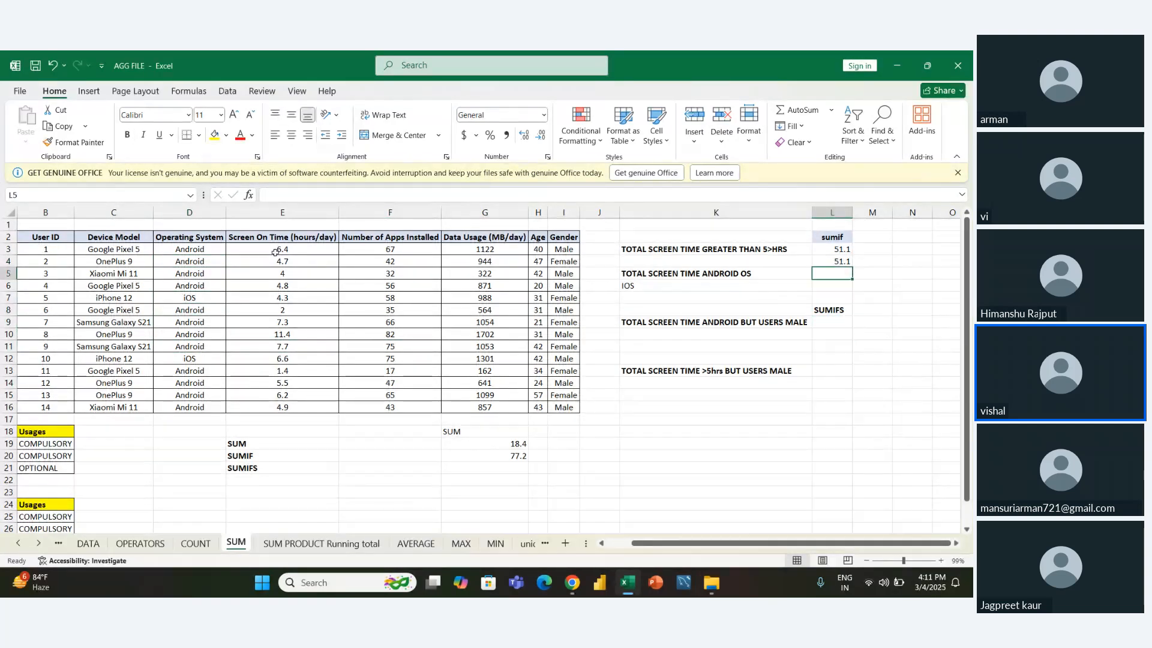
type("=sum")
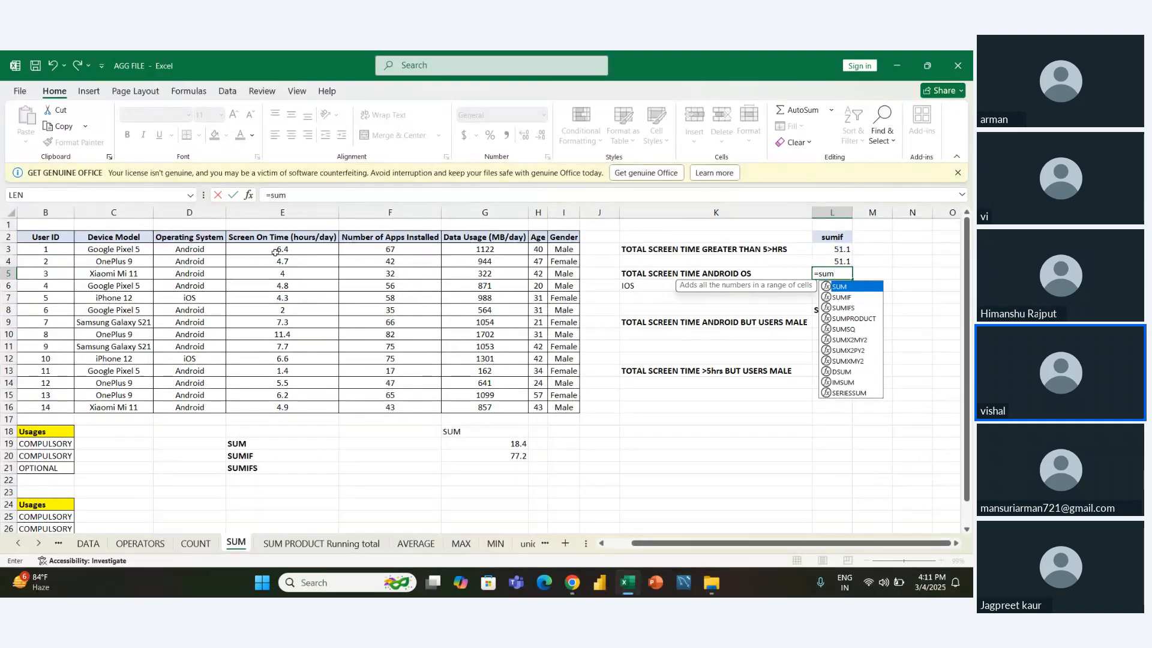
key("Down")
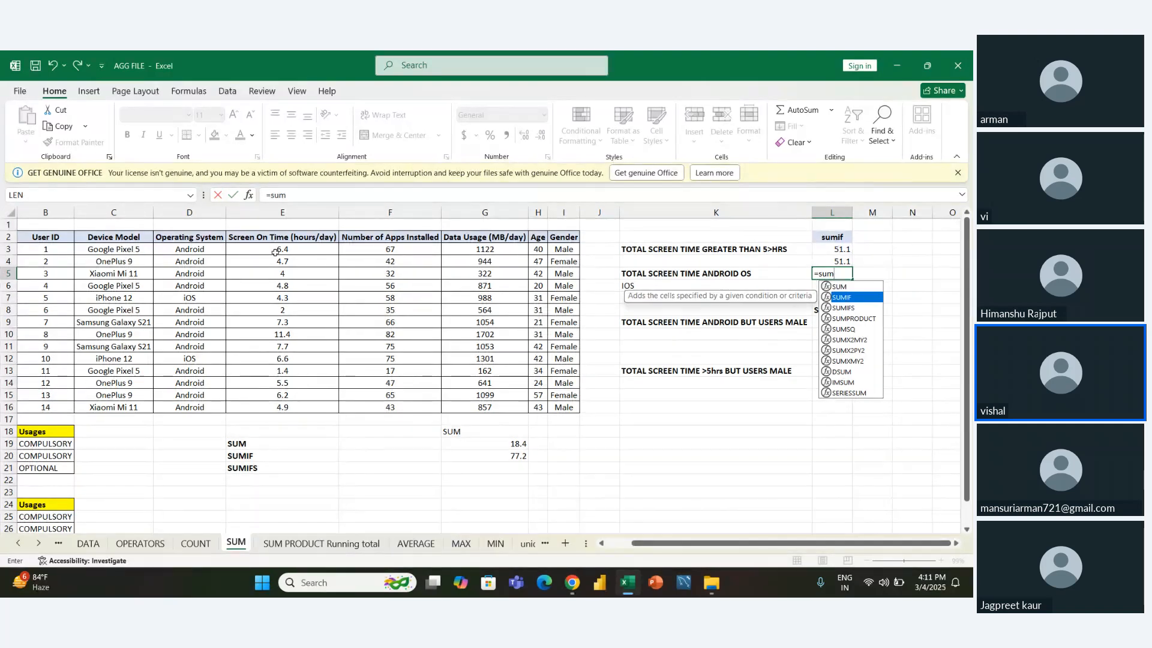
key("Tab")
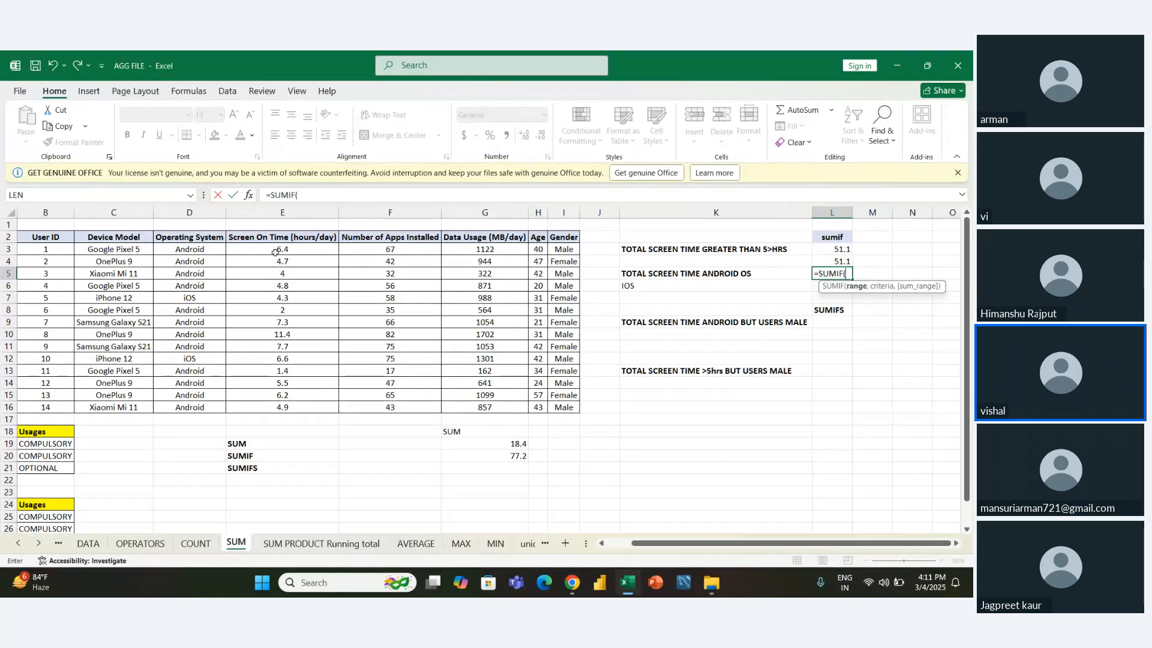
key("Left")
key("Left")
key("Left")
key("Left")
key("Left")
key("Left")
key("Left")
key("Left")
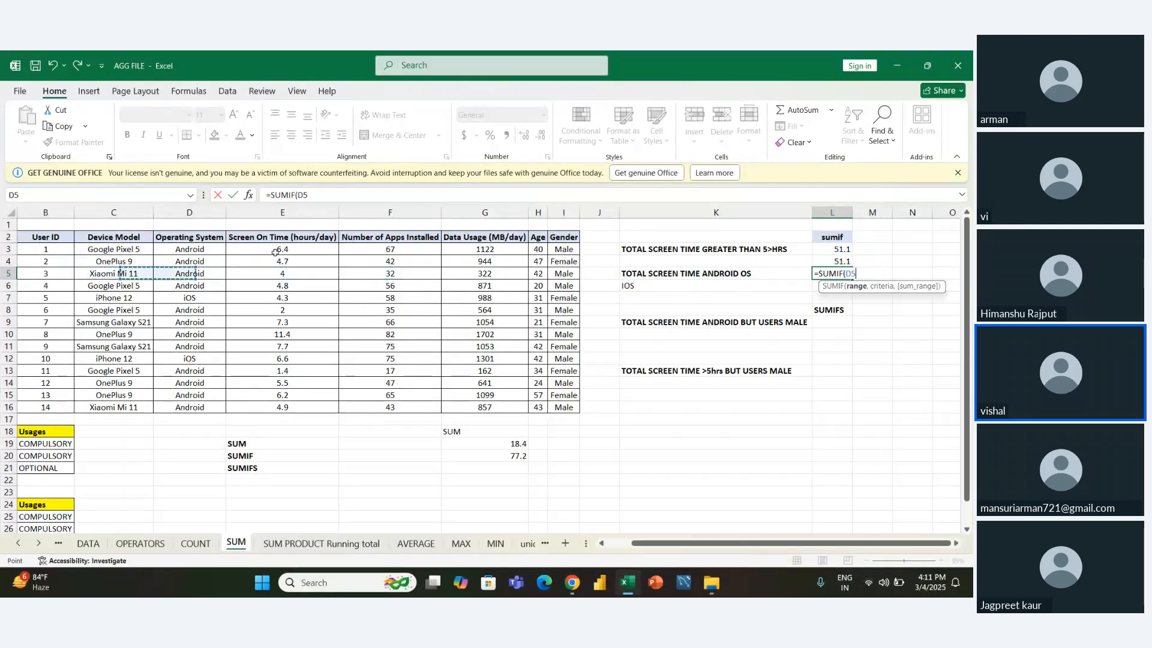
key("Up")
key("Up")
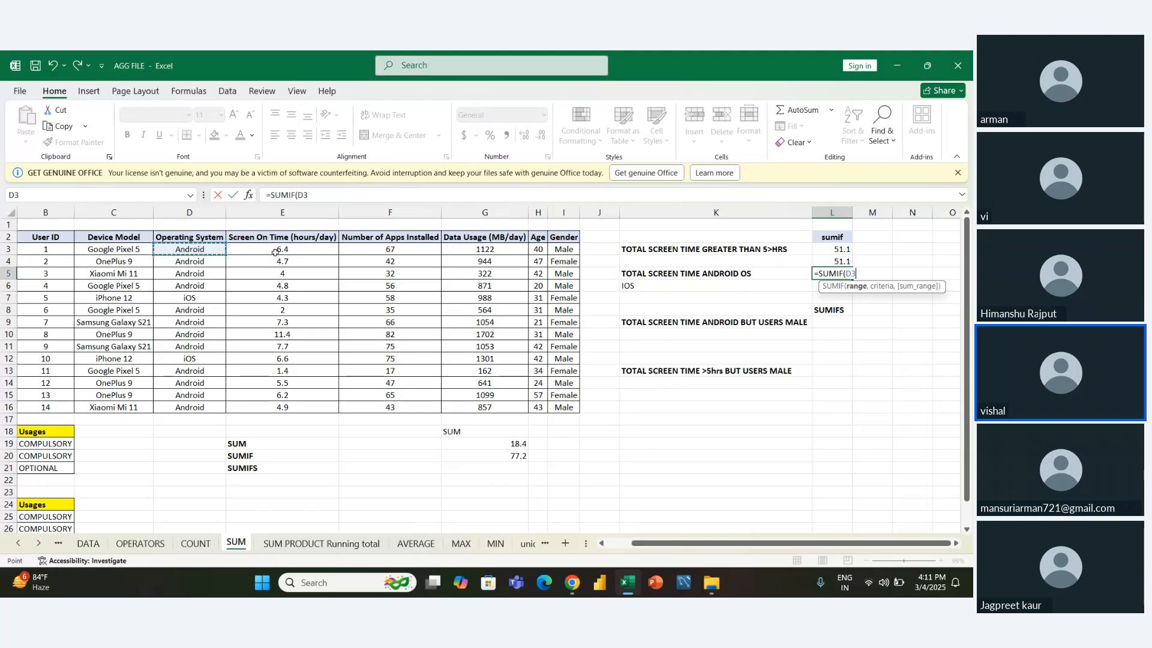
key("ctrl+shift+Down")
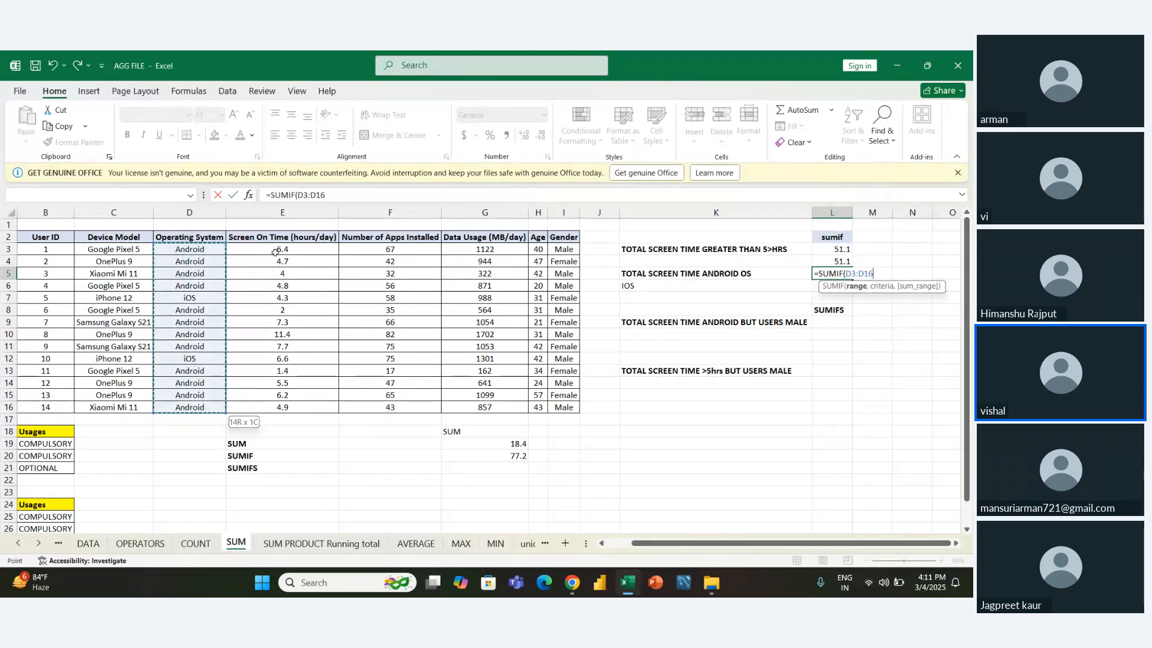
- Complete the L5 formula with the criterion "android" and the sum range E3:E16
type(",")
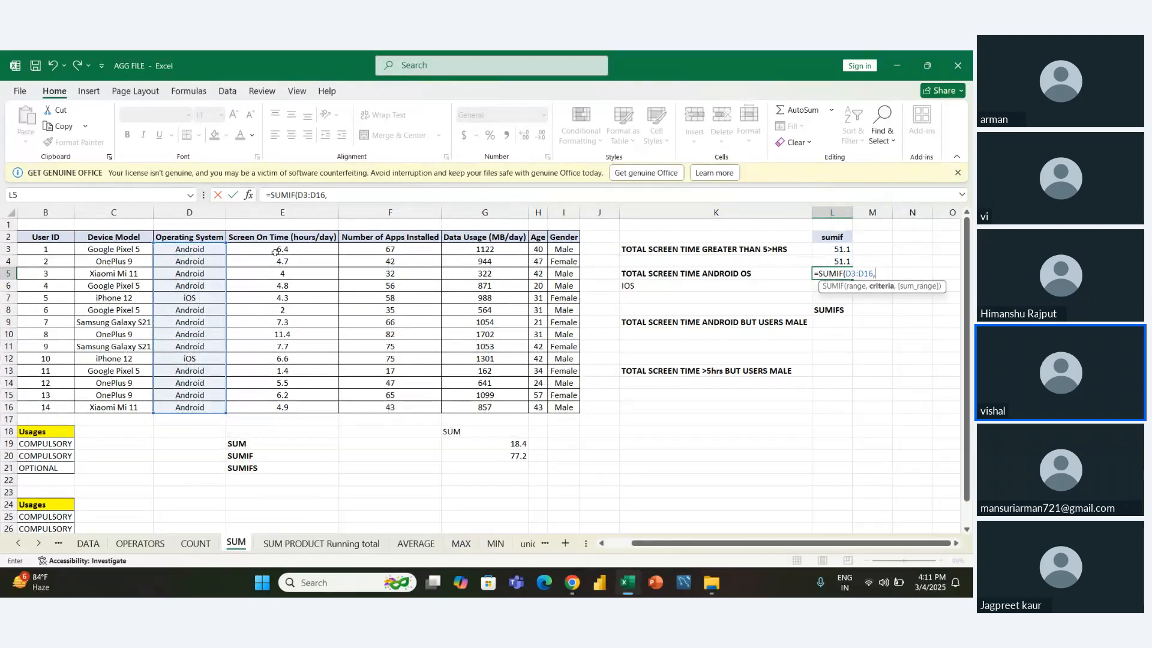
type("\"android\",")
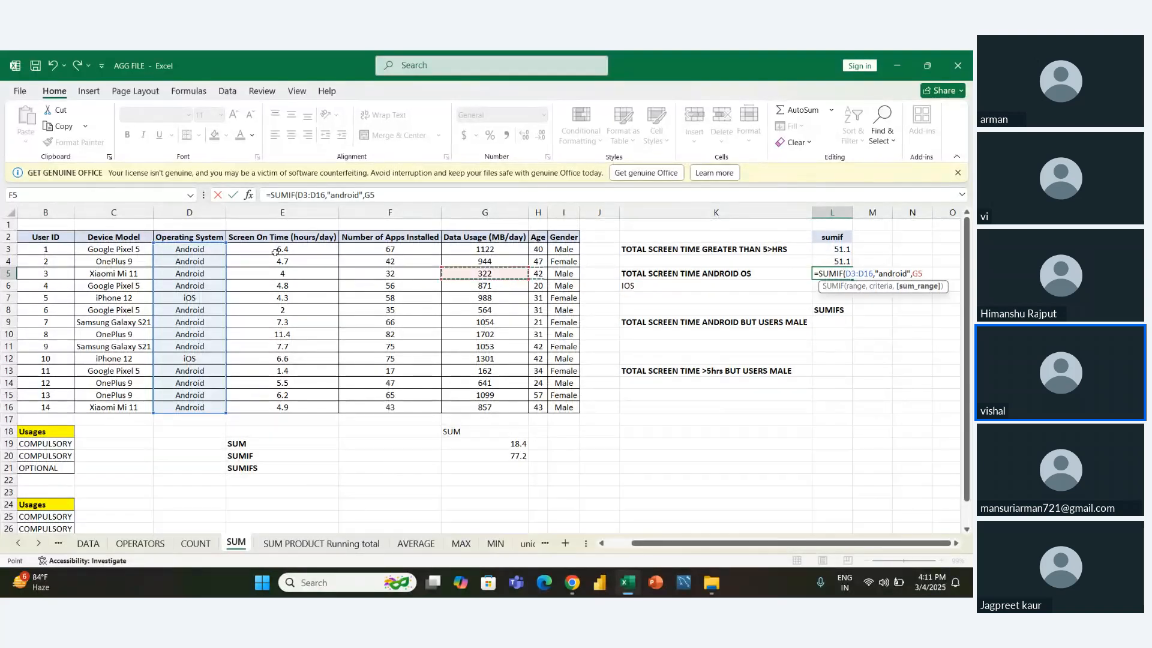
left_click(276, 251)
left_click_drag(276, 255, 282, 408)
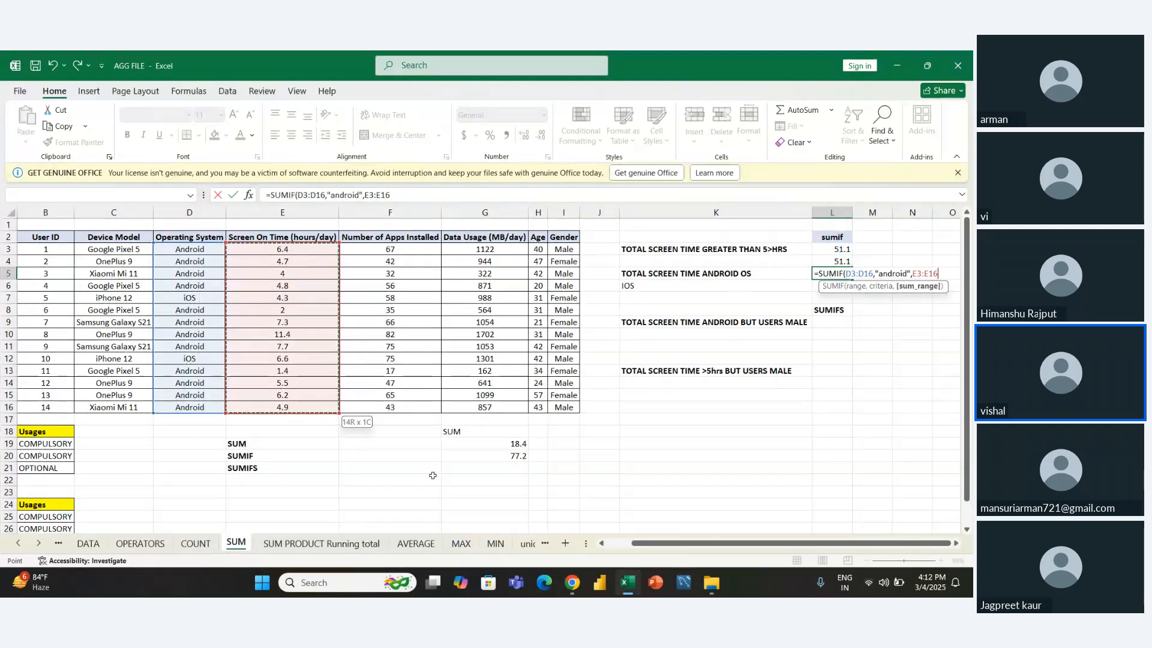
key("Return")
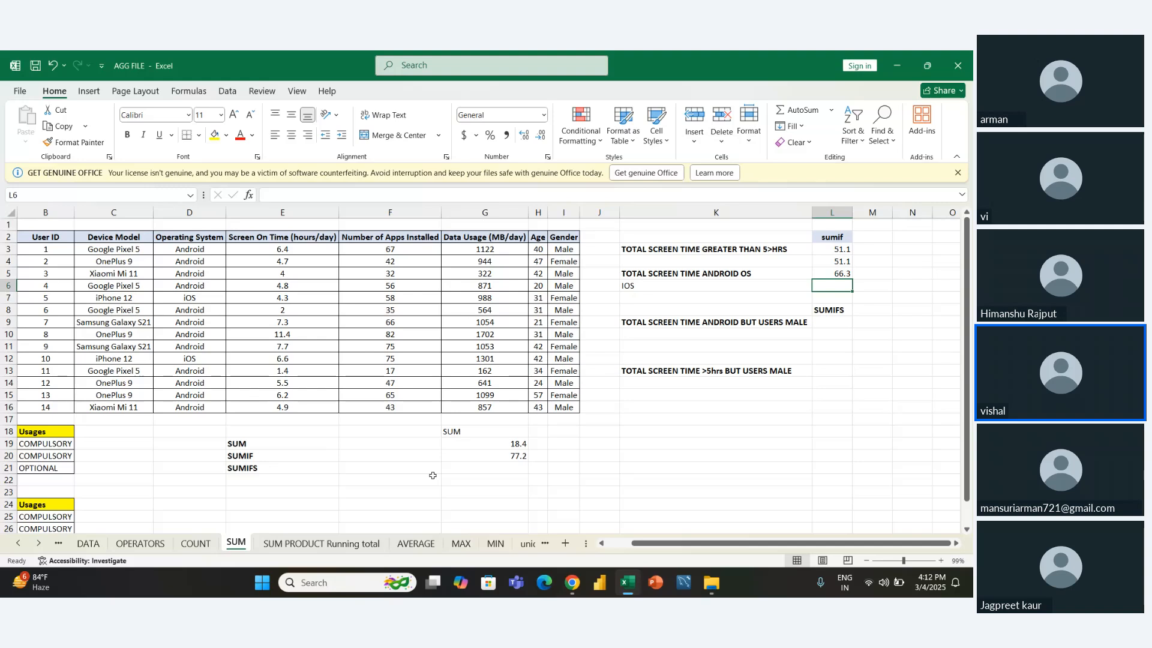
- Start a SUMIFS formula in L9 for the male Android users question, with screen times E3:E16 as the sum range
key("Down")
key("Down")
key("Down")
key("Left")
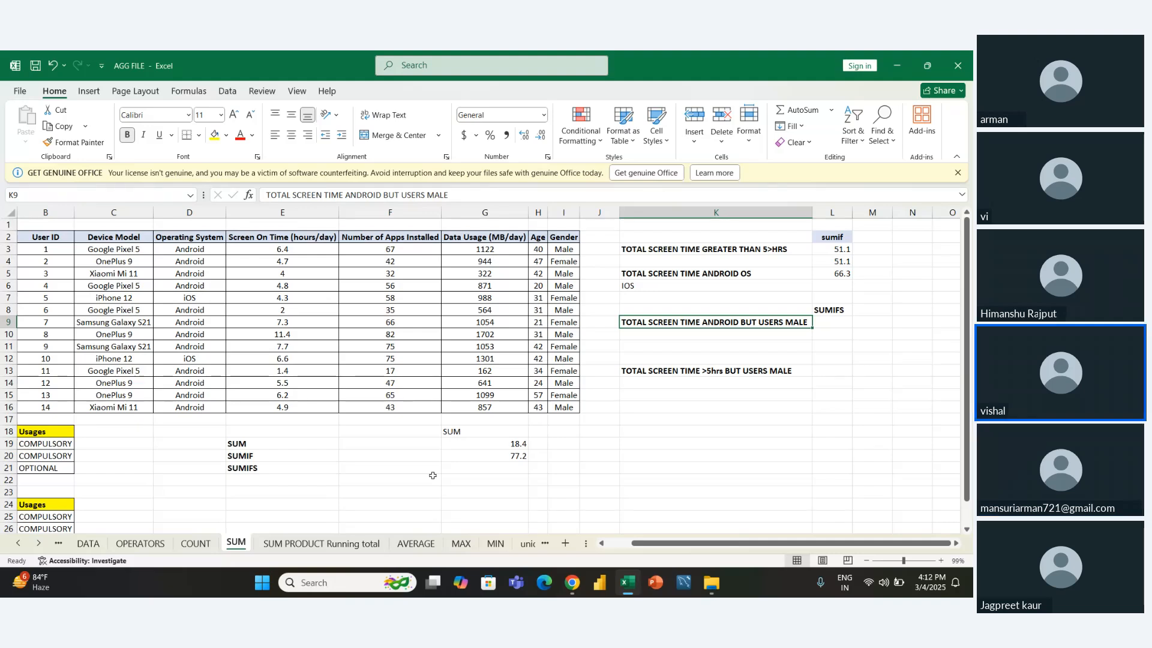
key("Right")
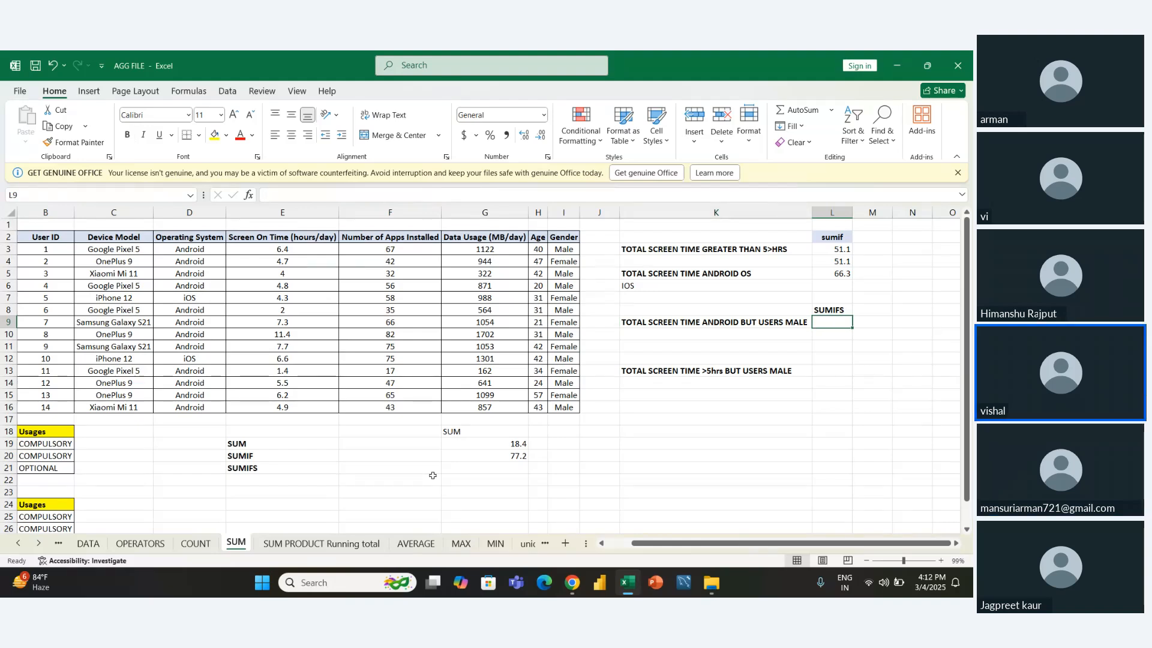
type("=sumi")
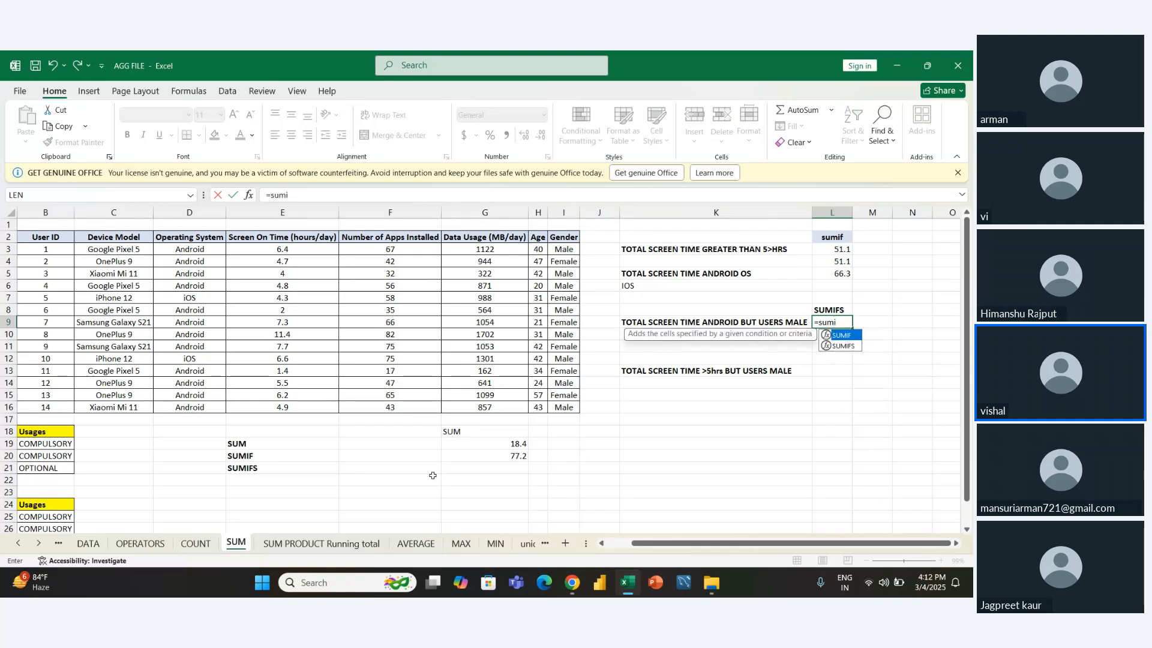
key("Down")
key("Tab")
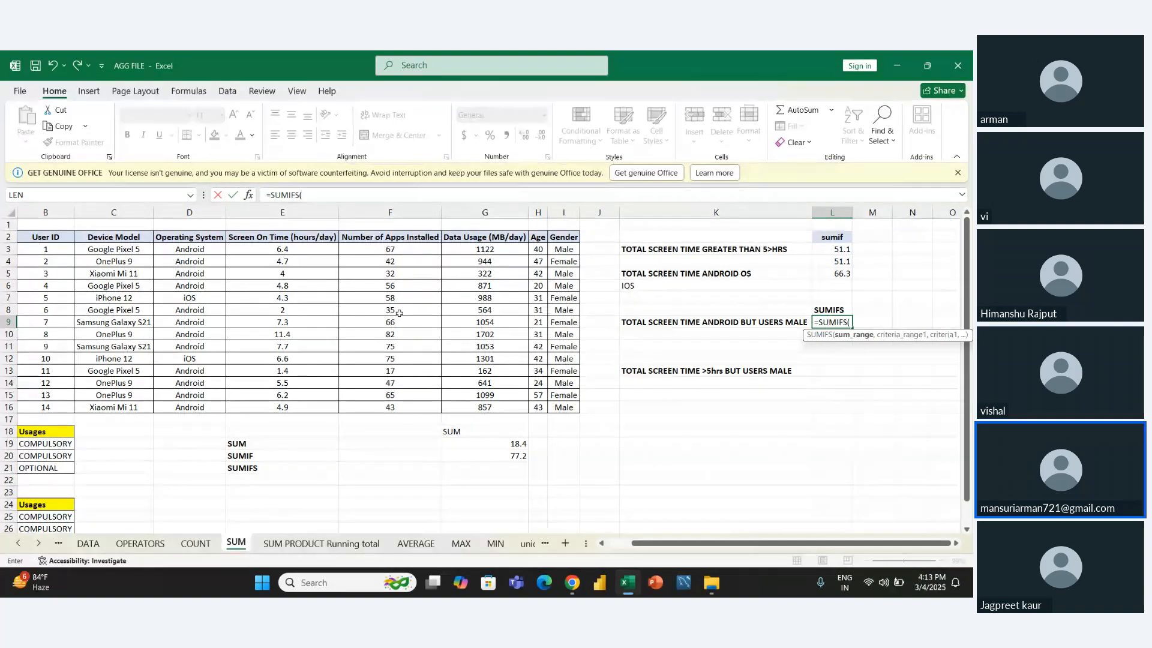
left_click(291, 249)
left_click_drag(301, 272, 292, 405)
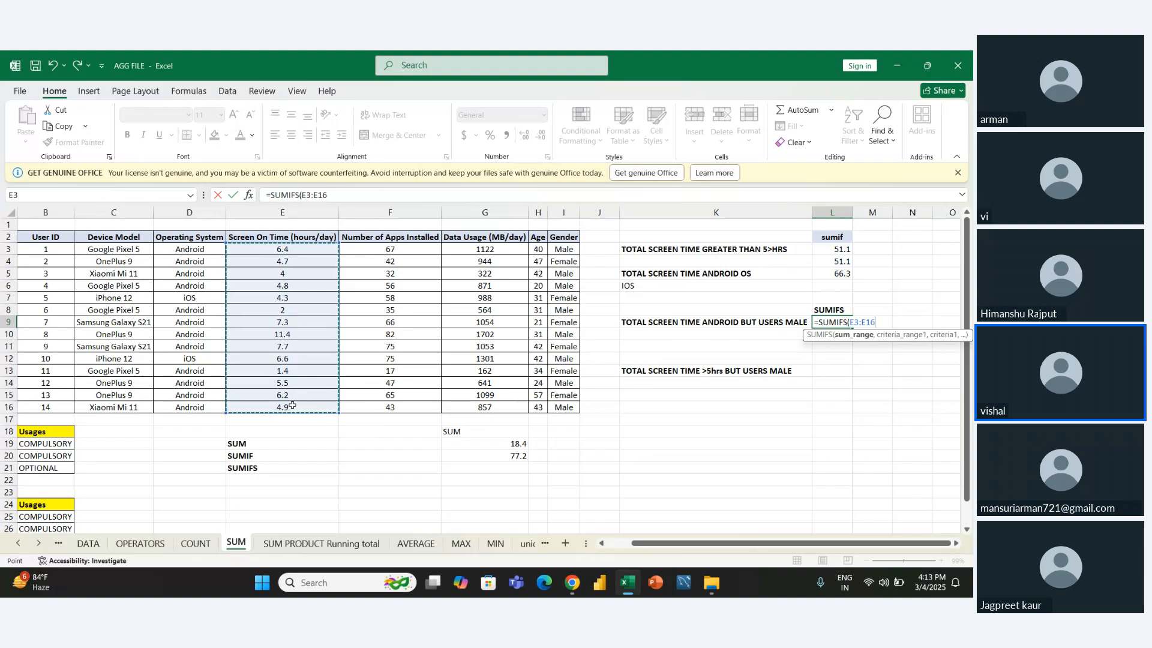
type(",")
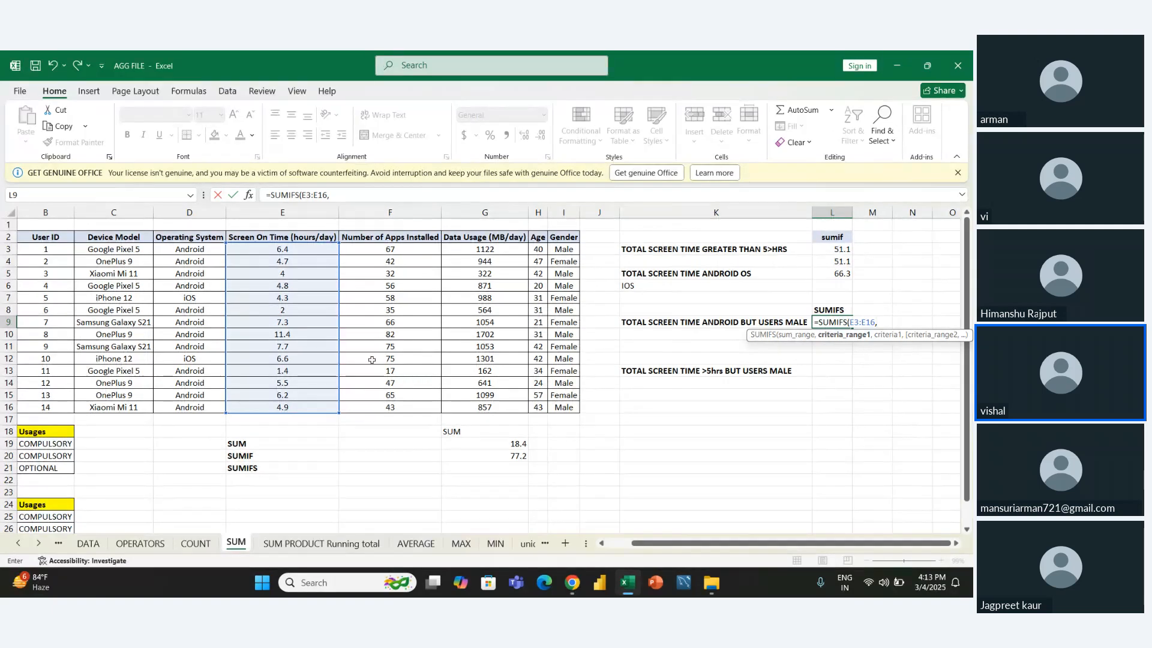
- Add the Gender range I3:I16 with the criterion "male" as the first condition of the L9 formula
left_click_drag(558, 249, 550, 410)
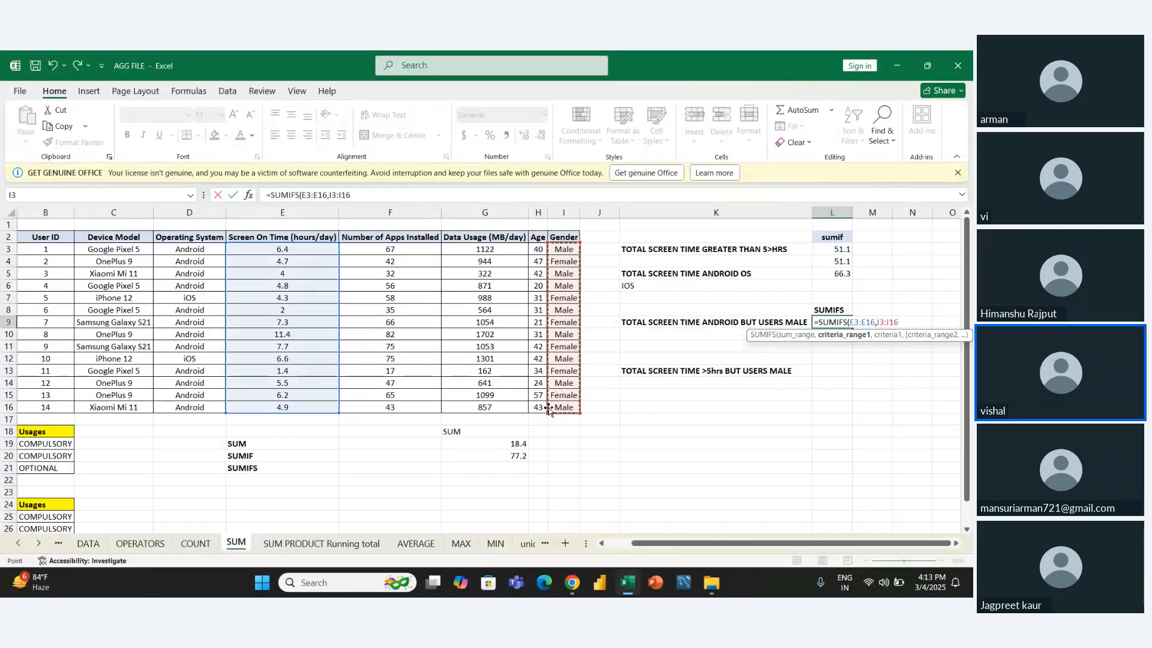
type(",")
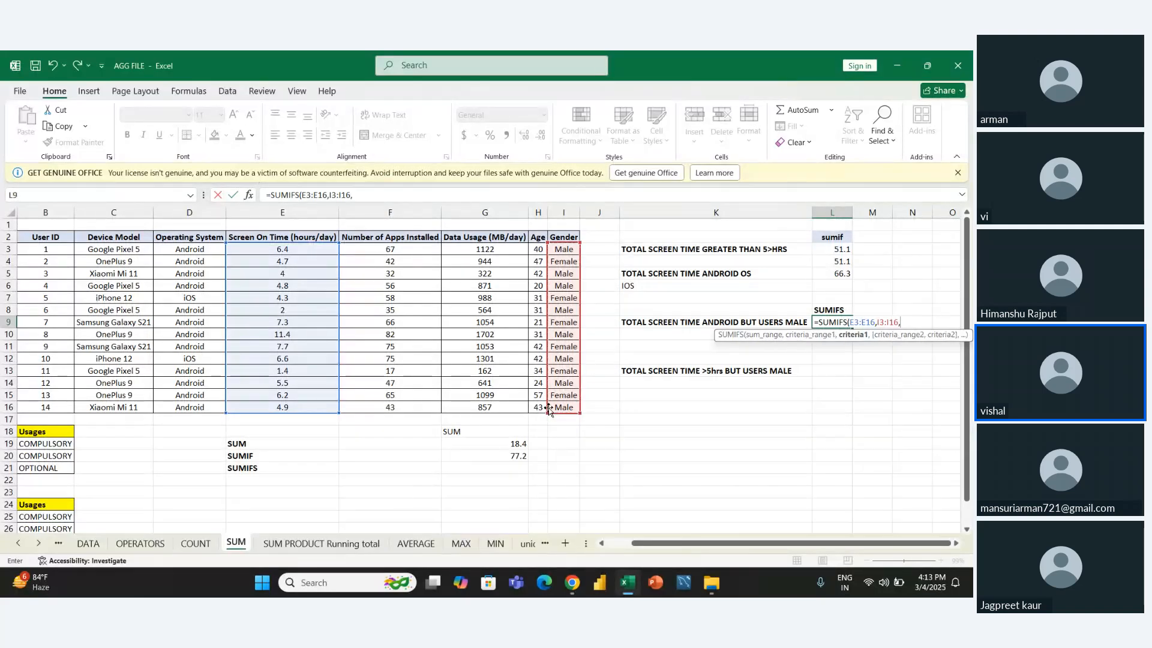
type("\"male\",")
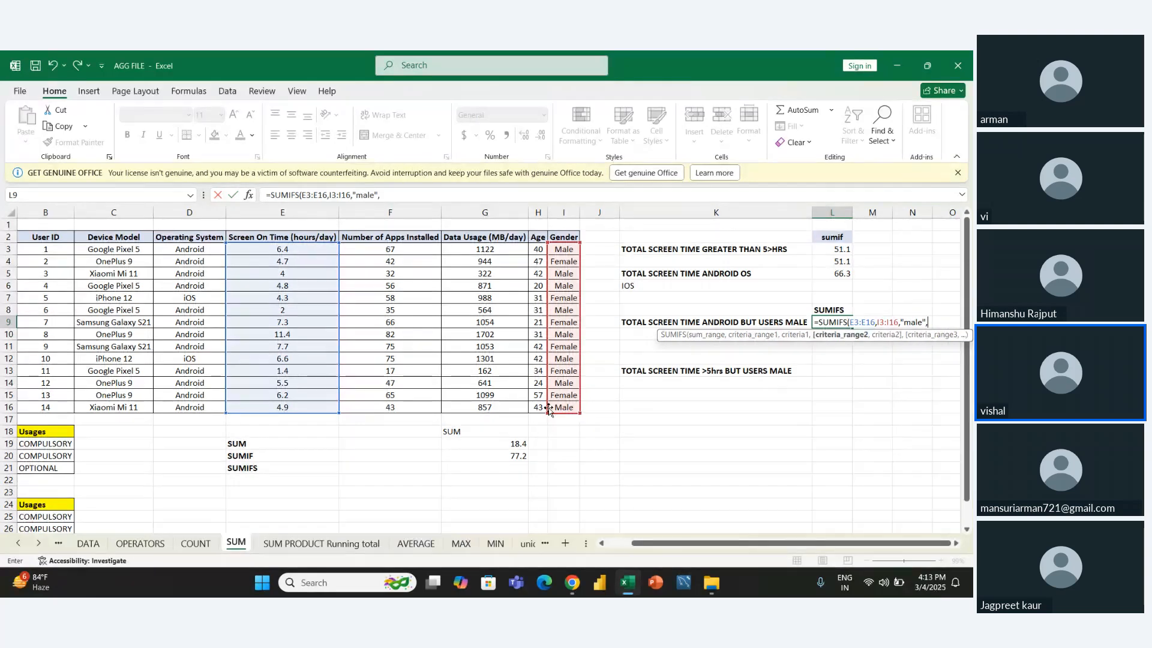
- Complete the L9 formula with the Operating System range D3:D16 and the criterion "android"
left_click_drag(177, 249, 193, 402)
type(",\"")
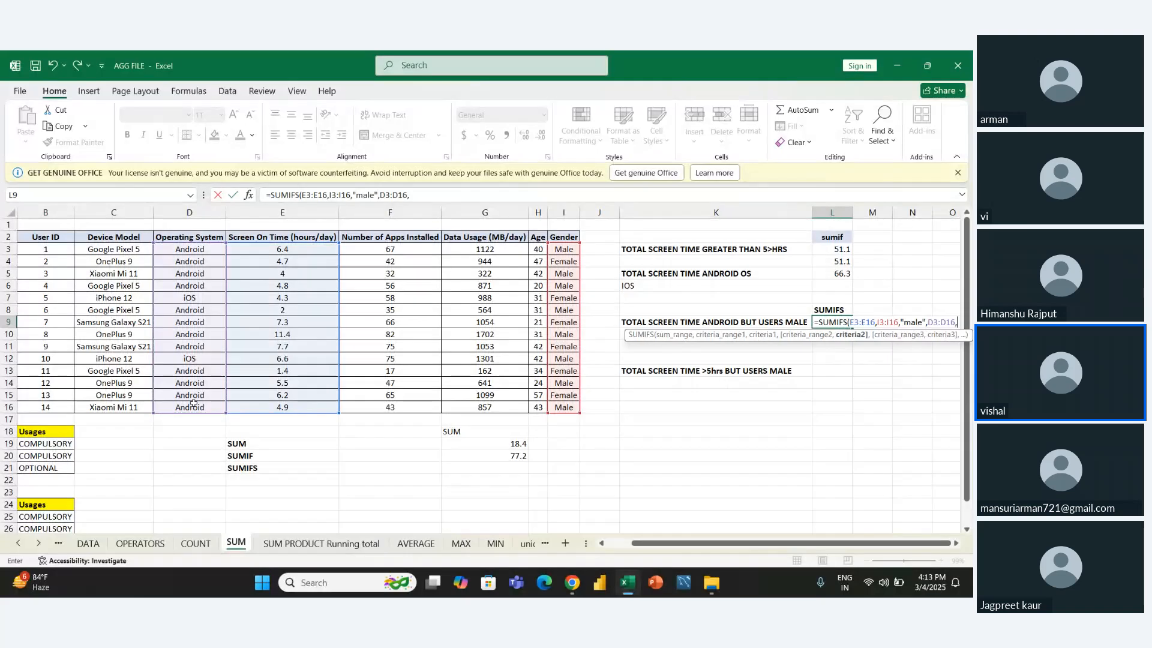
type("and")
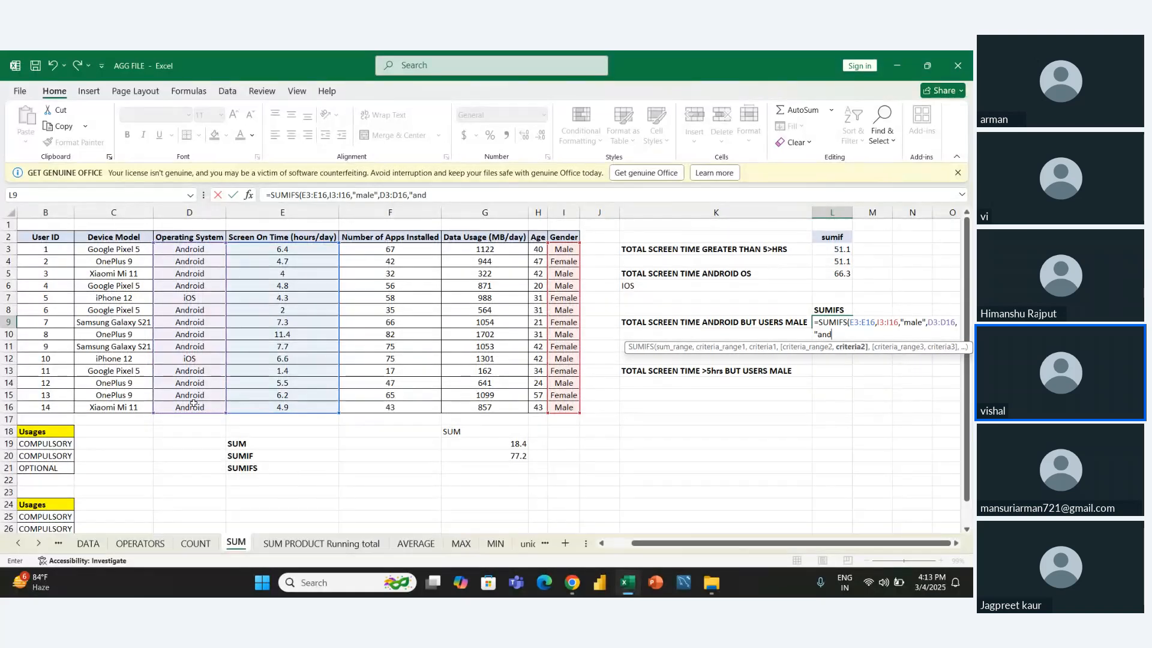
type("roid\")")
key("ctrl+Return")
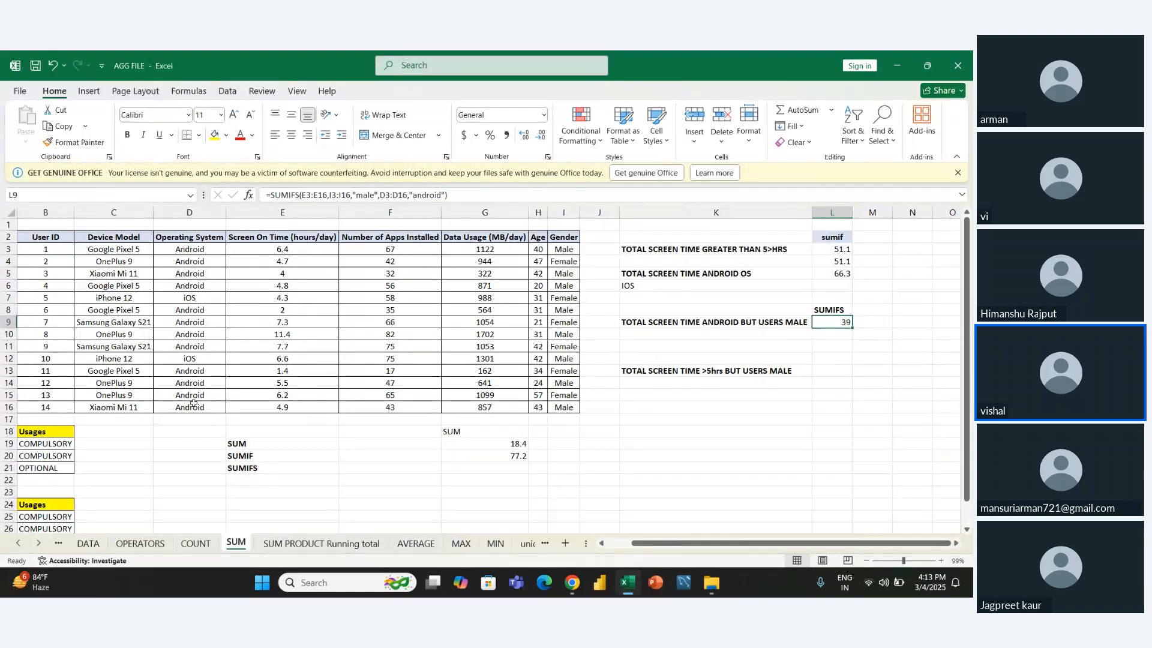
- Start a SUMIFS formula in L13 for the question about male users with more than 5 hours of screen time
key("Down")
key("Down")
key("Down")
key("Down")
key("Left")
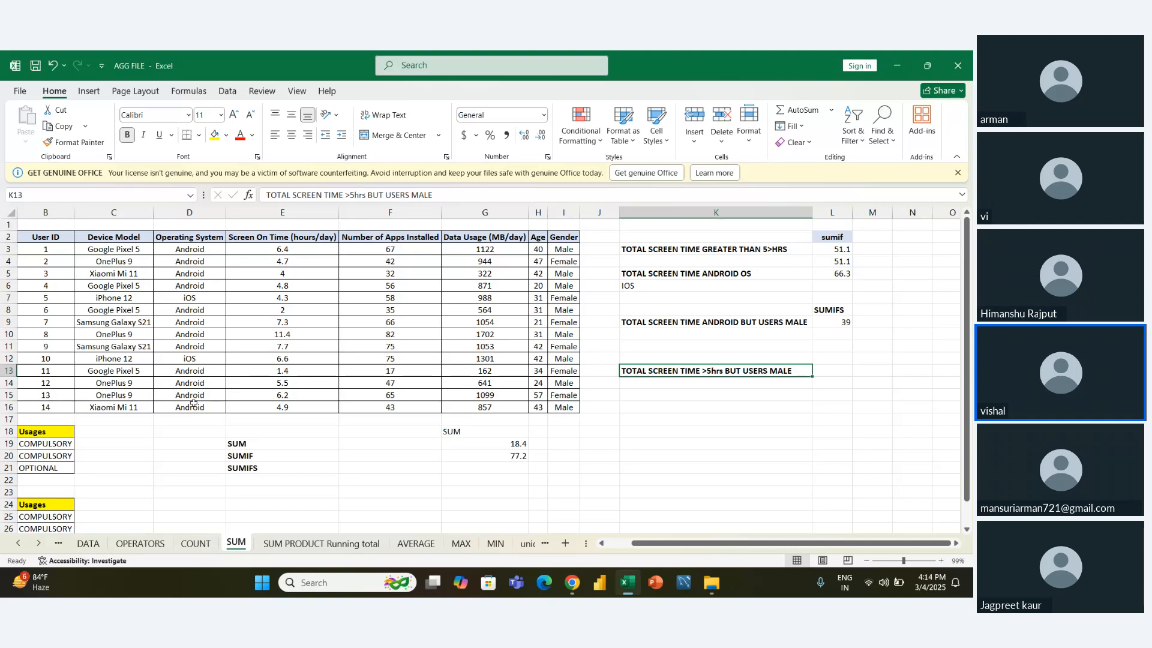
key("Right")
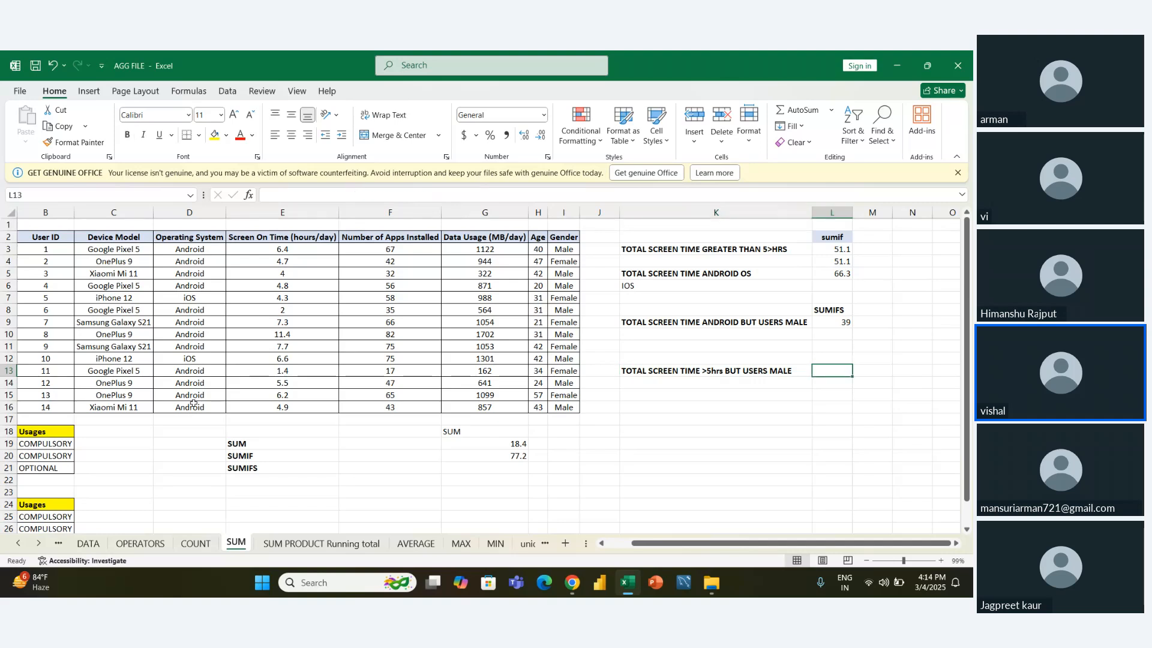
type("=")
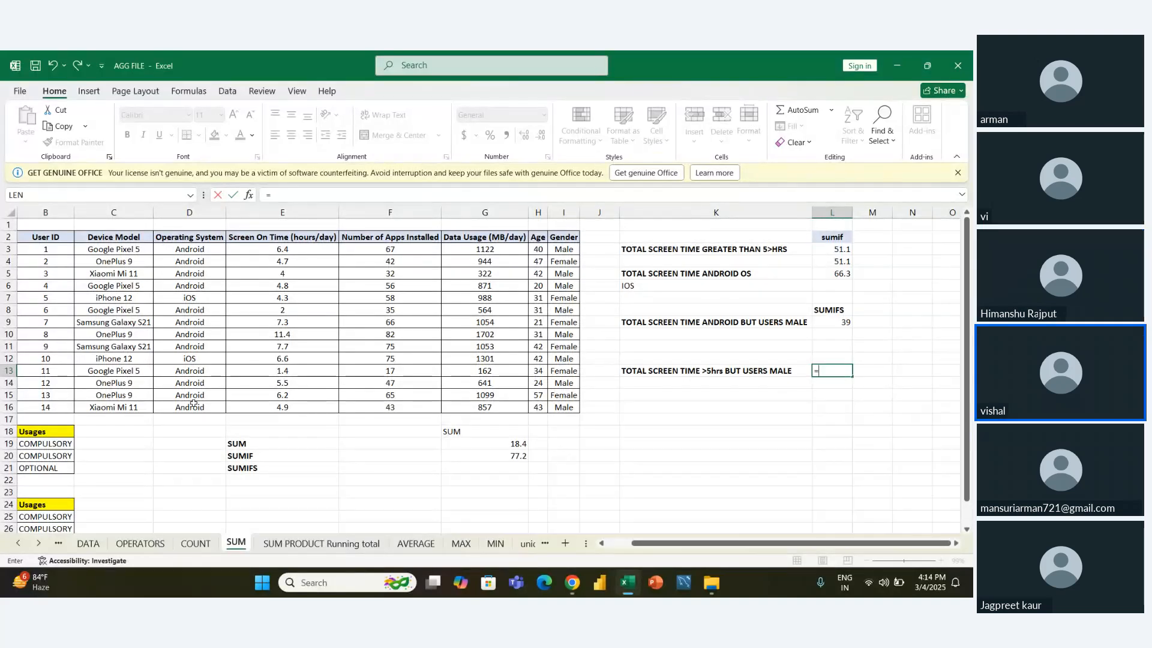
type("sum")
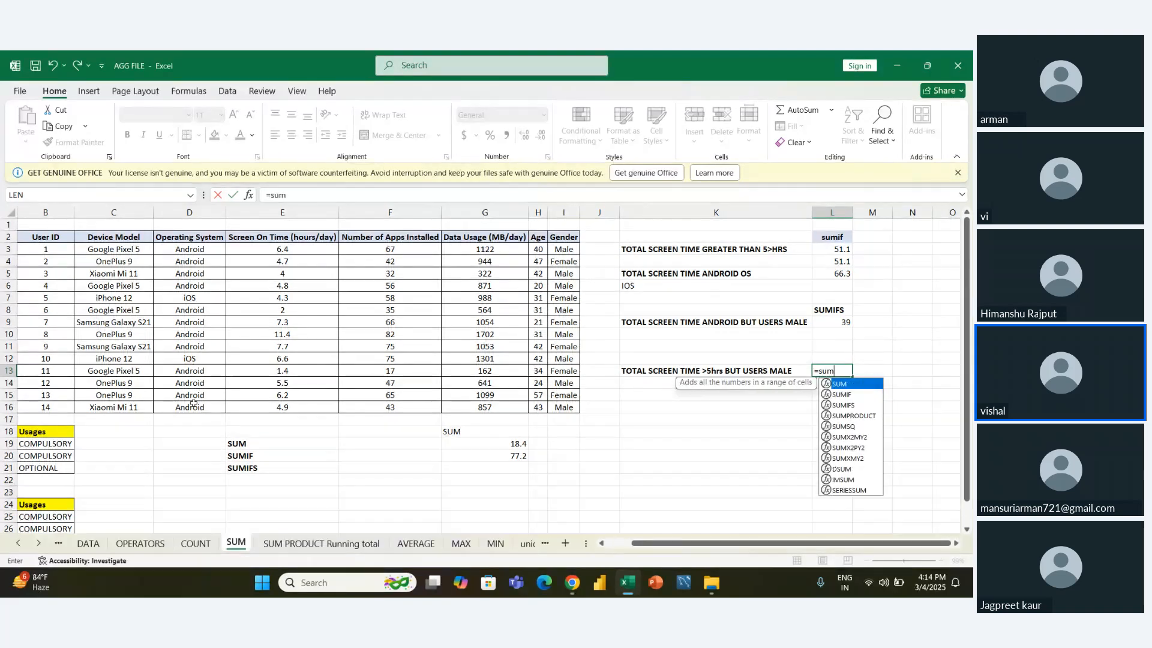
key("Down")
key("Down")
key("Tab")
- Set the Screen On Time values E3:E16 as the sum range of the L13 formula
key("Left")
key("Left")
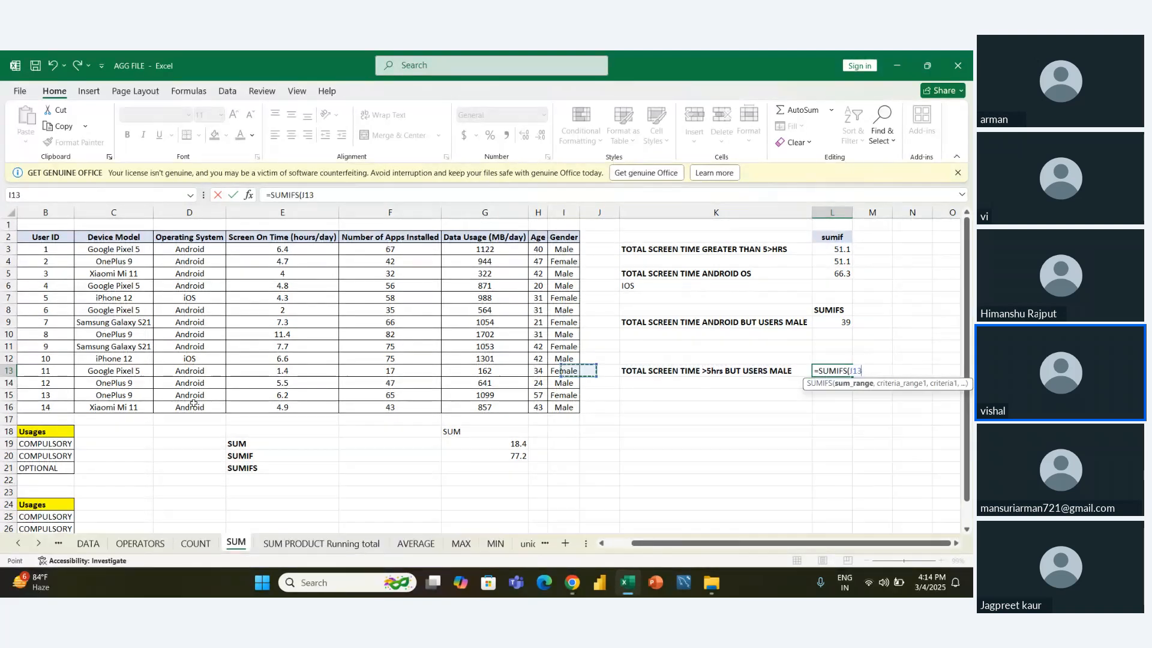
key("Left")
key("Left")
key("Left")
key("Left")
key("Up")
key("Up")
key("Up")
key("Left")
key("Up")
key("Up")
key("Up")
key("Up")
key("Up")
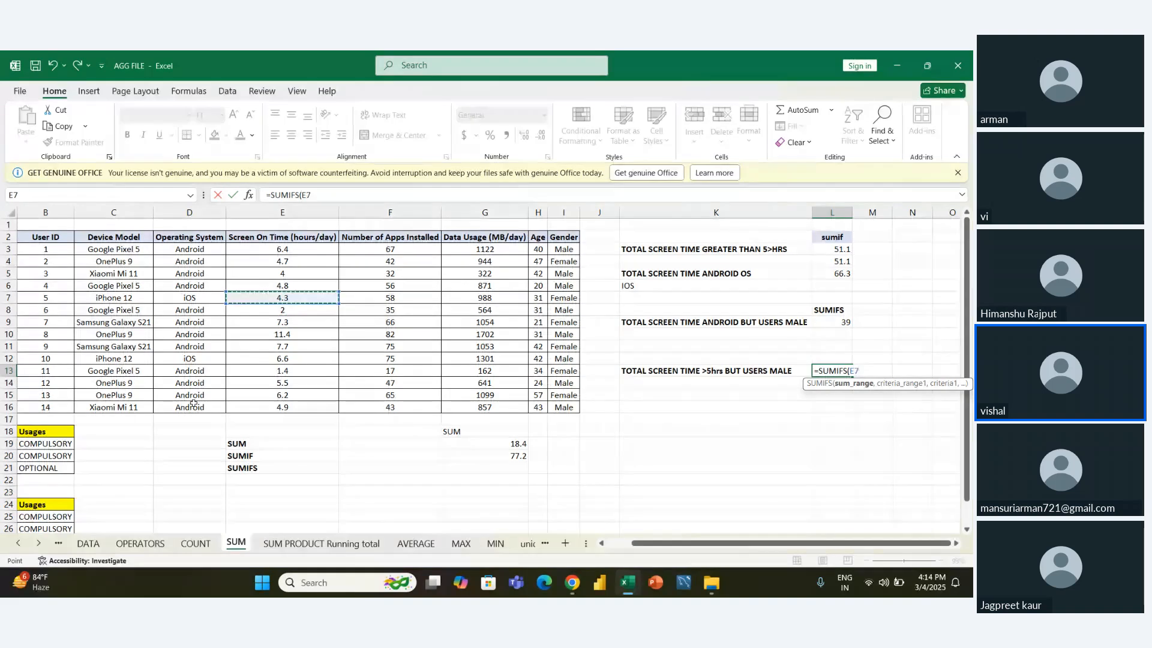
key("ctrl+shift+Down")
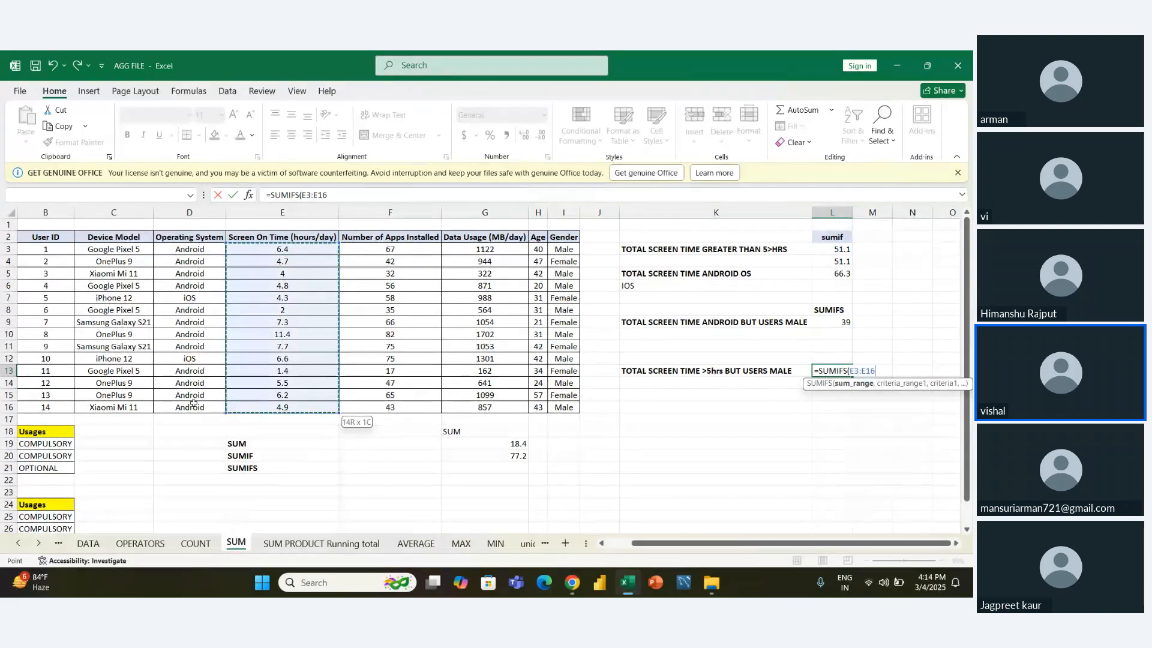
type(",")
- Add the Gender values I3:I16 as the first criteria range of the L13 formula
key("Left")
key("Left")
key("Left")
key("Up")
key("Up")
key("Up")
key("Up")
key("Up")
key("Up")
key("Up")
key("Up")
key("Up")
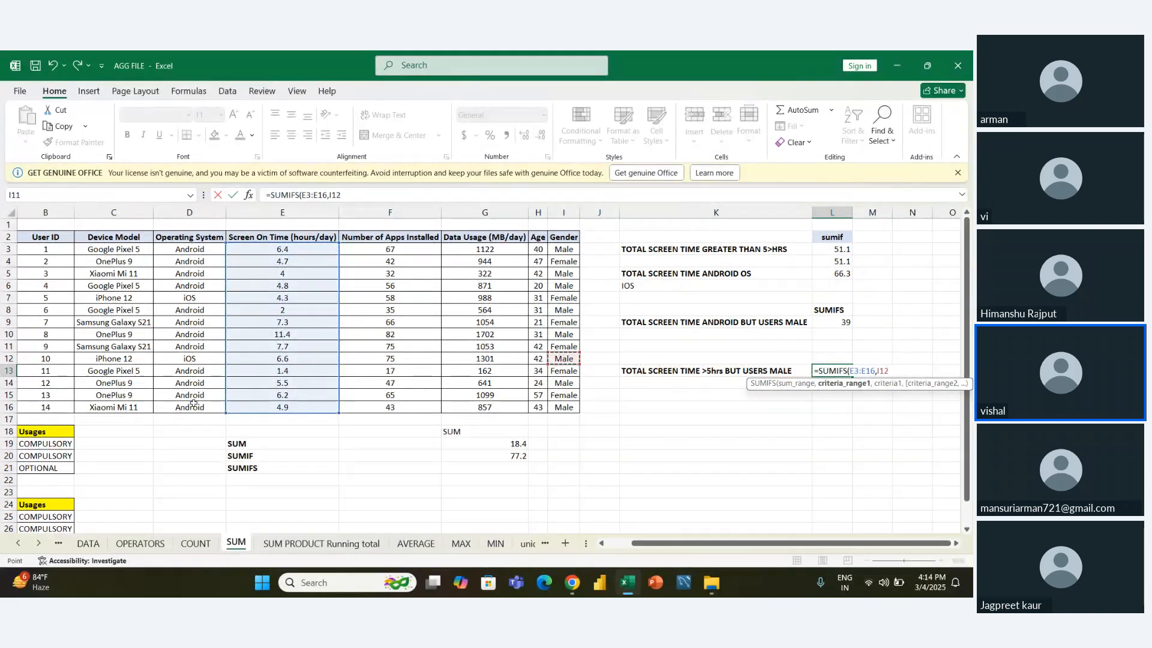
key("Up")
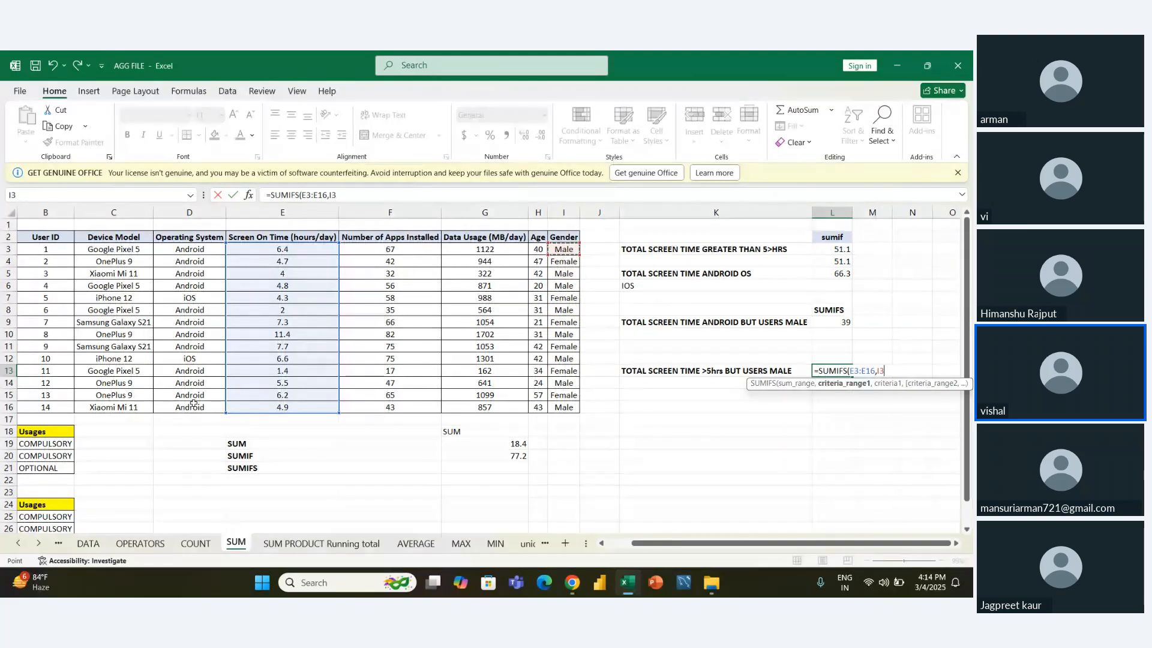
key("ctrl+shift+Down")
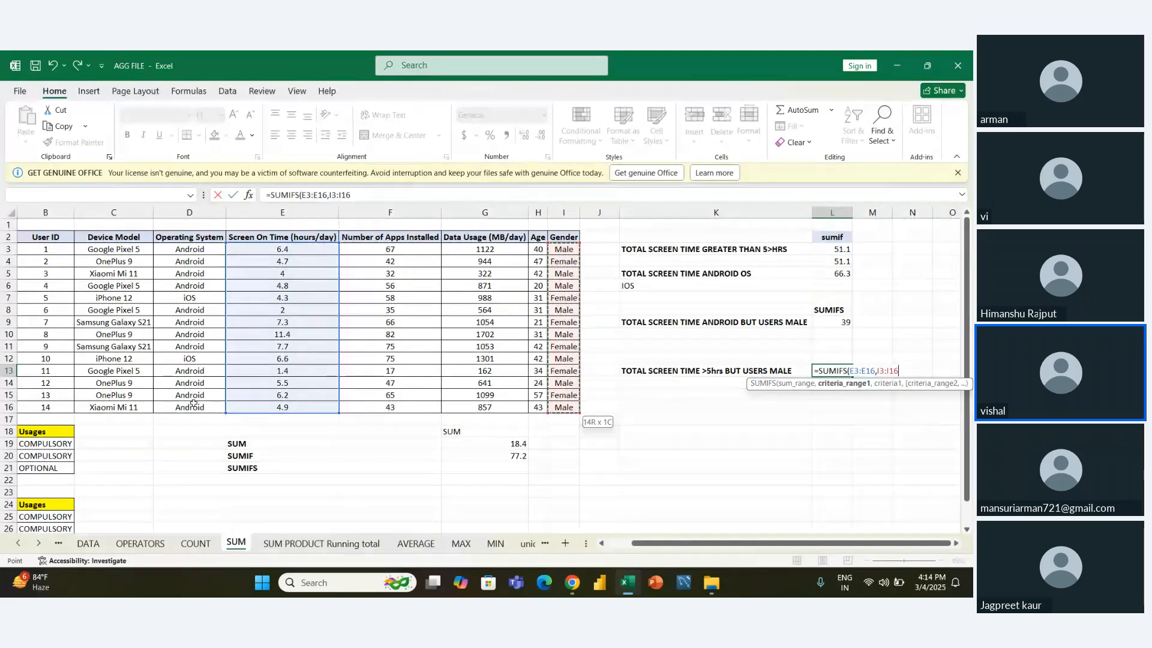
- Enter "male" as the first criterion of the L13 formula
type(",\"")
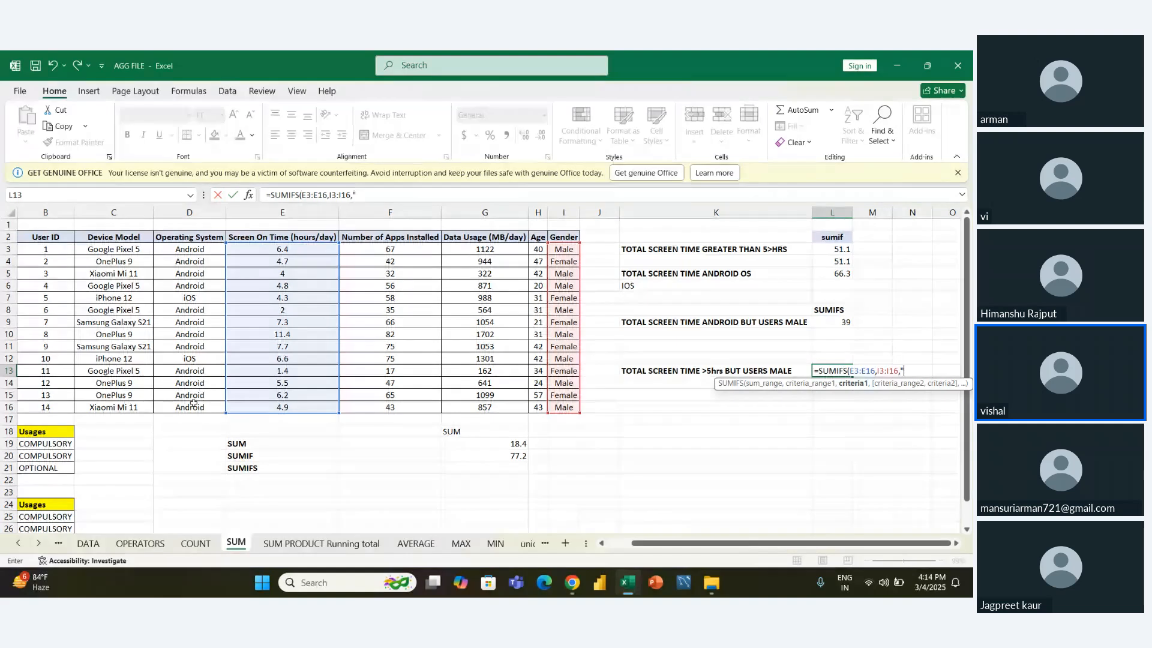
type(",")
type("al")
key("BackSpace")
key("BackSpace")
key("BackSpace")
type("male\"")
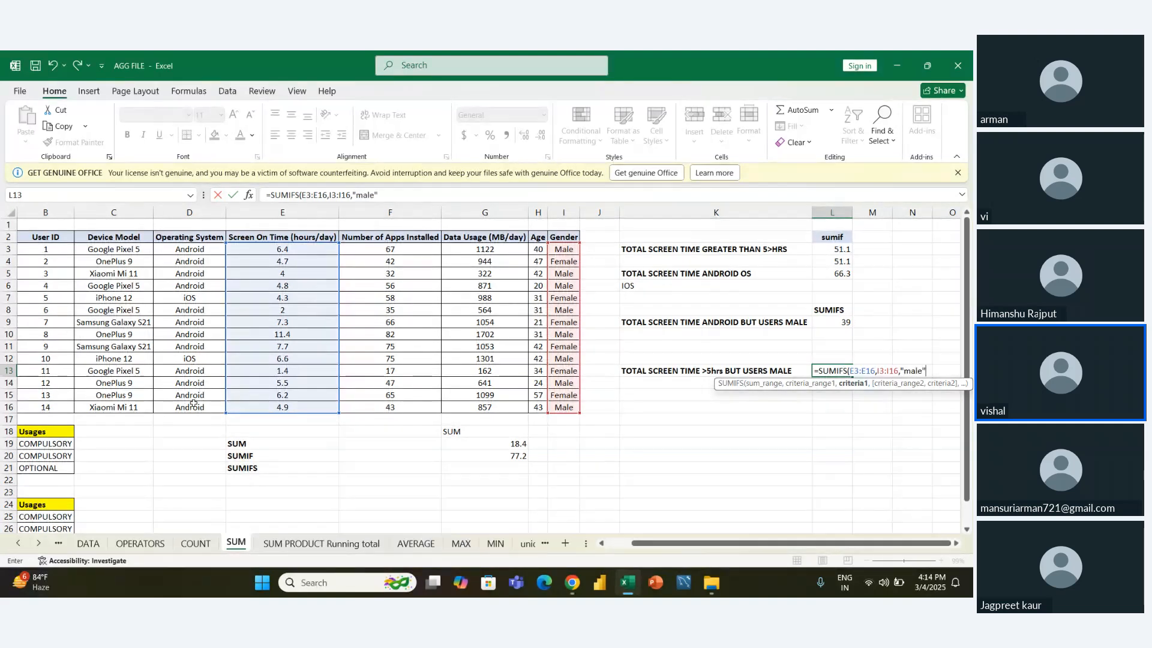
type(",")
- Add the Screen On Time values E3:E16 as the second criteria range of the L13 formula
key("Left")
key("Left")
key("Left")
key("Left")
key("Left")
key("Left")
key("Up")
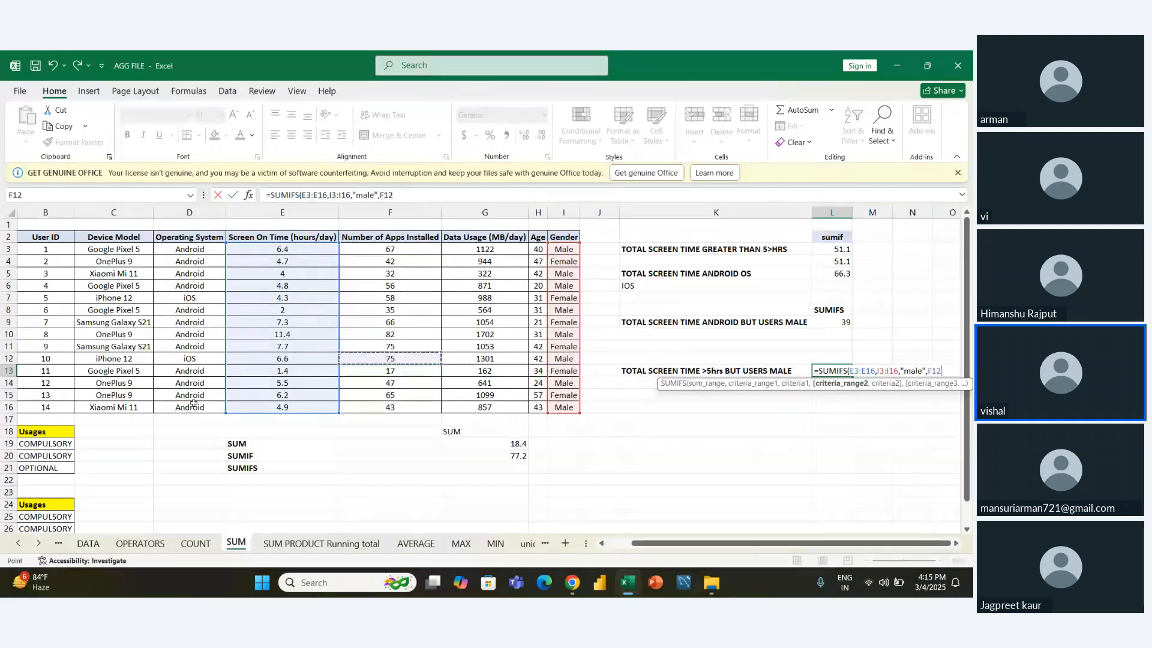
key("Left")
key("Up")
key("Up")
key("Up")
key("Up")
key("Up")
key("Up")
key("Up")
key("Up")
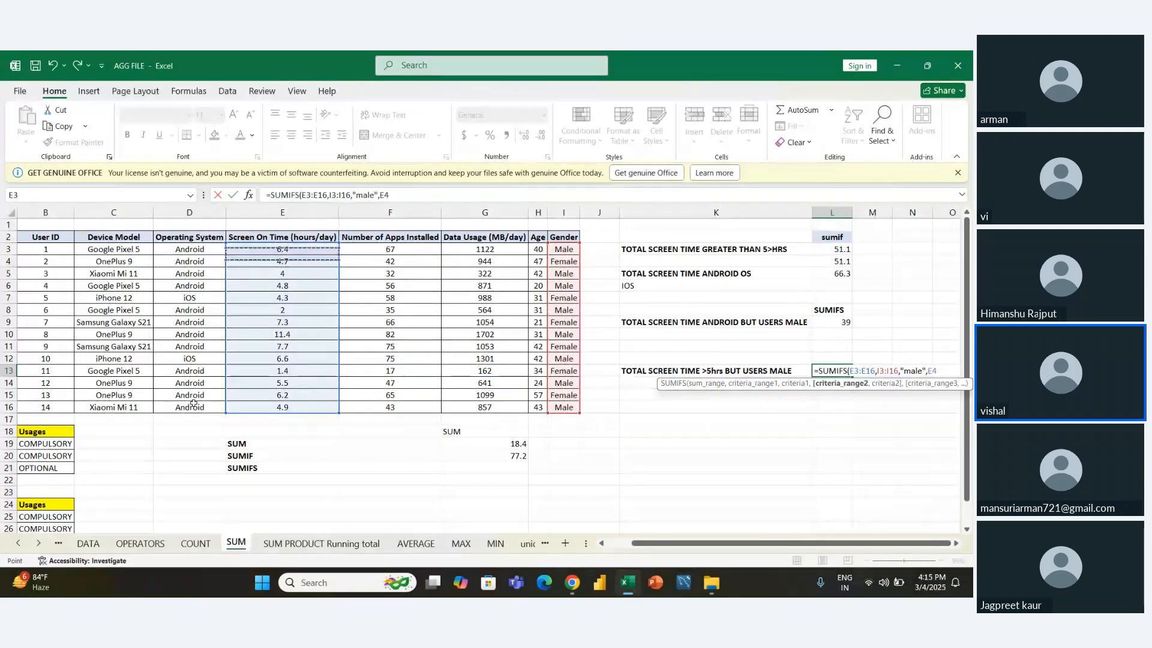
key("Up")
key("ctrl+shift+Down")
- Complete the L13 formula with ">5" as the second criterion
type(",")
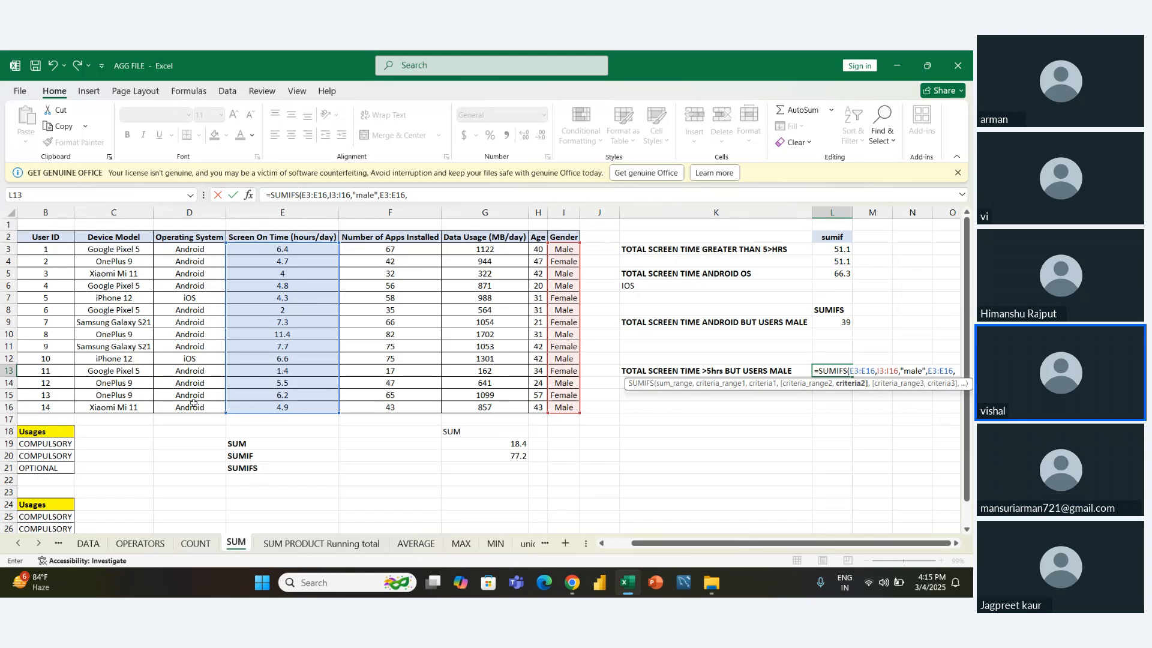
type("\">")
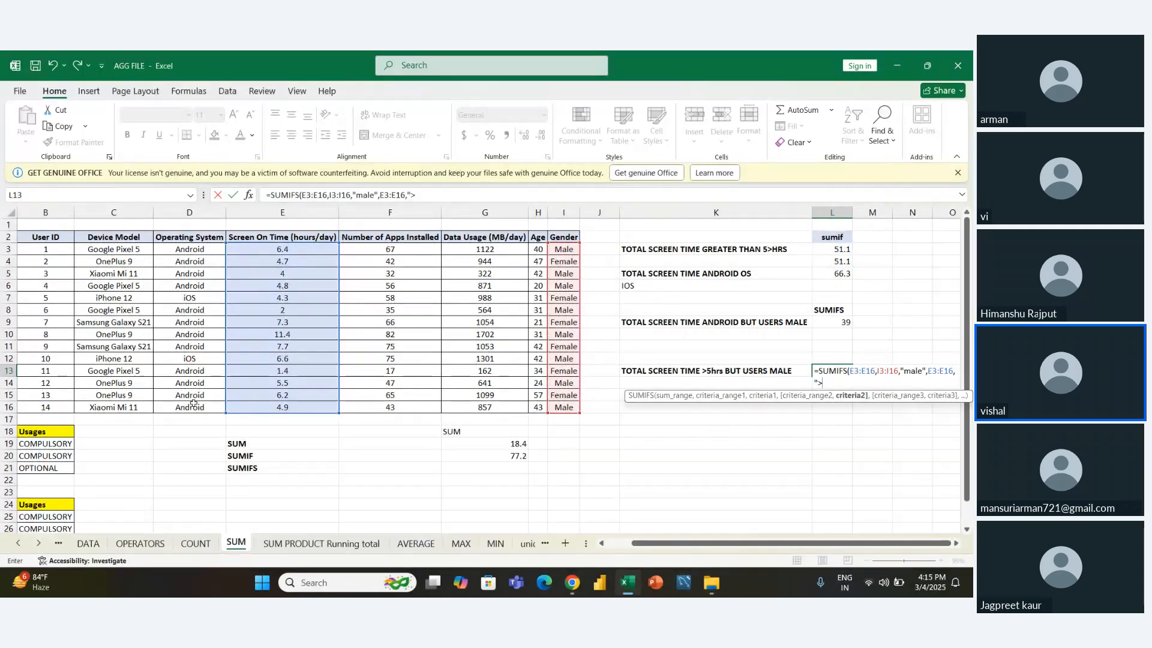
type("L5\")")
key("ctrl+Return")
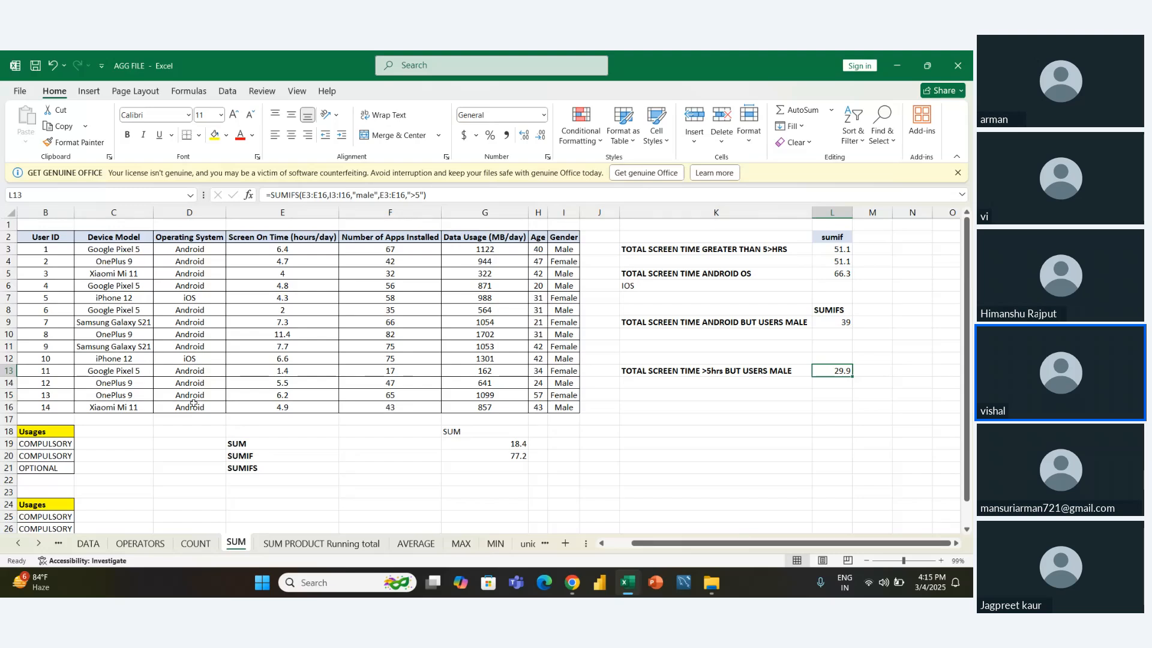
- Open the SUM PRODUCT Running total sheet
left_click(288, 545)
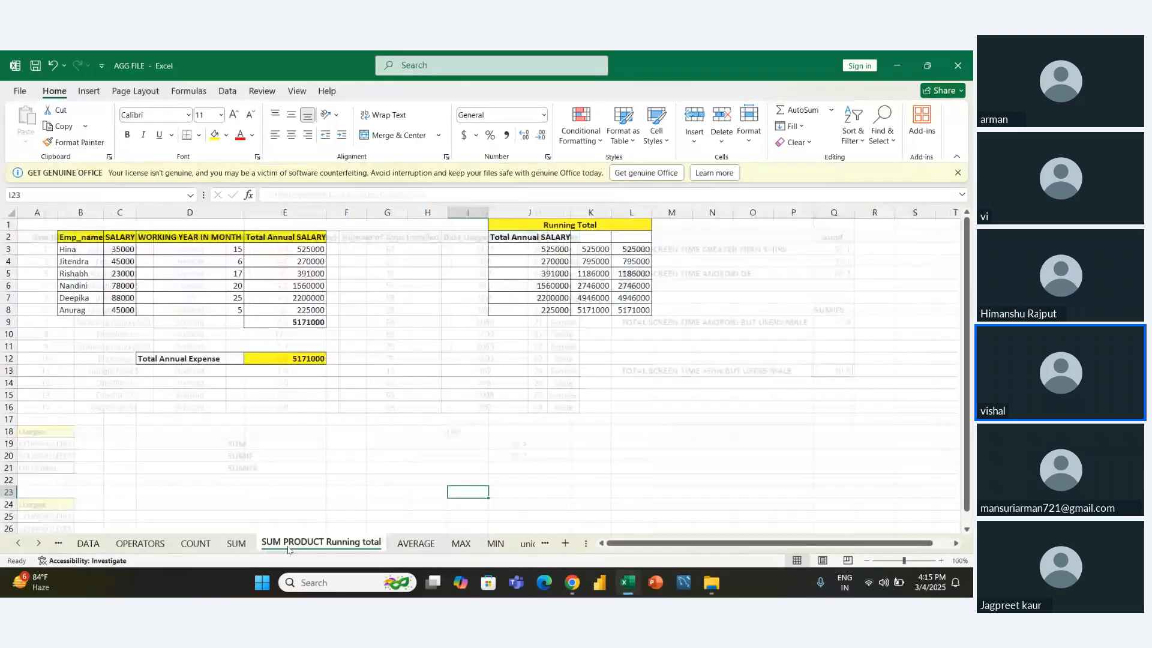
left_click(236, 544)
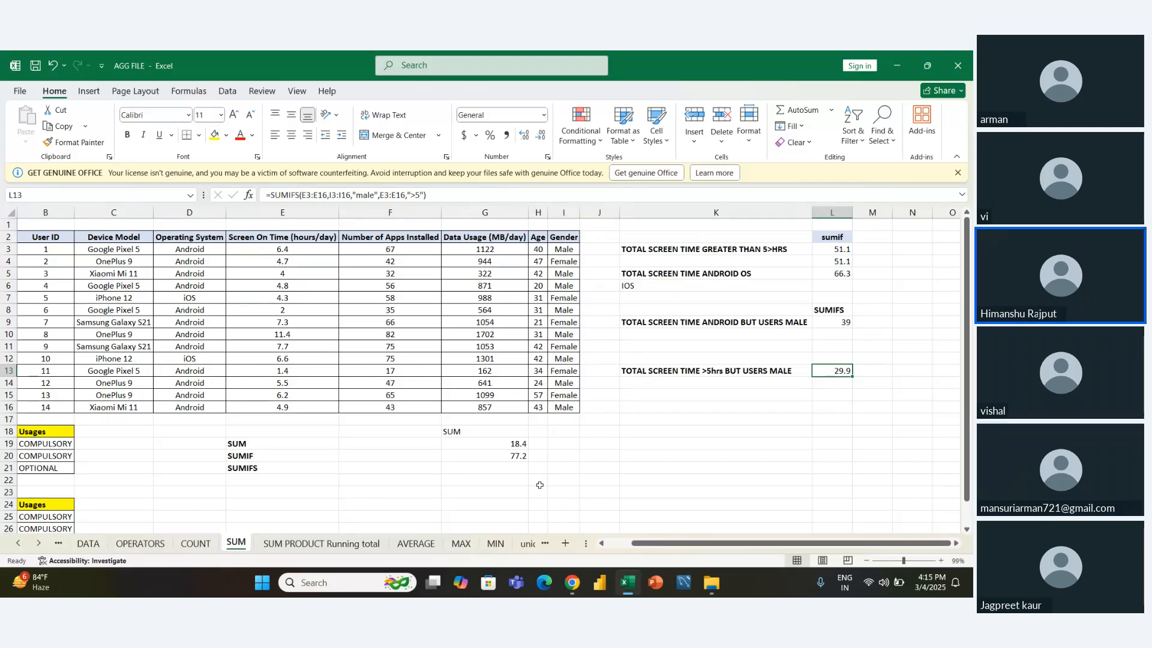
left_click(346, 544)
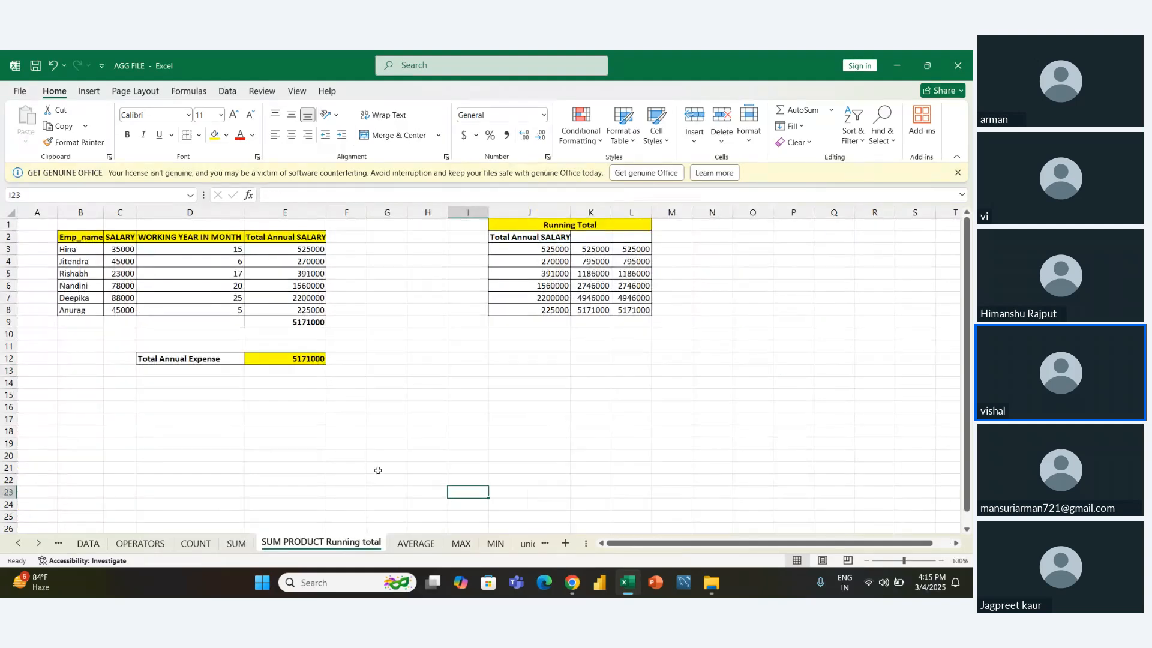
left_click(360, 456)
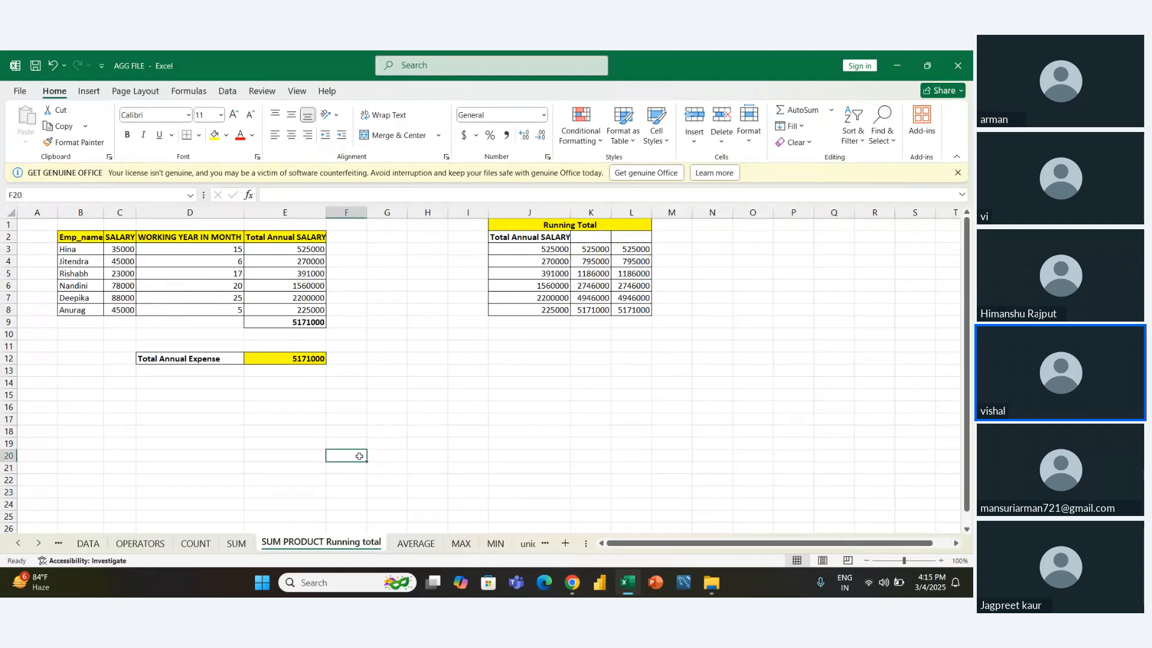
- Clear the Total Annual SALARY formulas in E3:E8 of the employee table
key("Left")
key("Up")
key("Up")
key("Up")
key("Up")
key("Up")
key("Up")
key("Up")
key("Up")
key("Up")
key("Up")
key("Up")
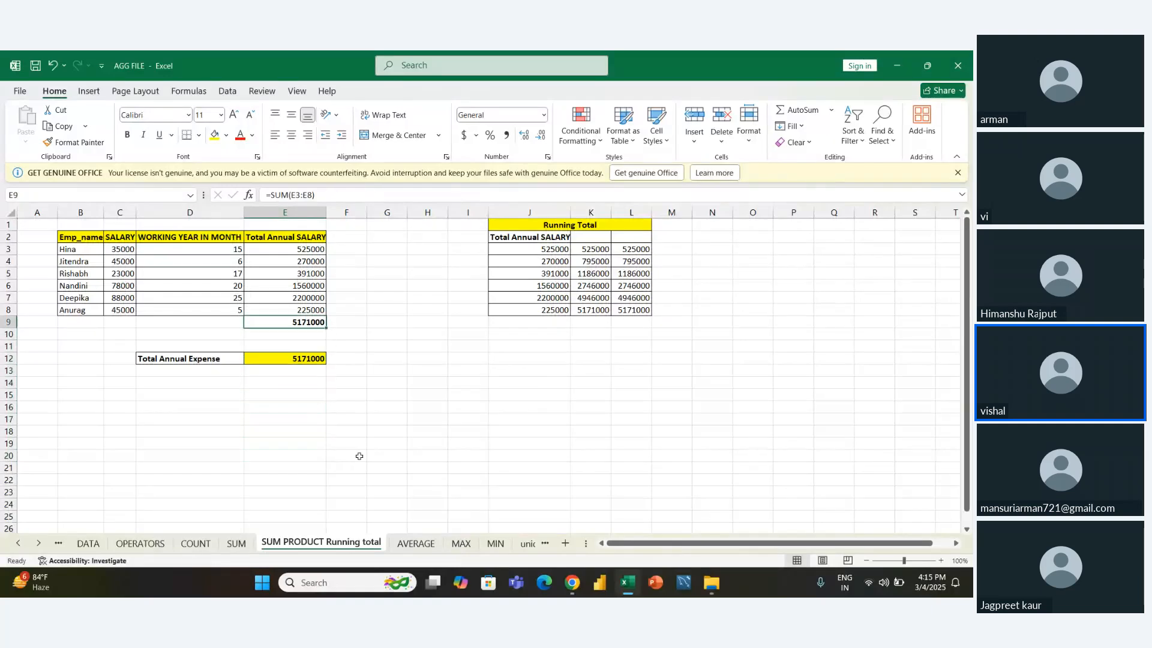
key("Up")
key("Up")
key("Up")
key("Up")
key("Up")
key("Up")
key("shift+Down")
key("shift+Down")
key("shift+Down")
key("shift+Down")
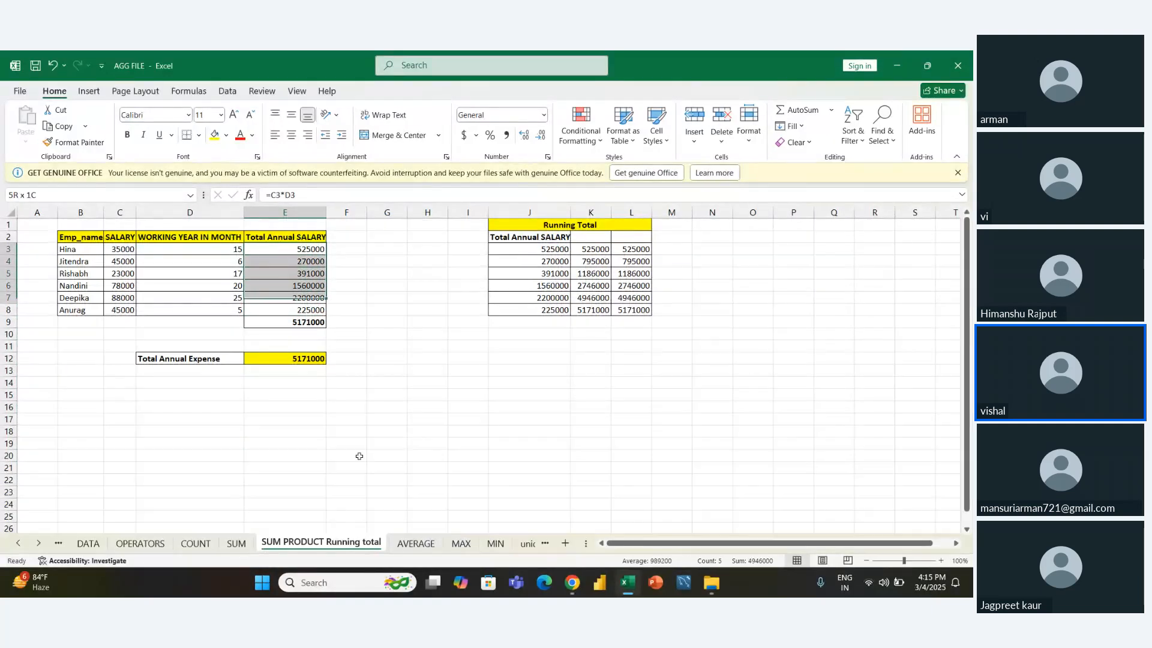
key("shift+Down")
key("Delete")
- Clear both running total columns, K3:L8, in the Running Total table
key("Right")
key("Right")
key("Right")
key("Right")
key("Right")
key("Right")
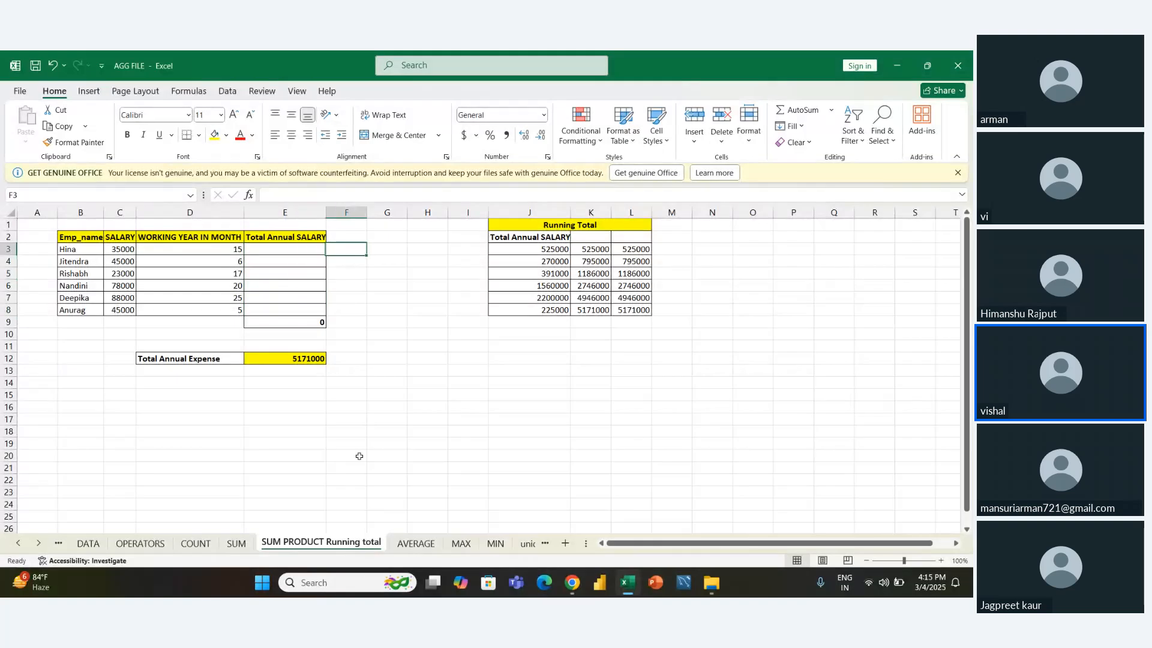
key("shift+Down")
key("shift+Down")
key("shift+Down")
key("shift+Down")
key("shift+Down")
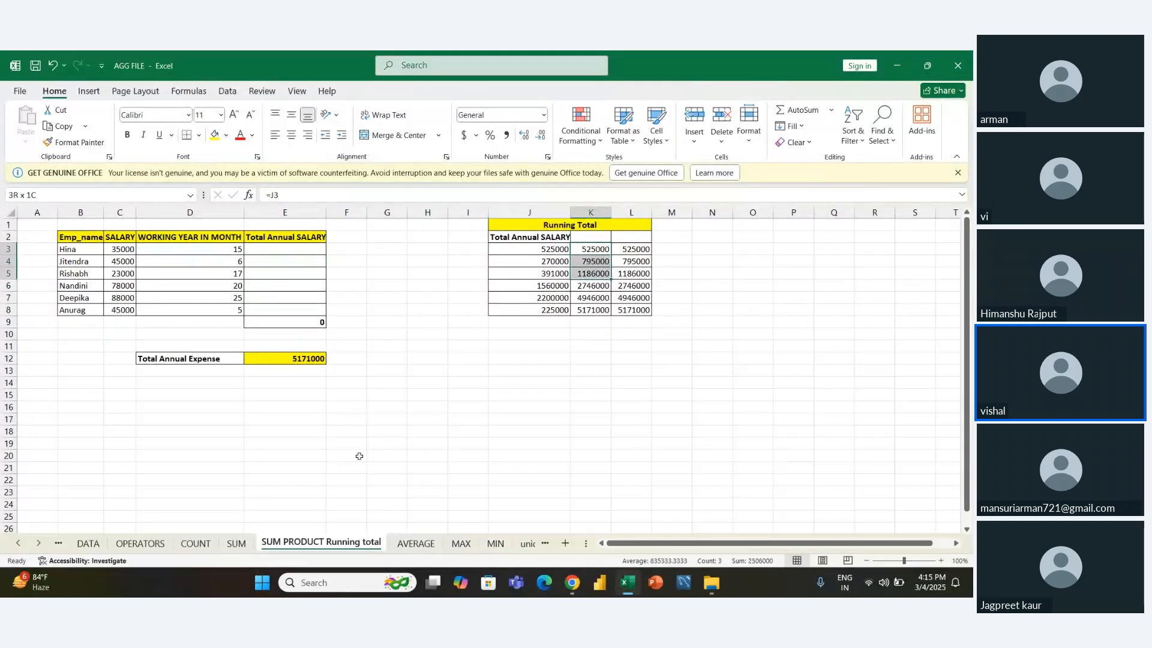
key("shift+Right")
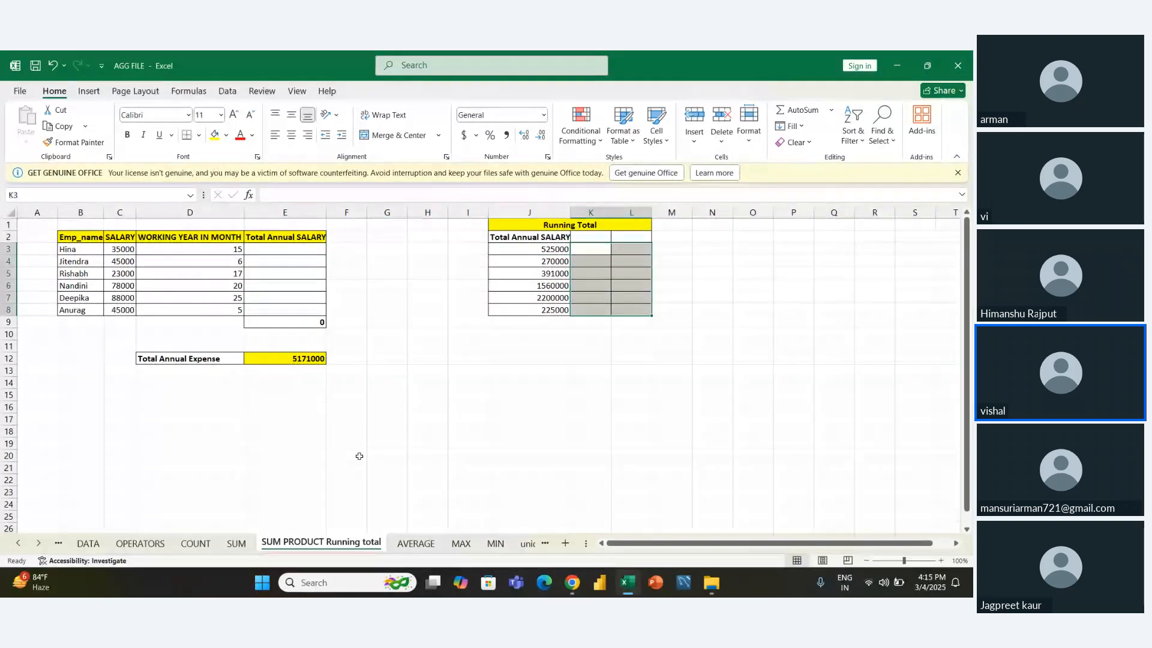
key("Delete")
- Delete the SUMPRODUCT formula from the Total Annual Expense cell E12
key("Left")
key("Left")
key("Left")
key("Left")
key("Left")
key("Left")
key("Left")
key("Left")
key("Left")
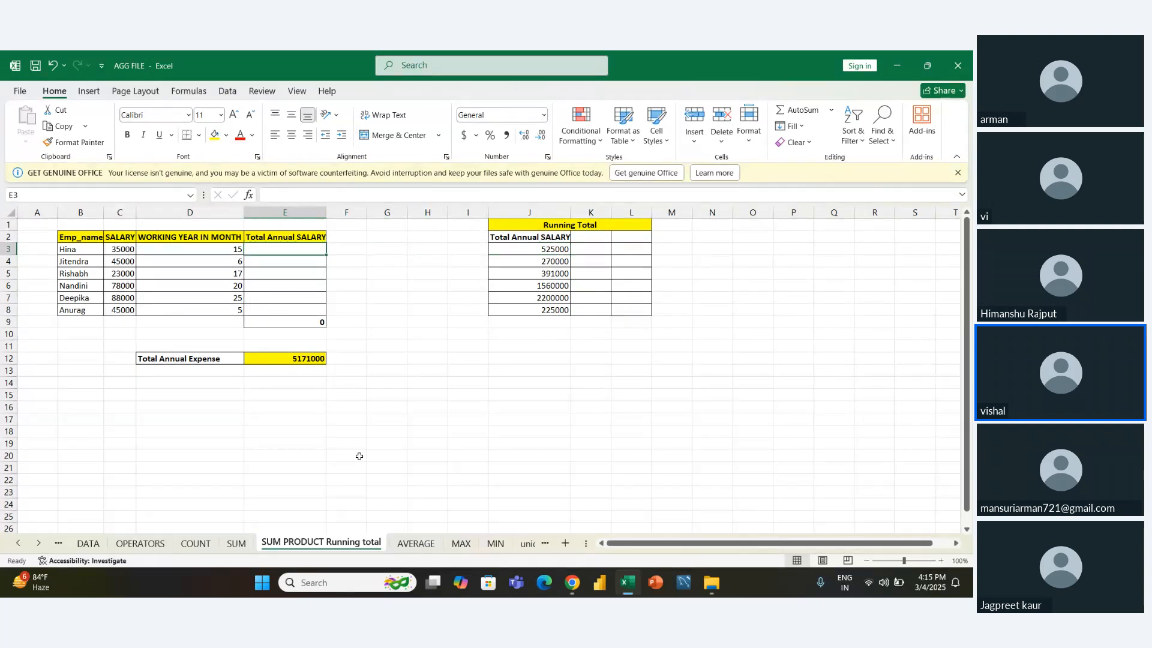
key("Down")
key("Down")
key("Down")
key("Down")
key("Down")
key("Down")
key("Down")
key("Down")
key("Down")
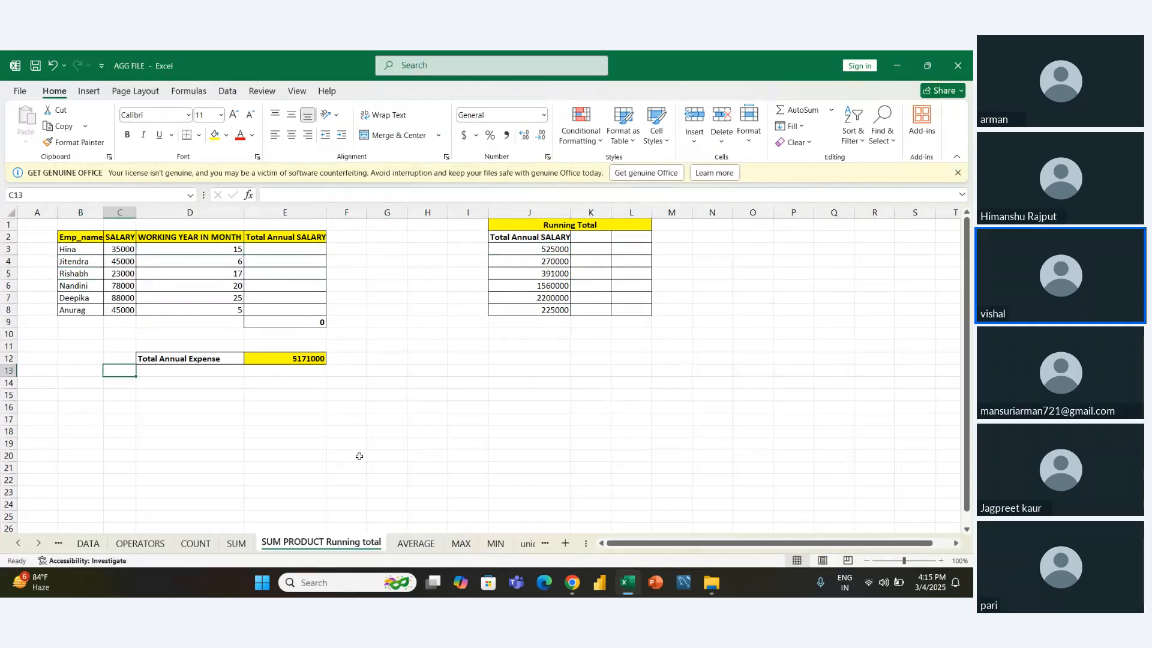
key("Right")
key("Right")
key("Right")
key("Right")
key("Right")
key("Right")
key("Left")
key("Left")
key("Left")
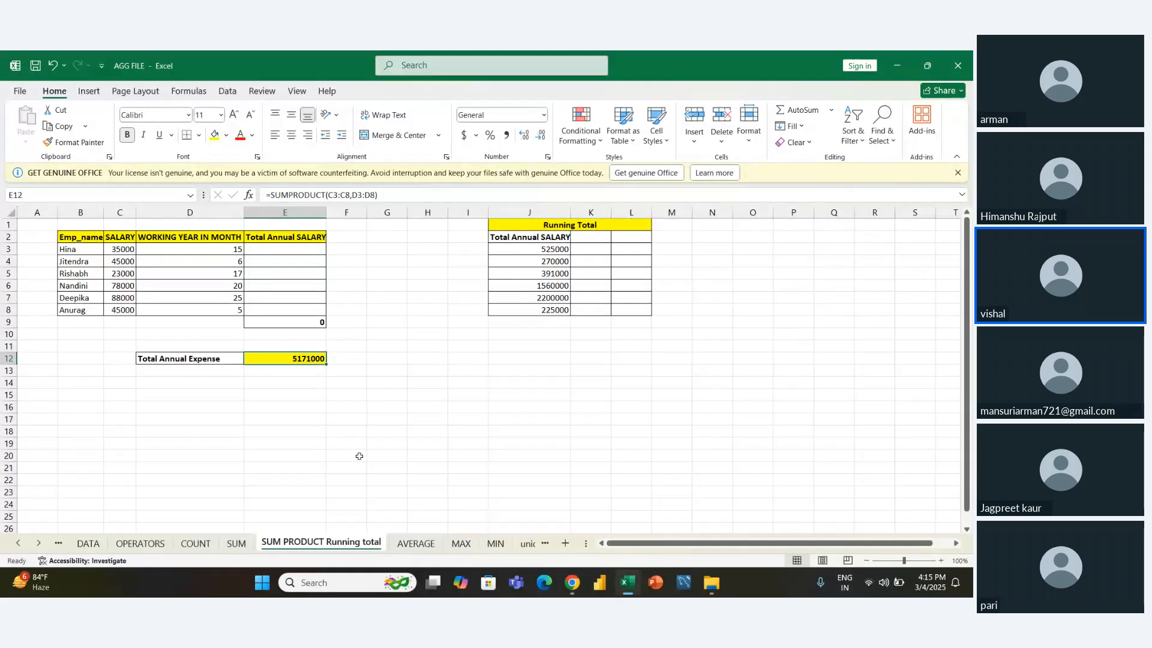
key("Delete")
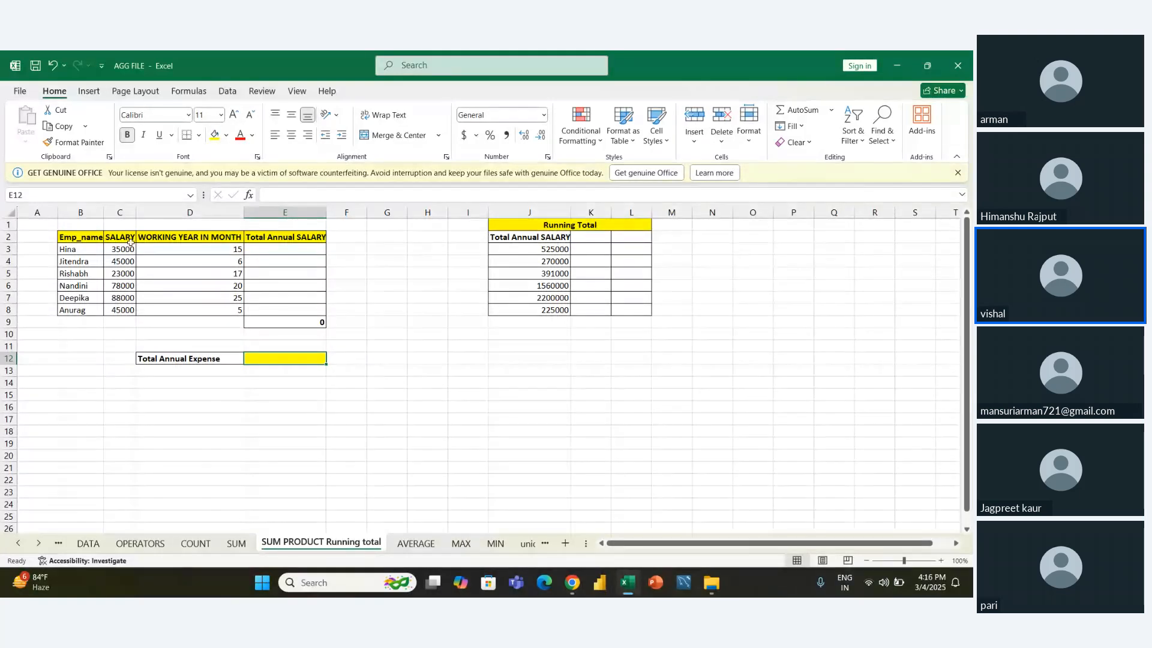
- Enter the heading "SUMPRODUCT" in B1 above the employee table
left_click_drag(87, 226, 288, 224)
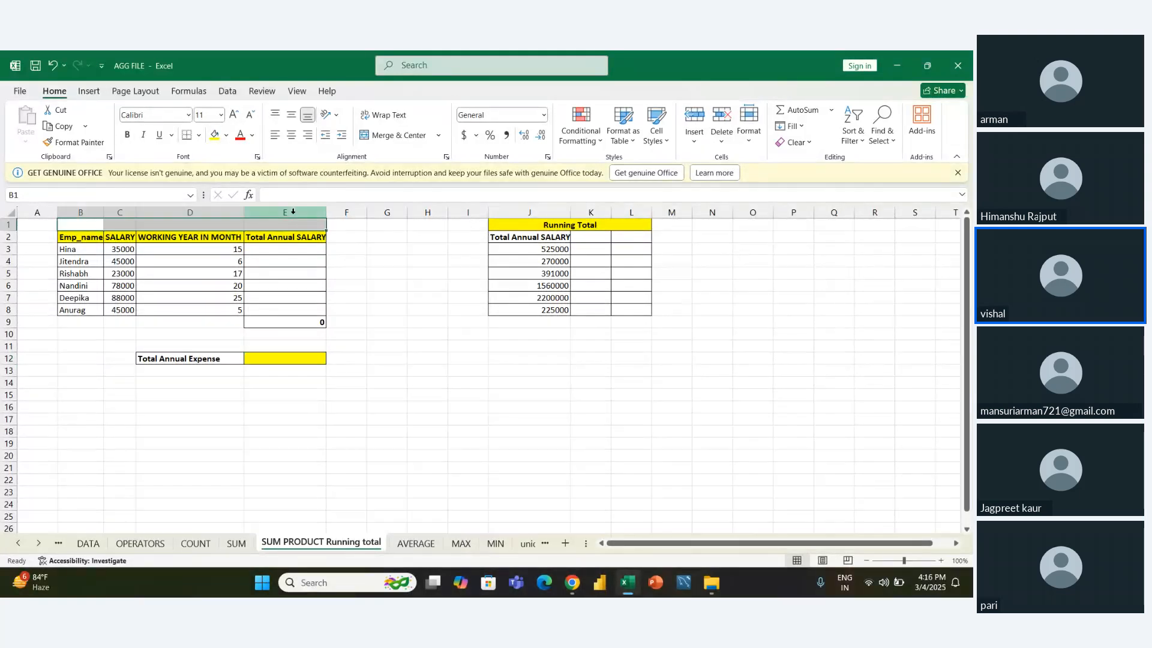
type("S")
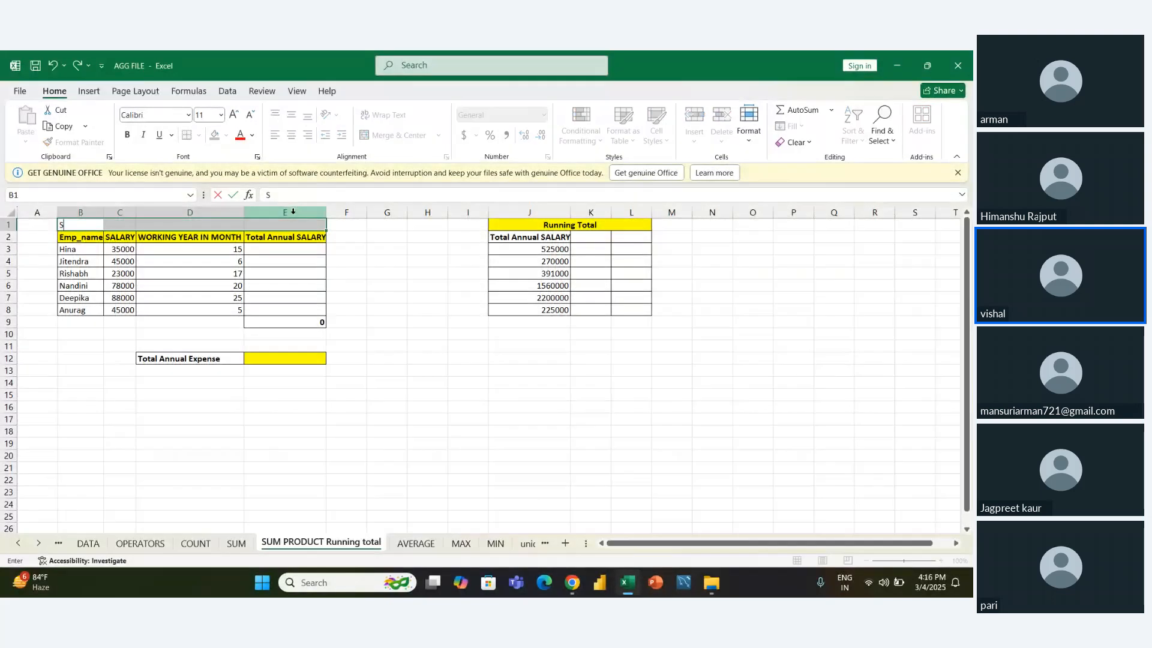
type("UMPRODUCT")
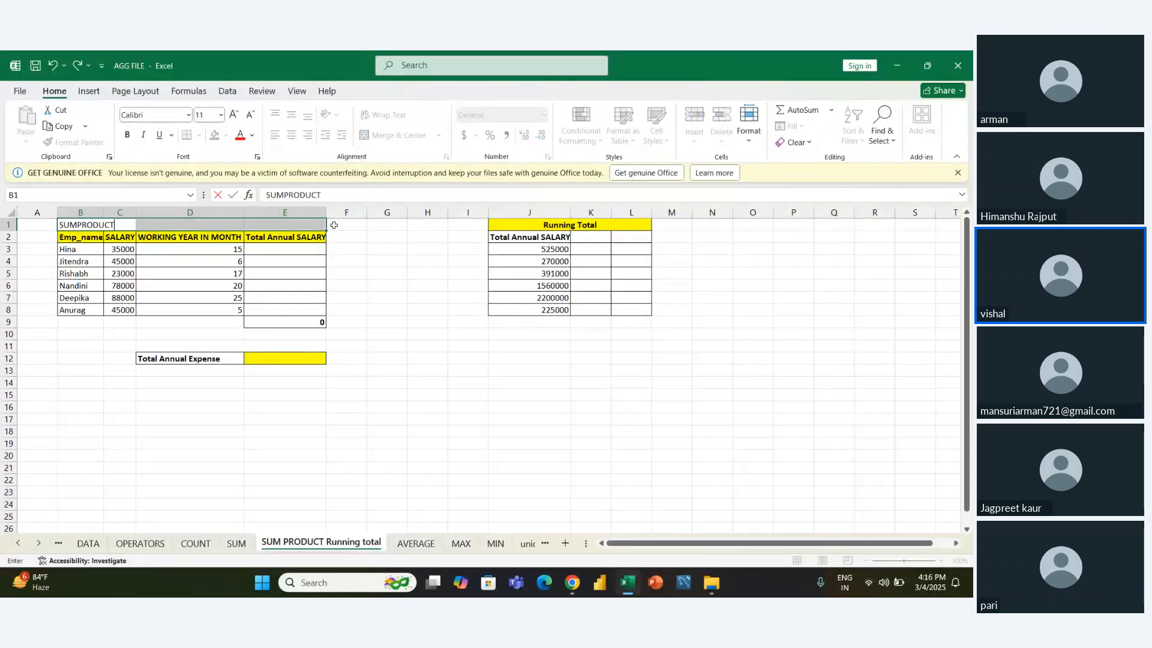
key("Return")
- Merge the cells B1:E1 across the width of the employee table
key("Up")
key("Left")
key("shift+Right")
key("shift+Right")
key("shift+Right")
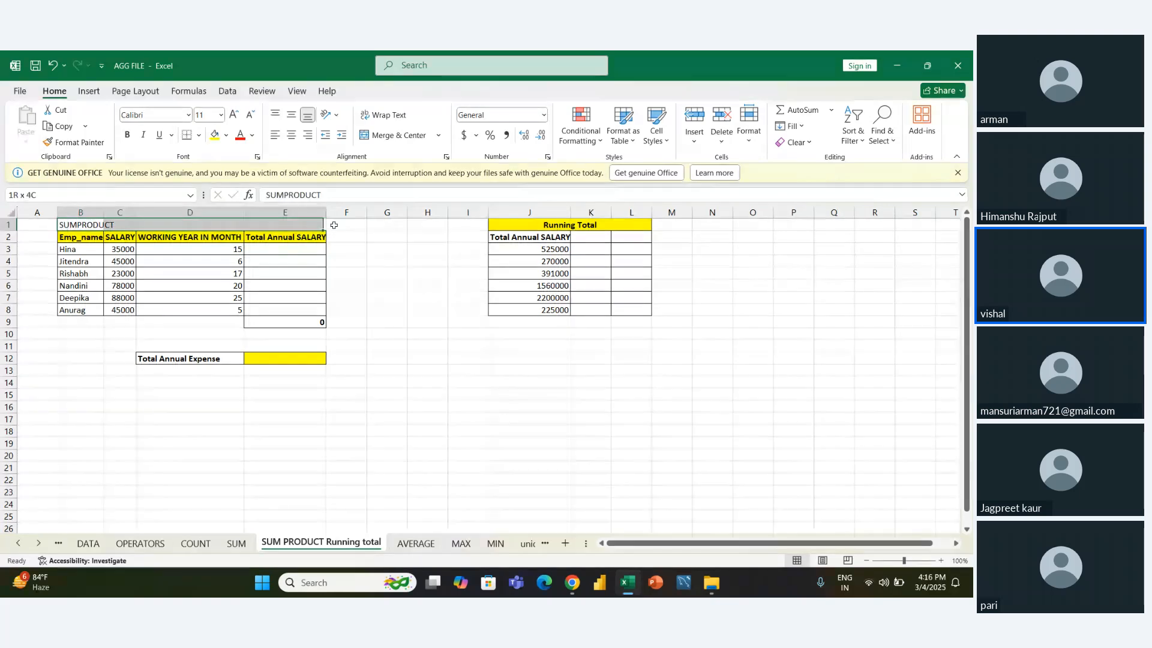
key("alt+h")
key("m")
key("m")
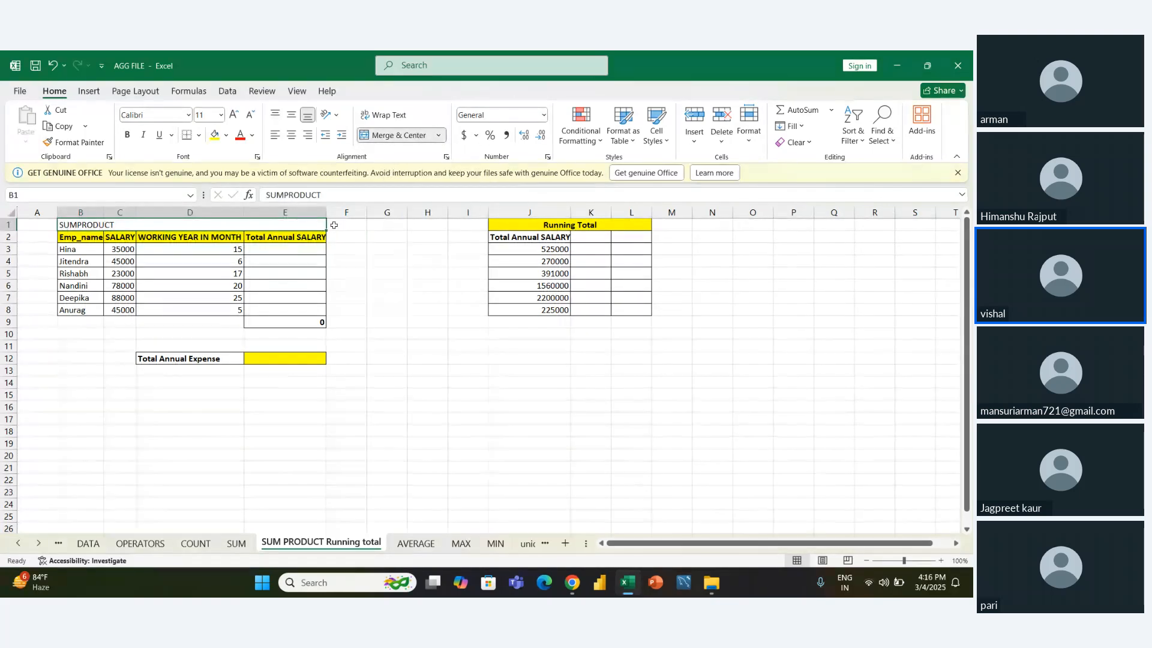
- Center the SUMPRODUCT heading horizontally and align it to the middle vertically
key("alt+h")
key("a")
key("c")
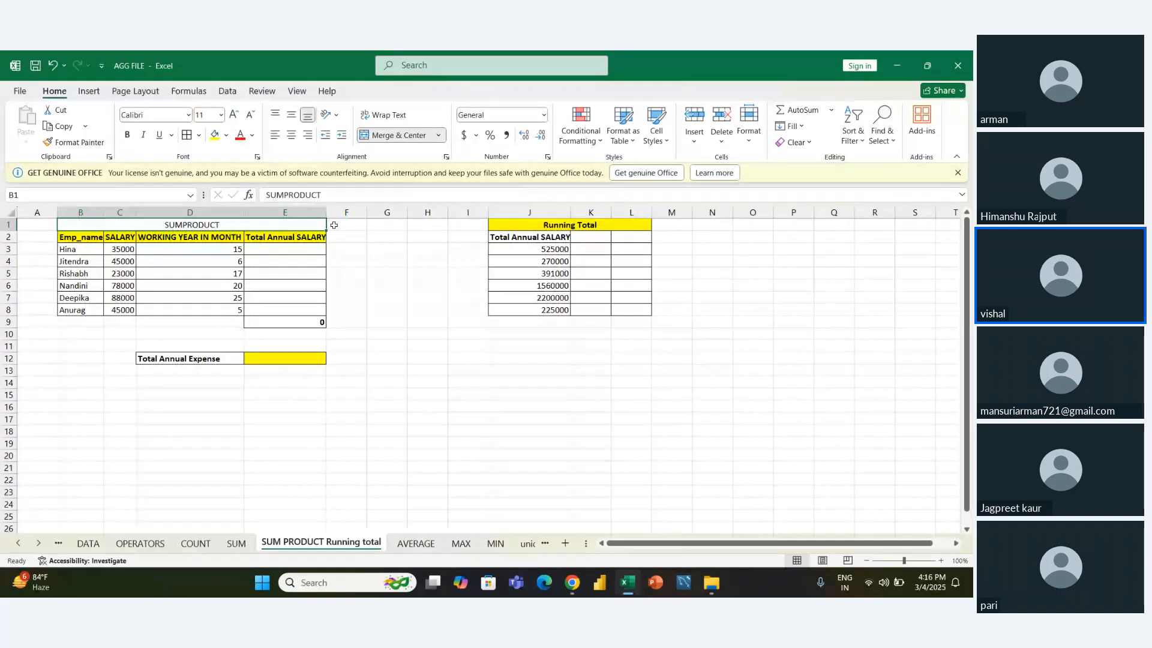
key("alt+h")
key("a")
key("m")
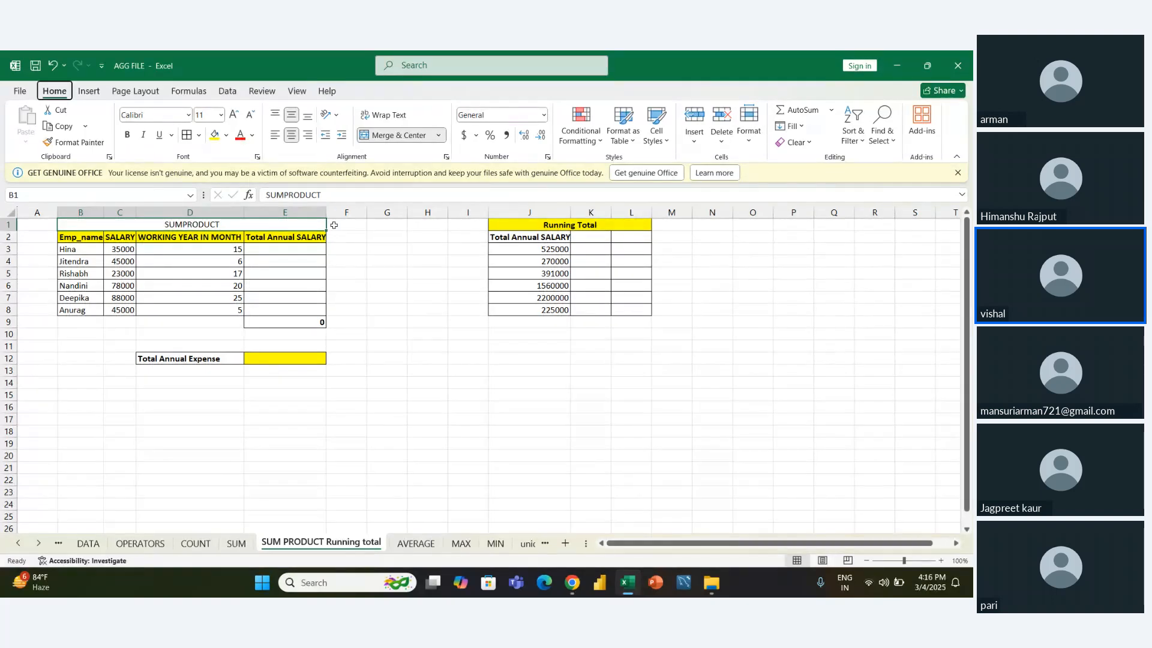
- Format the SUMPRODUCT heading with a yellow fill and bold text
left_click(213, 136)
key("ctrl+b")
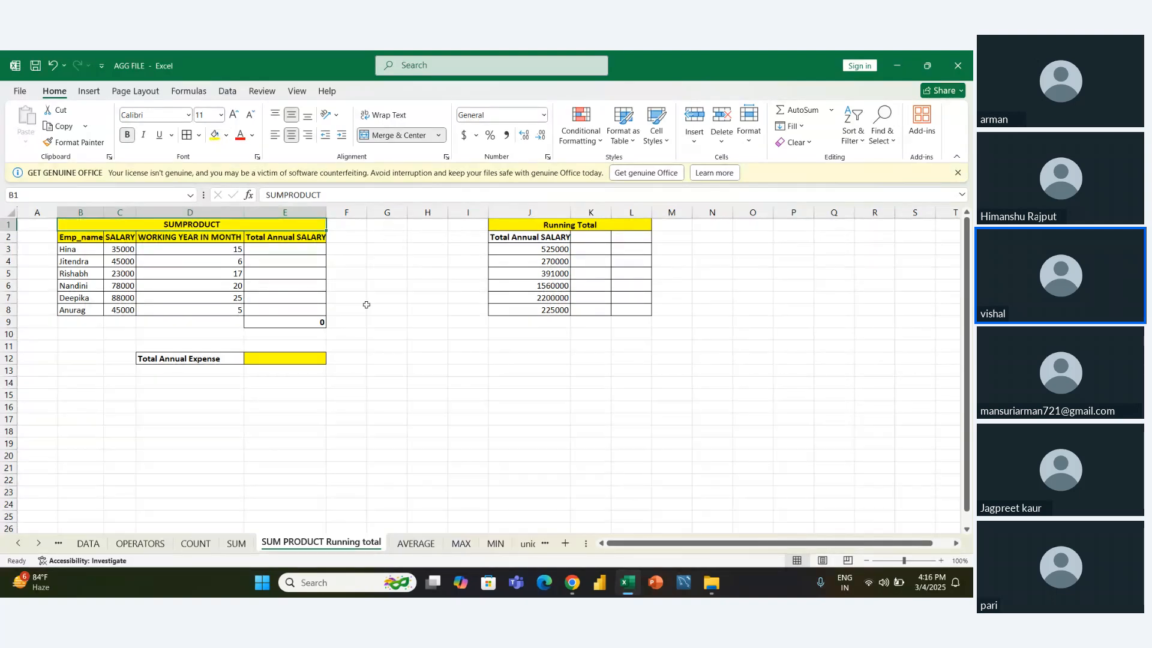
left_click(366, 304)
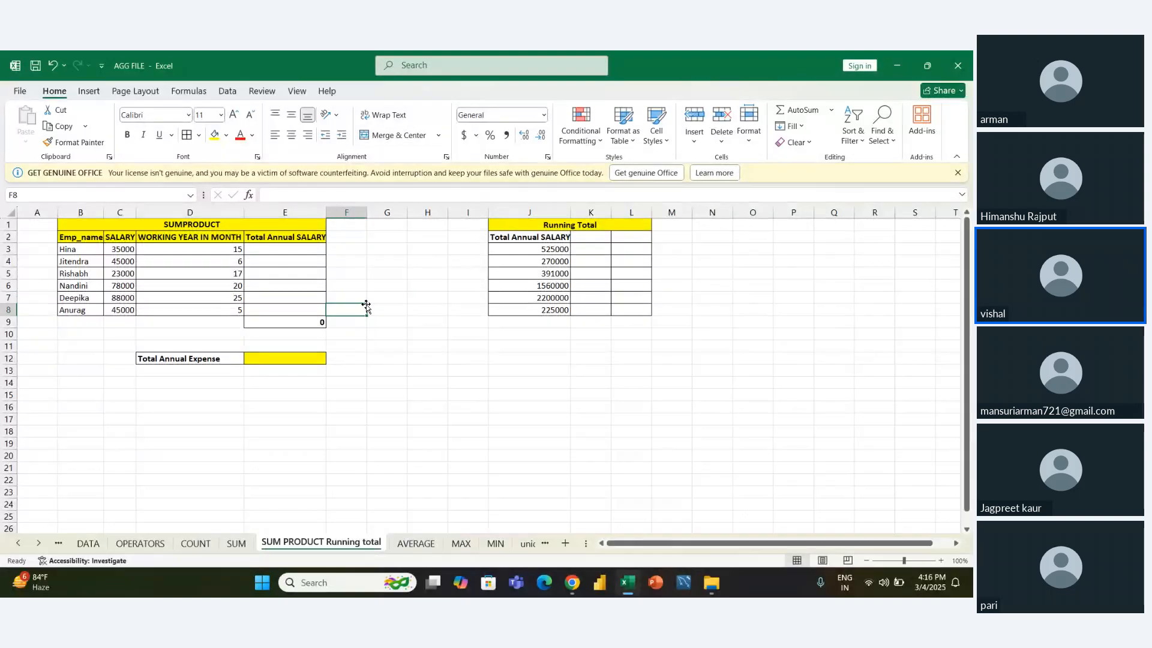
- Examine the SUMPRODUCT table at 115% zoom, going through the Emp_name column
key("Left")
key("Left")
key("Up")
key("Left")
key("Left")
key("Up")
key("Up")
key("Up")
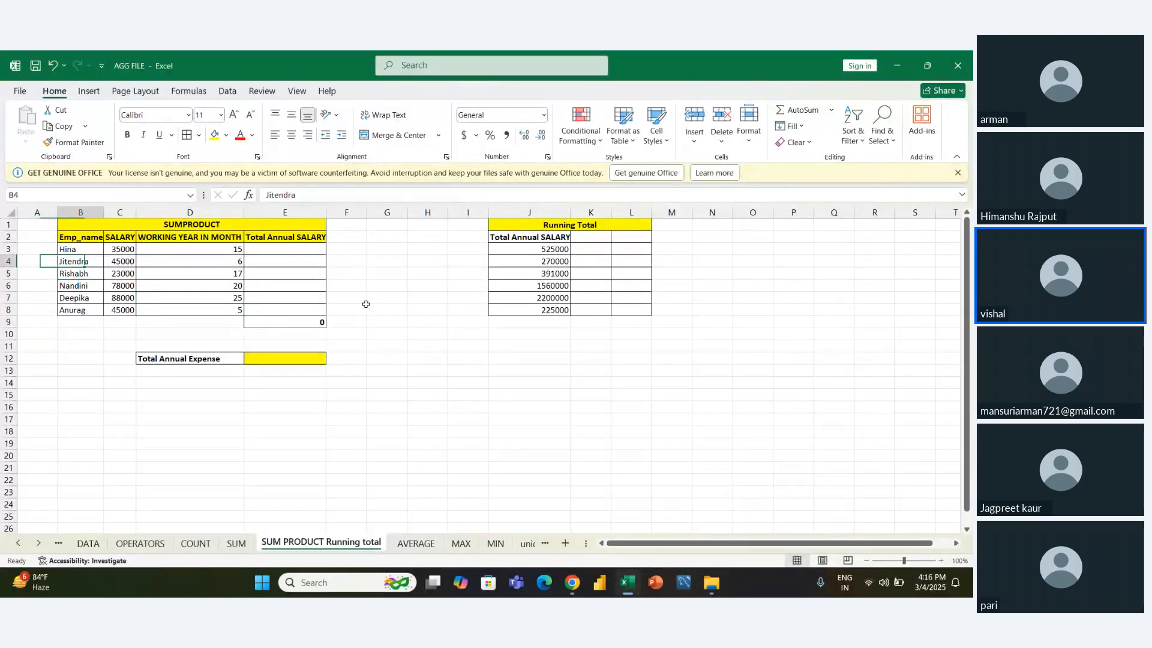
scroll(366, 304, "up", 1, "ctrl")
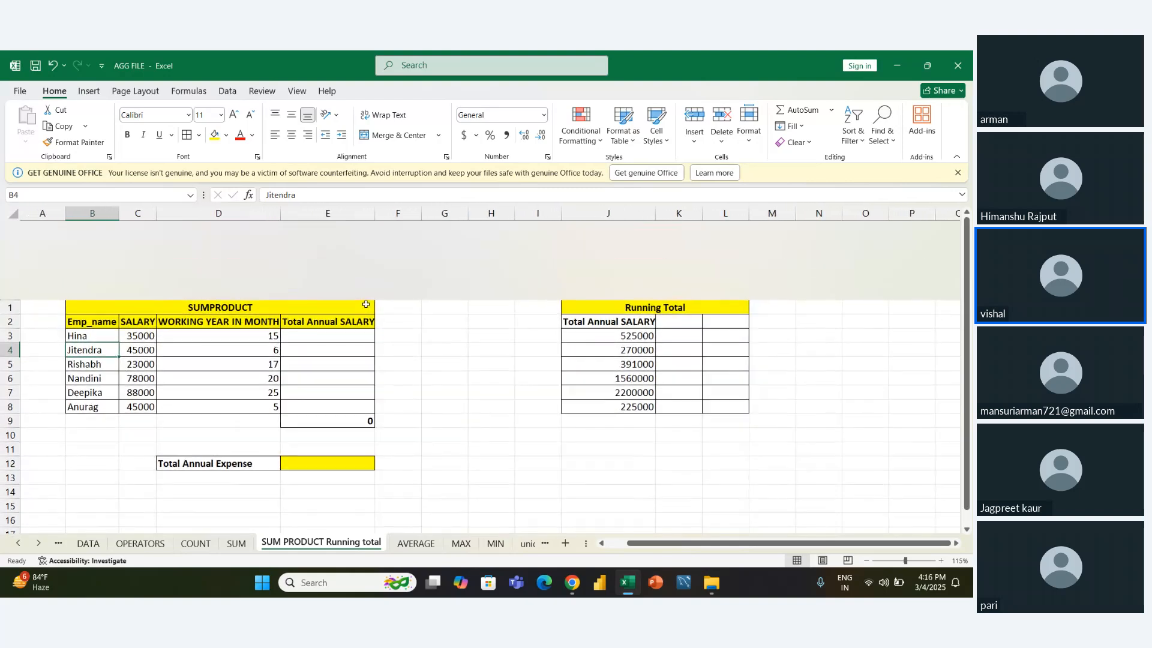
right_click(366, 305)
left_click(366, 304)
left_click(420, 334)
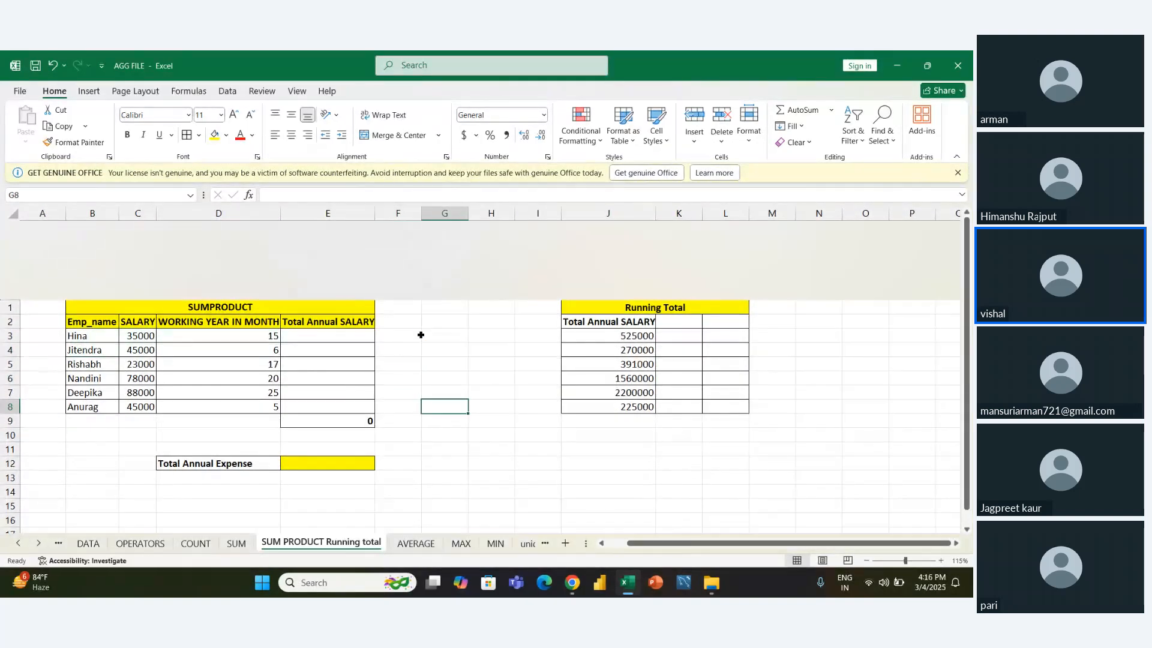
scroll(421, 335, "down", 1)
key("Left")
key("Left")
key("Left")
key("Left")
key("Left")
key("Left")
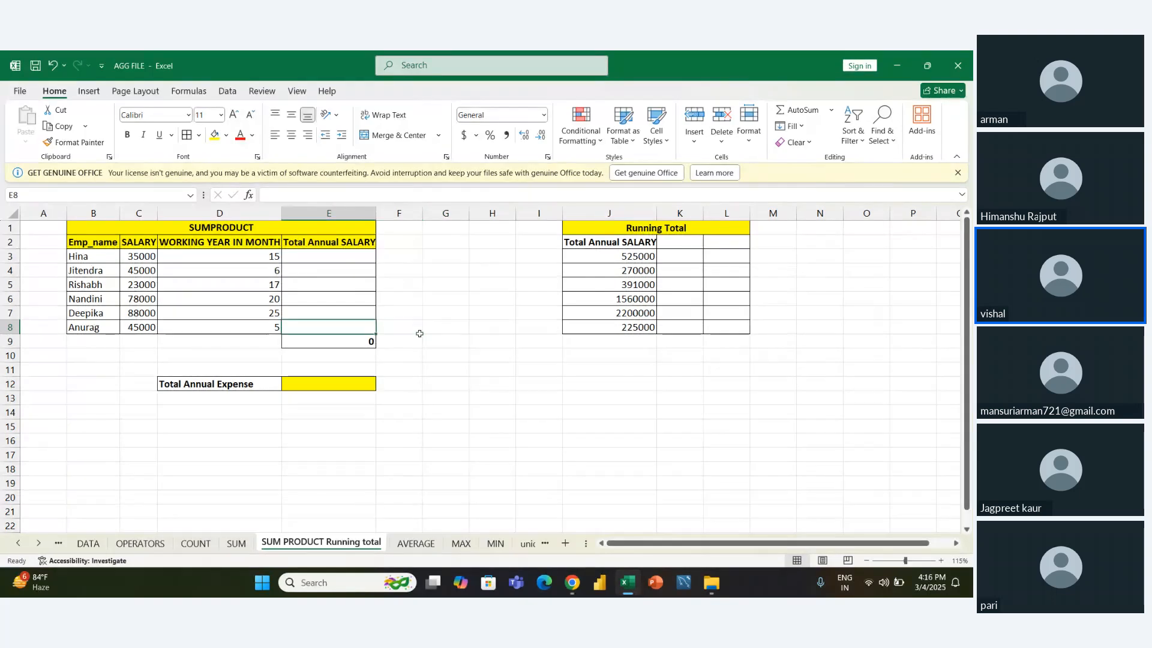
key("Right")
key("Up")
key("Up")
key("Up")
key("Up")
key("Up")
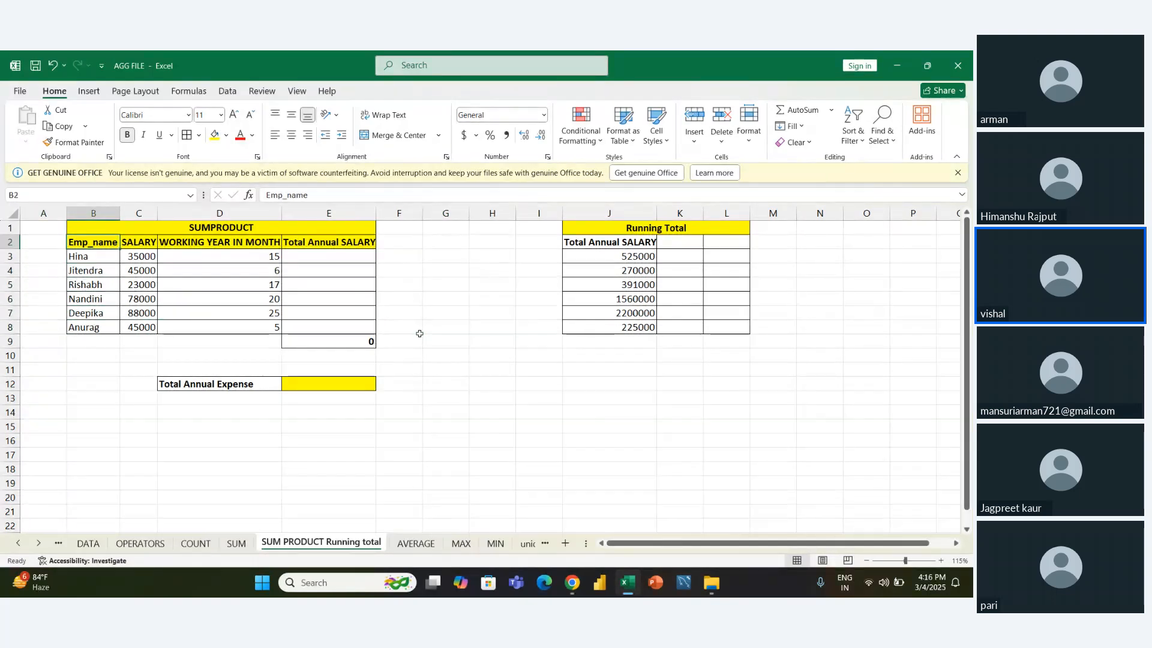
key("Down")
- Examine the SALARY and WORKING YEAR IN MONTH values for each employee
key("Down")
key("Down")
key("Down")
key("Down")
key("Up")
key("Up")
key("Up")
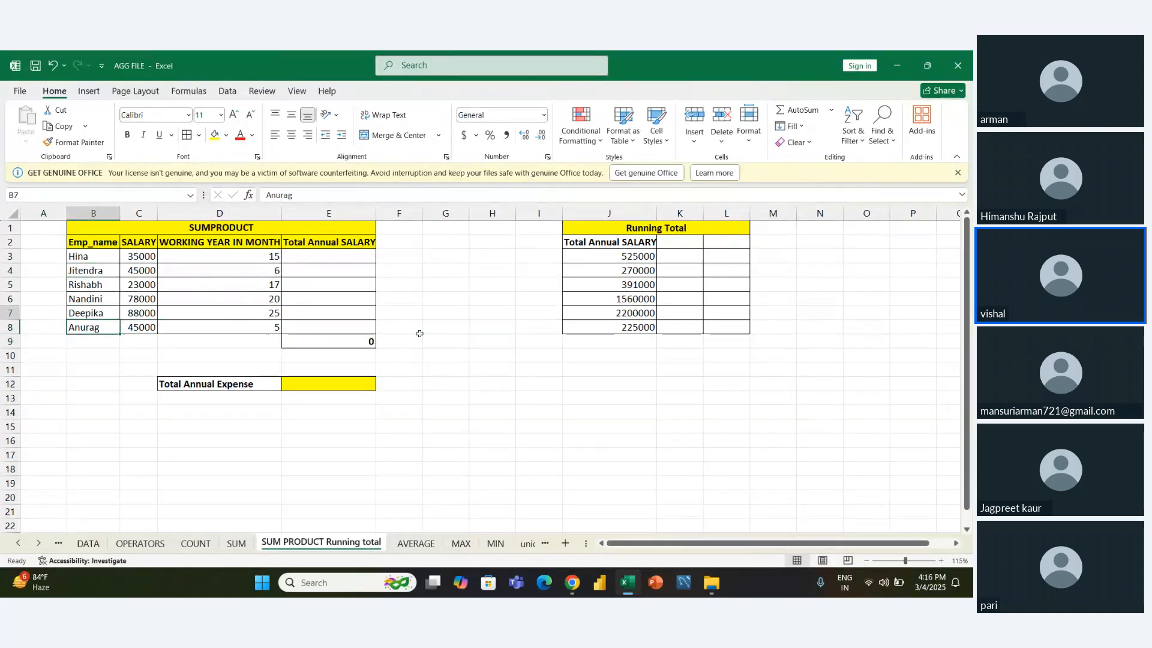
key("Up")
key("Up")
key("Right")
key("Down")
key("Down")
key("Down")
key("Down")
key("Down")
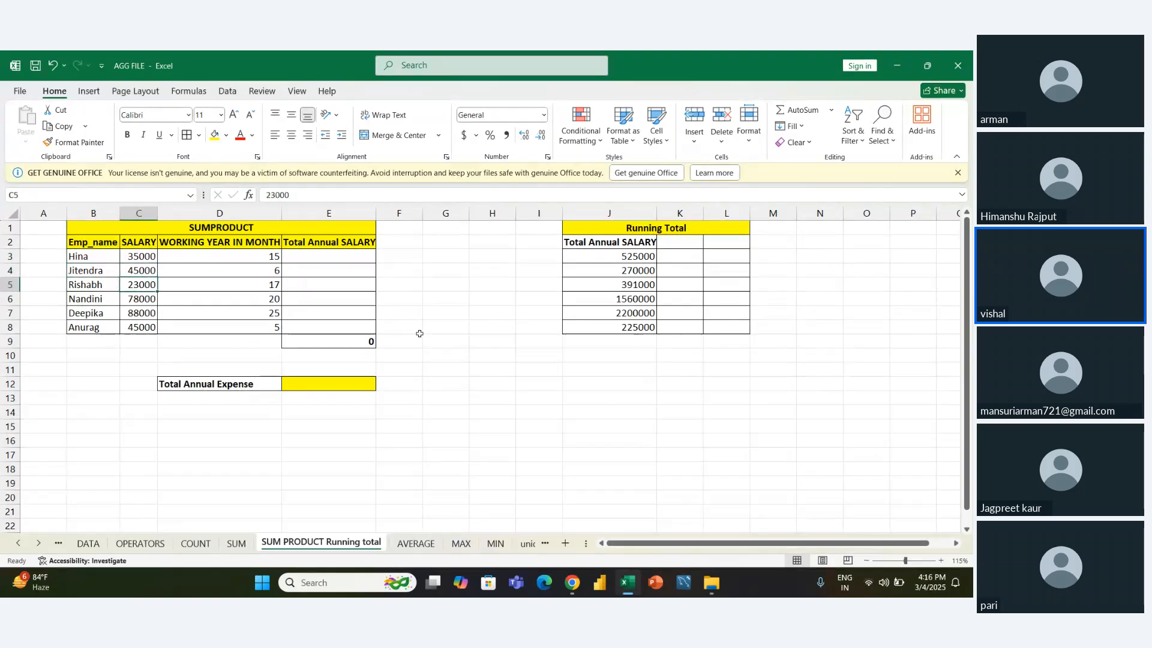
key("Right")
key("Up")
key("Up")
key("Up")
key("Up")
key("Up")
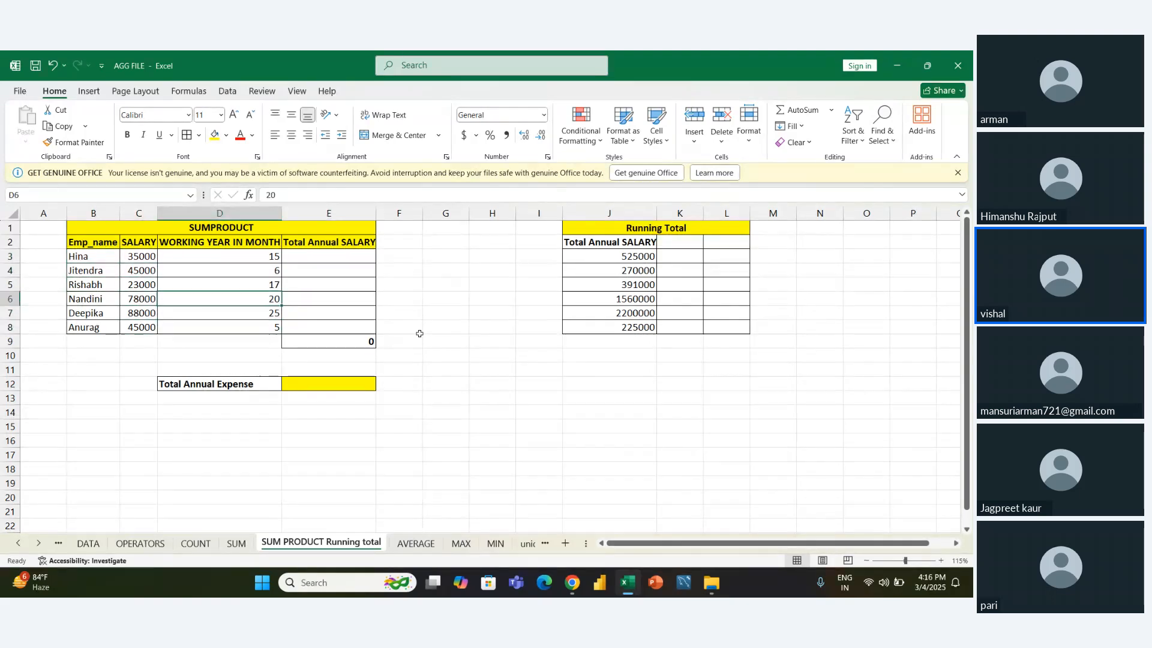
key("Down")
key("Down")
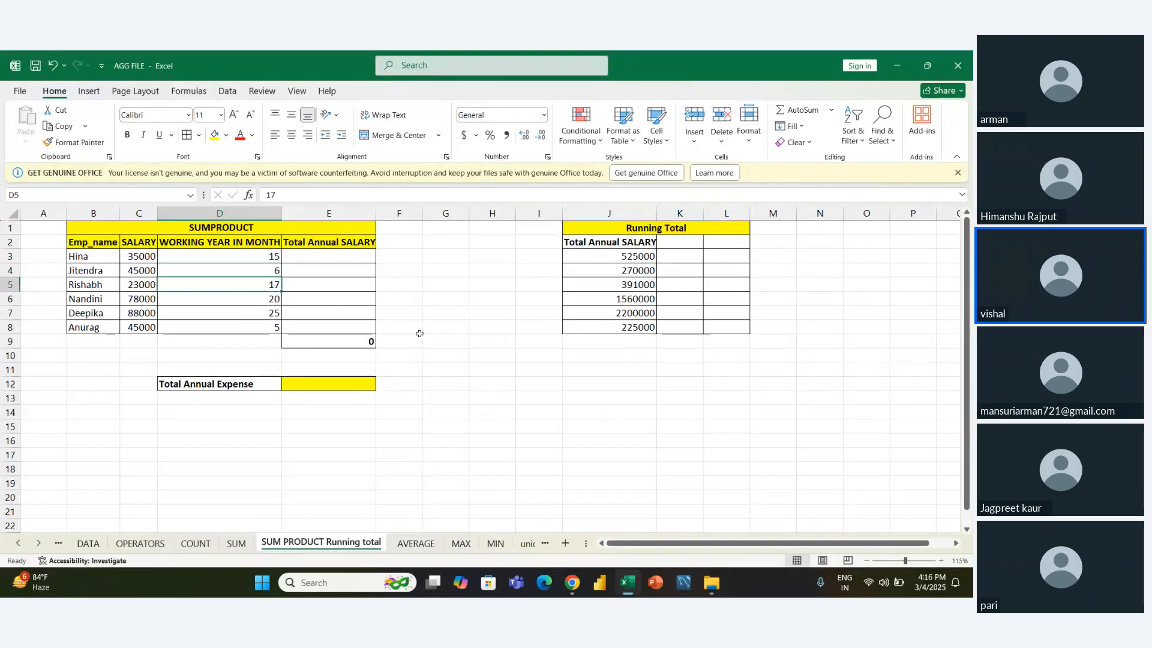
key("Up")
key("Up")
key("Down")
key("Down")
key("Down")
key("Down")
key("Down")
key("Down")
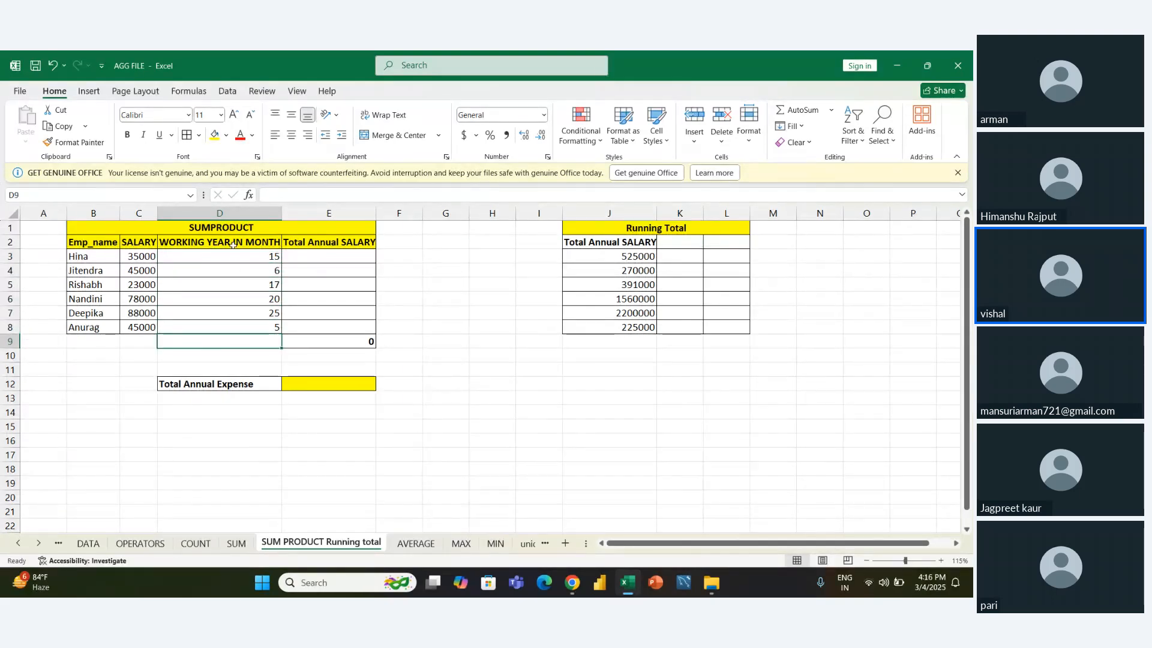
left_click(261, 270)
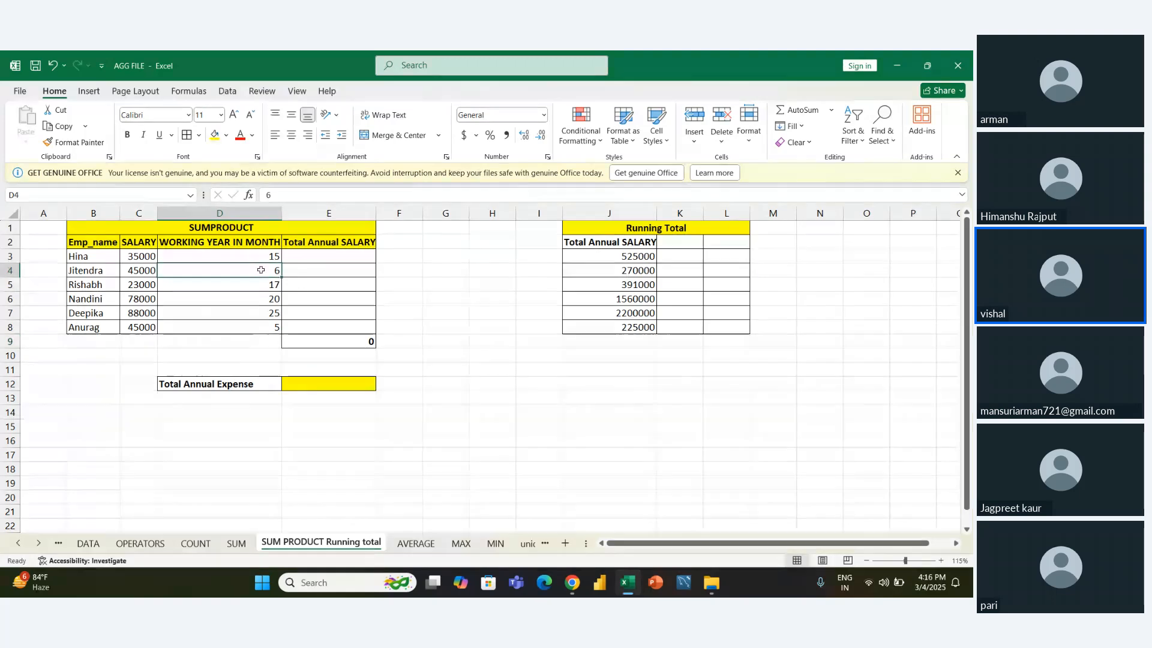
key("Up")
key("Up")
key("Down")
key("Down")
key("Down")
key("Down")
key("Down")
key("Down")
key("Down")
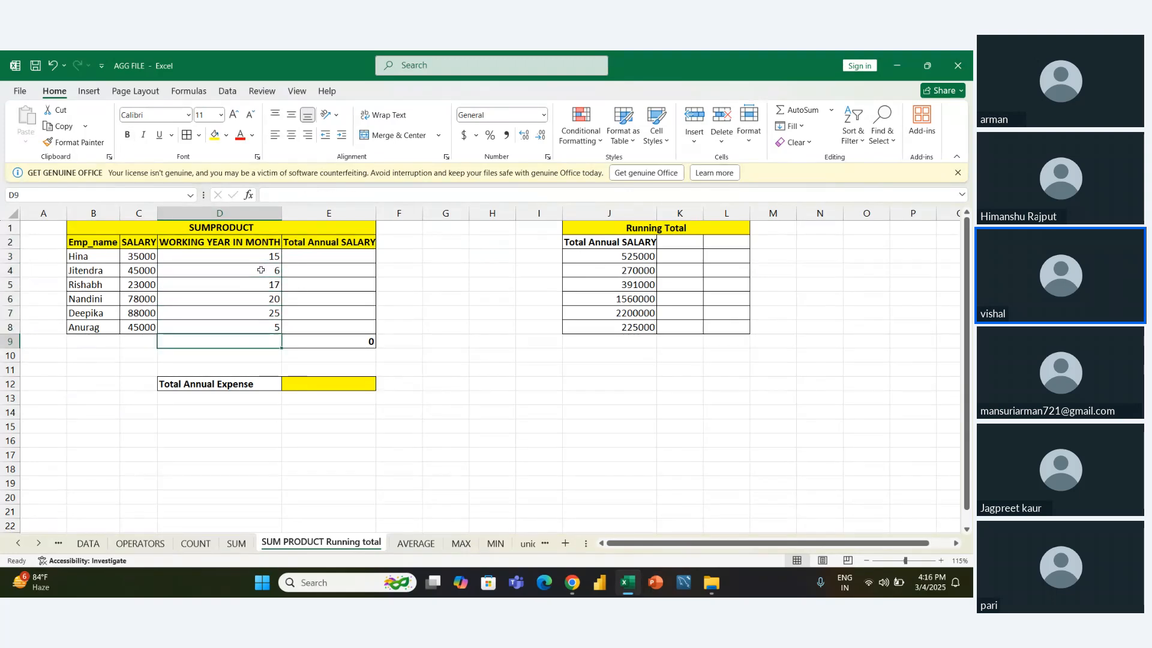
- Enter the formula =C3*D3 in E3 to multiply the first employee's salary by the months worked
key("Right")
key("Up")
key("Up")
key("Up")
key("Up")
key("Up")
key("Up")
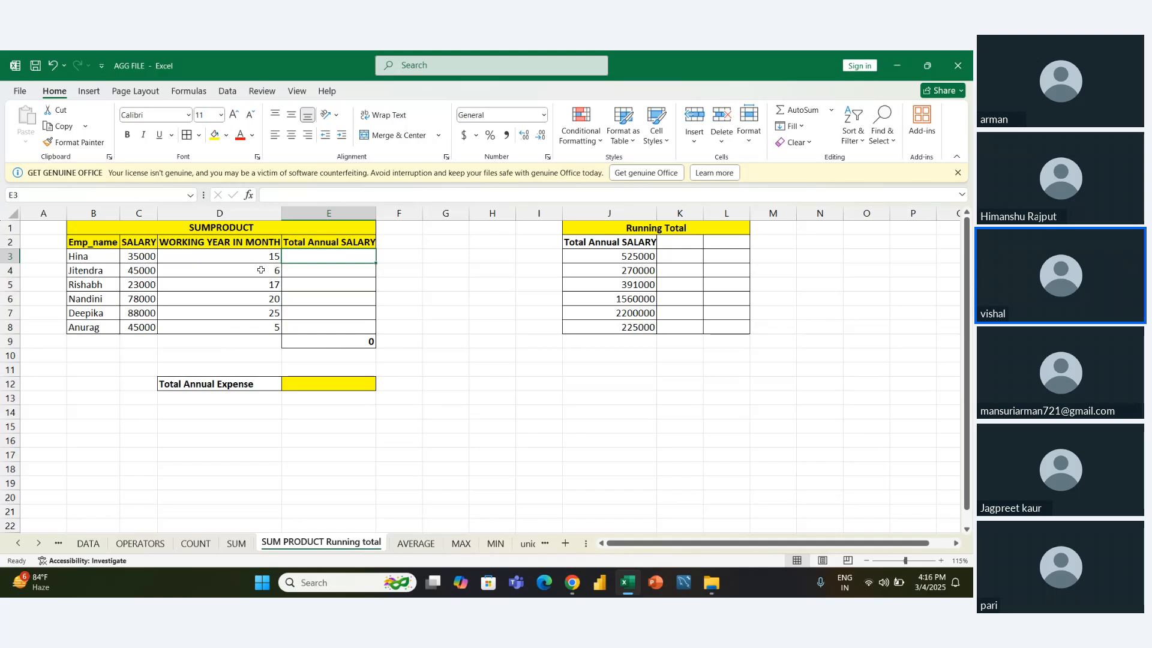
type("=")
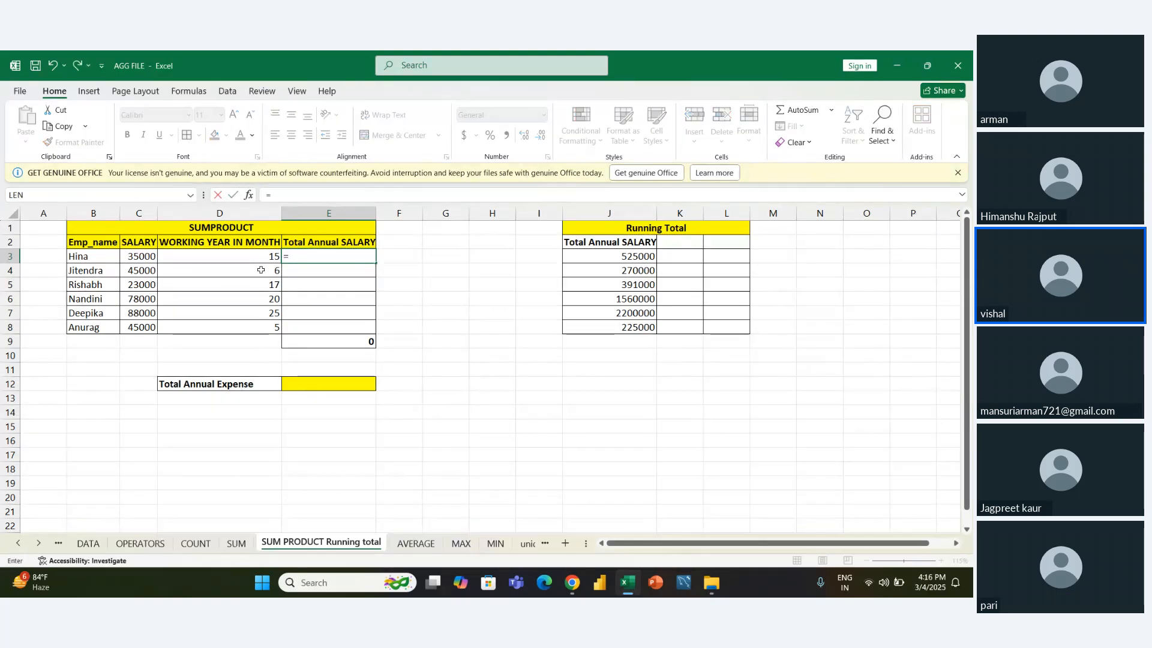
key("Left")
key("Left")
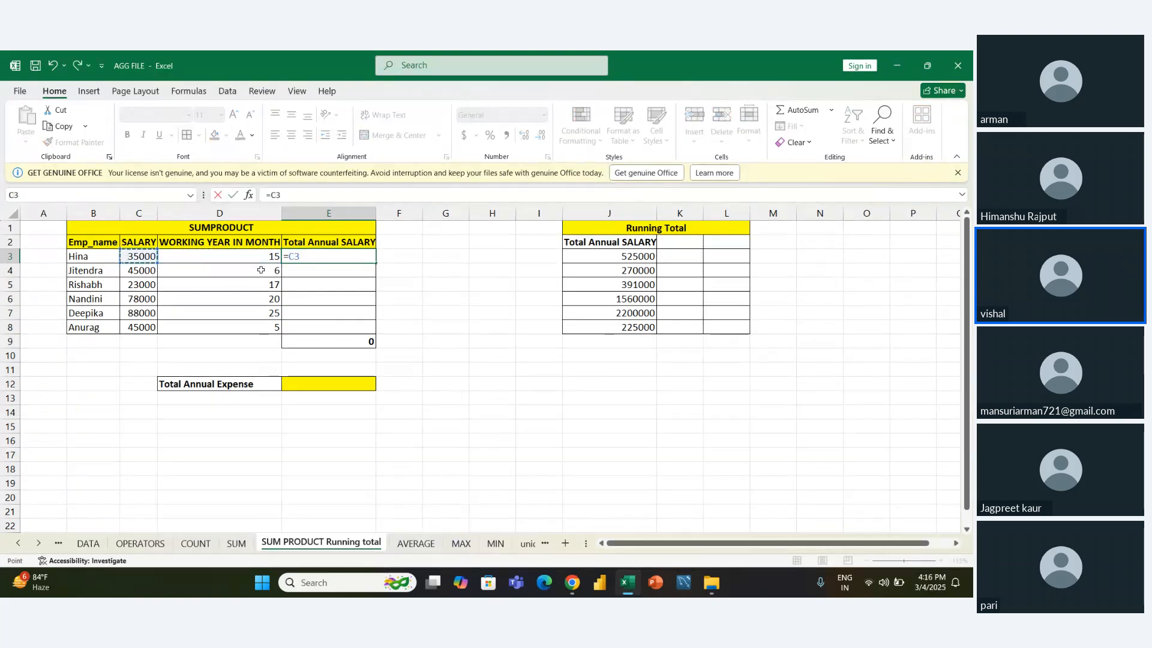
type("*")
key("Left")
key("Return")
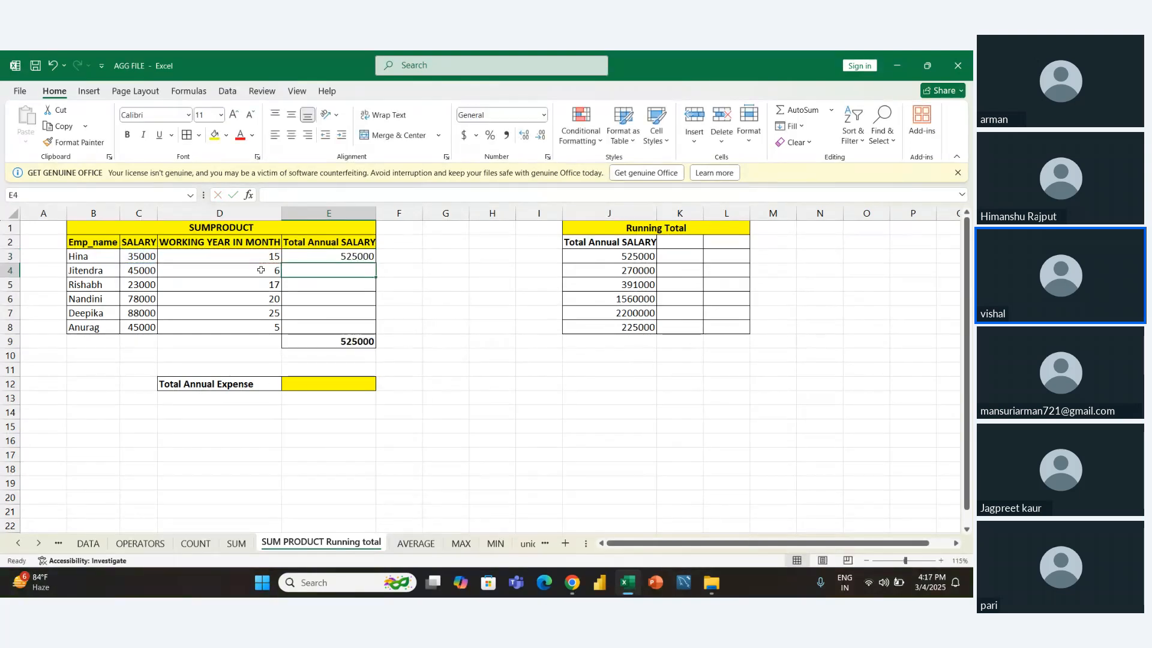
- Fill the salary-times-months formula from E3 down to E8 for the remaining employees
key("Up")
key("shift+Down")
key("shift+Down")
key("shift+Down")
key("shift+Down")
key("shift+Down")
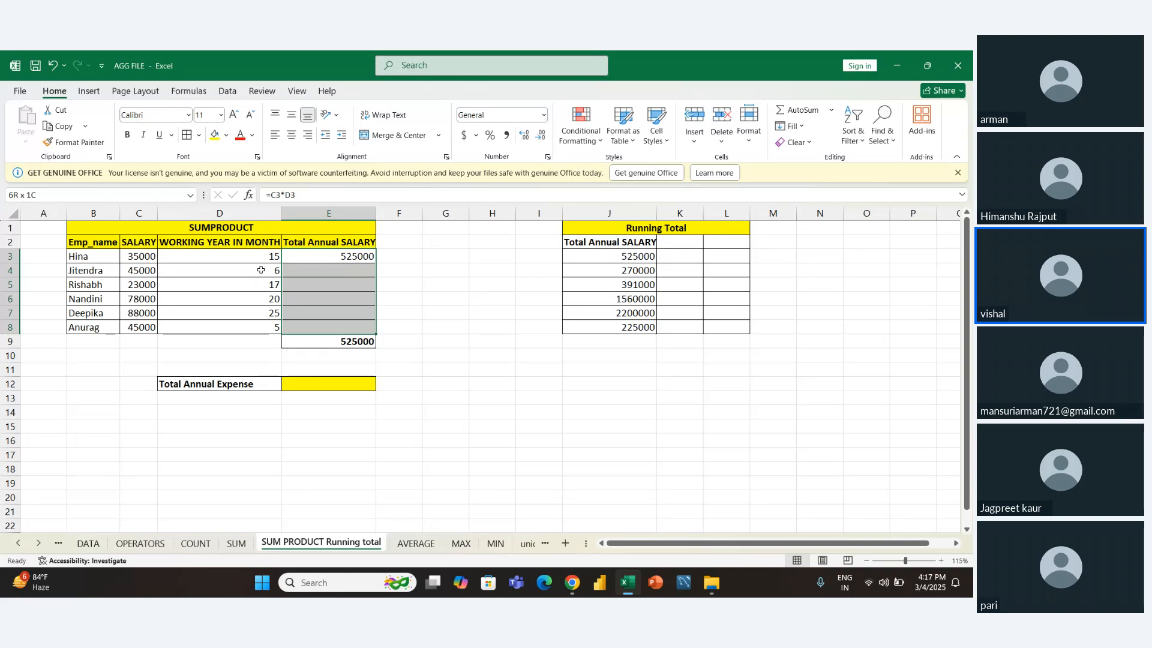
key("shift+Up")
key("shift+Up")
key("shift+Up")
key("shift+Up")
key("shift+Up")
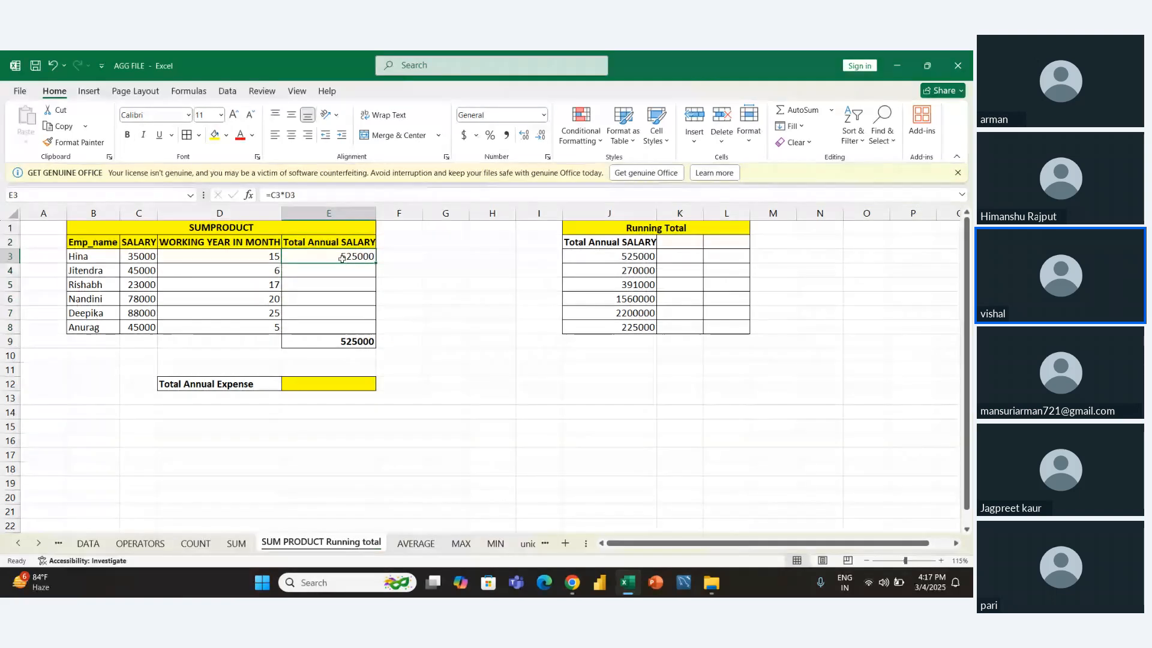
left_click_drag(376, 263, 377, 332)
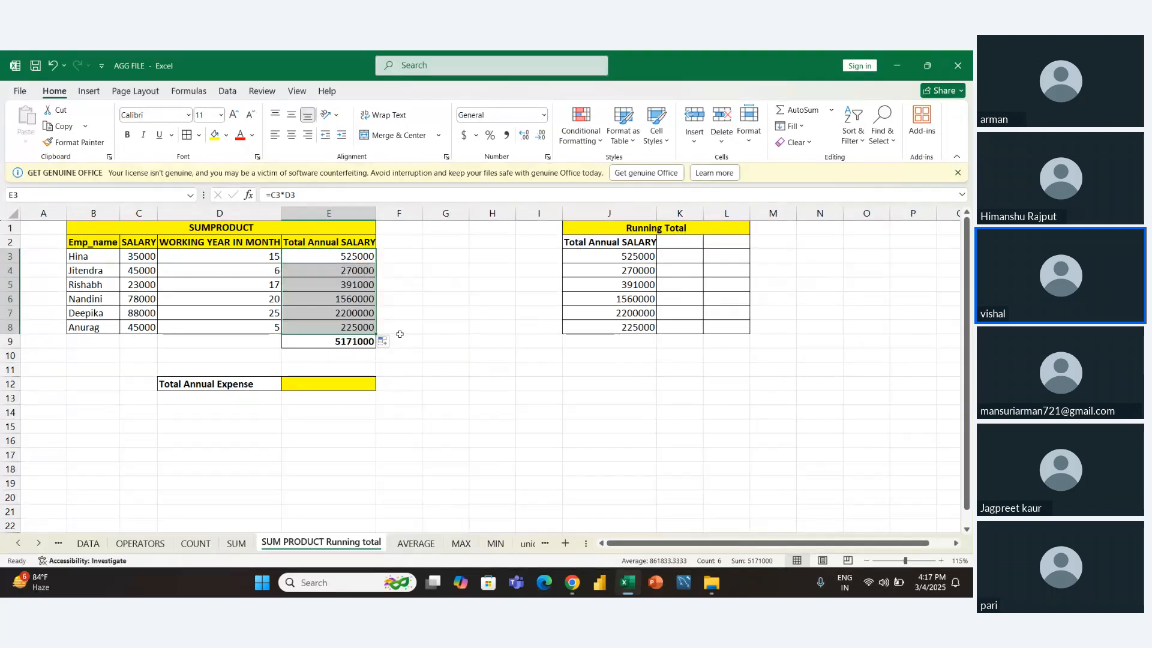
left_click(400, 338)
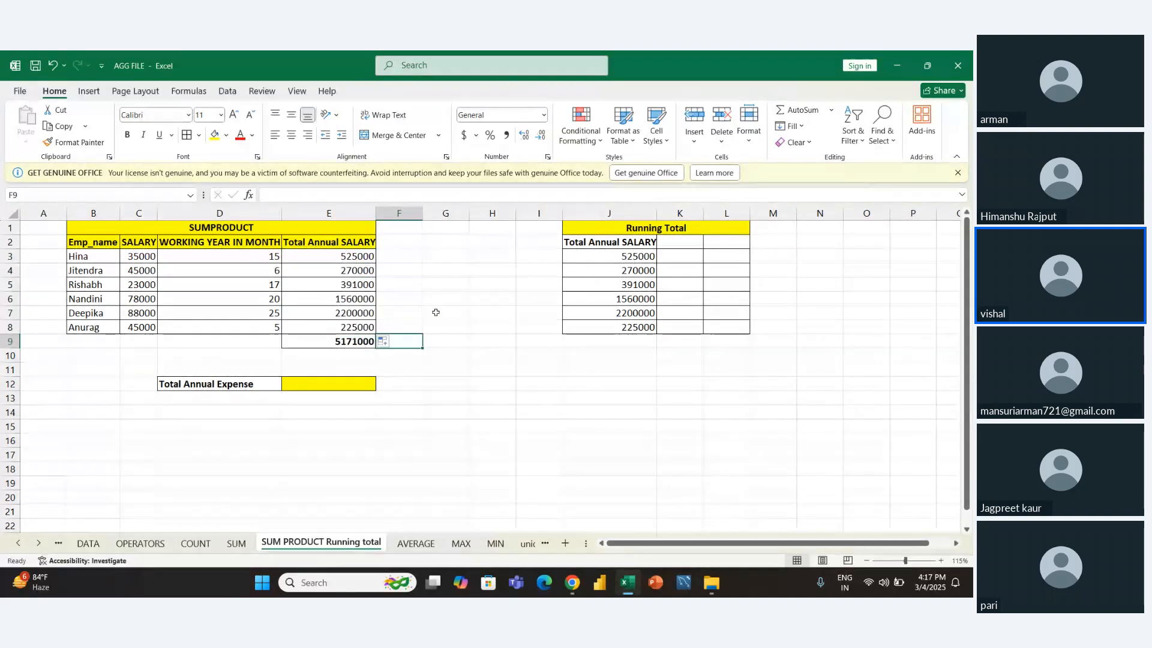
- Clear the total in E9 and re-enter it as =SUM(E3:E8)
left_click(456, 309)
key("Left")
key("Left")
key("Left")
key("Up")
key("Right")
key("Up")
key("Up")
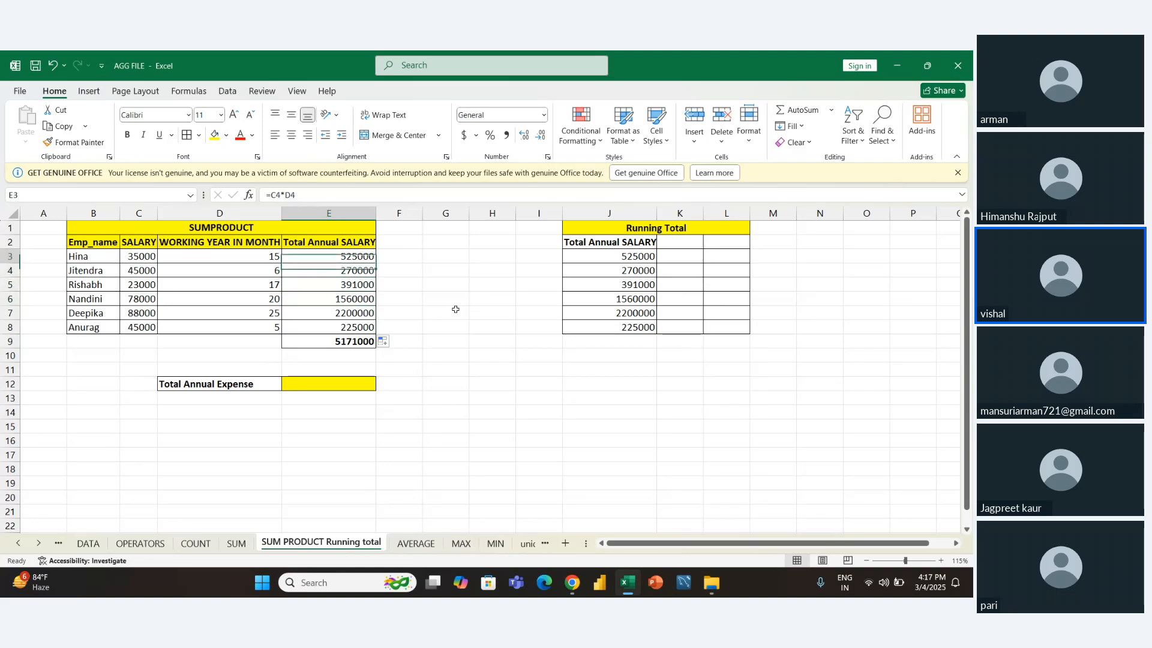
key("Down")
key("Down")
key("Down")
key("Down")
key("Down")
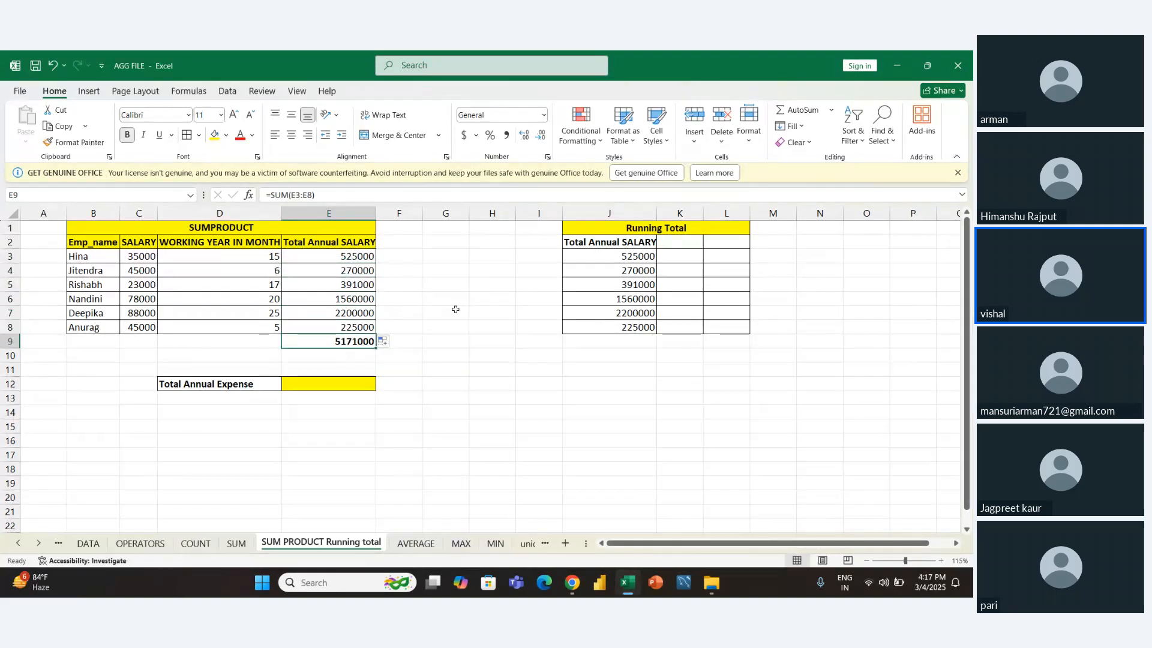
key("Delete")
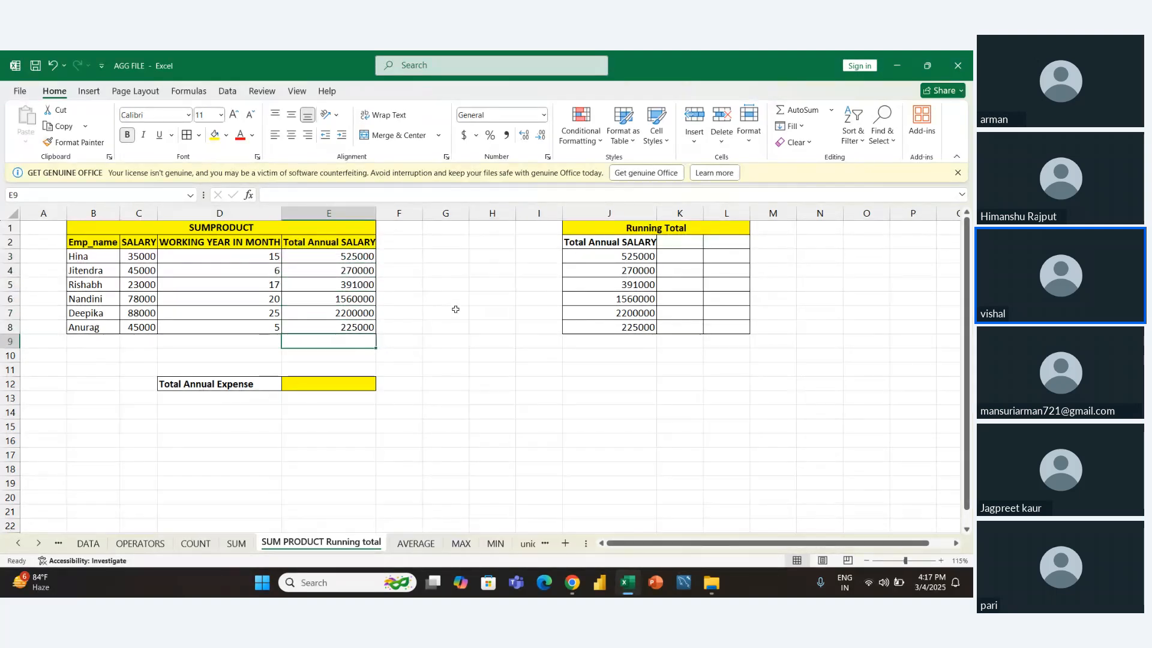
key("alt+equal")
key("ctrl+Return")
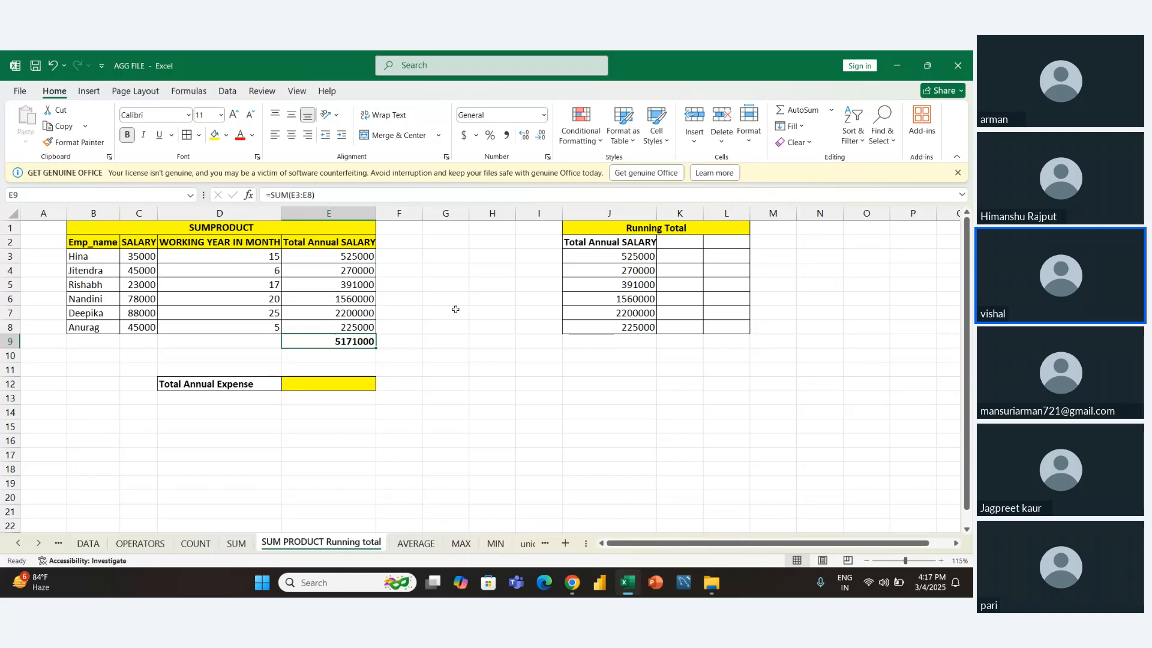
- Examine the Total Annual SALARY formulas in E3:E8, the total in E9 and the Total Annual Expense cell
key("Up")
key("Up")
key("Up")
key("Up")
key("Up")
key("Up")
key("Down")
key("Down")
key("Down")
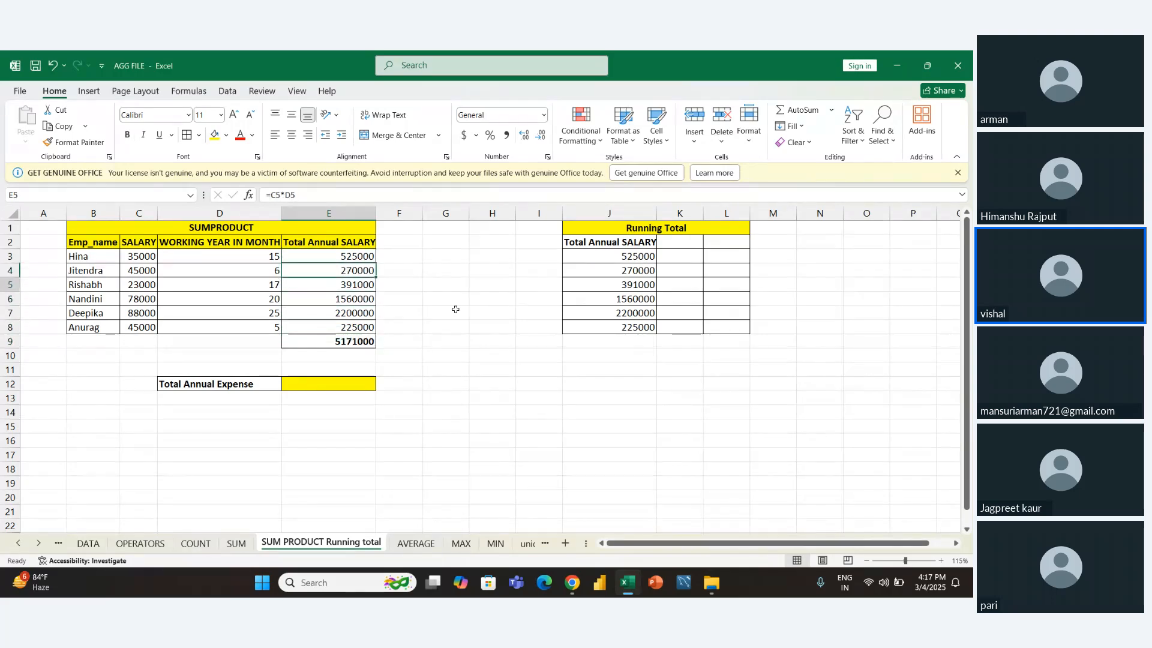
key("Down")
key("Down")
key("Down")
key("Up")
key("Up")
key("Up")
key("Up")
key("Up")
key("Up")
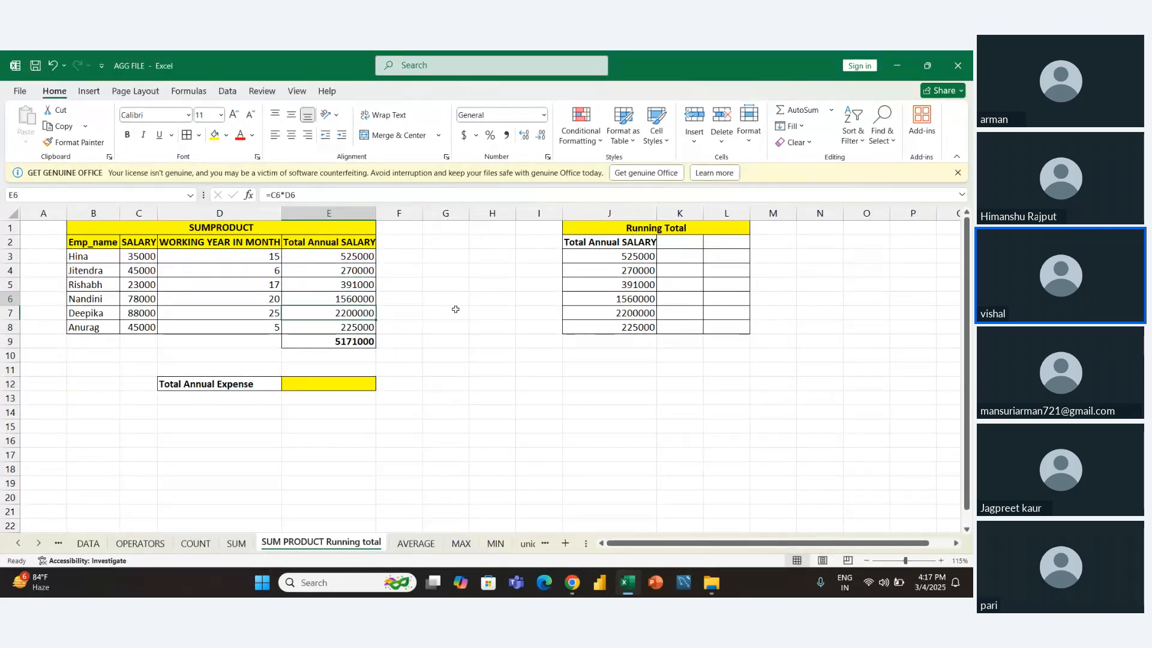
key("shift+Down")
key("shift+Down")
key("shift+Down")
key("shift+Down")
key("shift+Down")
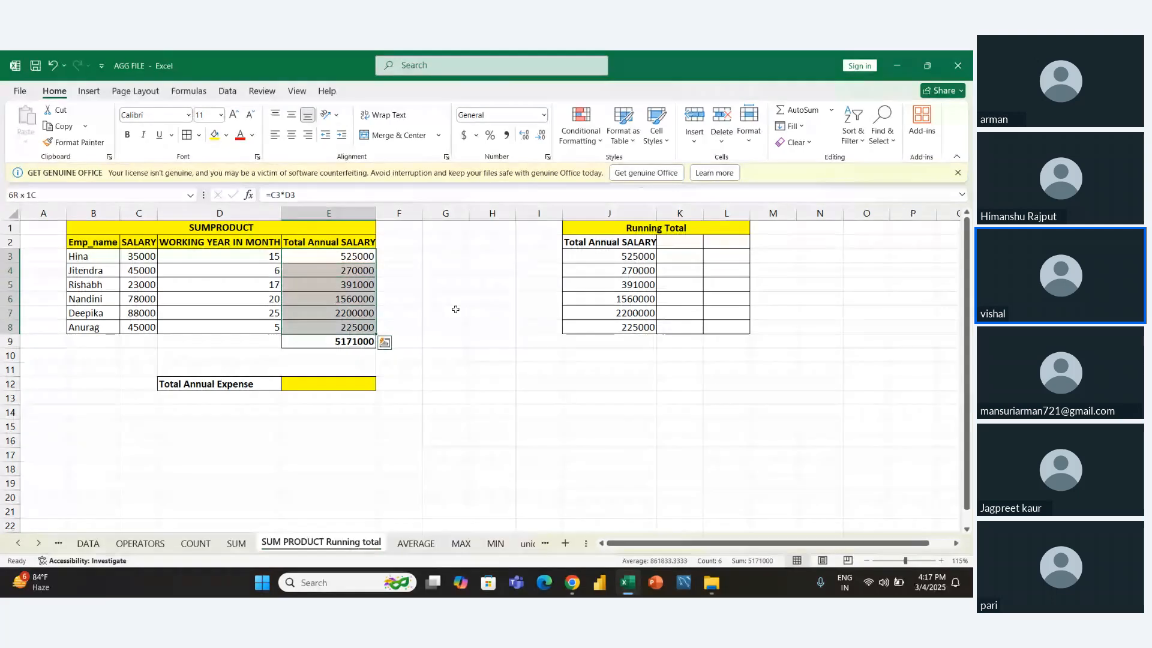
key("Down")
key("Down")
key("Down")
key("Down")
key("Down")
key("Down")
key("Down")
key("Down")
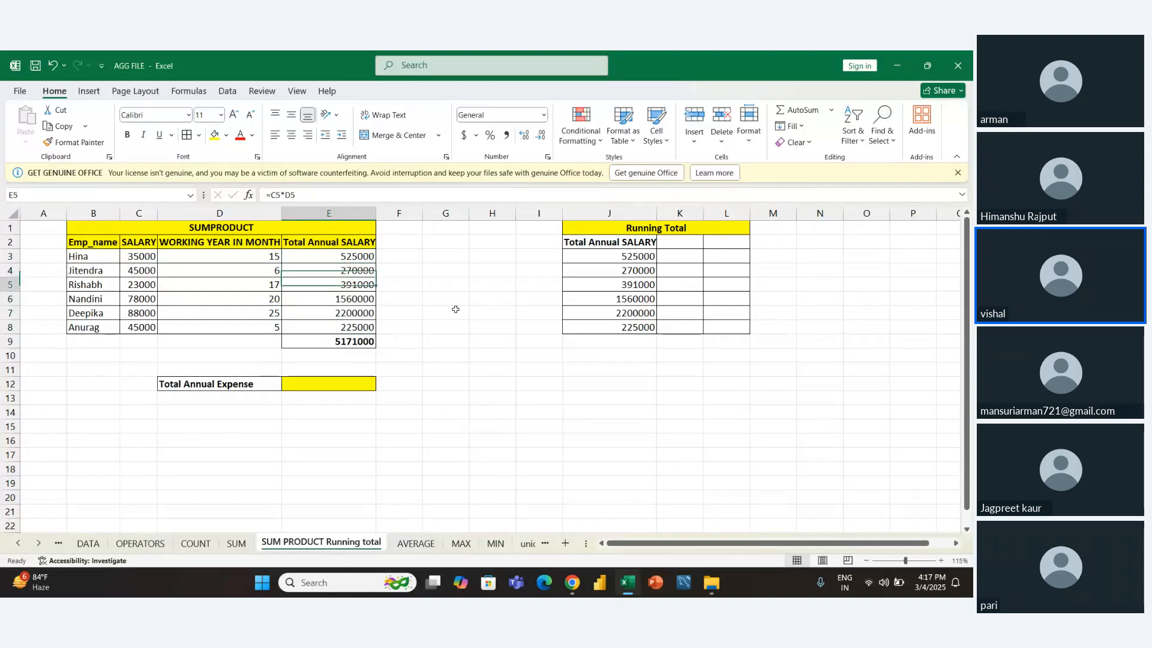
key("Down")
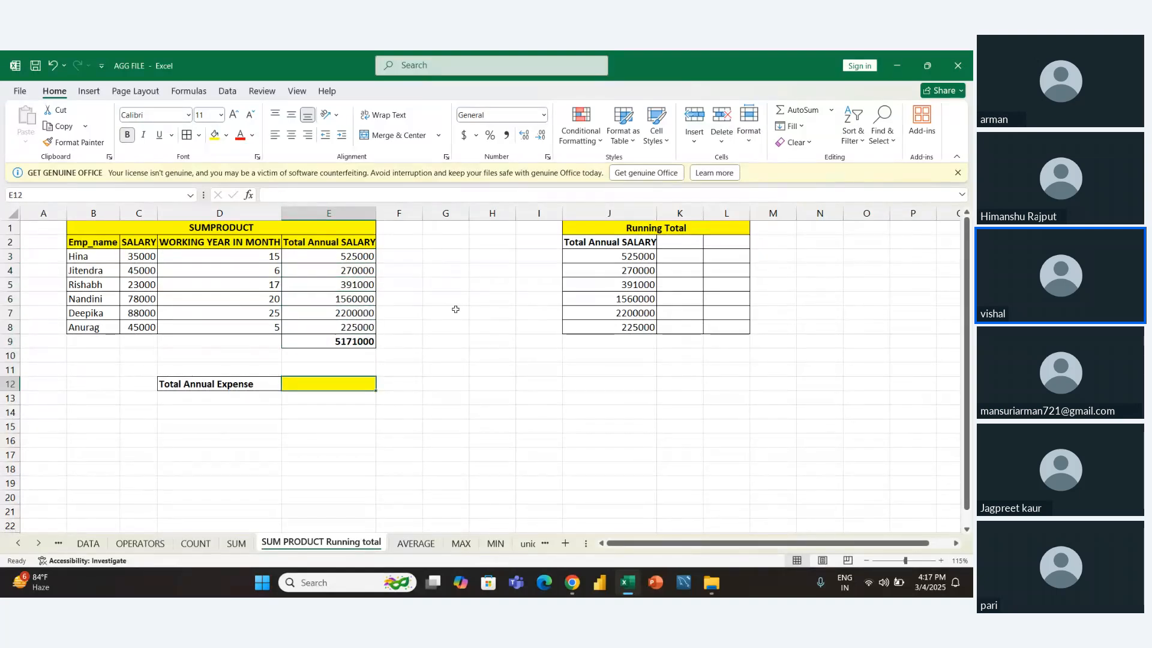
key("Up")
key("Up")
key("Up")
key("Up")
key("Up")
key("Up")
key("Up")
key("Up")
key("Up")
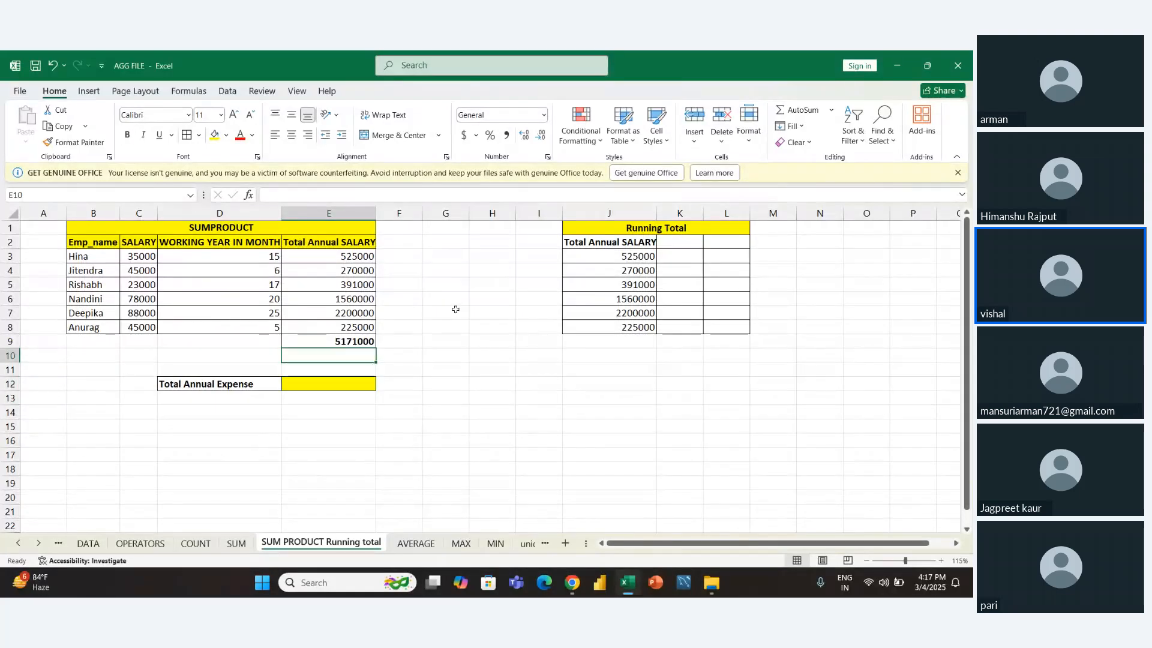
key("Left")
key("Left")
key("Right")
key("Right")
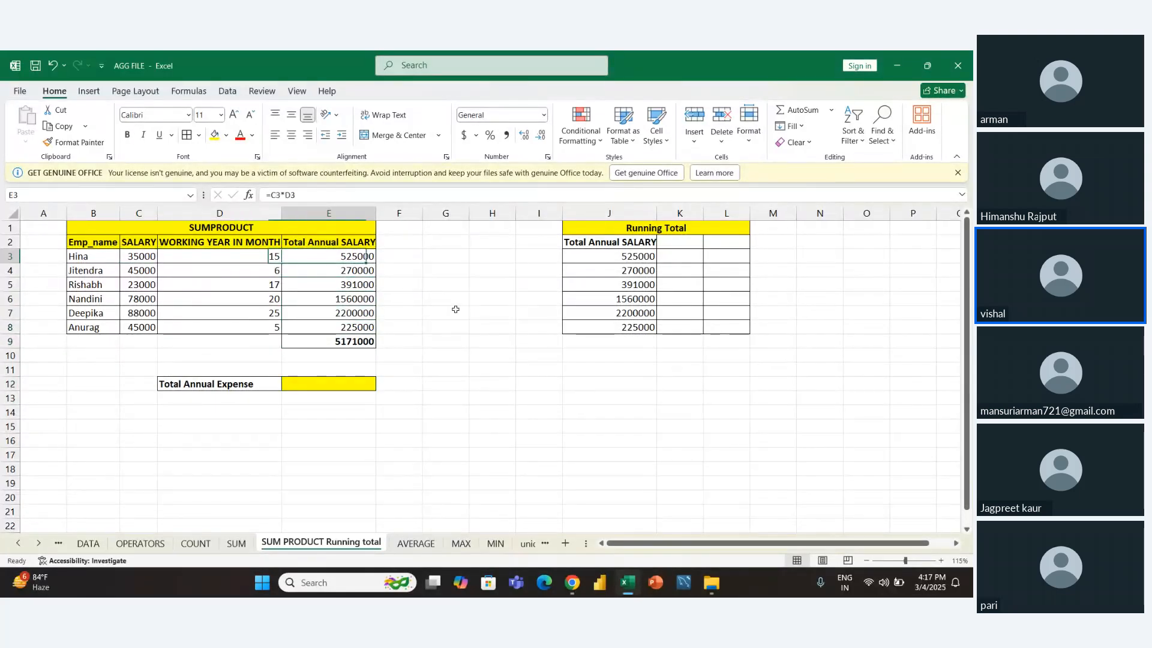
- Enter =SUMPRODUCT(C3:C8,D3:D8) in E12 for the Total Annual Expense
key("Down")
key("Down")
key("Down")
key("Down")
key("Down")
key("Down")
key("Down")
key("Down")
key("Down")
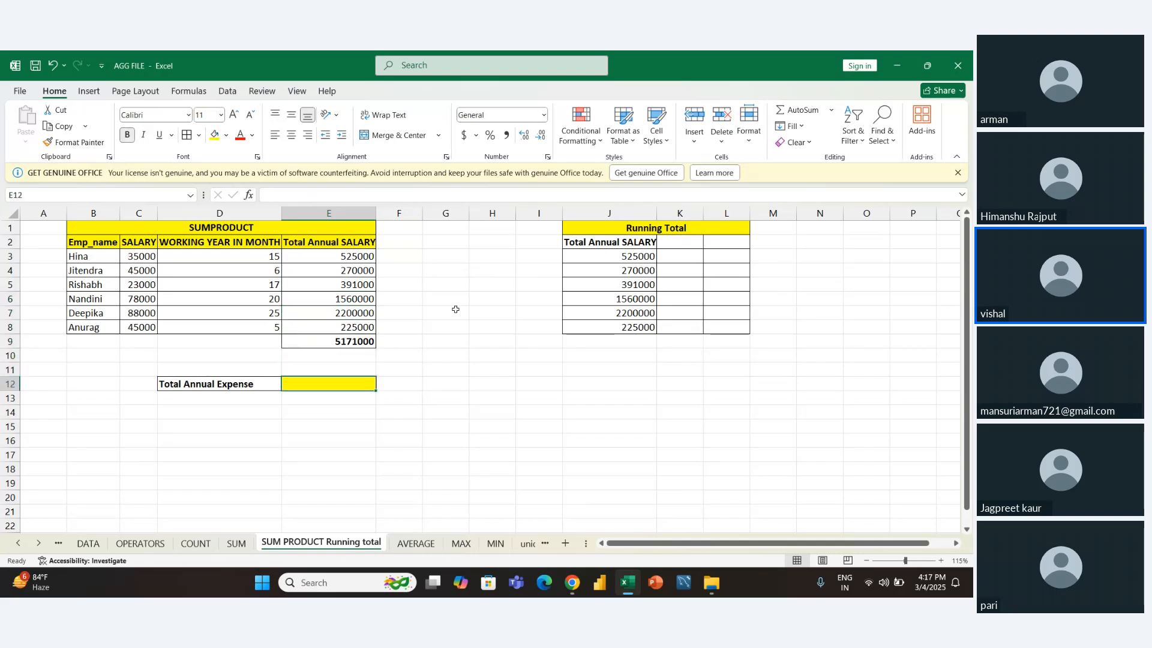
type("=SUM")
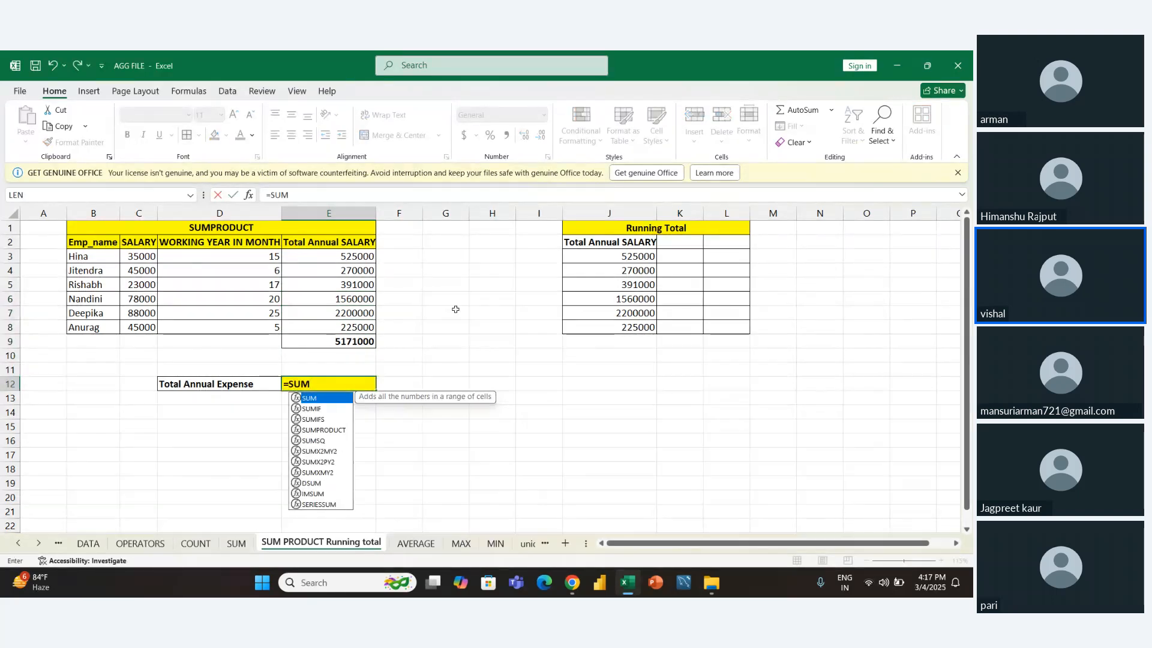
type("PROD")
key("Tab")
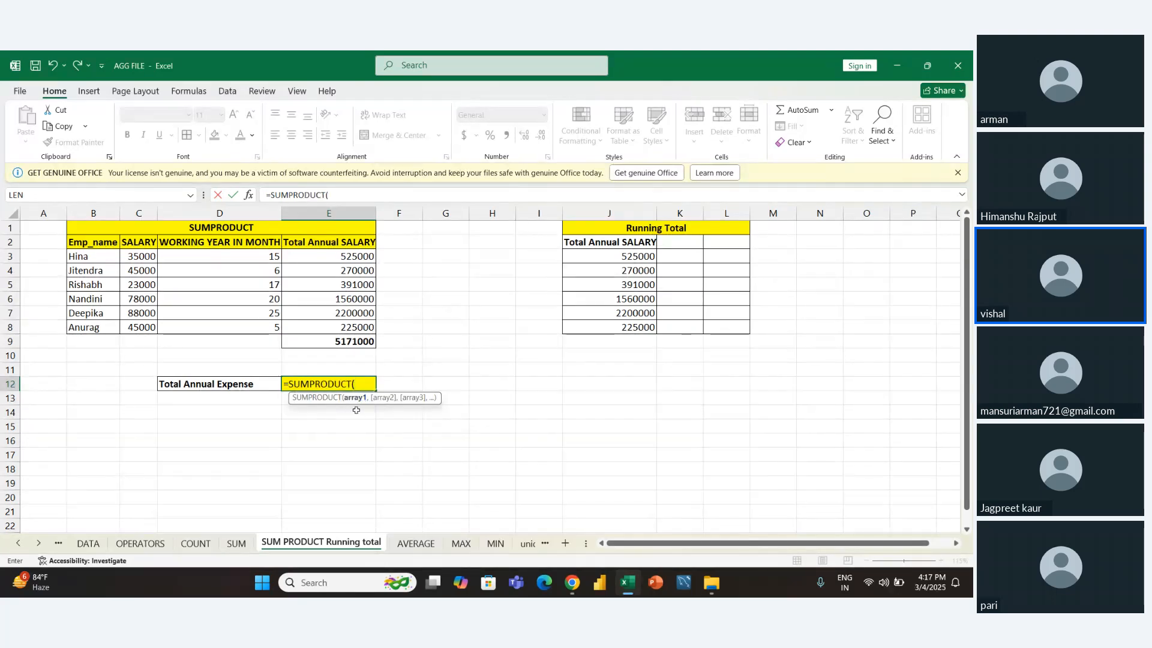
left_click_drag(147, 257, 147, 324)
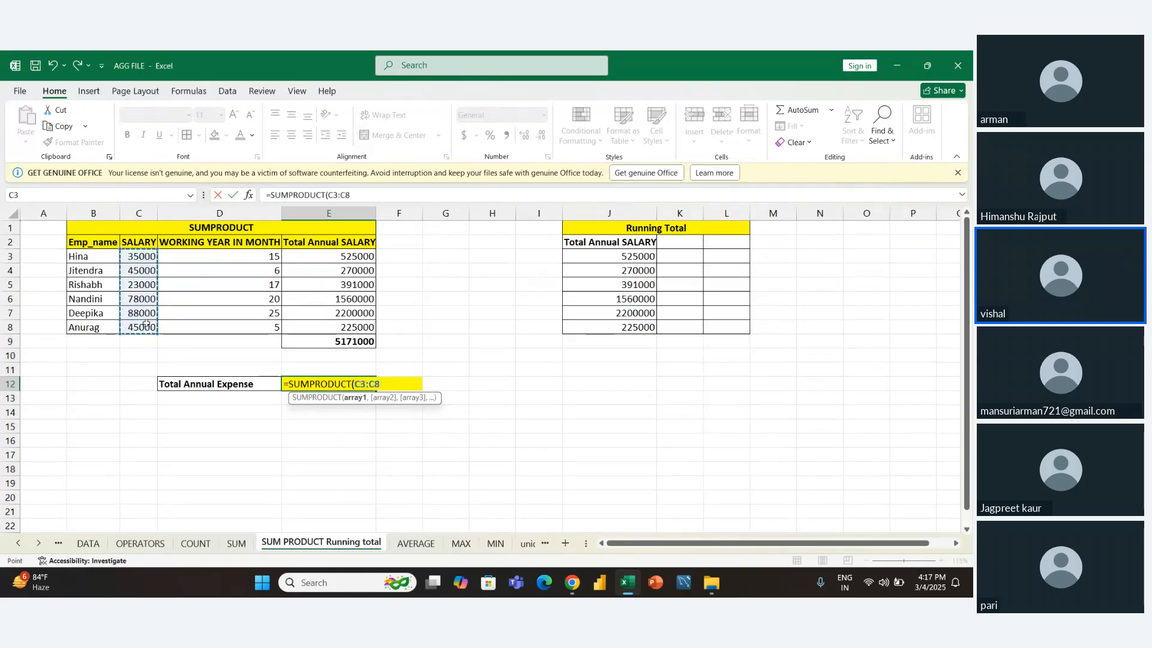
type(",")
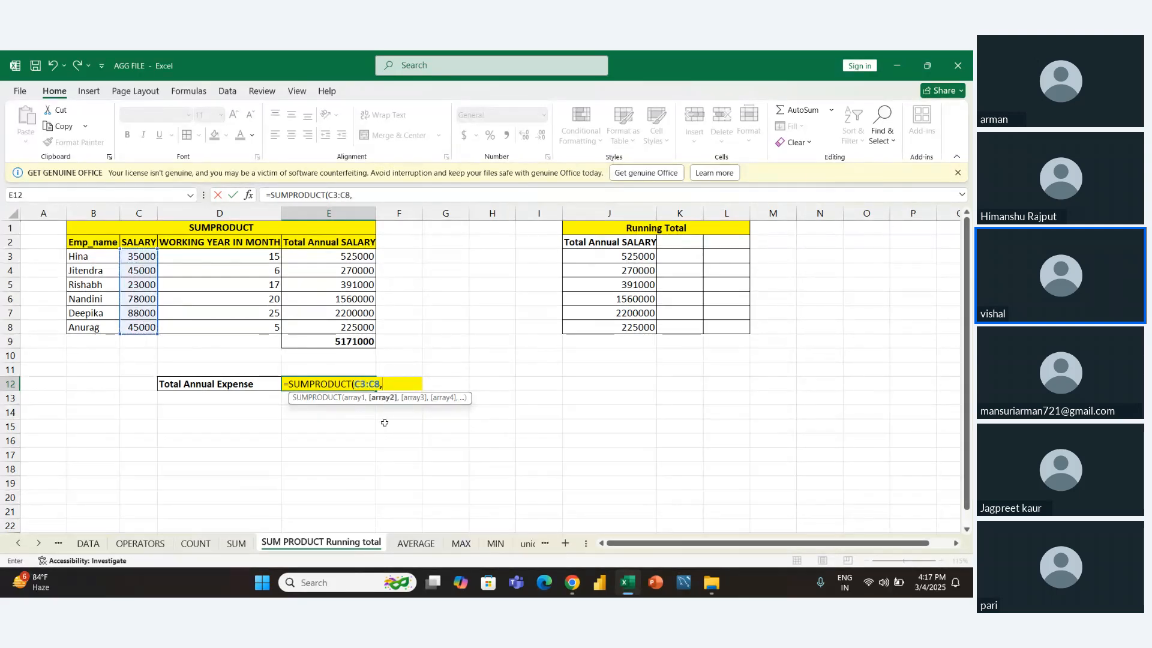
left_click_drag(226, 255, 229, 328)
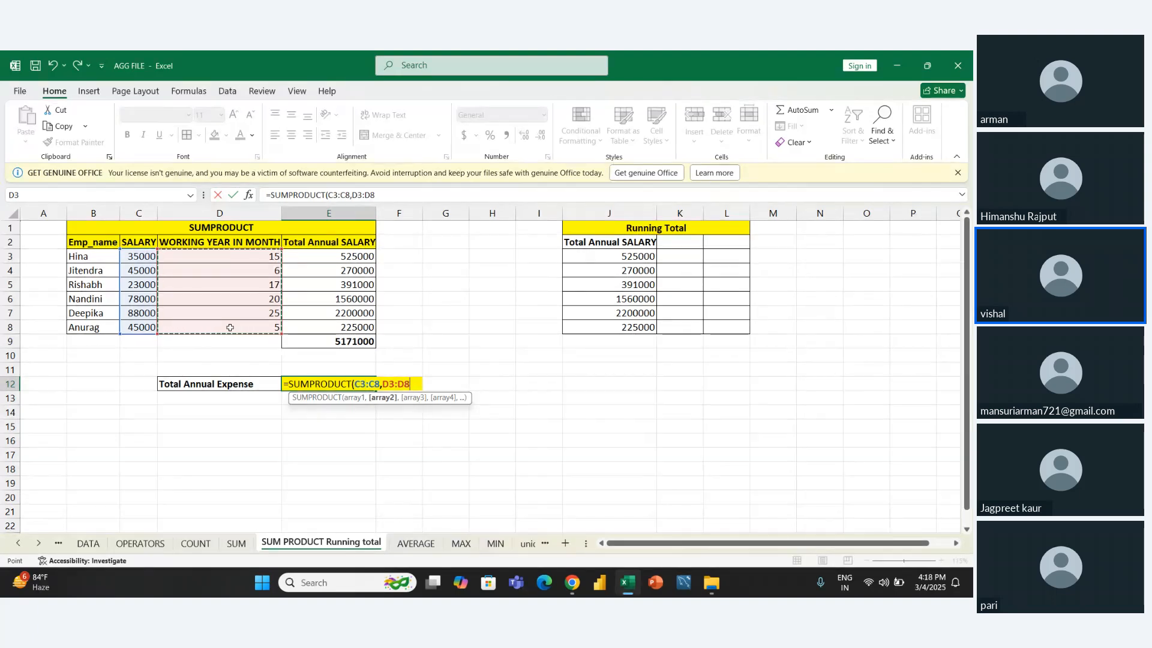
key("Return")
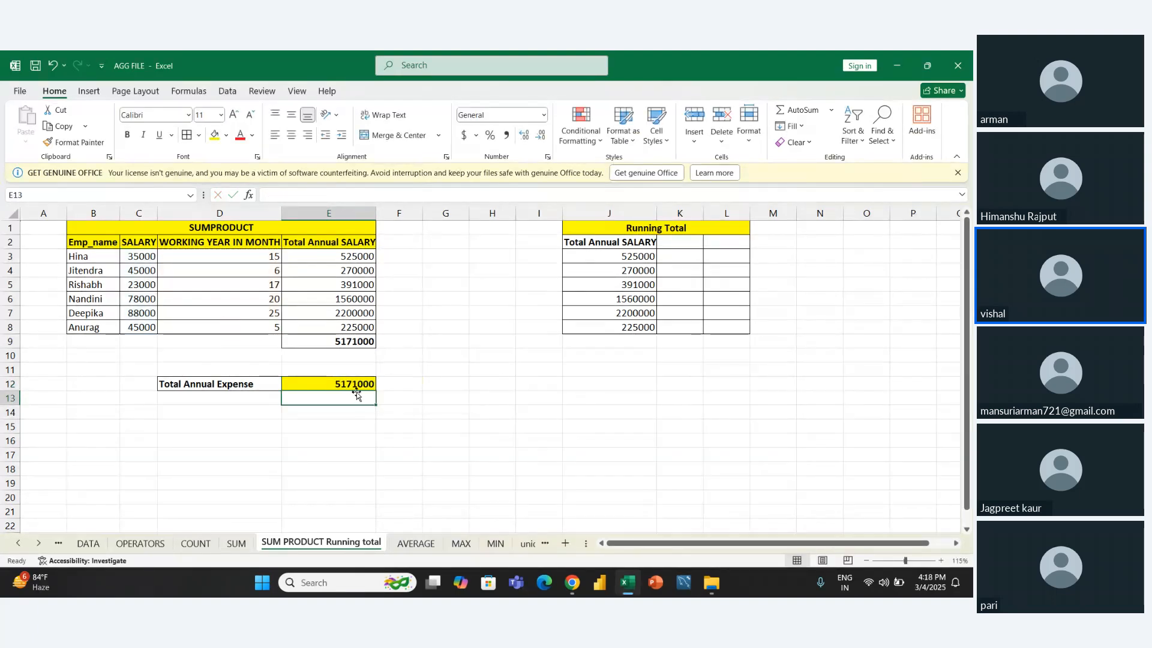
key("Up")
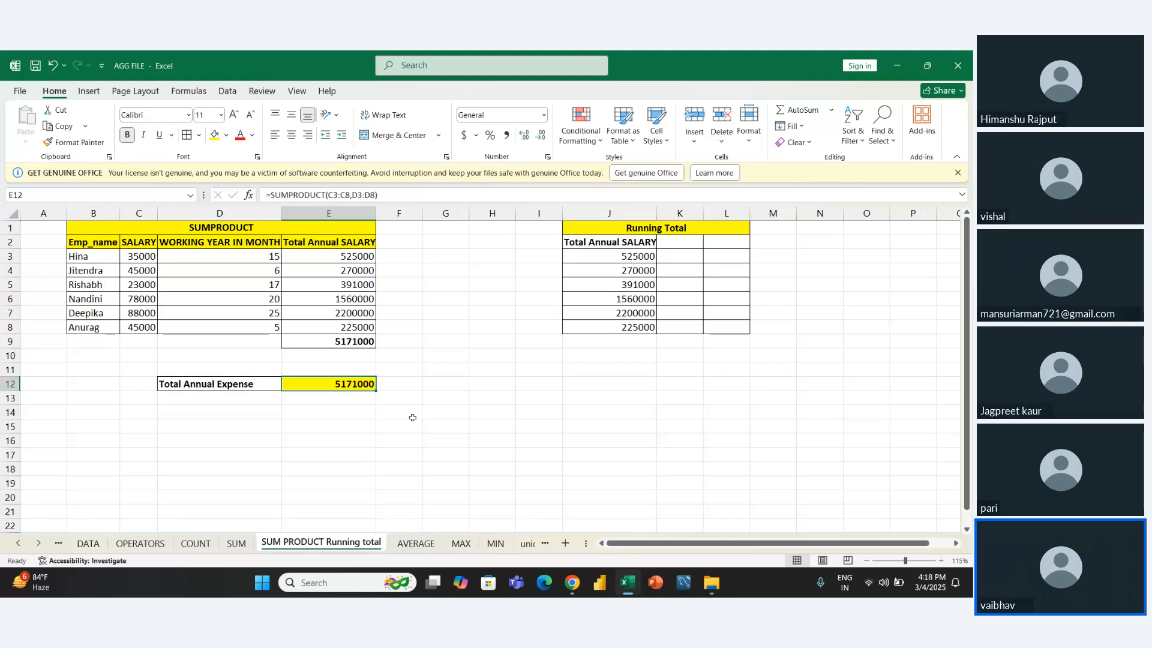
- Clear the Total Annual SALARY formulas from E3:E8
key("Left")
key("Right")
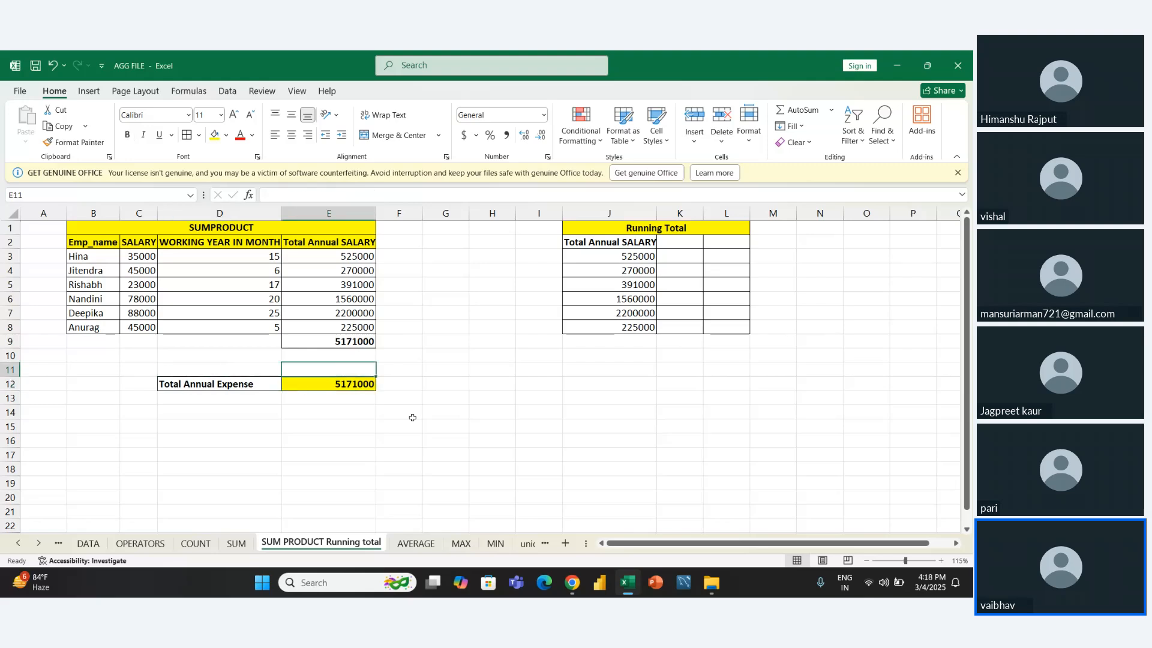
key("Up")
key("Up")
key("Up")
key("Up")
key("Up")
key("Up")
key("Up")
key("Up")
key("Up")
key("shift+Down")
key("shift+Down")
key("shift+Down")
key("shift+Down")
key("shift+Down")
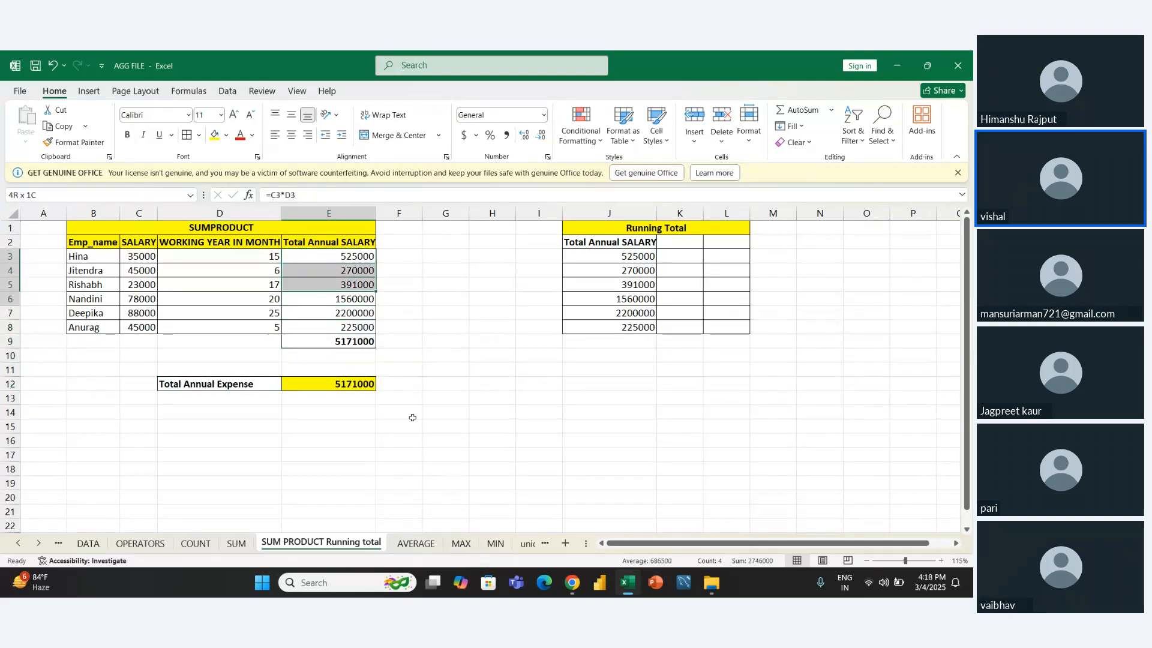
key("Delete")
key("Left")
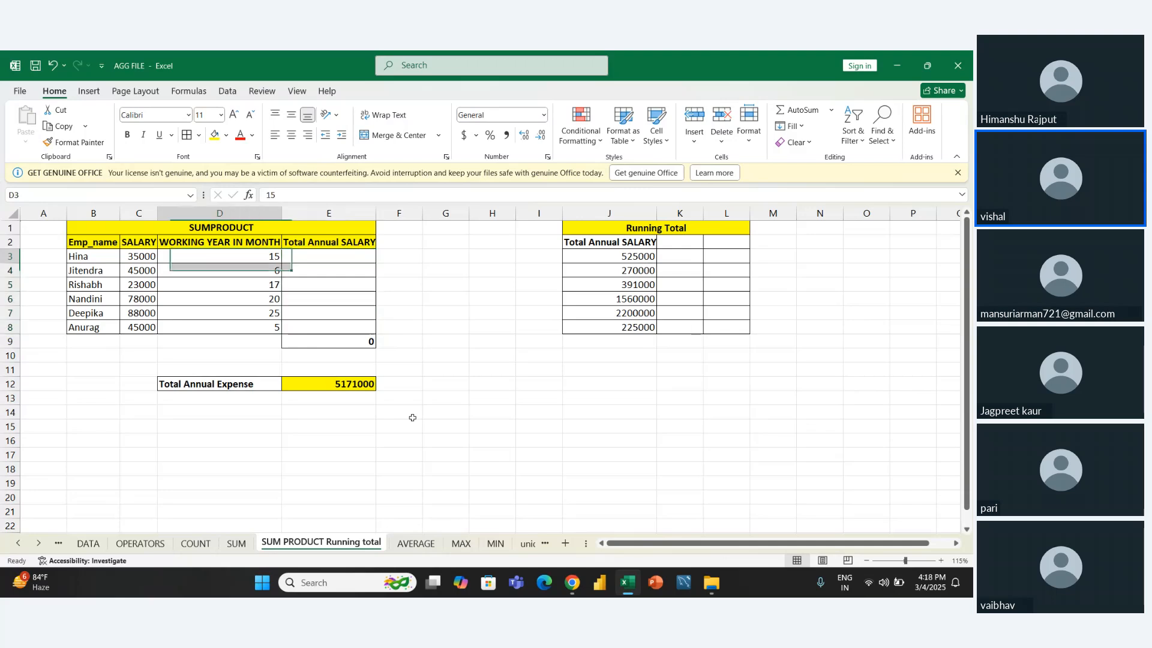
key("Left")
key("Right")
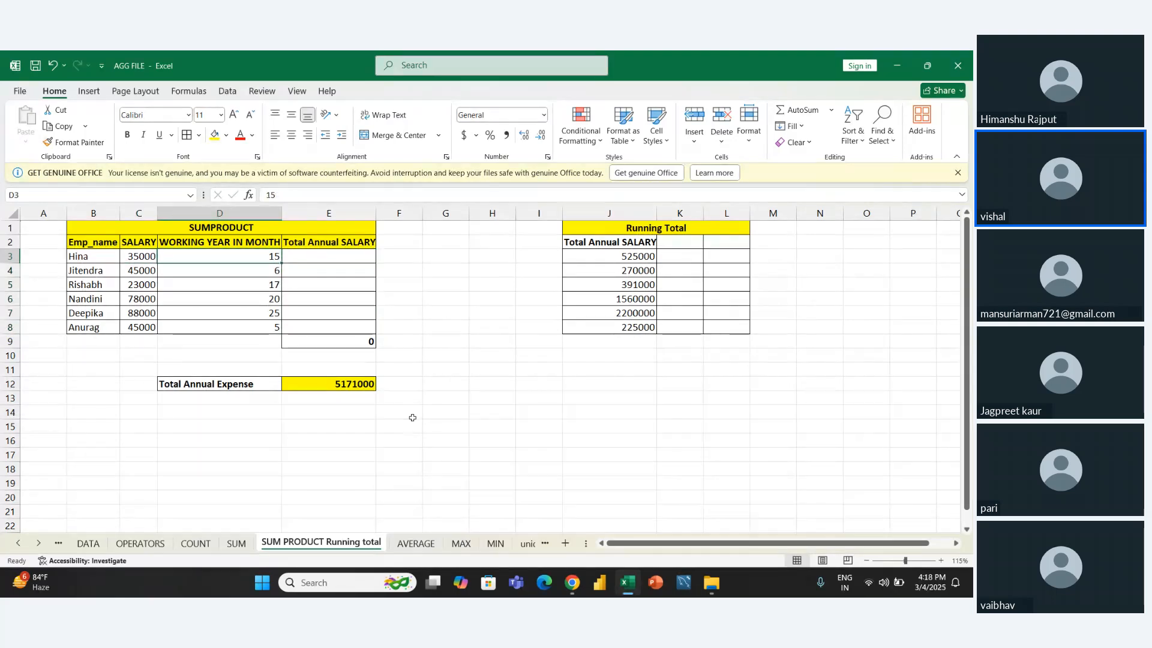
key("Right")
type("=")
key("Left")
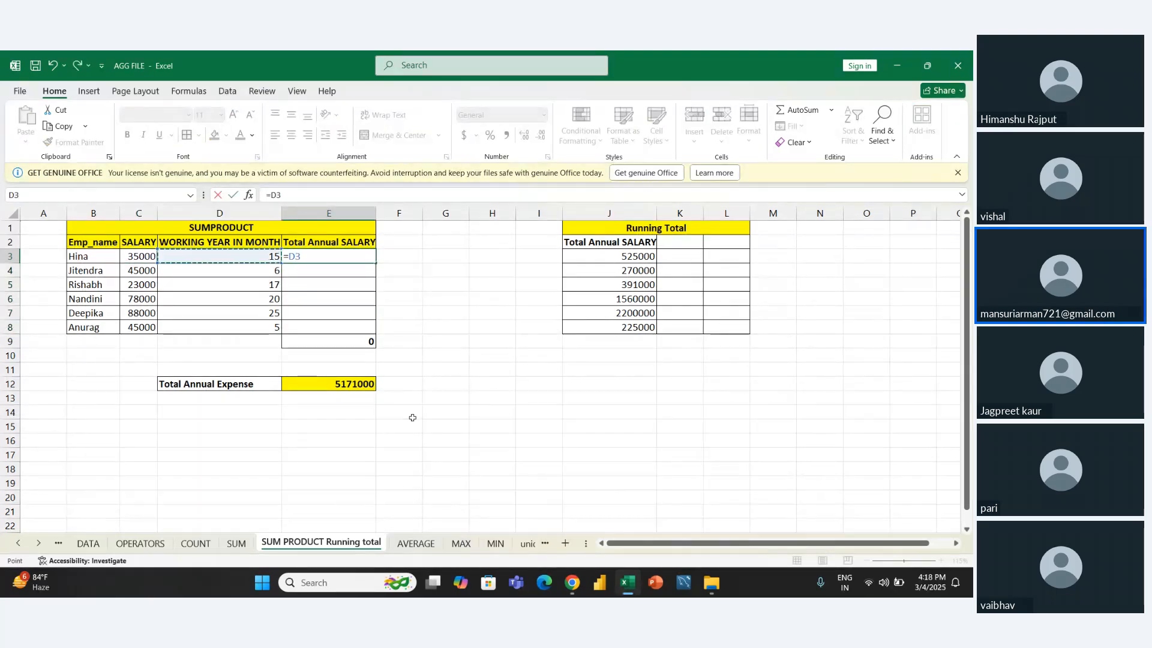
key("Left")
key("Right")
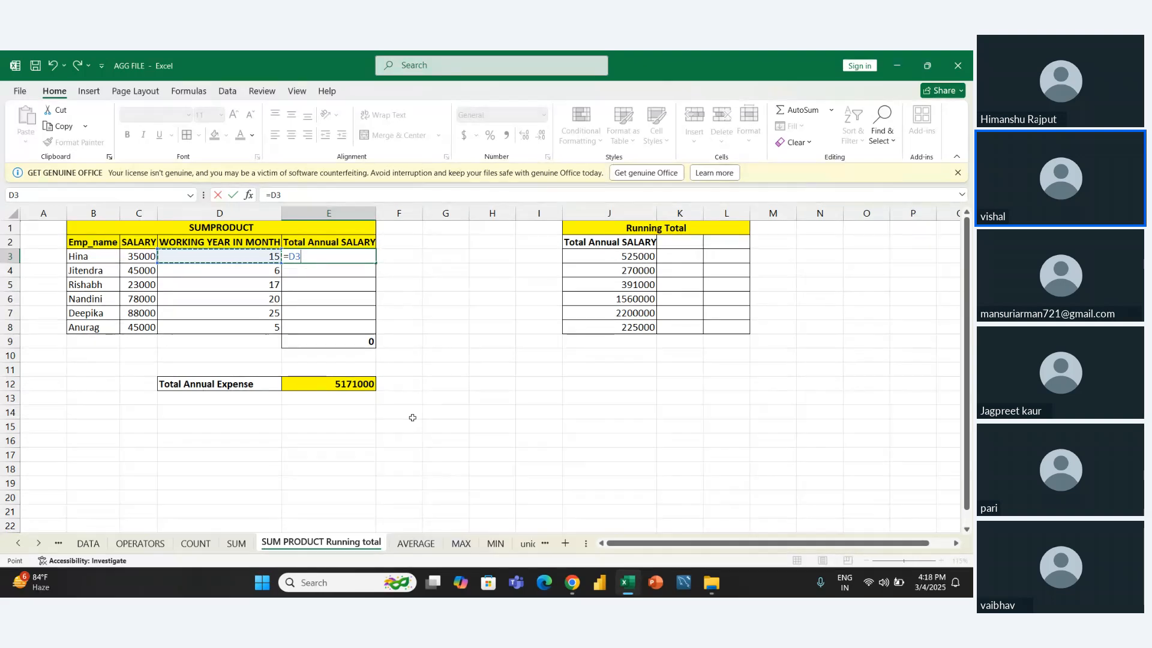
key("Right")
key("BackSpace")
key("BackSpace")
key("BackSpace")
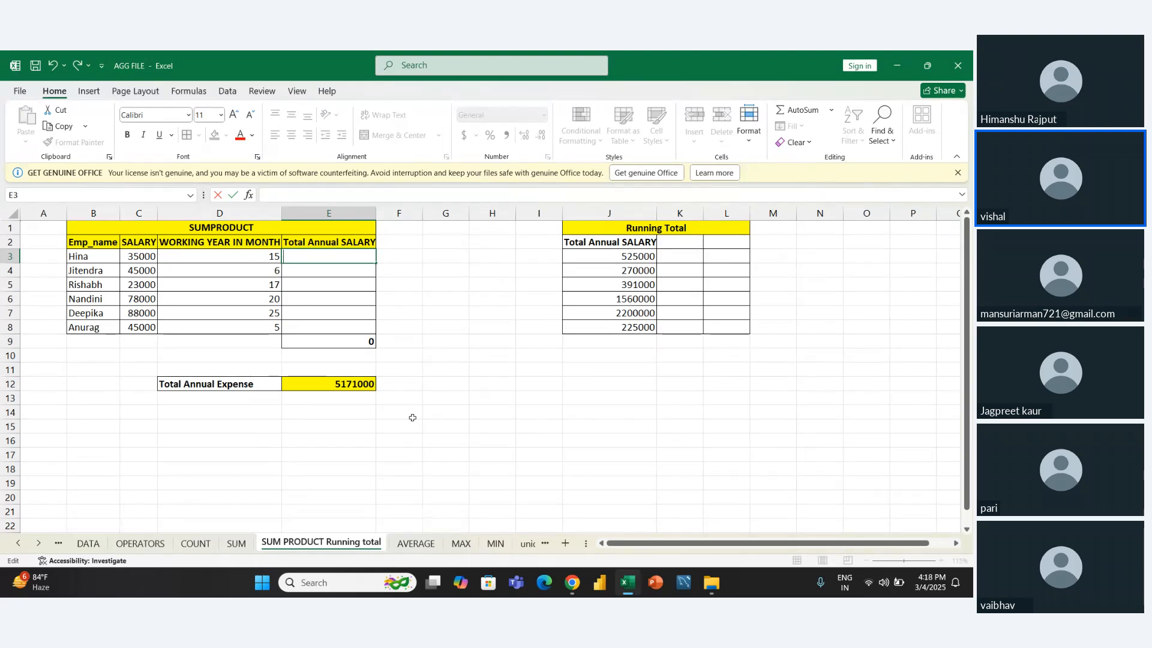
key("Escape")
- Change the heading in E2 to "Total SALARY" and center it in the cell
key("Up")
key("F2")
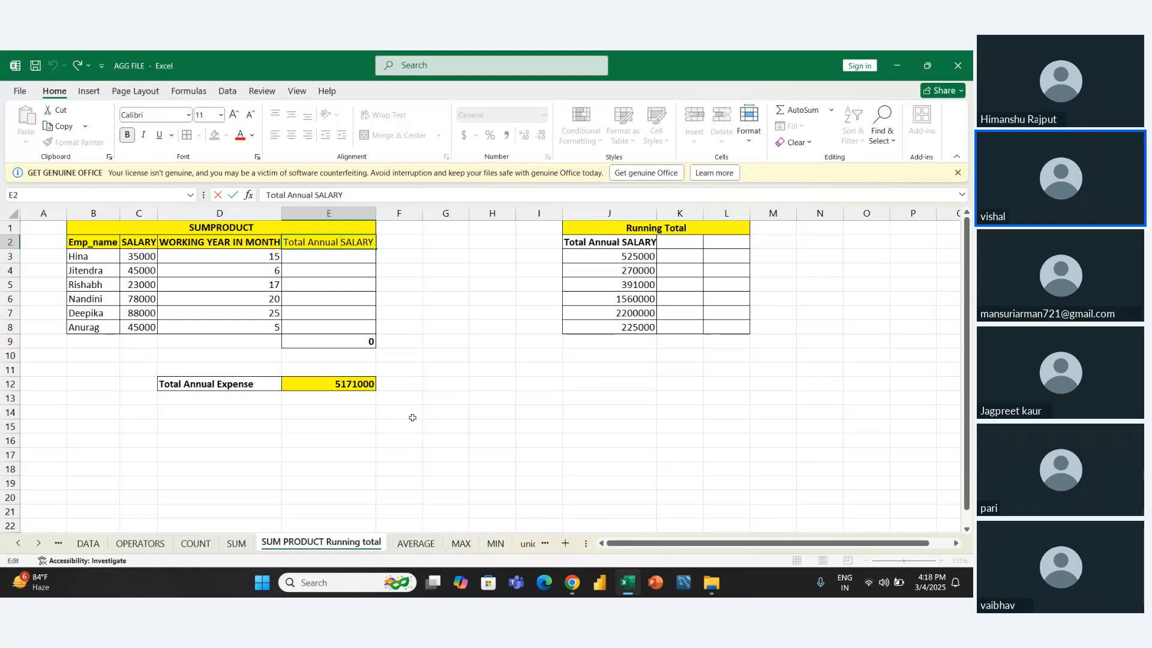
key("BackSpace")
key("BackSpace")
key("BackSpace")
key("BackSpace")
key("BackSpace")
key("BackSpace")
key("BackSpace")
key("Return")
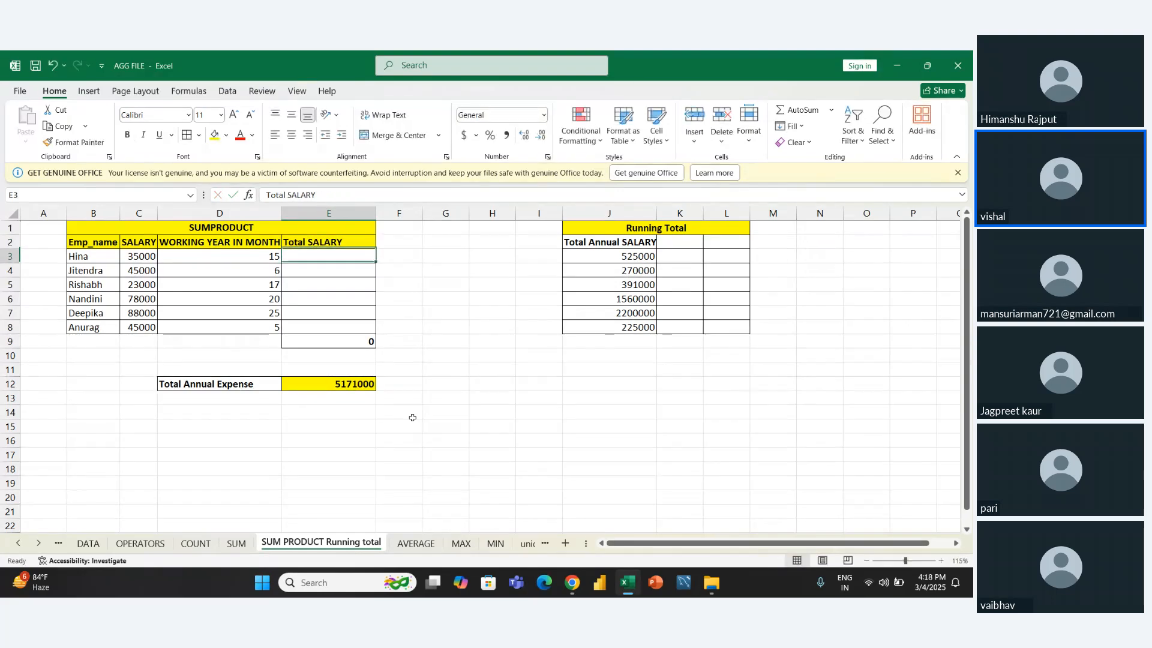
key("Up")
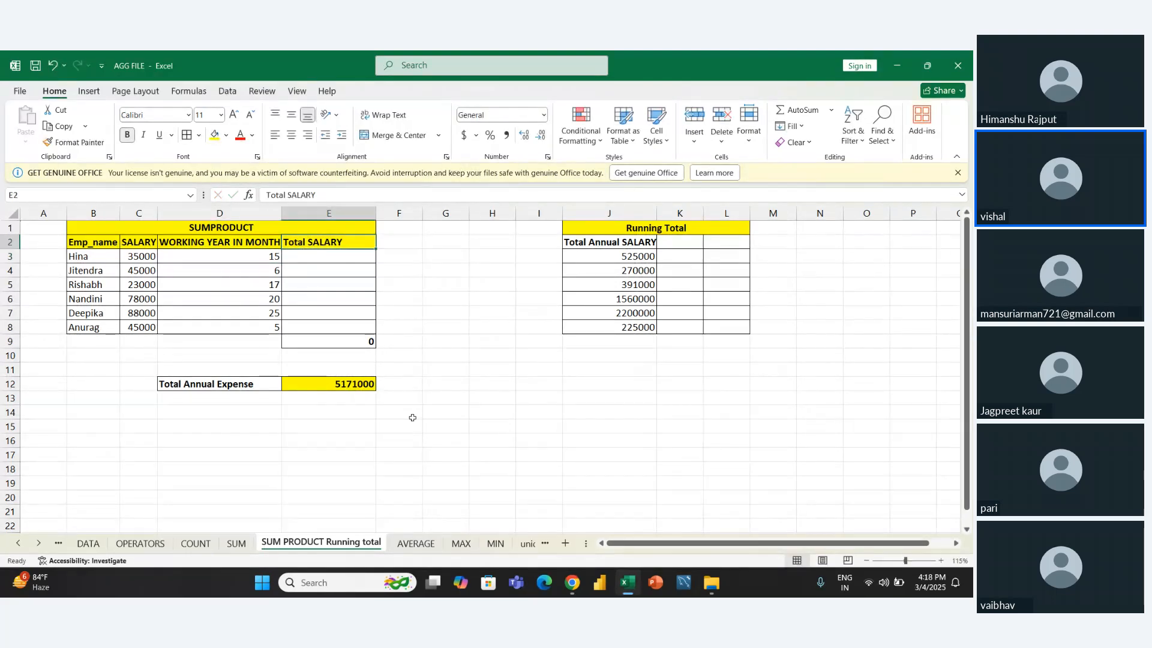
key("alt+h")
key("a")
key("c")
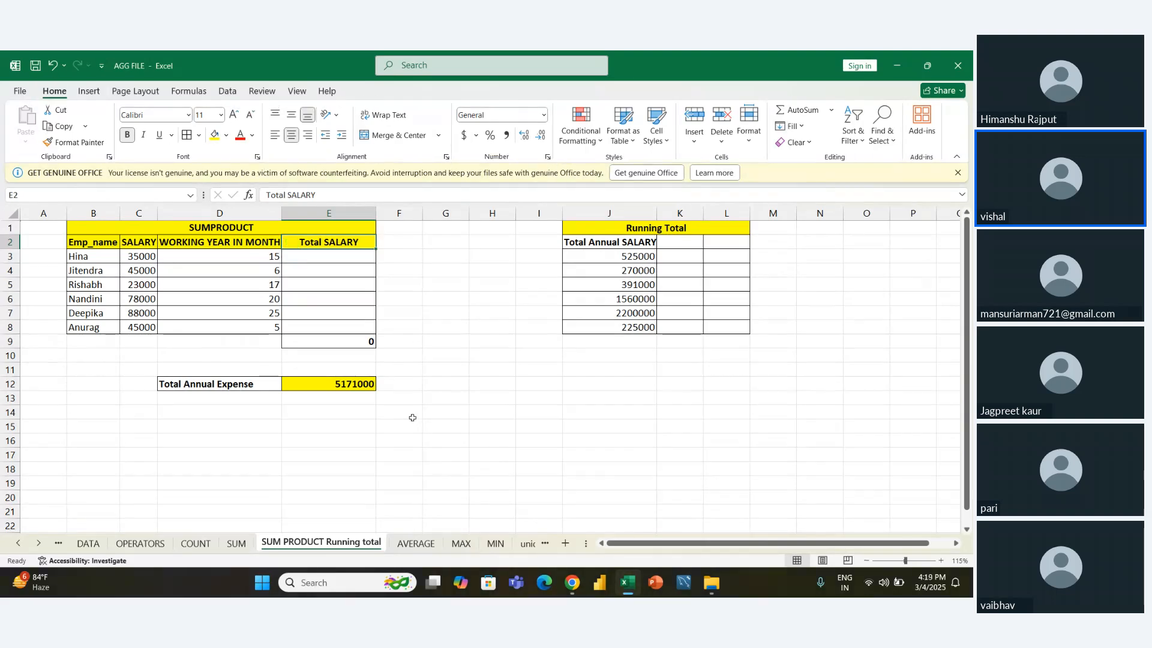
- Enter =C3*D3 in E3 to calculate the first employee's Total SALARY
key("Left")
key("Right")
key("Down")
type("=")
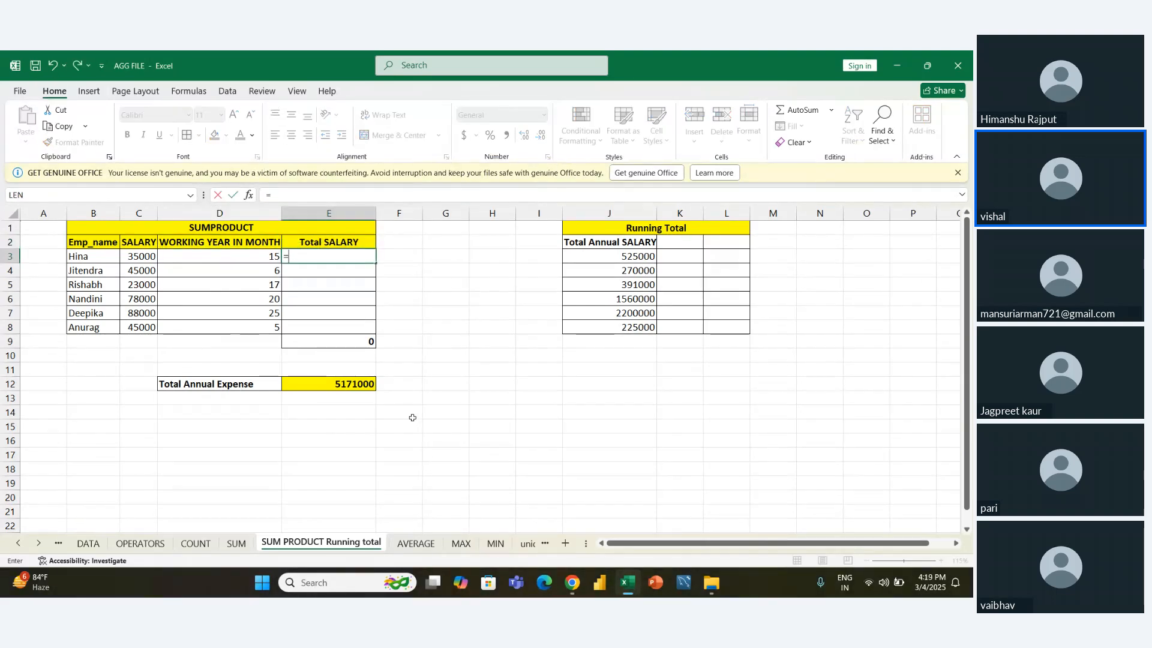
key("Left")
key("Left")
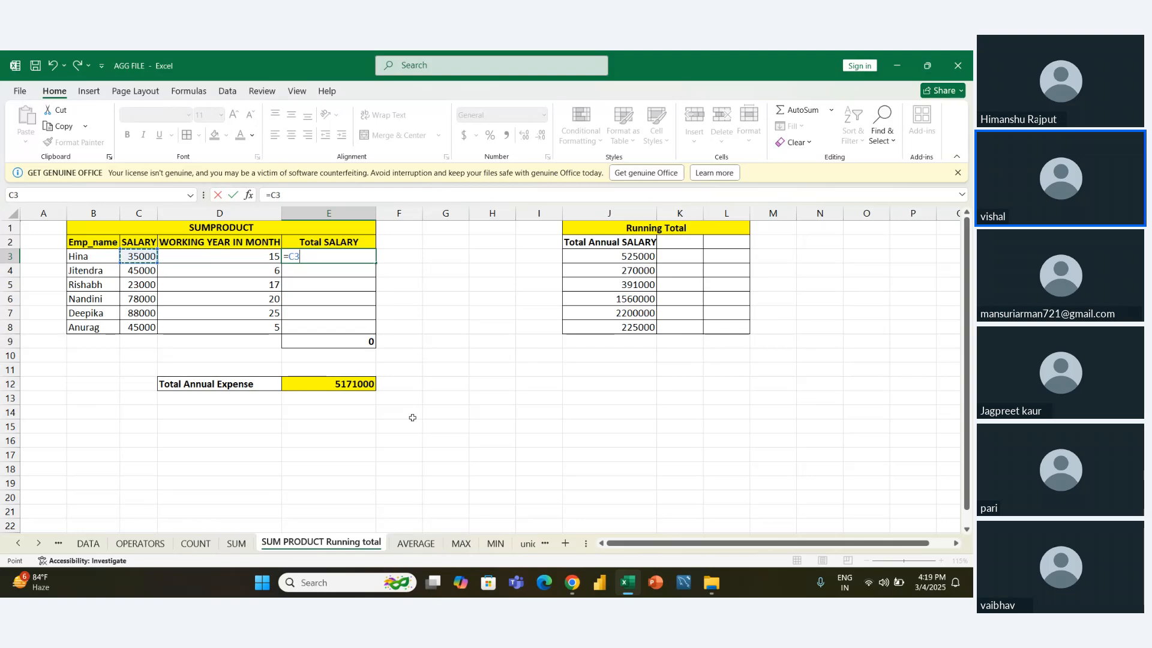
type("*")
key("Left")
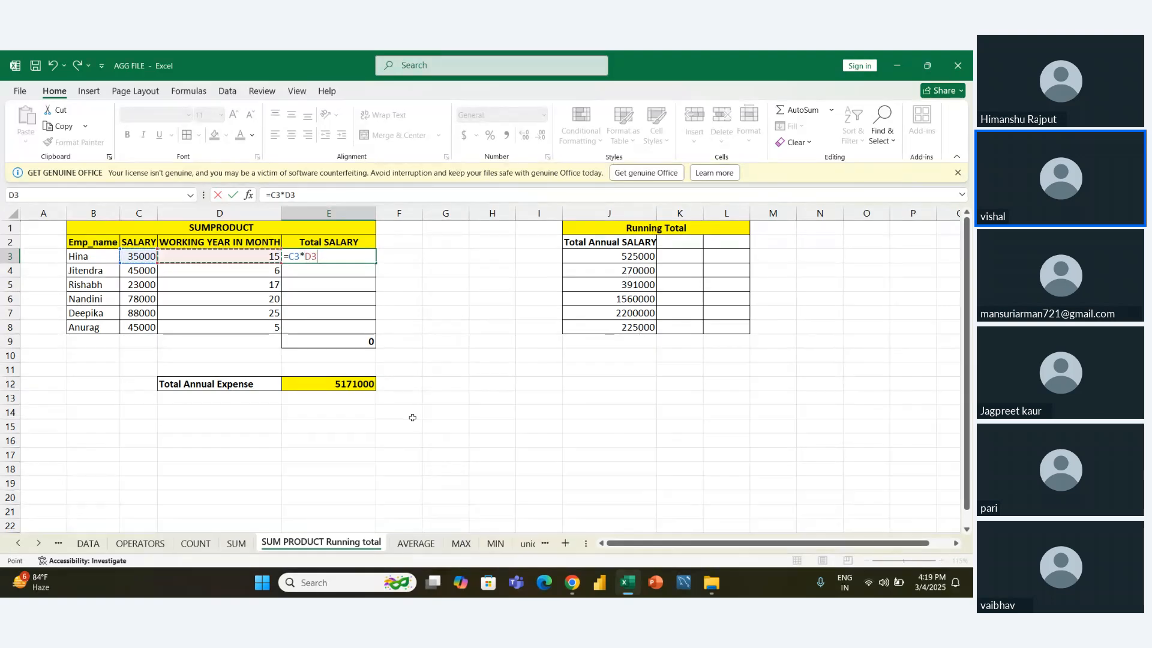
key("ctrl+Return")
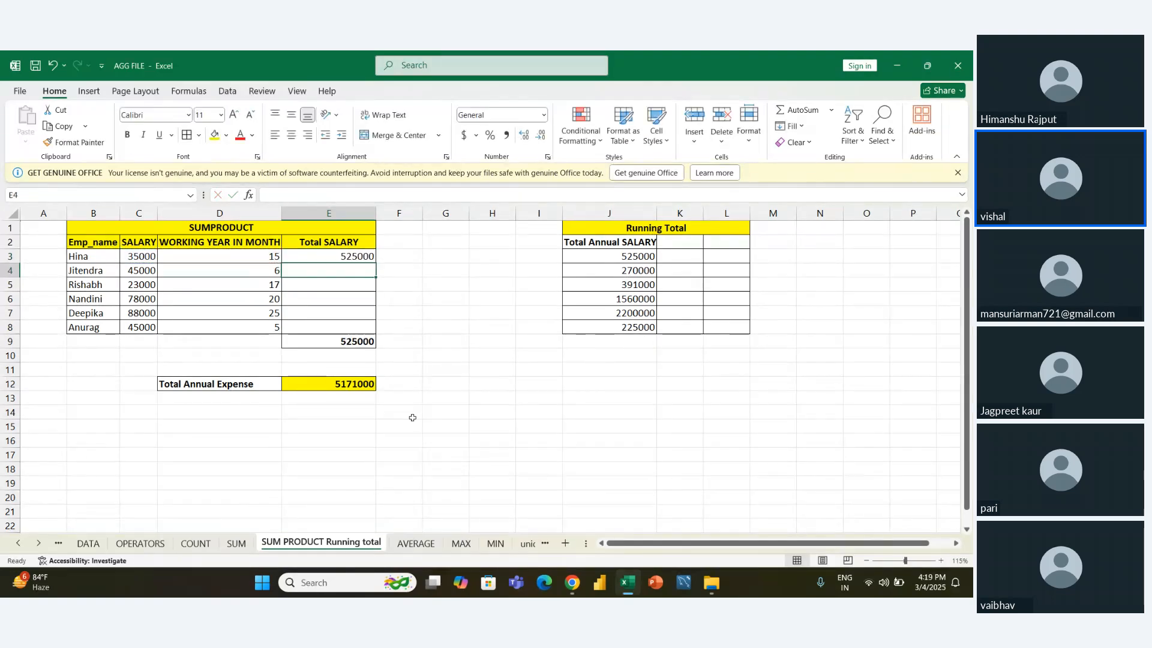
- Fill the Total SALARY formula from E3 down through E8 and check the total formula in E9
key("shift+Down")
key("shift+Down")
key("shift+Down")
key("shift+Down")
key("shift+Down")
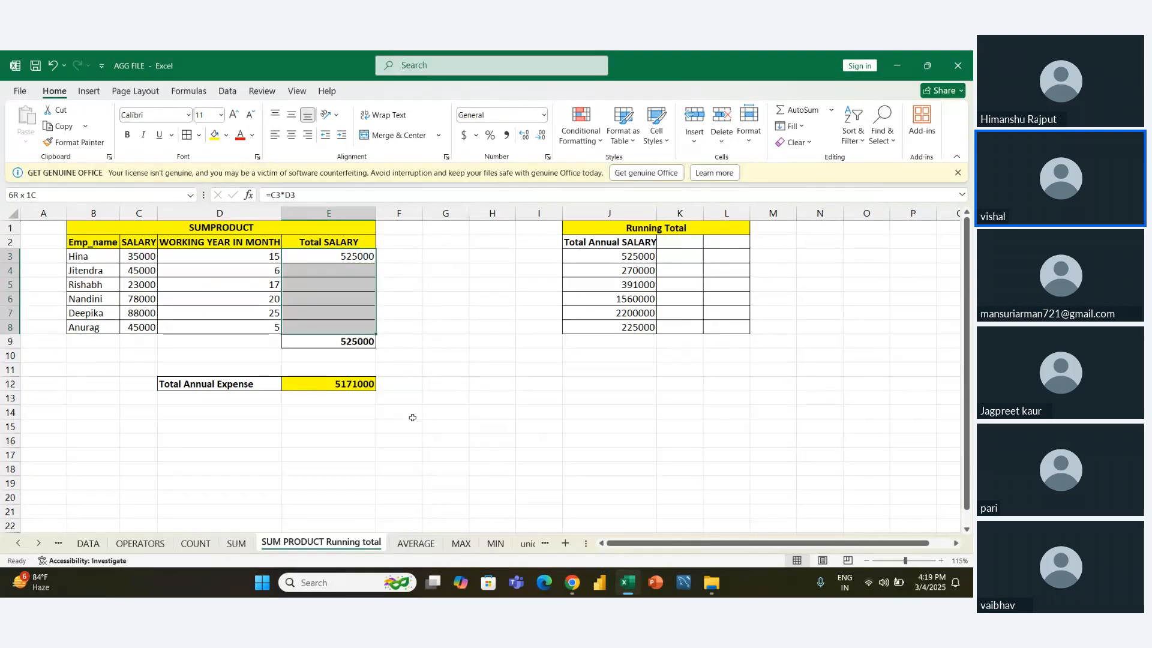
key("ctrl+d")
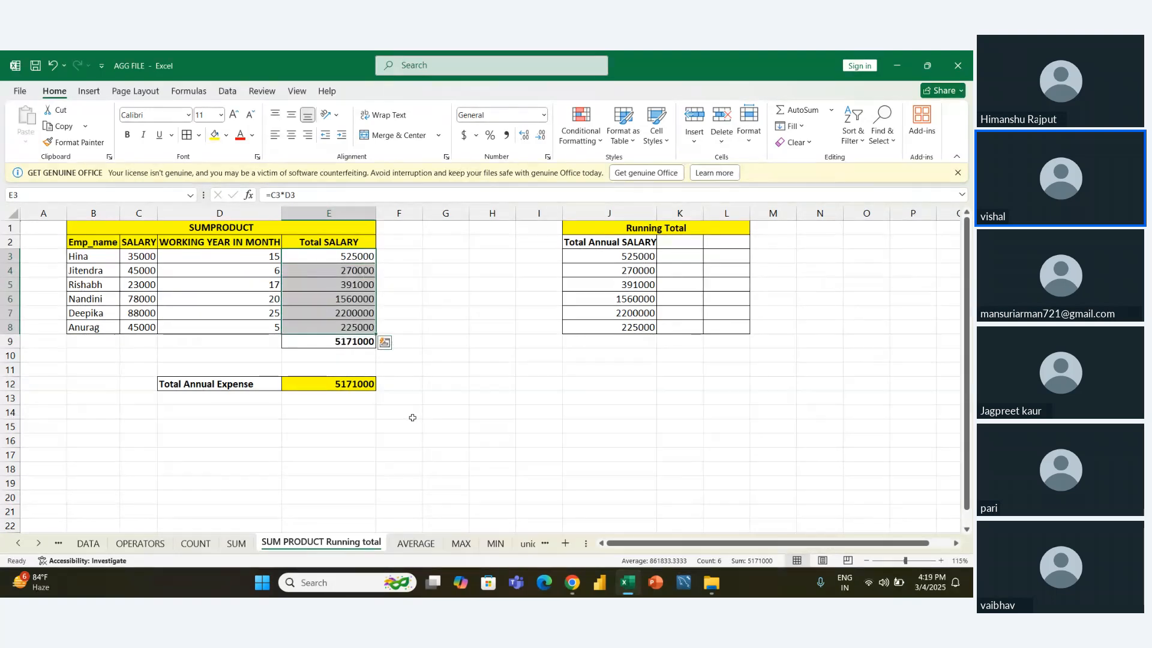
key("Down")
key("Down")
key("Down")
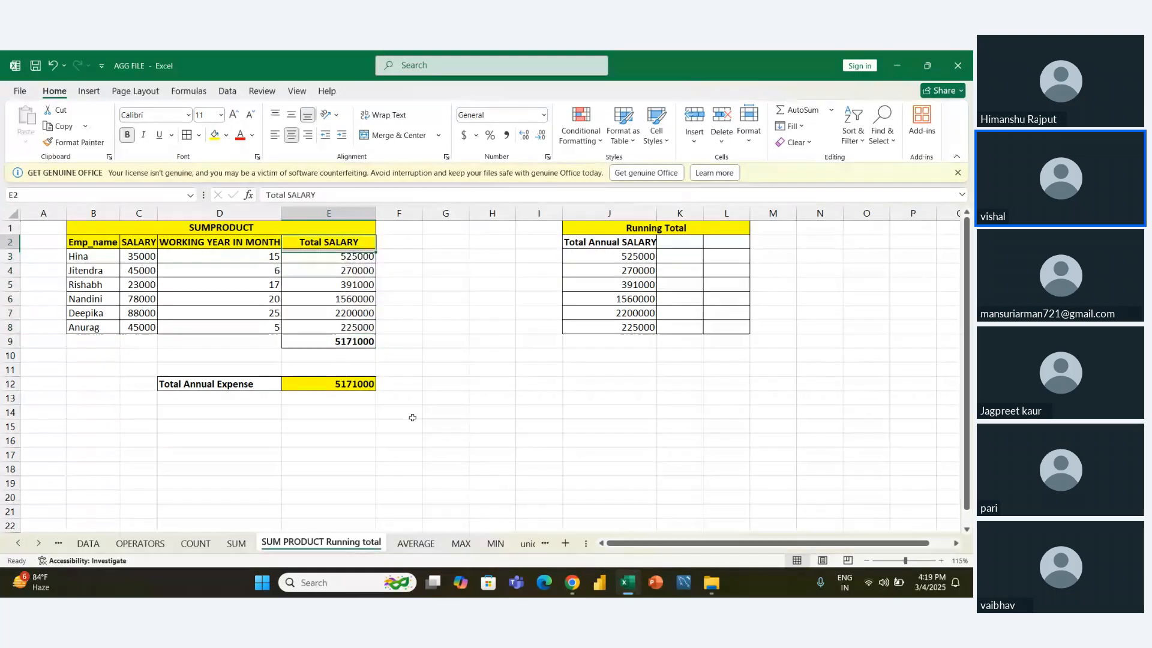
key("Down")
key("Down")
key("Down")
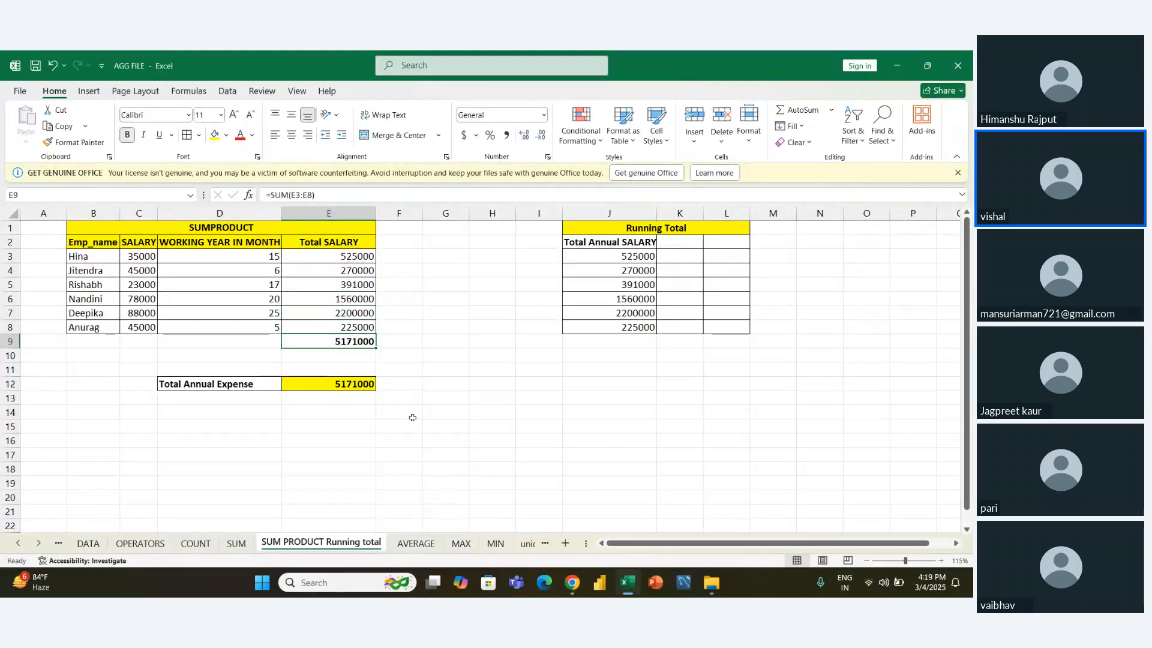
- Remove the word "Annual" from the "Total Annual Expense" label in D12
key("Left")
key("Down")
key("Down")
key("Down")
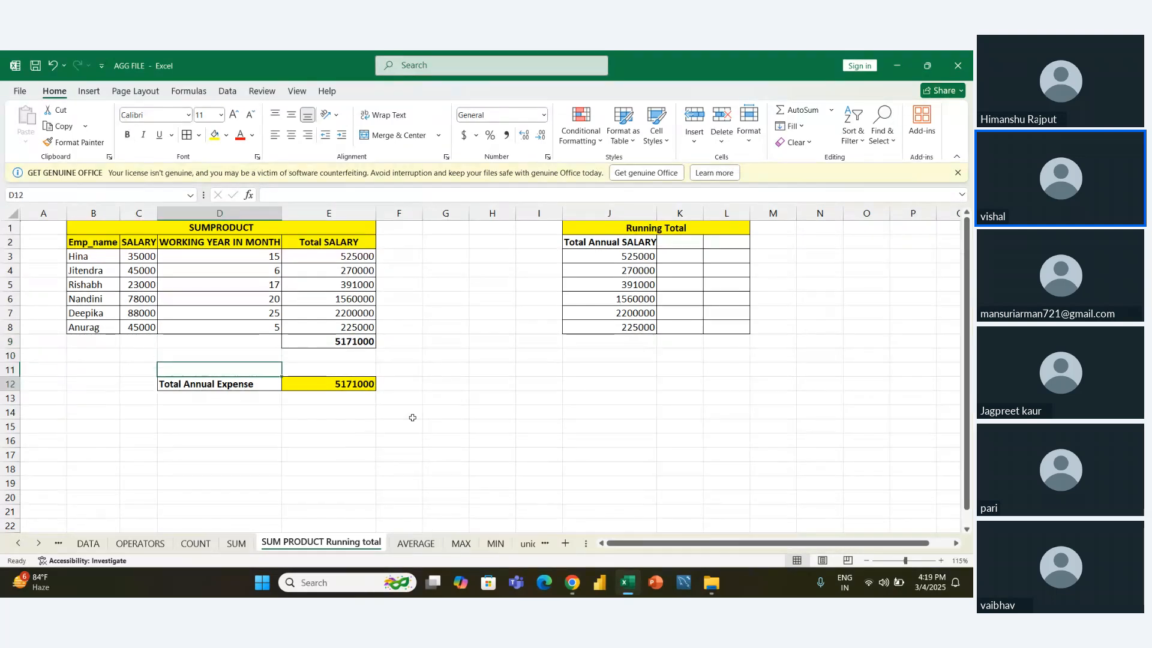
key("F2")
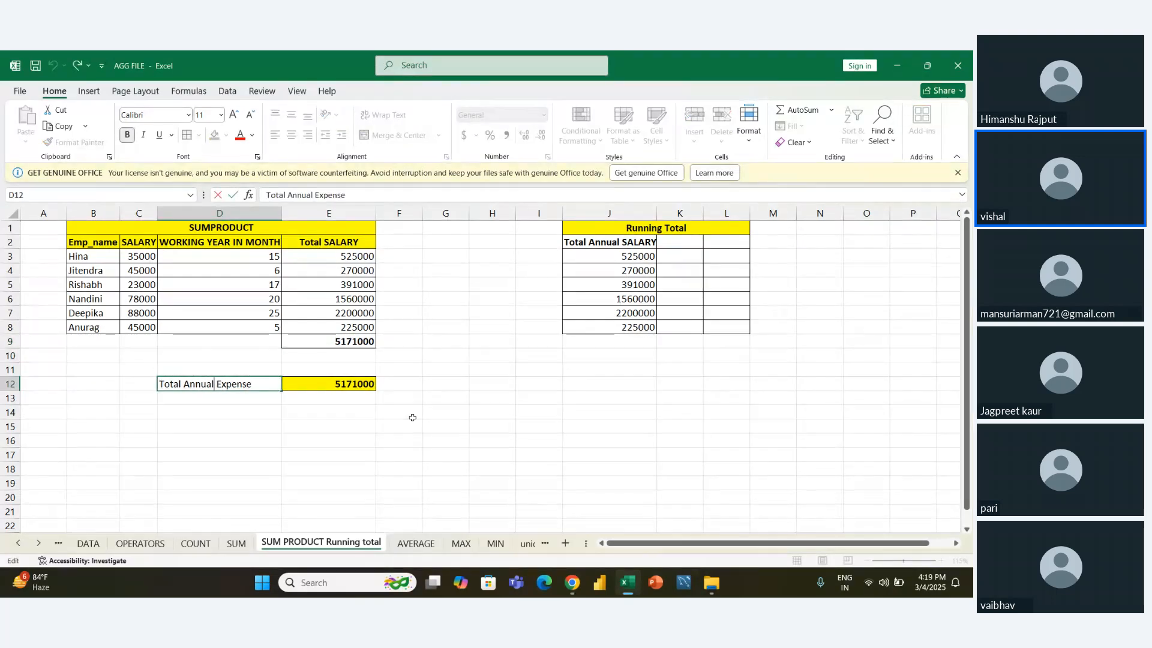
key("shift+Left")
key("shift+Left")
key("shift+Left")
key("shift+Left")
key("shift+Left")
key("shift+Left")
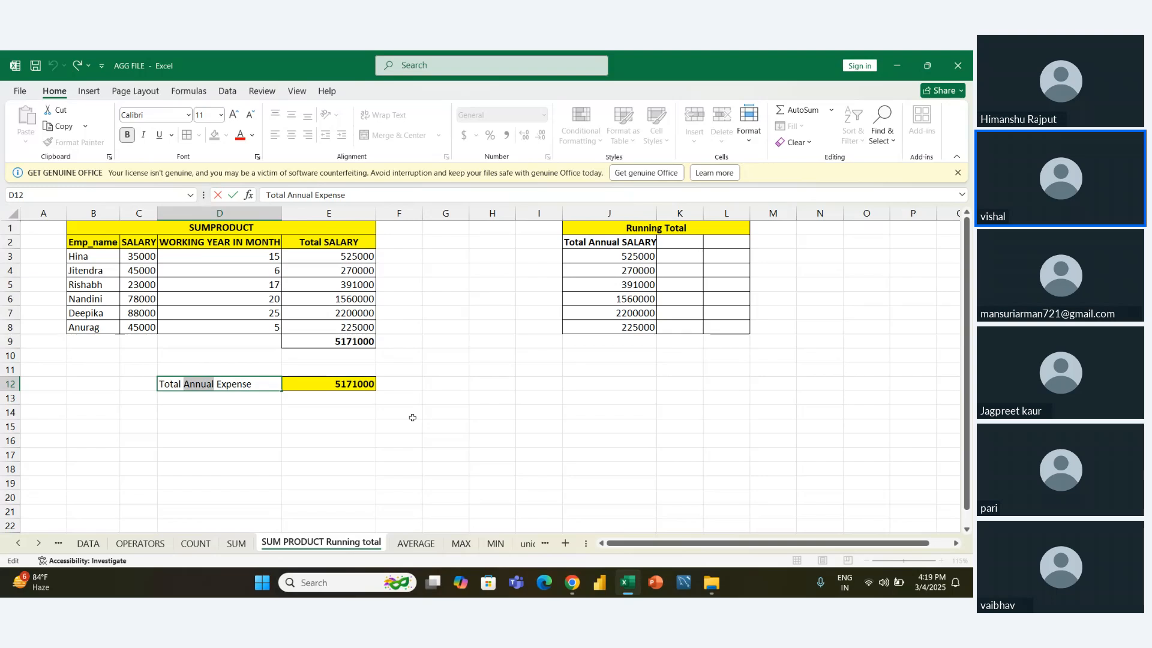
key("BackSpace")
key("Return")
key("Up")
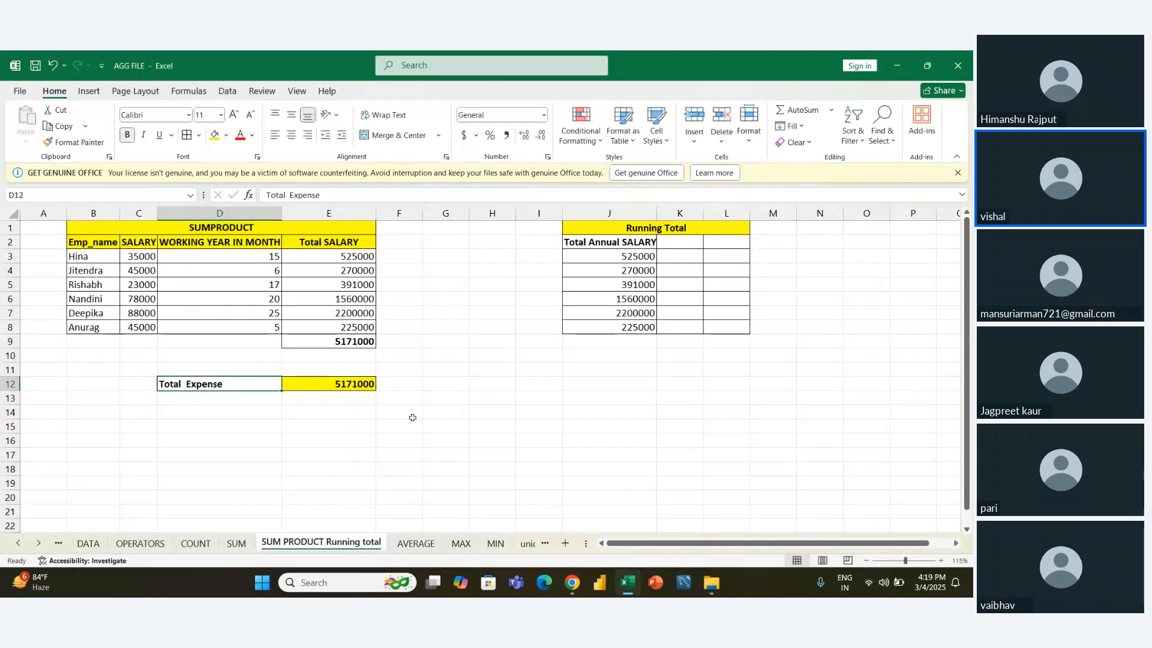
- Clear the SUMPRODUCT formula from E12 beside the expense label
key("Right")
key("Up")
key("Down")
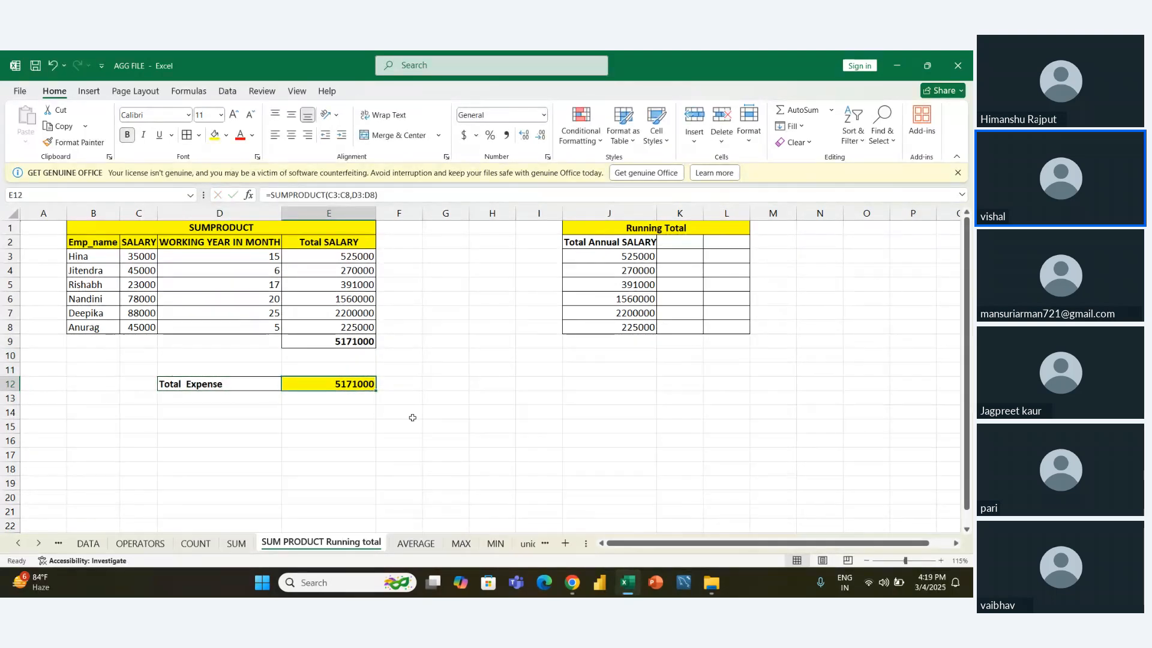
key("Delete")
- Examine the employee names, salaries, months and Total SALARY values by selecting B3:E9
key("Up")
key("Up")
key("Up")
key("shift+Up")
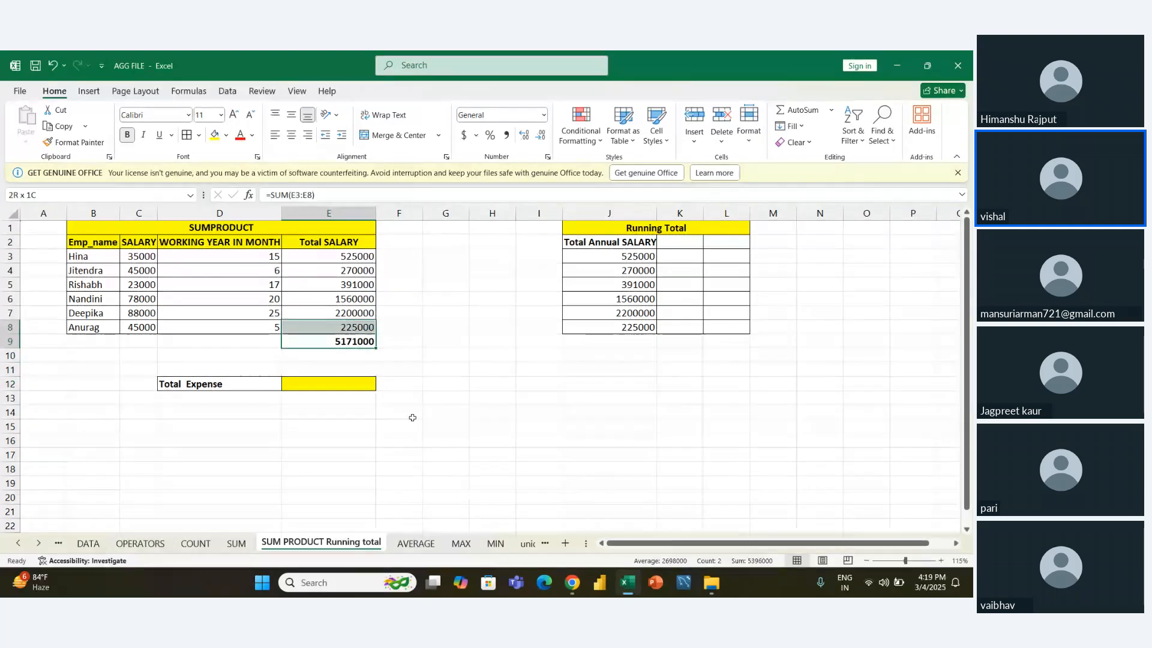
key("shift+Up")
key("shift+Up")
key("shift+Up")
key("shift+Up")
key("shift+Up")
key("shift+Left")
key("shift+Left")
key("shift+Left")
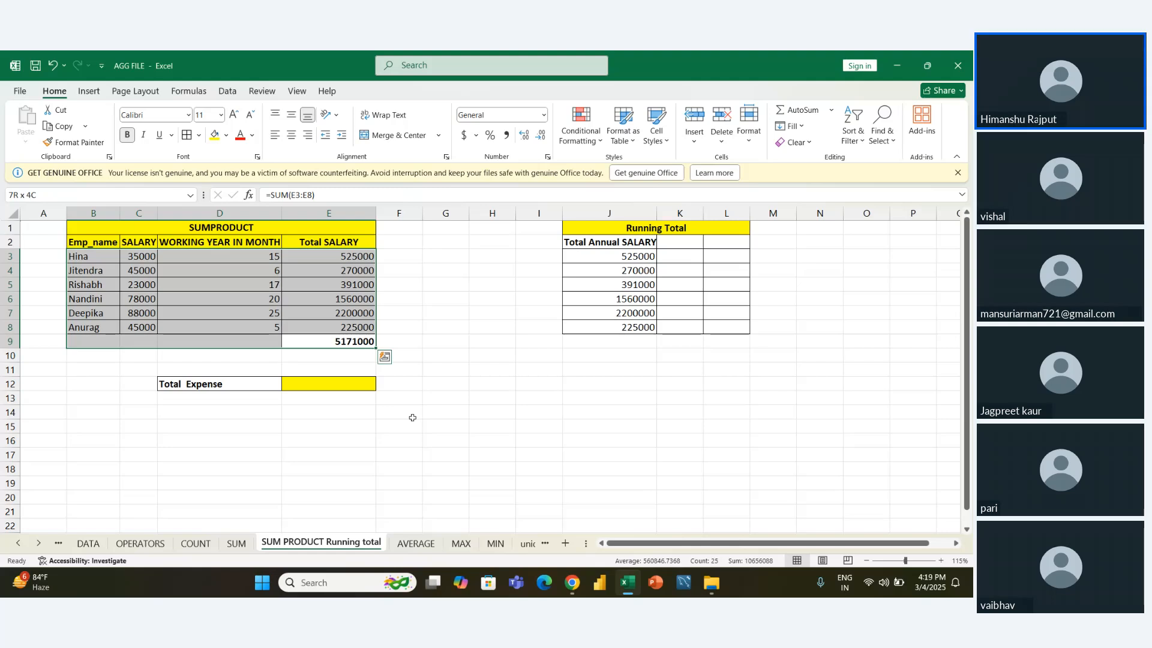
- Remove the extra space from the label in D12 so it reads "Total Expense"
key("Down")
key("Left")
key("Down")
key("Down")
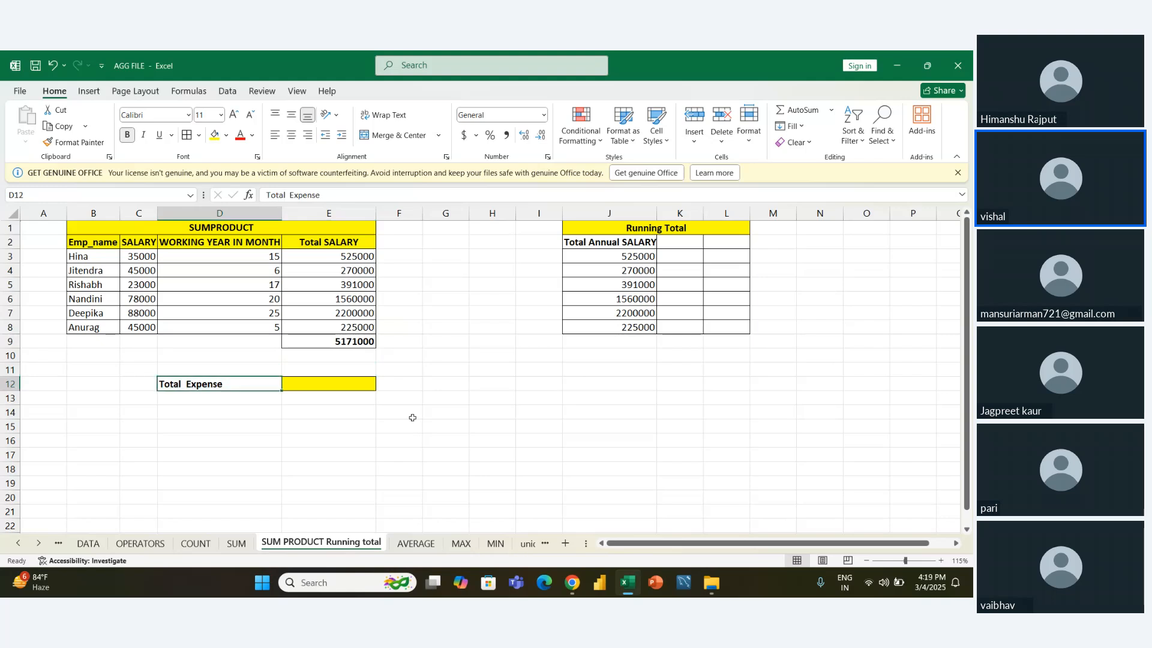
key("F2")
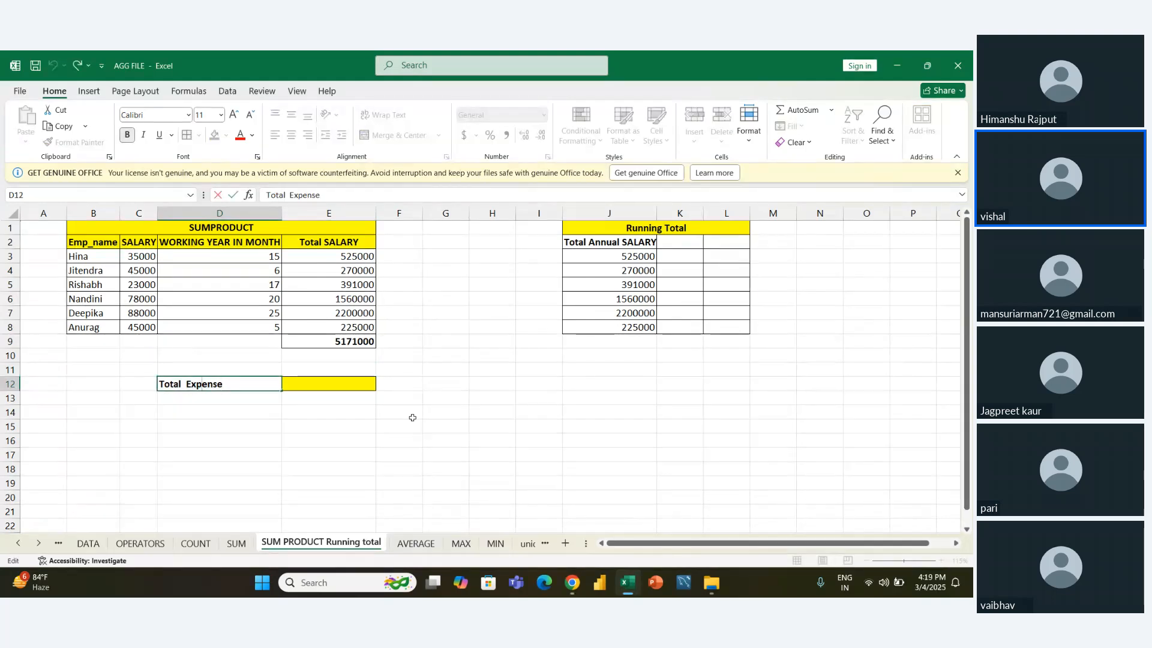
key("BackSpace")
key("Tab")
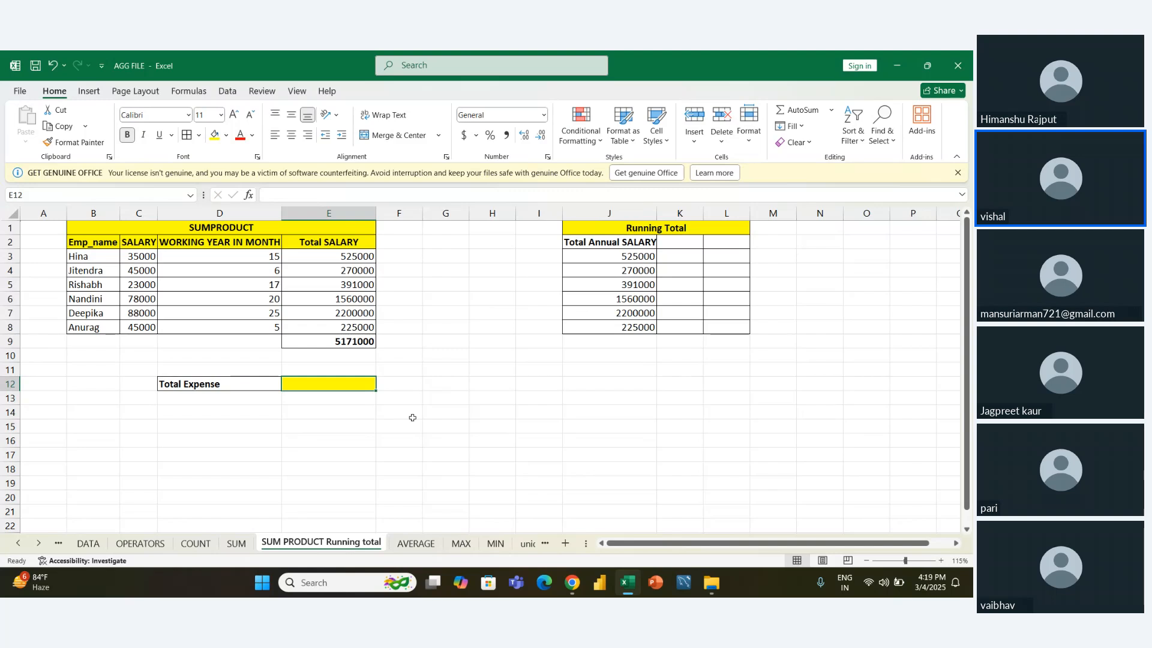
- Examine the Total SALARY formulas in E3:E8, the months value in D3 and the SUM formula in E9
key("Up")
key("Up")
key("Up")
key("Up")
key("Up")
key("Up")
key("Up")
key("Up")
key("Up")
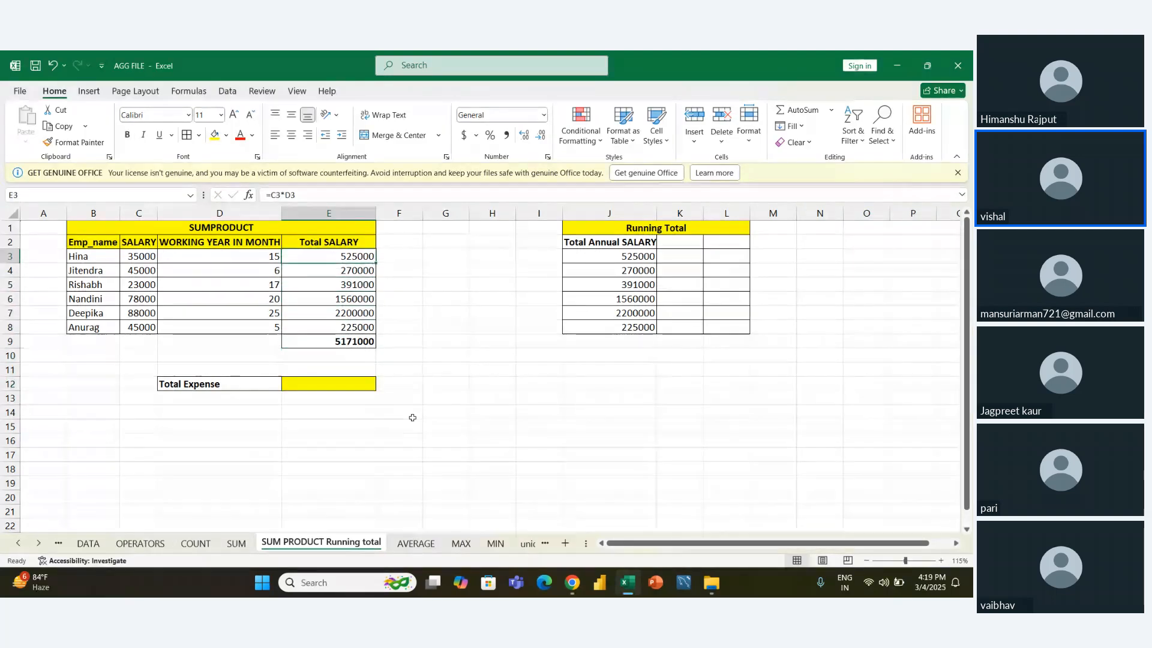
key("Left")
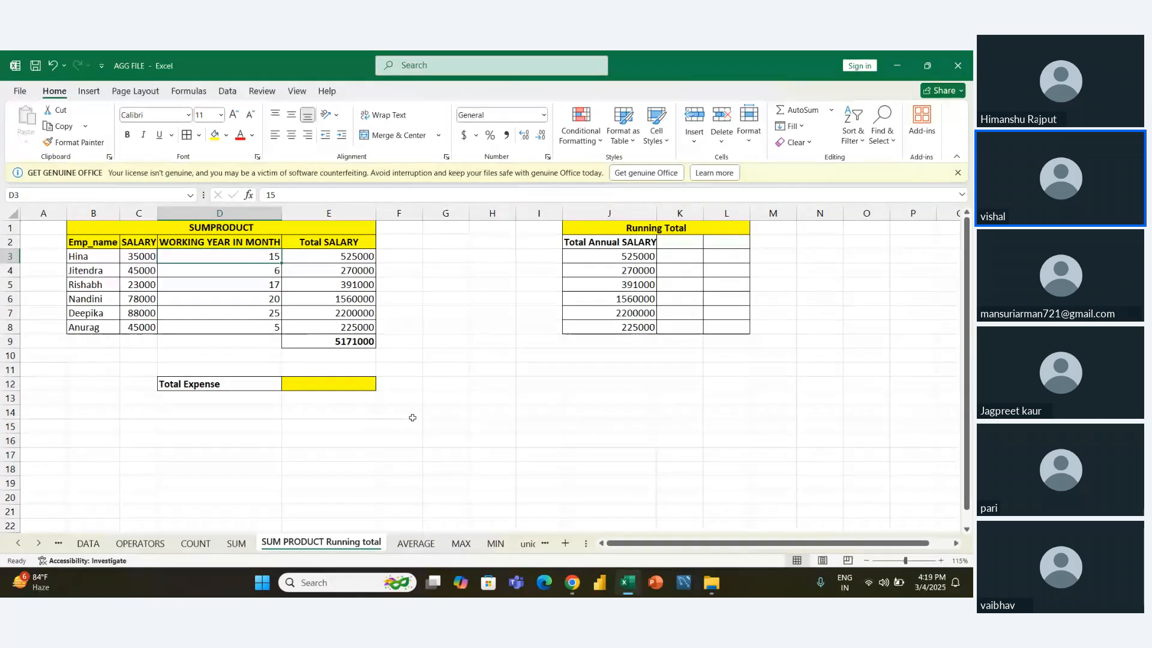
key("Right")
key("Down")
key("Down")
key("Down")
key("Down")
key("Down")
key("Down")
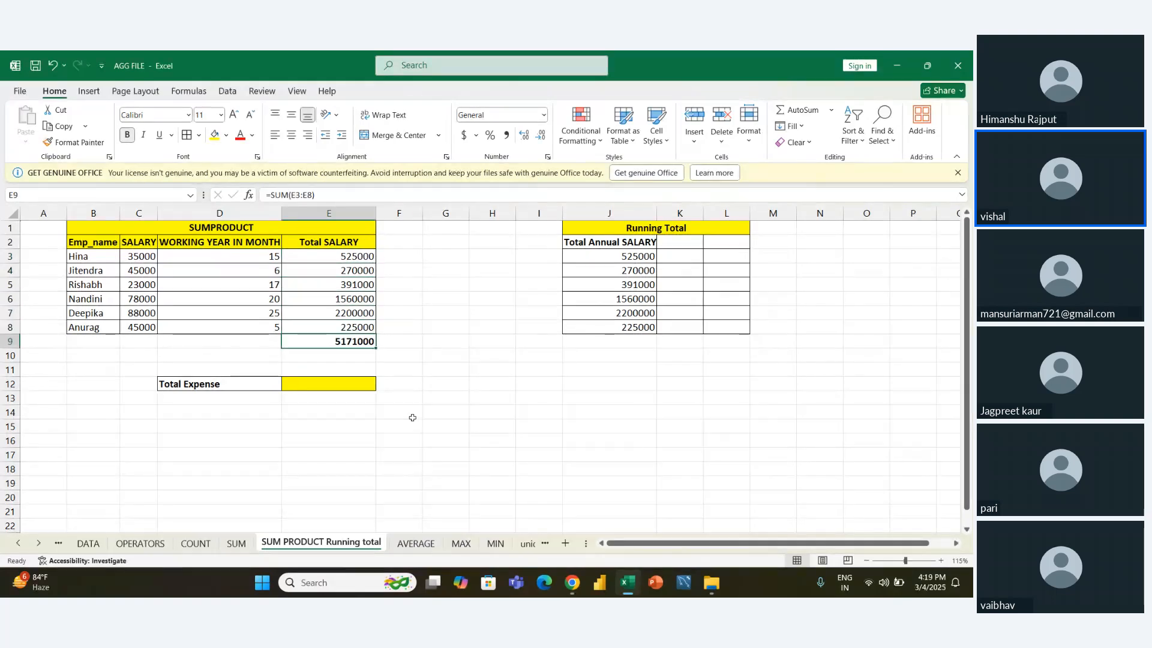
key("Up")
key("Up")
key("Up")
key("Up")
key("Up")
key("Up")
key("Down")
key("Down")
key("Down")
key("Down")
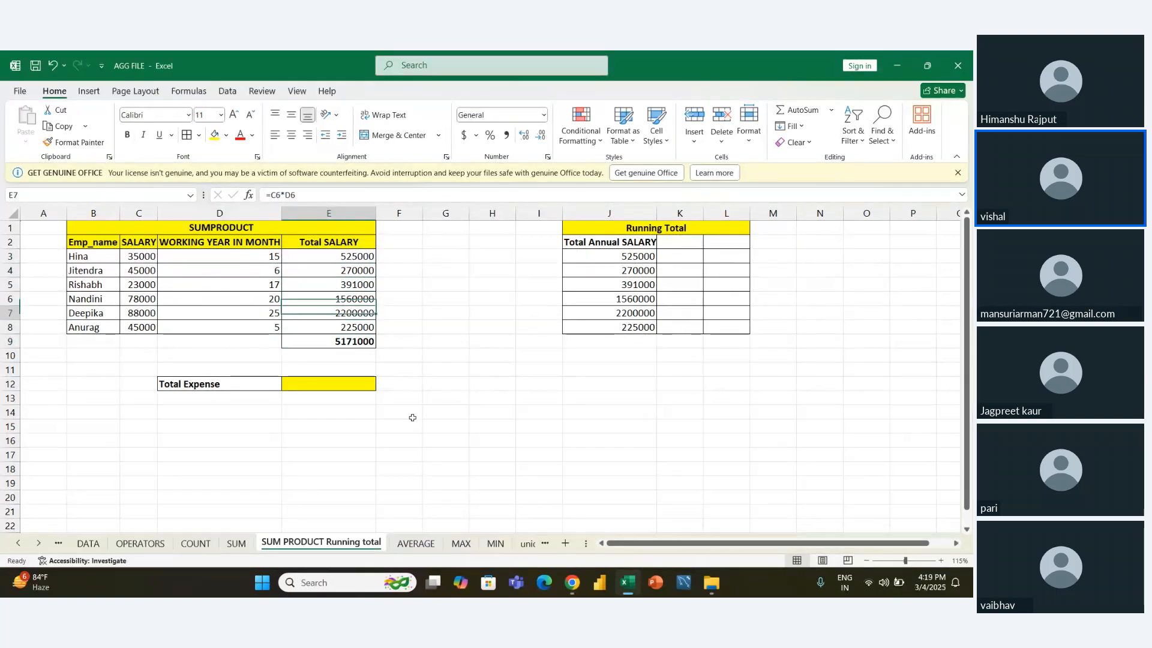
key("Down")
key("Down")
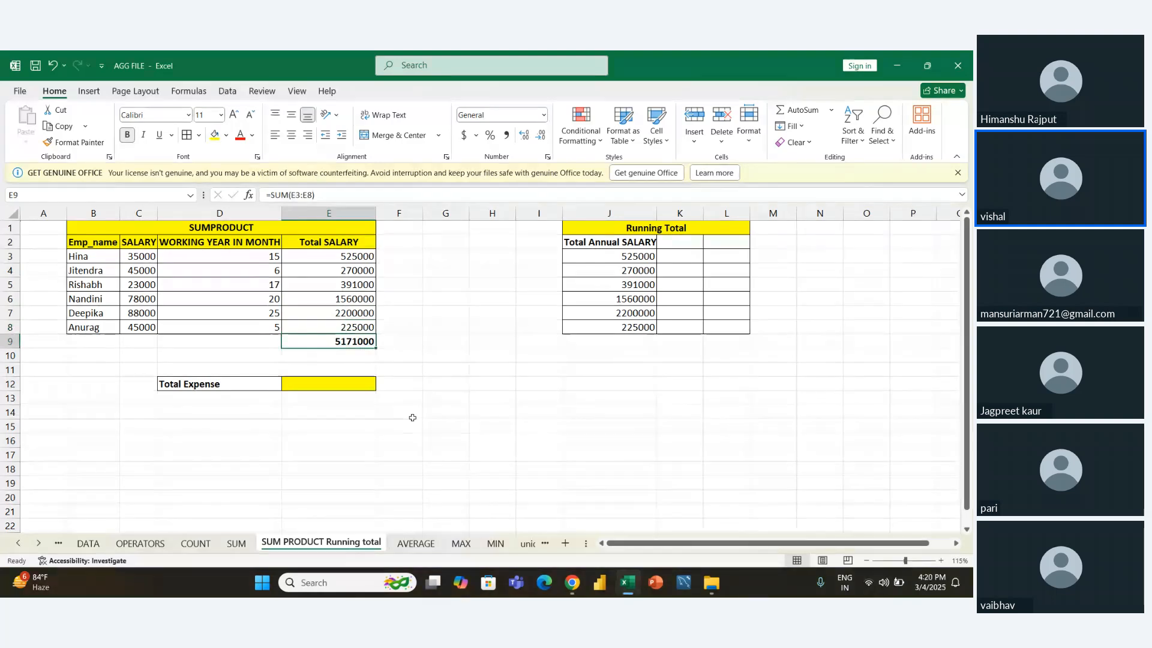
- Start a SUMPRODUCT formula in E12 with the SALARY range C3:C8 as its first array
key("Down")
key("Down")
key("Down")
key("ctrl+b")
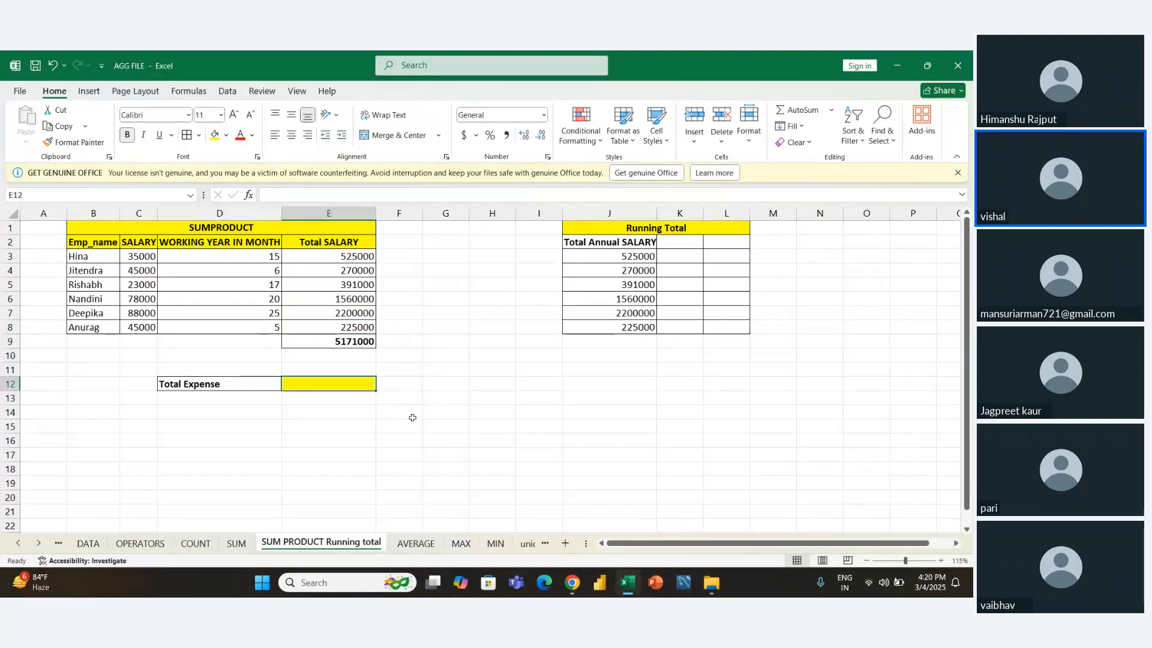
type("=SUM")
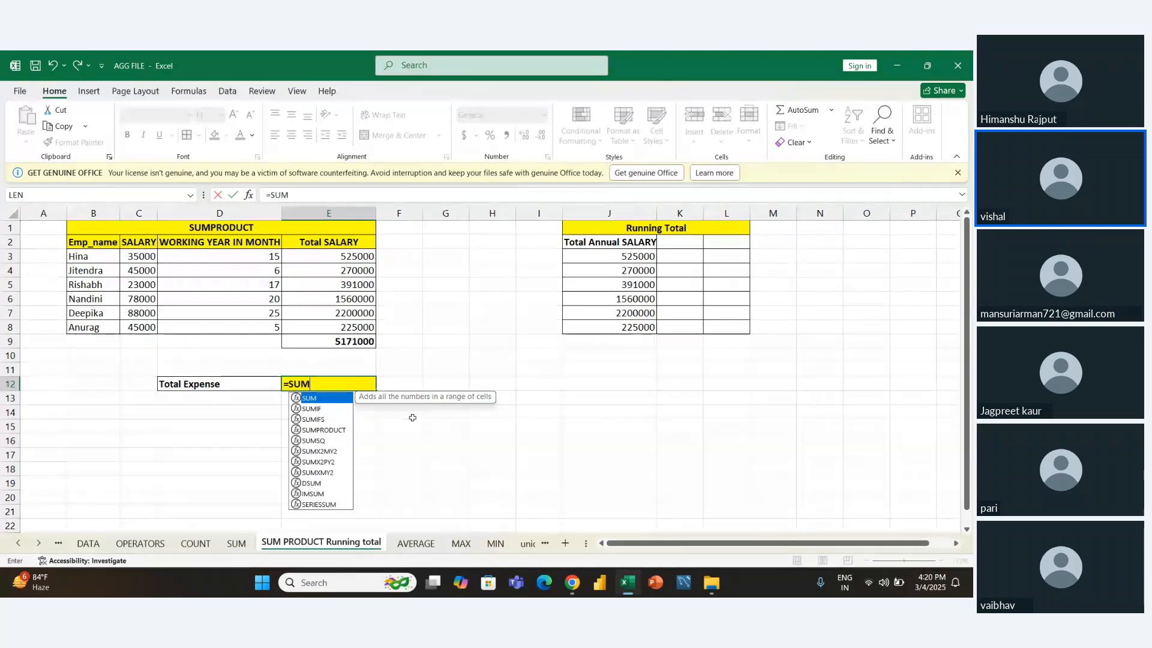
key("Down")
key("Down")
key("Down")
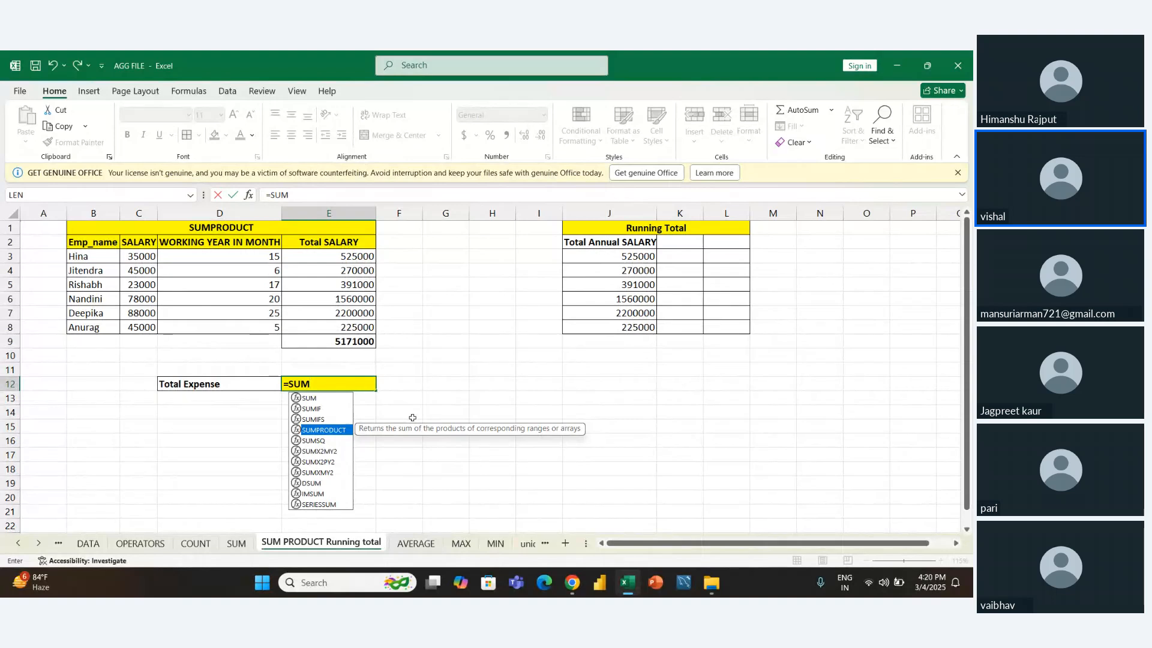
key("Tab")
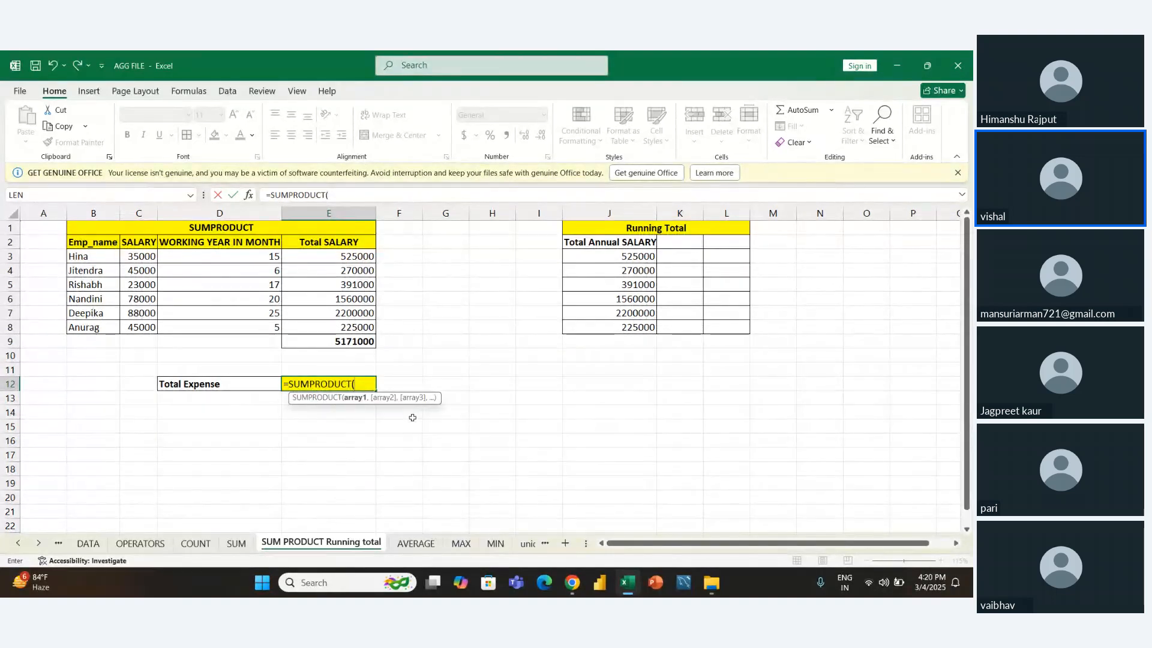
key("Left")
key("Left")
key("Up")
key("Up")
key("Up")
key("Up")
key("Up")
key("Up")
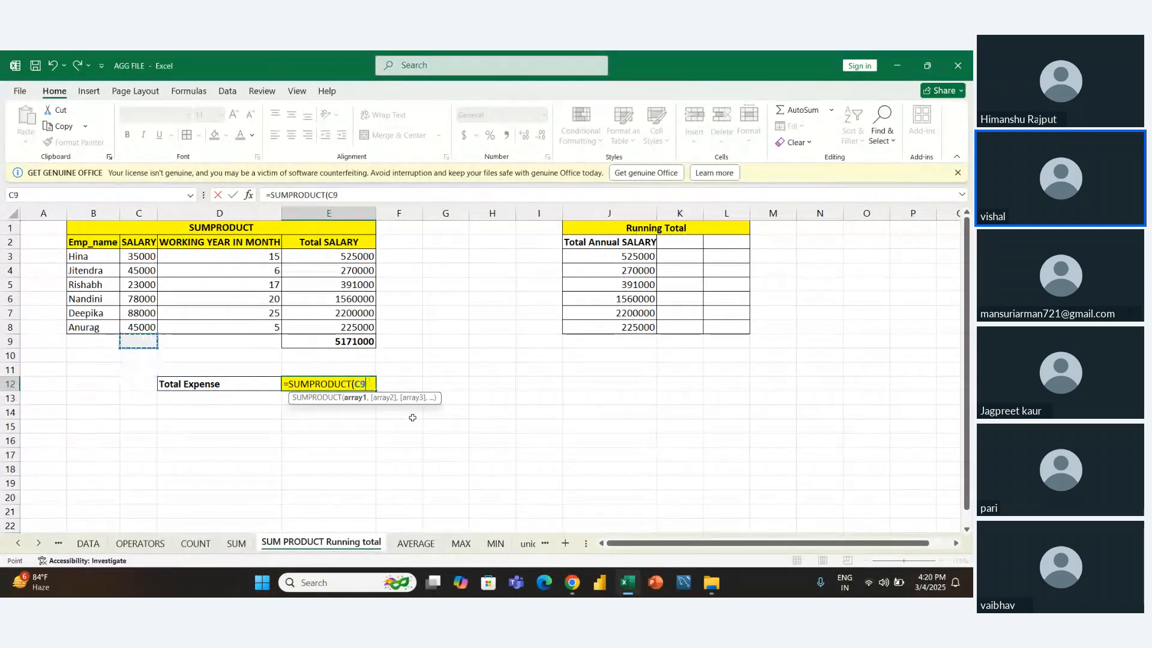
key("Up")
key("Up")
key("Up")
key("shift+Down")
key("shift+Down")
key("shift+Down")
key("shift+Down")
key("shift+Down")
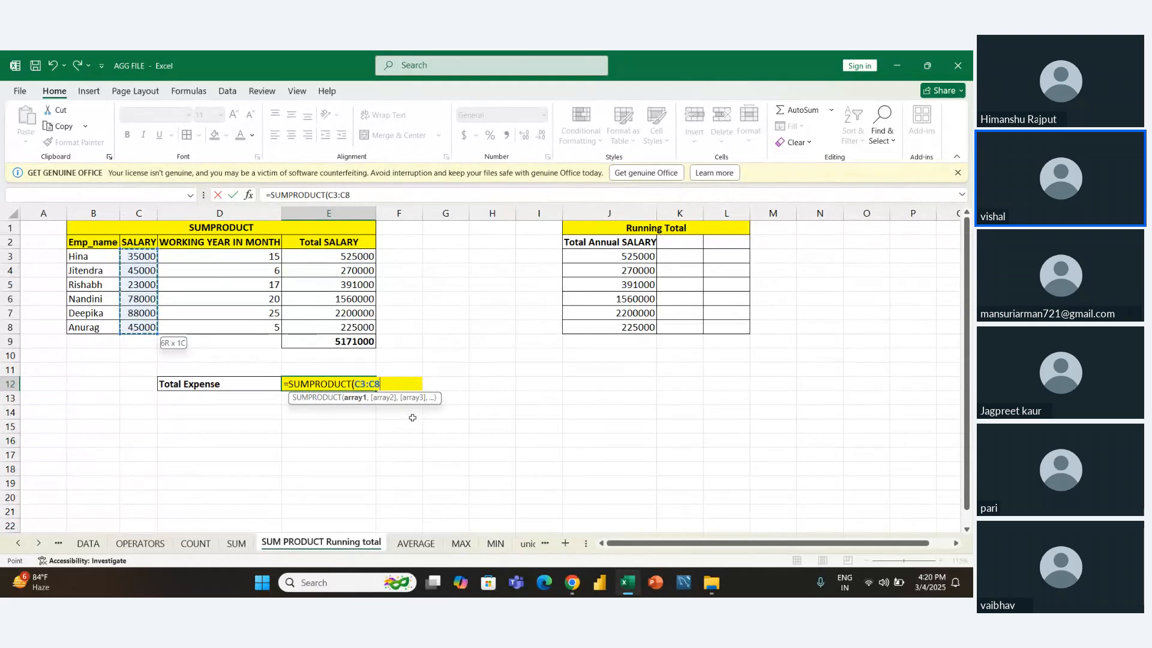
- Add the working months D3:D8 as the second array and complete =SUMPRODUCT(C3:C8,D3:D8) in E12
type(",")
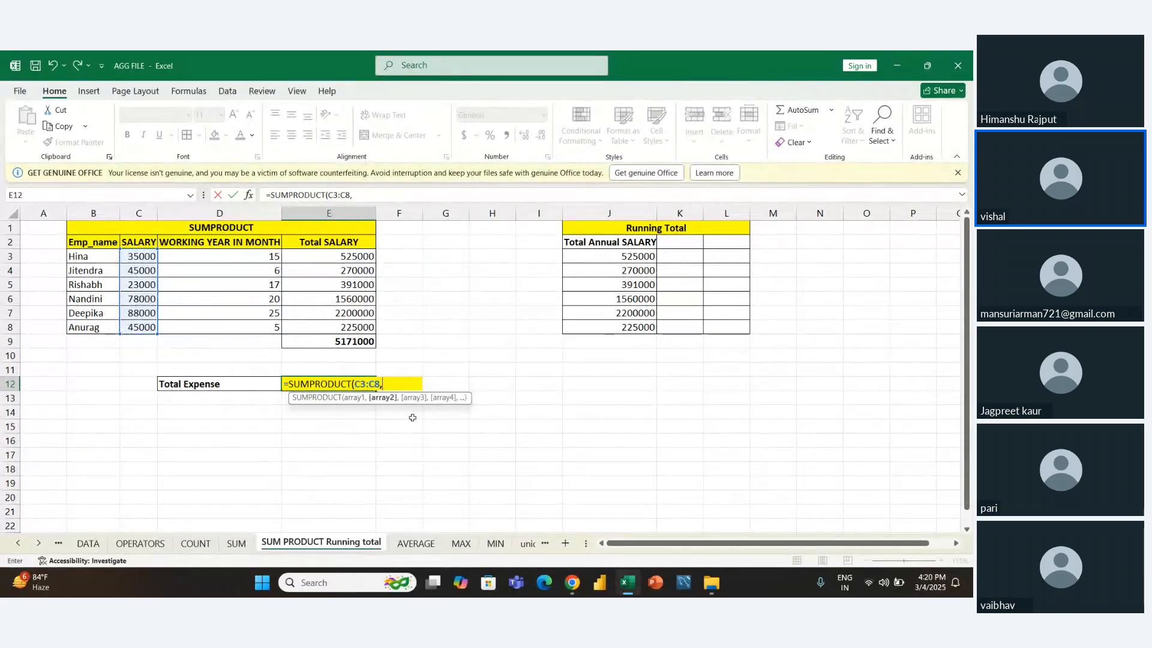
key("Left")
key("Up")
key("Up")
key("Up")
key("Up")
key("Up")
key("Up")
key("Up")
key("Up")
key("Up")
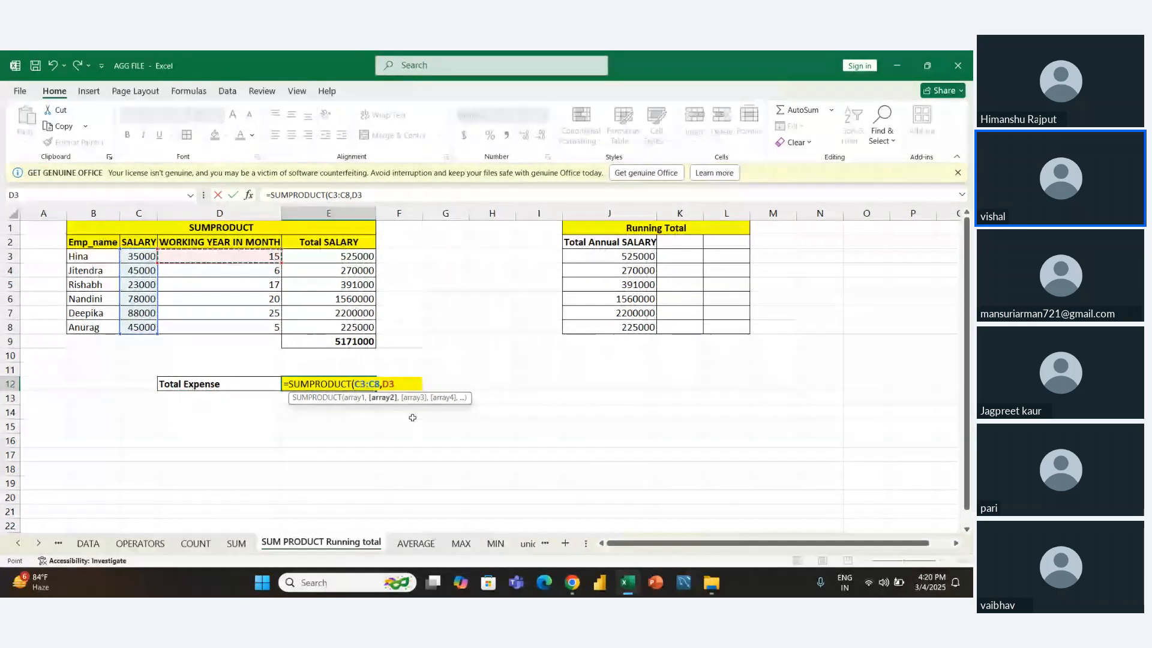
key("shift+Down")
key("shift+Down")
key("shift+Down")
key("shift+Down")
key("shift+Down")
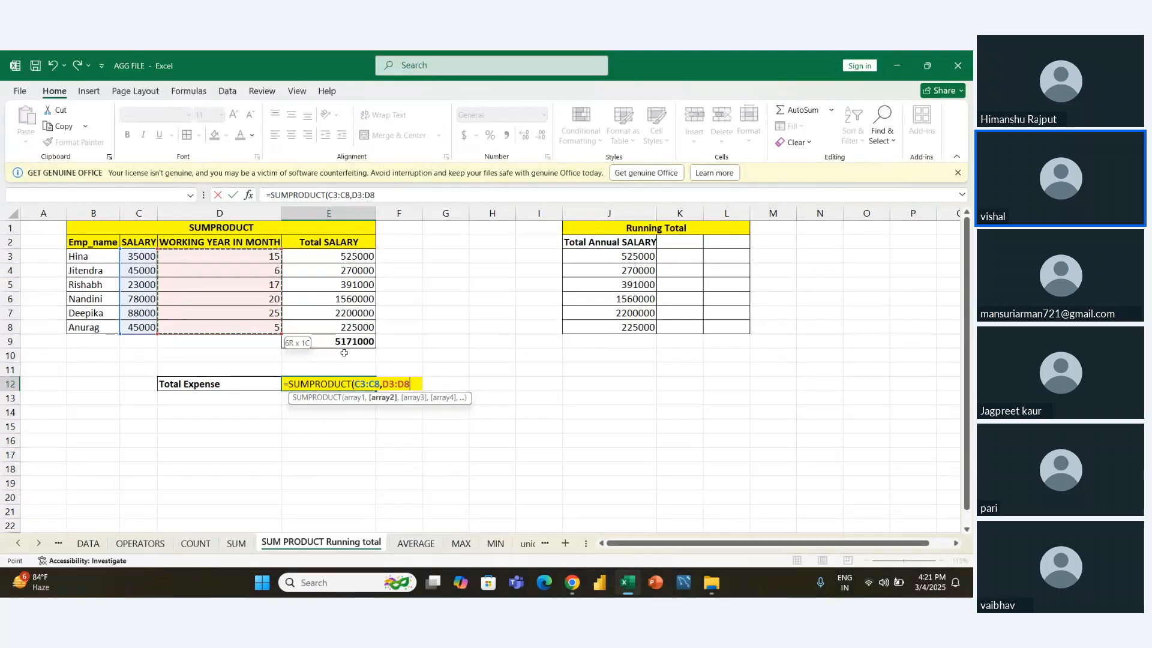
type(")")
key("ctrl+Return")
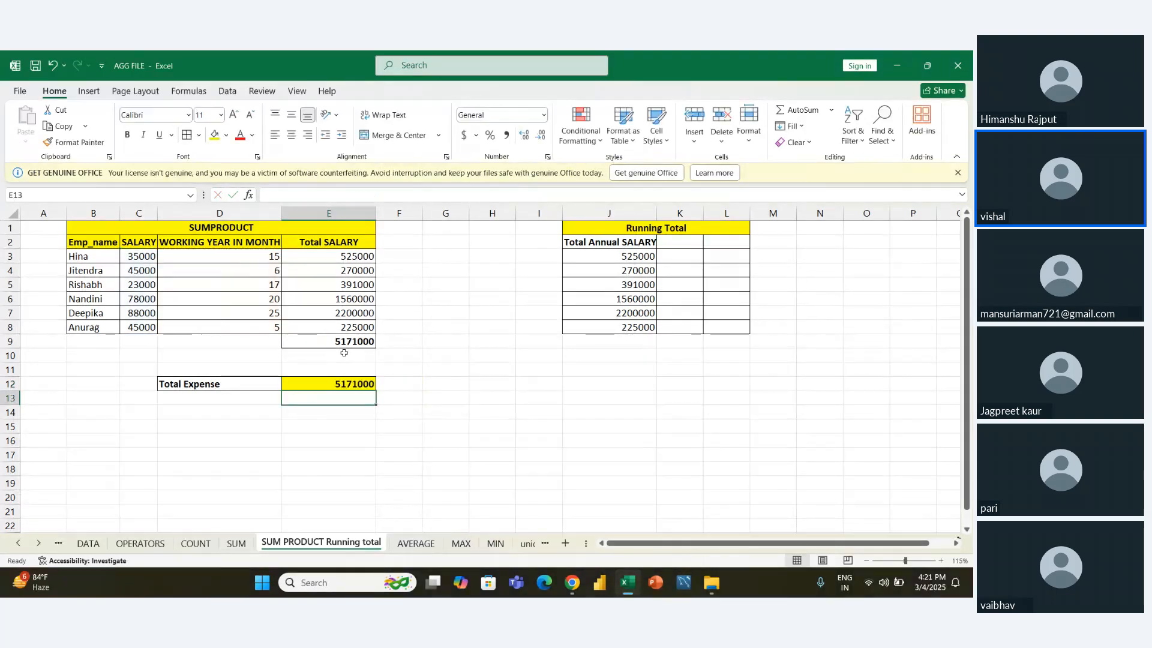
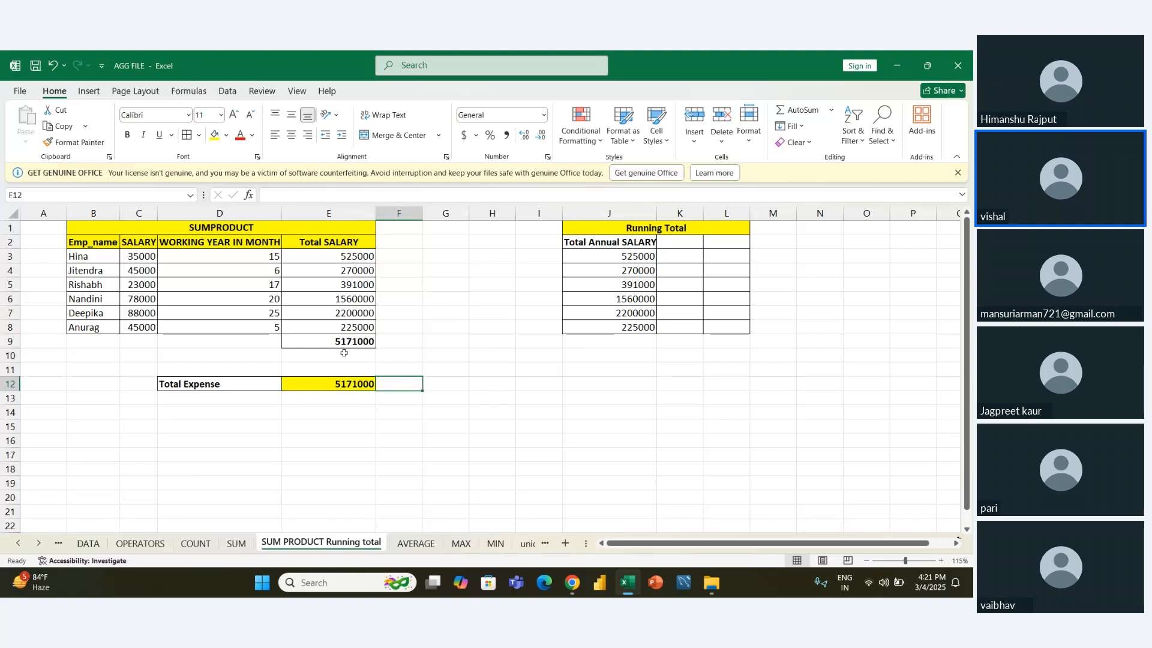
- Compare the SUMPRODUCT formula in E12 with the Total SALARY formula in E8 and the sum in E9
key("Left")
key("Right")
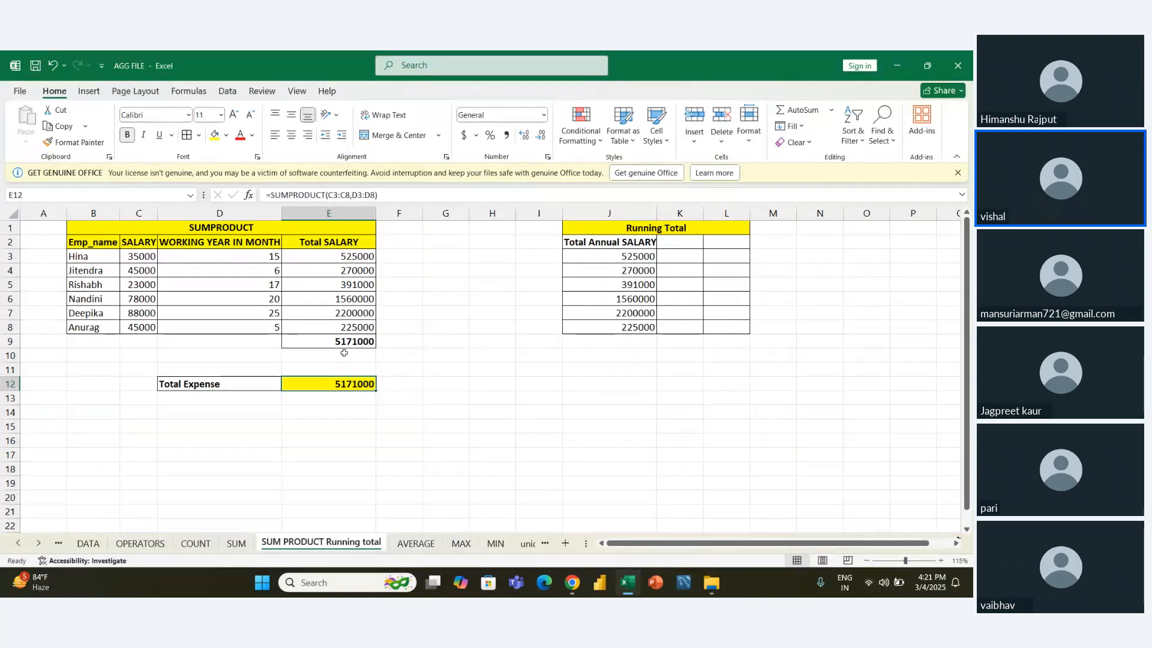
key("Right")
key("Right")
key("Right")
key("Left")
key("Left")
key("Left")
key("Right")
key("Left")
key("Up")
key("Up")
key("Up")
key("Up")
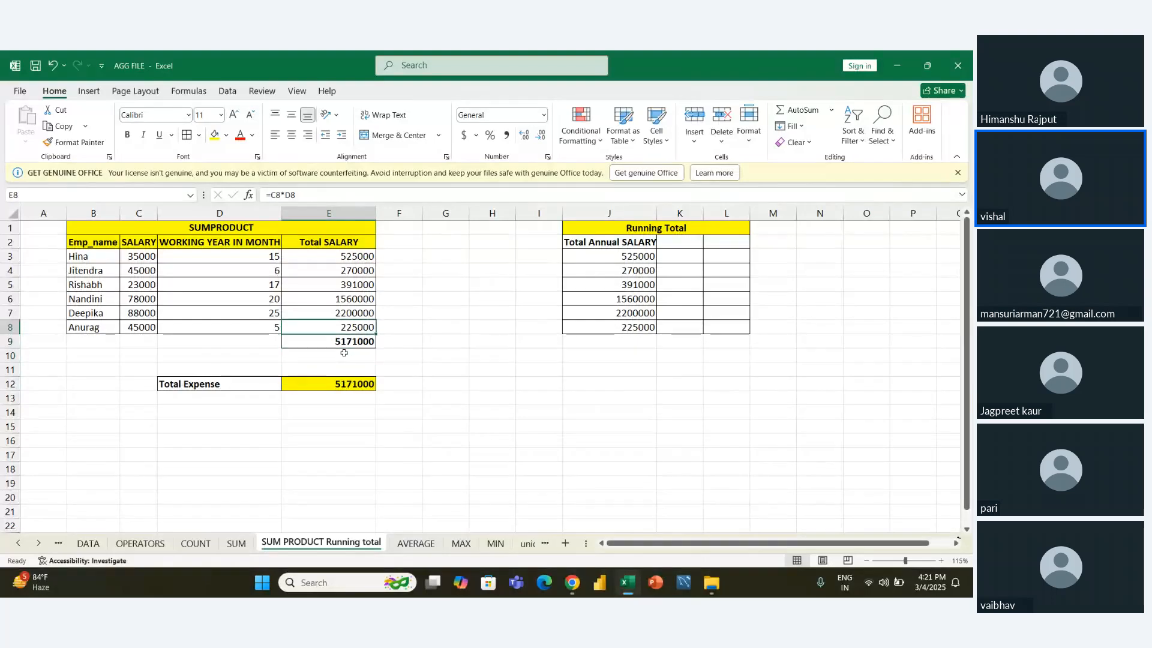
key("Down")
key("Down")
key("Down")
key("Down")
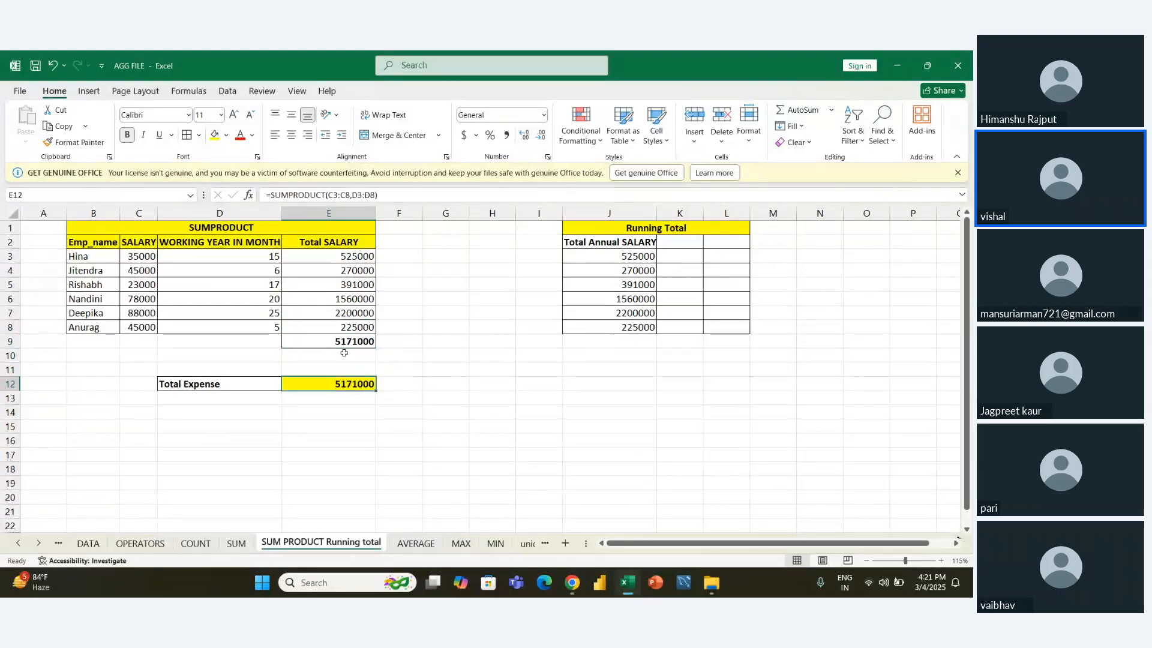
- Start the running total in K3 with the formula =J3, referencing the first Total Annual SALARY value
key("Right")
key("Right")
key("Right")
key("Right")
key("Right")
key("Right")
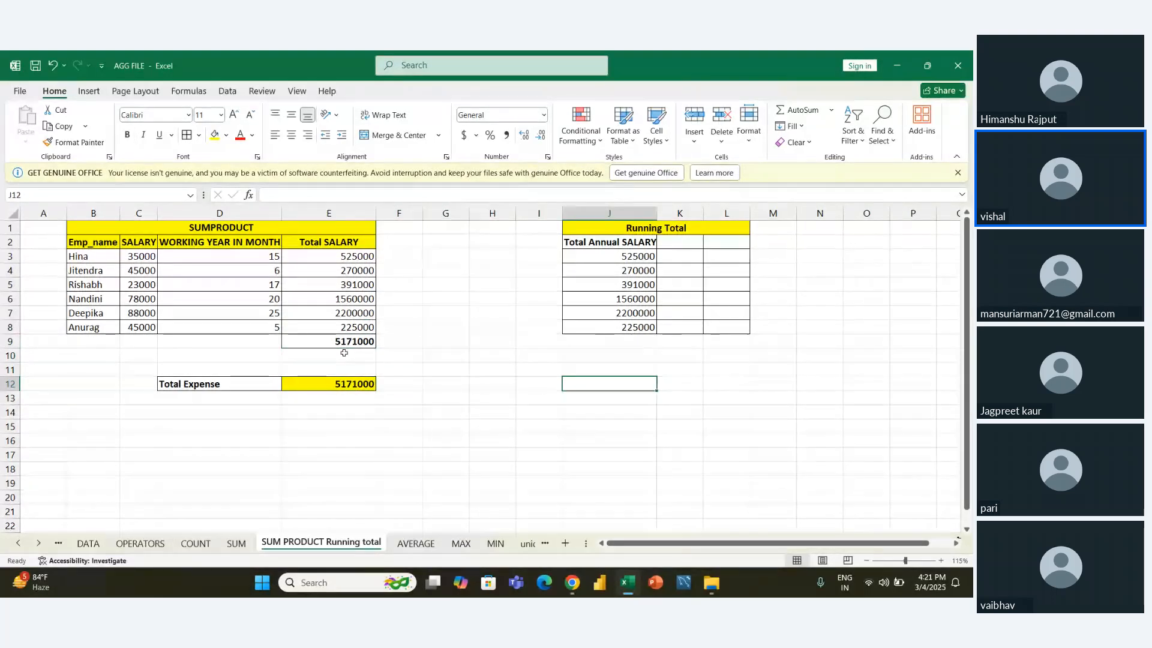
key("Up")
key("Up")
key("Up")
key("Up")
key("Up")
key("Up")
key("Up")
key("Up")
key("Up")
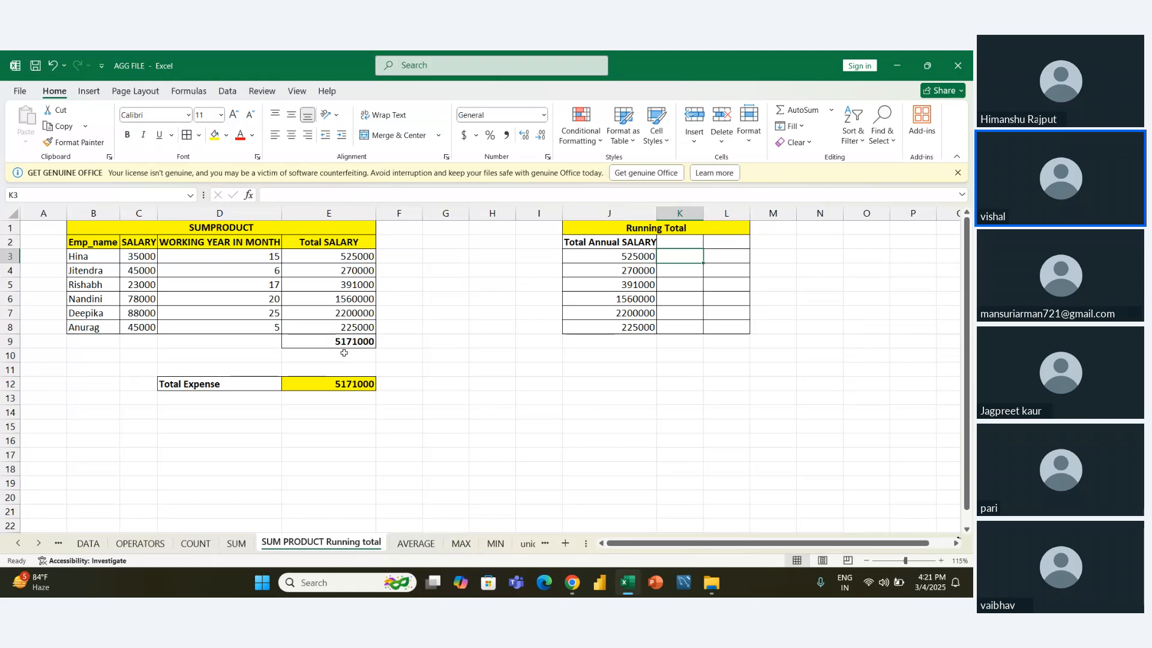
type("=")
key("Left")
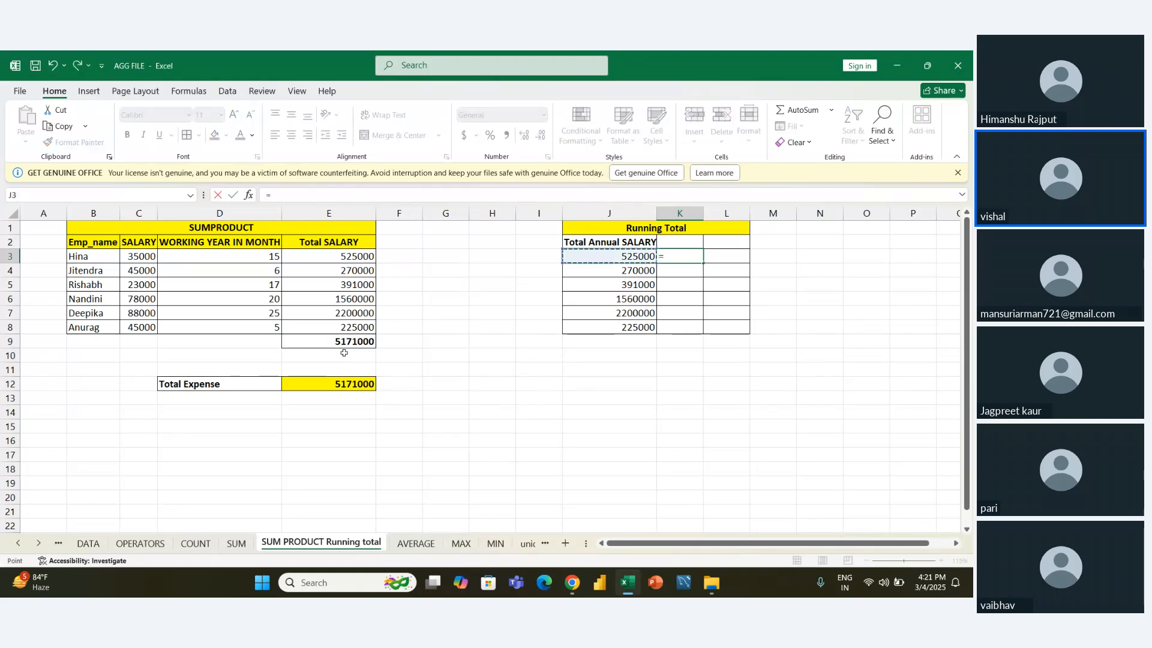
key("Return")
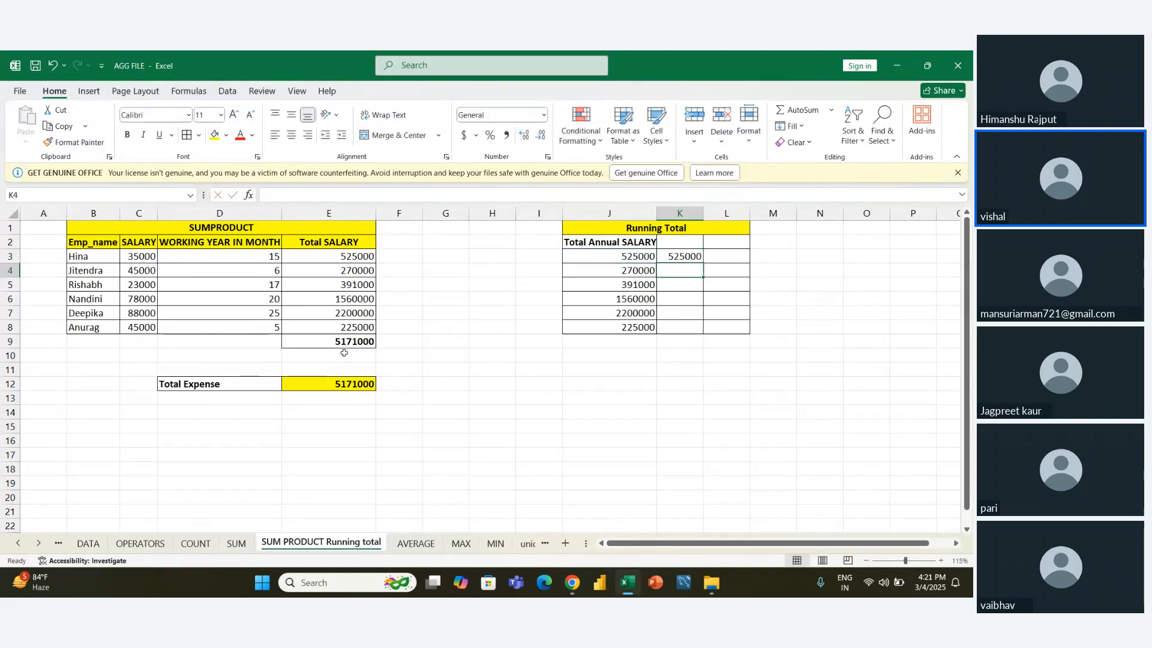
- Enter =K3+J4 in K4 to add the second salary to the running total
key("Up")
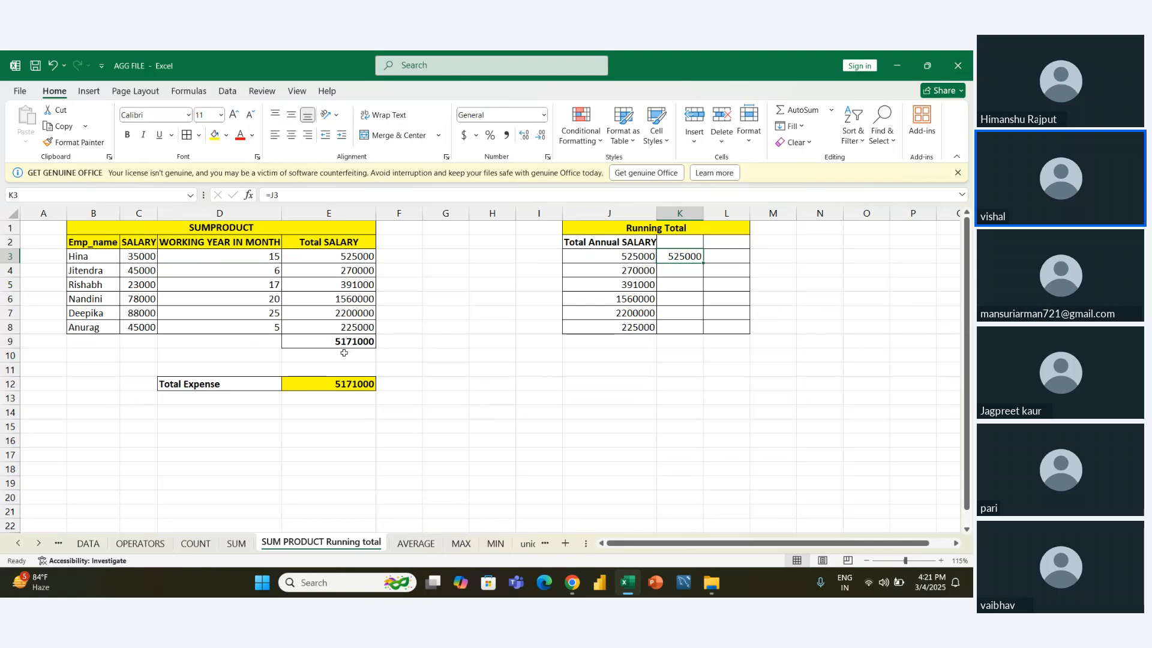
key("Down")
type("=")
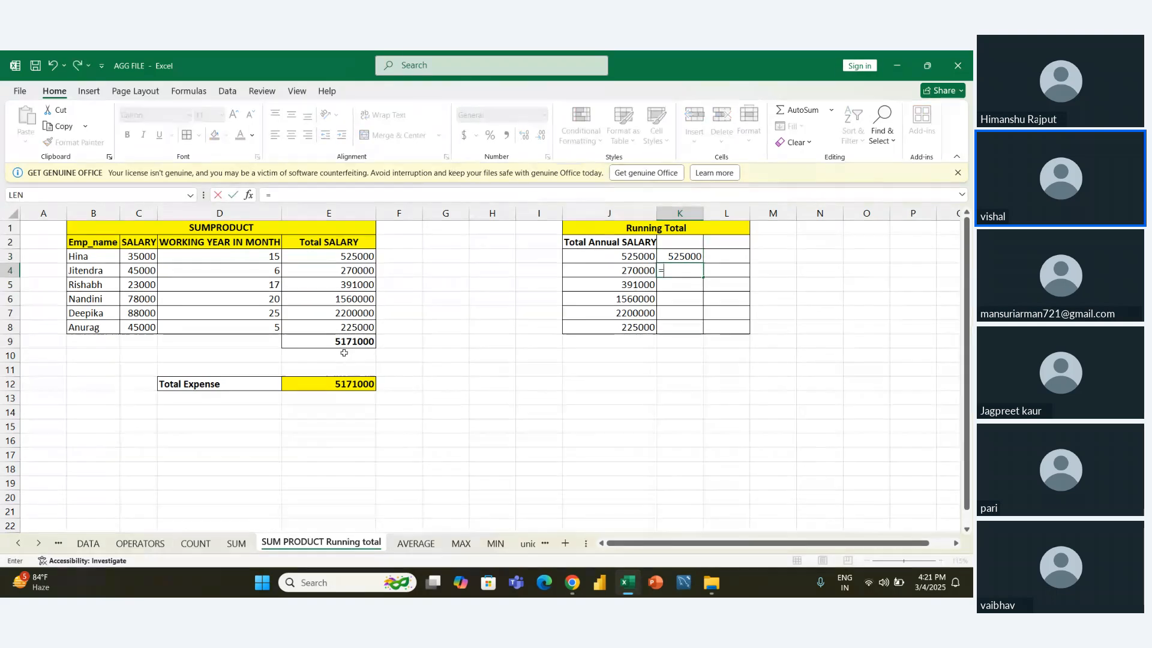
key("Up")
type("+")
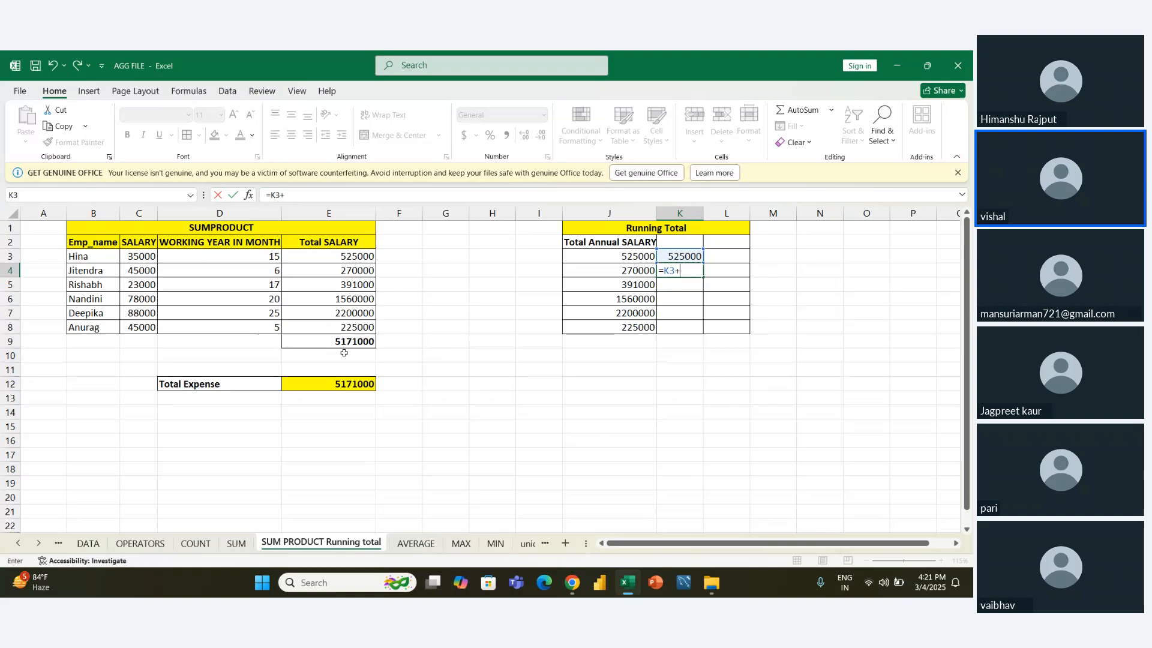
key("Left")
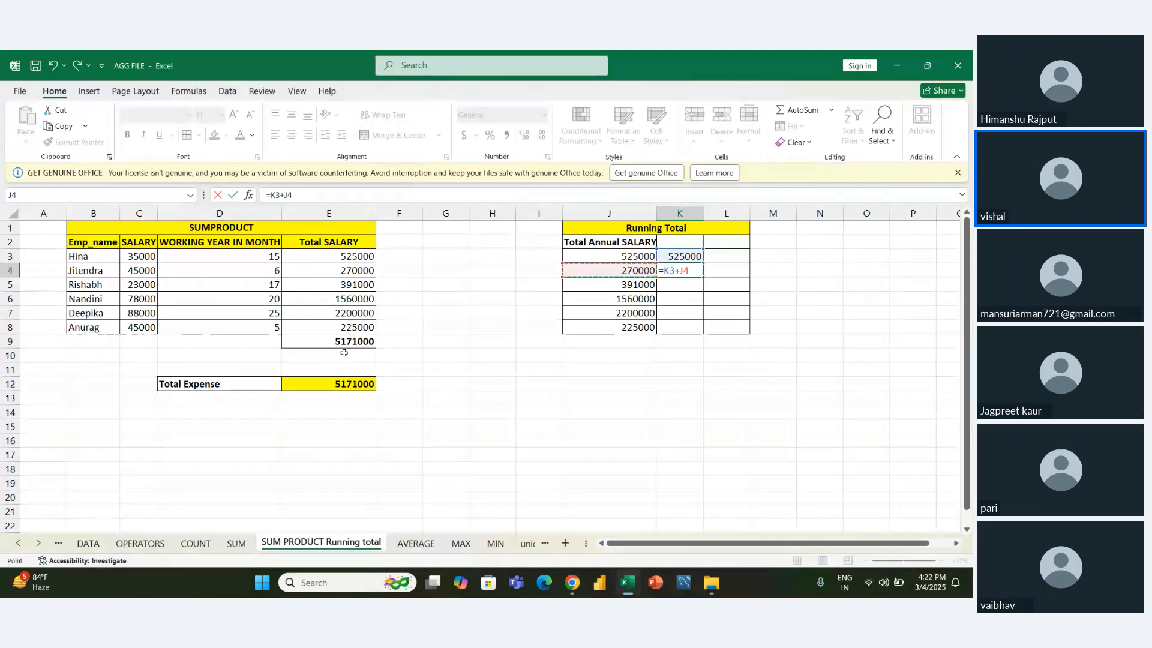
key("Return")
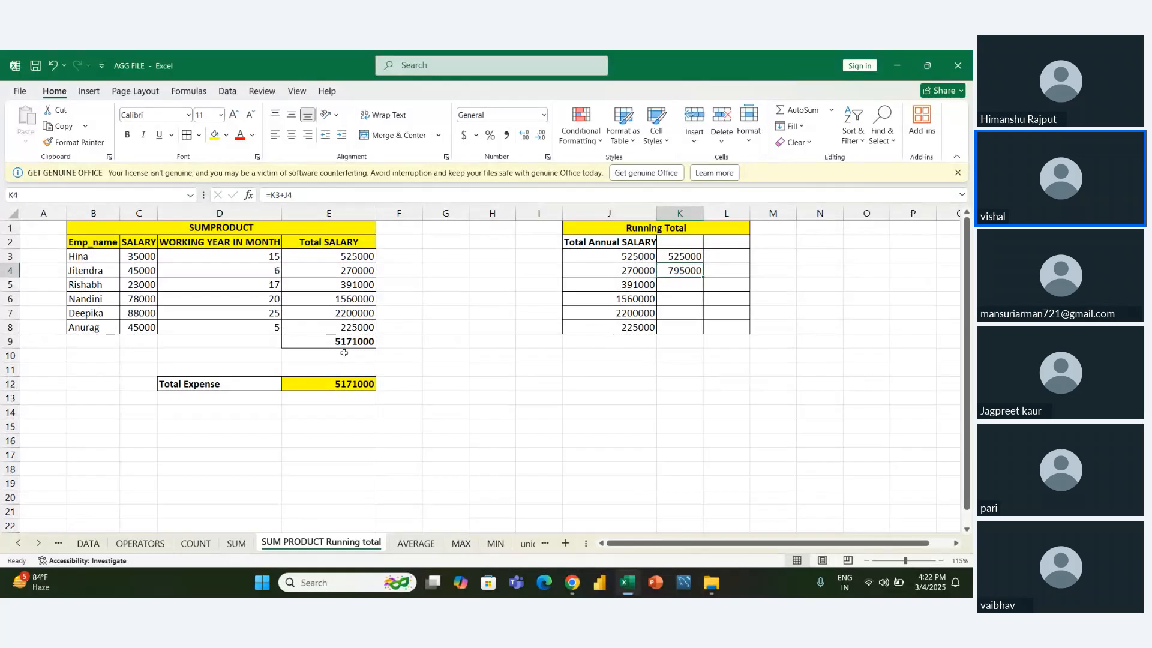
- Enter =K4+J5 in K5 to add the third salary to the running total
type("=")
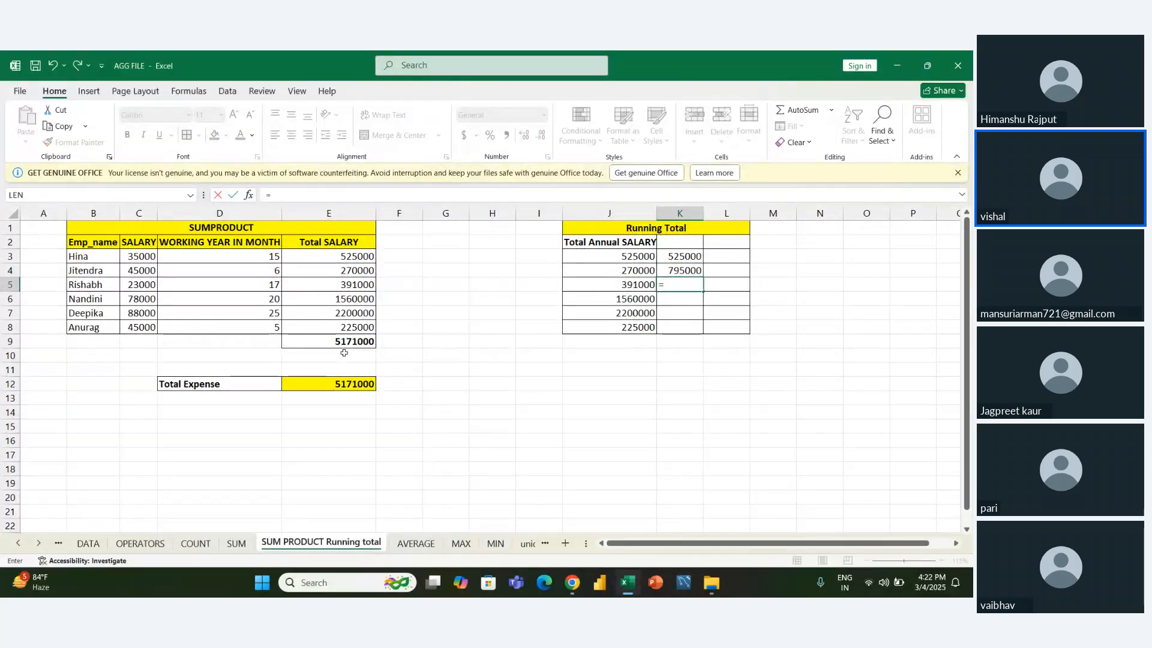
key("Up")
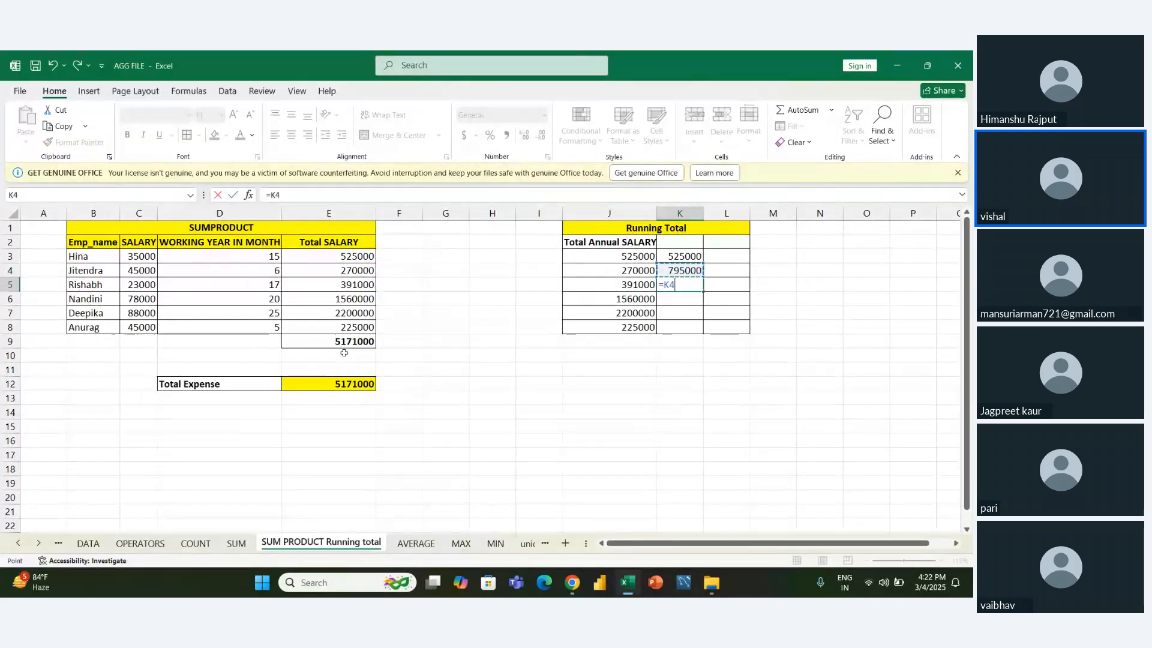
type("+")
key("Left")
key("Return")
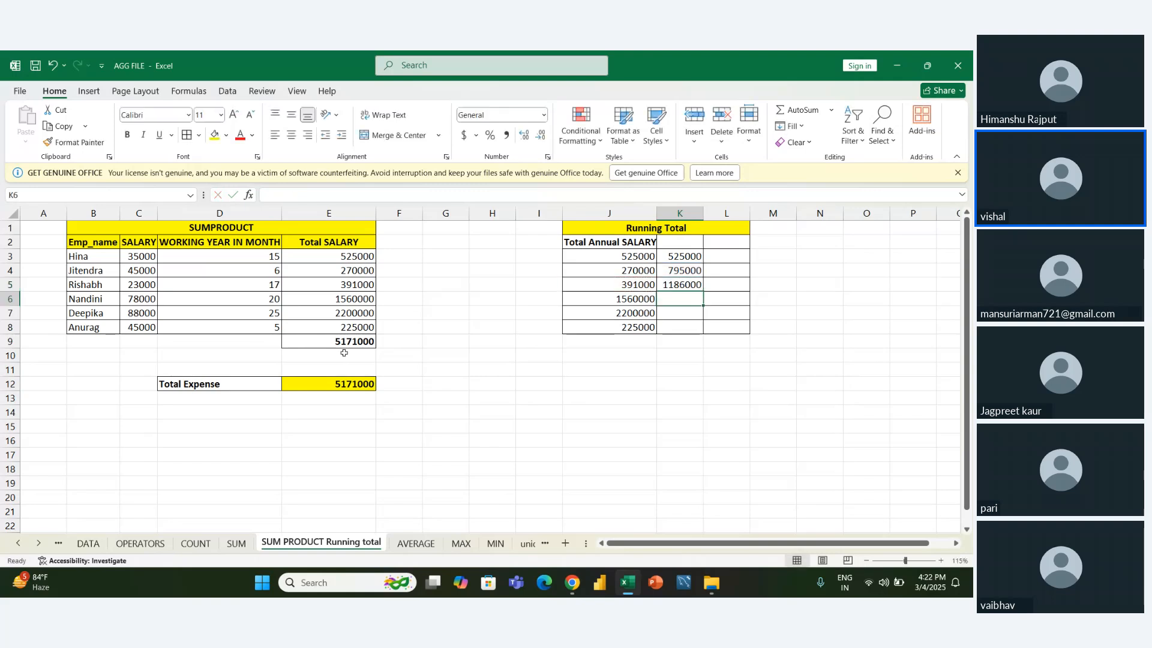
- Fill the running total formula from K5 down through K8
key("Up")
key("shift+Down")
key("shift+Down")
key("shift+Down")
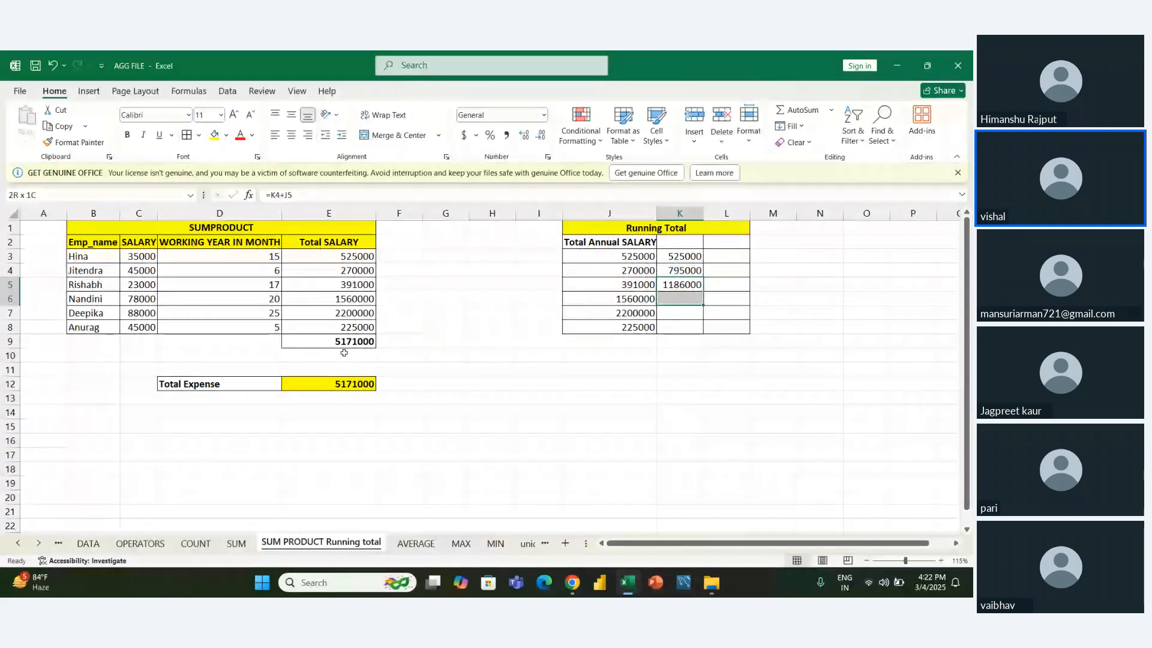
key("ctrl+d")
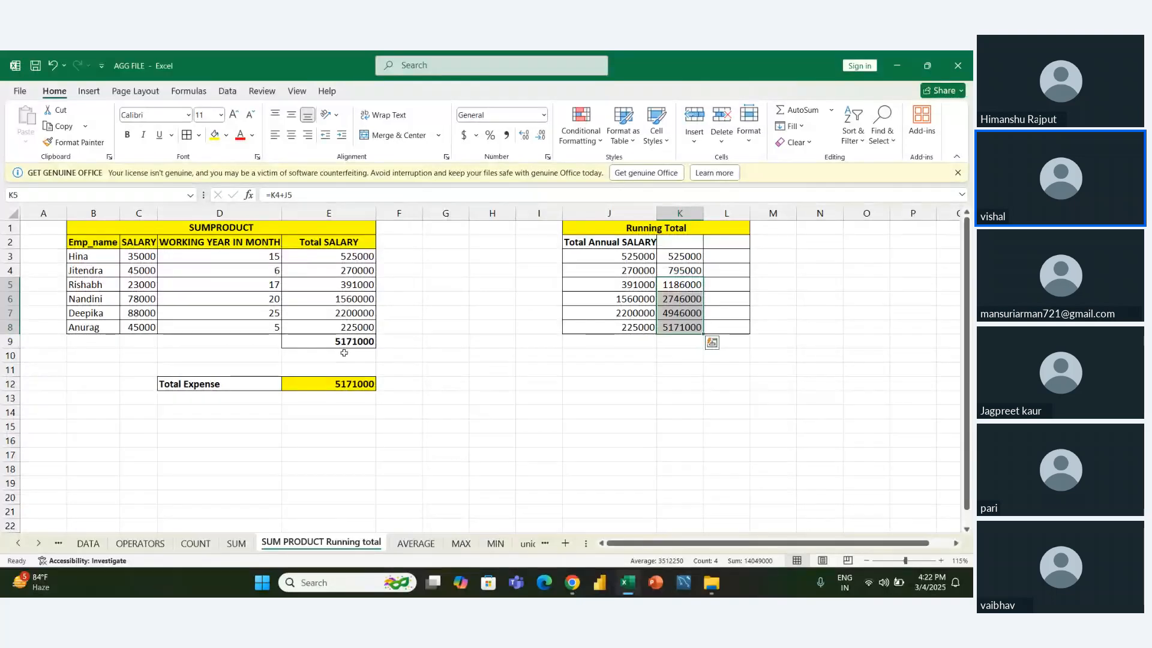
- Examine the running total formulas in K3:K8 against the Total Annual SALARY values in column J
key("ctrl+Down")
key("Up")
key("Up")
key("Up")
key("Up")
key("Up")
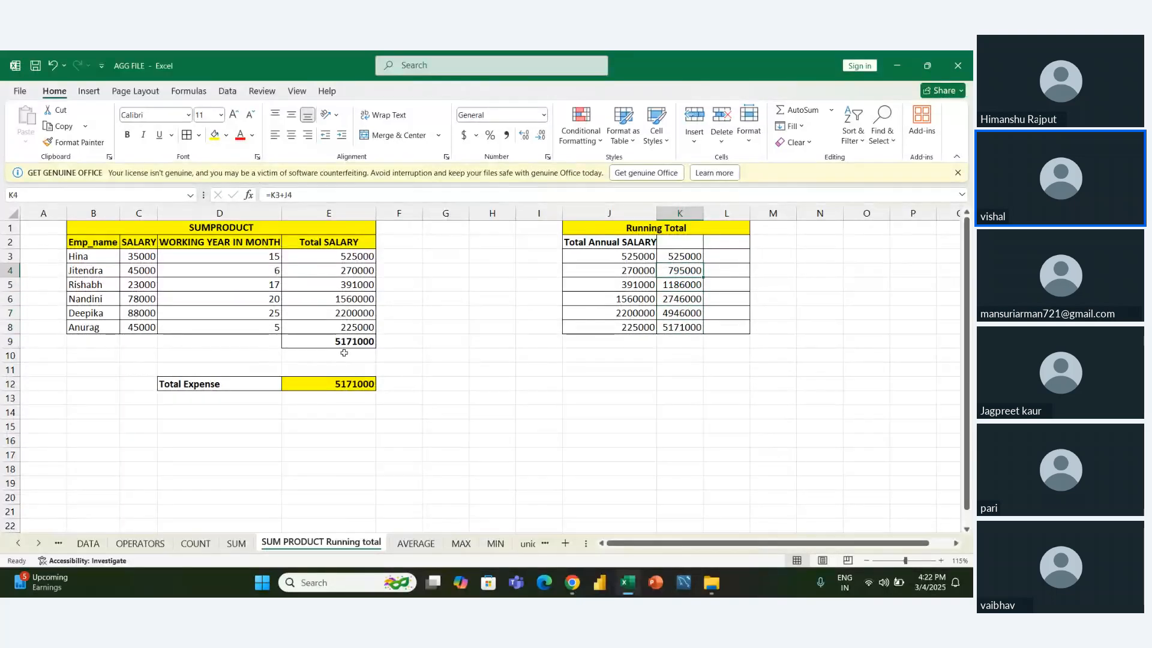
key("shift+Down")
key("shift+Down")
key("shift+Down")
key("shift+Down")
key("shift+Down")
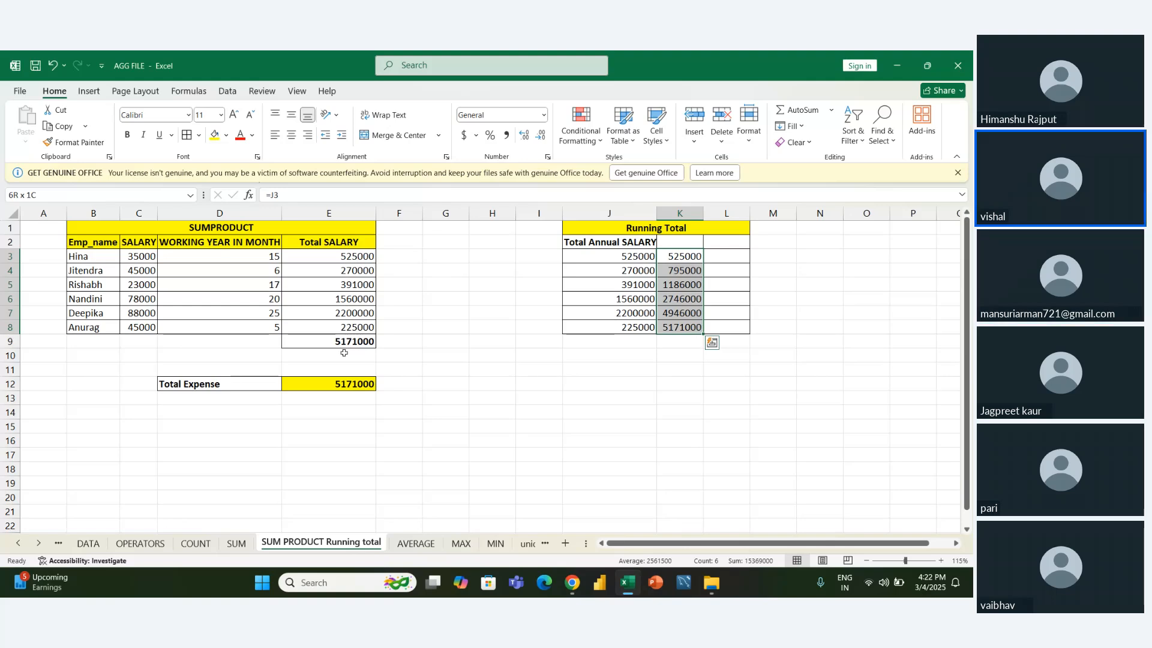
key("ctrl+shift+Up")
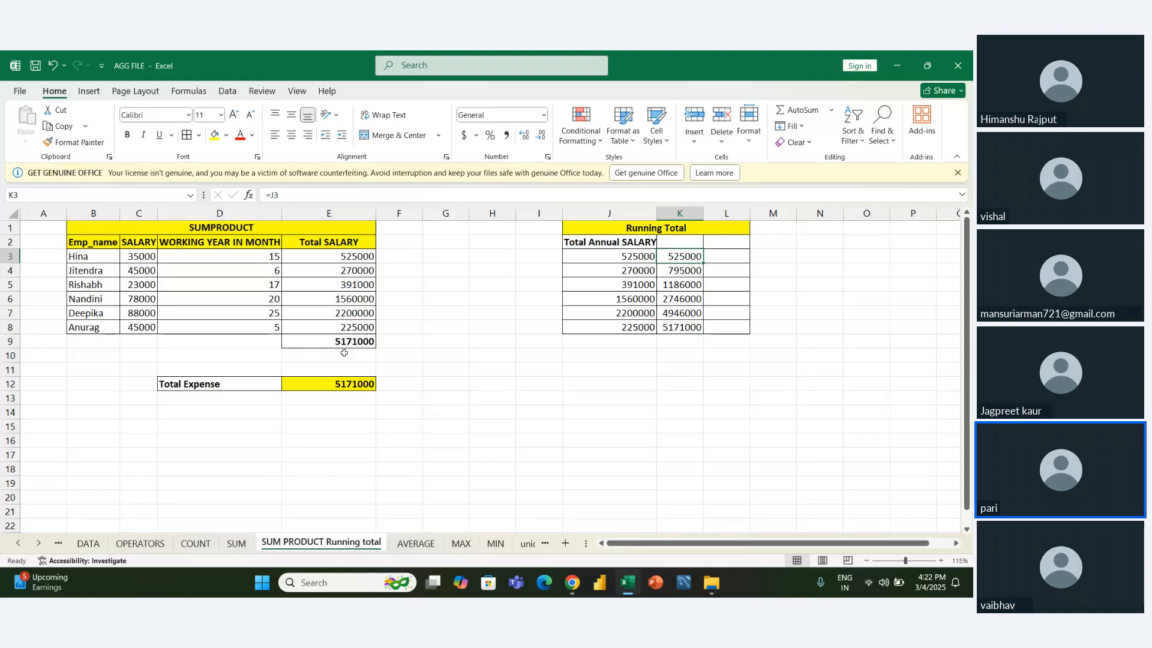
key("Left")
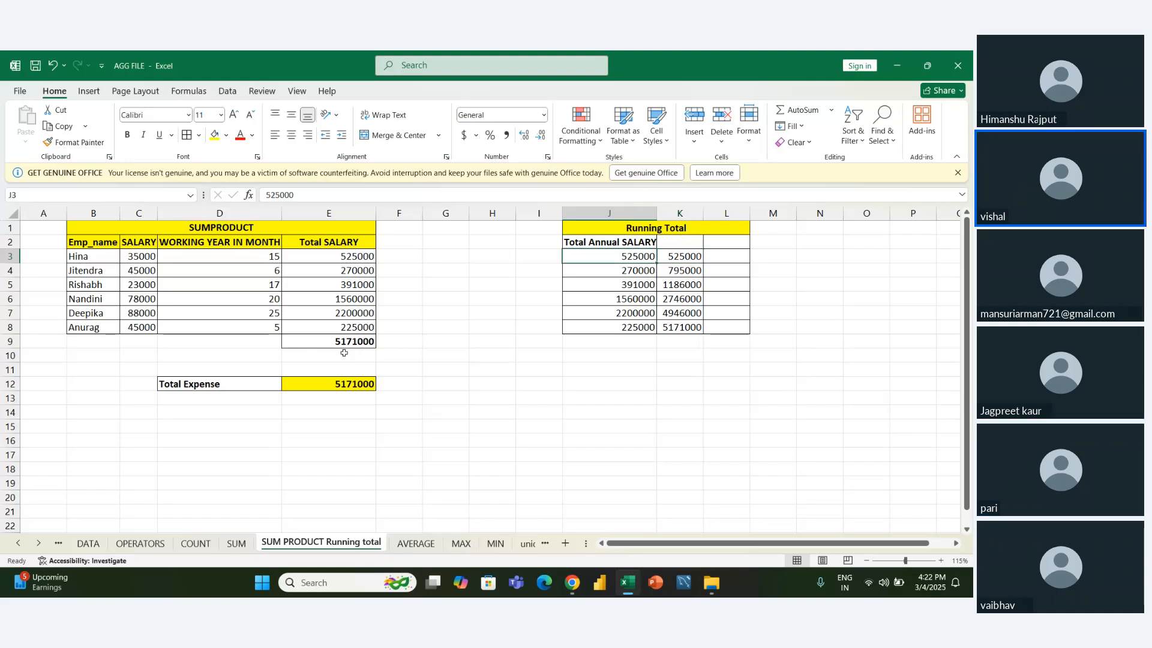
key("Right")
key("Down")
key("Down")
key("Down")
key("Down")
key("Down")
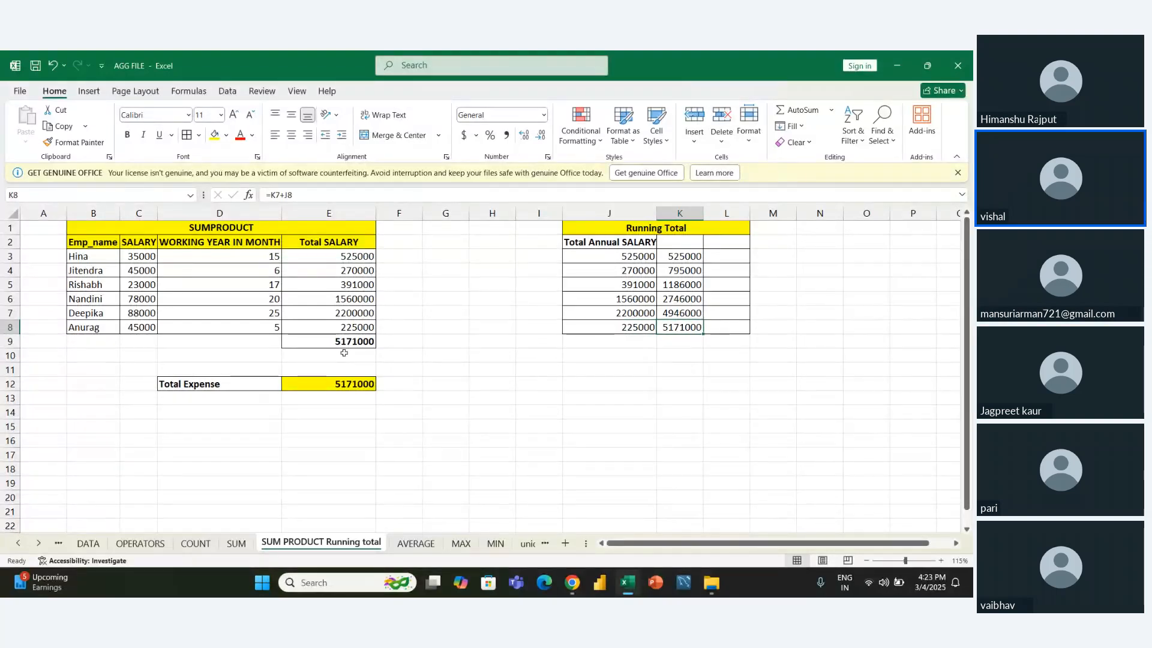
key("Up")
key("Up")
key("Up")
key("Up")
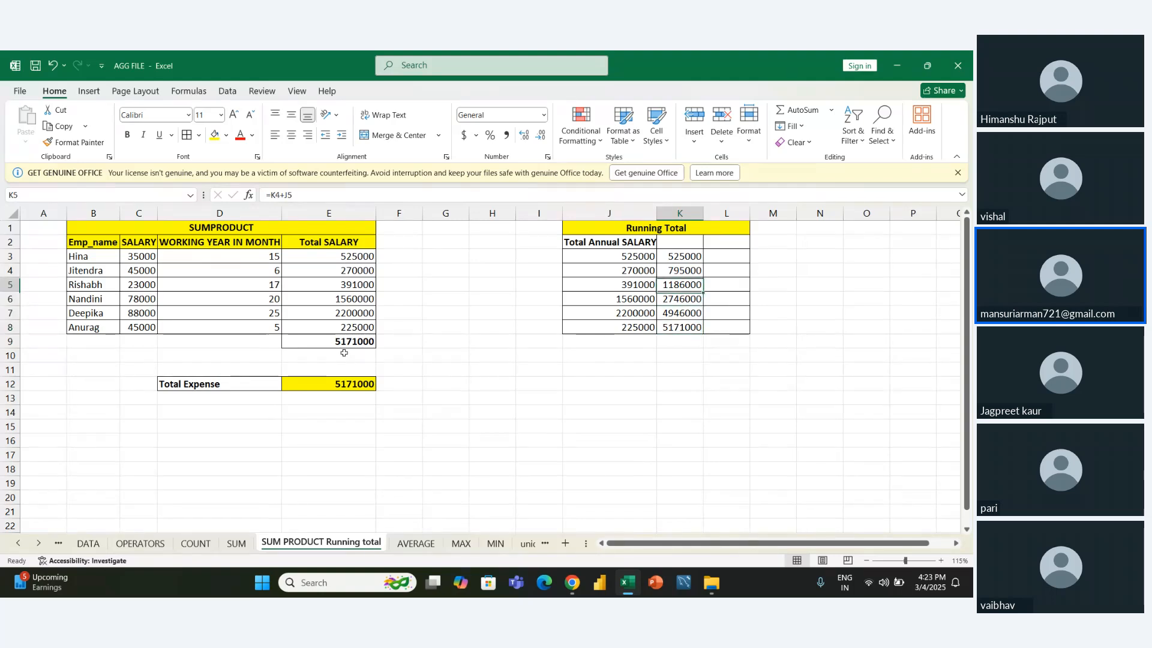
key("Left")
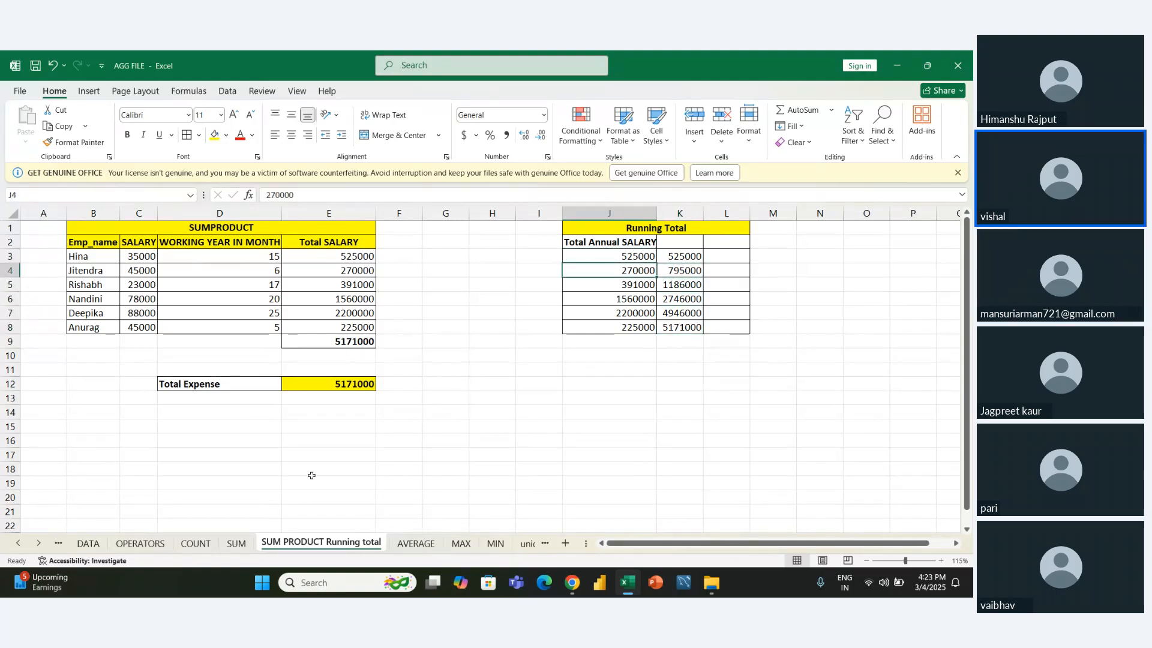
- Open the AVERAGE sheet and look over the list of average functions in E19:E22
left_click(414, 543)
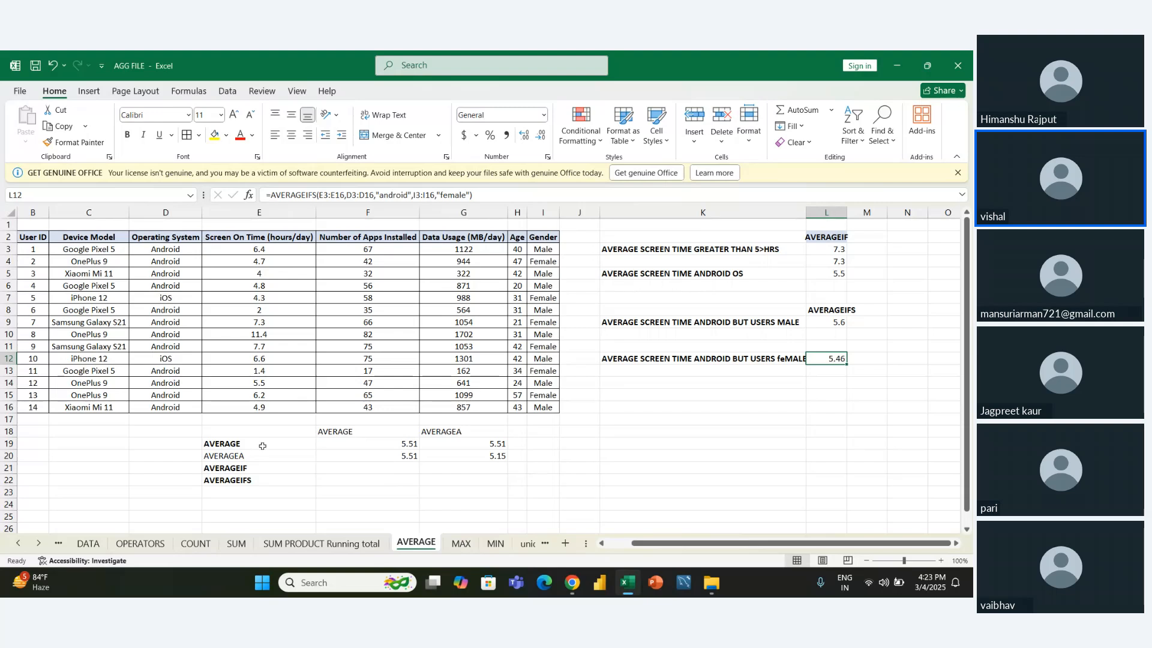
left_click(263, 446)
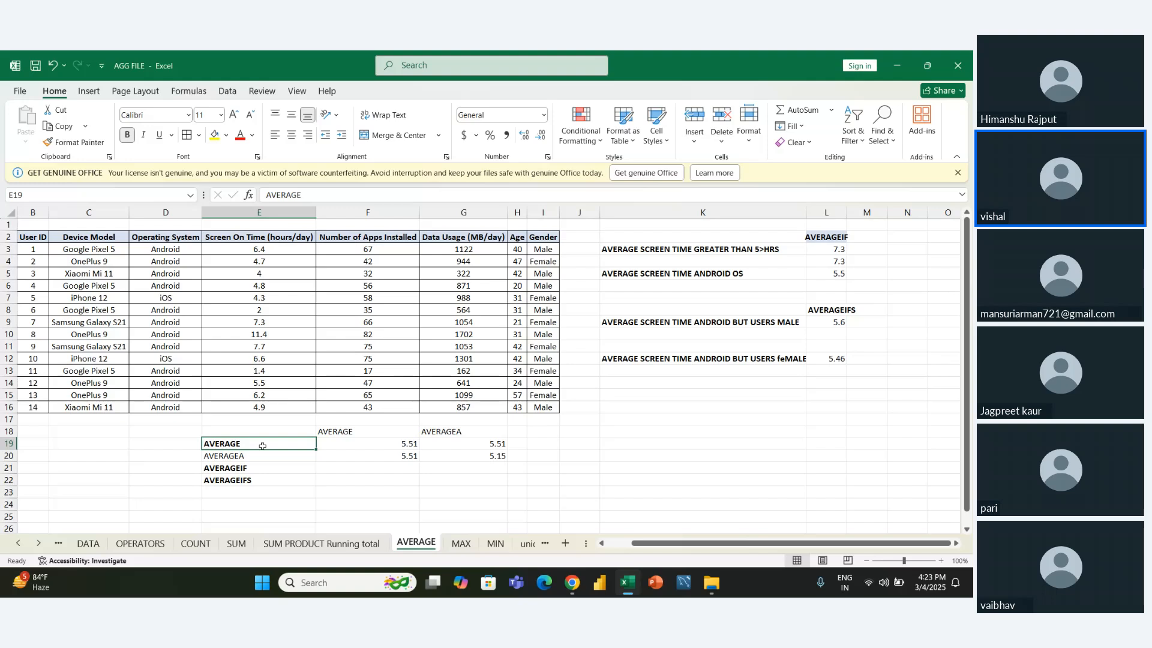
key("Down")
key("Down")
key("Down")
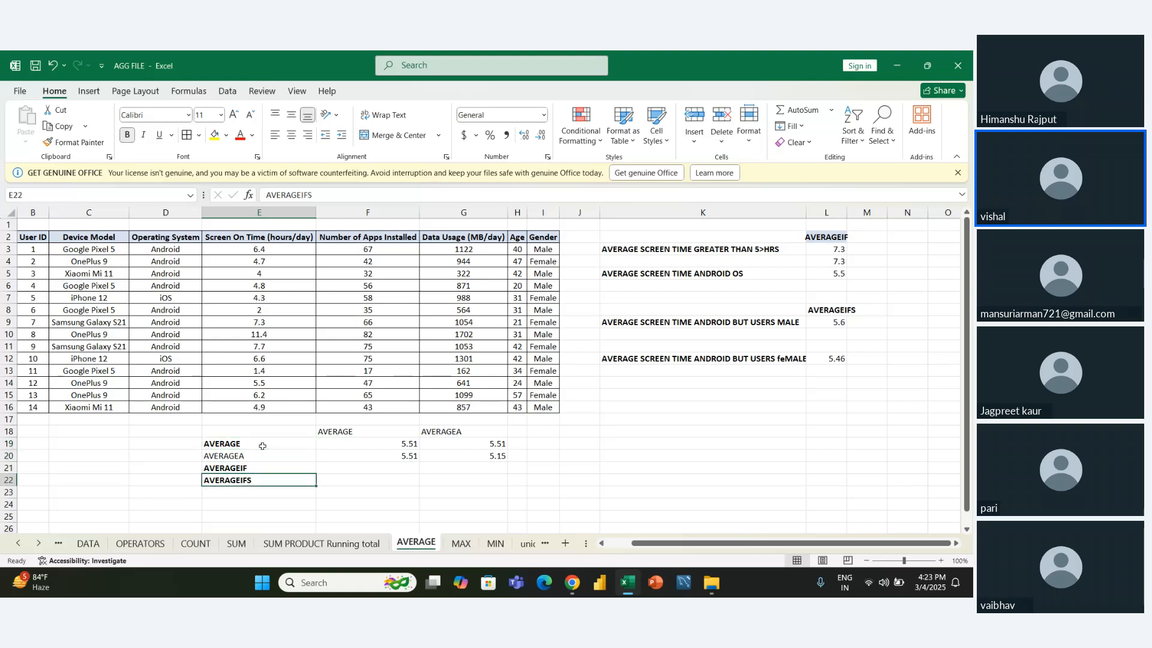
key("Up")
key("Up")
left_click(262, 446)
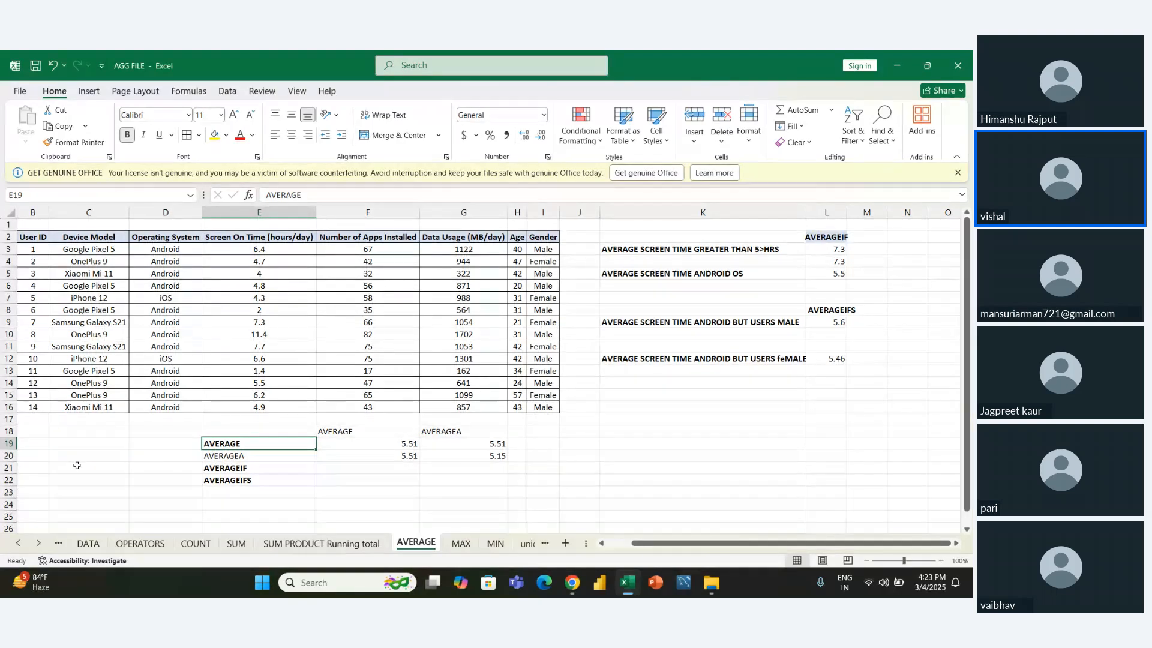
- Review the AVERAGE and AVERAGEA entries in E19:E20 alongside the conditional AVERAGEIF and AVERAGEIFS entries in E21:E22
key("Down")
key("Down")
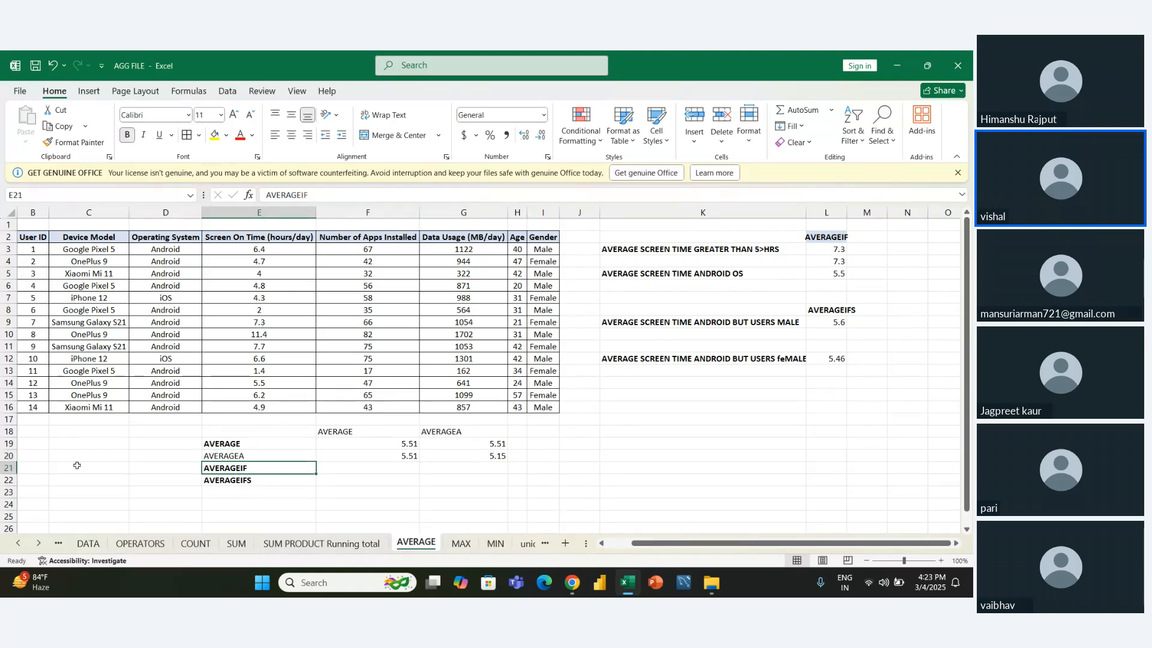
key("Down")
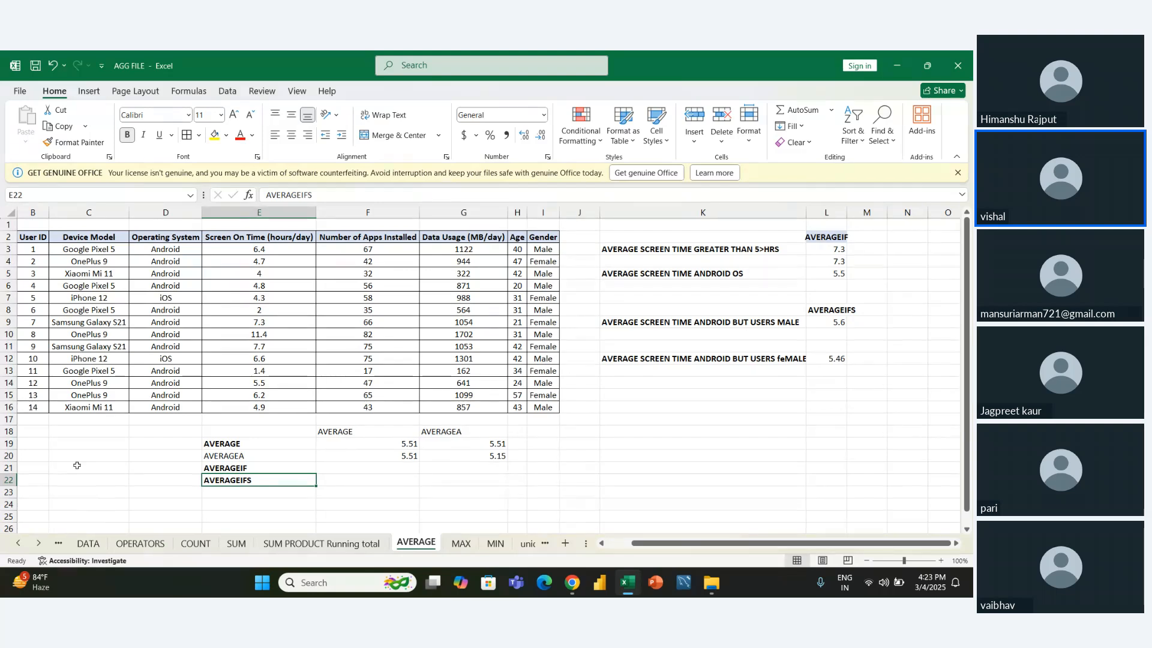
key("Up")
key("Up")
key("Up")
key("Down")
key("Down")
key("Down")
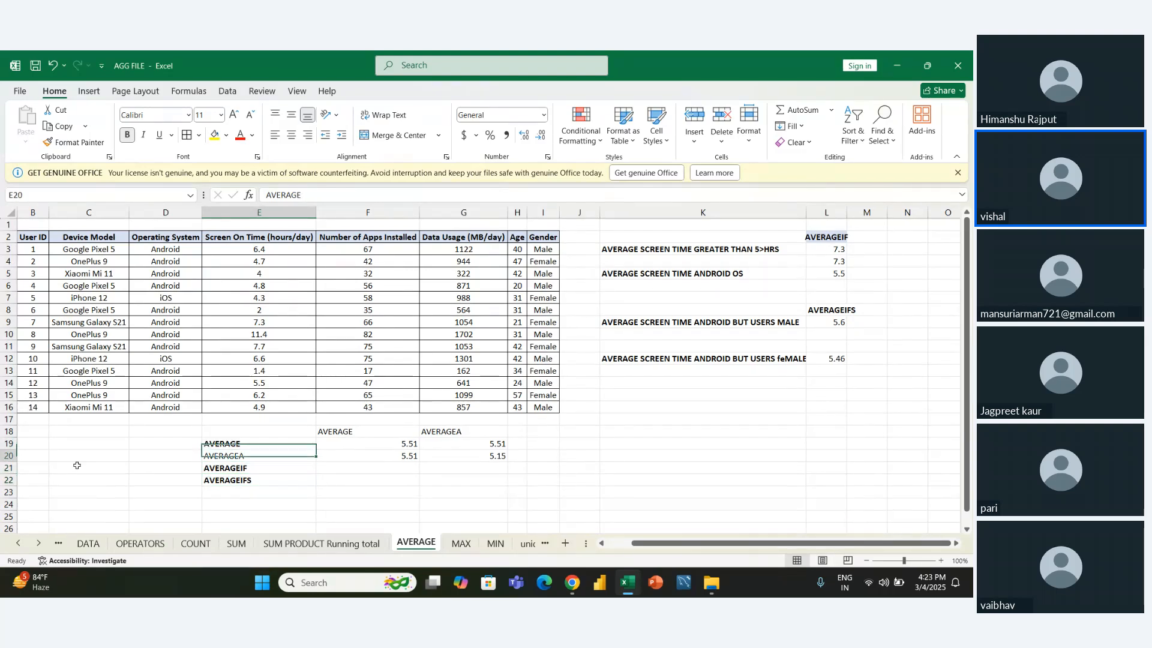
key("Up")
key("Up")
key("Up")
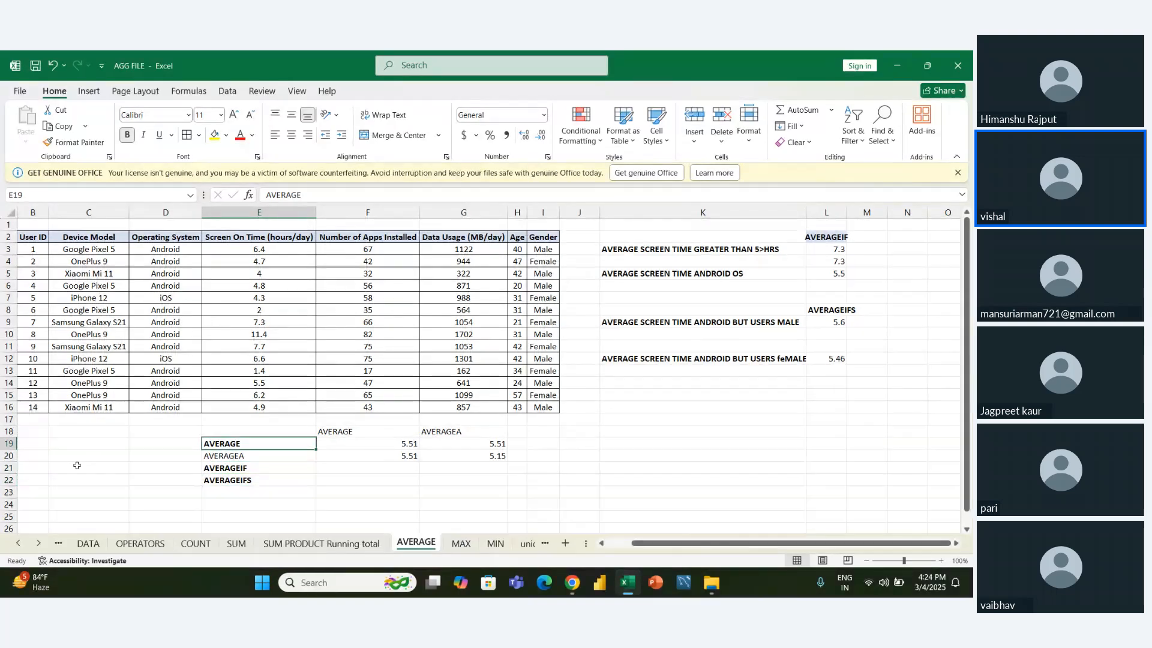
key("shift+Down")
key("ctrl+c")
key("Down")
key("Down")
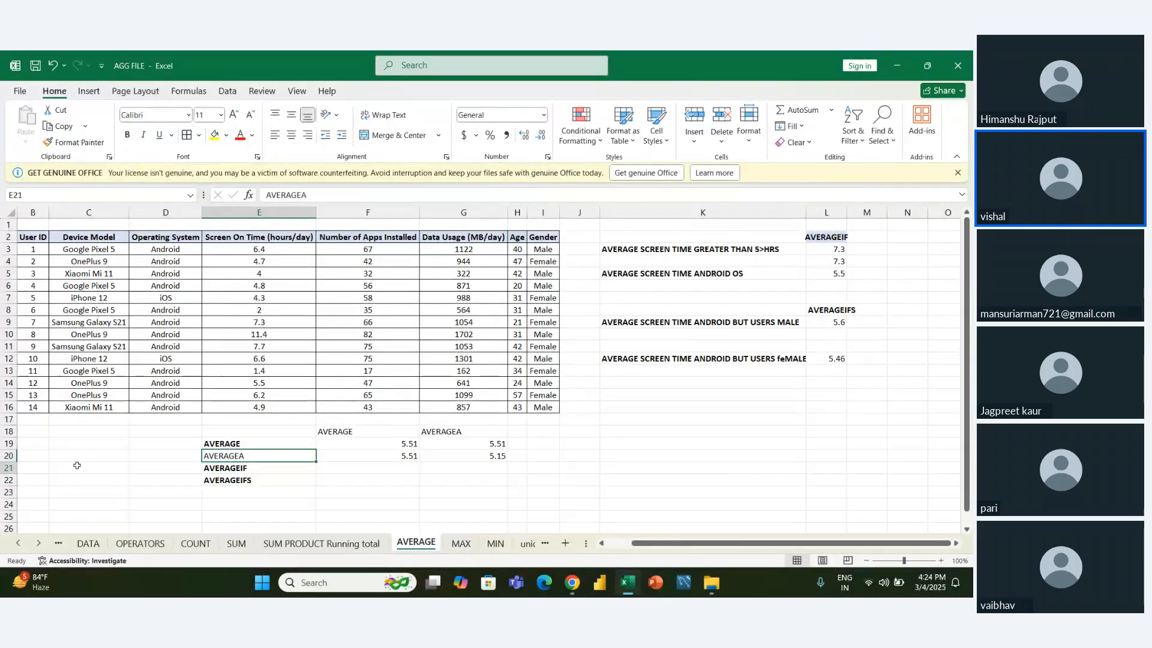
key("shift+Down")
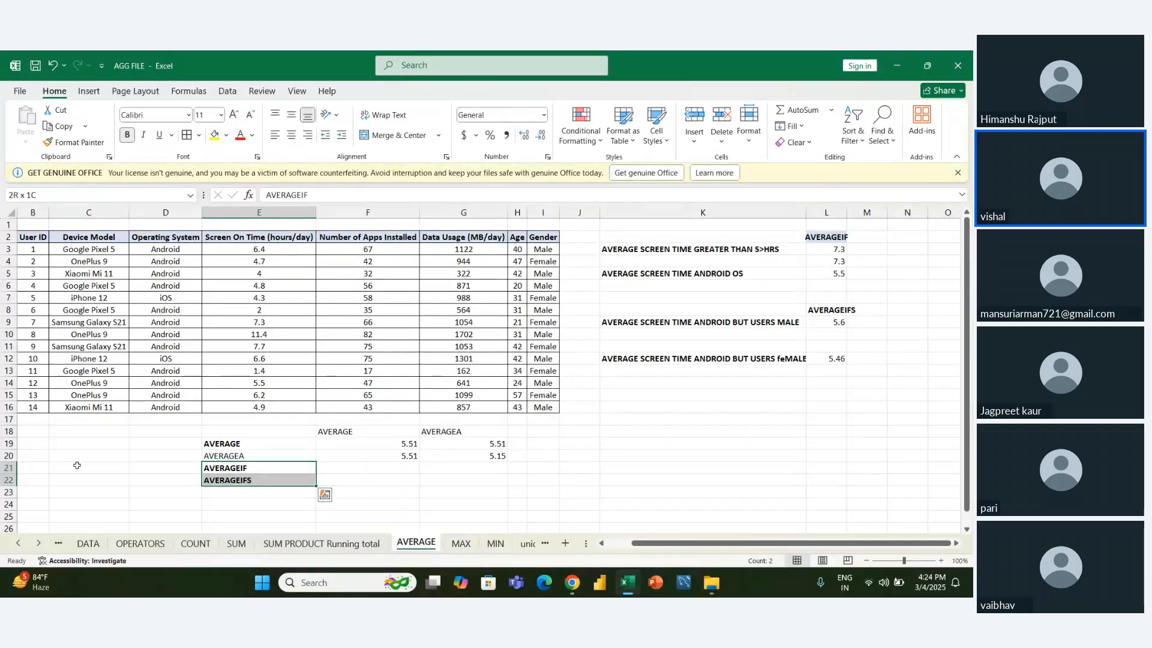
key("Up")
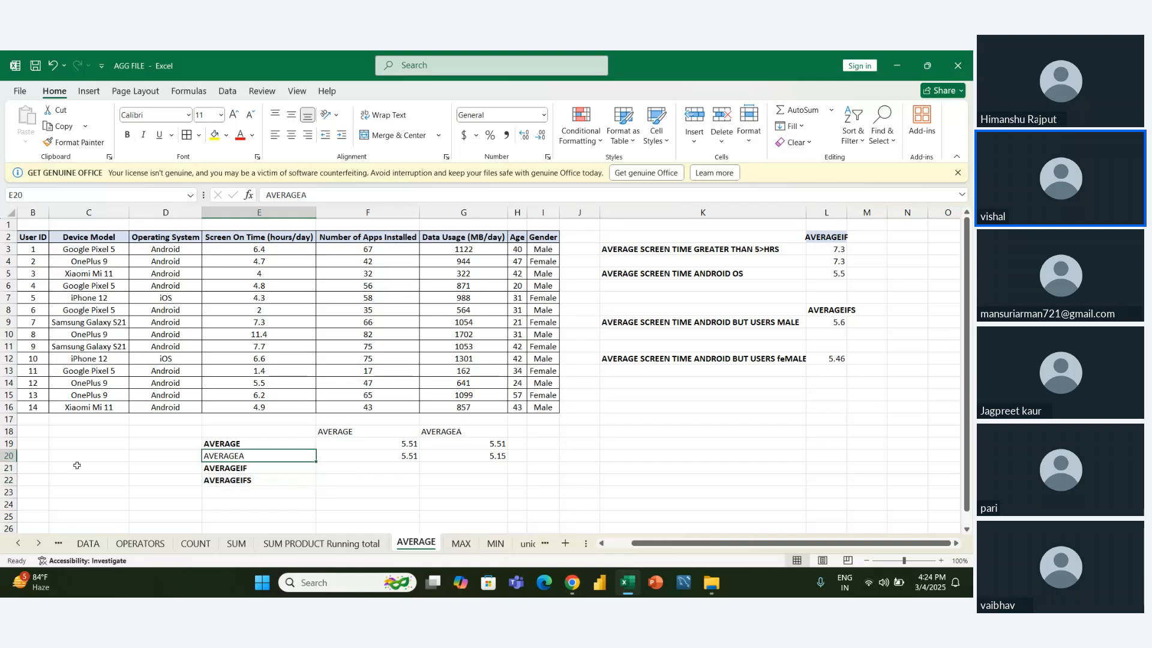
- Clear the existing AVERAGE and AVERAGEA results in F19:G20
key("Down")
key("Down")
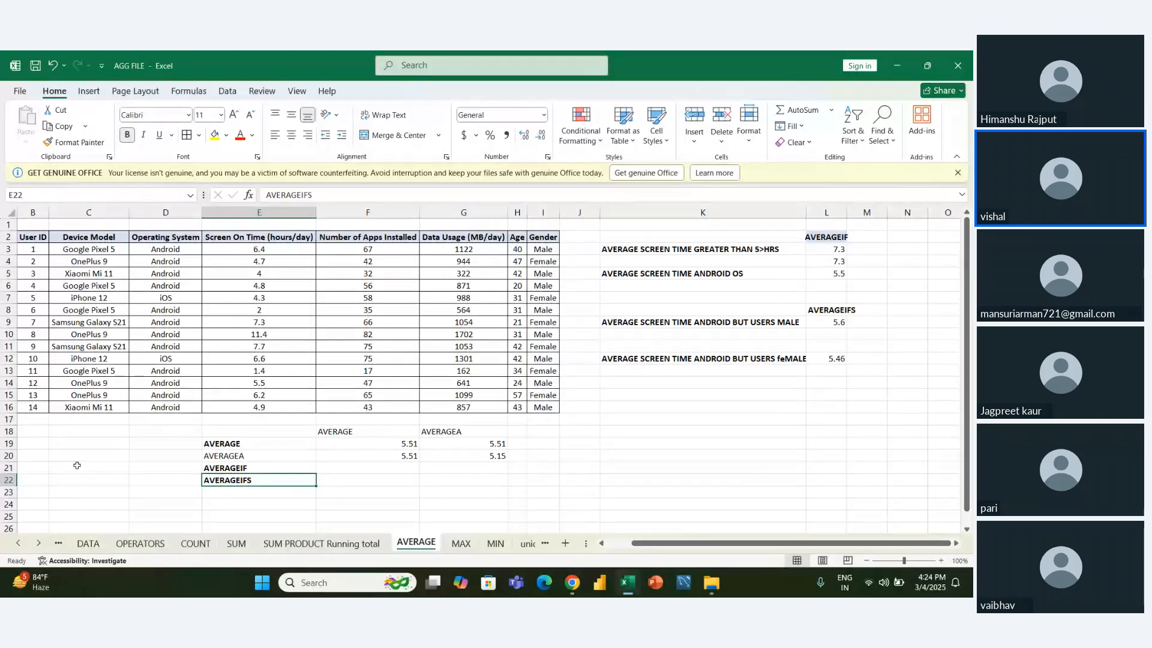
key("Up")
key("Up")
key("Up")
key("shift+Down")
key("ctrl+v")
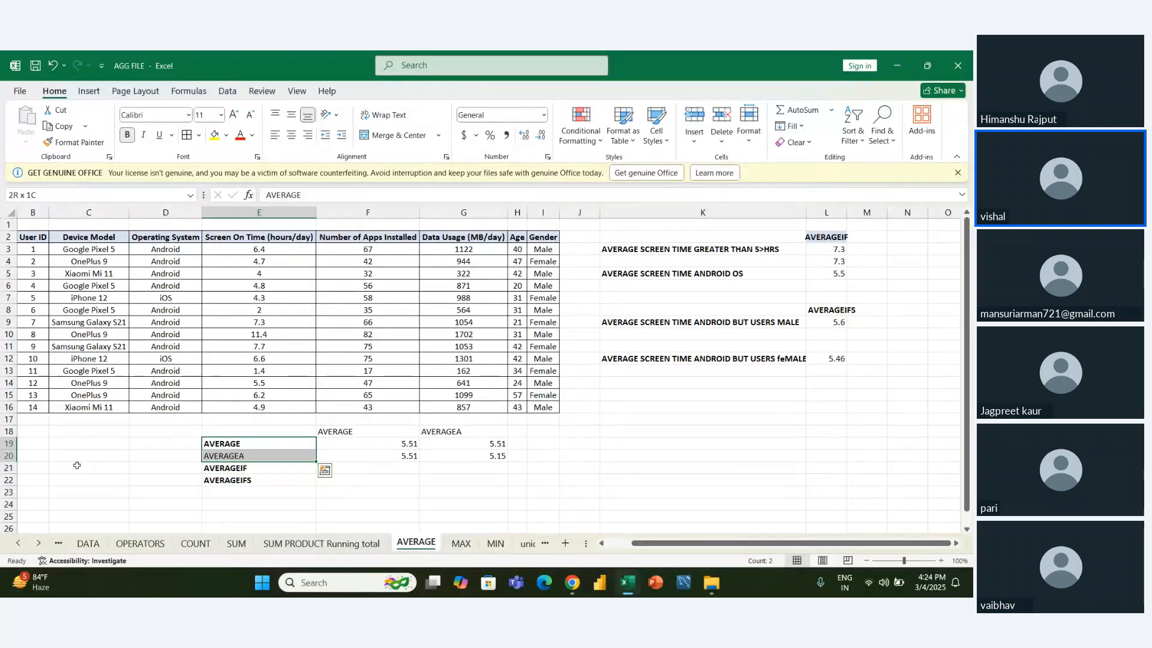
key("Right")
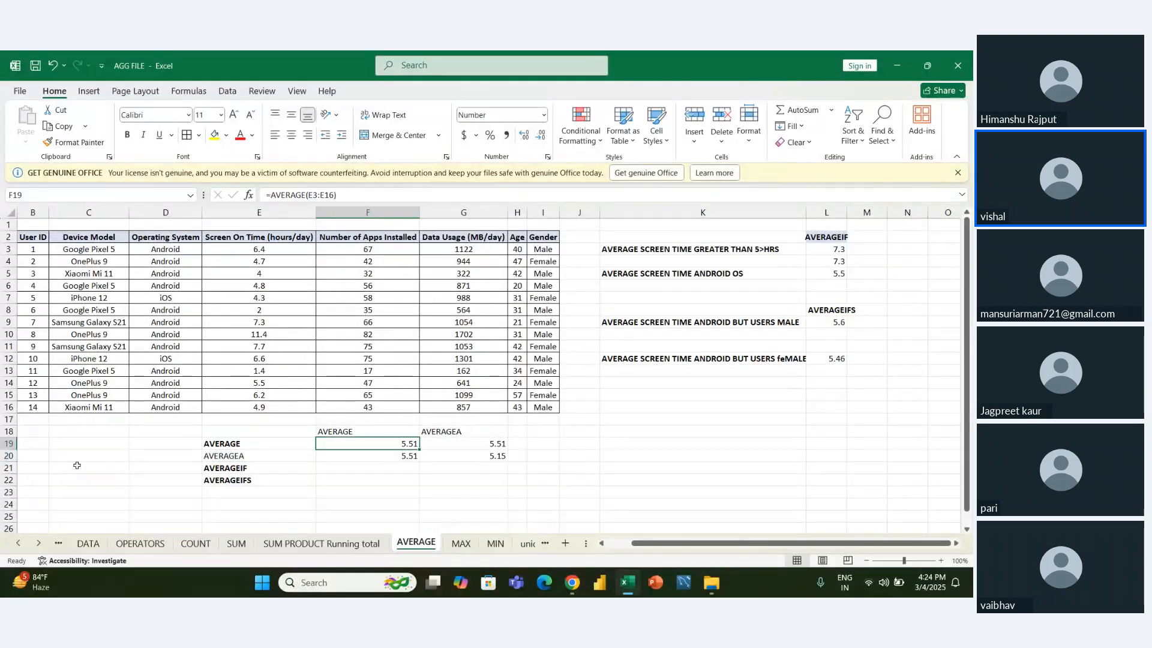
key("shift+Right")
key("shift+Down")
key("Delete")
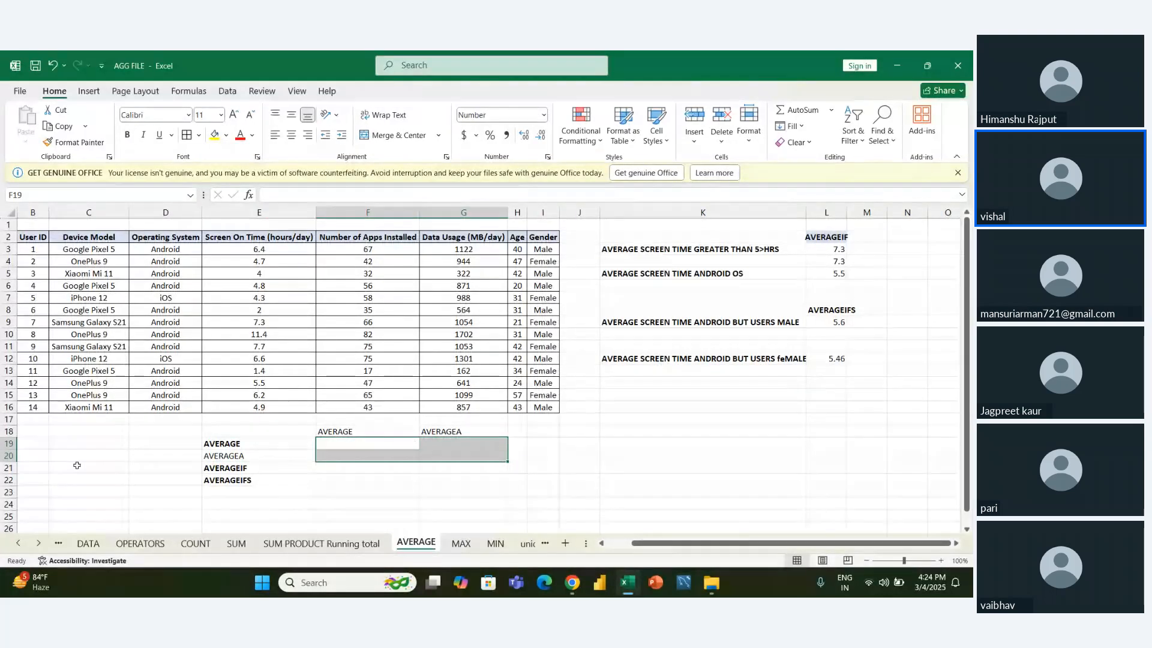
- Calculate the average of the Number of Apps Installed values in F19 with =AVERAGE(F3:F16)
key("Left")
key("Right")
type("=")
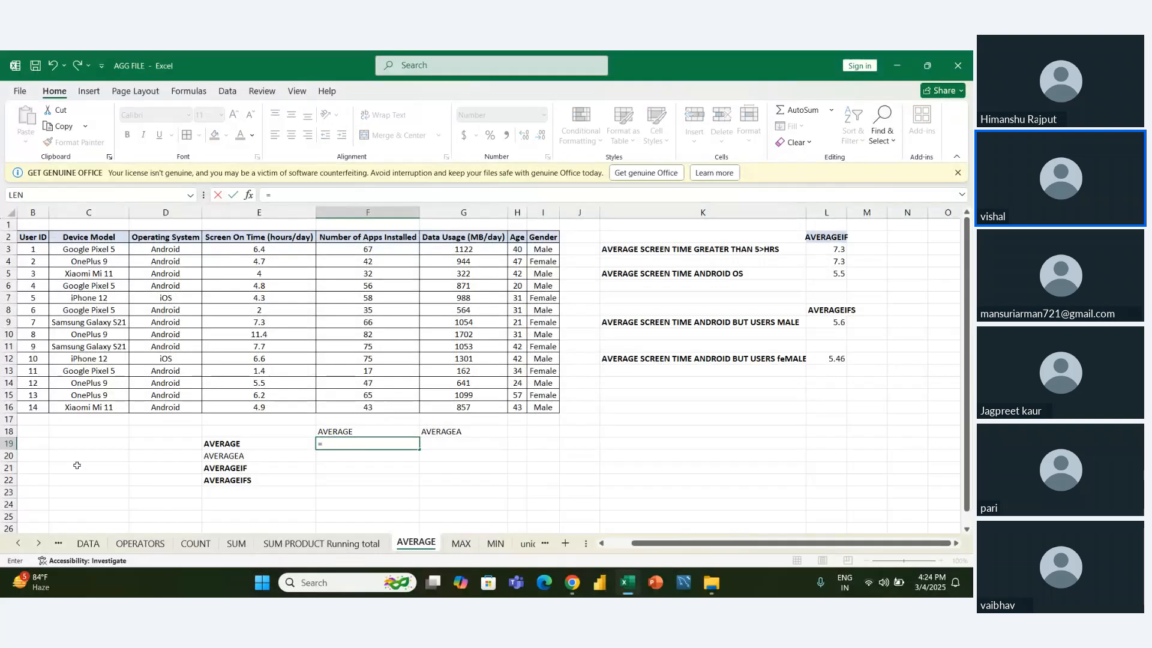
type("AVERAG")
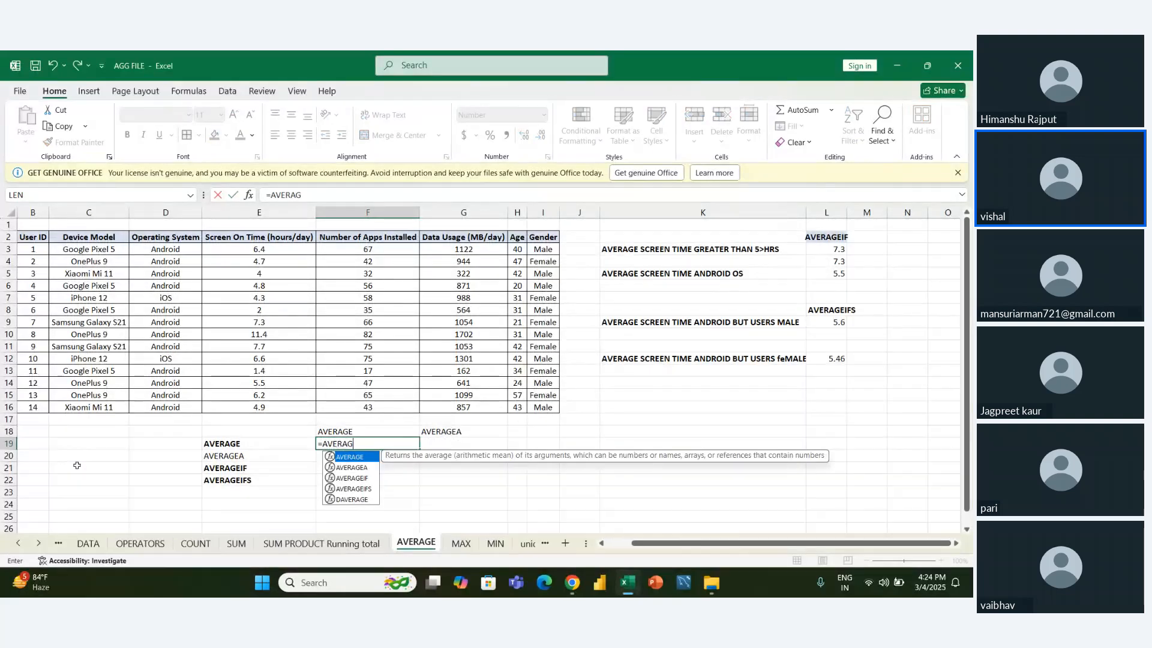
key("Tab")
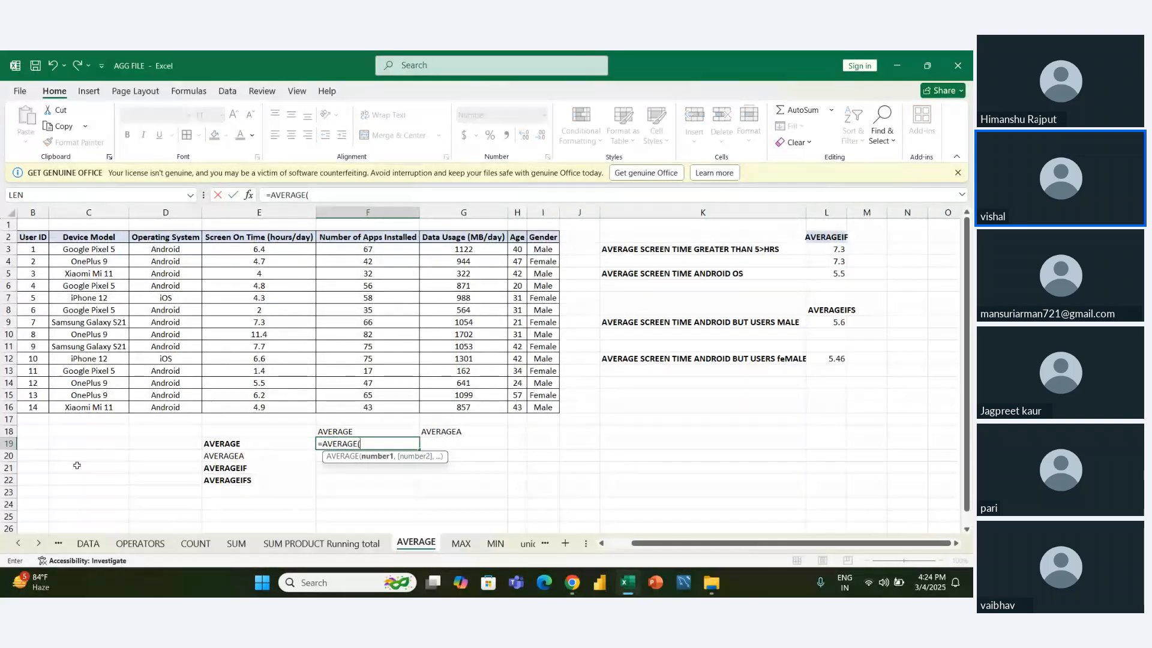
key("Up")
key("Up")
key("Up")
key("Up")
key("Down")
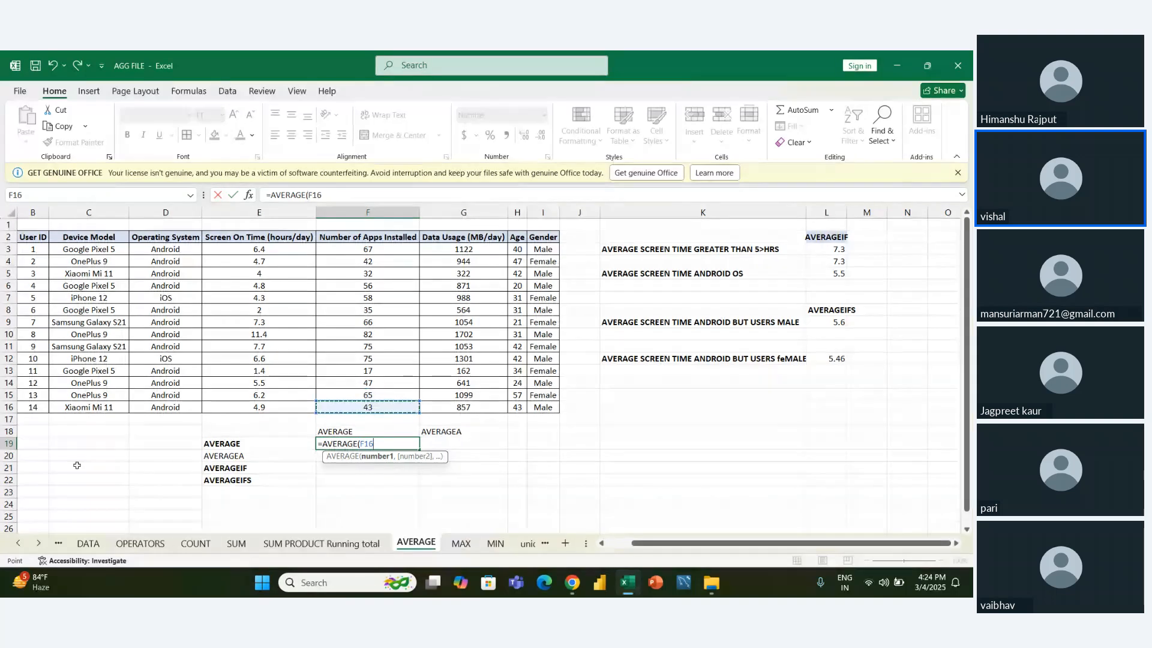
key("ctrl+shift+Up")
key("shift+Down")
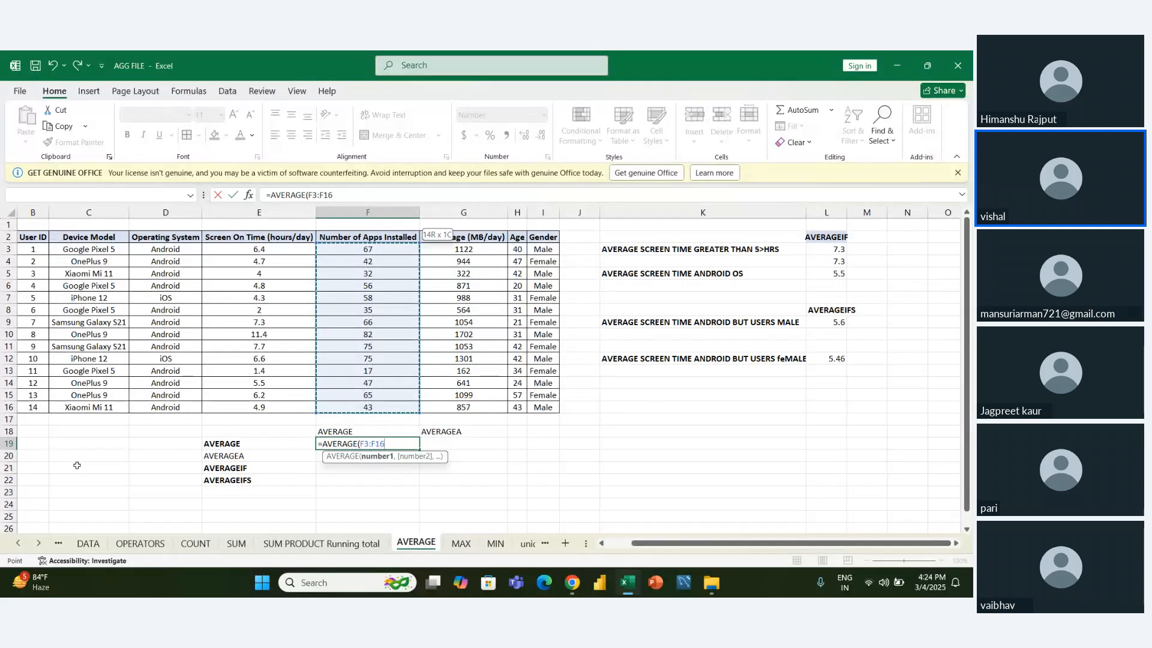
key("Return")
key("Up")
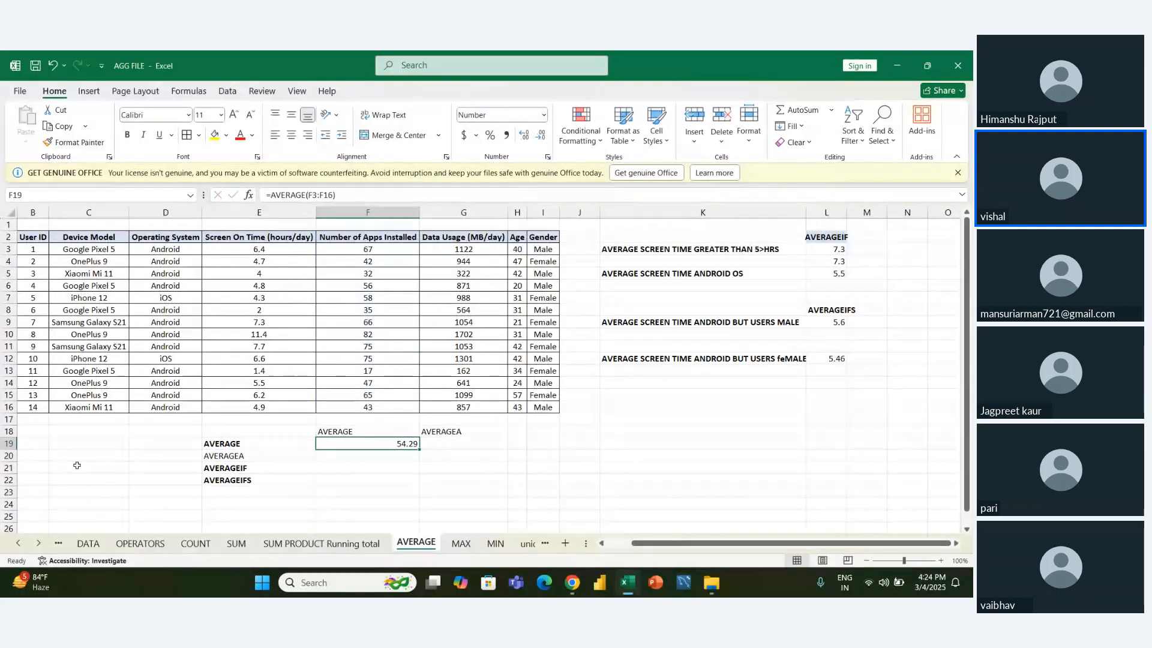
- Enter =AVERAGEA(F3:F16) in G19 for the same Number of Apps Installed values
key("Right")
type("=")
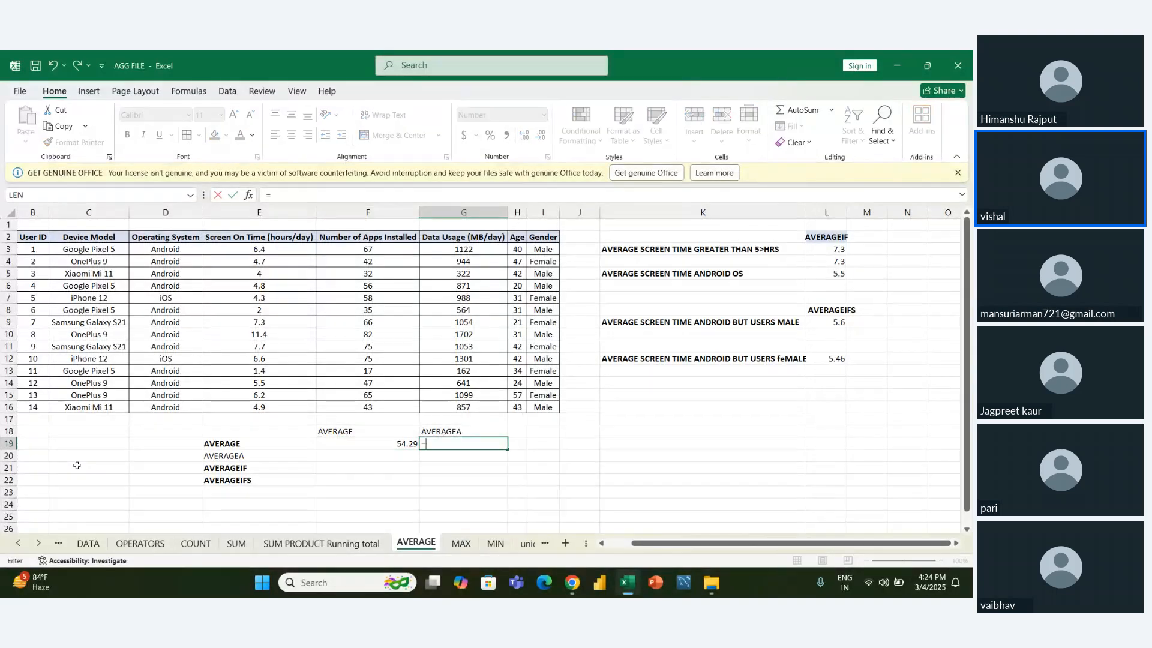
type("AVERA")
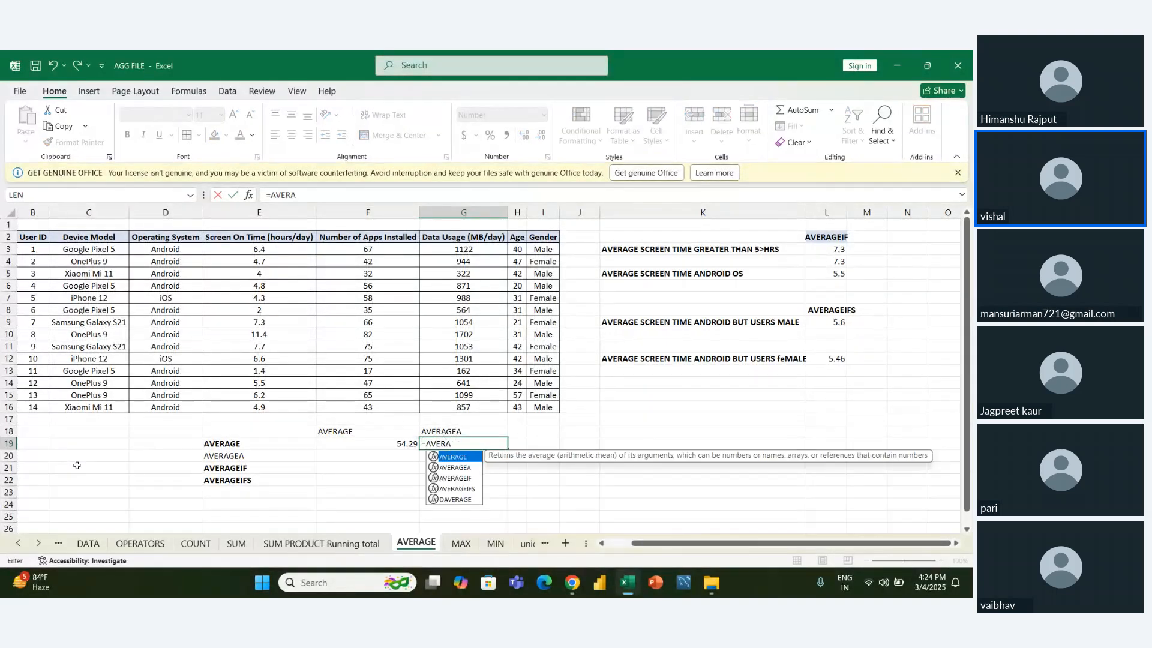
key("Down")
key("Tab")
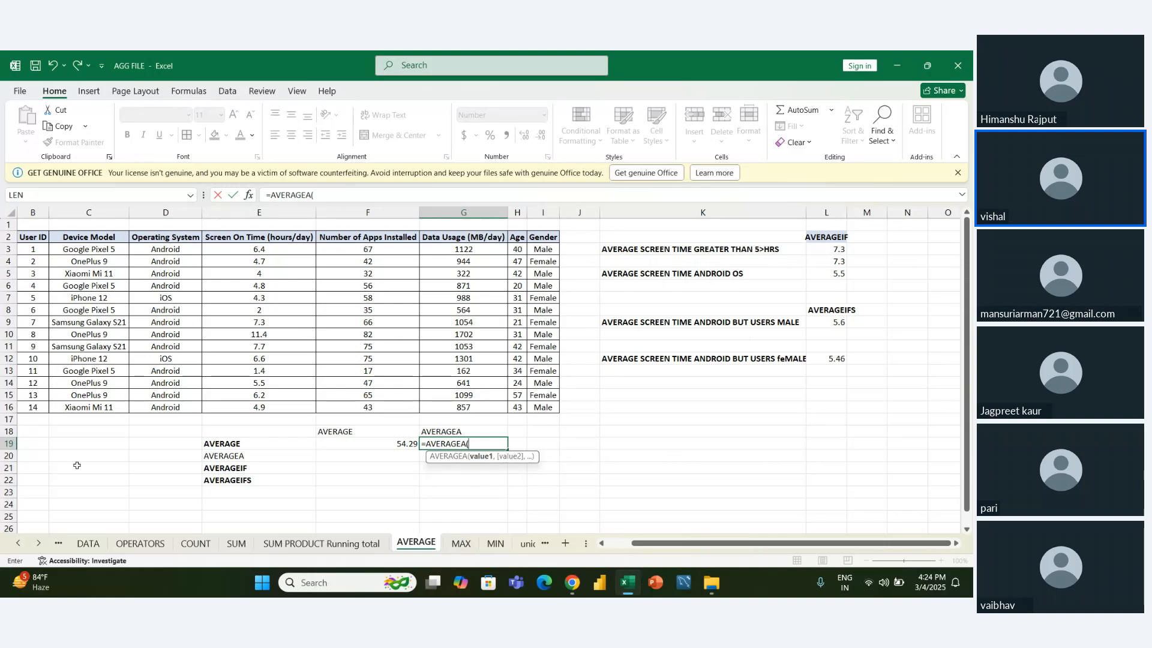
key("Left")
key("Up")
key("Up")
key("Up")
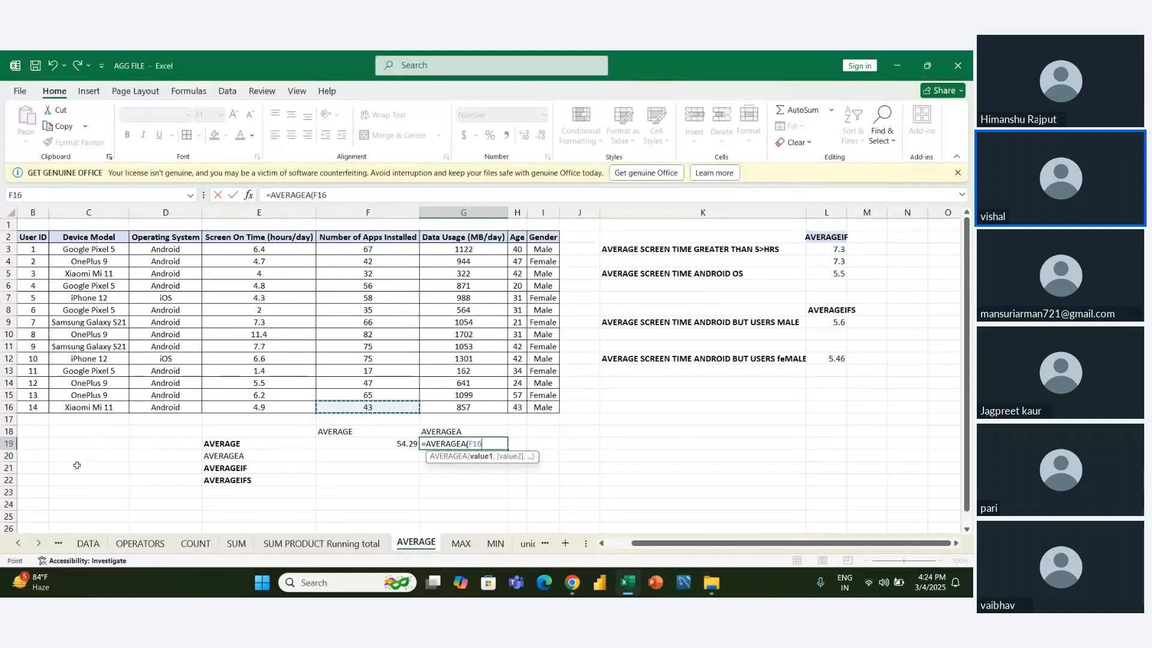
key("shift+Up")
key("shift+Up")
key("shift+Up")
key("shift+Up")
key("shift+Up")
key("shift+Up")
key("shift+Up")
key("shift+Up")
key("shift+Up")
key("shift+Up")
key("shift+Up")
key("shift+Up")
key("shift+Up")
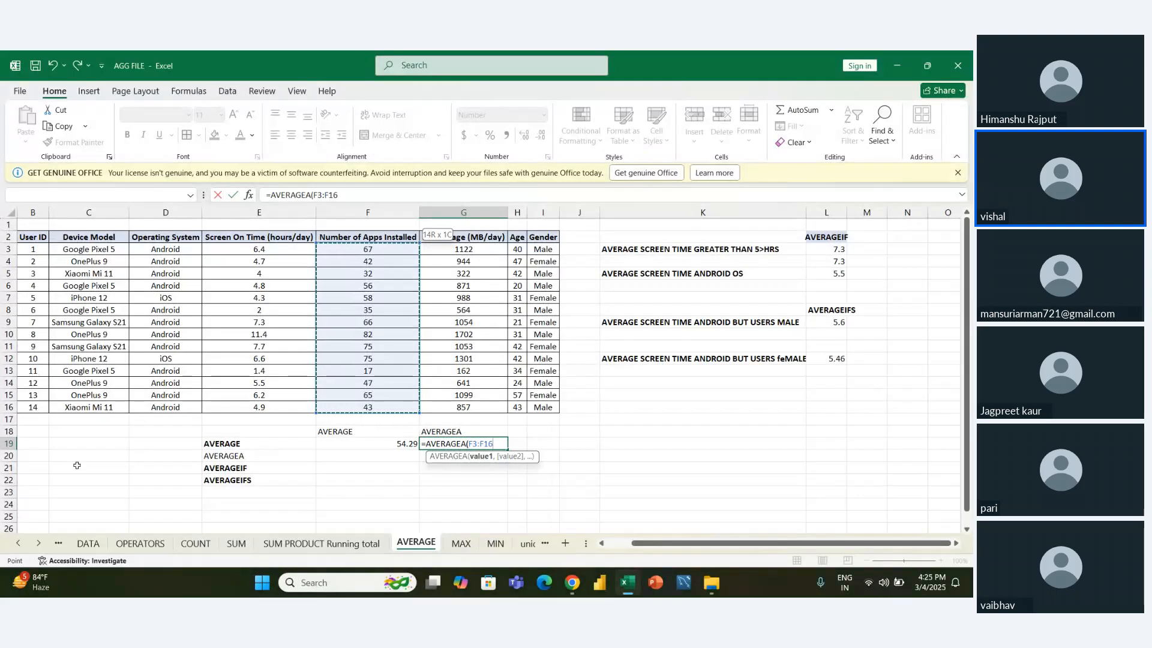
key("Return")
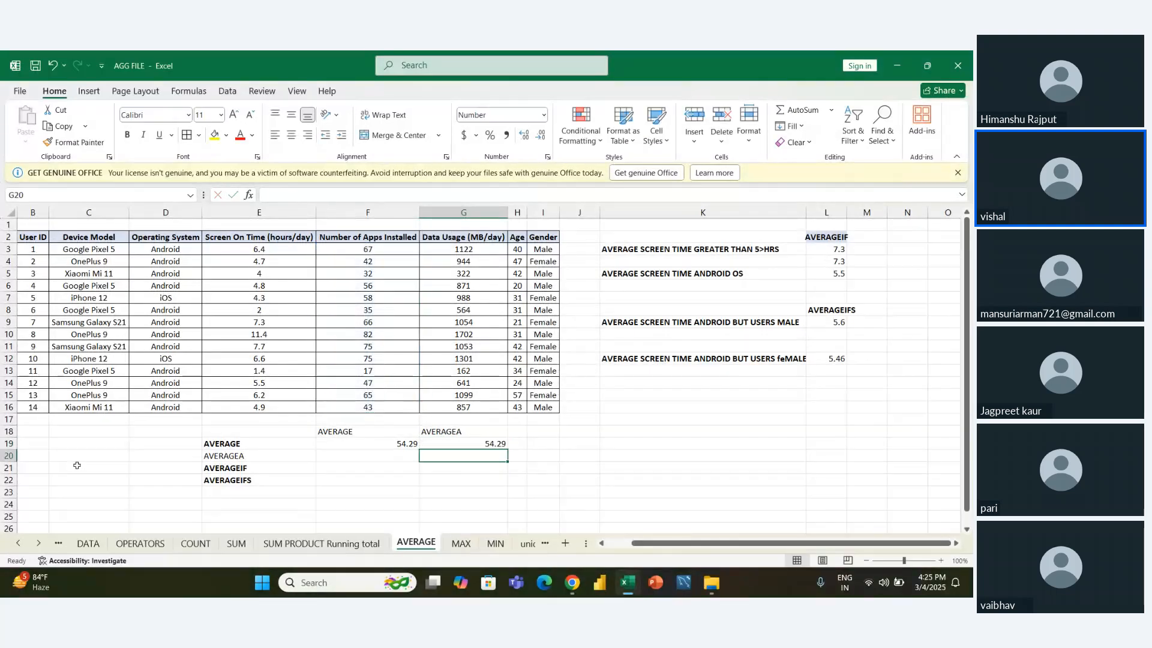
key("Up")
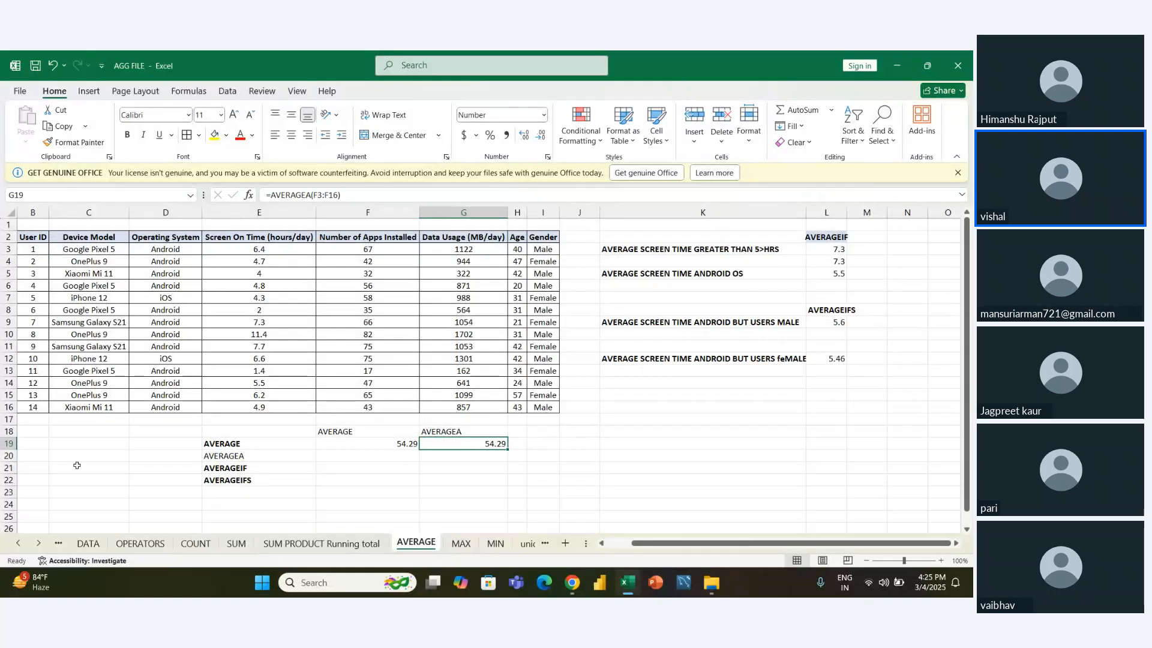
- Select the Number of Apps Installed values in F3:F16 and examine their average, count and sum
key("Left")
key("Up")
key("Up")
key("Up")
key("ctrl+shift+Up")
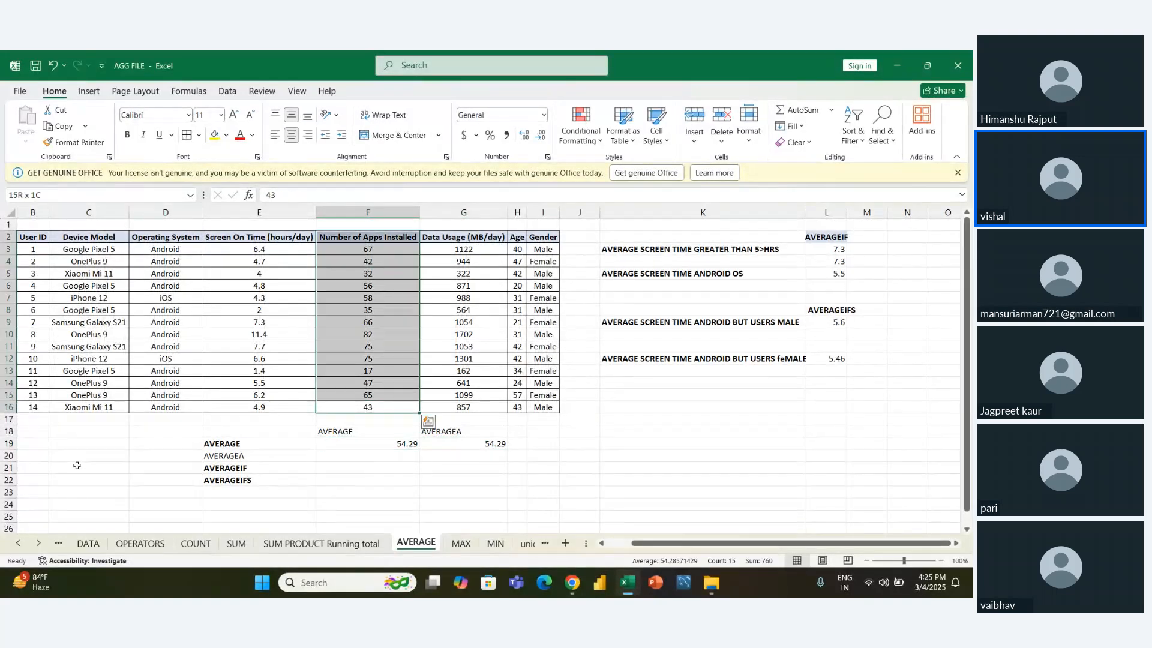
key("shift+Down")
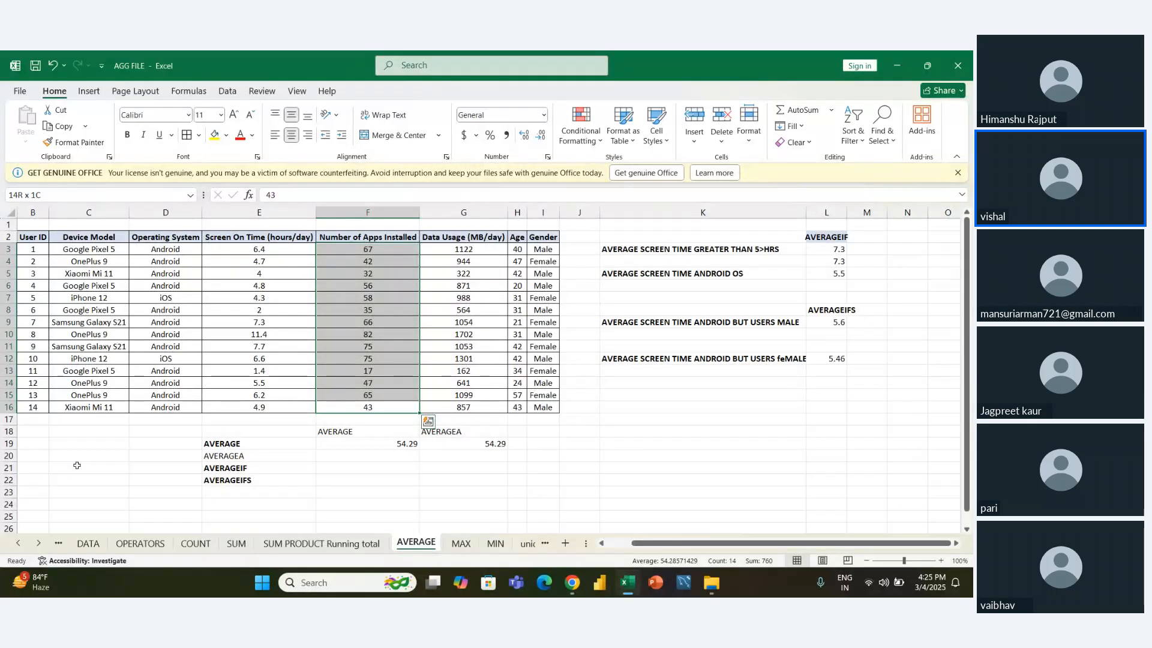
key("Down")
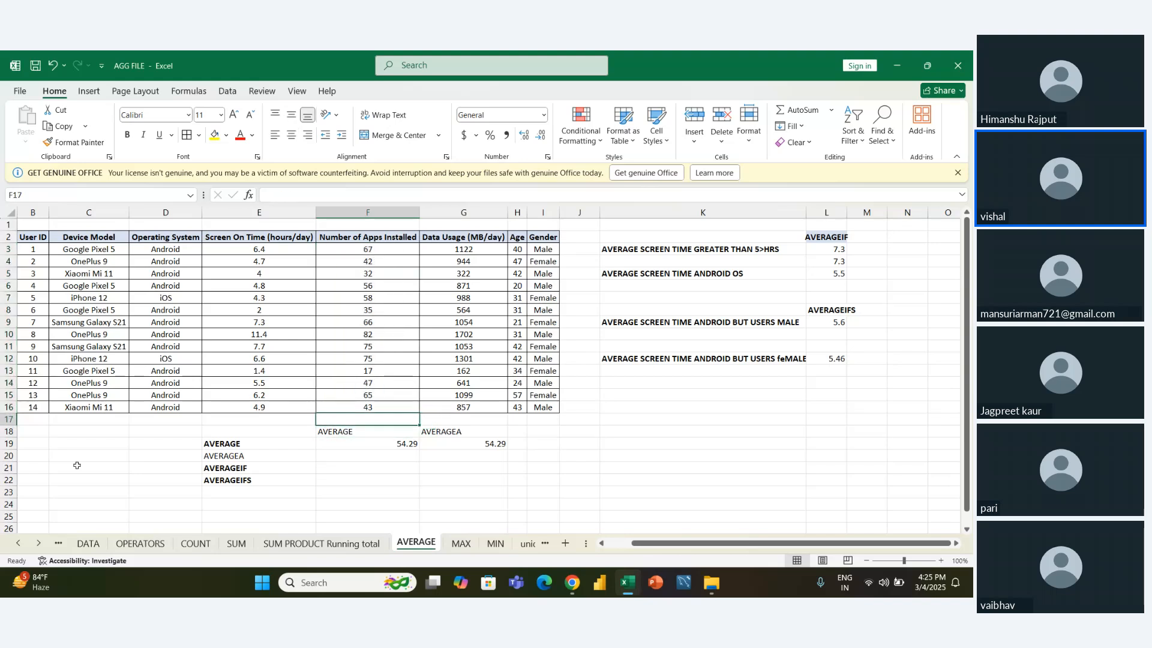
key("BackSpace")
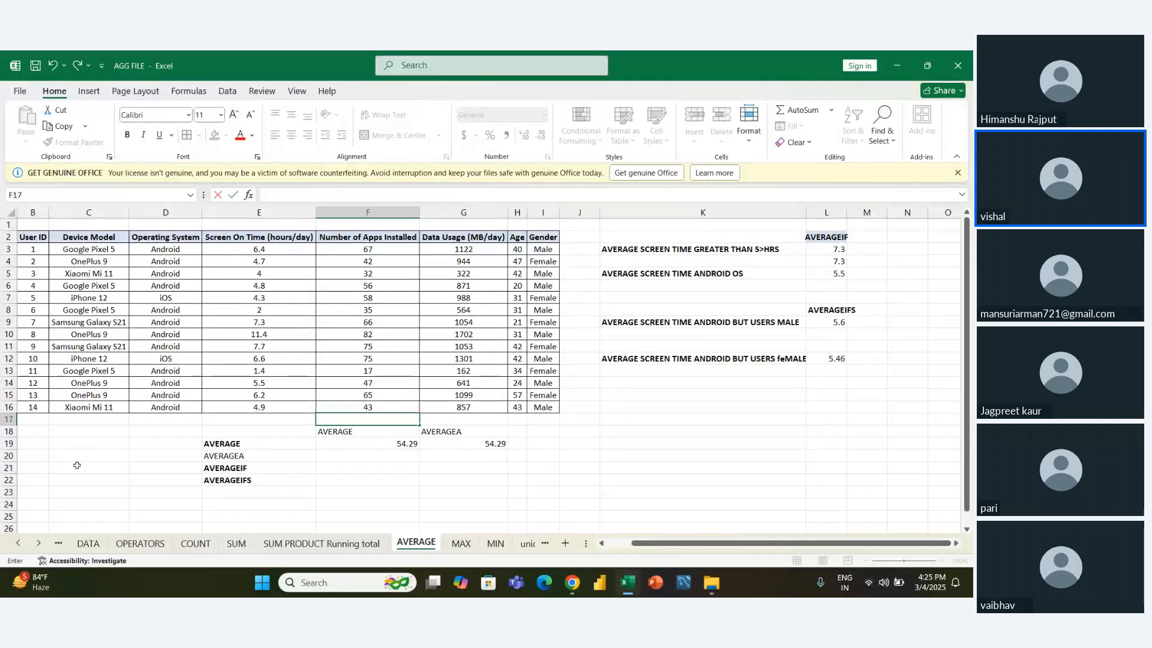
key("Escape")
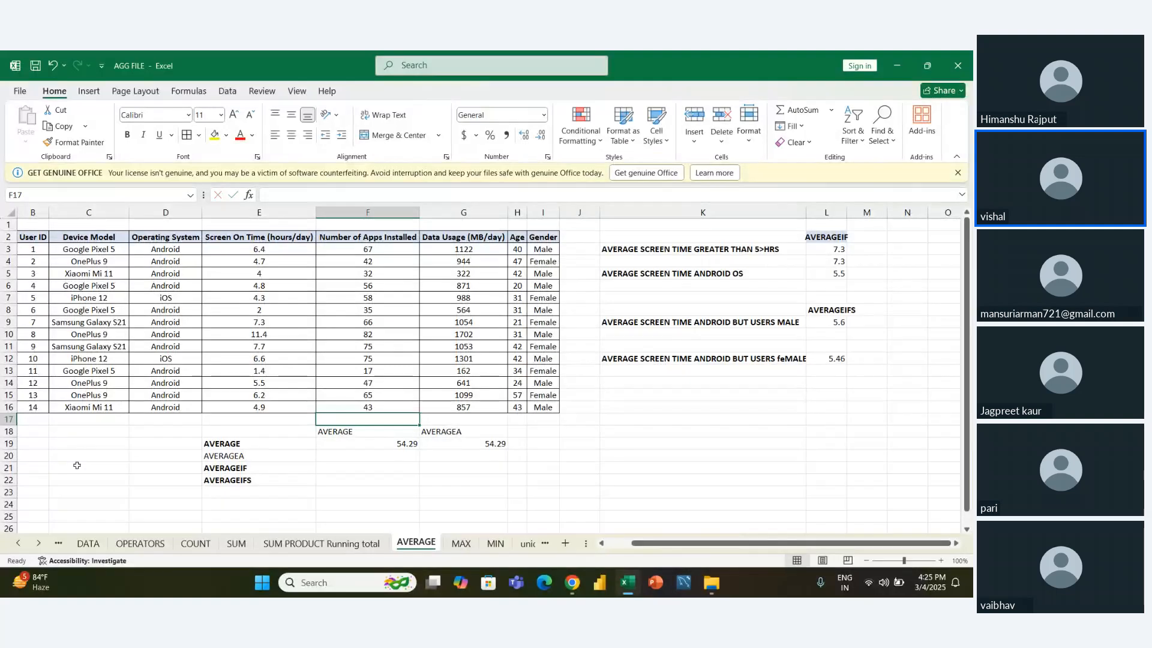
- Total the Number of Apps Installed values in F22 with =SUM(F3:F16)
key("Down")
key("Down")
key("Down")
key("Down")
key("Down")
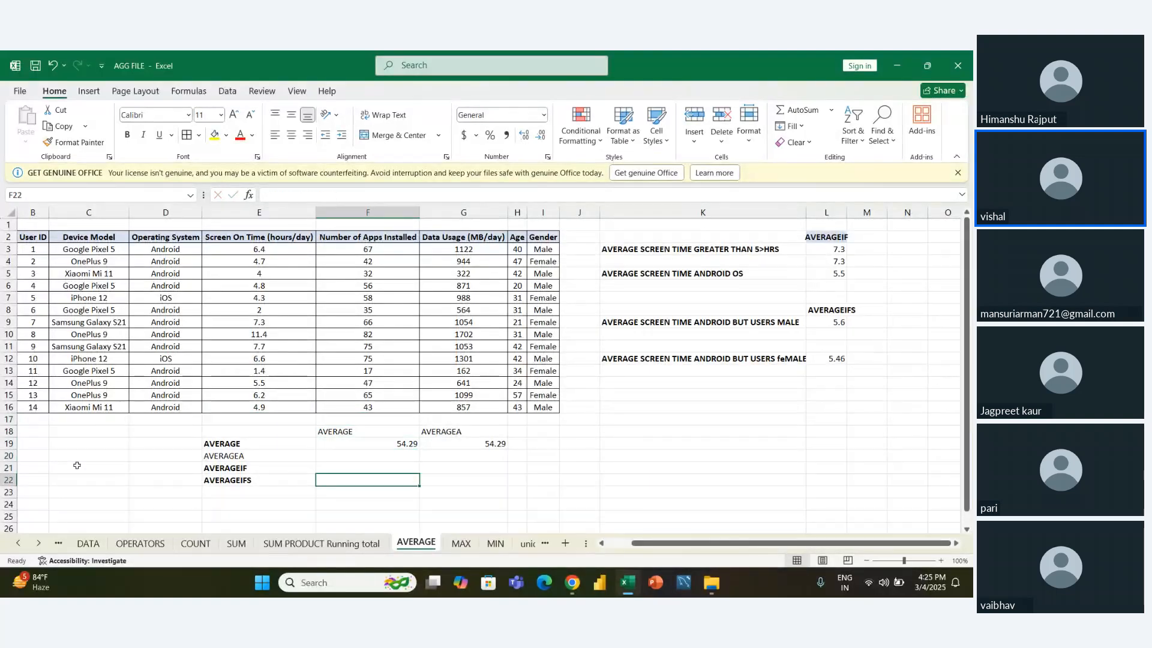
type("=")
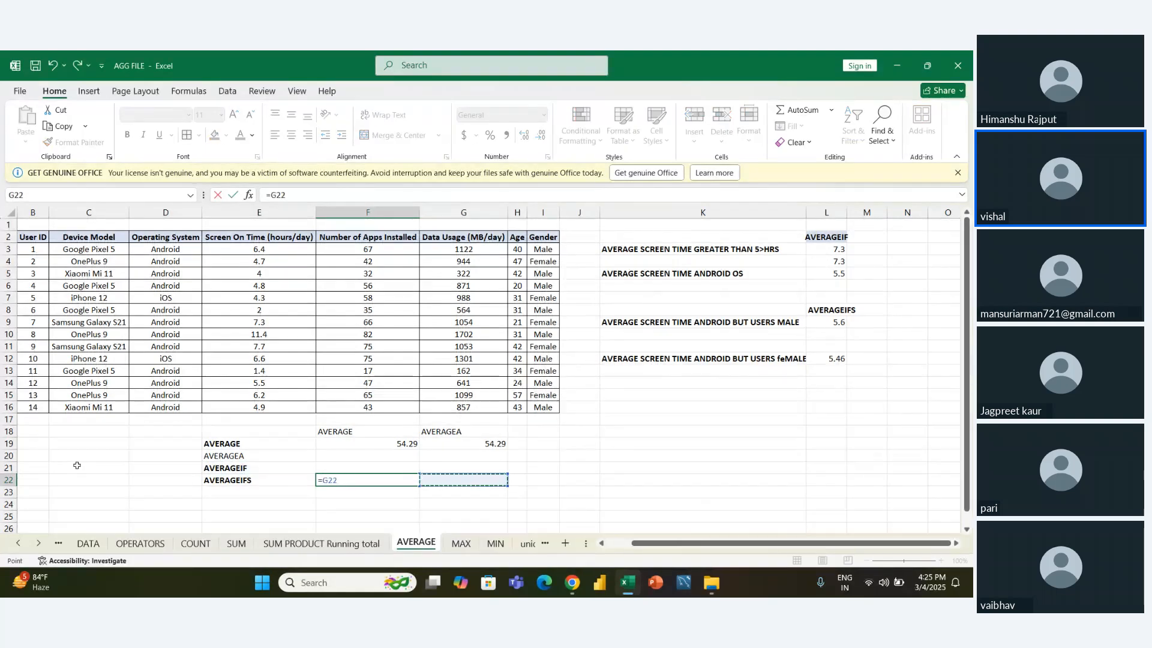
type("SUM")
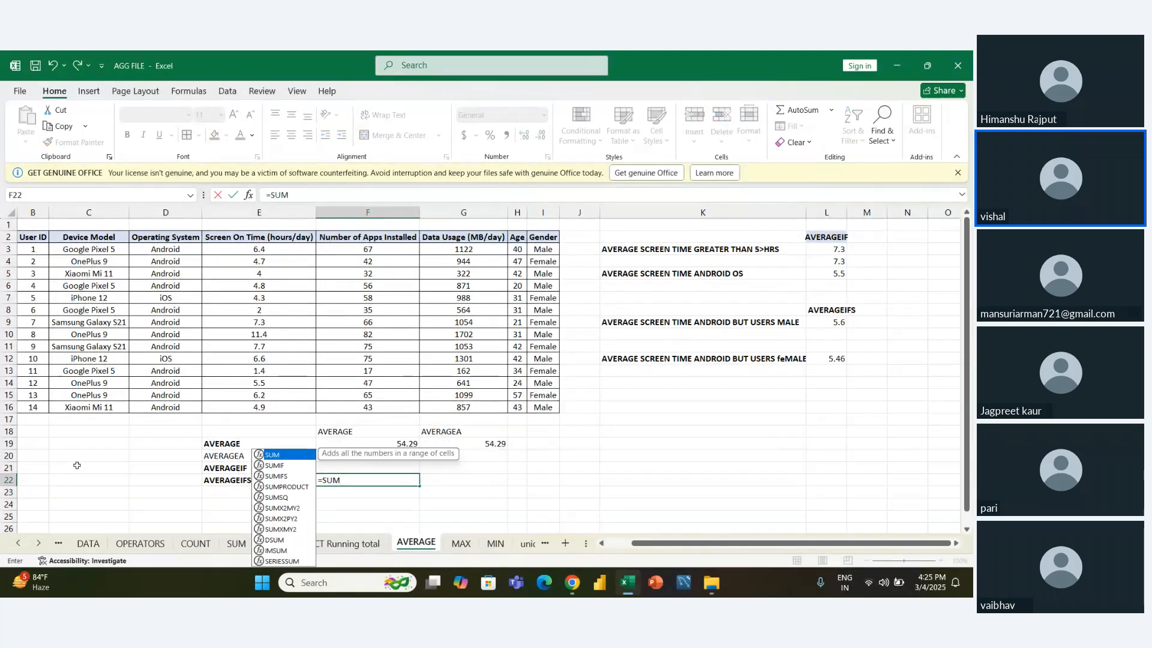
type("(")
key("Up")
key("Up")
key("Up")
key("Up")
key("Up")
key("Up")
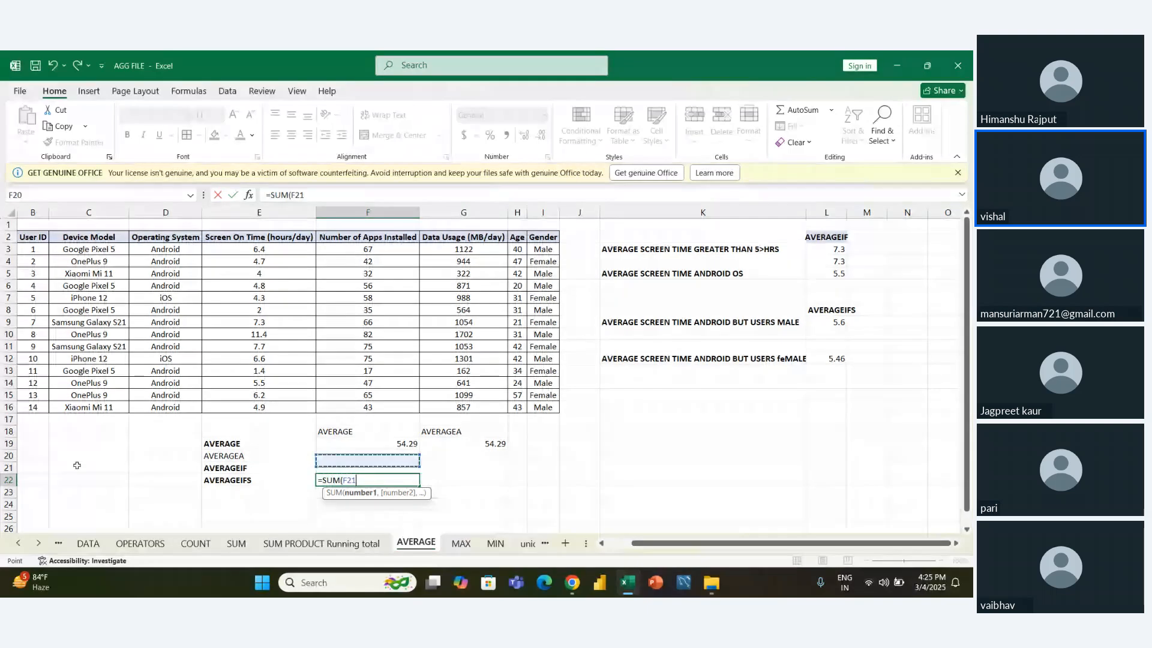
key("shift+Up")
key("shift+Up")
key("shift+Up")
key("shift+Up")
key("shift+Up")
key("shift+Up")
key("shift+Up")
key("shift+Up")
key("shift+Up")
key("shift+Up")
key("shift+Up")
key("shift+Up")
key("shift+Up")
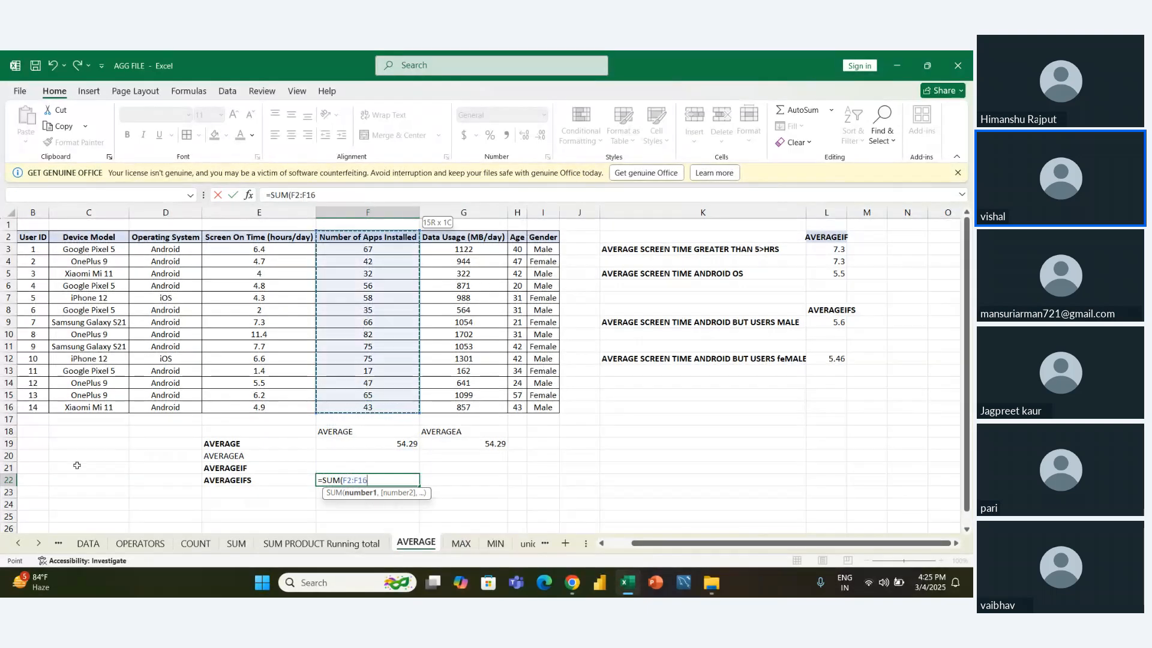
key("Return")
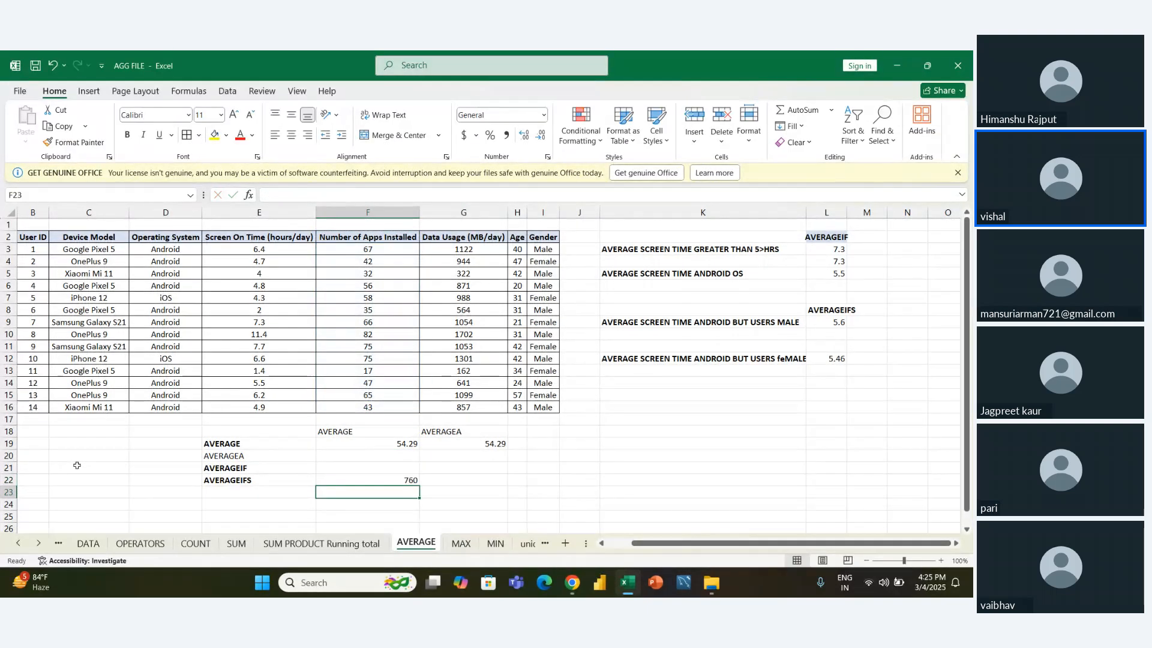
- Enter the count 14 in F23 and divide the total by it in F24 with =F22/F23
key("Up")
key("Down")
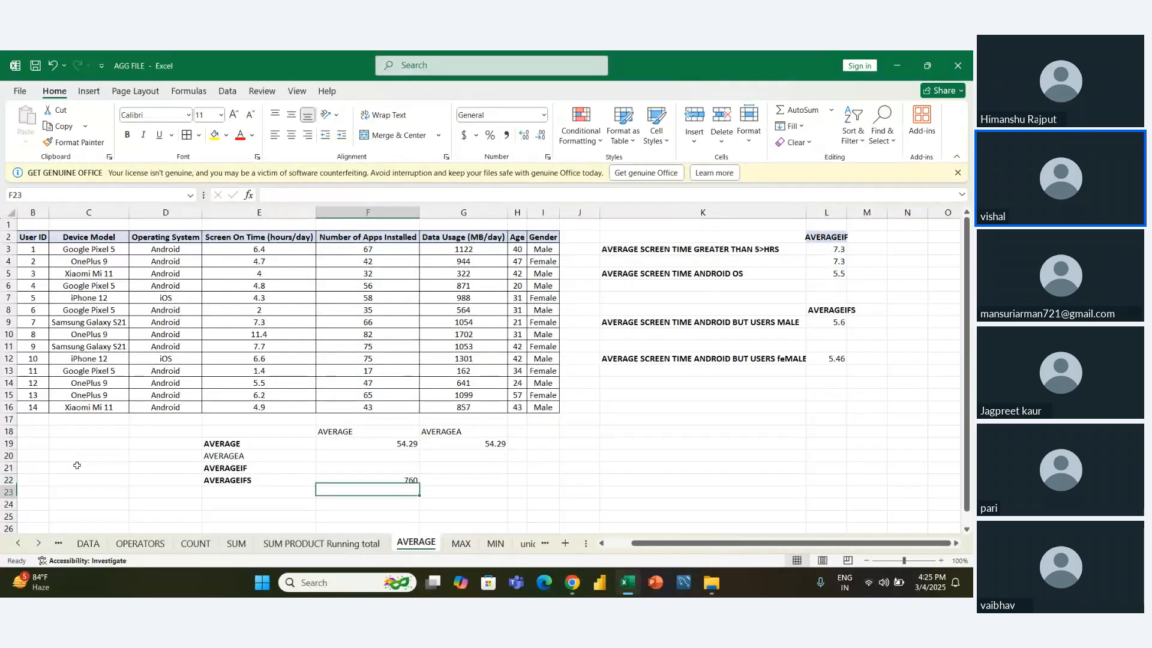
type("14")
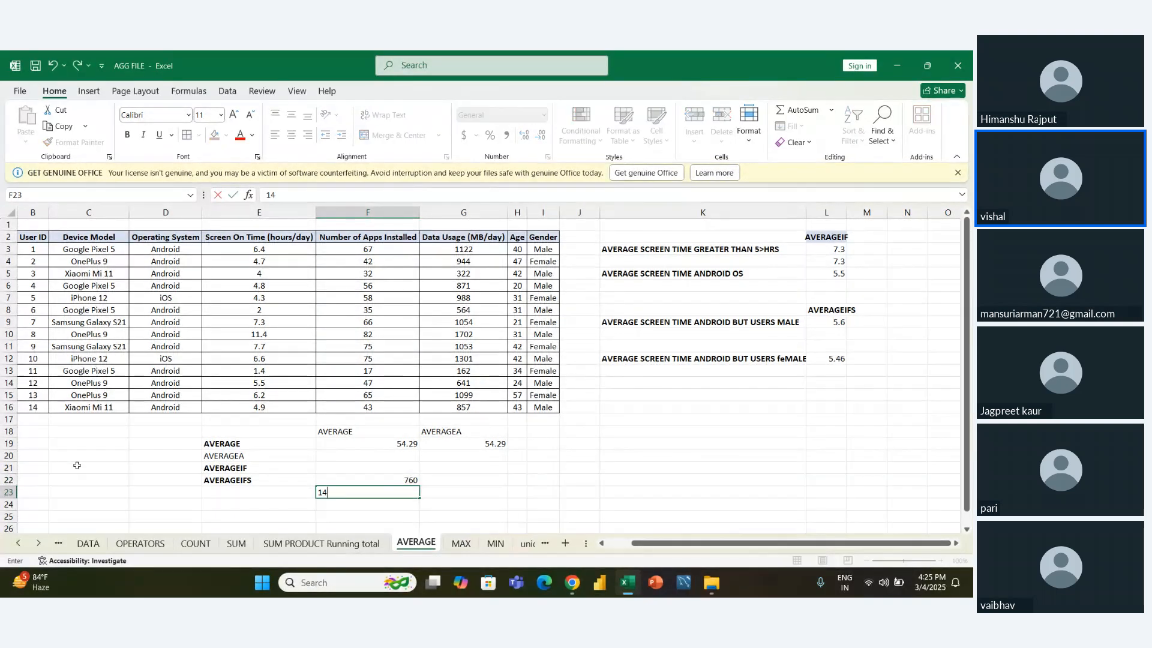
key("Return")
type("=")
key("Up")
key("Up")
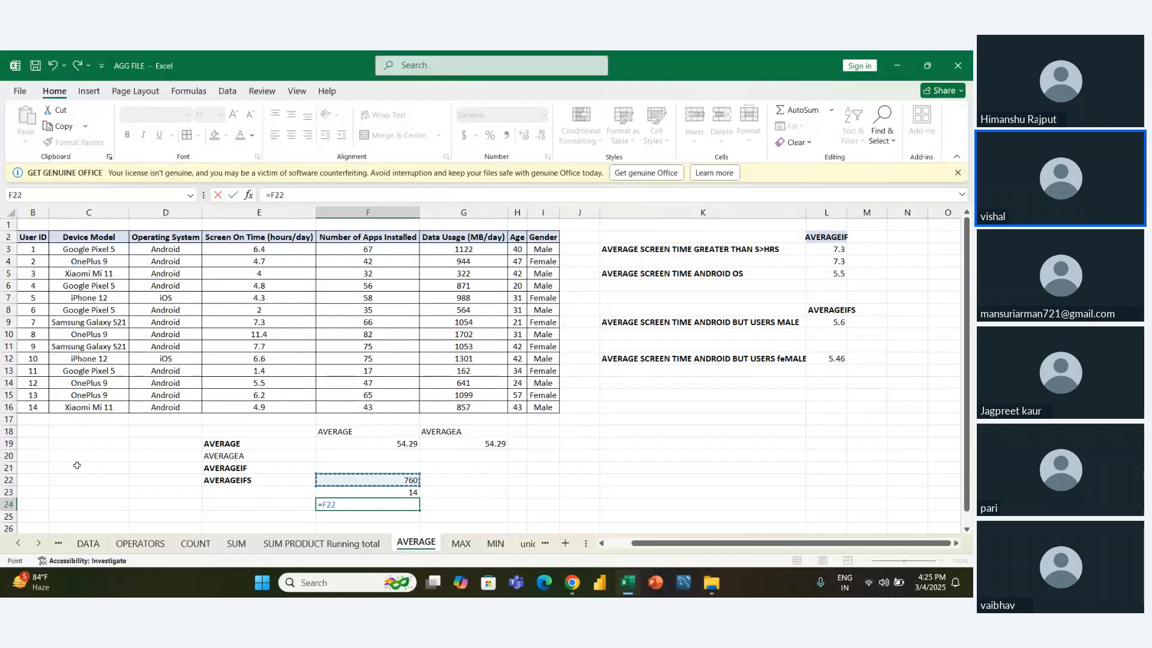
type("/")
key("Up")
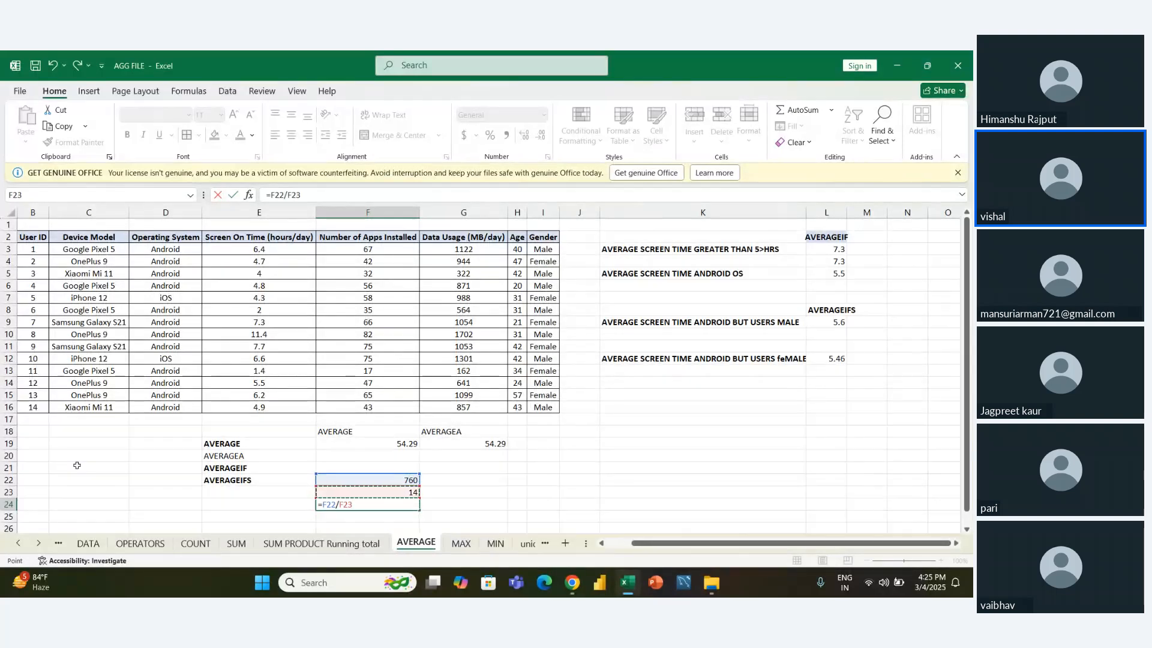
key("Return")
key("Up")
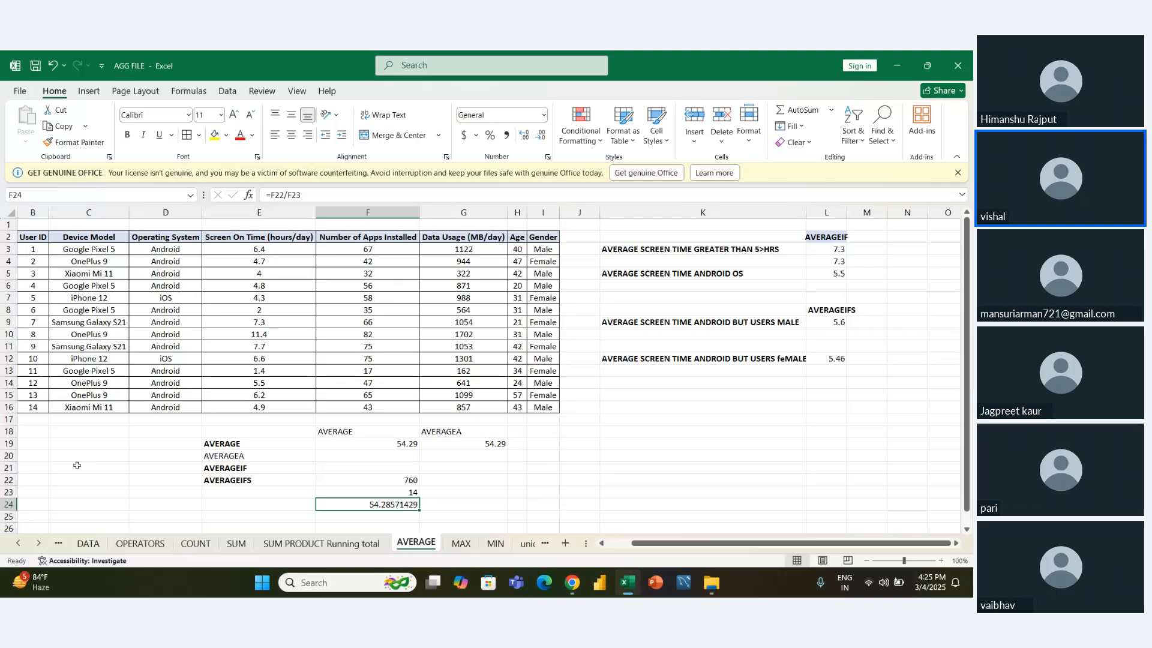
- Delete the manual average check in F22:F24 and return to F20 beside the AVERAGEA label
key("Up")
key("Up")
key("shift+Down")
key("shift+Down")
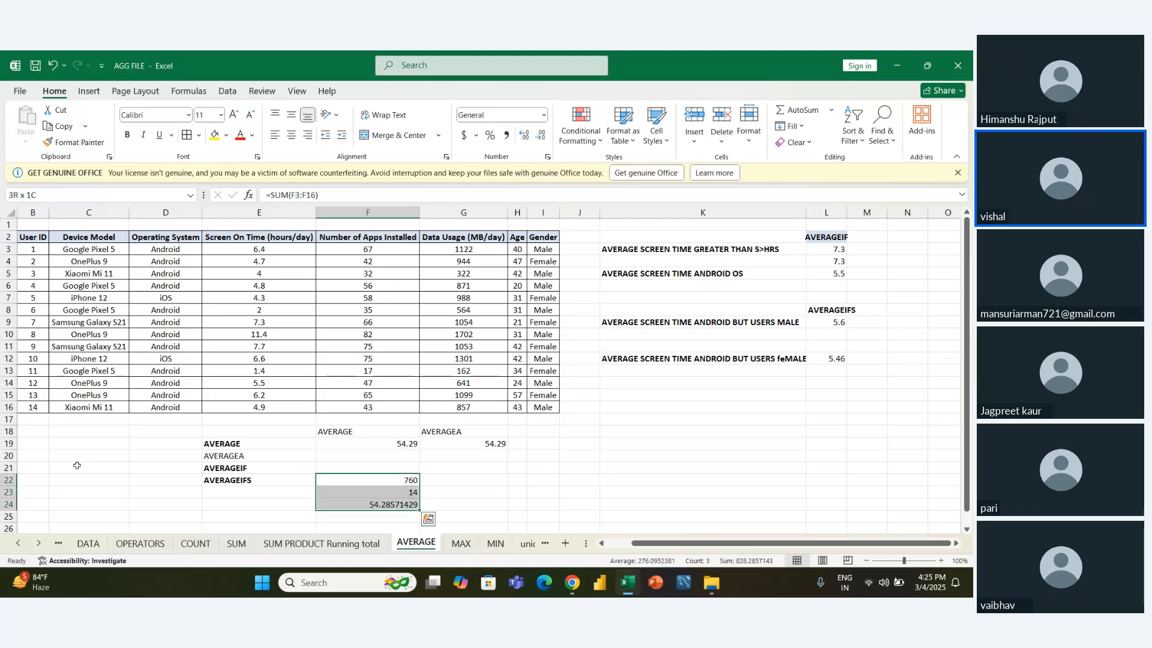
key("Delete")
key("Up")
key("Up")
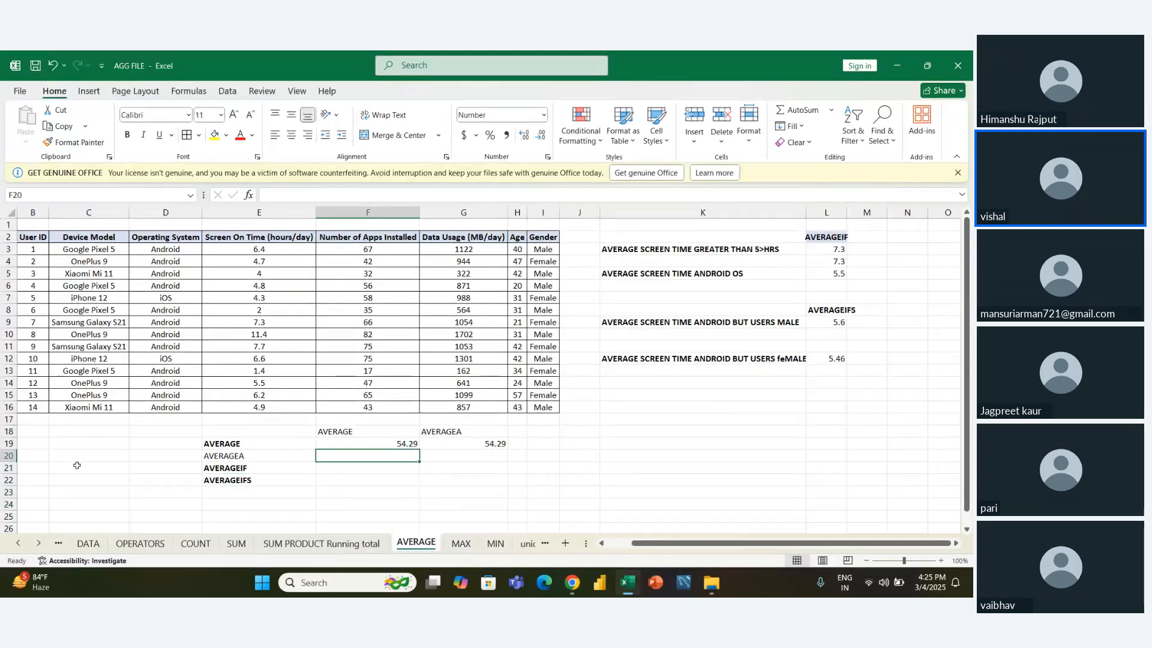
- Average the Number of Apps Installed column including its header in F20 with =AVERAGE(F2:F16)
type("=AVER")
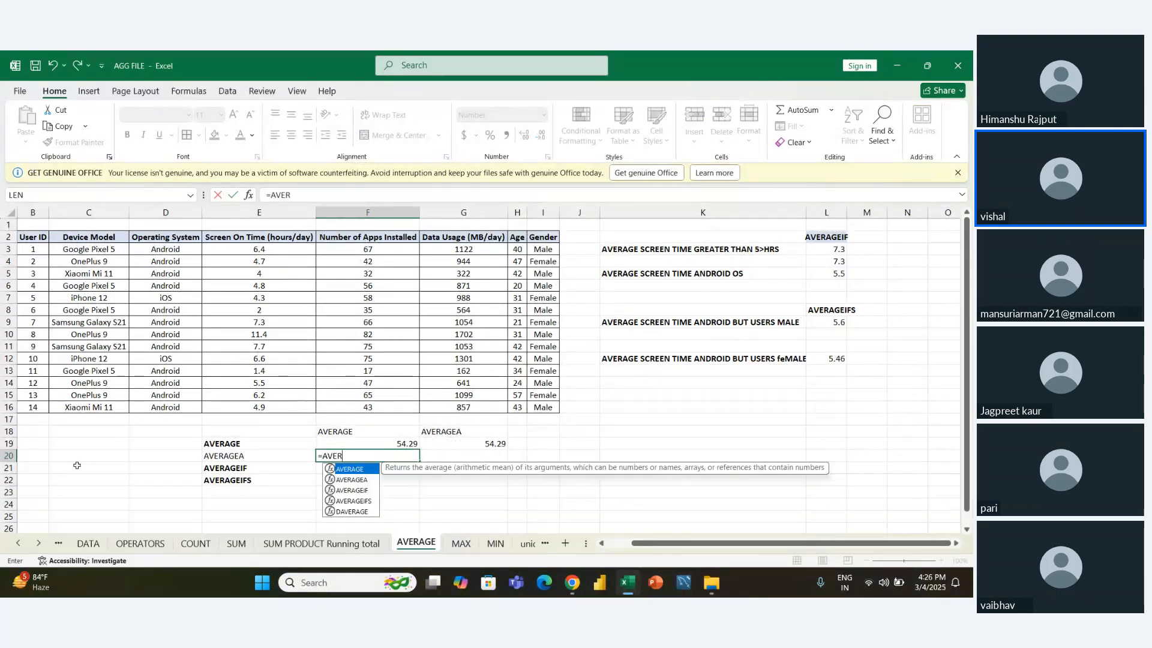
key("Tab")
key("Left")
key("Up")
key("Up")
key("Up")
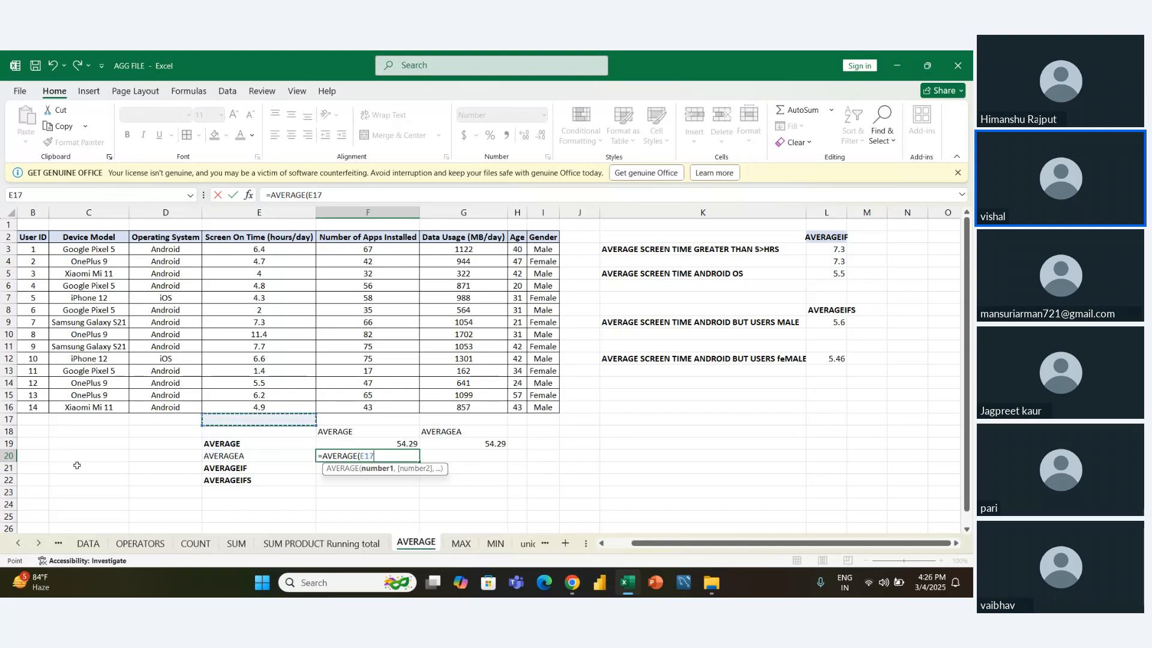
key("Right")
key("Up")
key("ctrl+shift+Up")
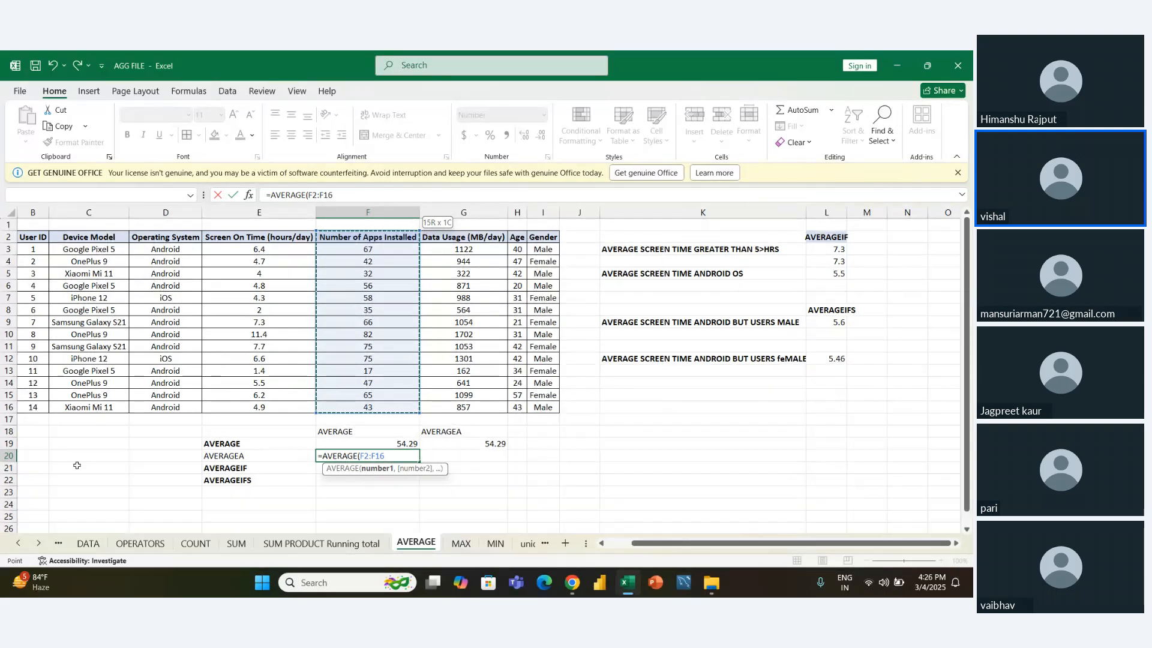
key("ctrl+Return")
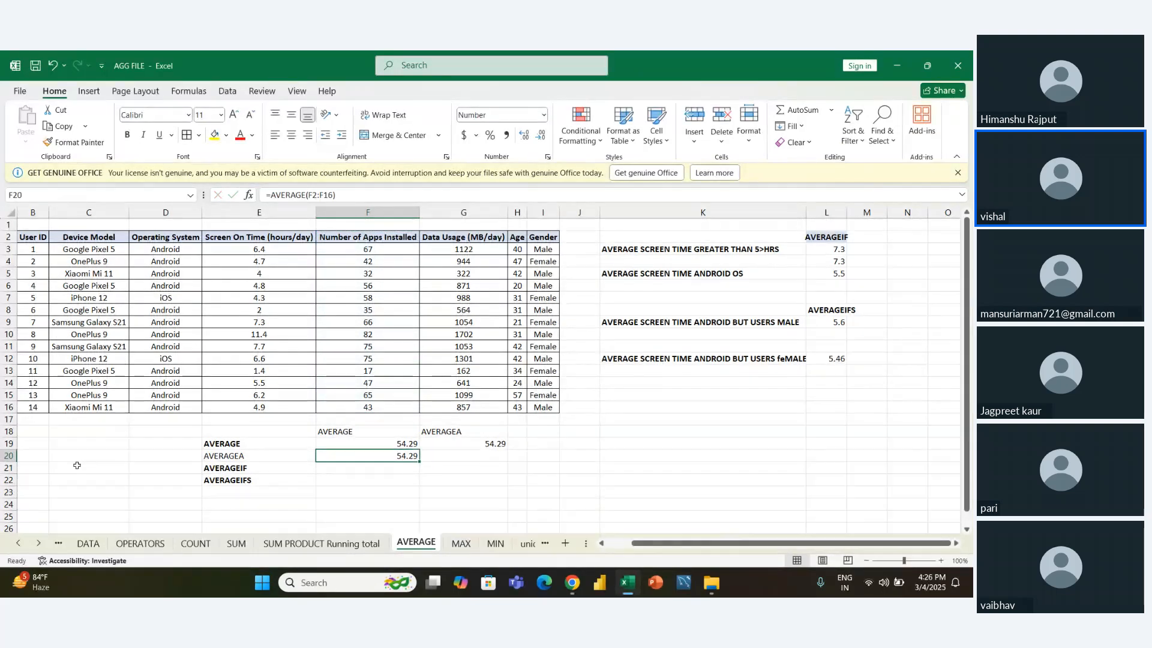
- Compare the count, average and sum of the Number of Apps Installed column with its header (F2:F16) and without it (F3:F16)
key("Up")
key("Up")
key("Up")
key("Up")
key("ctrl+shift+Up")
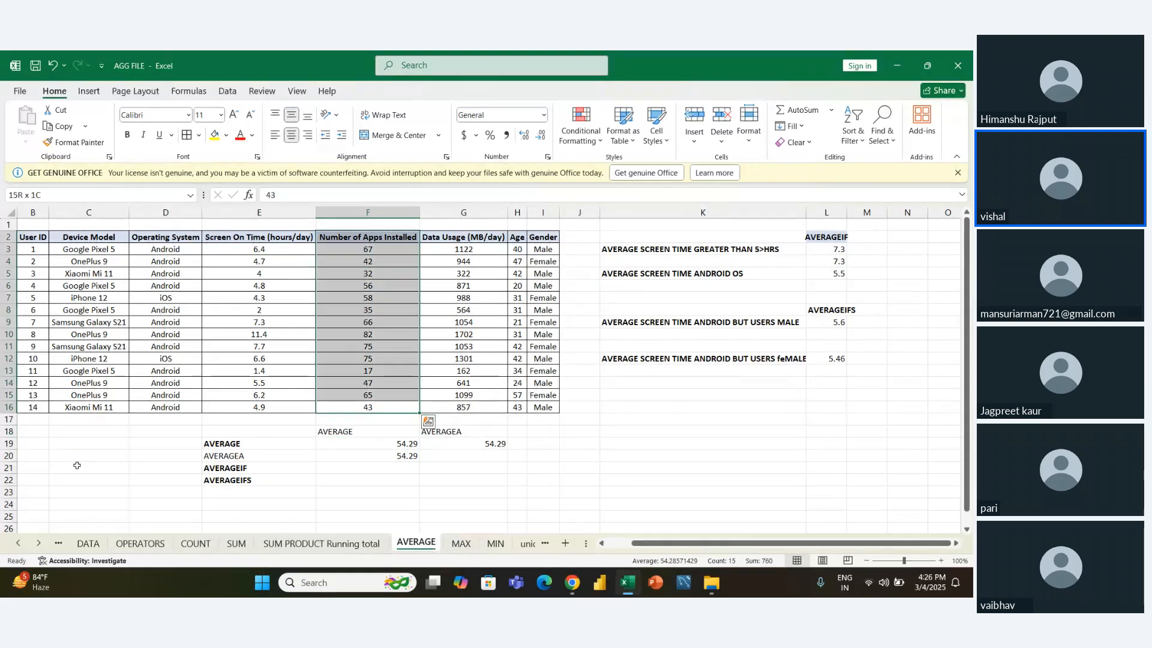
key("shift+Down")
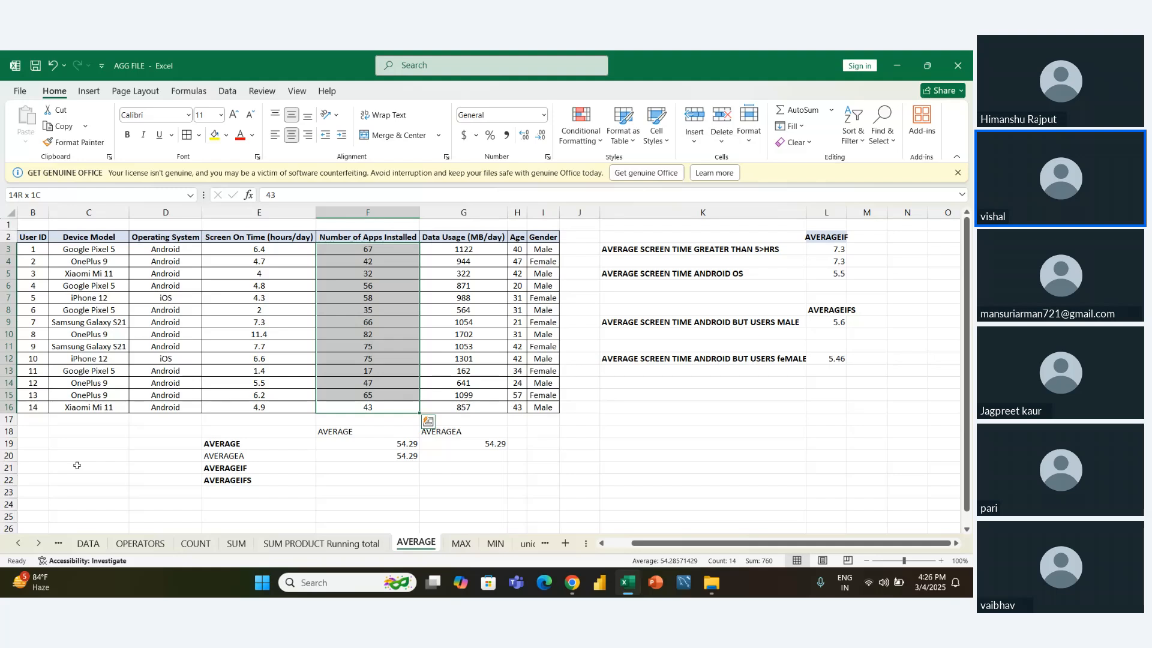
- Enter =AVERAGEA(F2:F16) in G20 to average the Number of Apps Installed column with its header counted
key("Down")
key("Down")
key("Right")
key("Down")
key("Down")
key("Down")
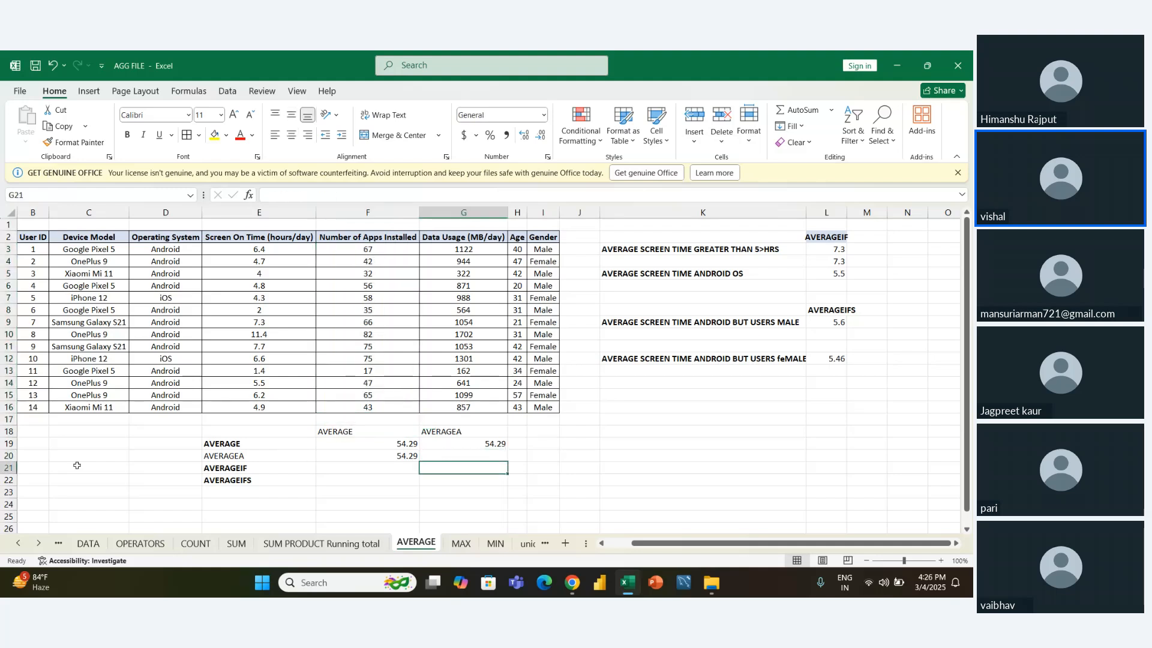
key("Up")
type("=")
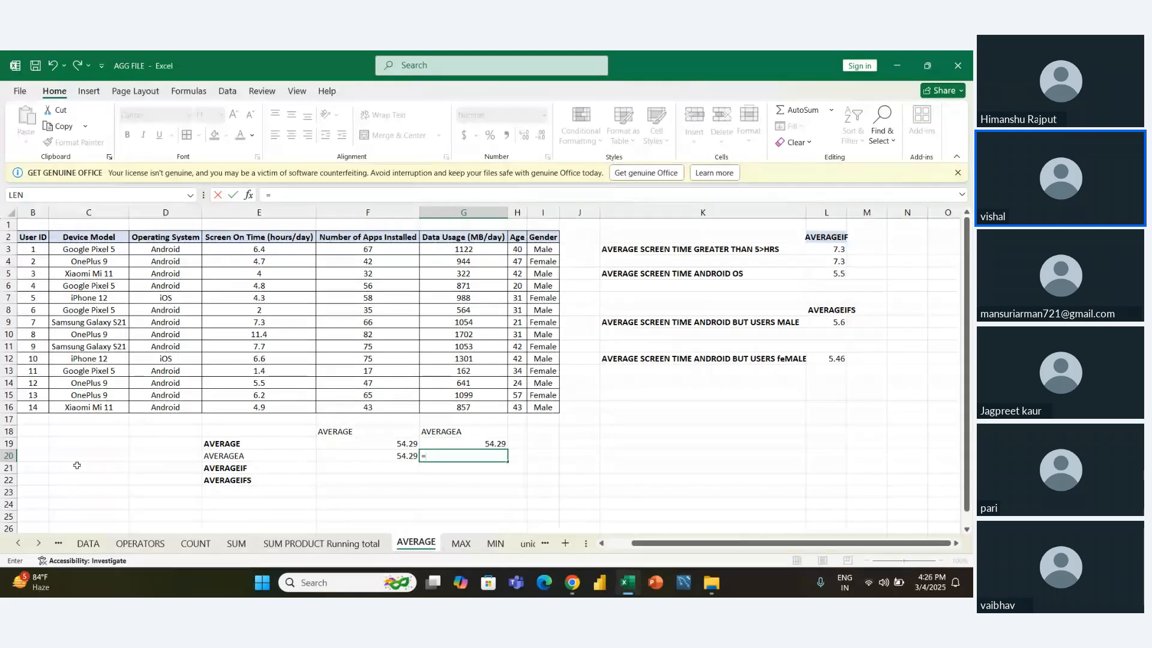
type("AVERA")
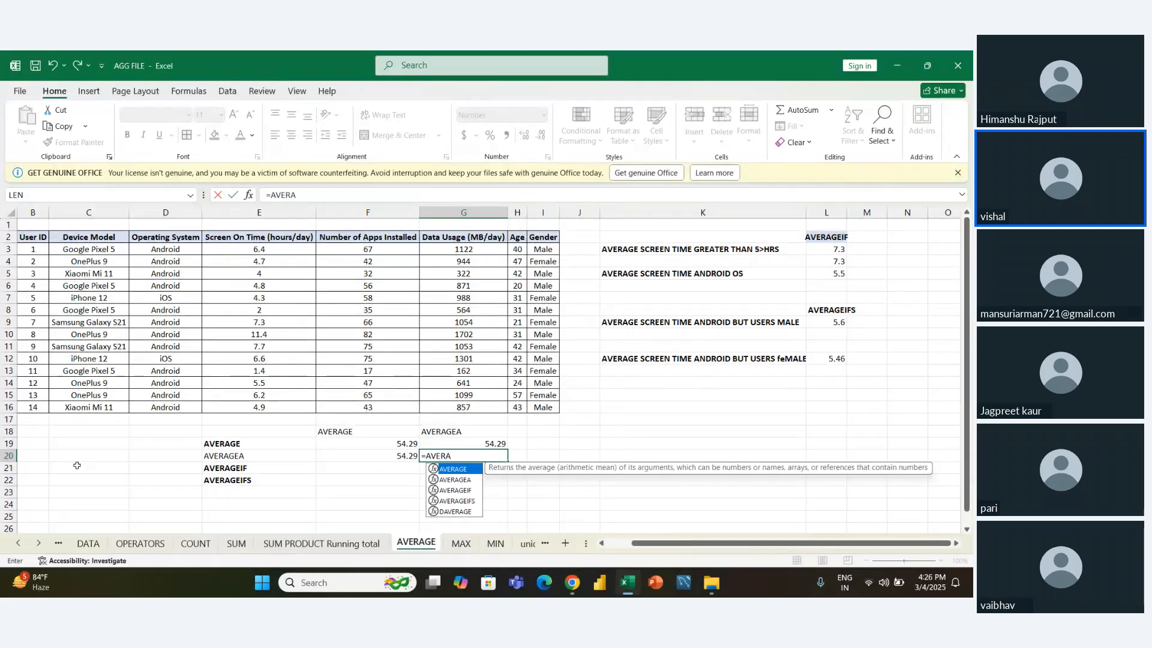
key("Down")
key("Tab")
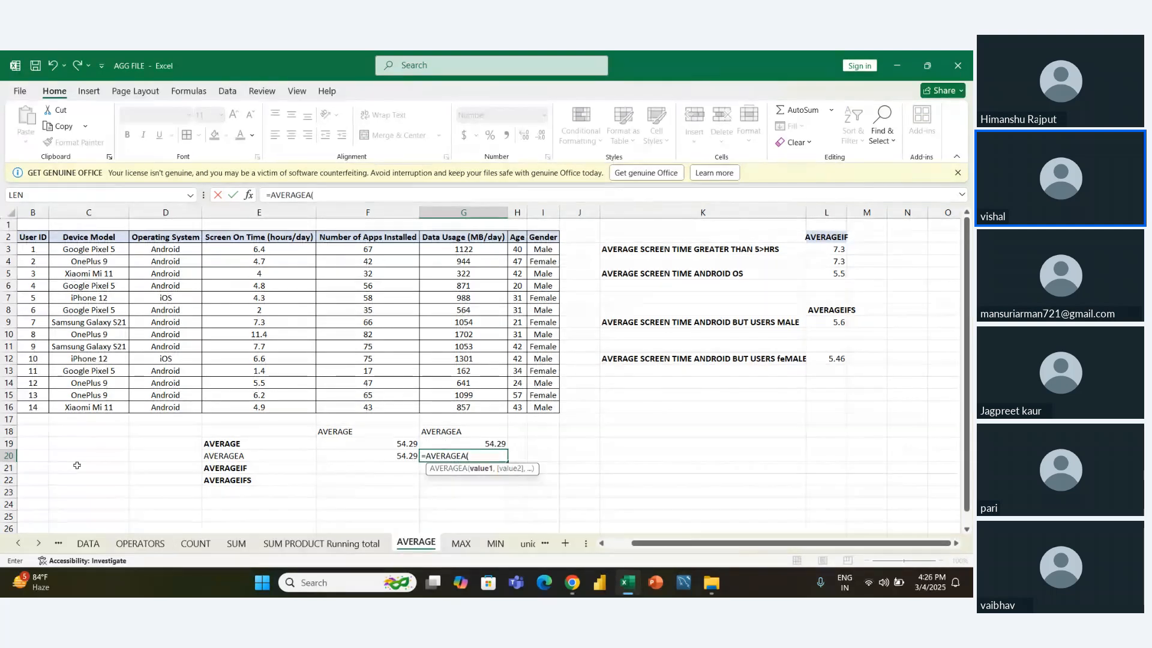
key("Left")
key("Up")
key("Up")
key("Up")
key("Up")
key("ctrl+shift+Up")
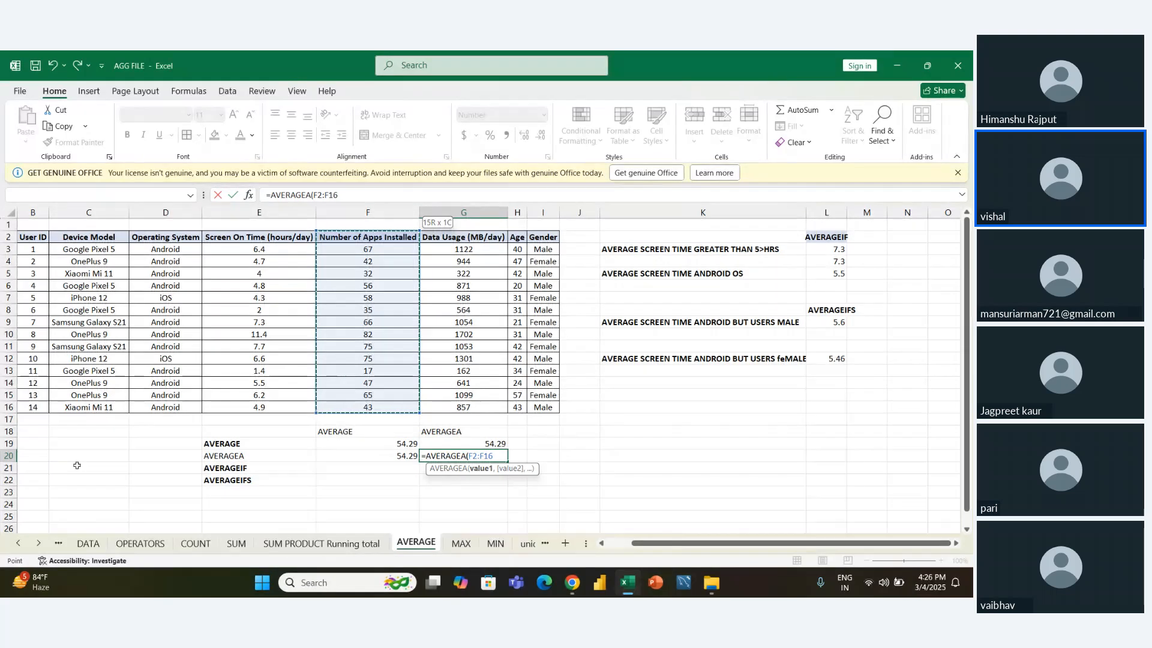
key("Return")
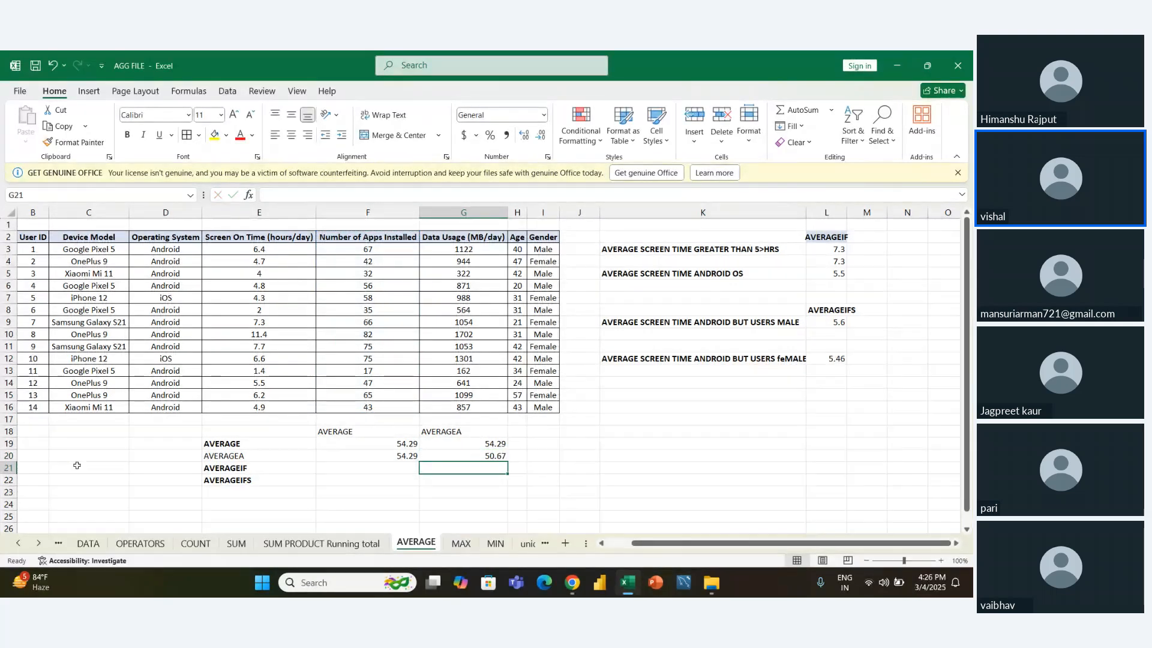
- Compare the AVERAGE and AVERAGEA formulas and their results in F19:G20
key("Up")
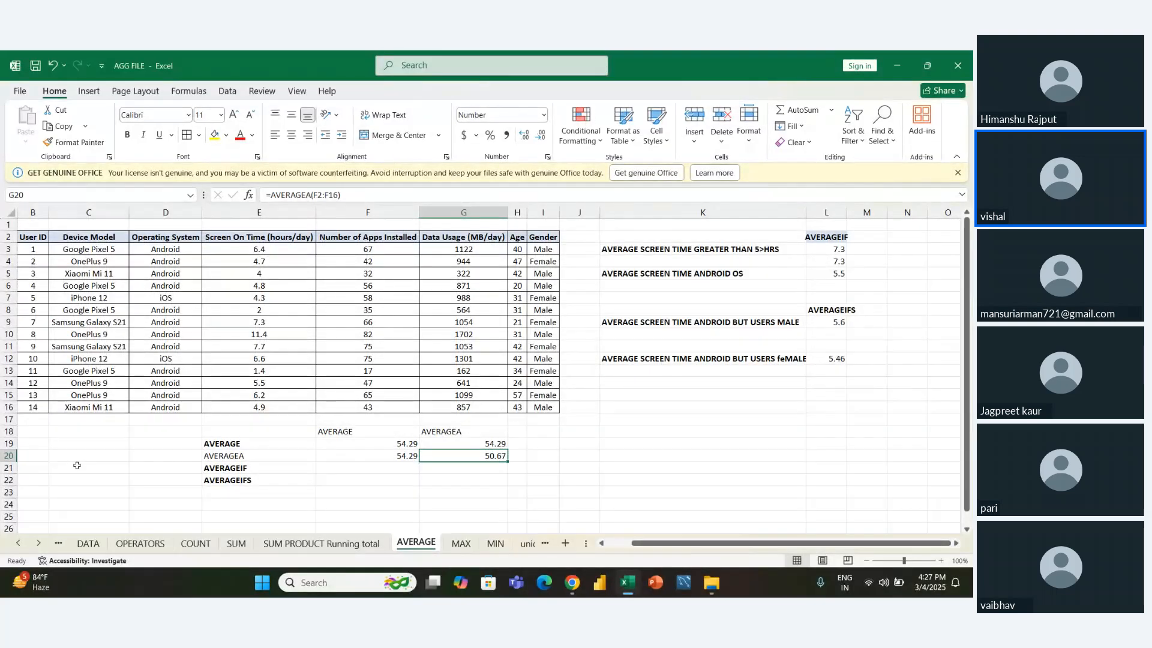
key("Left")
key("Right")
key("Up")
key("Left")
key("Up")
key("Down")
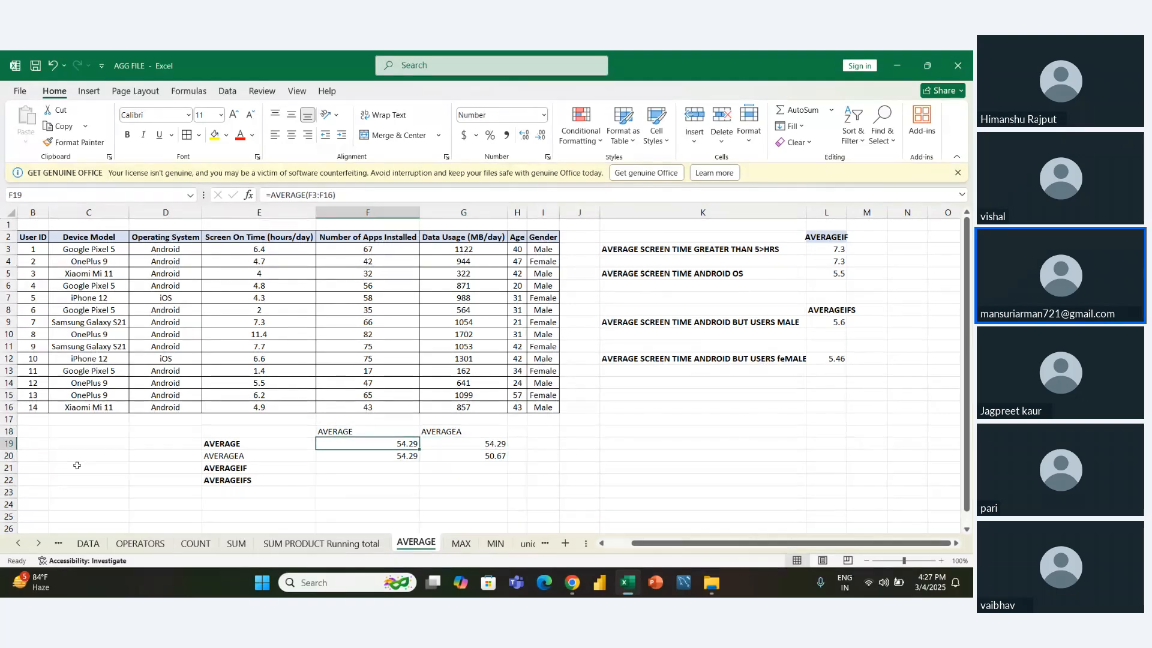
key("Right")
key("Down")
key("Left")
key("Right")
key("Left")
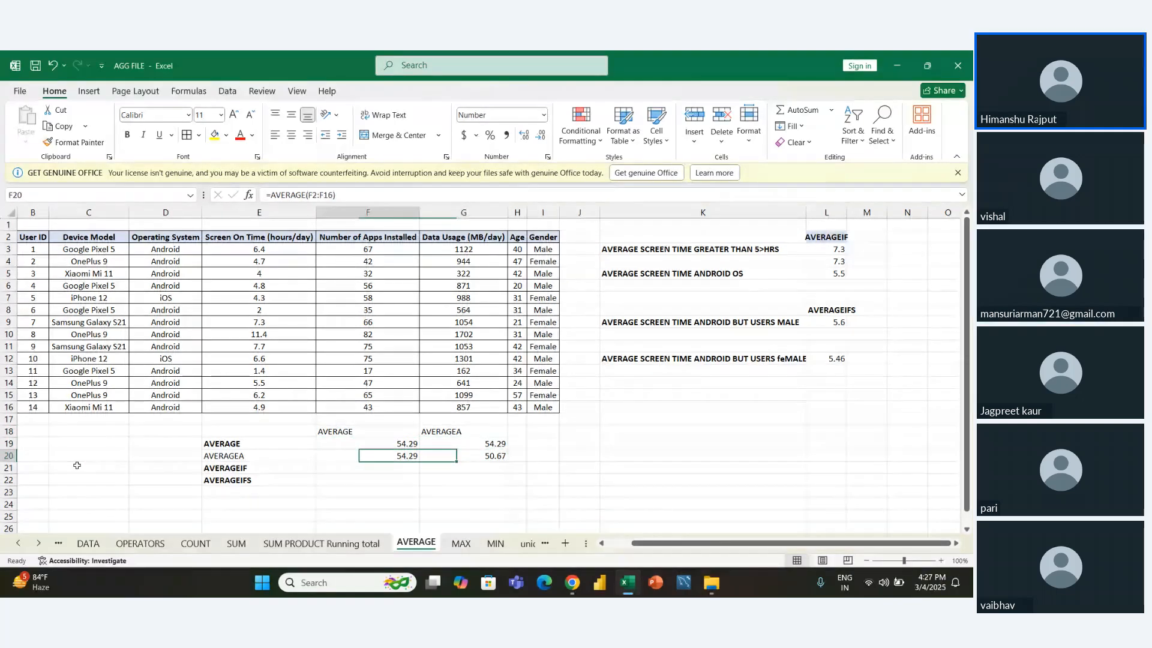
key("Right")
key("Left")
key("Right")
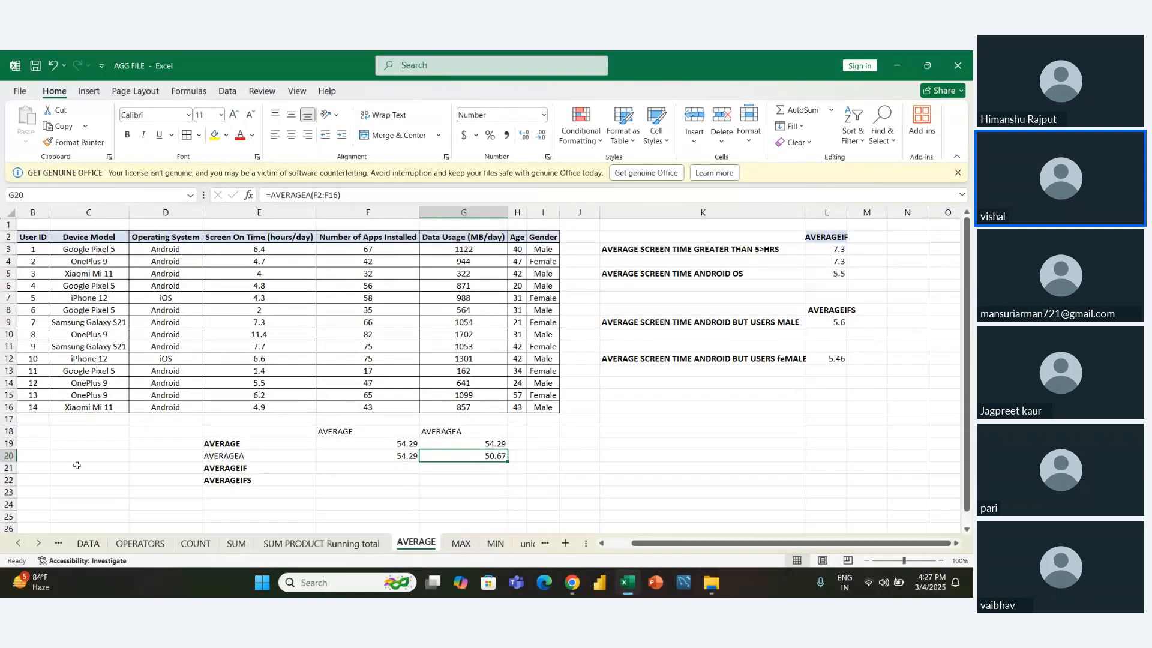
key("Left")
key("Right")
key("Left")
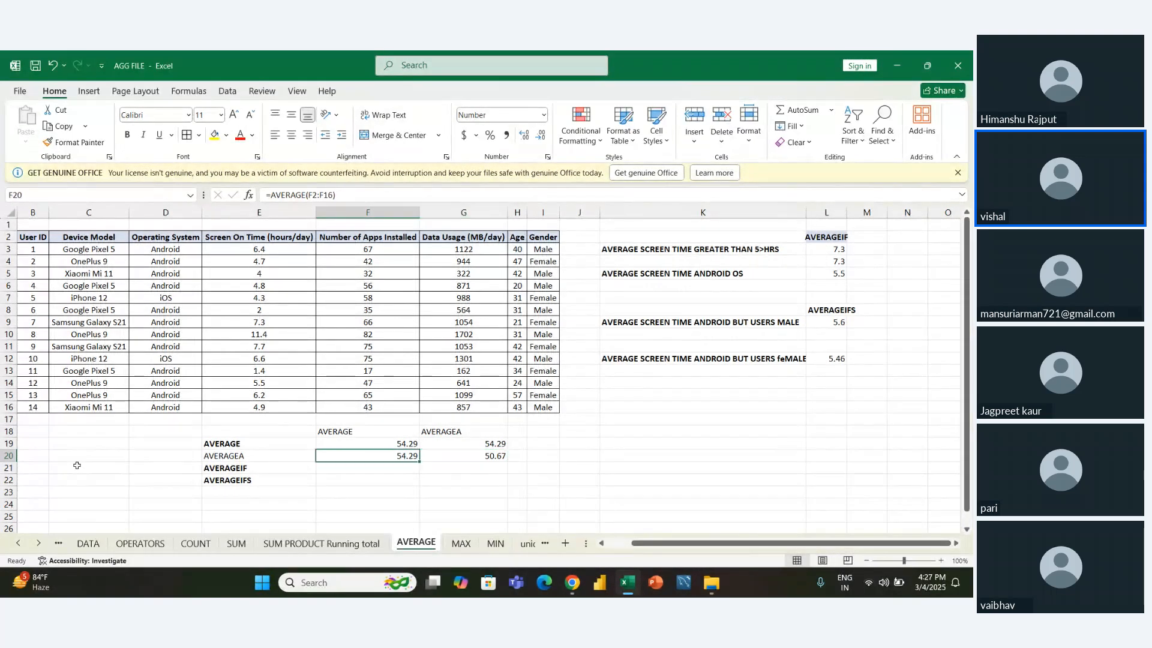
key("Right")
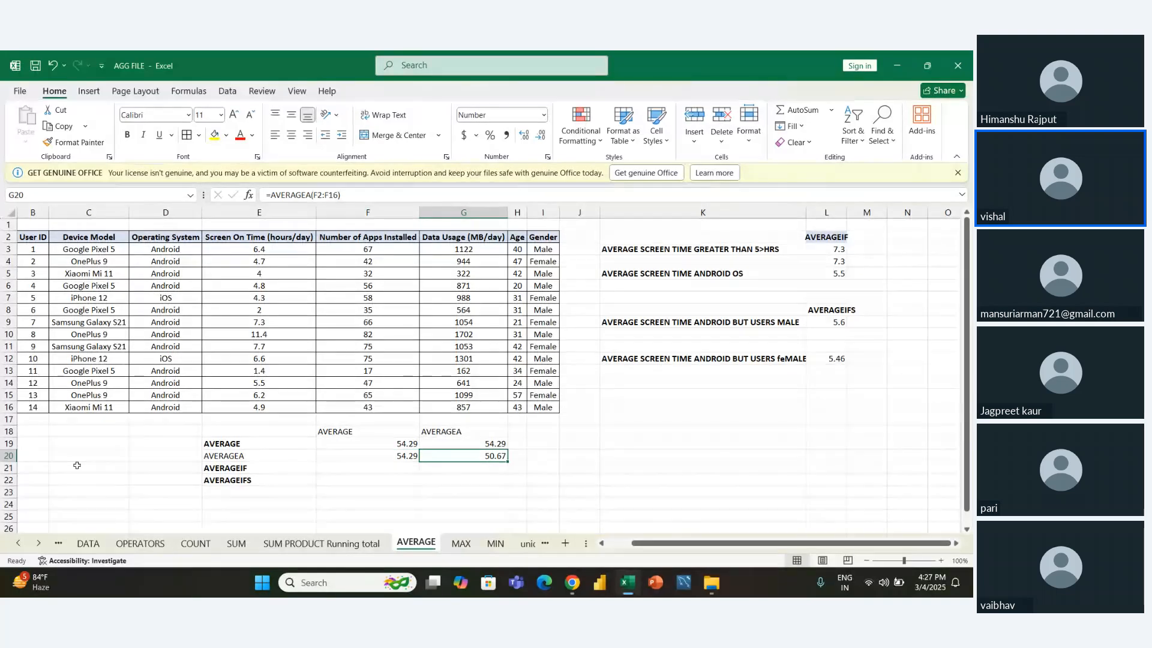
- Clear the existing AVERAGEIF results in L3:L5, keeping the heading in L2
key("Right")
key("Right")
key("Right")
key("Right")
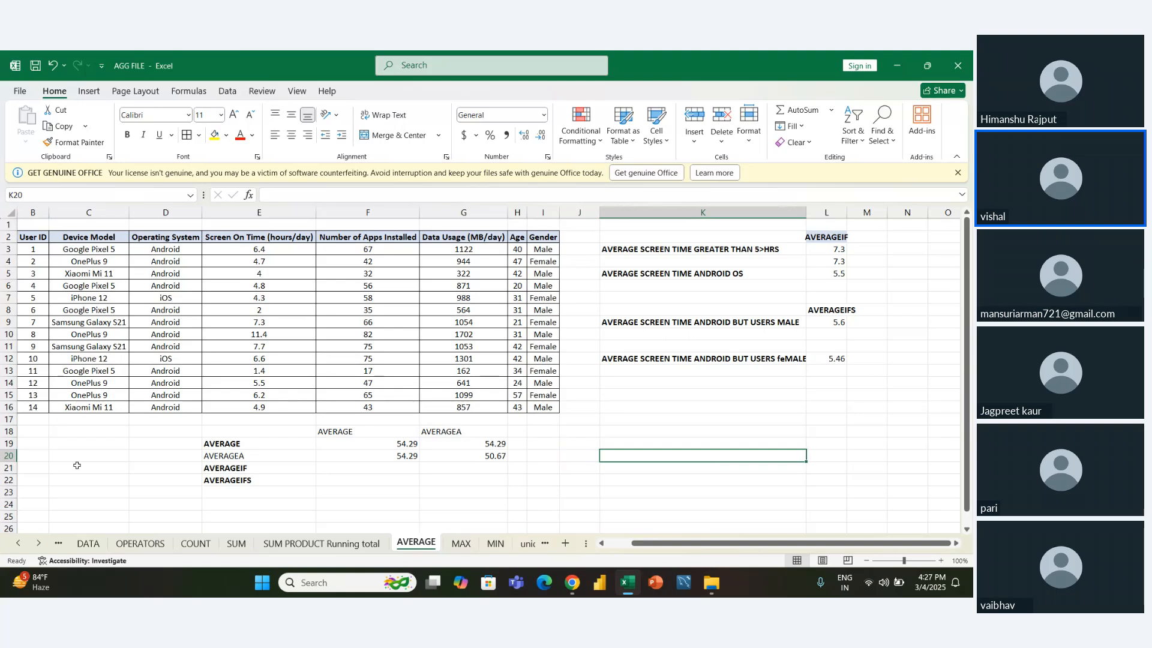
key("Up")
key("Up")
key("Up")
key("Up")
key("Up")
key("Up")
key("Right")
key("Up")
key("Up")
key("Up")
key("Up")
key("Up")
key("Up")
key("Up")
key("Up")
key("Up")
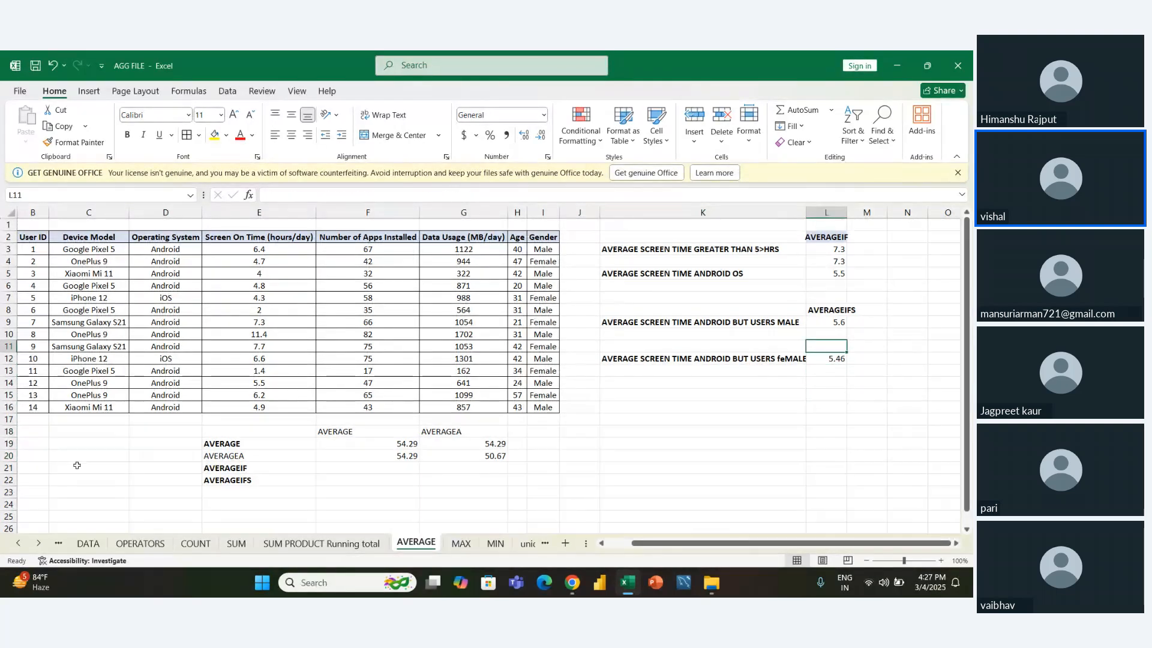
key("shift+Up")
key("shift+Up")
key("shift+Up")
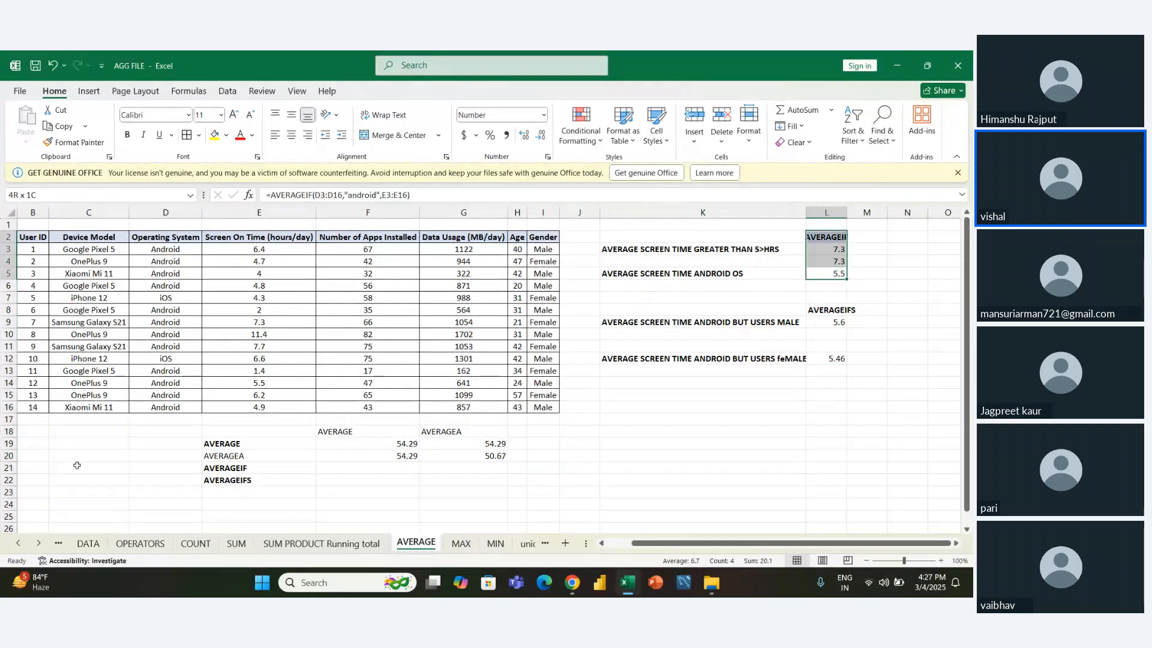
key("shift+Down")
key("Delete")
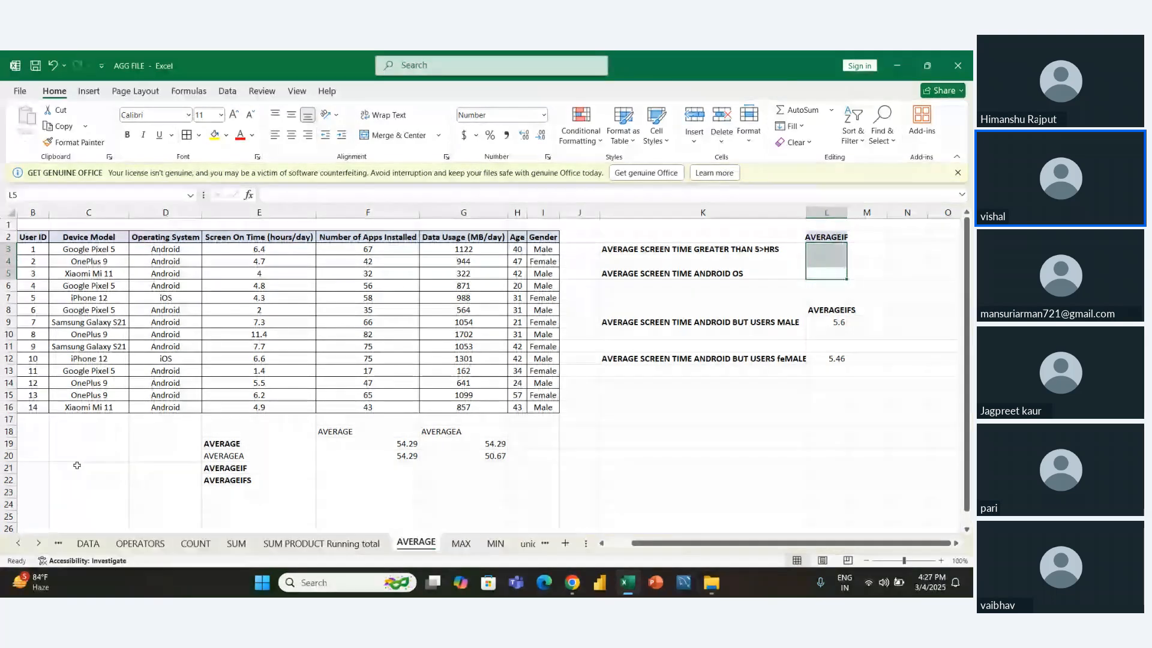
key("Down")
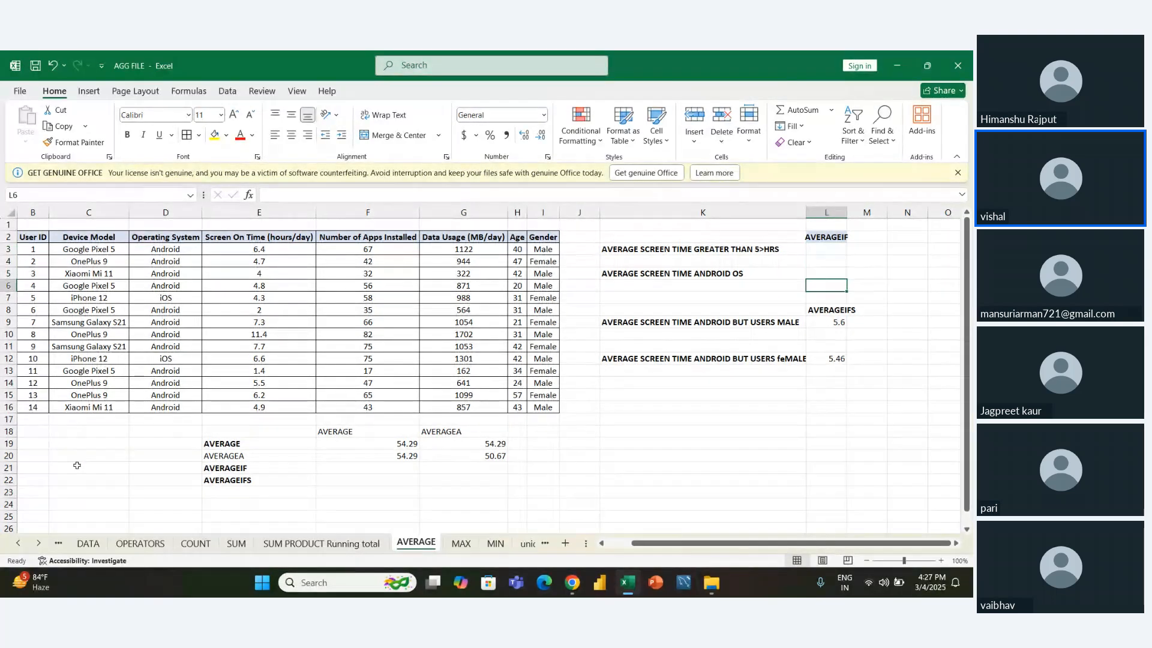
- Review the question in K3 about average screen time greater than 5 hours and its answer cell L3
key("Up")
key("Up")
key("Up")
key("Left")
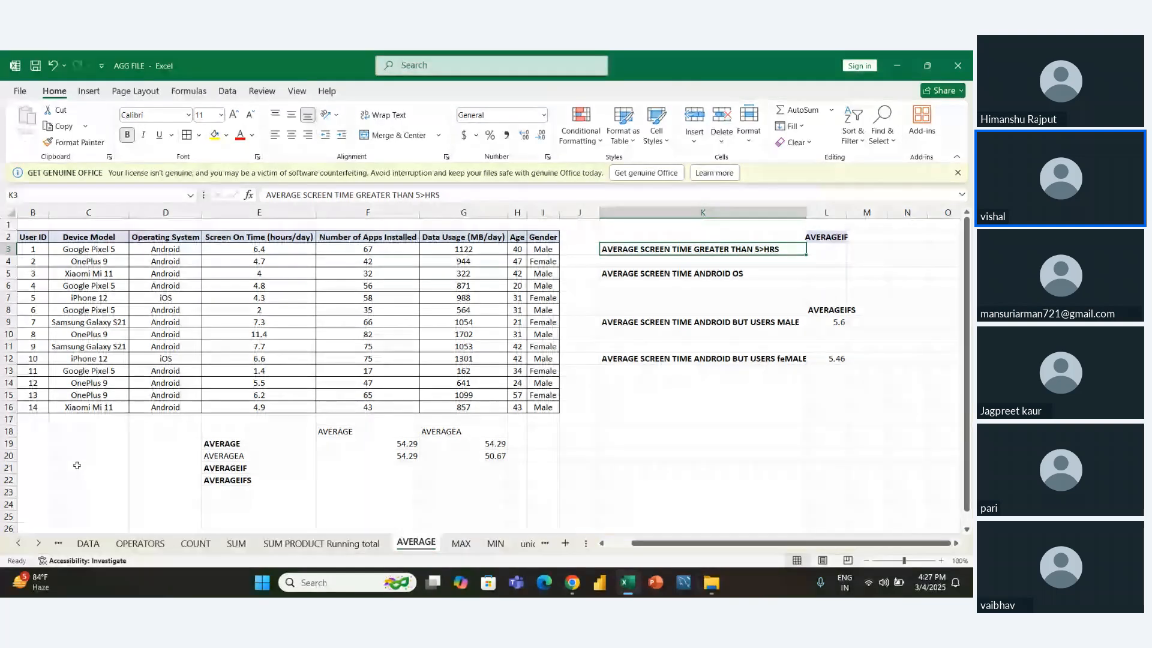
key("Right")
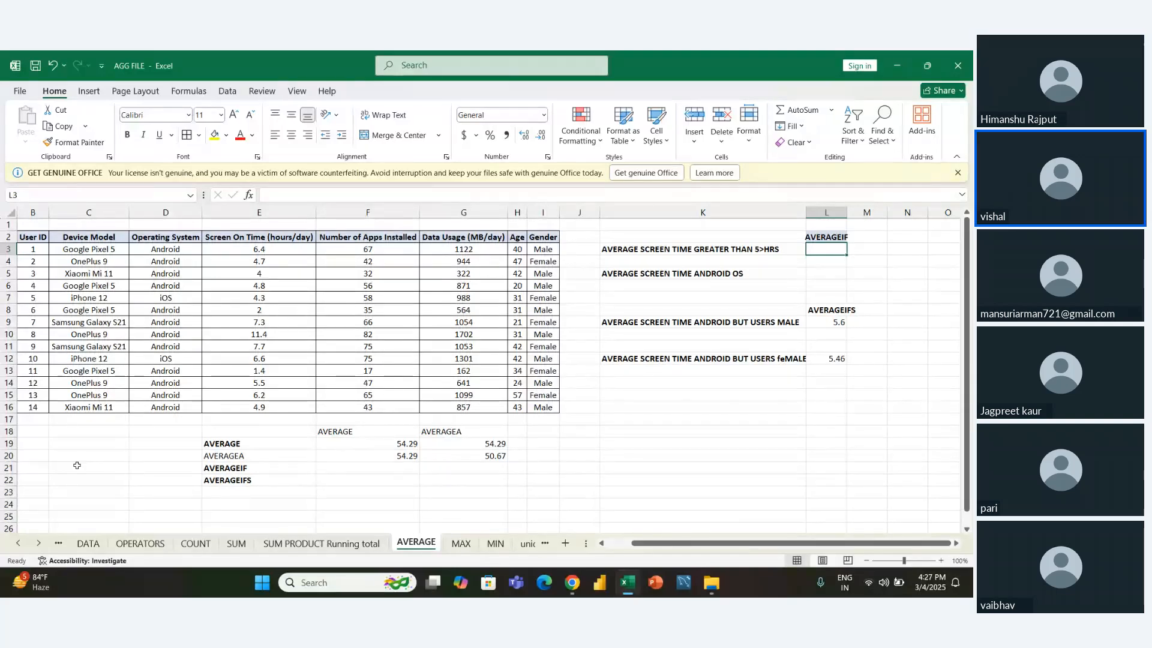
key("Left")
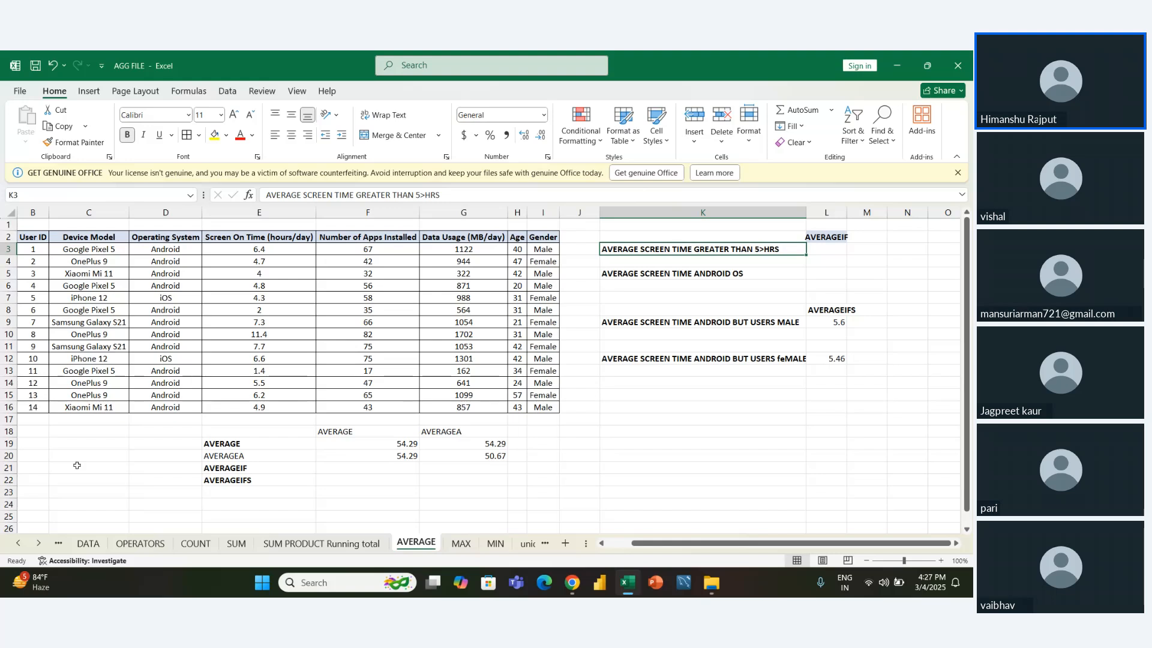
key("Right")
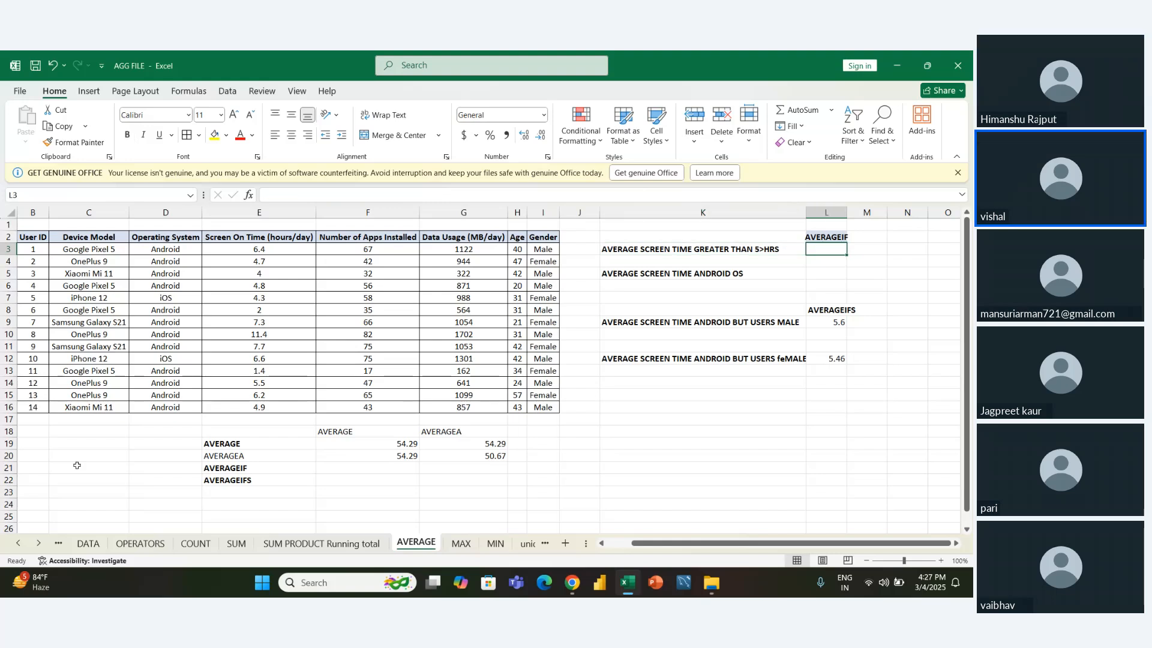
key("Left")
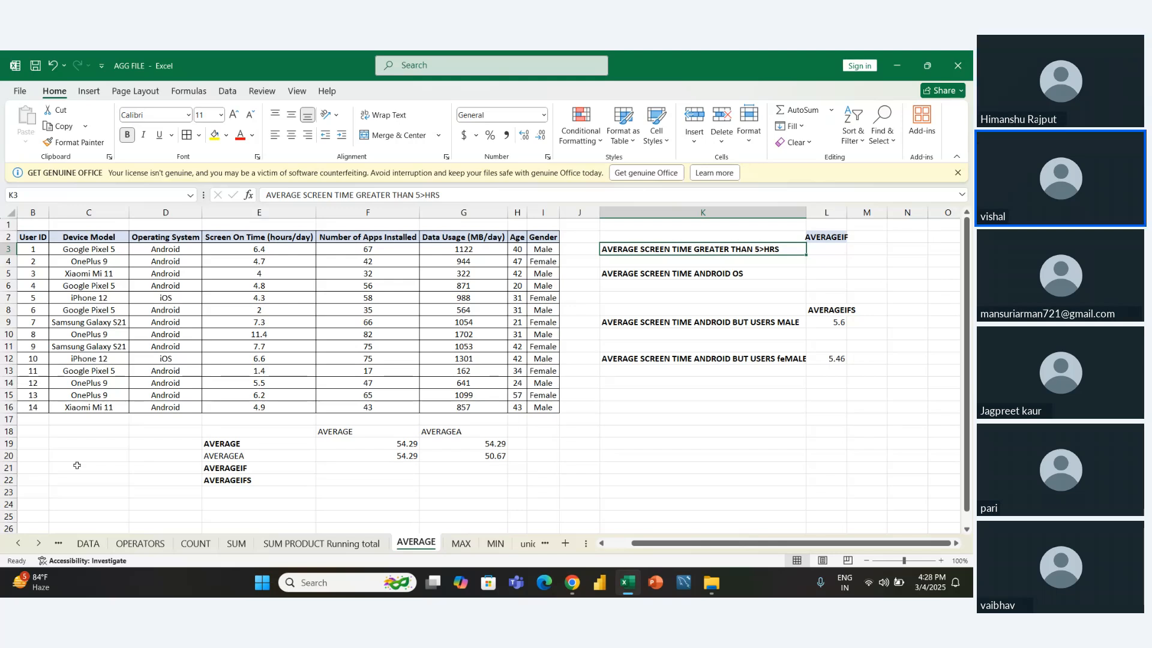
- Start an AVERAGEIF formula in L3 with the Screen On Time values E3:E16 as its range
key("Right")
type("=")
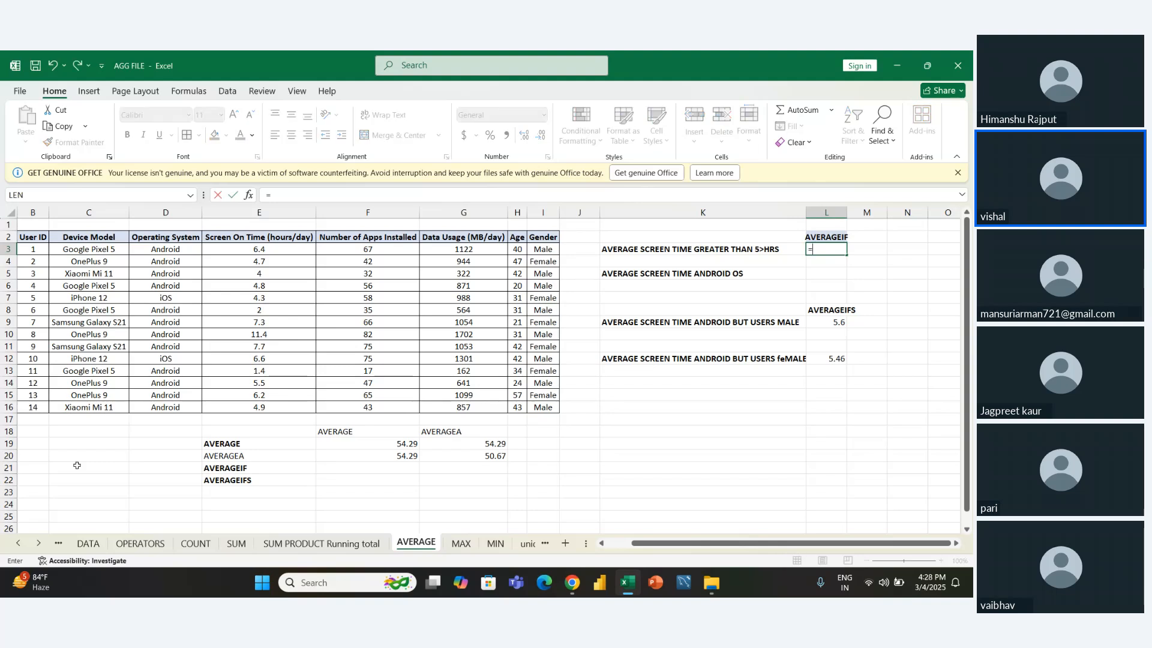
type("AVER")
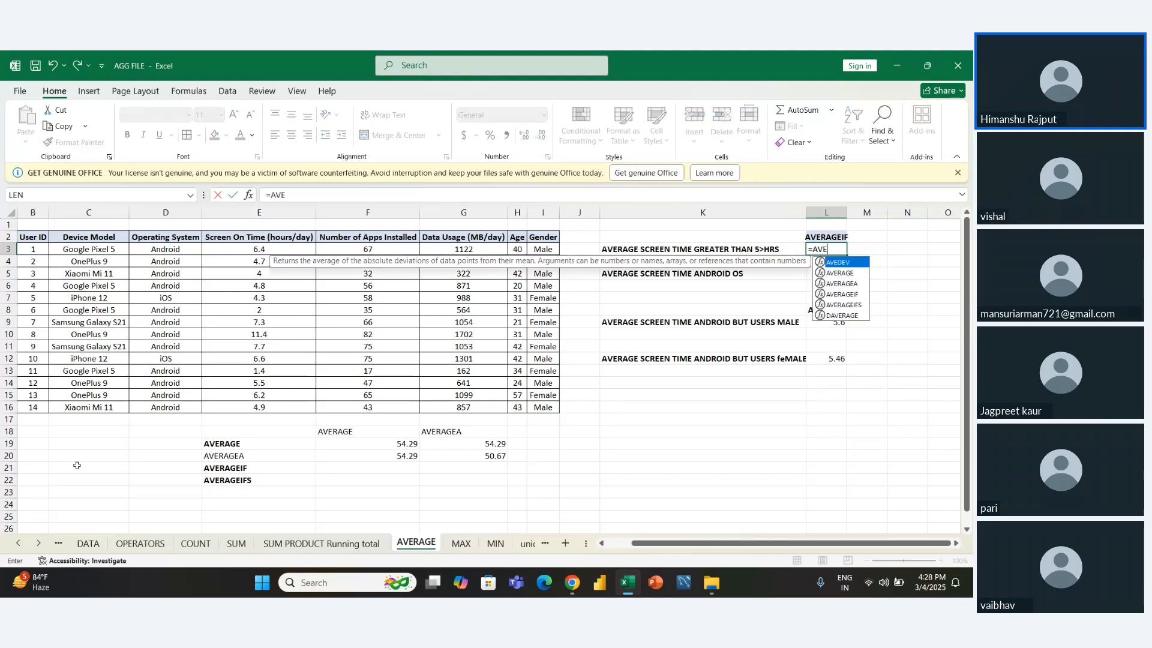
key("Down")
key("Down")
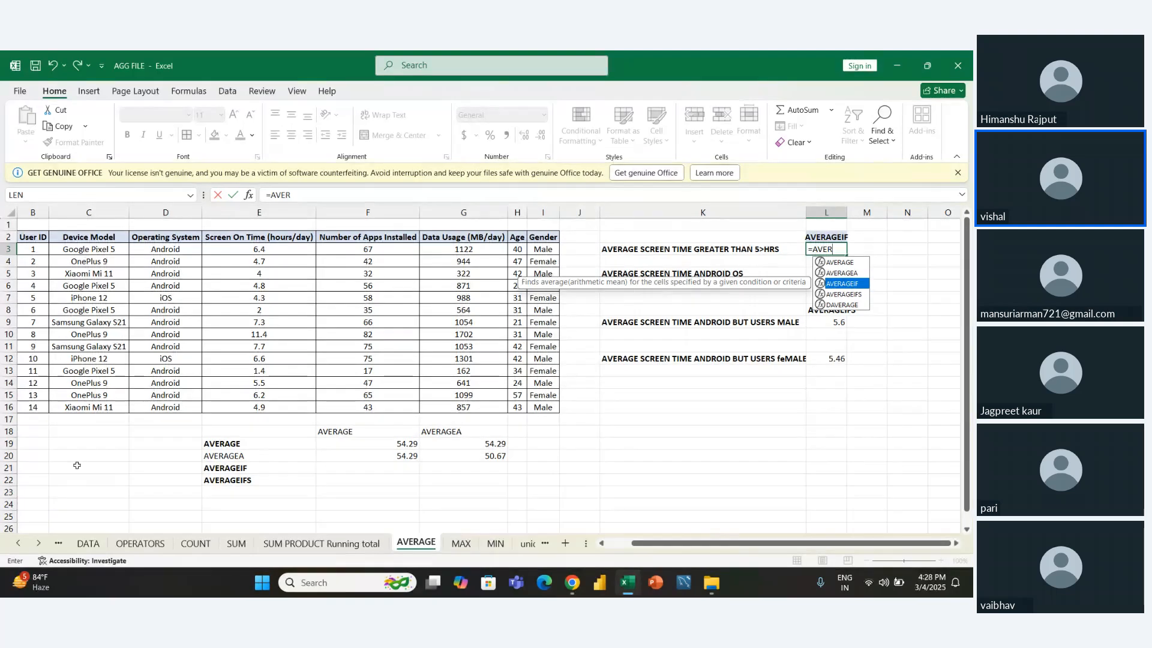
key("Tab")
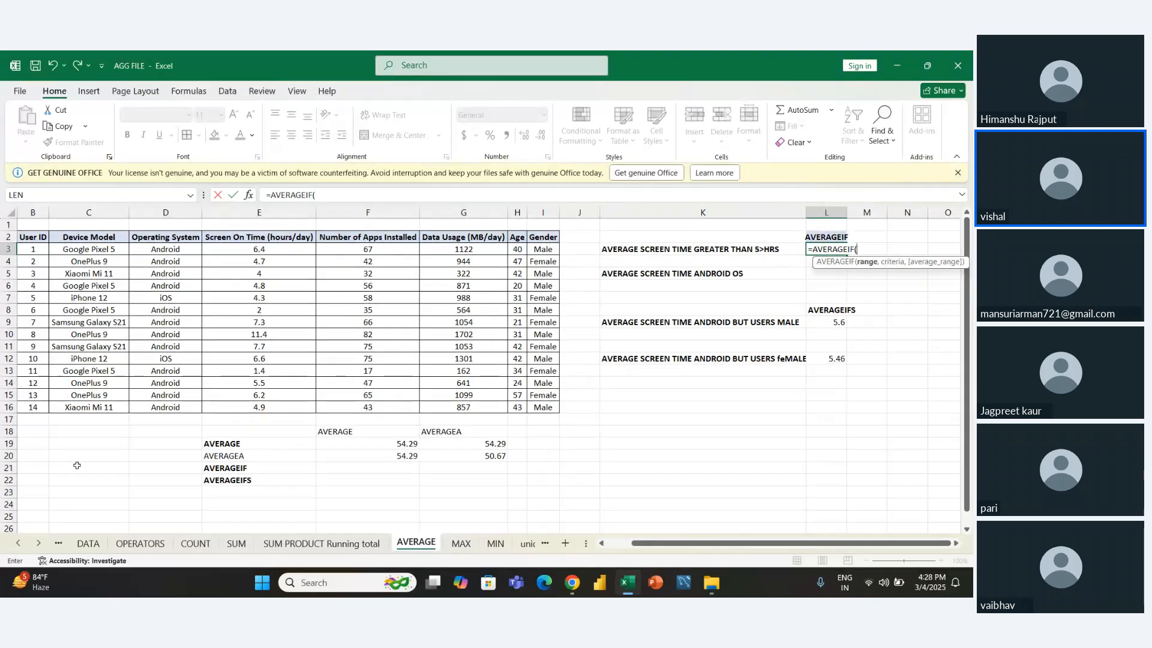
key("Left")
key("Left")
key("Left")
key("Left")
key("Left")
key("Left")
key("Left")
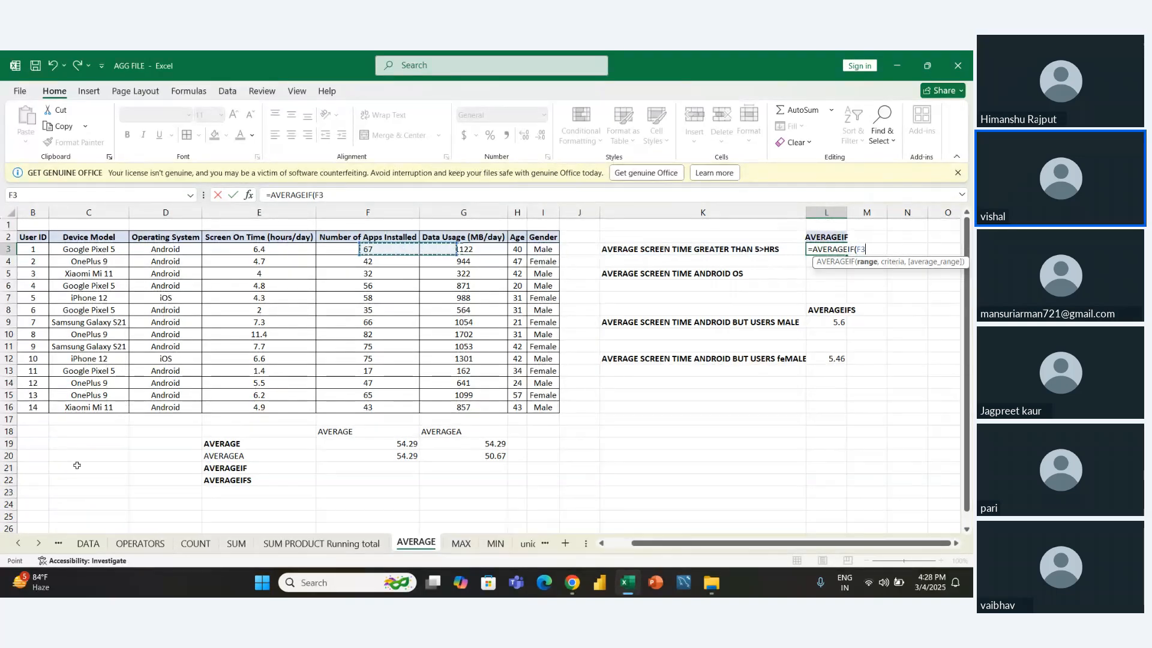
key("ctrl+shift+Down")
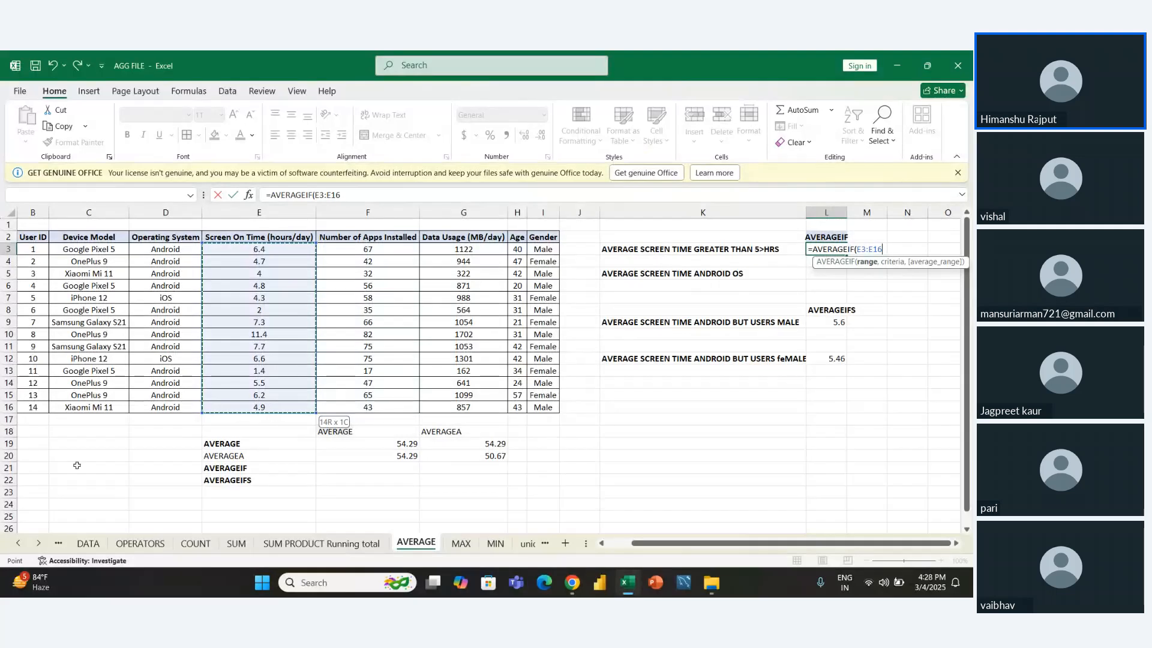
- Add a greater-than-5 criterion to the AVERAGEIF formula in L3 and commit it
type(",\"")
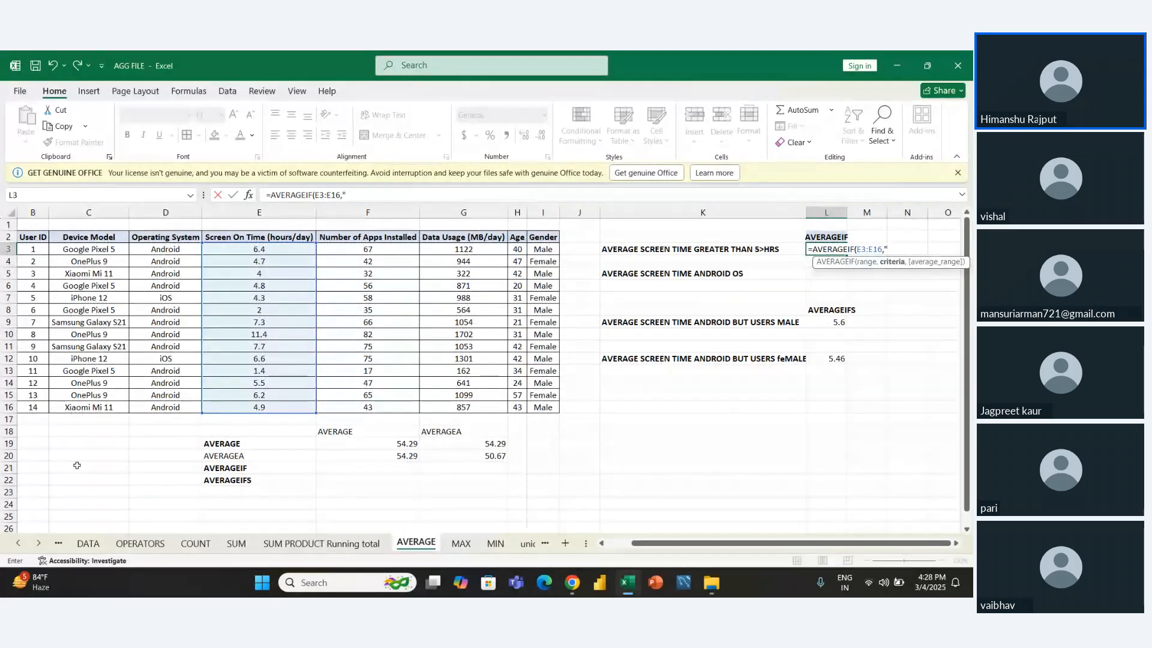
type(">5")
key("Return")
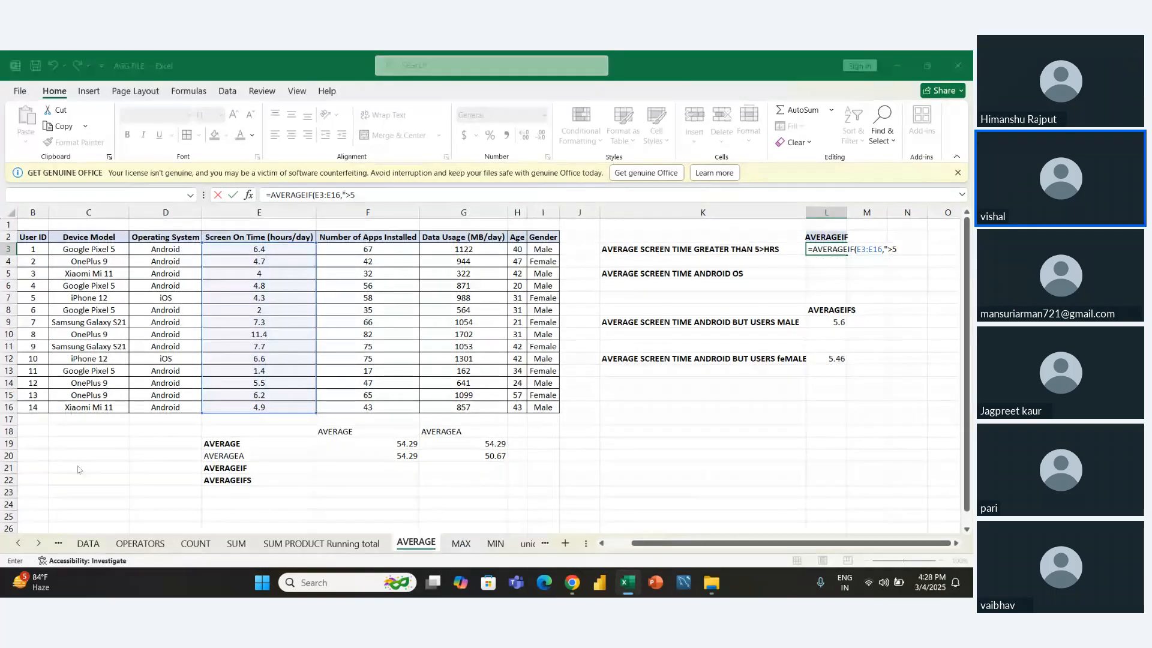
key("Return")
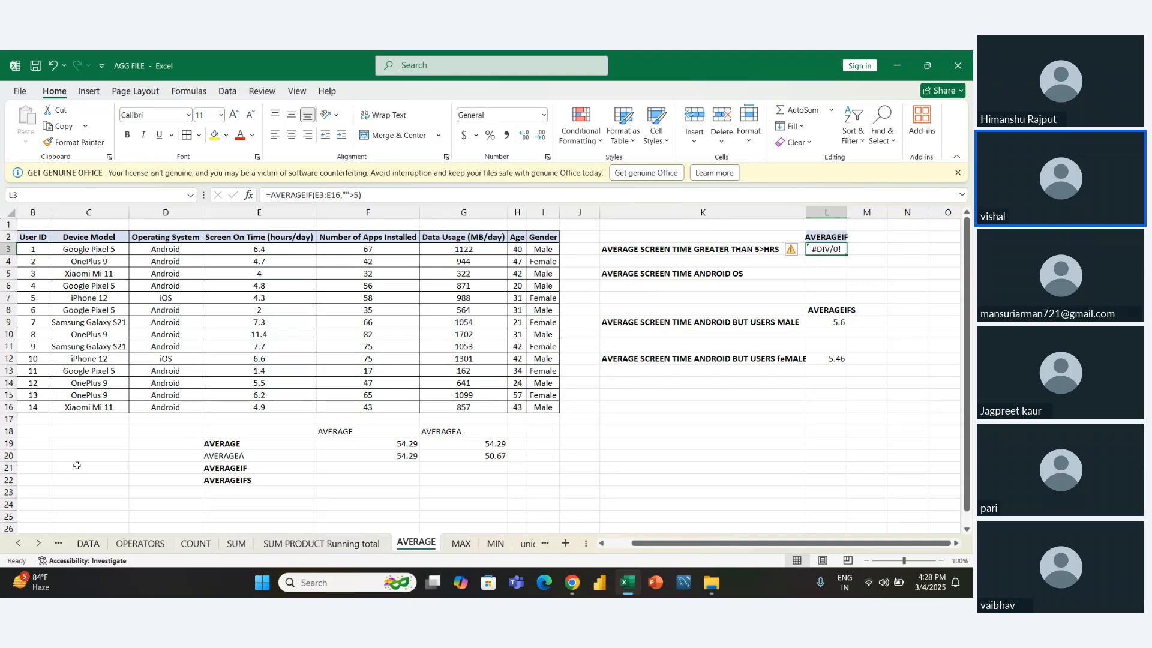
- Correct the quotation marks in L3 so the formula reads =AVERAGEIF(E3:E16,">5")
key("F2")
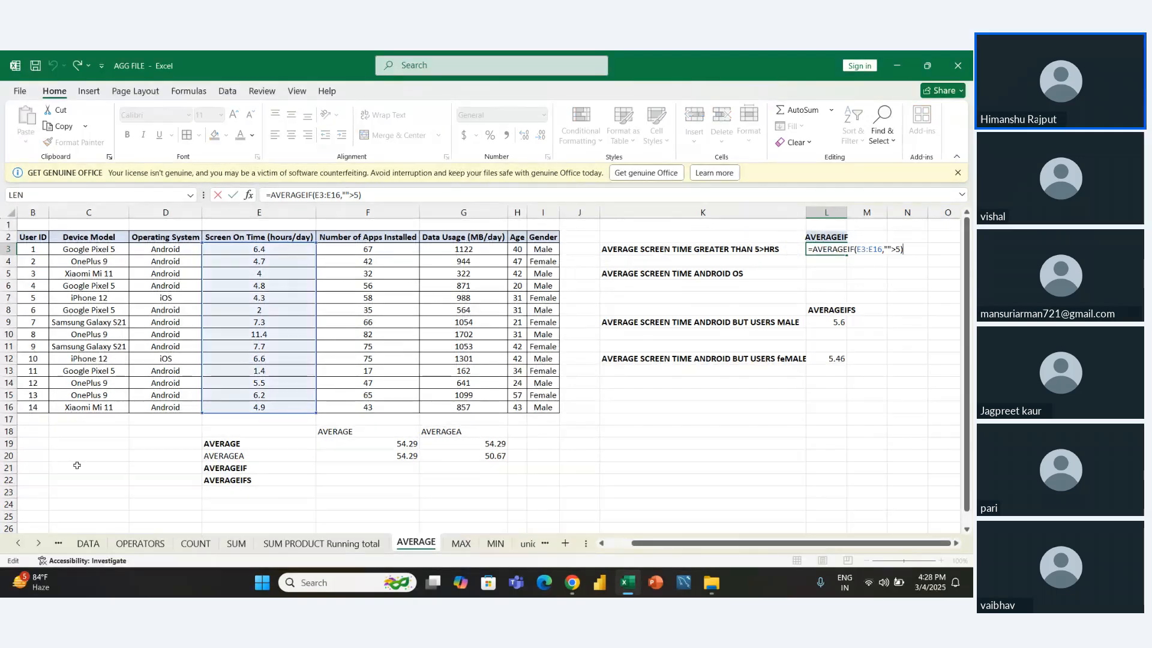
key("Left")
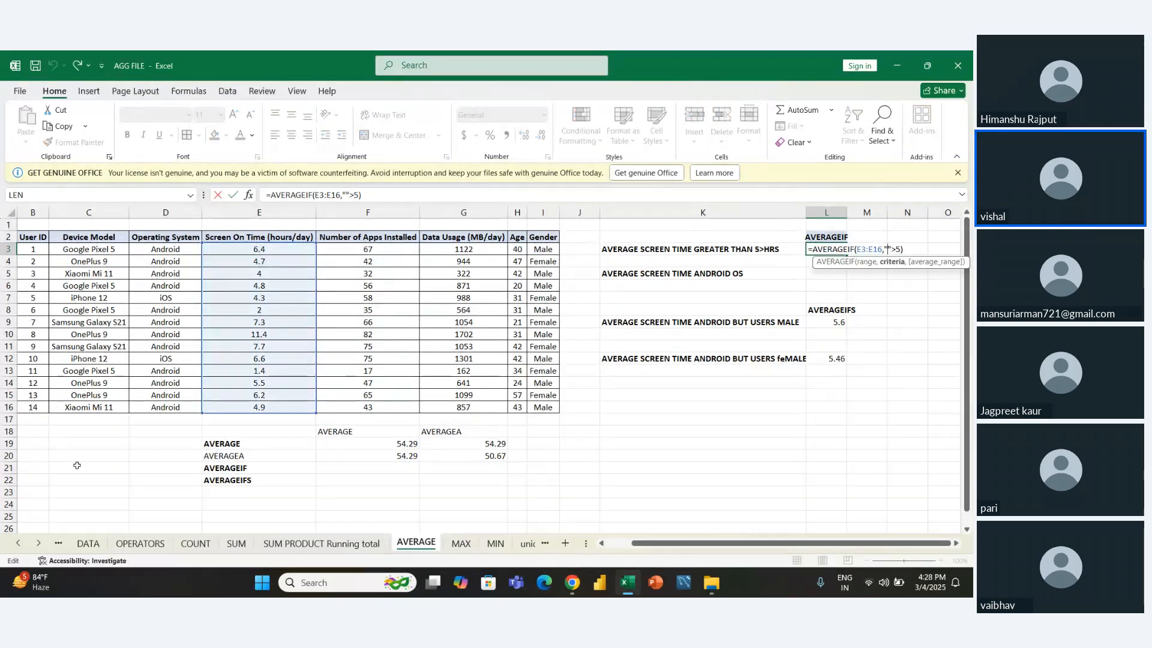
key("BackSpace")
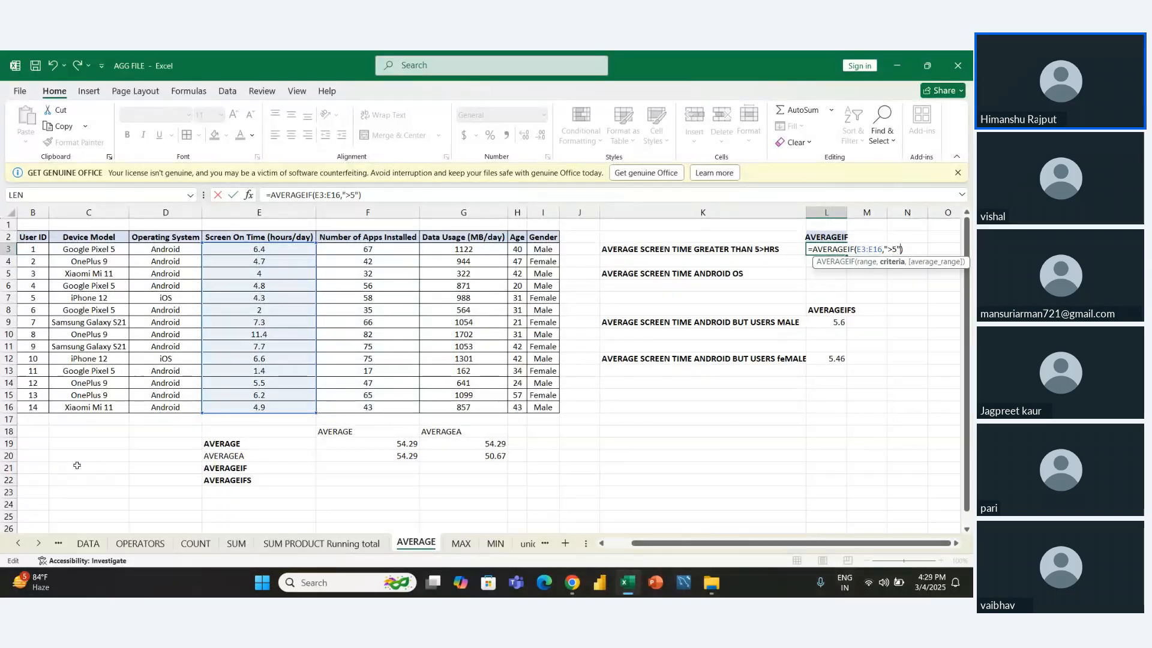
key("ctrl+Return")
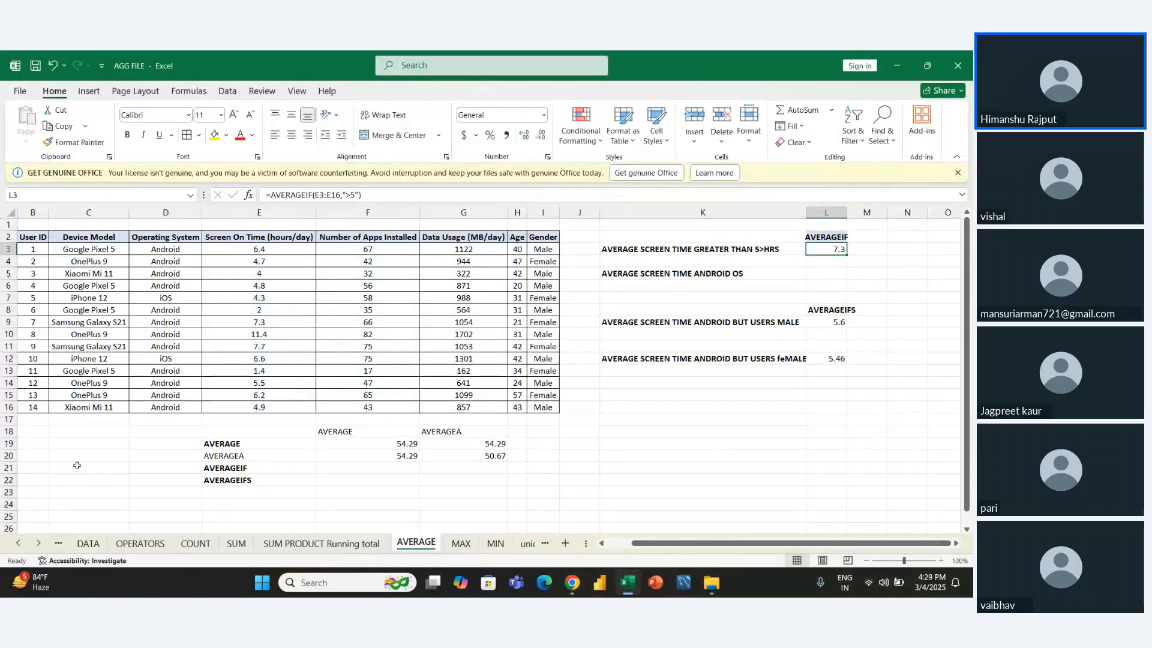
- Start an AVERAGEIF formula in L5 with the Operating System values D3:D16 as the criteria range
key("Down")
key("Down")
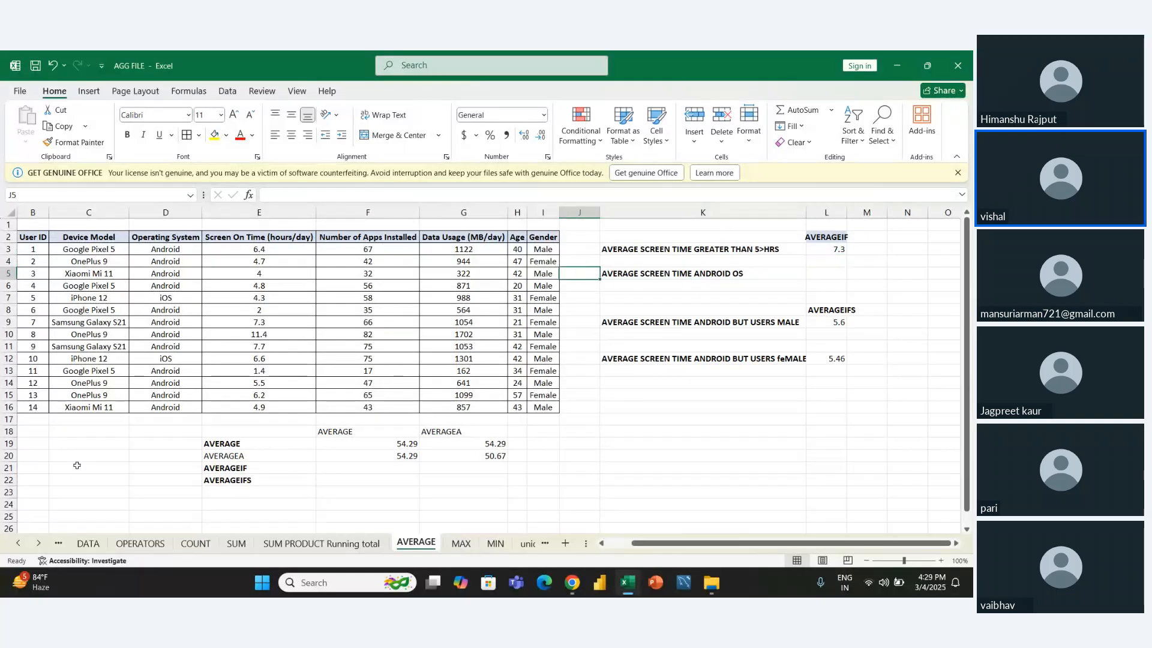
type("=")
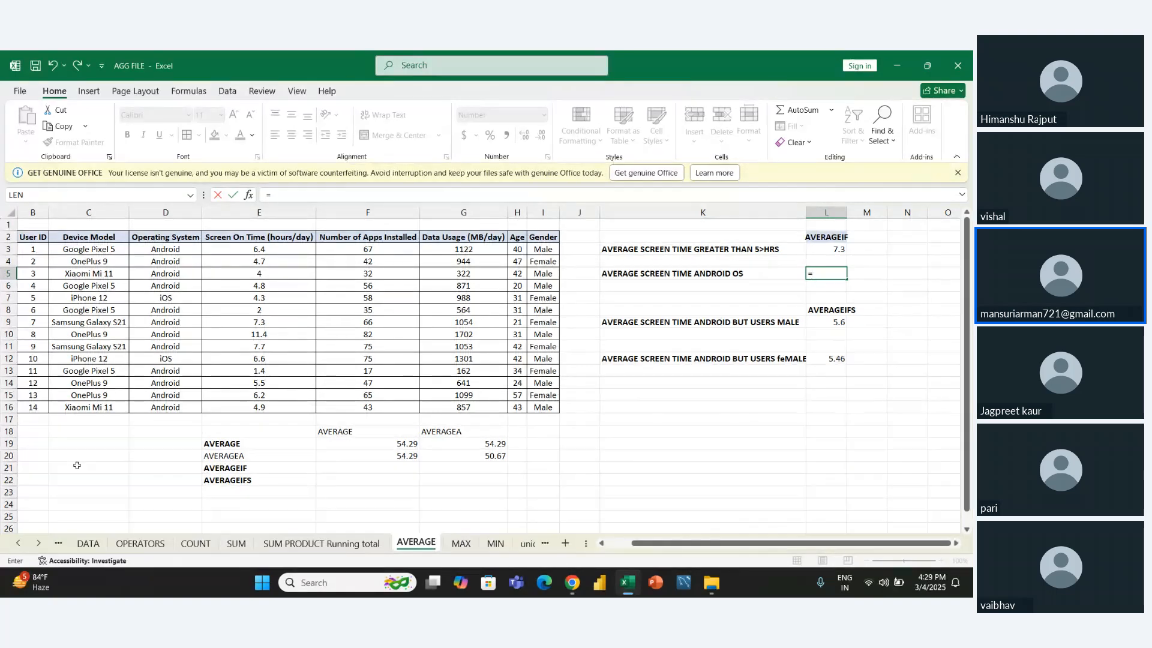
type("AV")
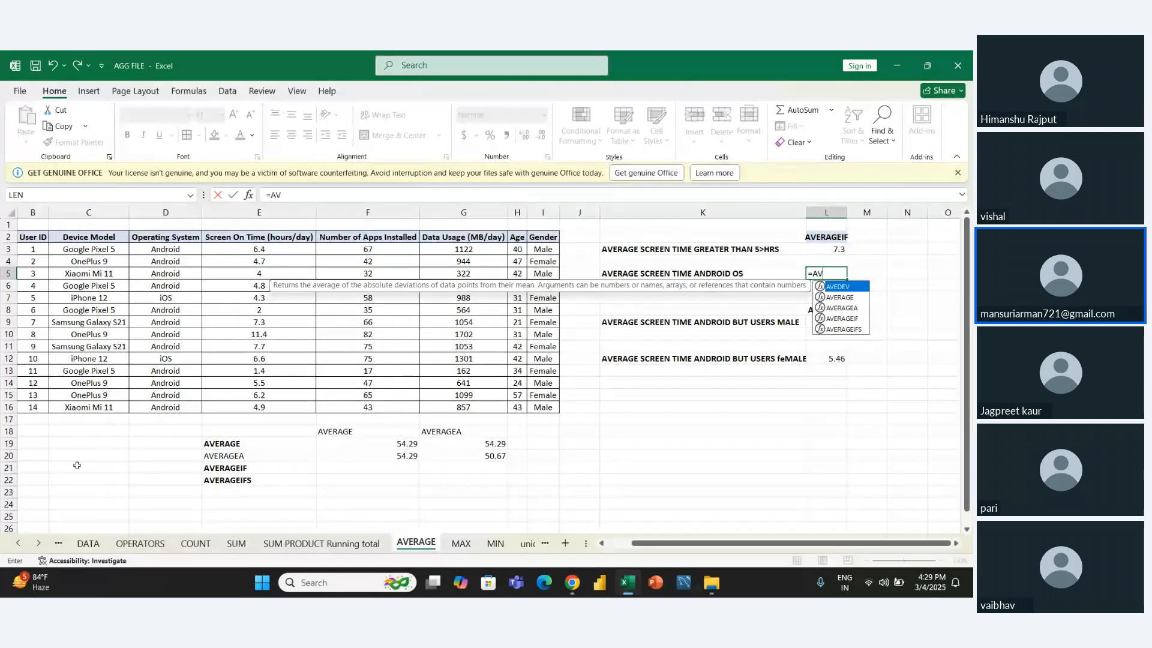
key("Down")
key("Down")
key("Down")
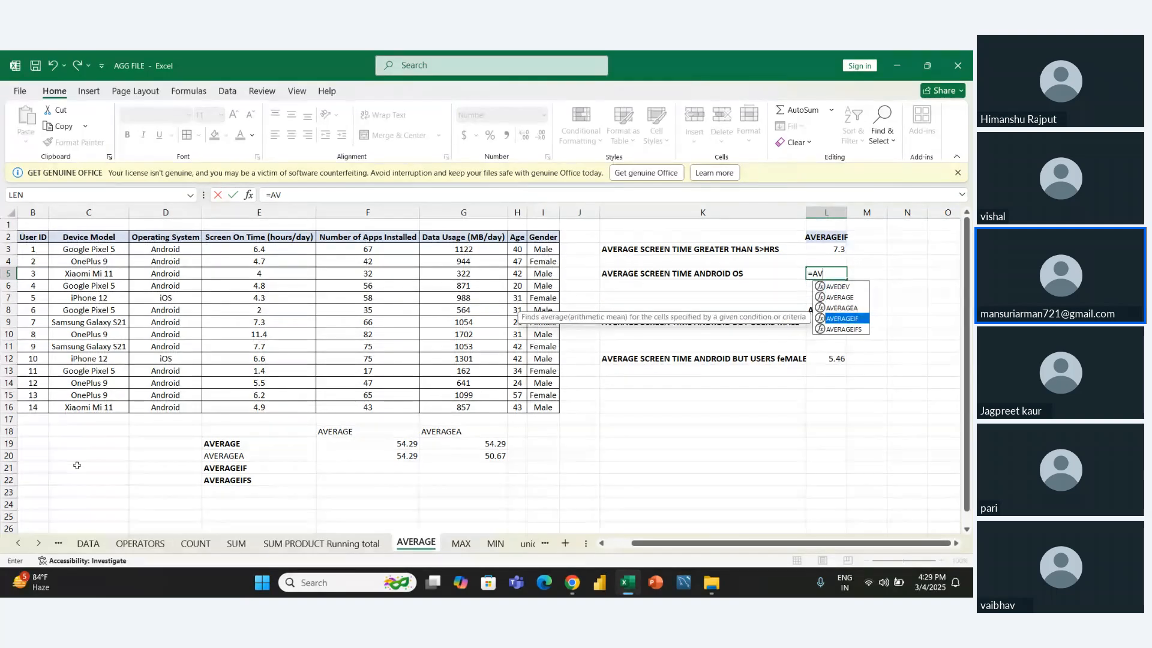
key("Tab")
key("Left")
key("Left")
key("Left")
key("Left")
key("Left")
key("Left")
key("Left")
key("Left")
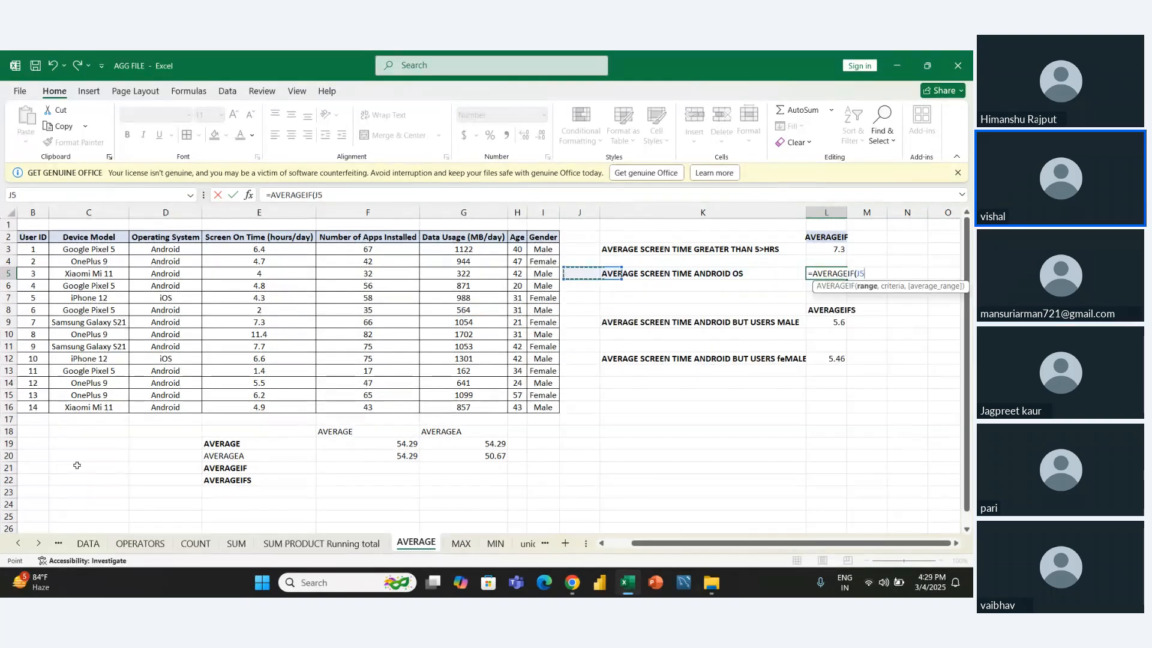
key("Up")
key("Up")
key("ctrl+shift+Down")
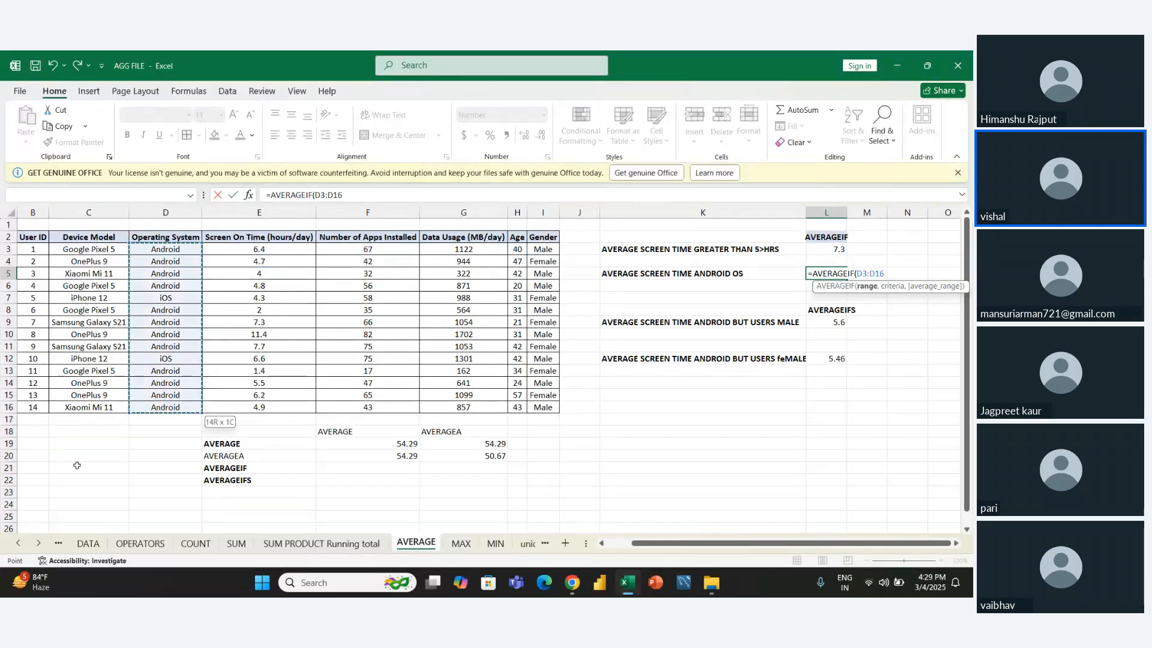
- Complete the L5 formula with the criterion "ANDROID" and the Screen On Time values E3:E16 as the average range
type(",\"AND")
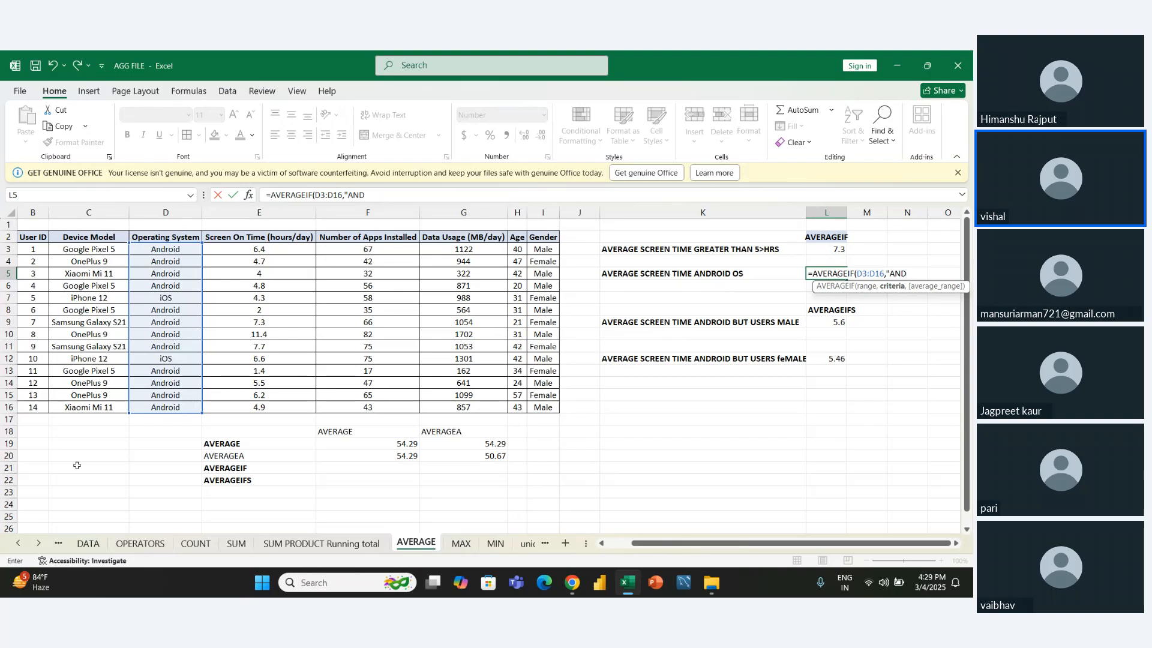
type("ROID\",")
key("Left")
key("Left")
key("Left")
key("Left")
key("Left")
key("Left")
key("Left")
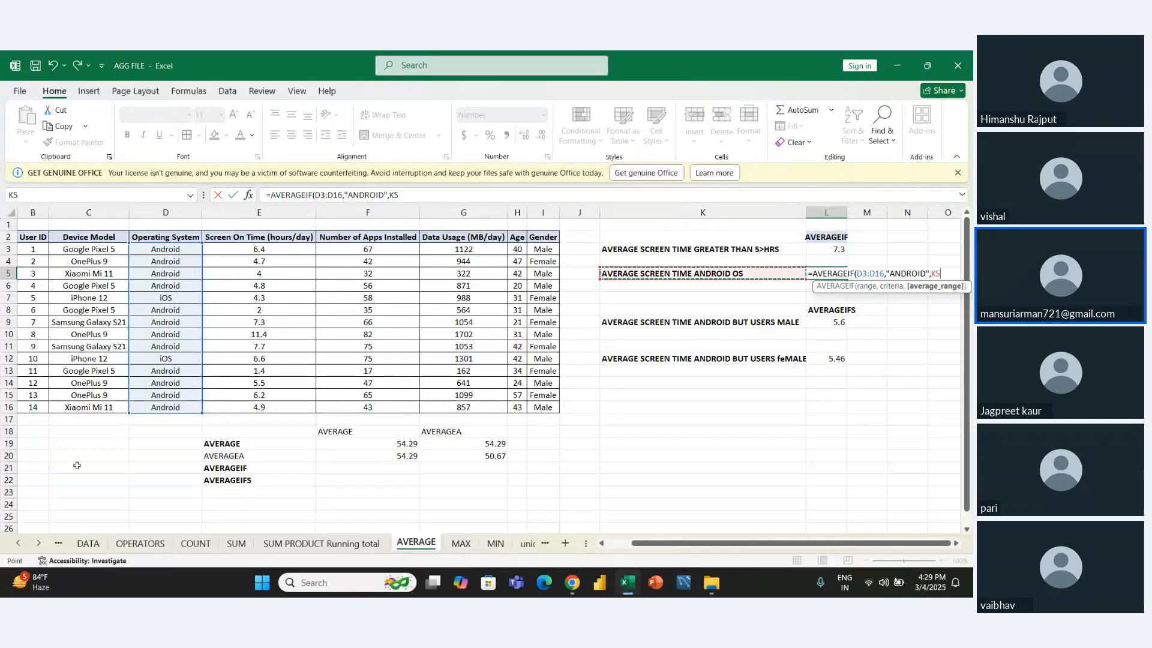
key("Up")
key("Up")
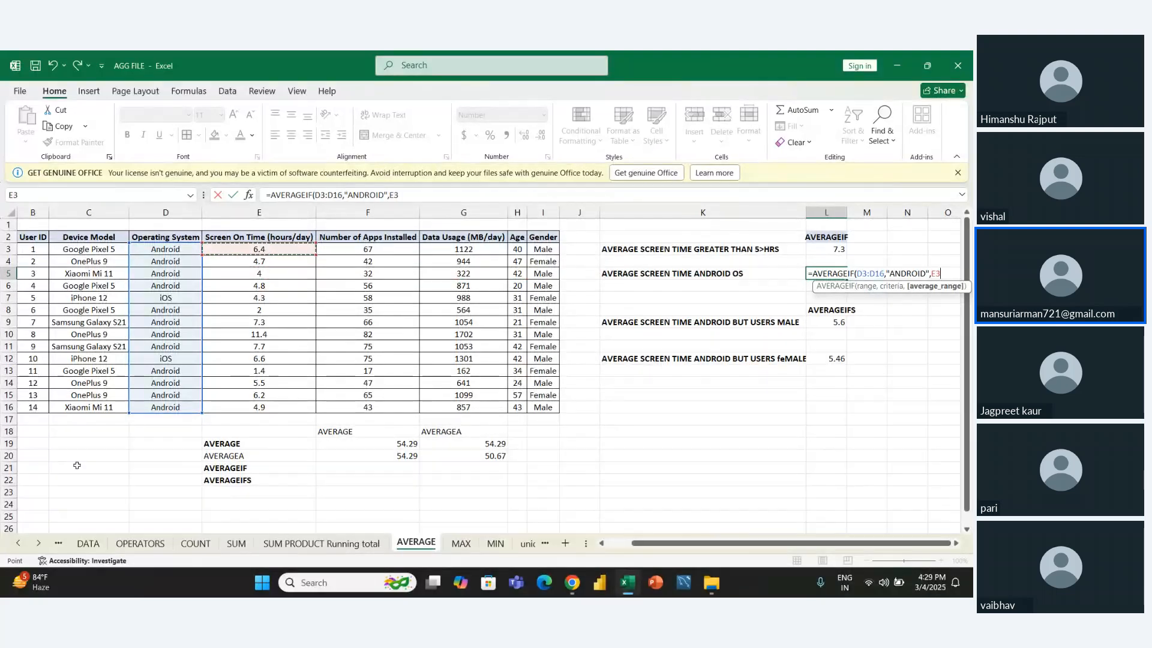
key("ctrl+shift+Down")
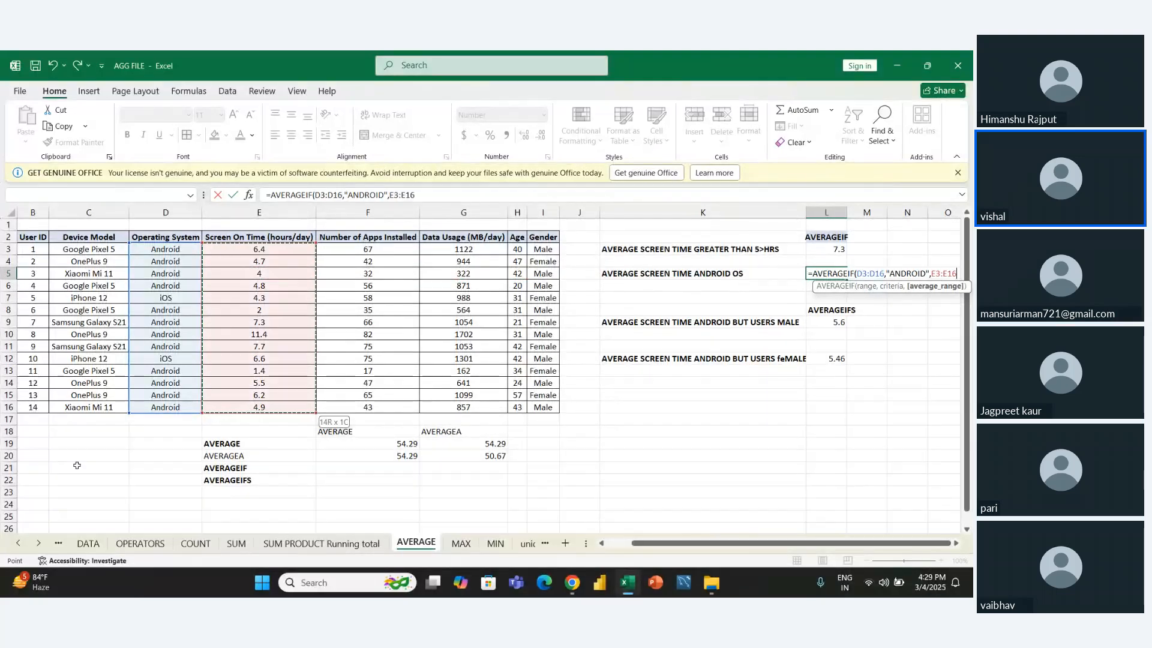
key("Return")
- Clear the existing AVERAGEIFS results in L9:L12, keeping the heading in L8 and the questions beside them
key("Up")
key("Down")
key("Down")
key("Down")
key("Down")
key("Down")
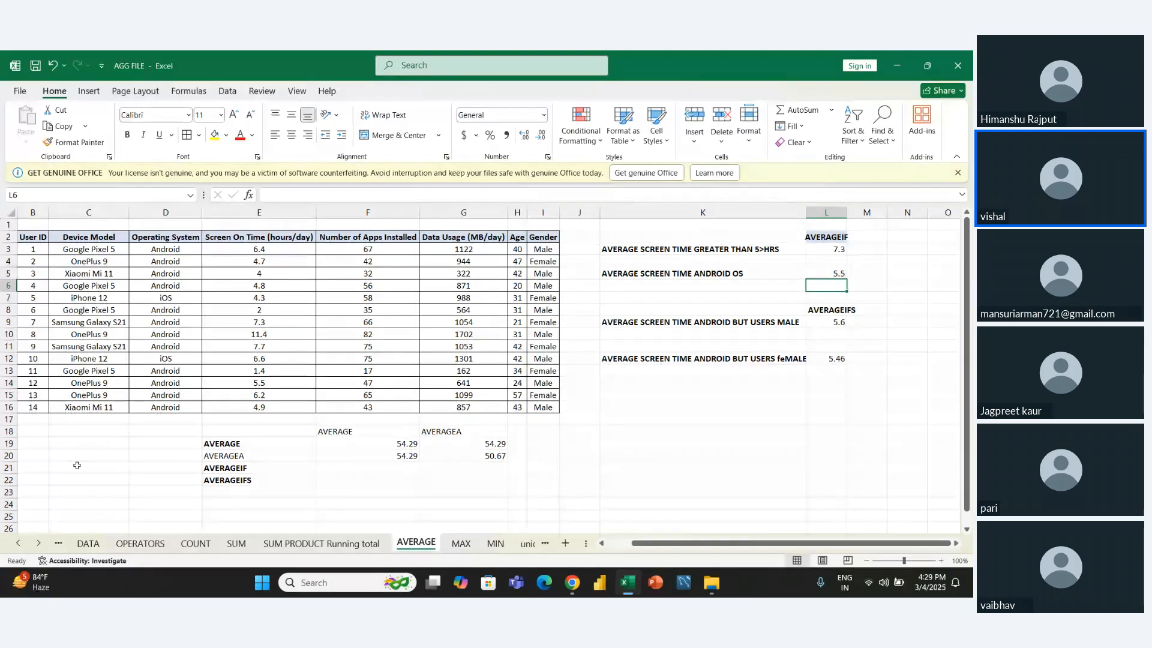
key("Up")
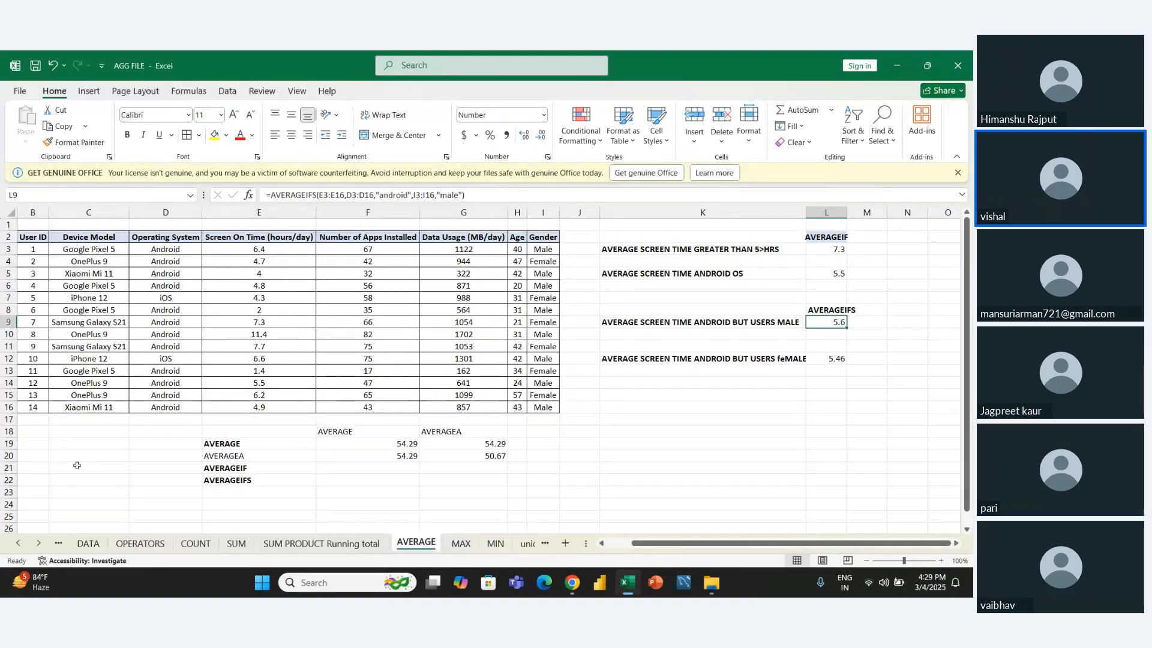
key("shift+Down")
key("shift+Down")
key("shift+Down")
key("Delete")
key("Left")
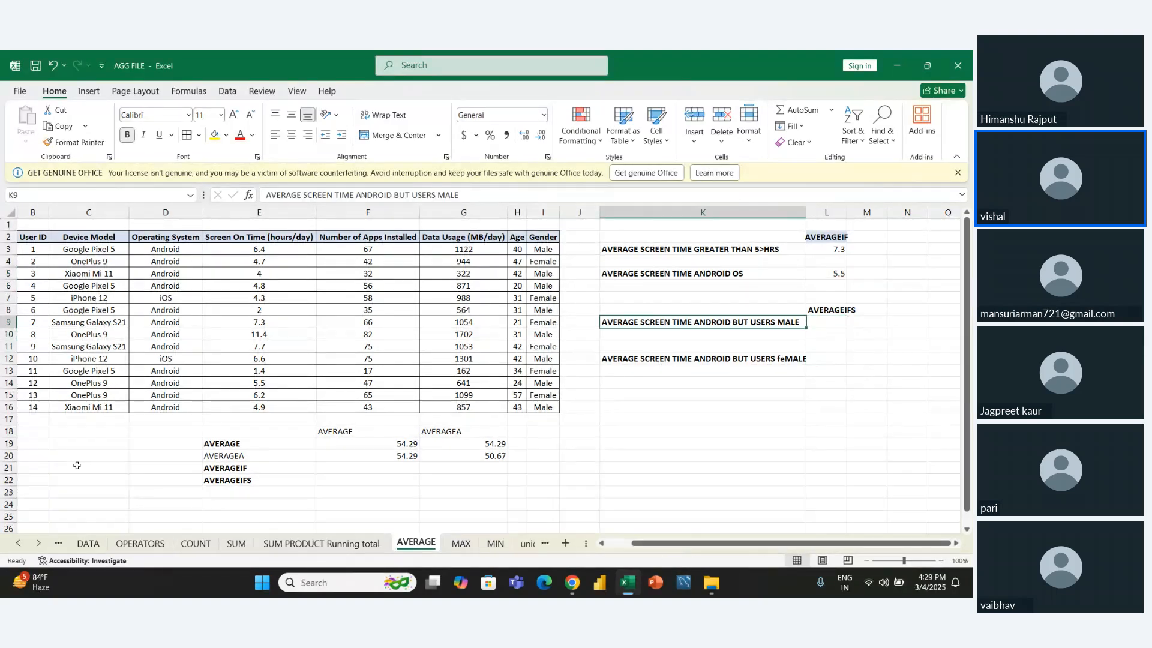
key("Right")
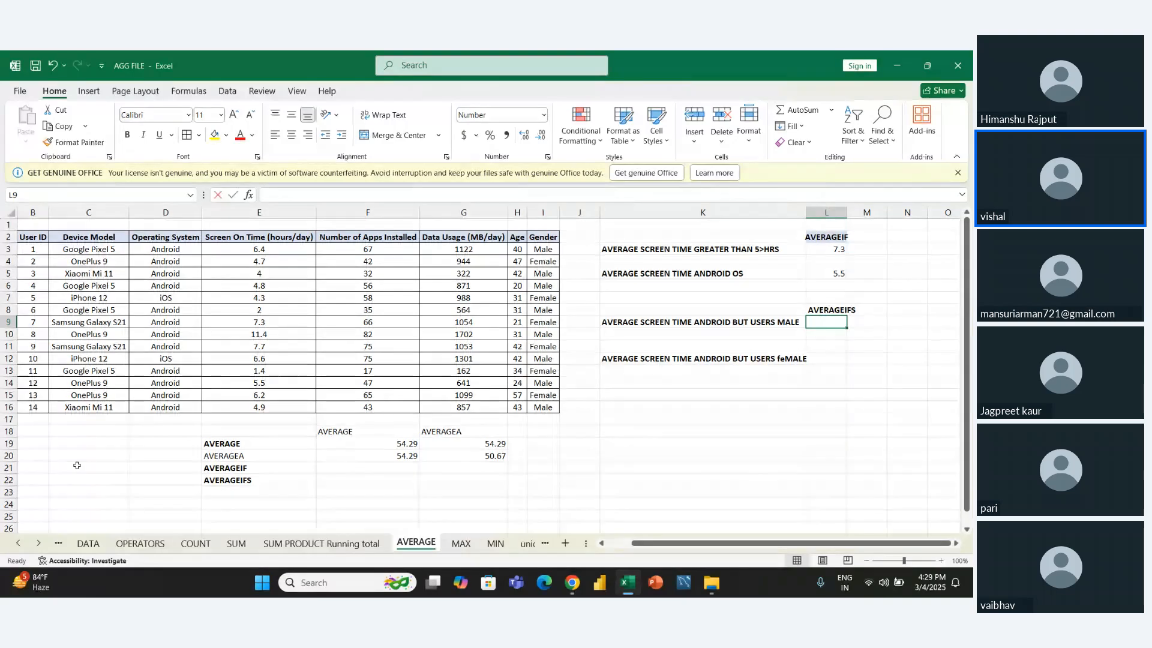
type("=")
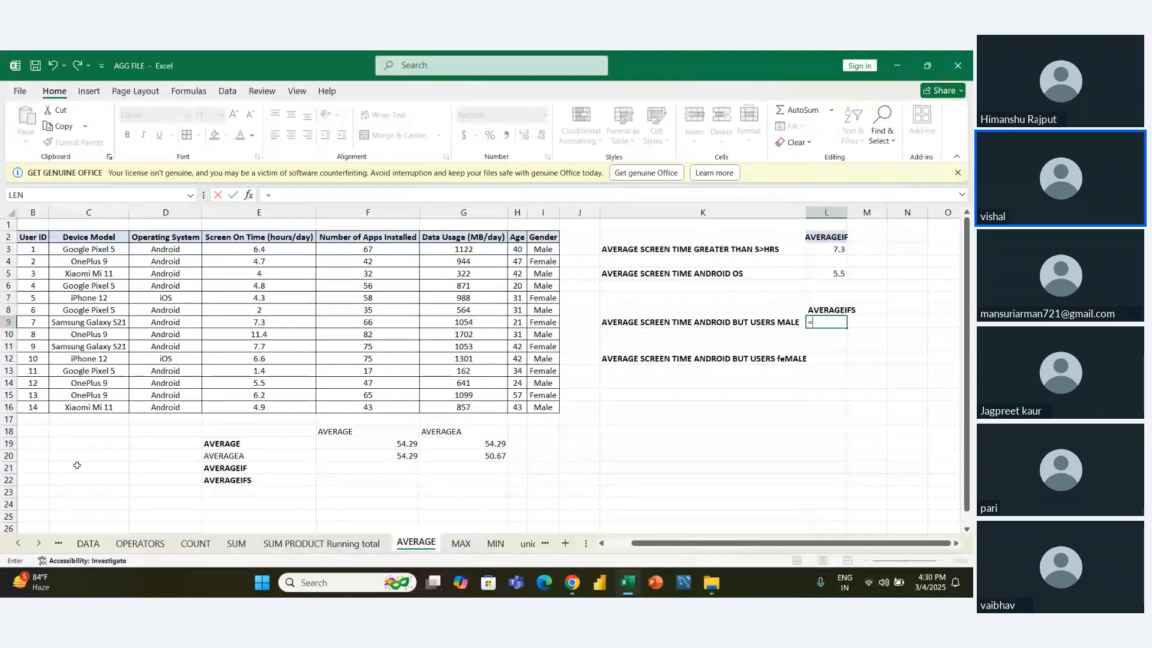
key("Escape")
key("Left")
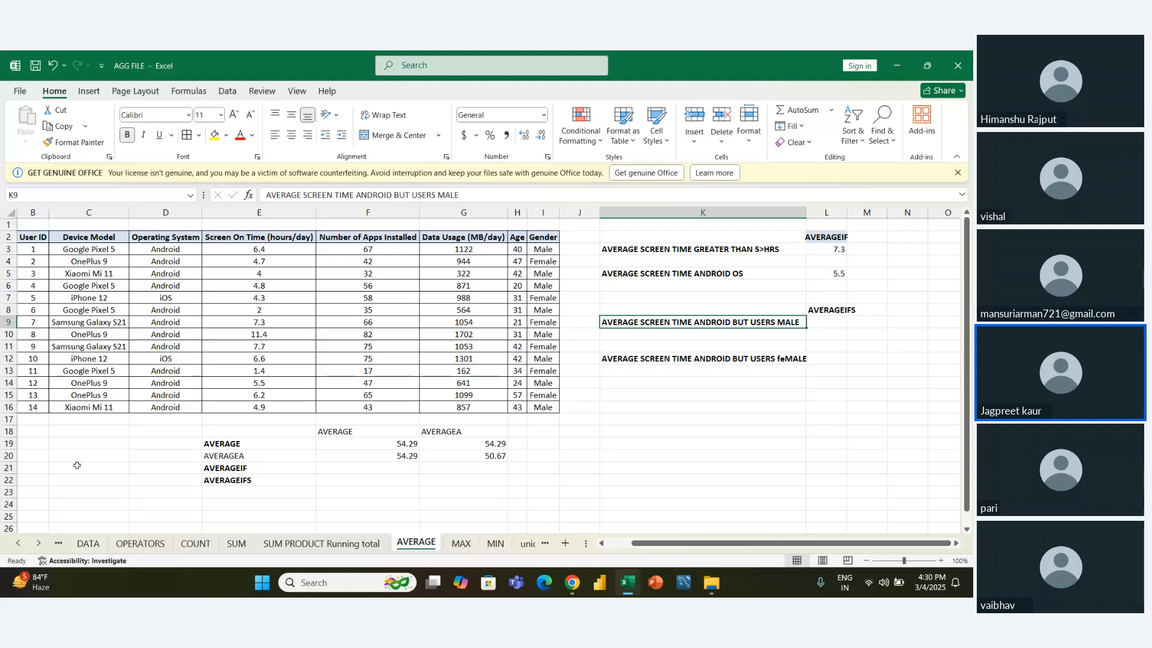
- Start an AVERAGEIFS formula in L9 with the Screen On Time values E3:E16 as the average range
key("Right")
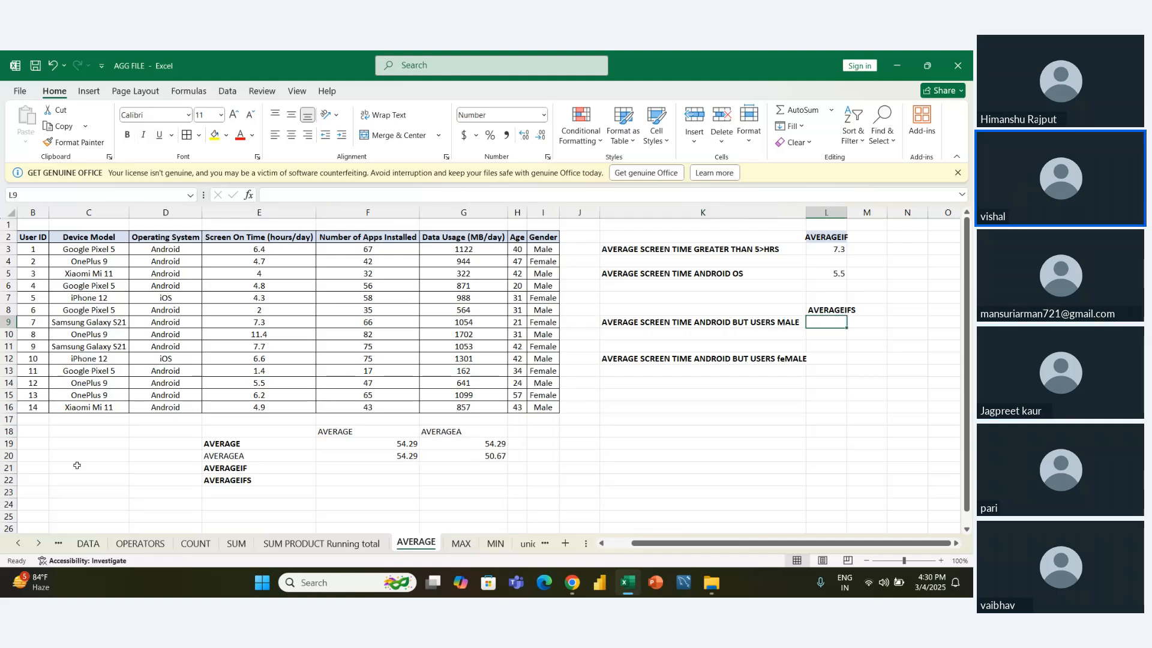
type("=")
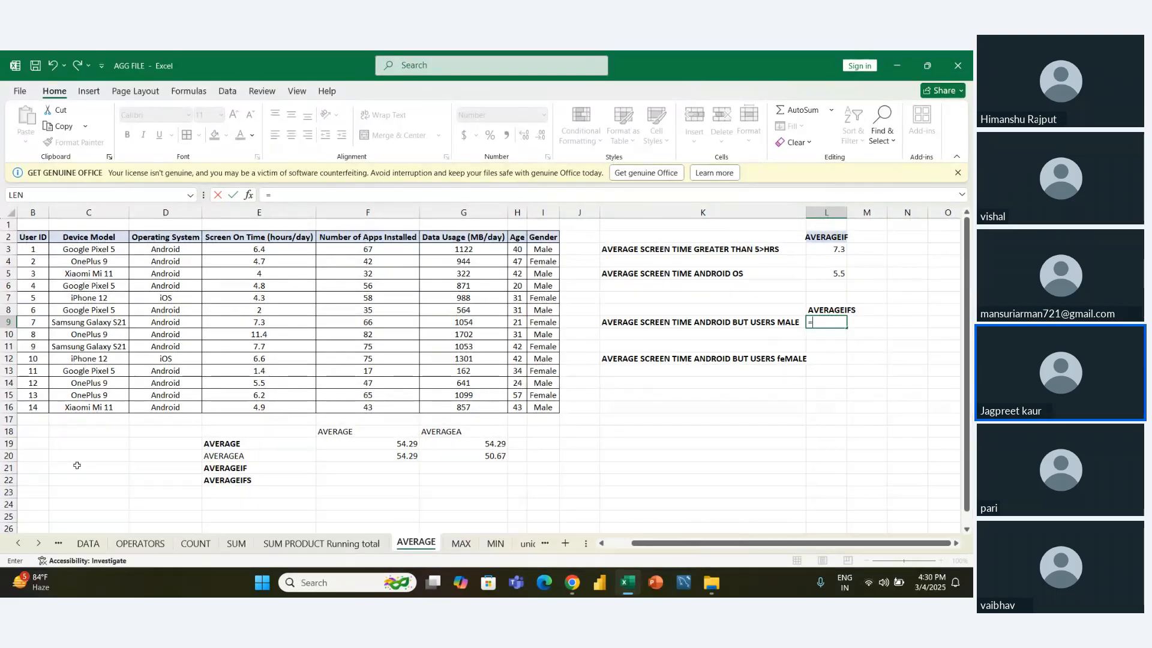
type("AVE")
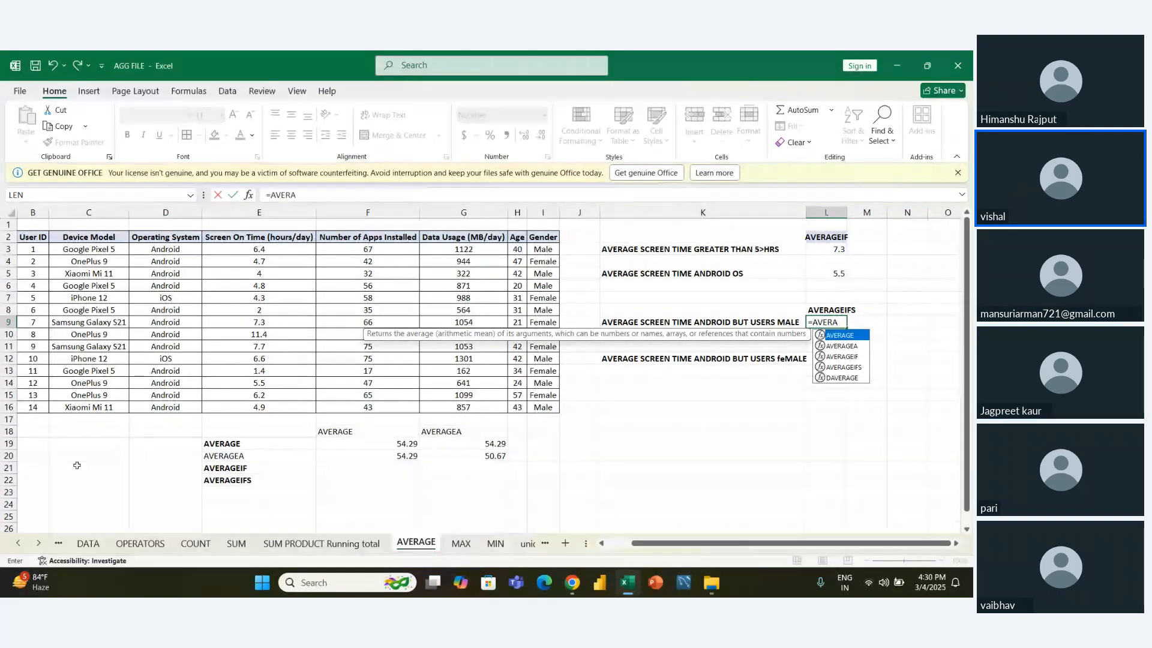
type("RA")
key("Down")
key("Down")
key("Down")
key("Tab")
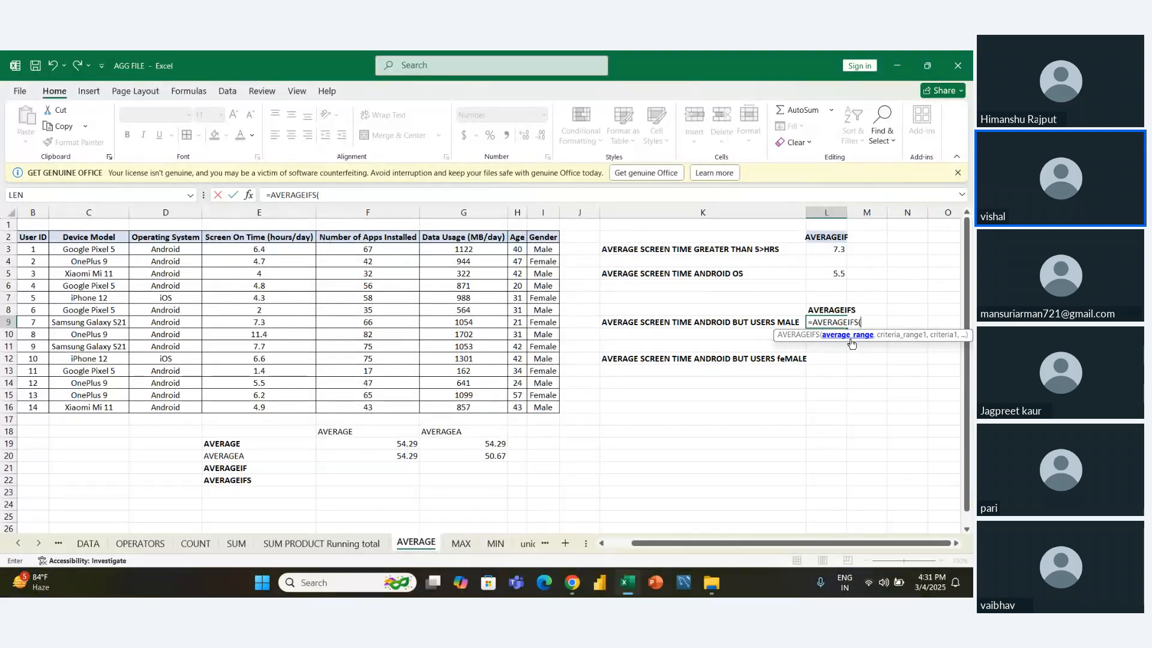
key("Left")
key("Left")
key("Left")
key("Left")
key("Left")
key("Left")
key("Left")
key("Up")
key("Up")
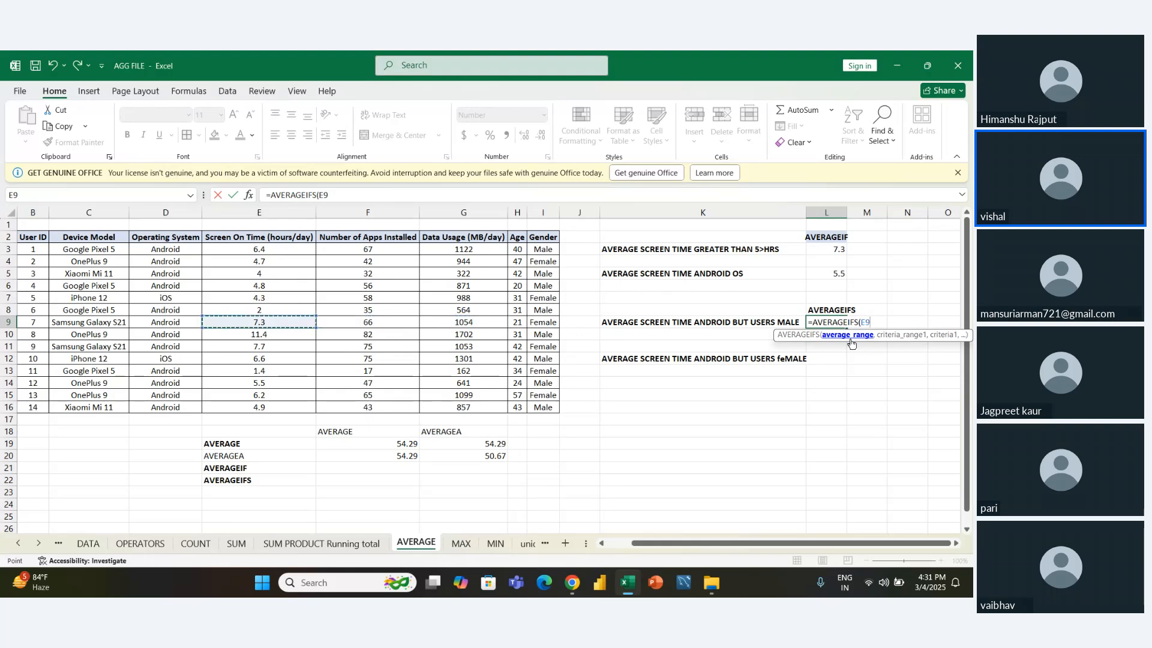
key("Up")
key("Up")
key("Up")
key("Up")
key("ctrl+shift+Down")
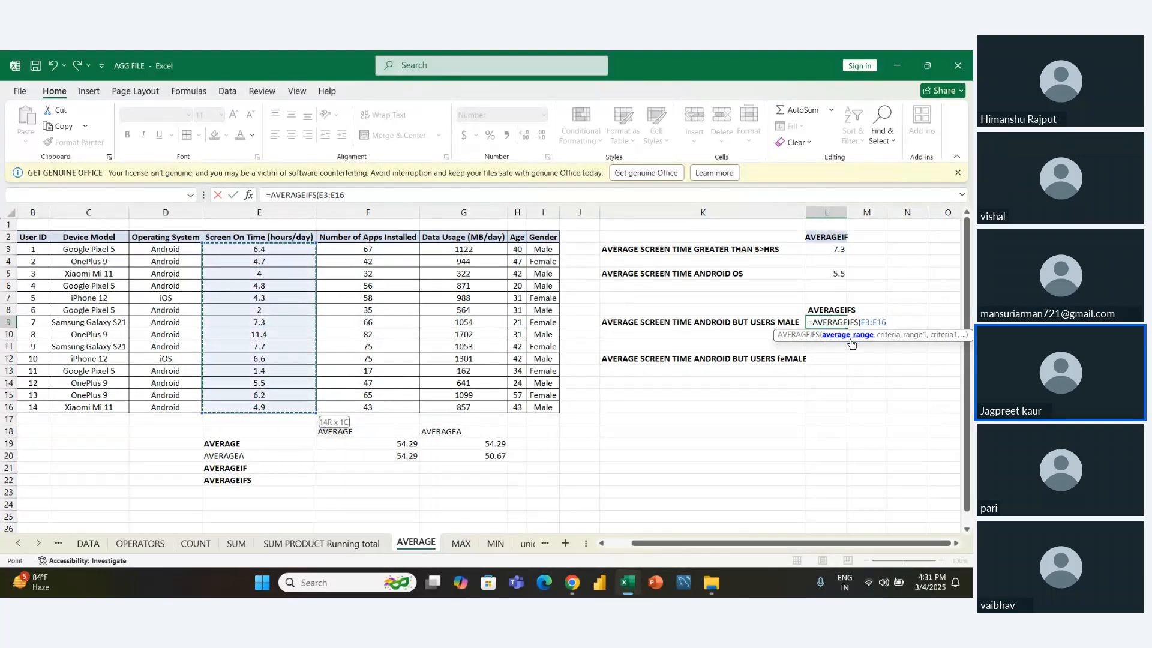
- Add the Gender values I3:I16 with the criterion "MALE" as the first condition of the L9 AVERAGEIFS formula
type(",")
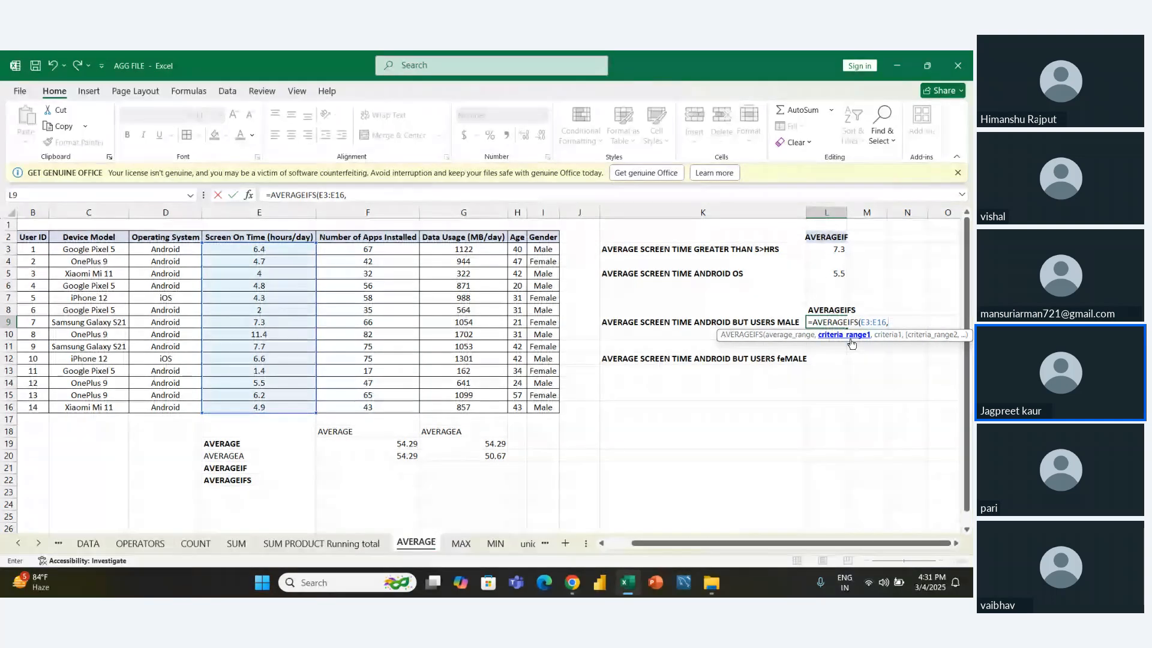
key("Left")
key("Left")
key("Left")
key("Up")
key("Up")
key("Up")
key("Up")
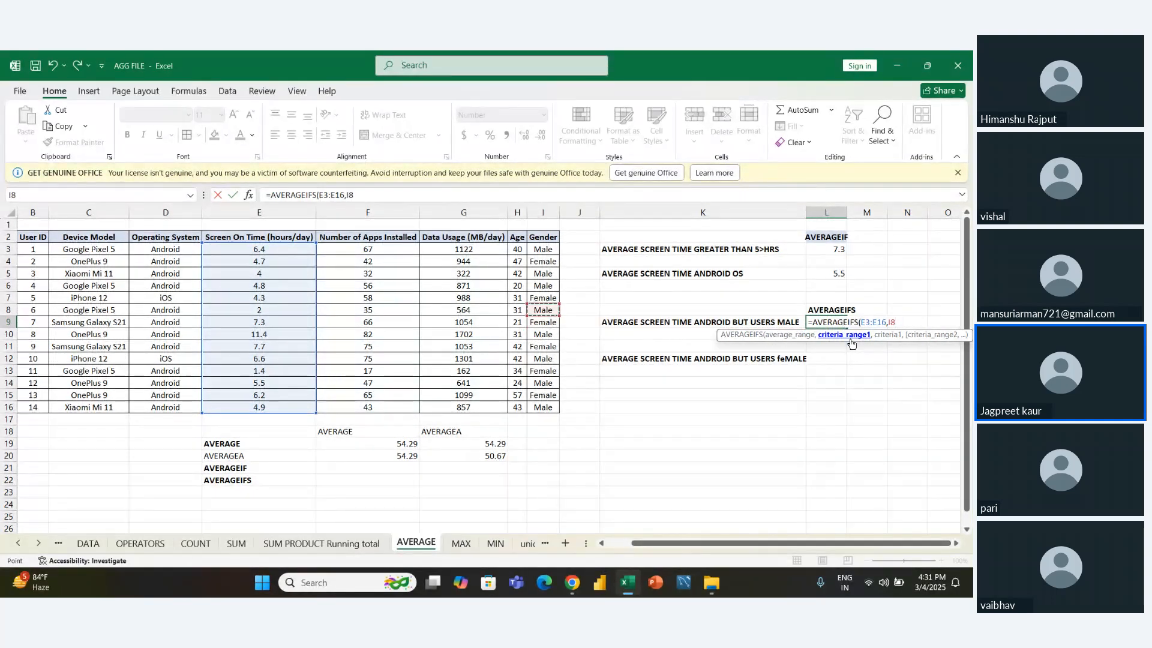
key("Up")
key("Up")
key("ctrl+shift+Down")
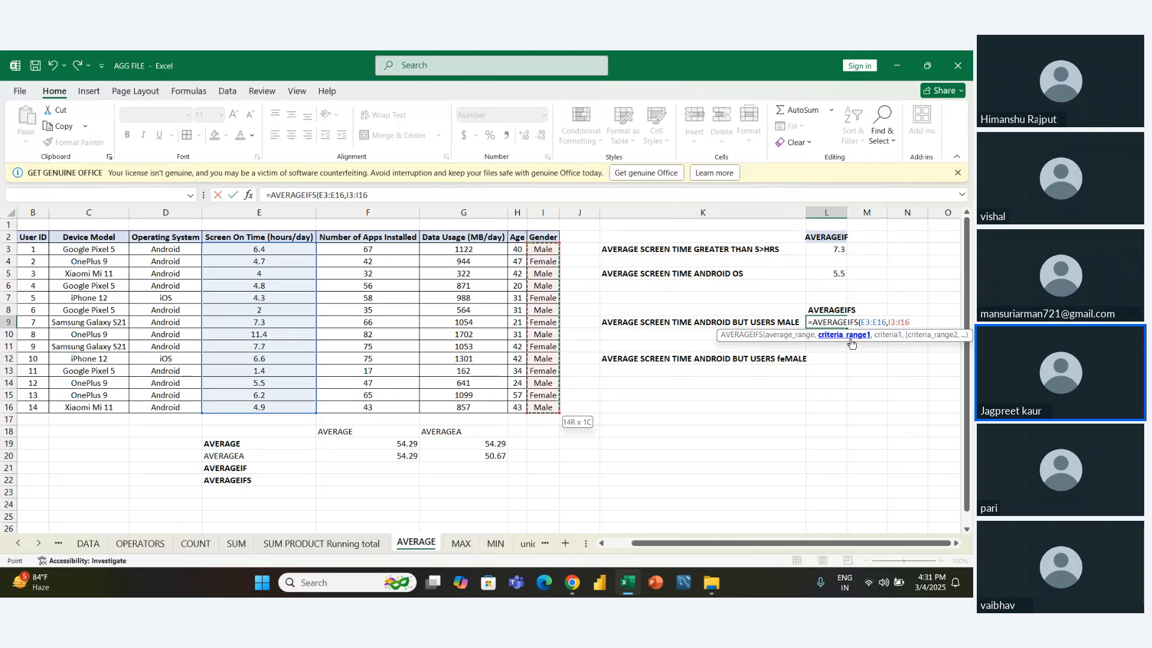
type(",\"")
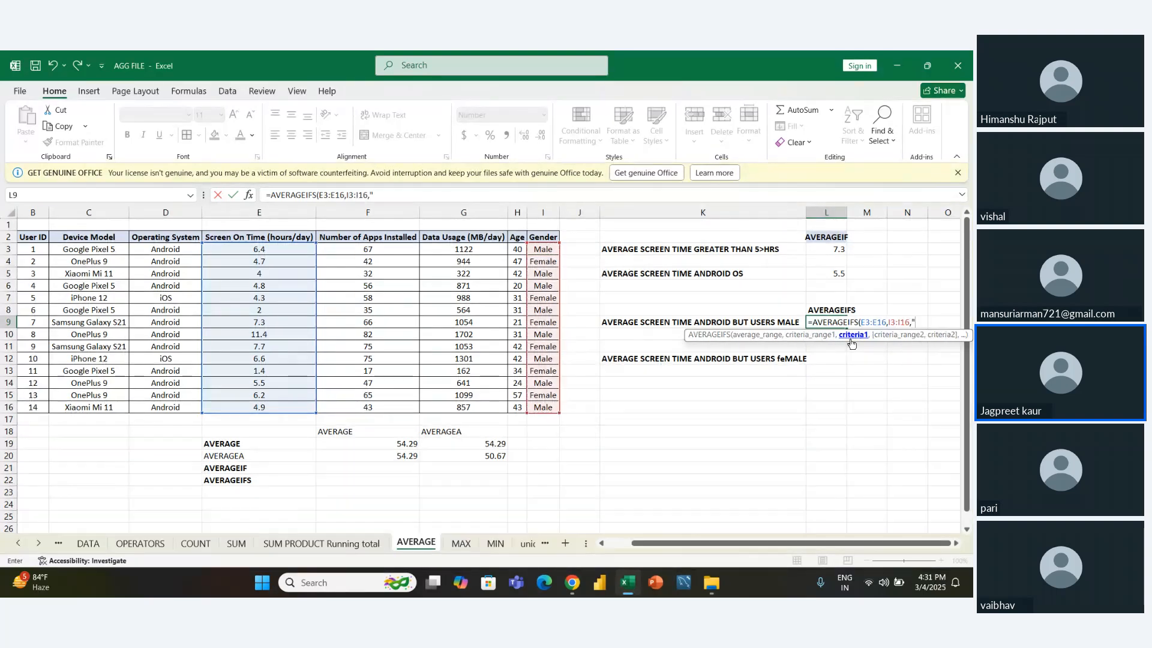
type("MALE\",")
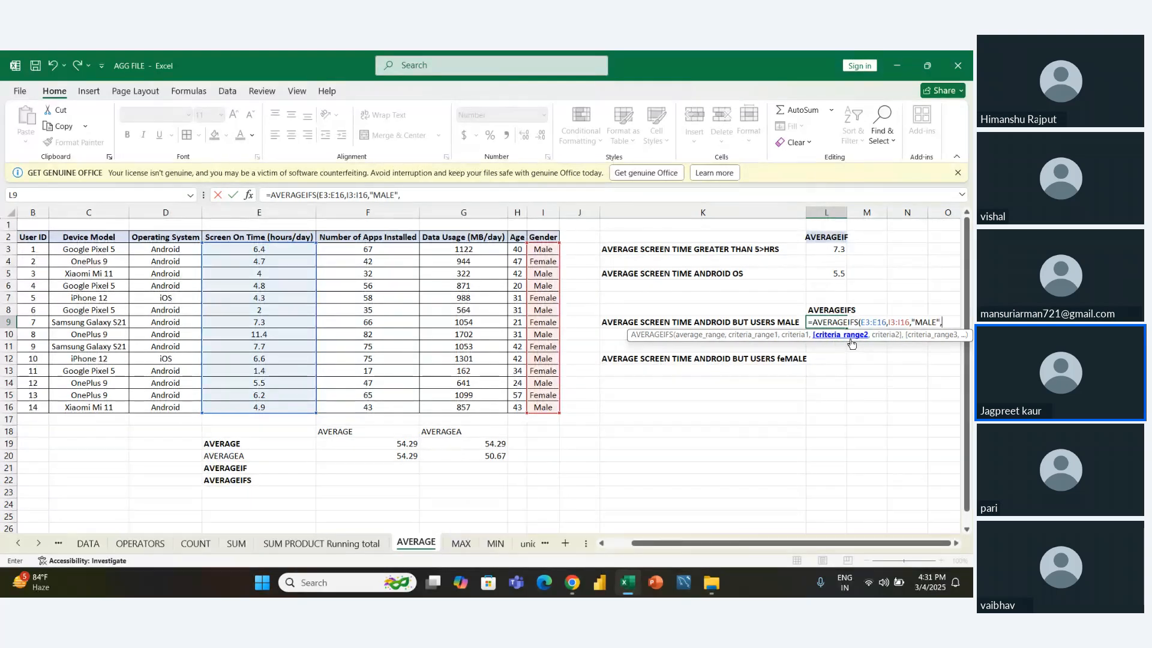
- Complete the L9 formula with the Operating System values D3:D16 and the criterion "ANDROID", accepting the suggested syntax correction
key("Left")
key("Left")
key("Left")
key("Left")
key("Left")
key("Left")
key("Left")
key("Left")
key("Up")
key("Up")
key("Up")
key("Up")
key("Up")
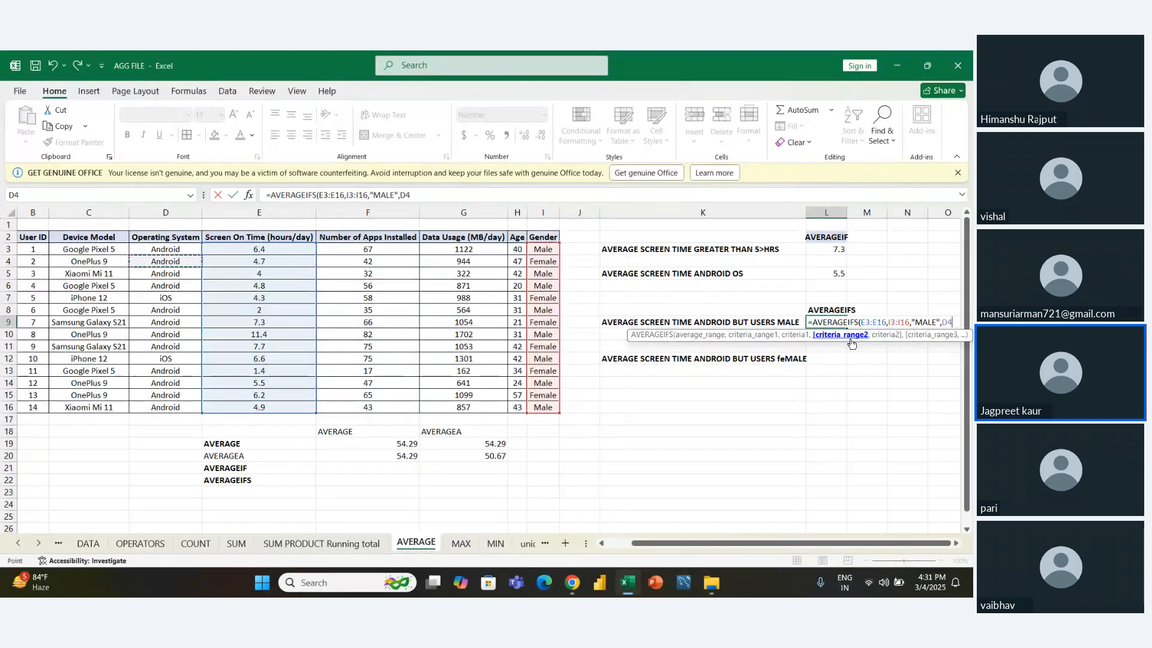
key("Up")
key("ctrl+shift+Down")
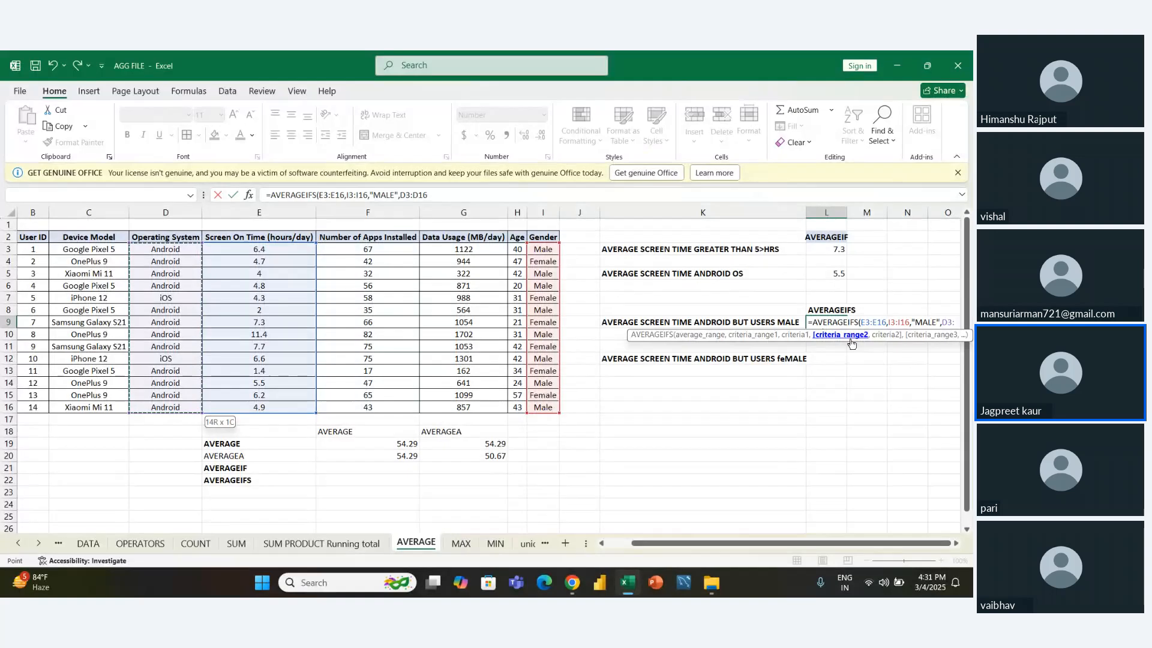
type(",")
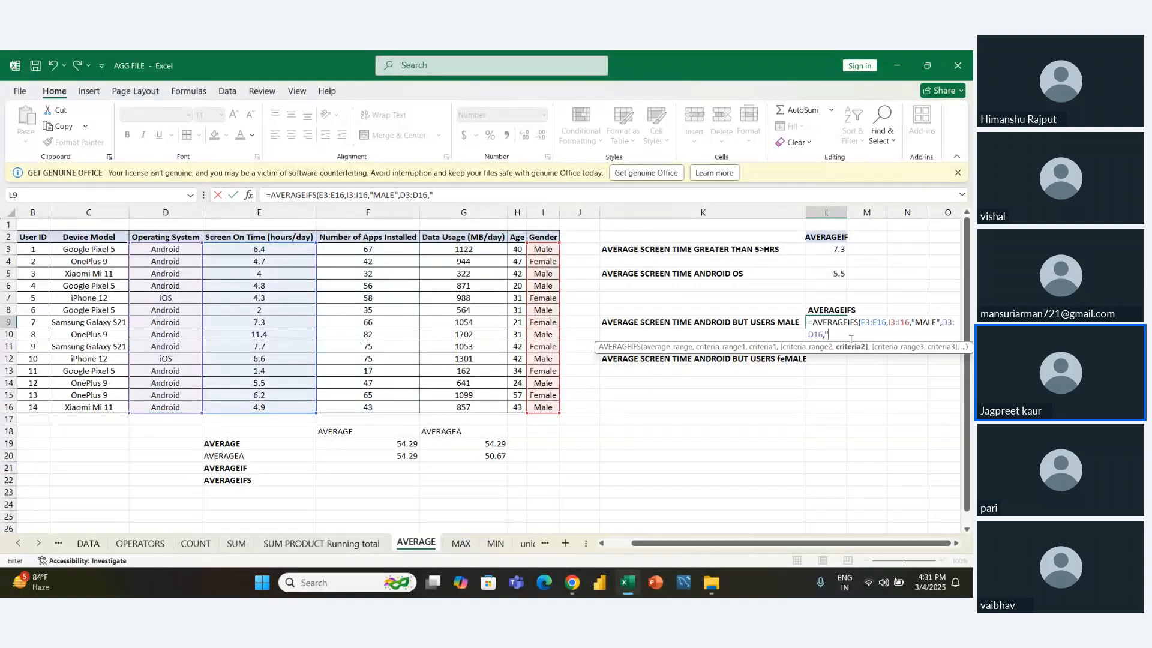
type("\"ANDROID")
key("Return")
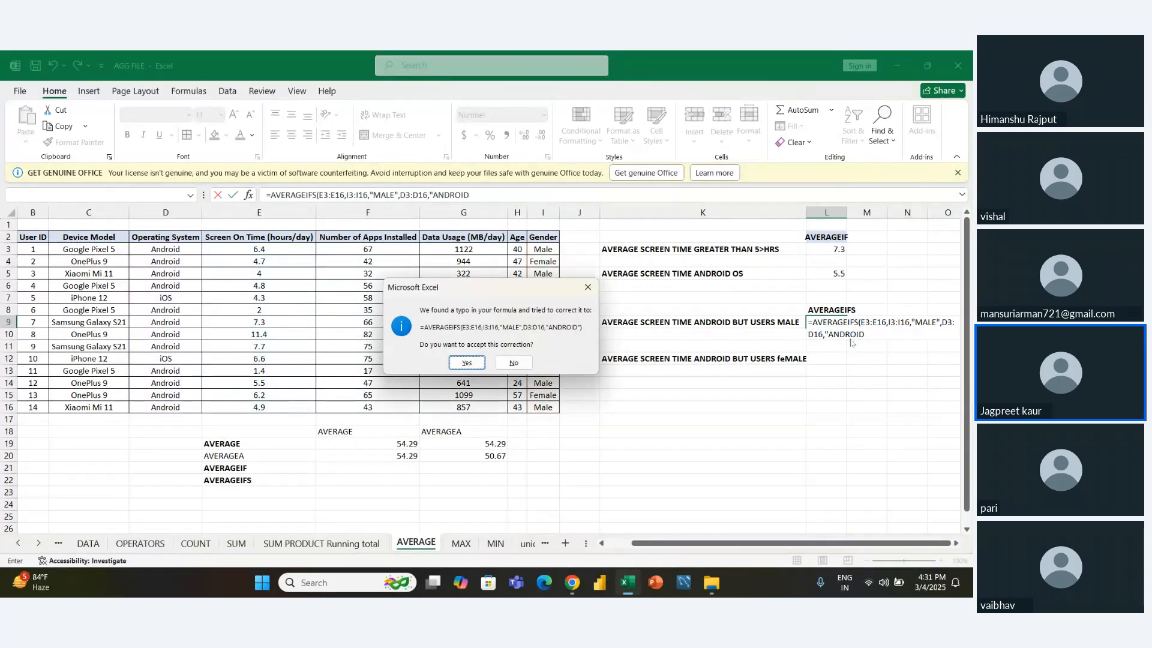
key("Return")
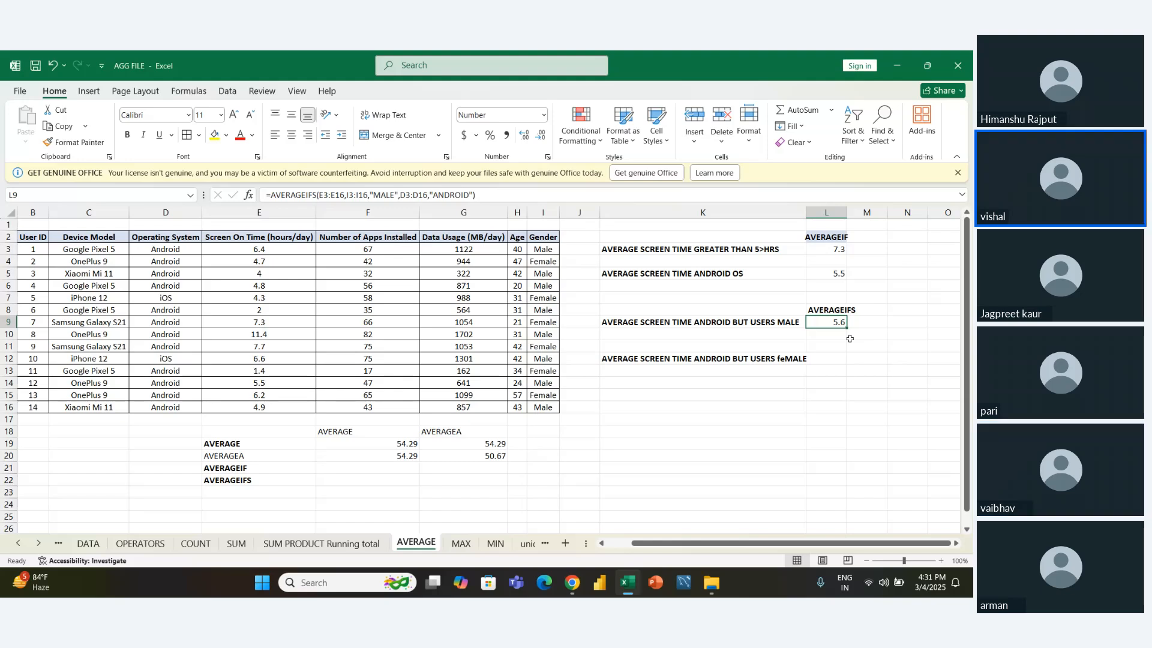
key("Left")
key("Down")
key("Down")
key("Down")
key("Right")
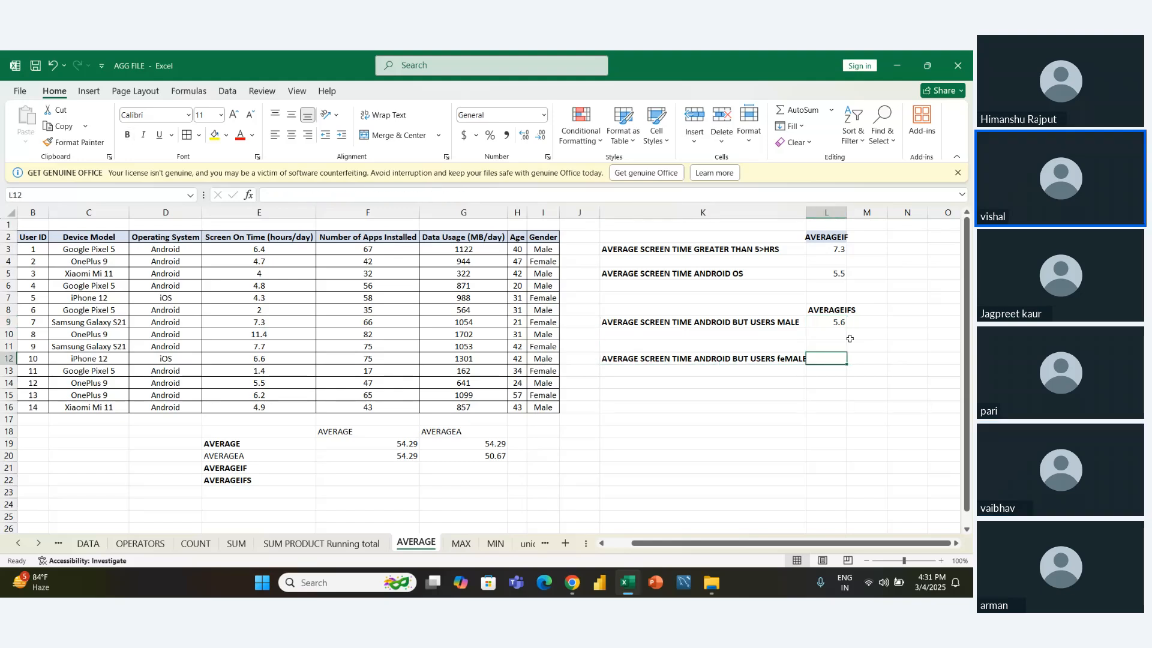
key("Up")
key("Left")
key("Down")
key("Right")
key("Left")
key("Up")
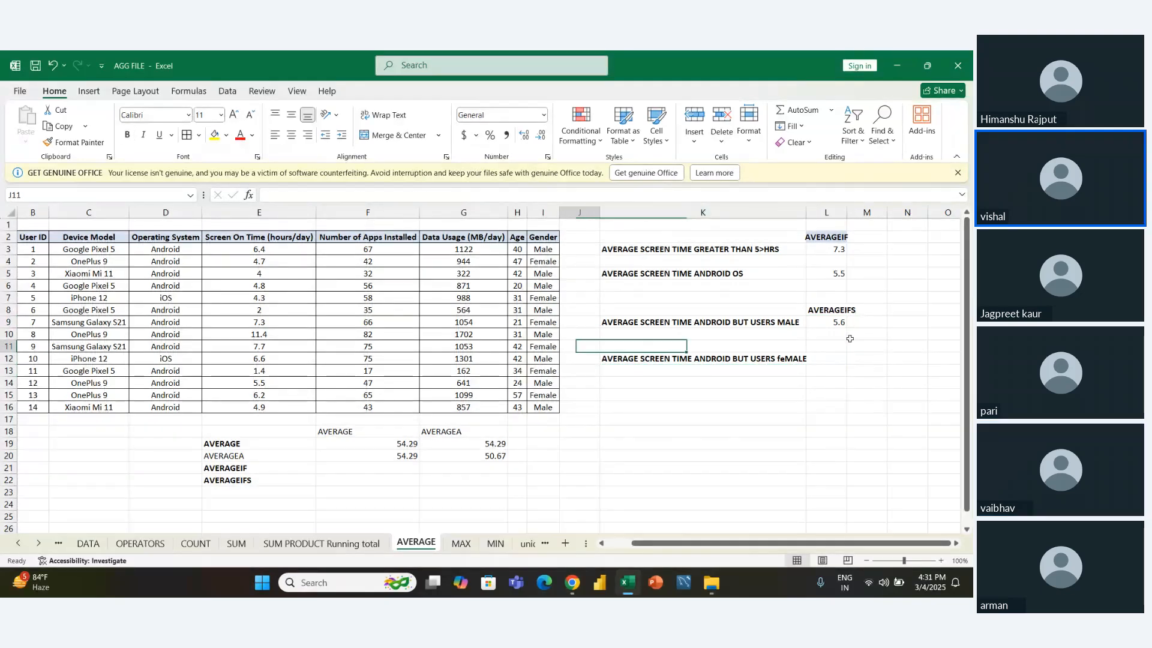
key("Down")
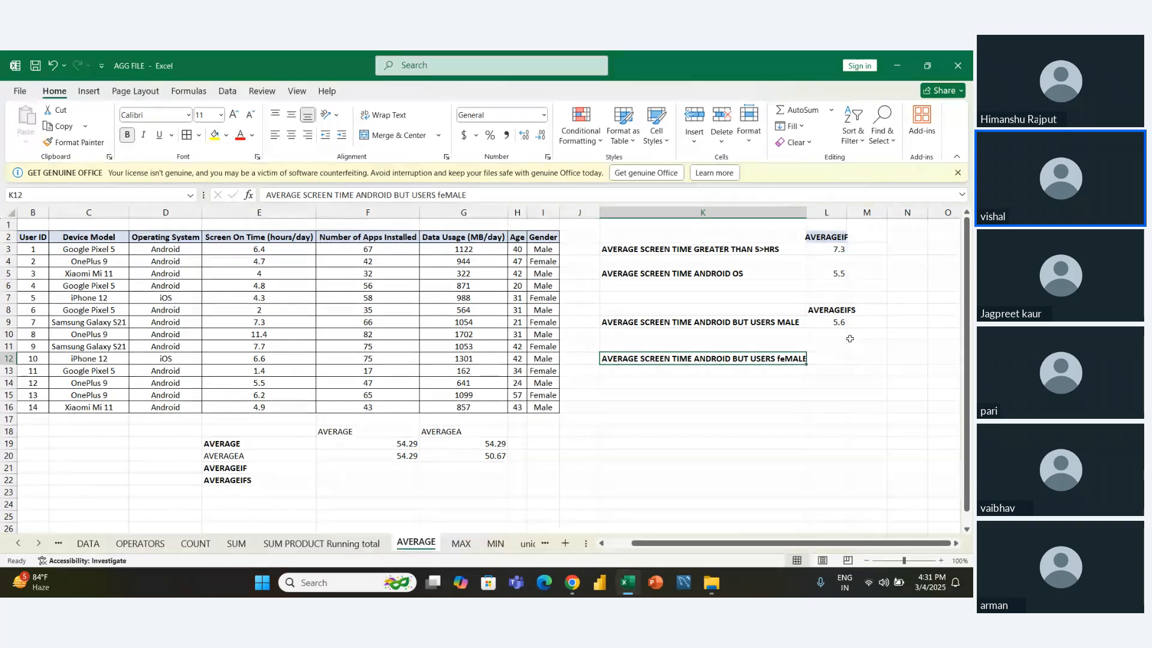
- Switch to the MAX sheet
left_click(460, 543)
left_click(533, 487)
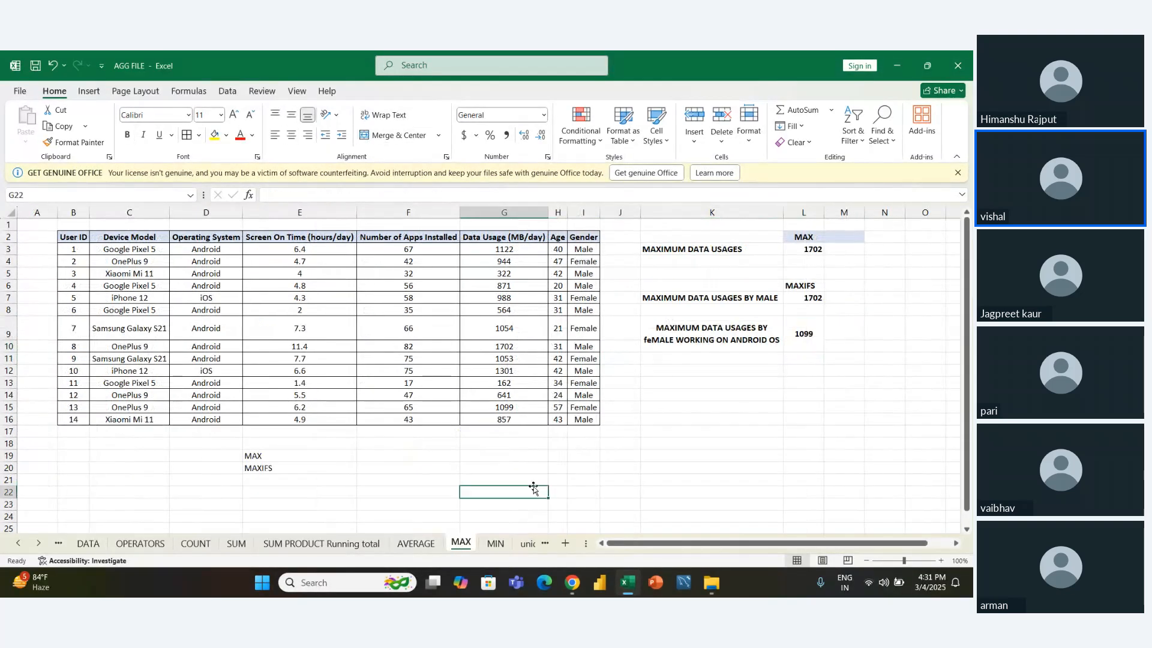
key("Left")
key("Right")
key("Up")
key("Up")
key("Left")
key("Left")
key("Up")
key("Right")
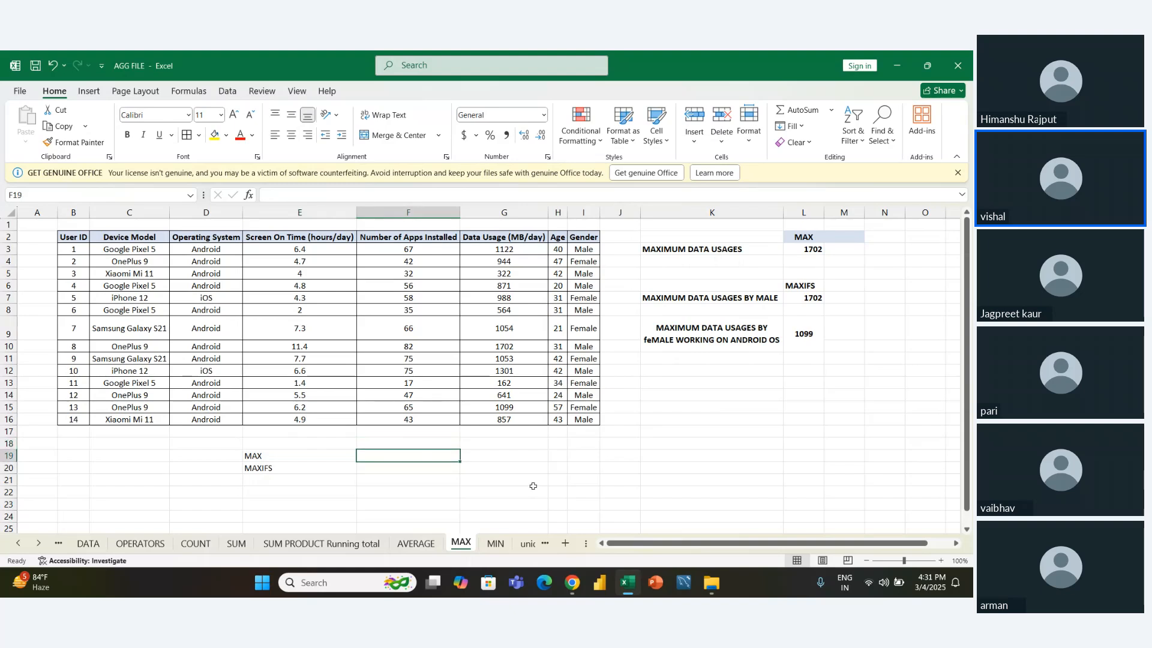
- Clear the maximum data usage result in L3, keeping the MAX heading above it
key("Right")
key("Right")
key("Right")
key("Right")
key("Right")
key("Up")
key("Up")
key("Up")
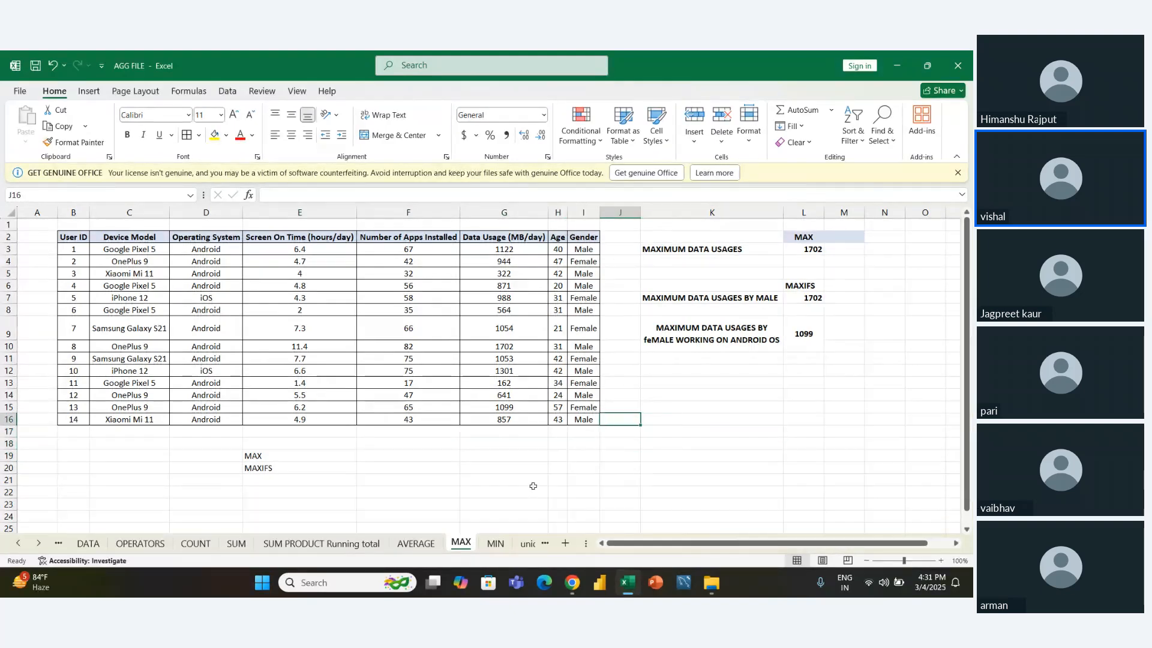
key("Right")
key("Up")
key("Up")
key("Up")
key("Up")
key("Up")
key("Up")
key("Up")
key("Up")
key("Up")
key("Up")
key("Up")
key("Up")
key("Up")
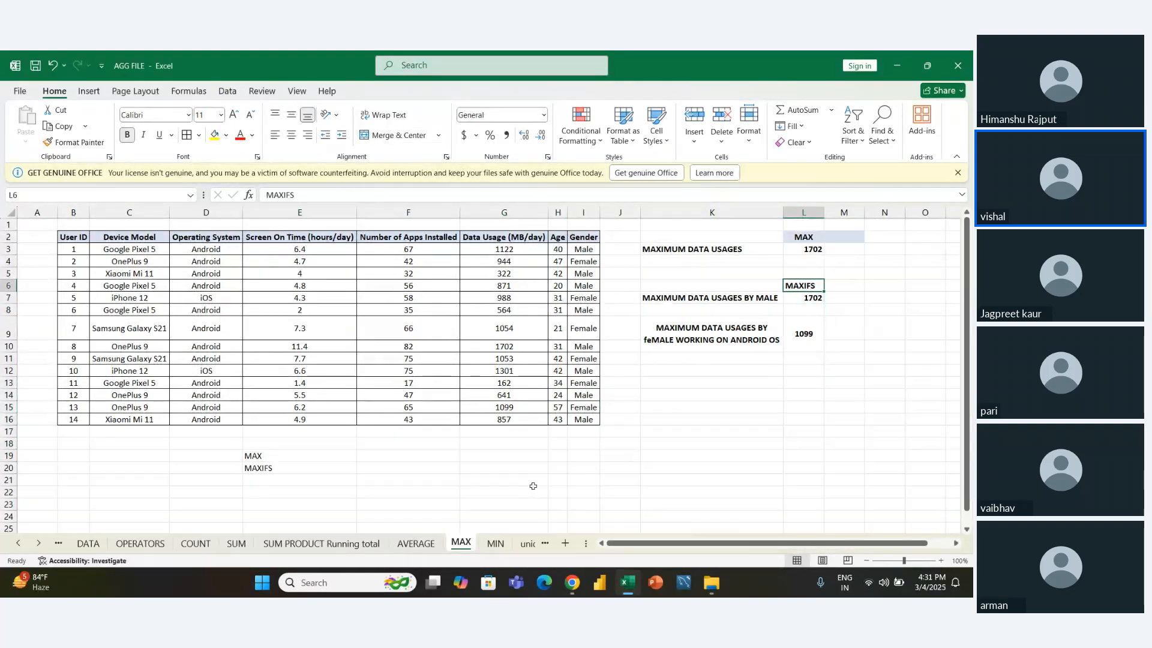
key("Delete")
- Clear the two existing MAXIFS results in L7:L10, keeping the heading in L6 and the questions beside them
key("Down")
key("Down")
key("Down")
key("Down")
key("Down")
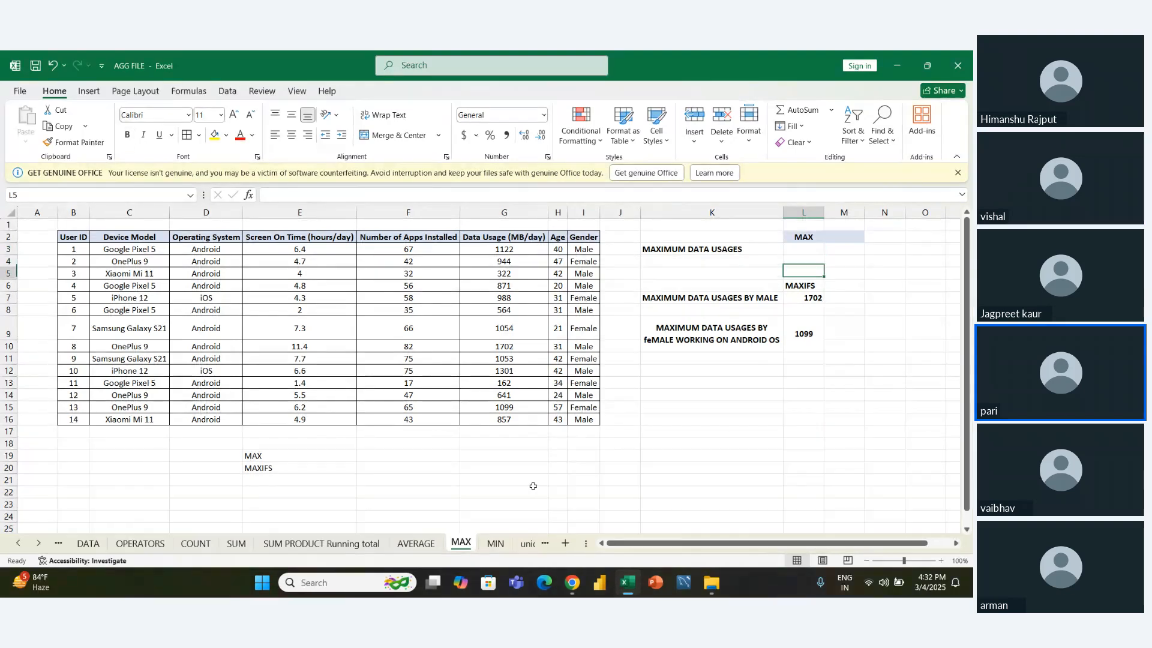
key("Up")
key("shift+Down")
key("shift+Down")
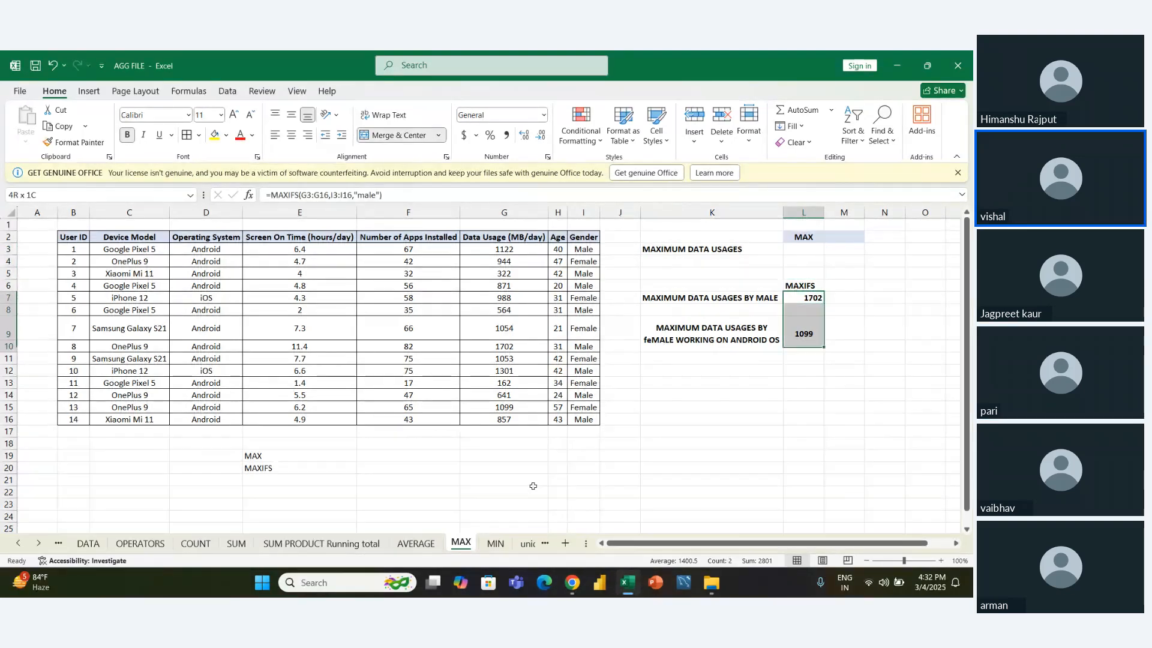
key("Delete")
key("Left")
key("Left")
key("Left")
key("Left")
key("Left")
key("Left")
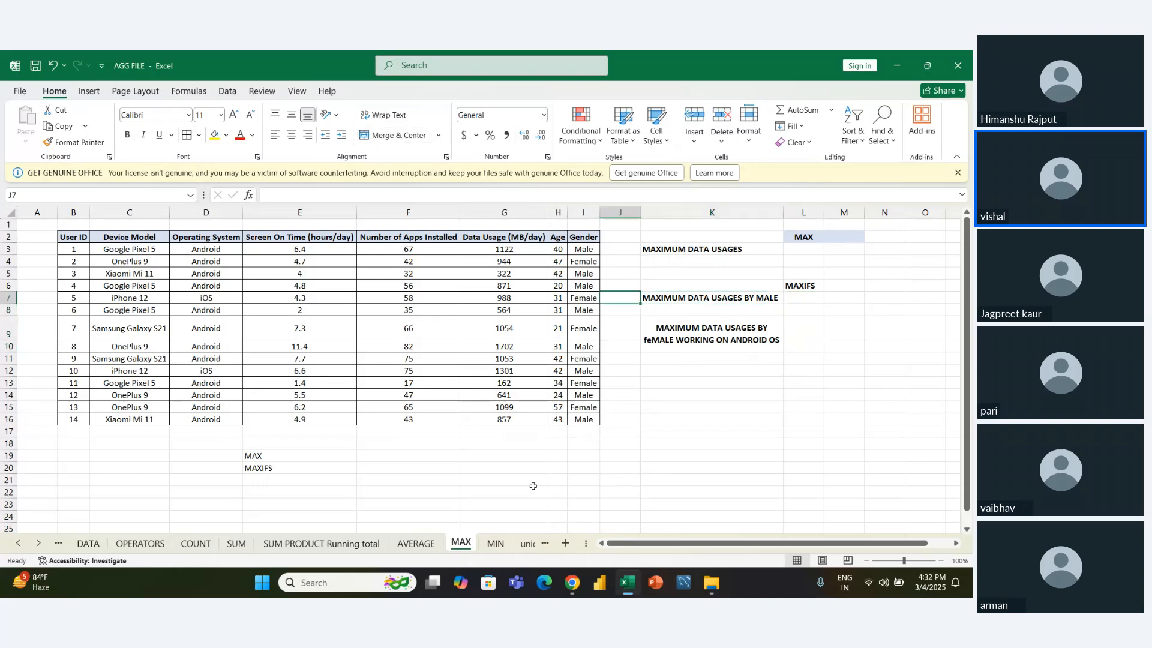
key("Right")
key("Up")
key("Up")
key("Up")
key("Up")
key("Up")
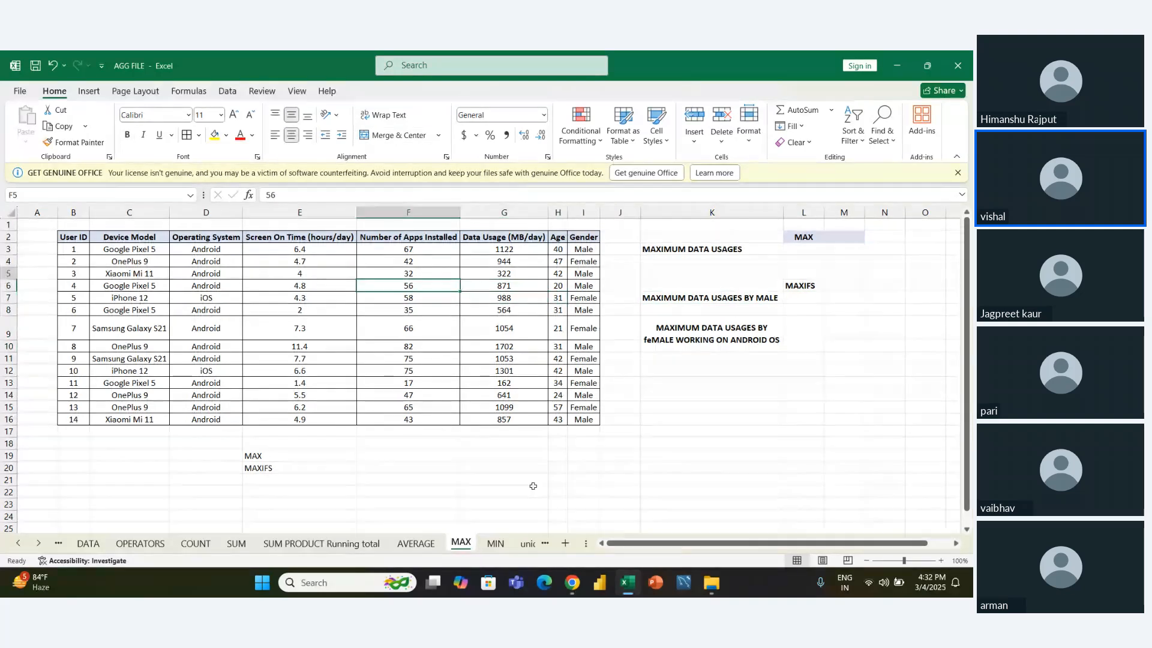
key("Down")
key("Down")
key("Down")
key("Down")
key("Down")
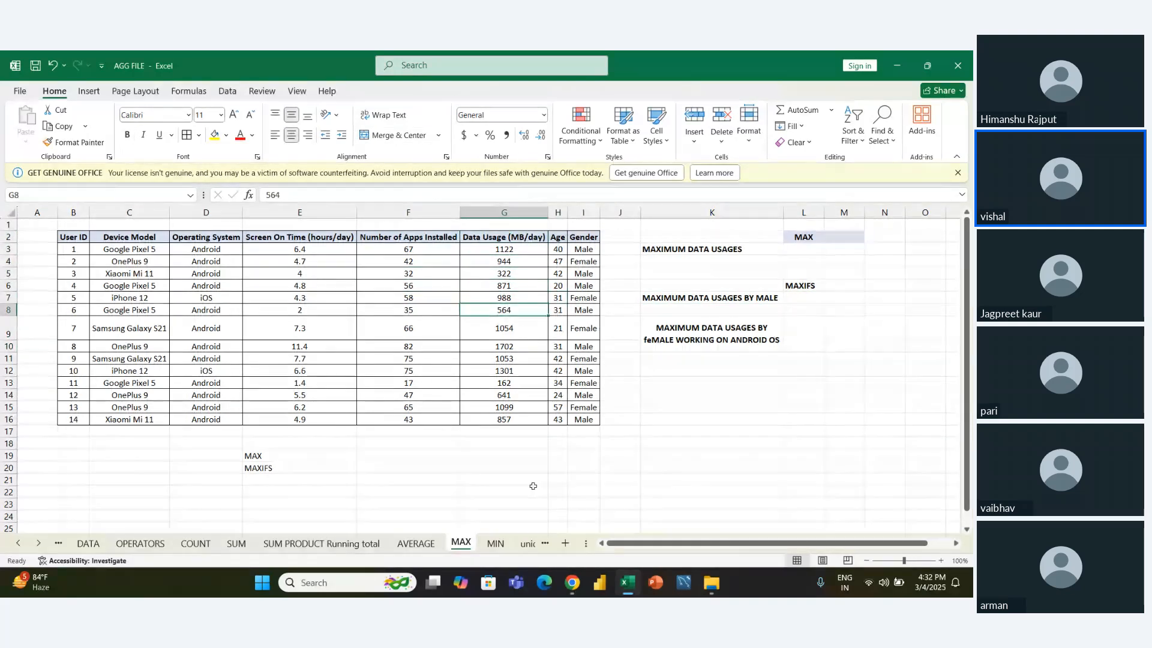
- Calculate the maximum data usage in L3 with a MAX formula over the Data Usage values G3:G16
key("Right")
key("Right")
key("Right")
key("Right")
key("Up")
key("Right")
key("Up")
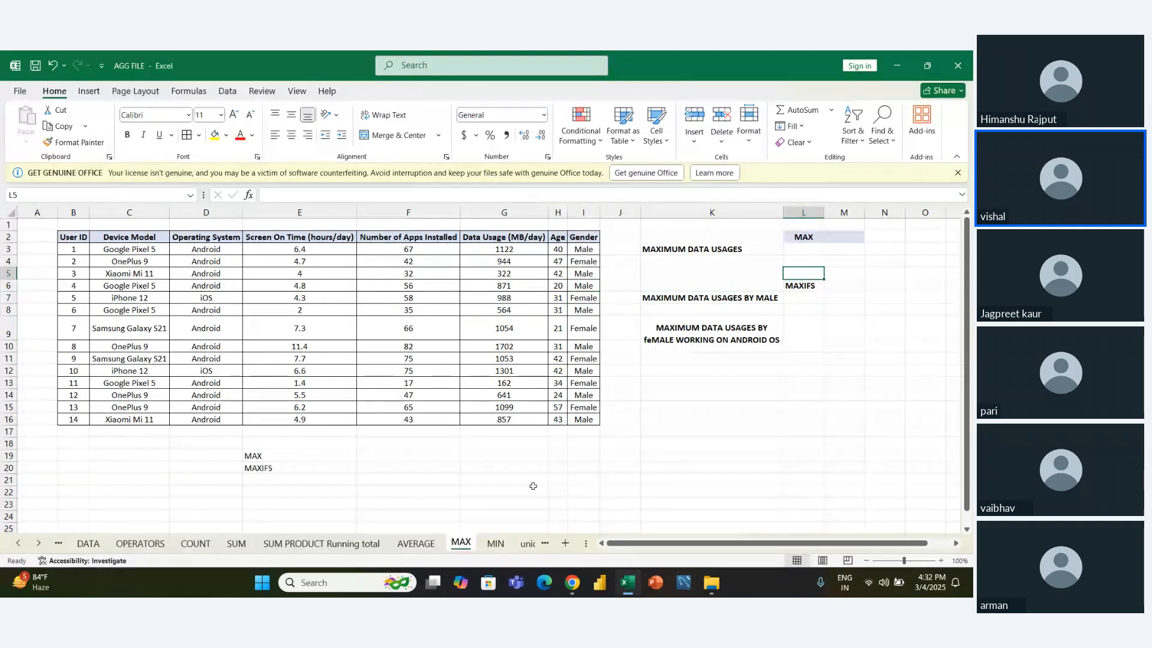
key("Up")
key("Up")
type("=MA")
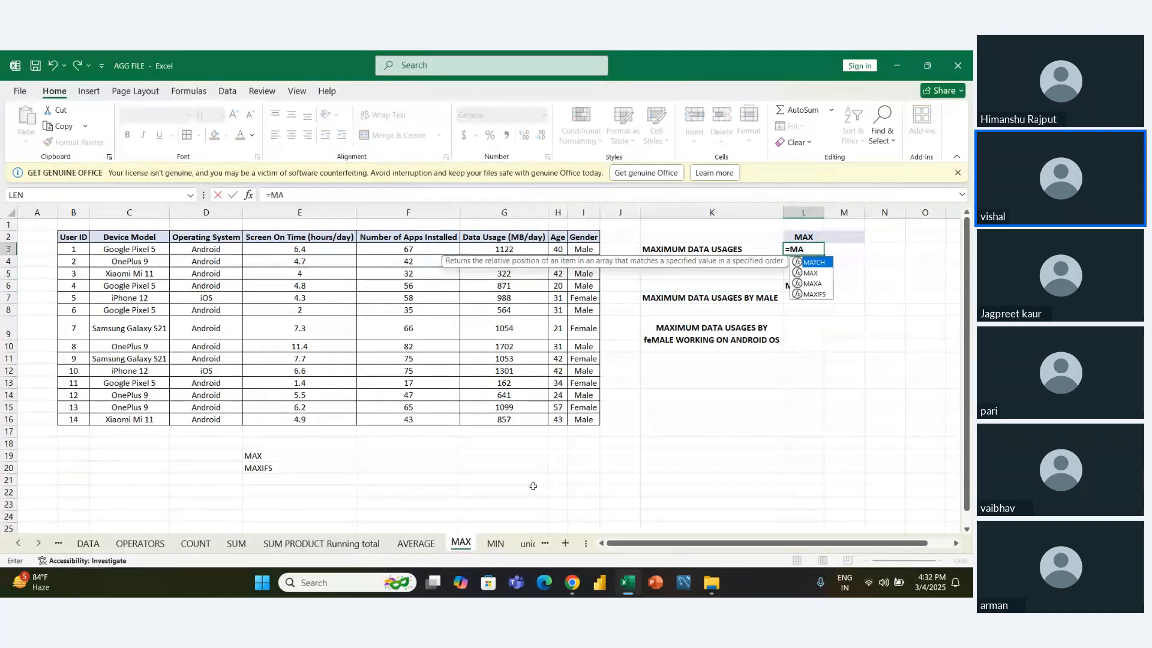
key("Tab")
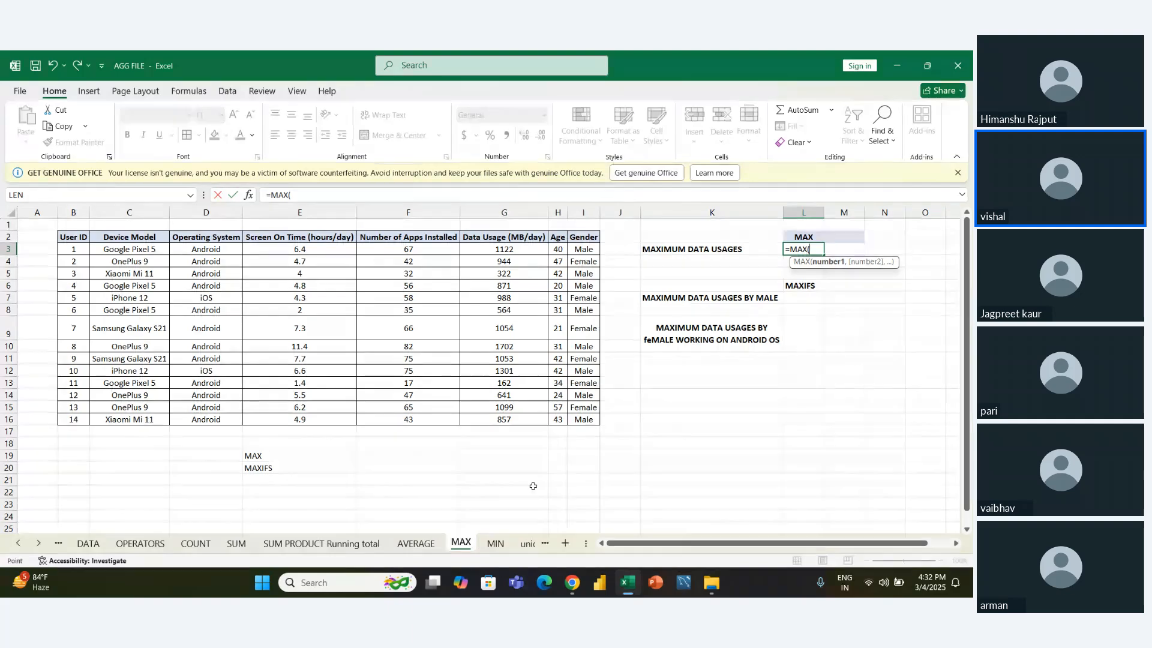
key("Left")
key("Left")
key("Left")
key("Left")
key("Left")
key("ctrl+shift+Down")
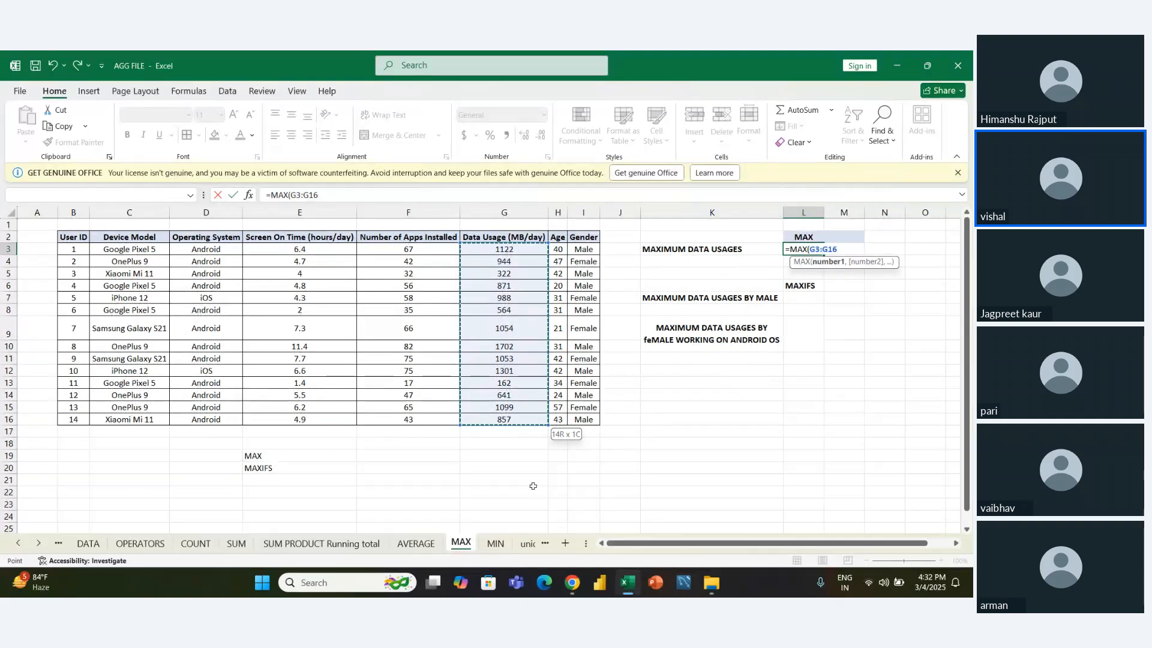
key("Return")
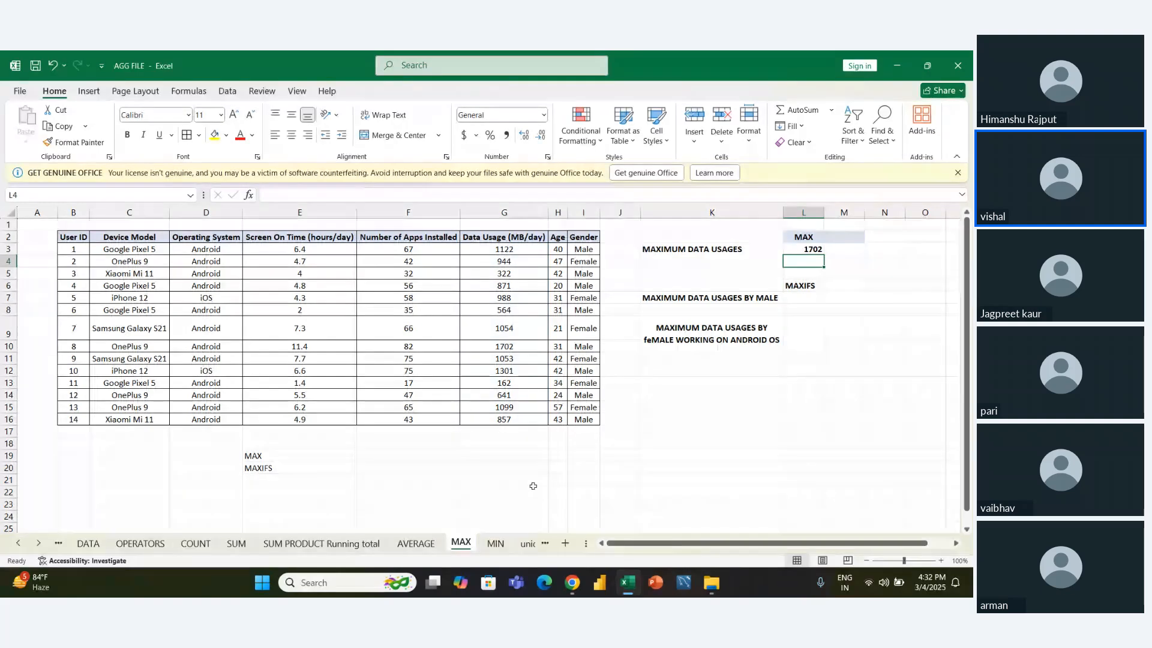
- Begin a formula in L7 for the maximum data usage by male users
key("Down")
key("Down")
key("Down")
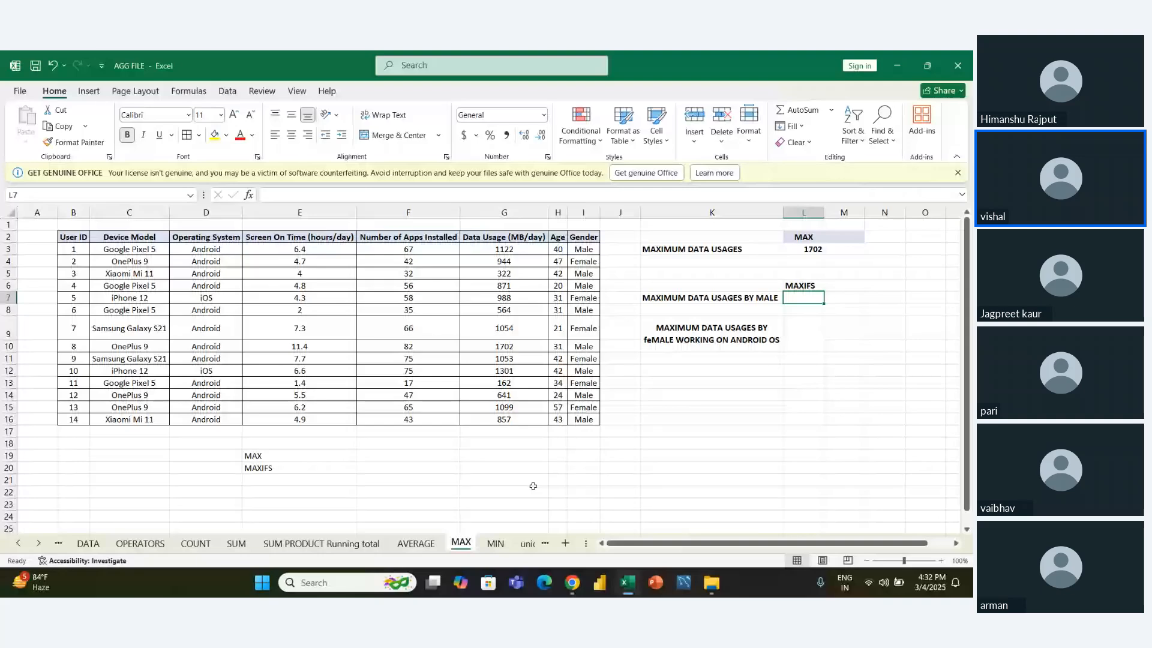
type("=")
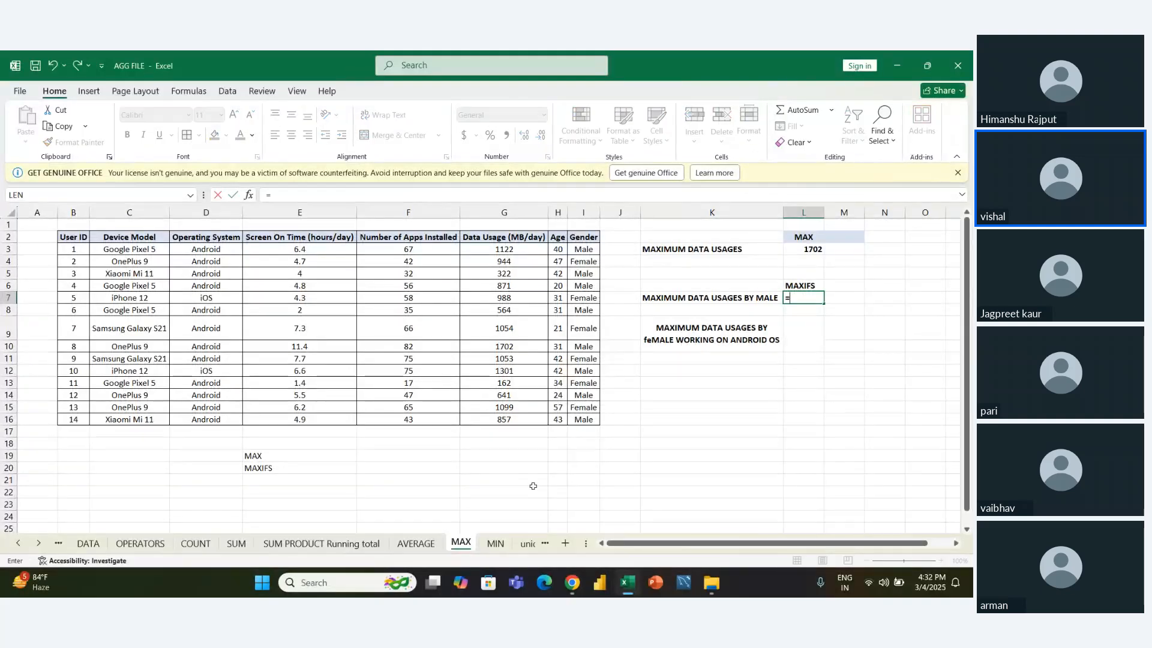
key("Left")
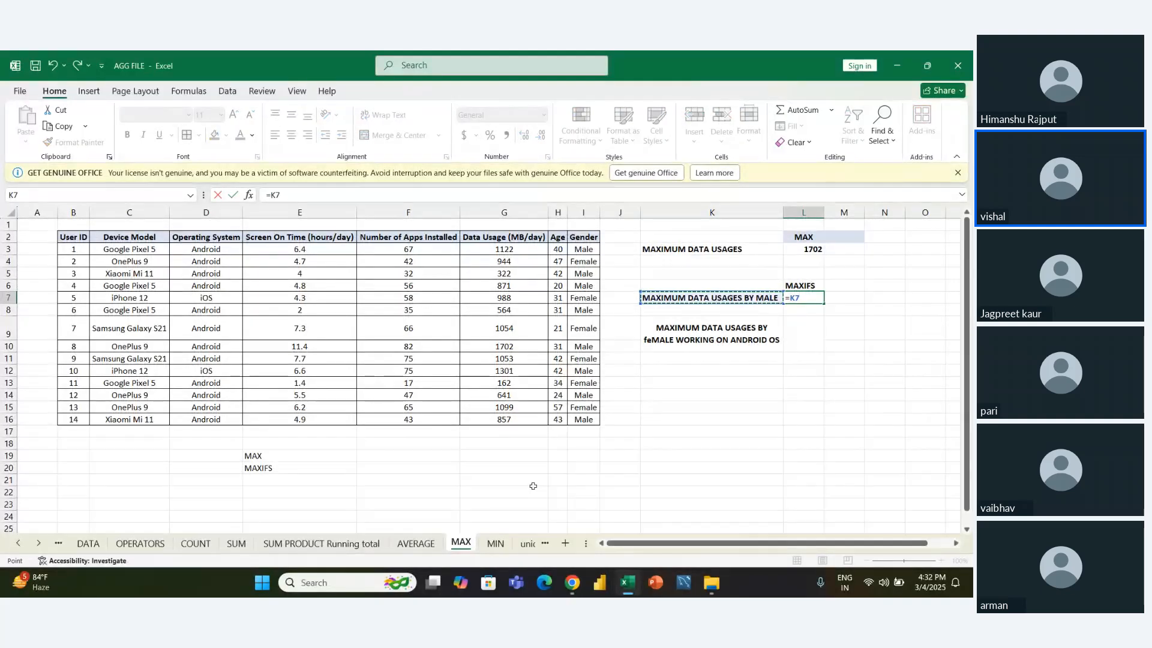
key("Left")
key("Left")
key("Left")
key("Up")
key("BackSpace")
key("BackSpace")
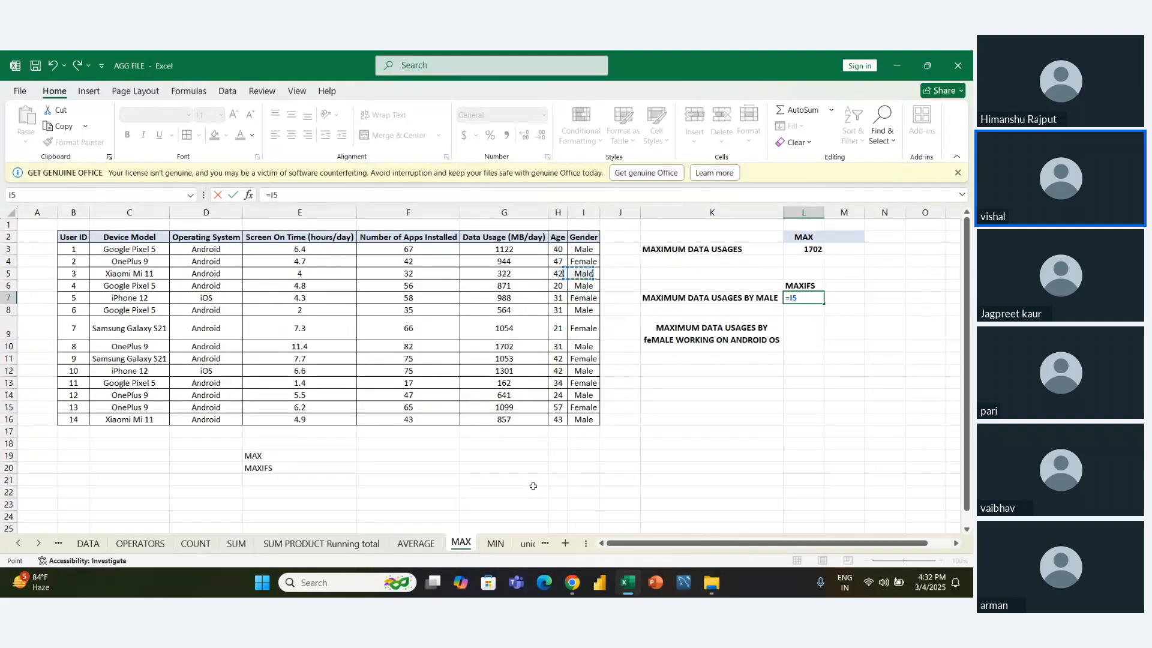
type("m")
key("BackSpace")
- Use the MAXIFS function in the L7 formula with the Data Usage values G3:G16 as the max range
type("MA")
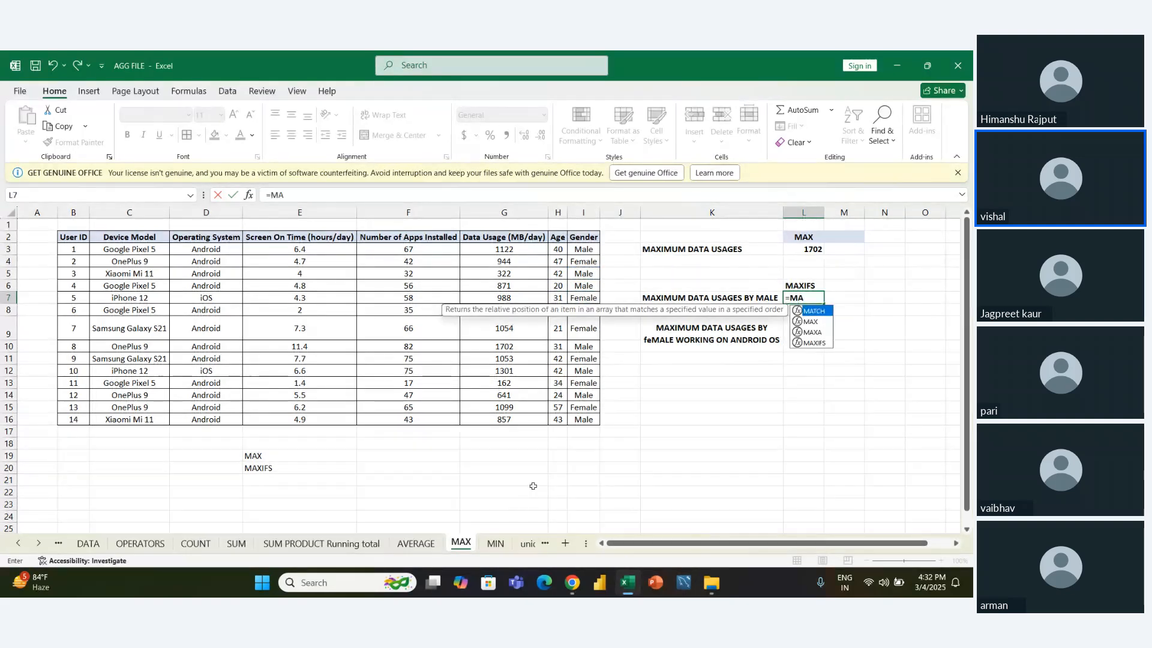
key("Down")
key("Down")
key("Down")
key("Tab")
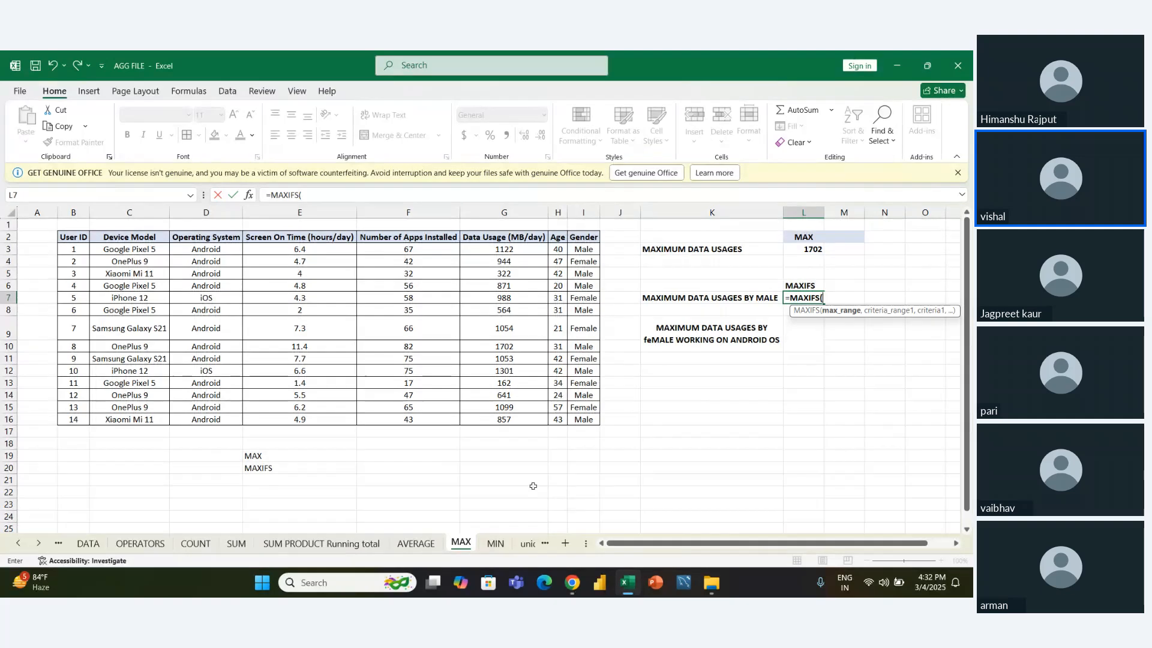
key("Left")
key("Left")
key("Left")
key("Left")
key("Left")
key("Up")
key("Up")
key("Up")
key("Up")
key("ctrl+shift+Down")
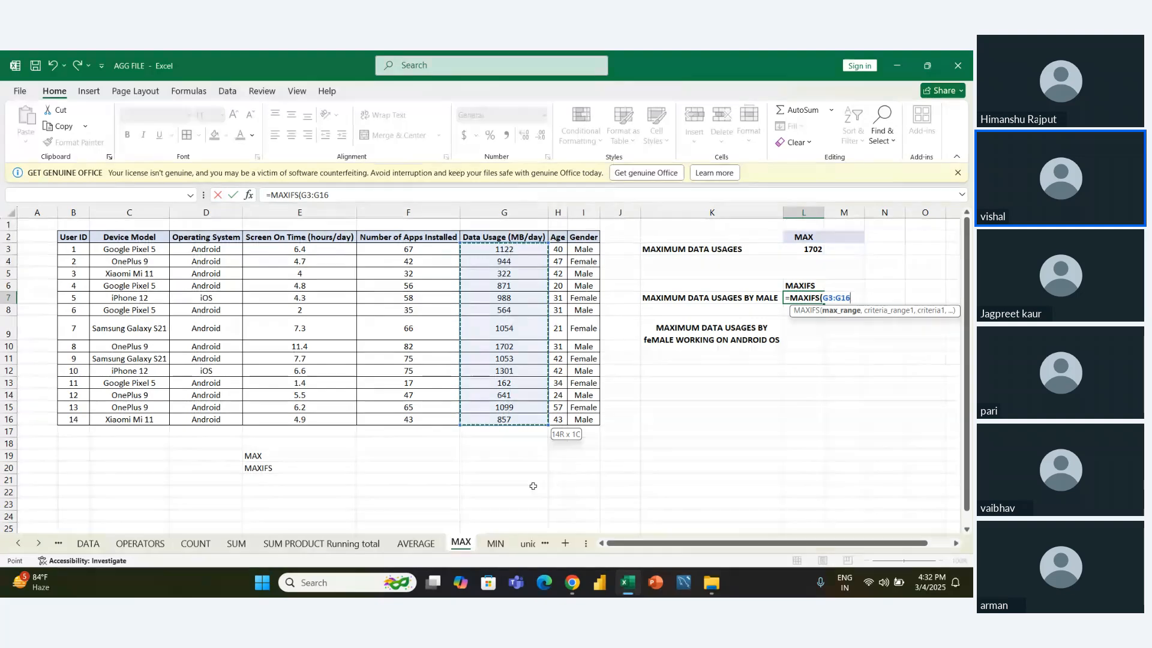
type(",")
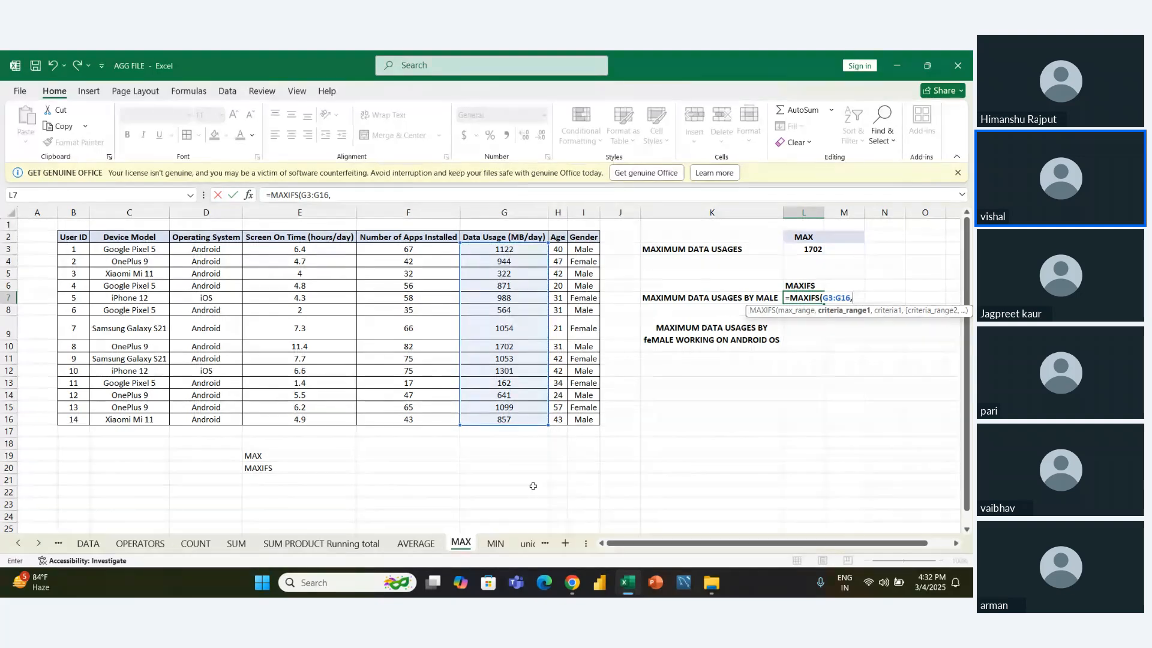
- Complete the L7 MAXIFS formula with the Gender values I3:I16 as the criteria range and "MALE" as the criterion
key("Left")
key("Left")
key("Left")
key("Up")
key("Up")
key("Up")
key("Up")
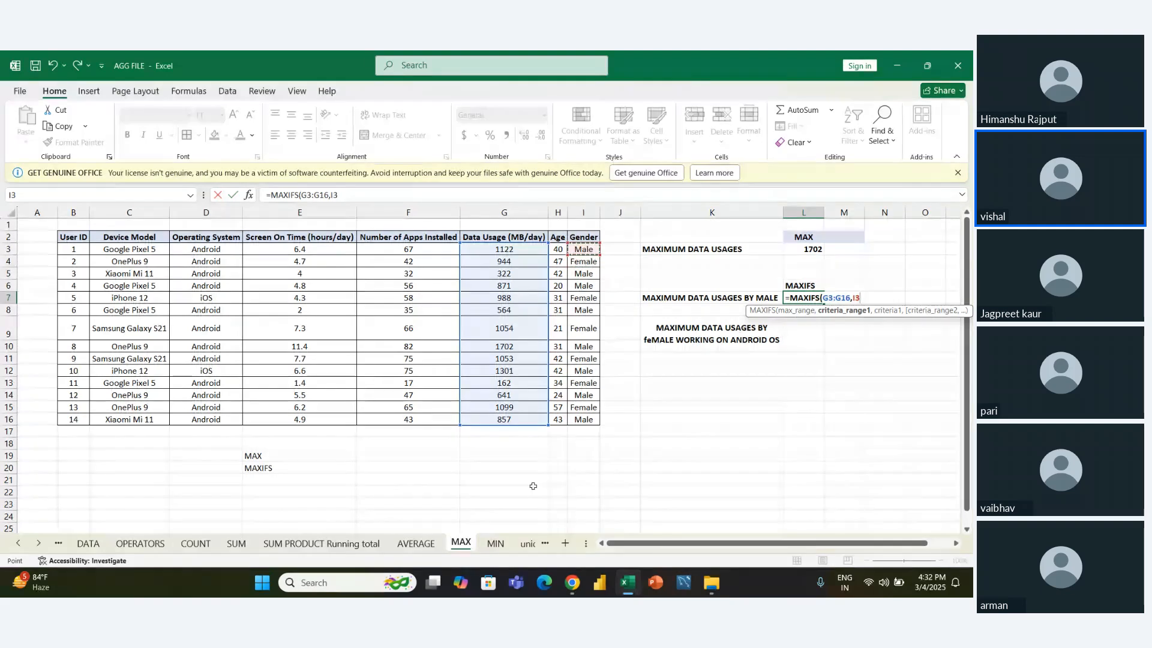
key("ctrl+shift+Down")
type(",")
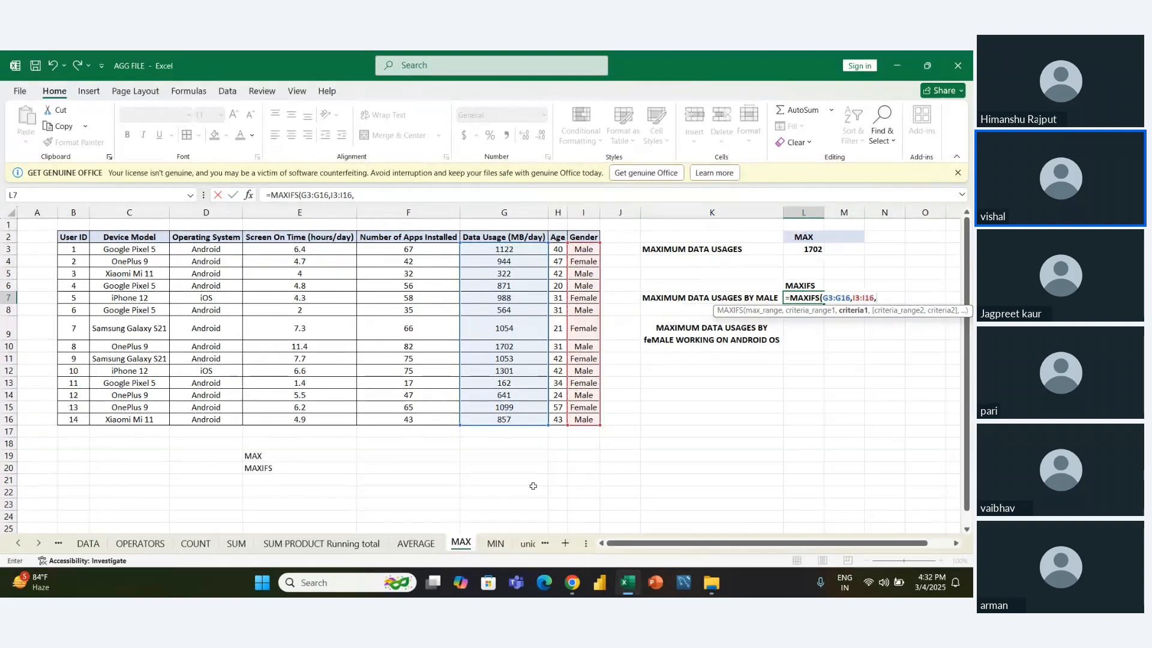
type("\"MALE\")")
key("Return")
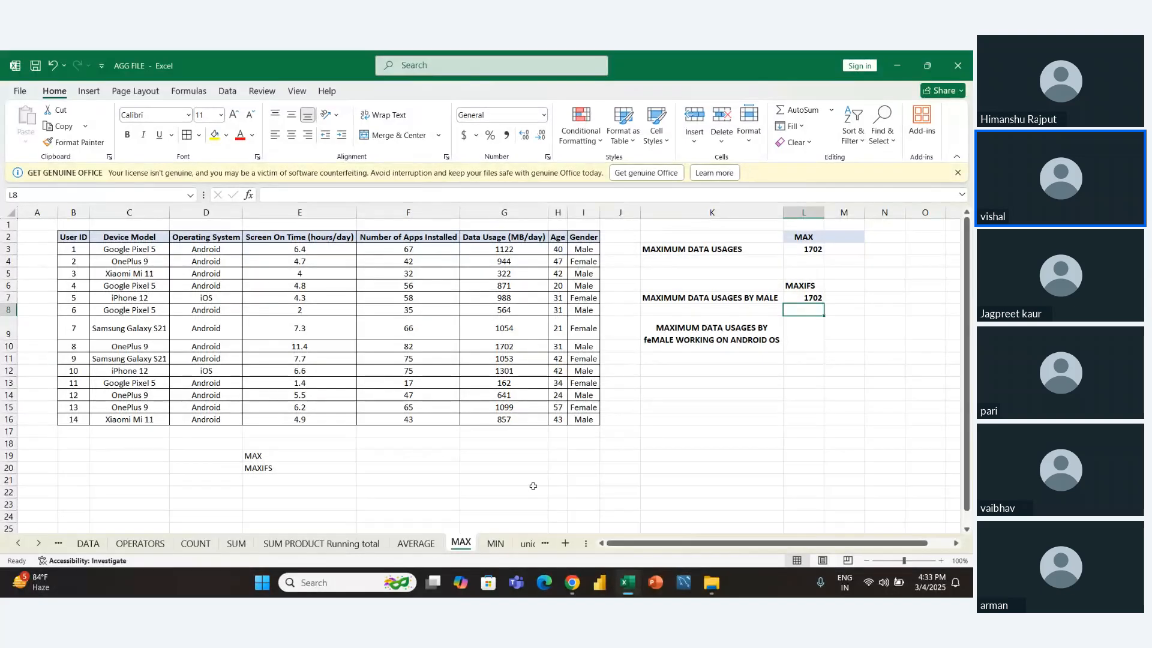
- Start a MAXIFS formula in L9 for female Android users, with the Data Usage values G3:G16 as the max range
key("Down")
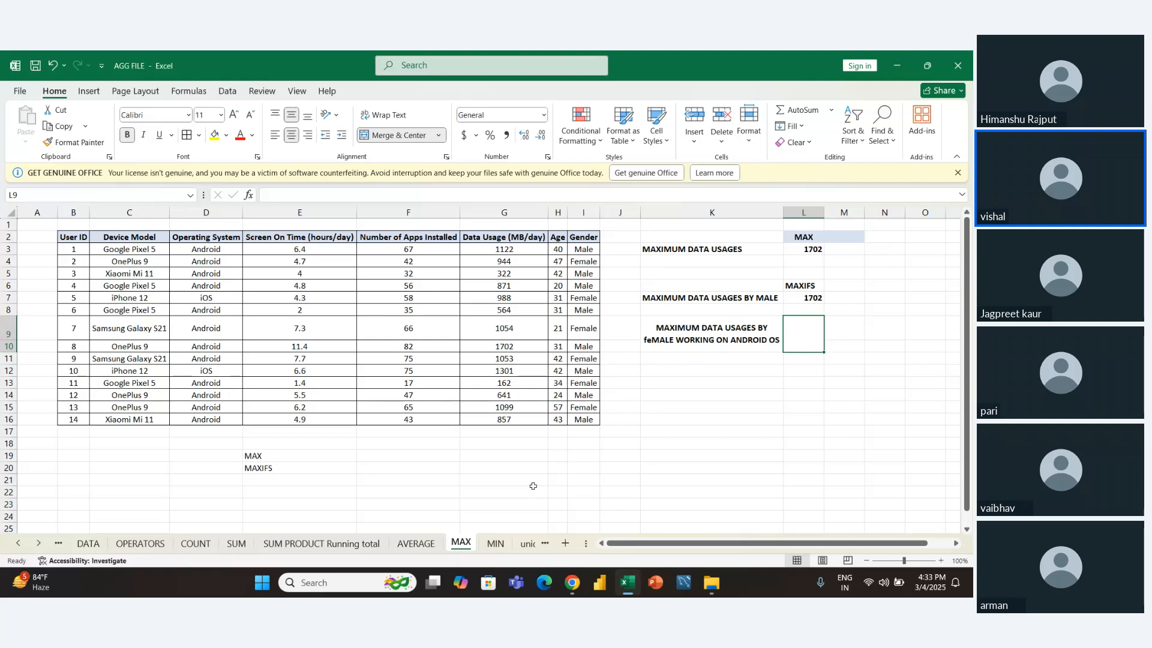
type("=MA")
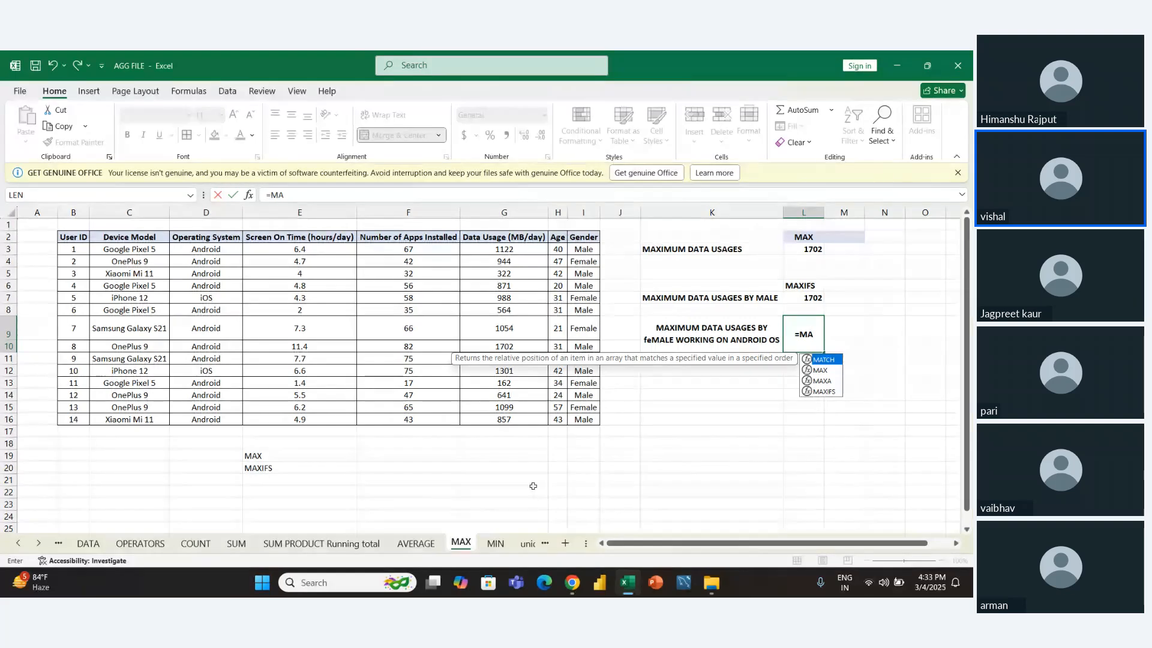
key("Down")
key("Down")
key("Down")
key("Tab")
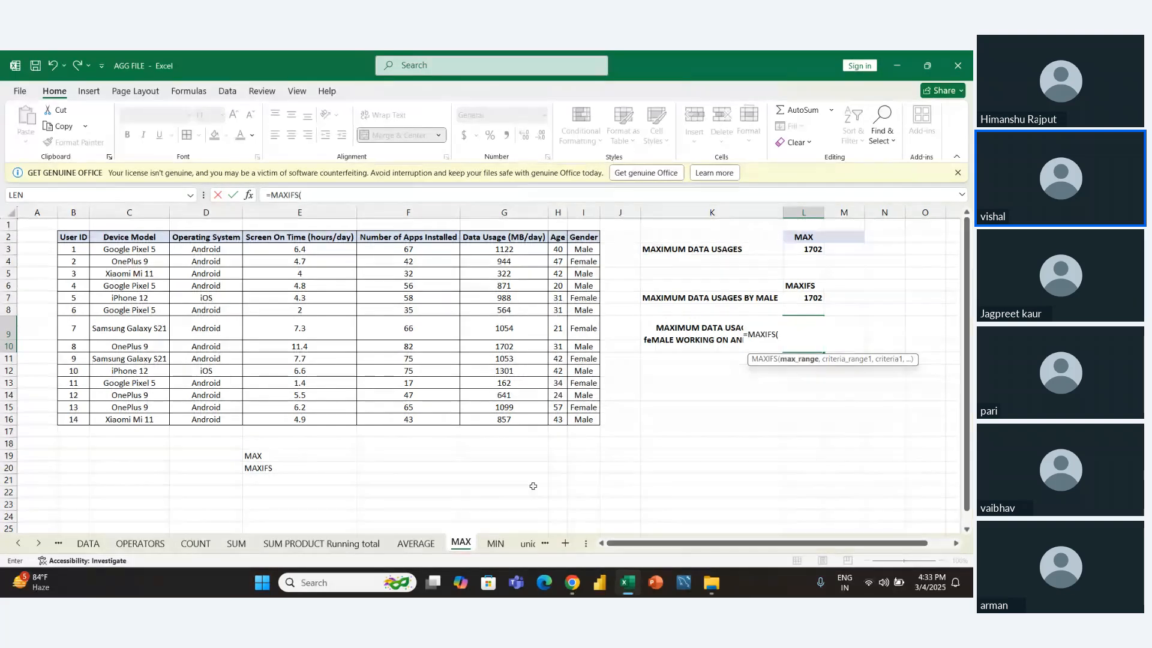
key("Left")
key("Left")
key("Left")
key("Left")
key("Left")
key("Up")
key("Up")
key("Up")
key("Up")
key("Up")
key("Up")
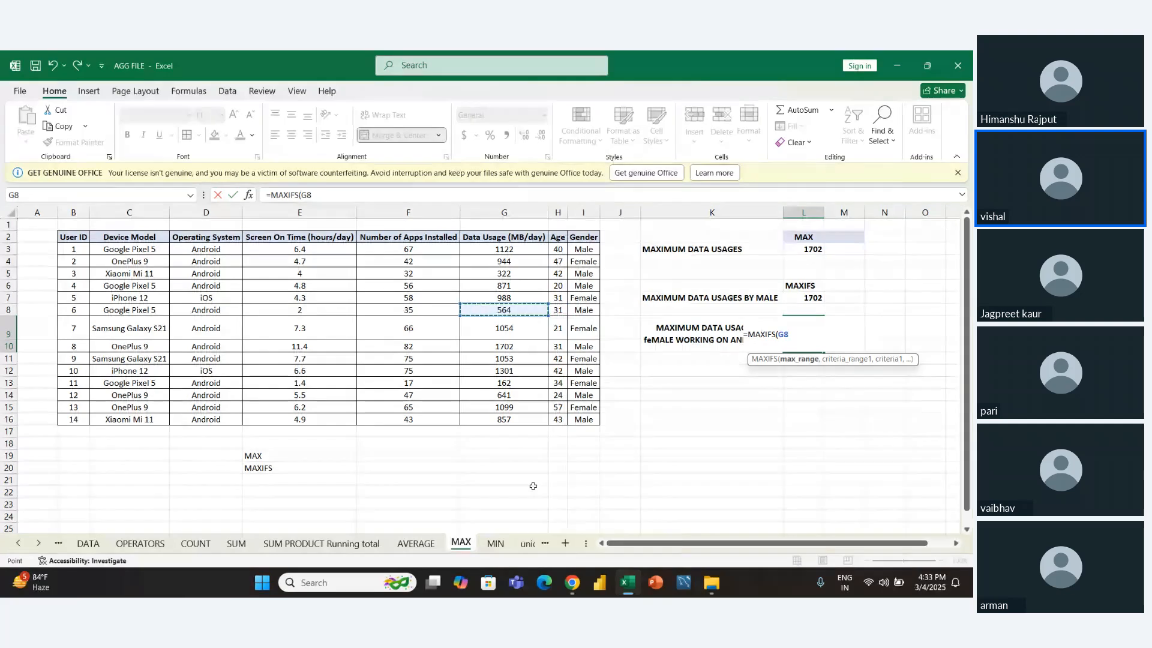
key("ctrl+shift+Down")
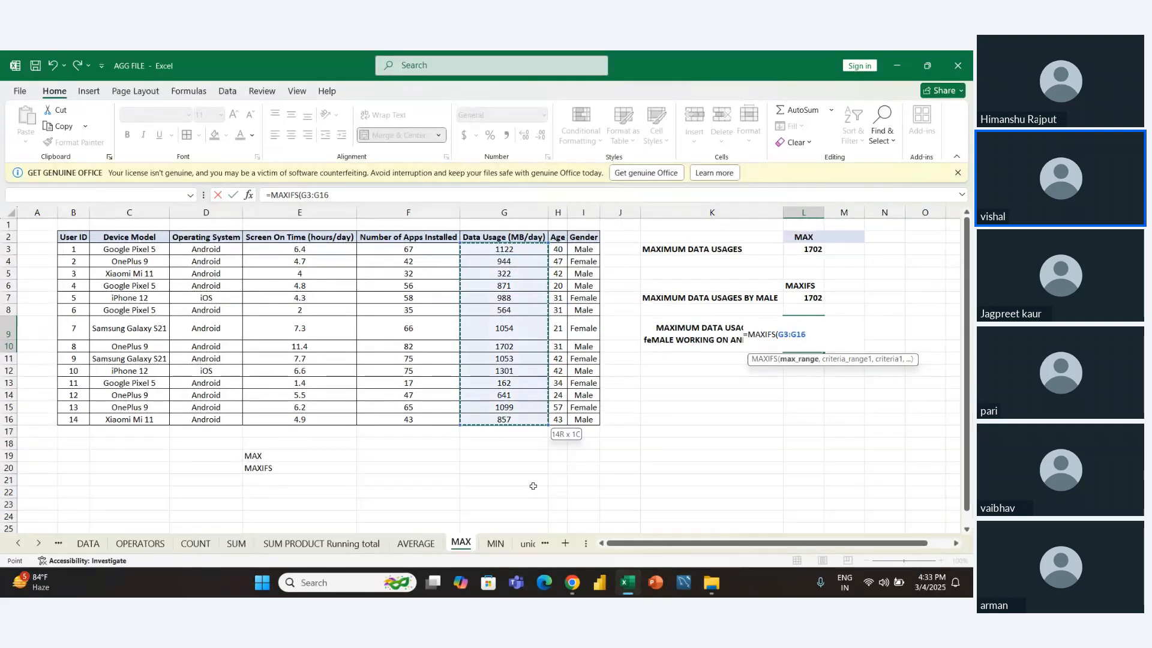
- Add the Gender values I3:I16 as the first criteria range of the L9 MAXIFS formula
type(",")
key("Left")
key("Left")
key("Left")
key("Up")
key("Up")
key("Up")
key("Up")
key("Up")
key("Up")
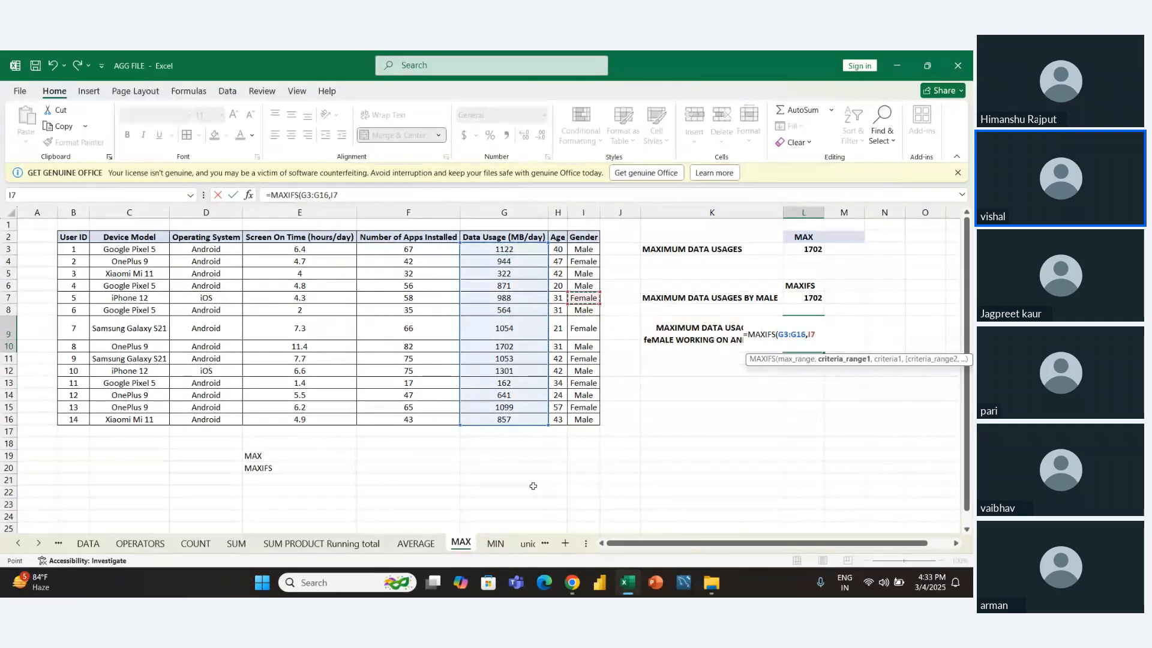
key("ctrl+shift+Down")
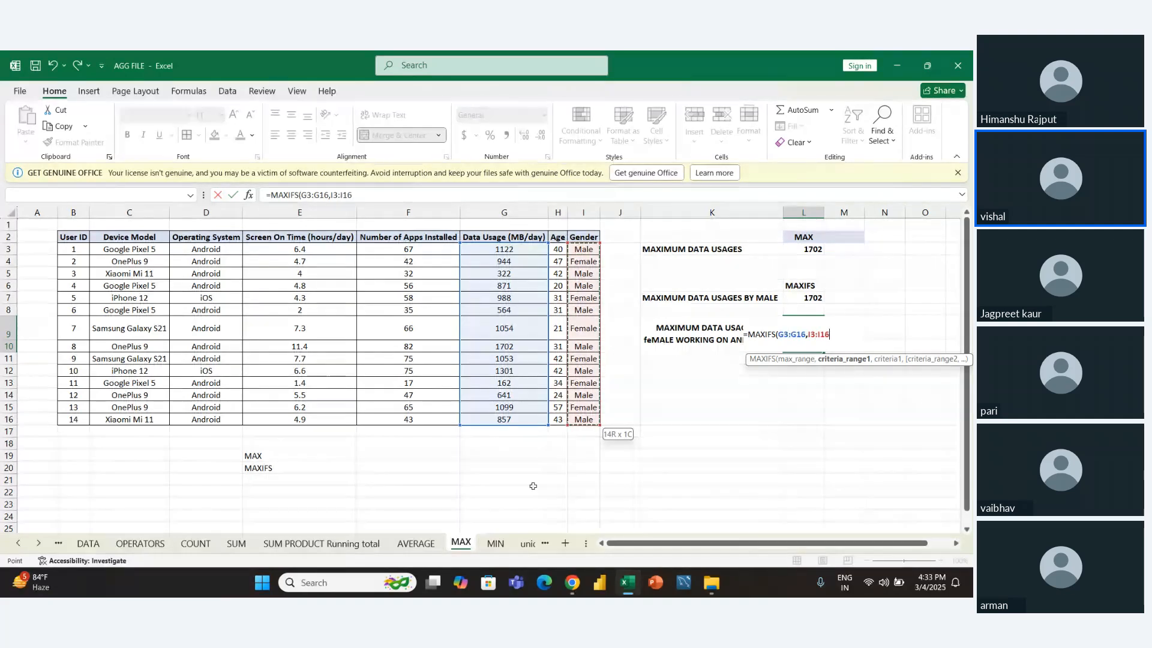
- Set the first criterion of the L9 MAXIFS formula to "FEMALE"
type(",\"MALE")
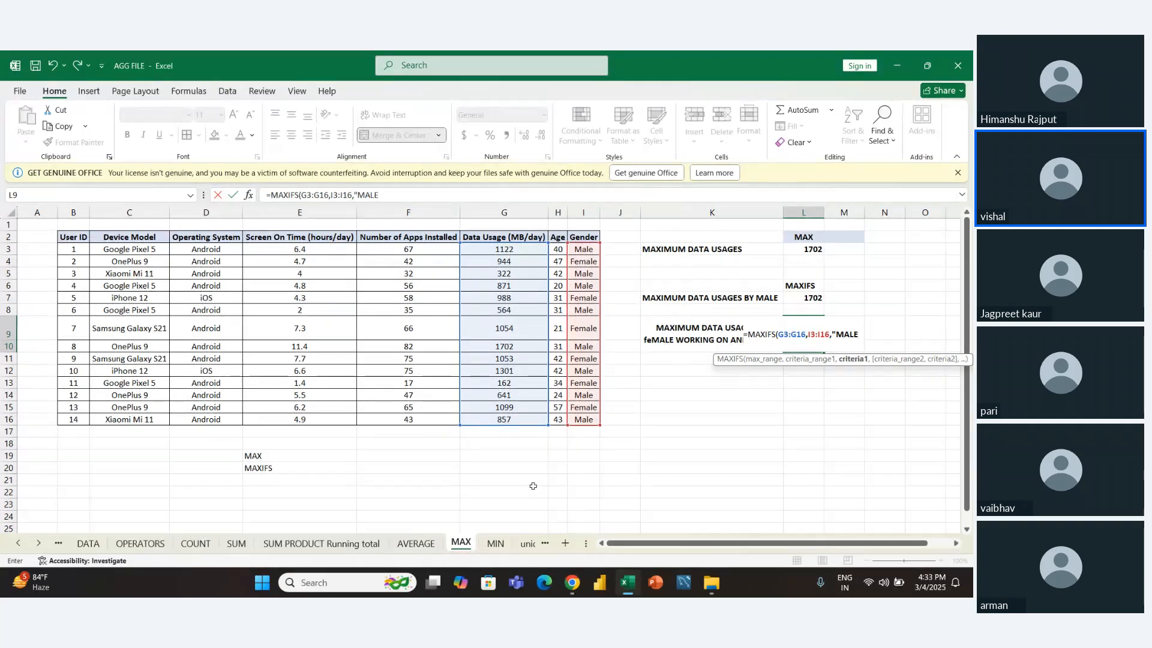
type("\",")
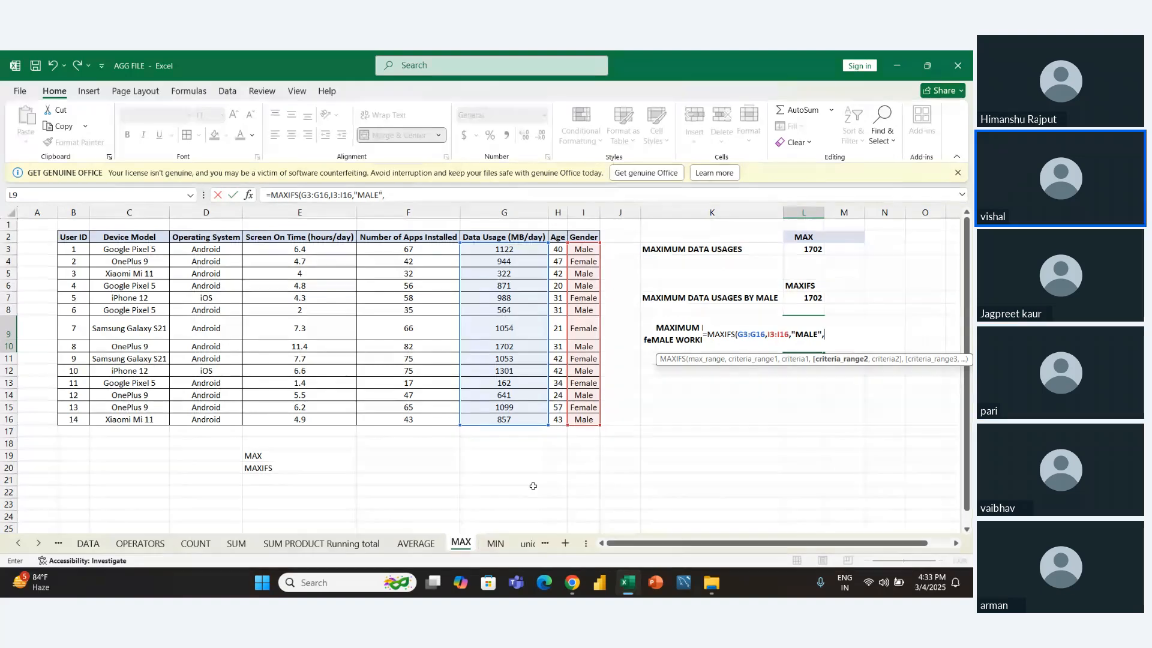
key("Left")
key("BackSpace")
key("BackSpace")
key("BackSpace")
key("BackSpace")
key("BackSpace")
key("BackSpace")
key("BackSpace")
key("BackSpace")
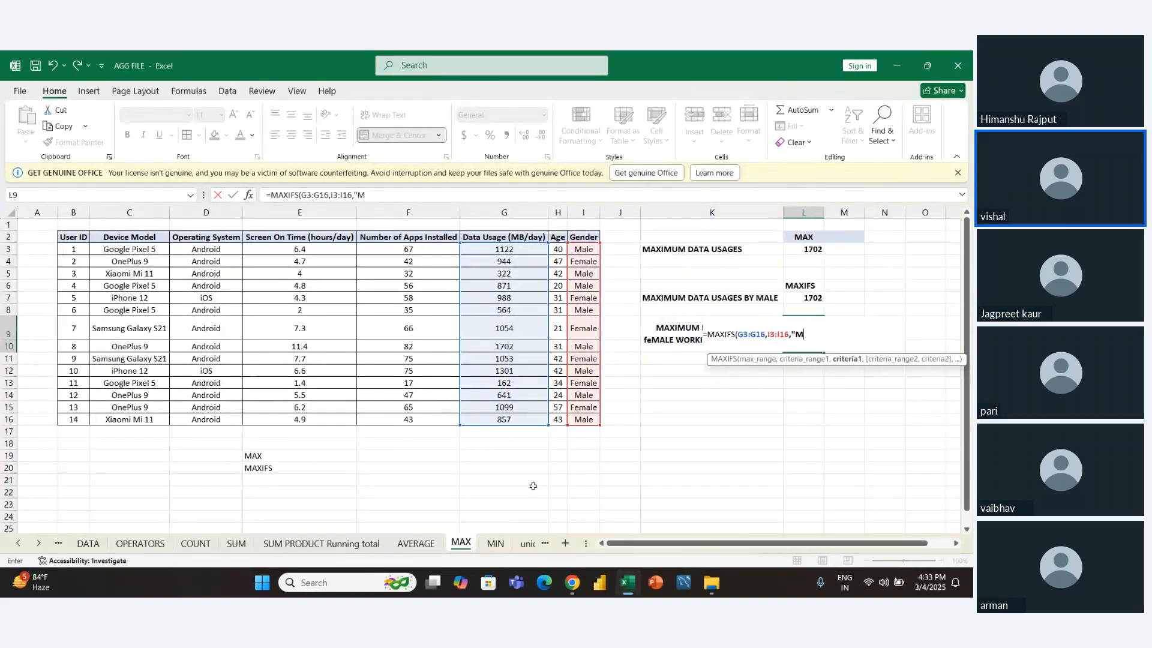
type("FEL")
key("BackSpace")
type("MALE\",")
- Complete the L9 MAXIFS formula with the Operating System values D3:D16 as the second criteria range and "ANDROID" as its criterion
key("Left")
key("Left")
key("Left")
key("Left")
key("Left")
key("Left")
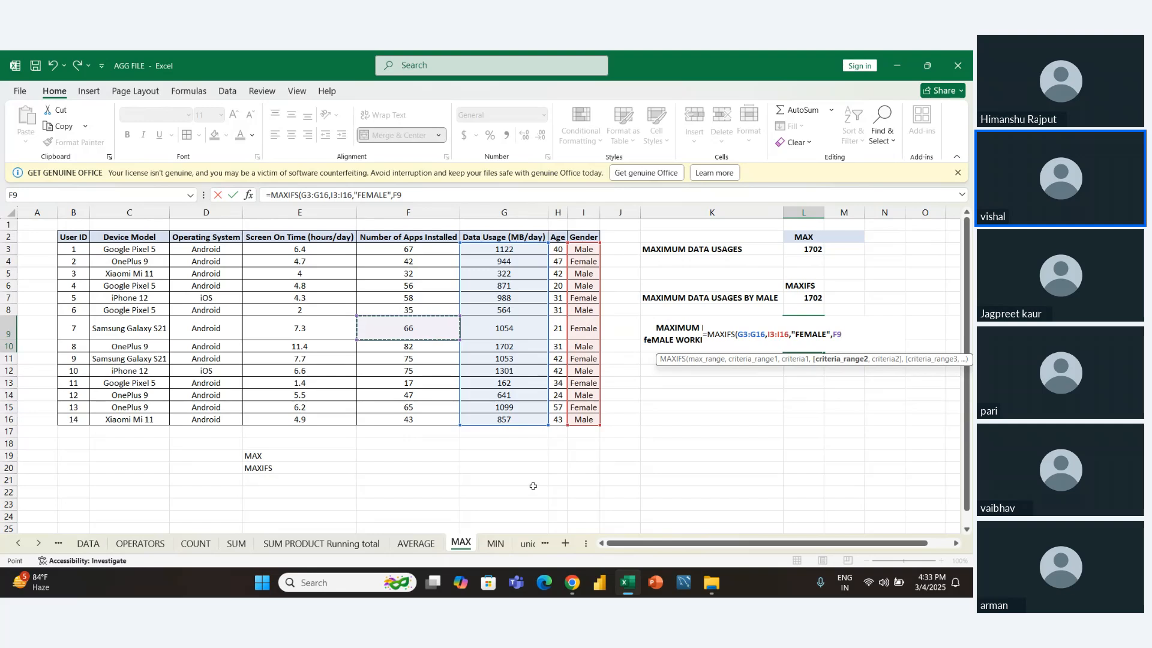
key("Left")
key("Left")
key("Up")
key("Up")
key("Up")
key("Up")
key("Up")
key("Up")
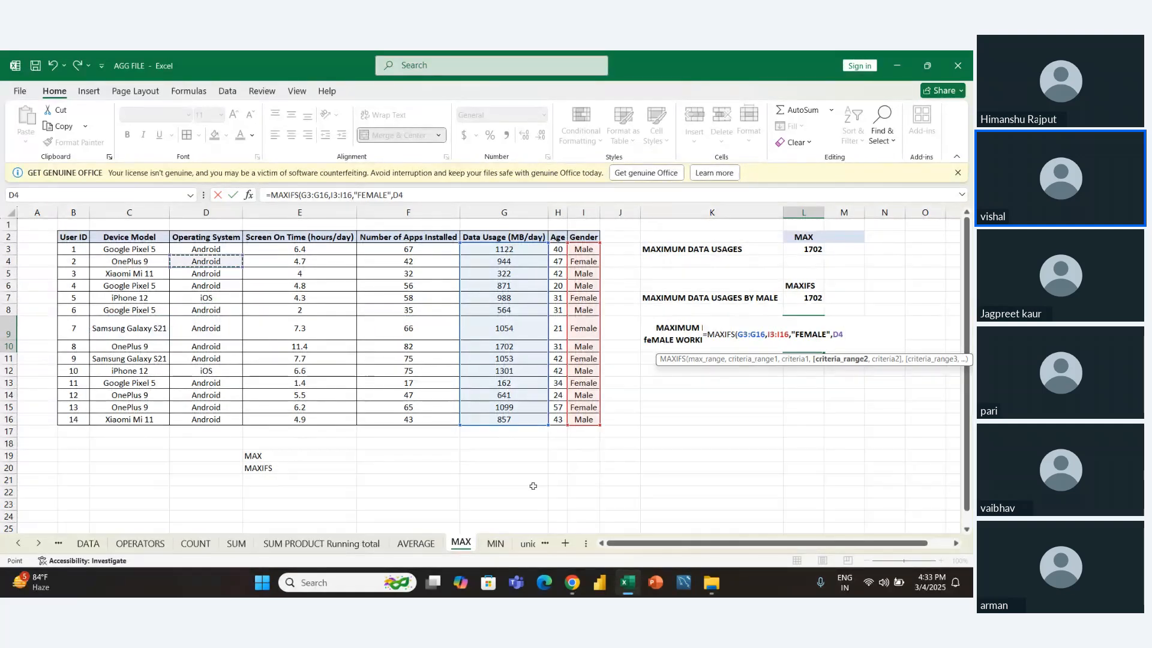
key("ctrl+shift+Down")
type(",\"")
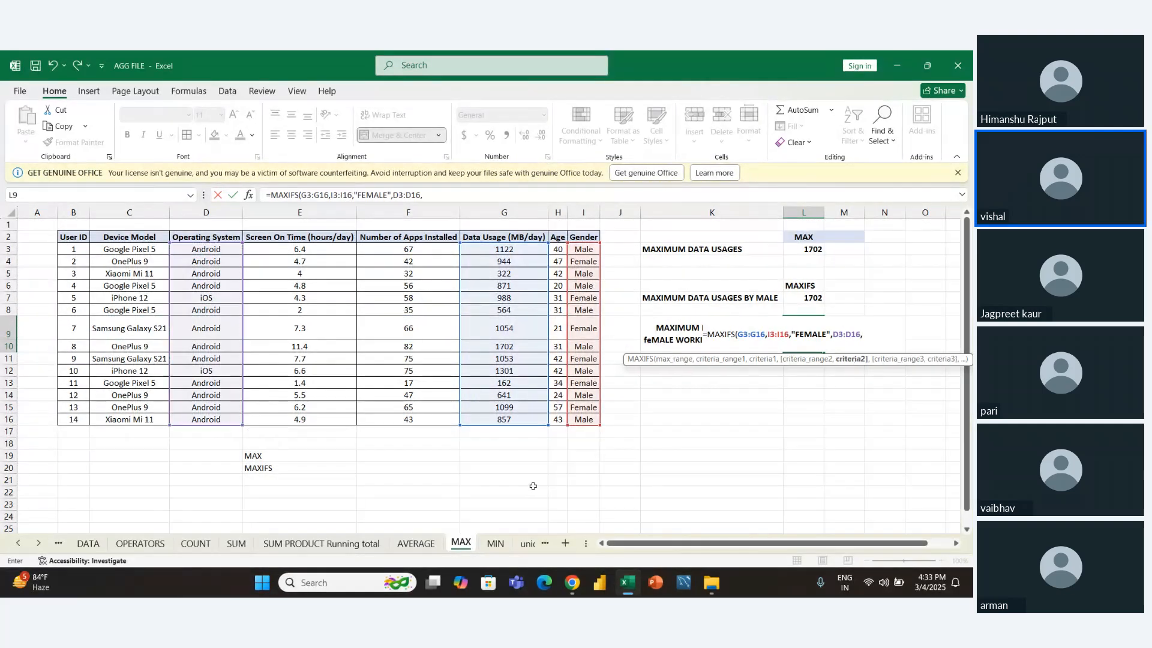
type("ANDROID\"")
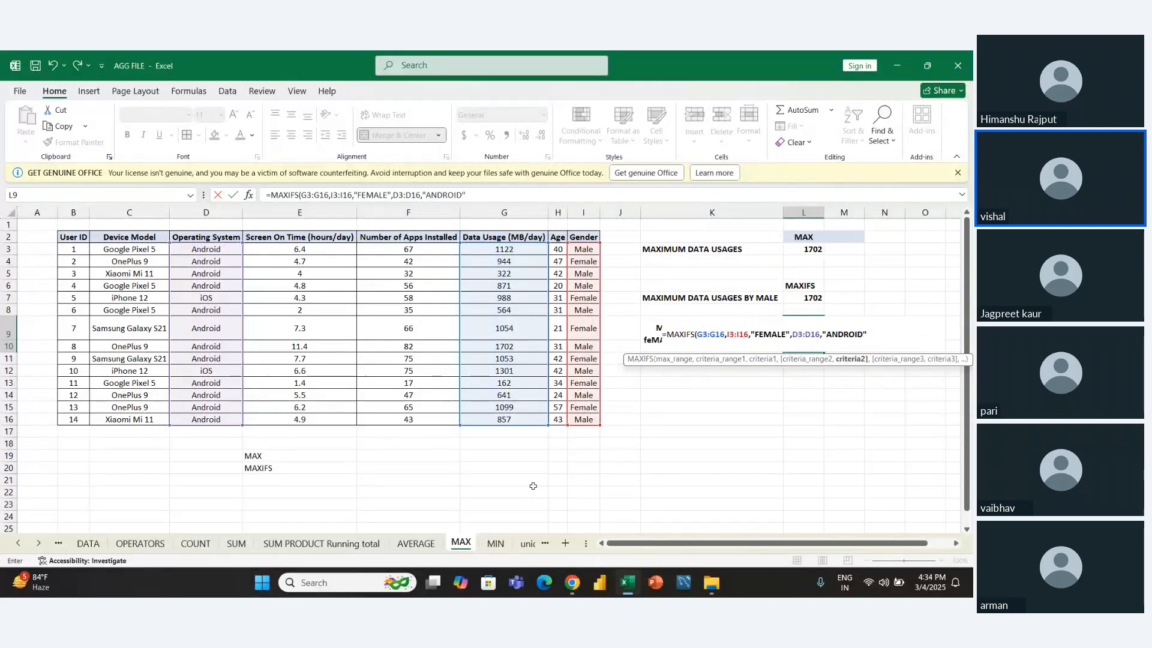
type(")")
key("ctrl+Return")
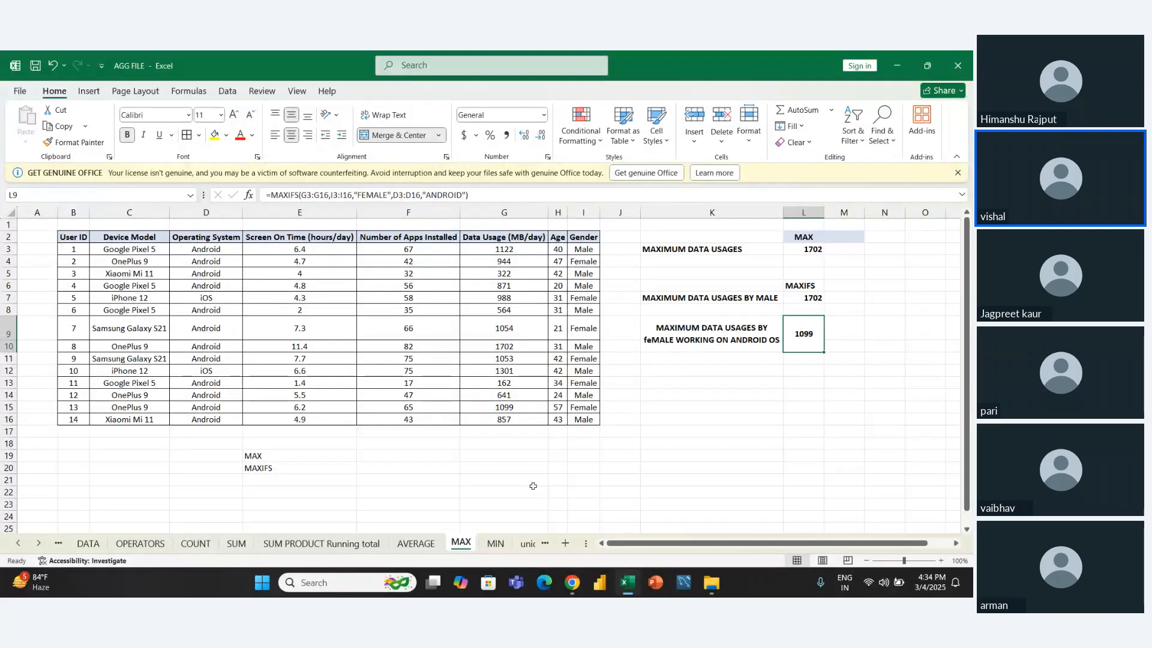
- On the MIN sheet, clear the existing results in L3, L7 and L9, keeping the headings and questions
left_click(495, 544)
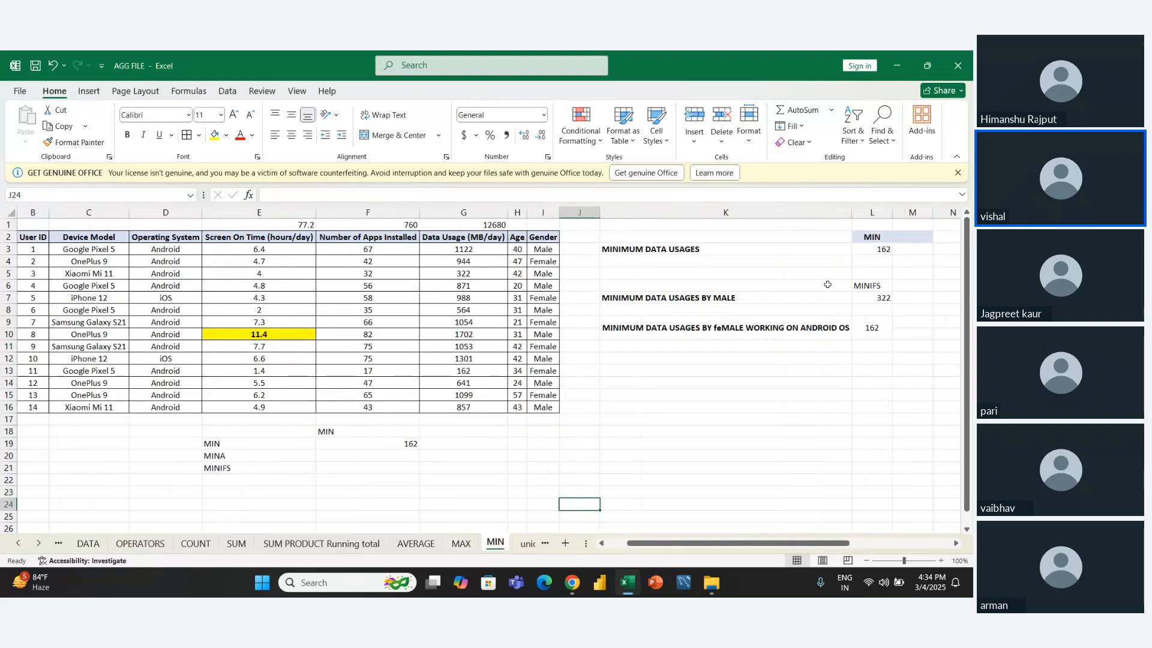
left_click(871, 252)
key("Delete")
key("Down")
key("Down")
key("Down")
key("Down")
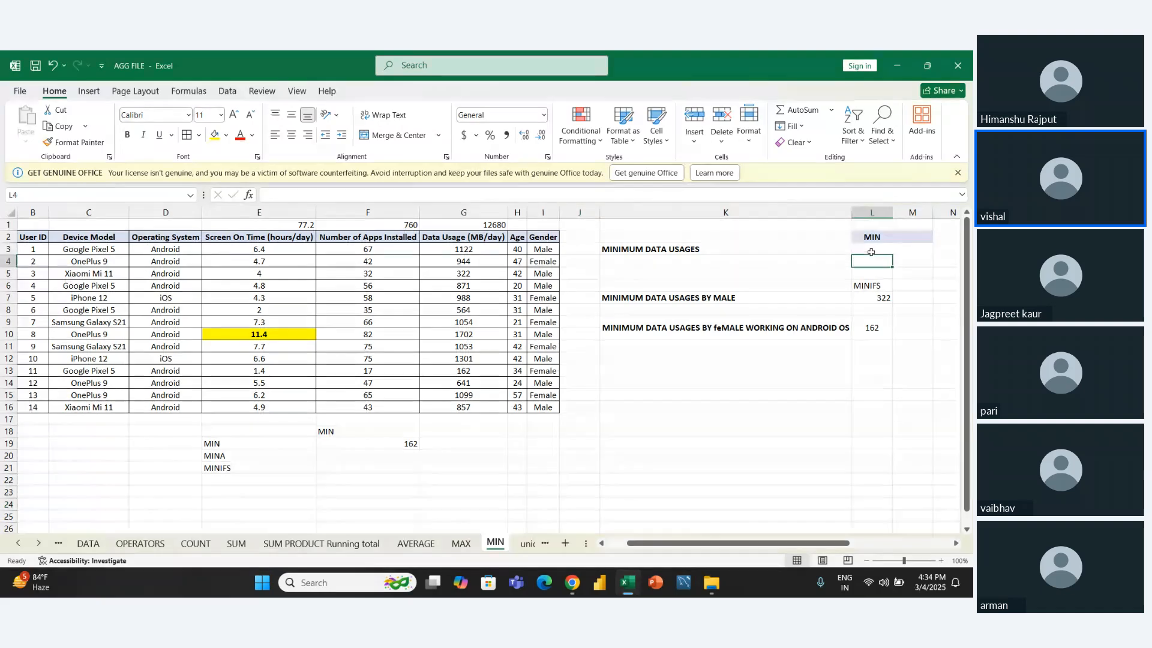
key("Down")
key("Down")
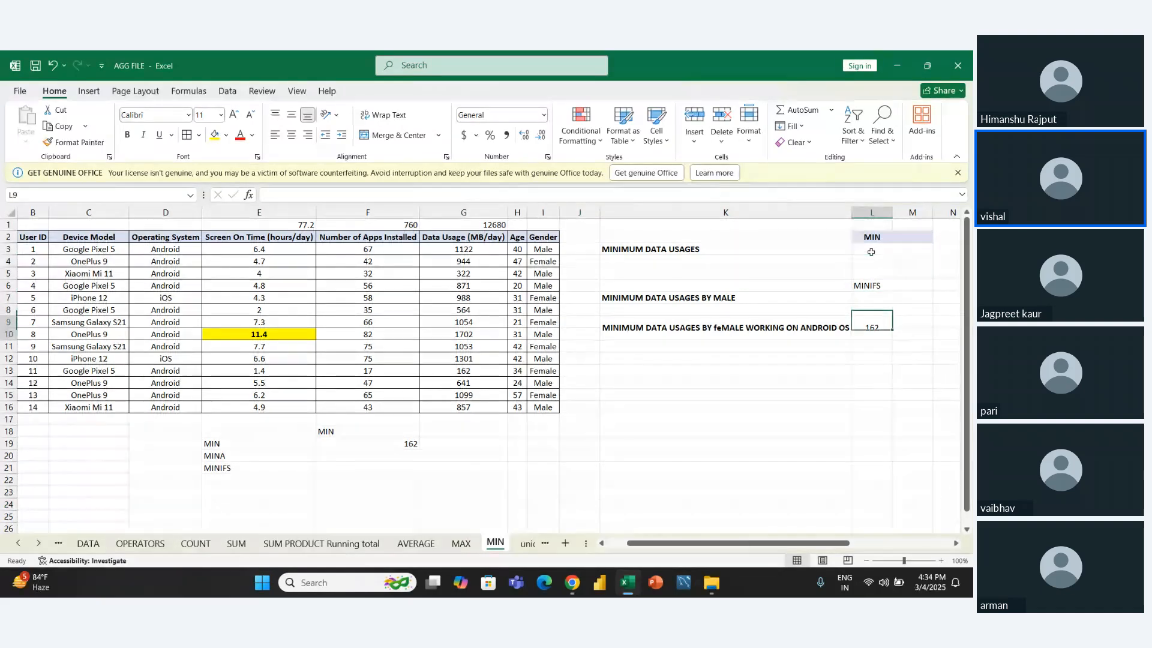
key("Delete")
key("Up")
key("Up")
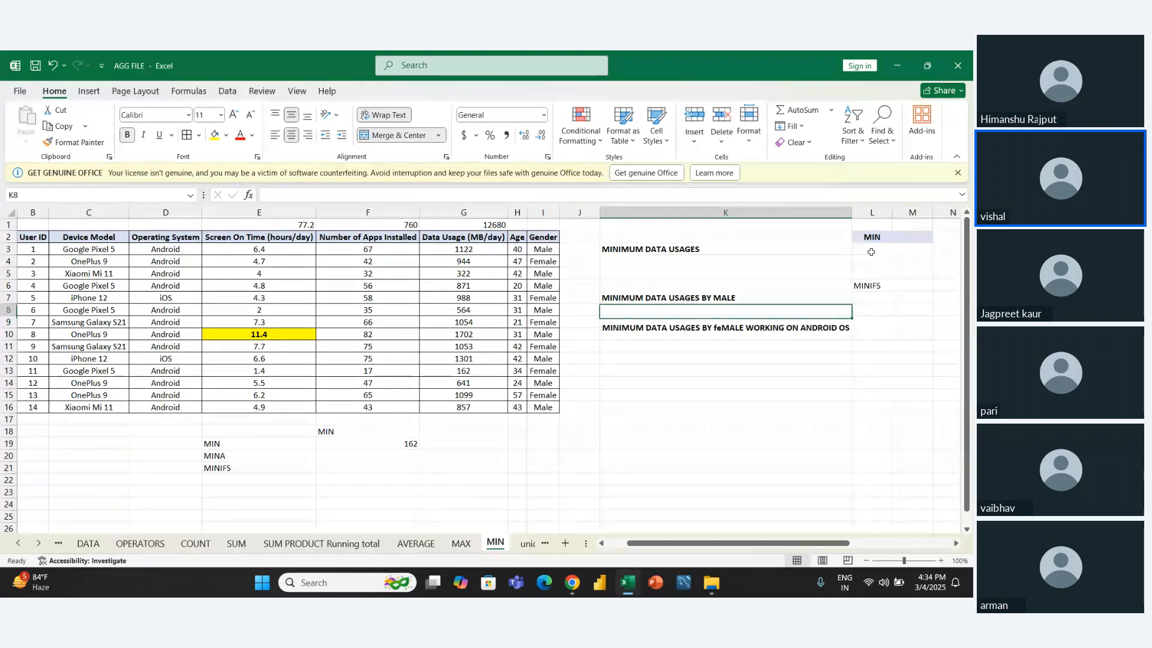
- Start a MINIFS formula in L9 for female Android users, with the Data Usage values G3:G16 as the min range
key("Down")
key("Down")
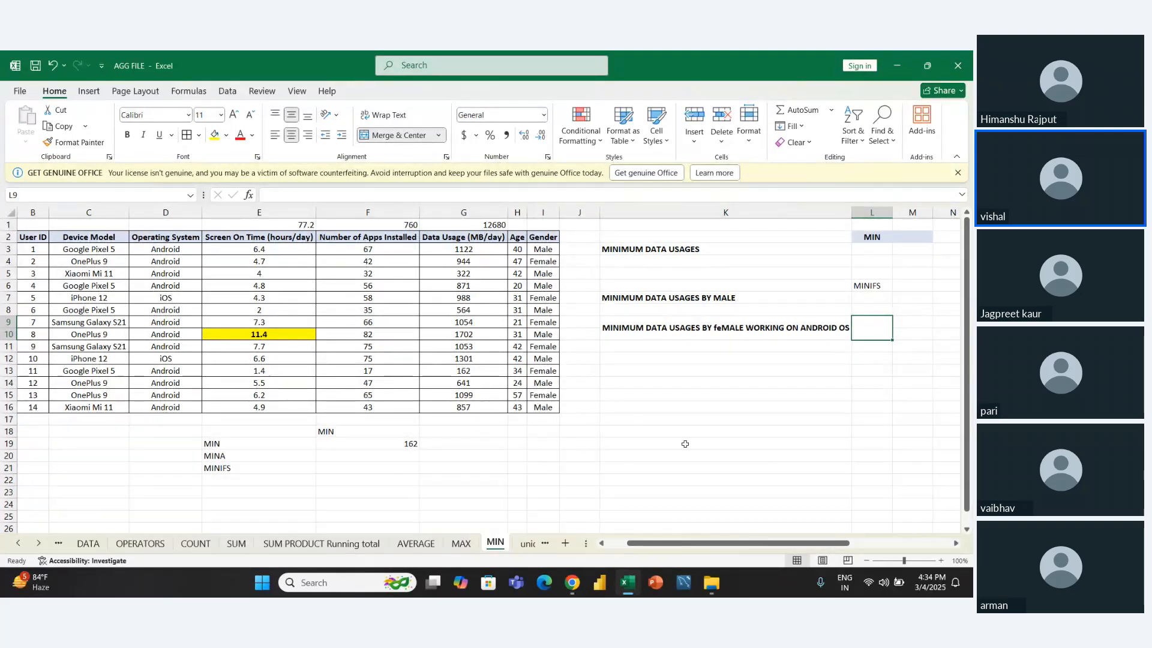
type("=MINIFS(")
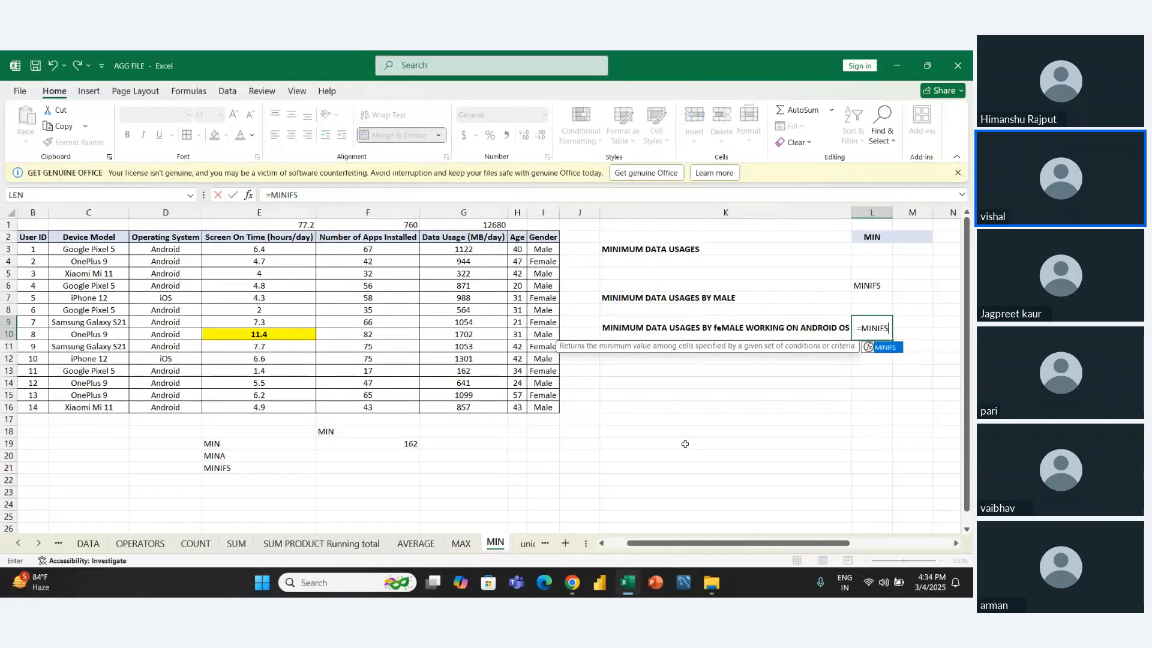
key("Left")
key("Left")
key("Left")
key("Left")
key("Left")
key("Up")
key("Up")
key("Up")
key("Up")
key("Up")
key("Up")
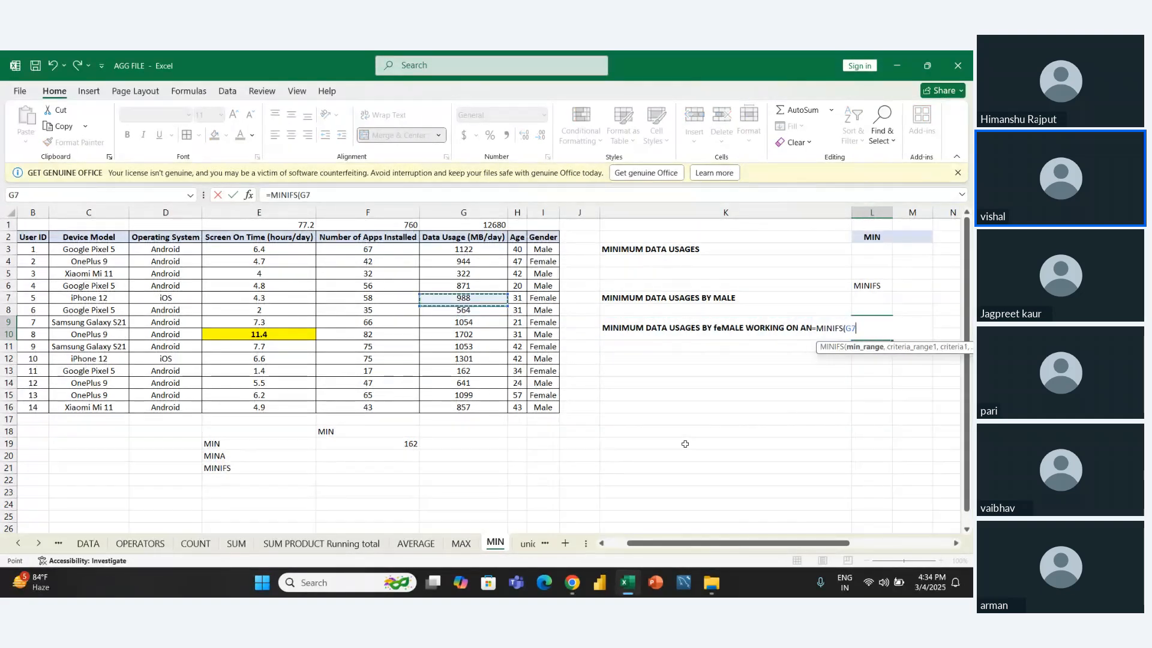
key("ctrl+shift+Down")
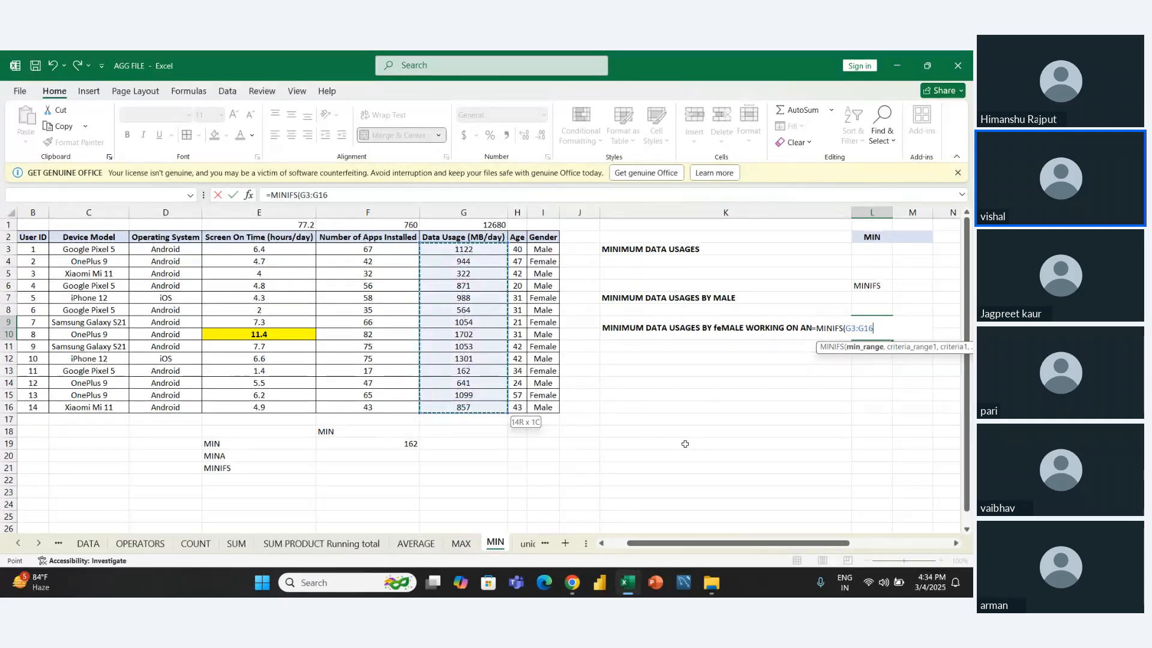
- Add the Gender values I3:I16 with the criterion "FEMALE" as the first condition of the L9 MINIFS formula
type(",")
key("Left")
key("Left")
key("Left")
key("Up")
key("Up")
key("Up")
key("Up")
key("Up")
key("Up")
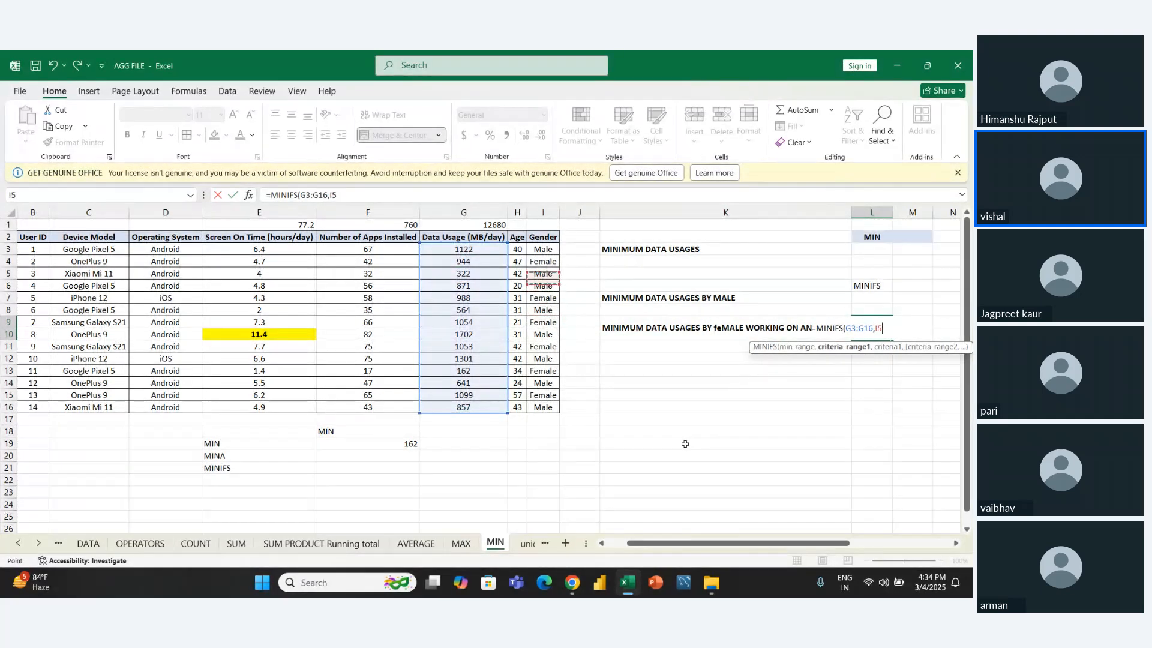
key("ctrl+shift+Down")
type(",")
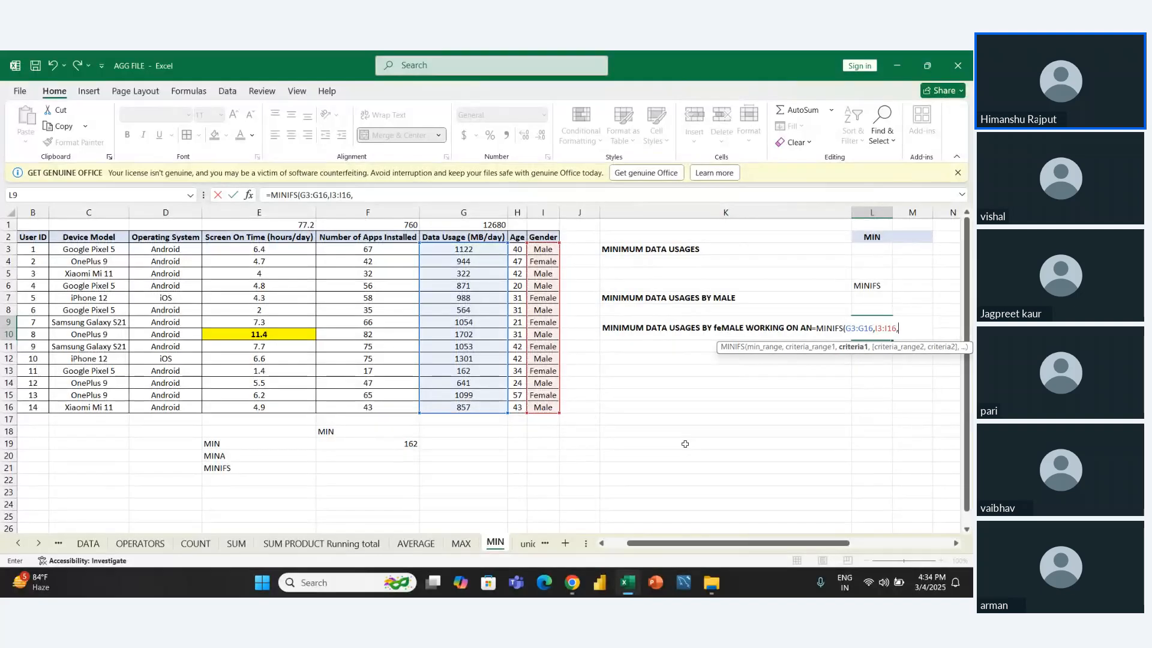
type("\"FEMA")
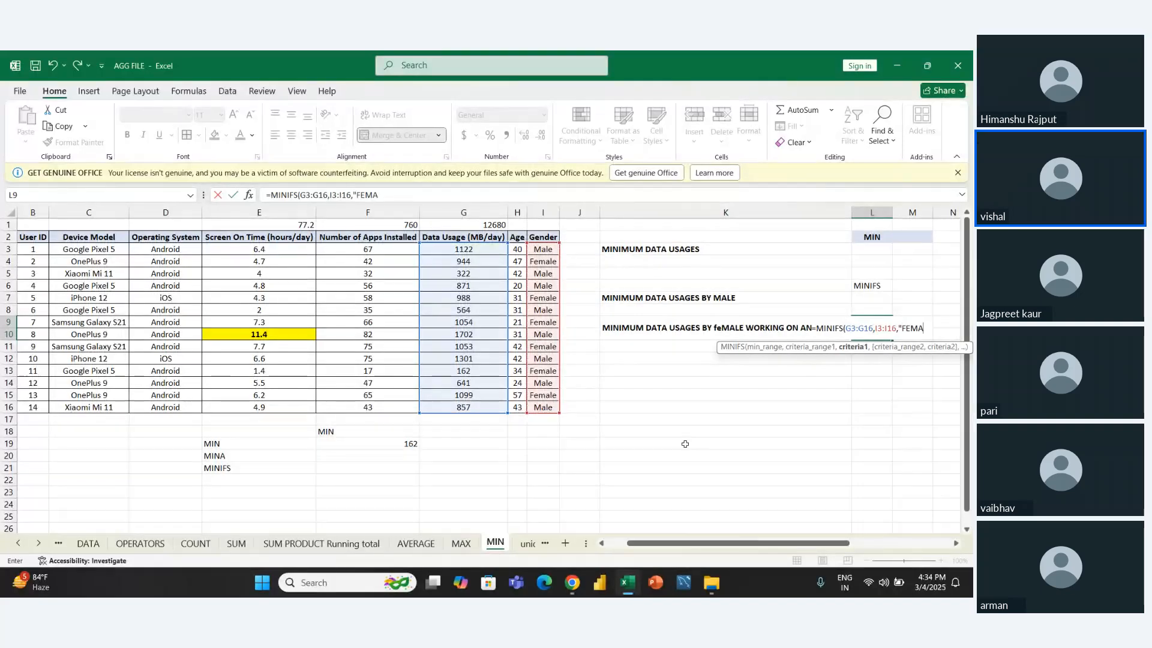
type("LE\",")
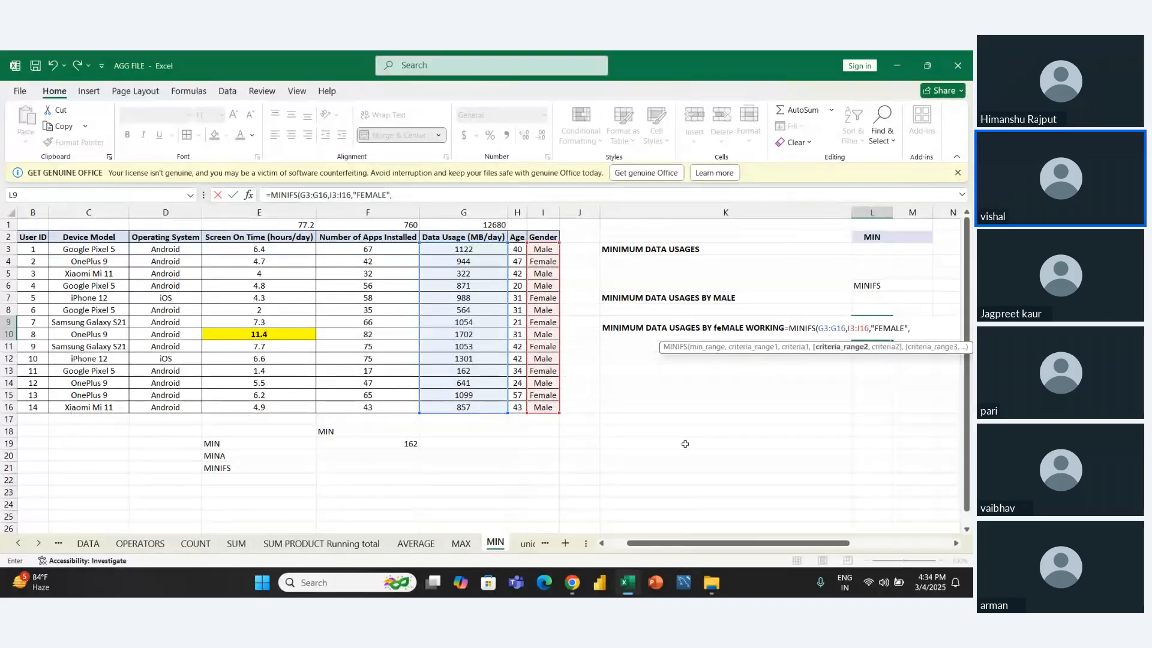
- Add the Operating System values D3:D16 as the second criteria range of the L9 MINIFS formula
key("Left")
key("Left")
key("Left")
key("Left")
key("Left")
key("Left")
key("Left")
key("Left")
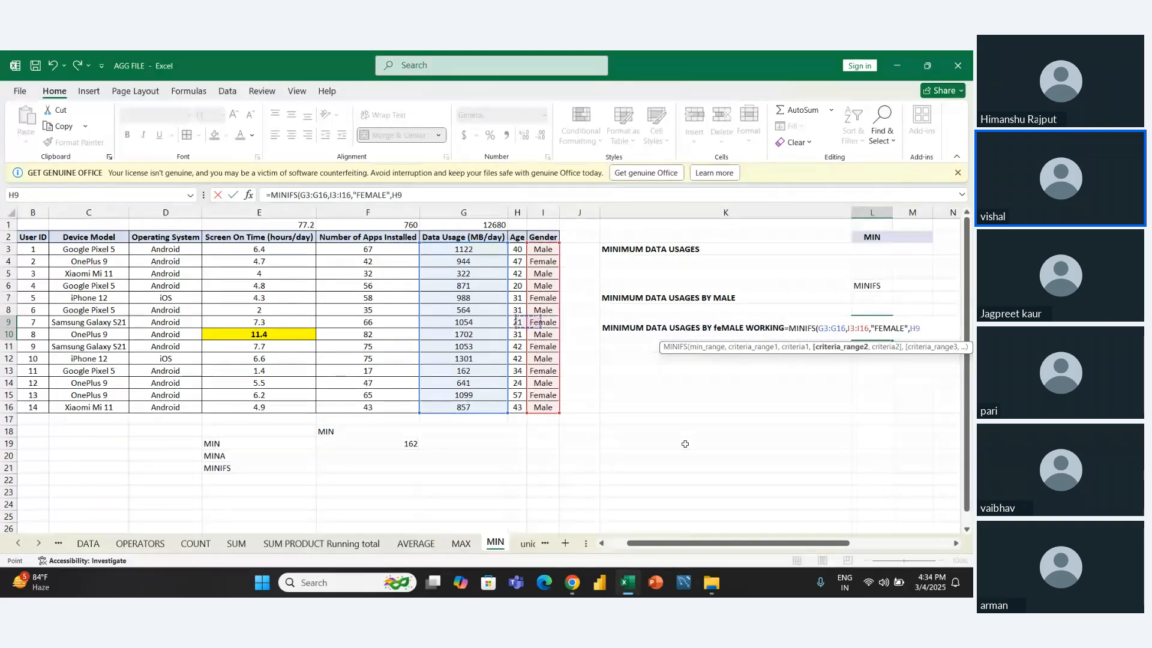
key("Up")
key("Up")
key("Up")
key("Up")
key("Up")
key("Up")
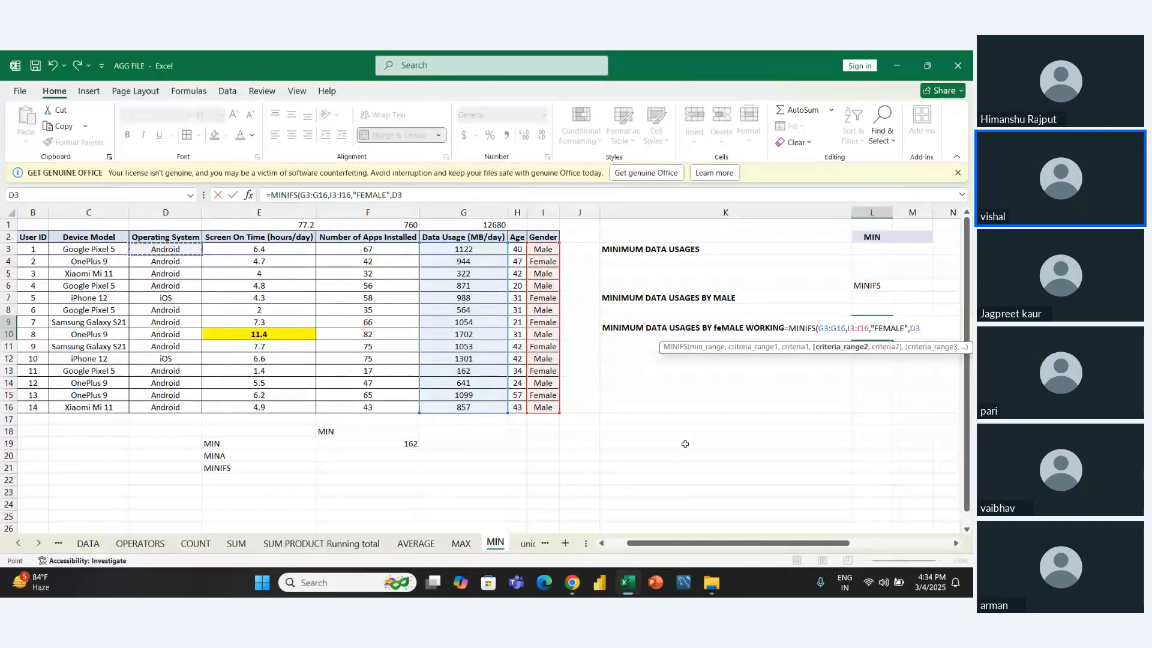
key("ctrl+shift+Down")
- Set "ANDROID" as the second criterion and enter the finished MINIFS formula in L9
type(",")
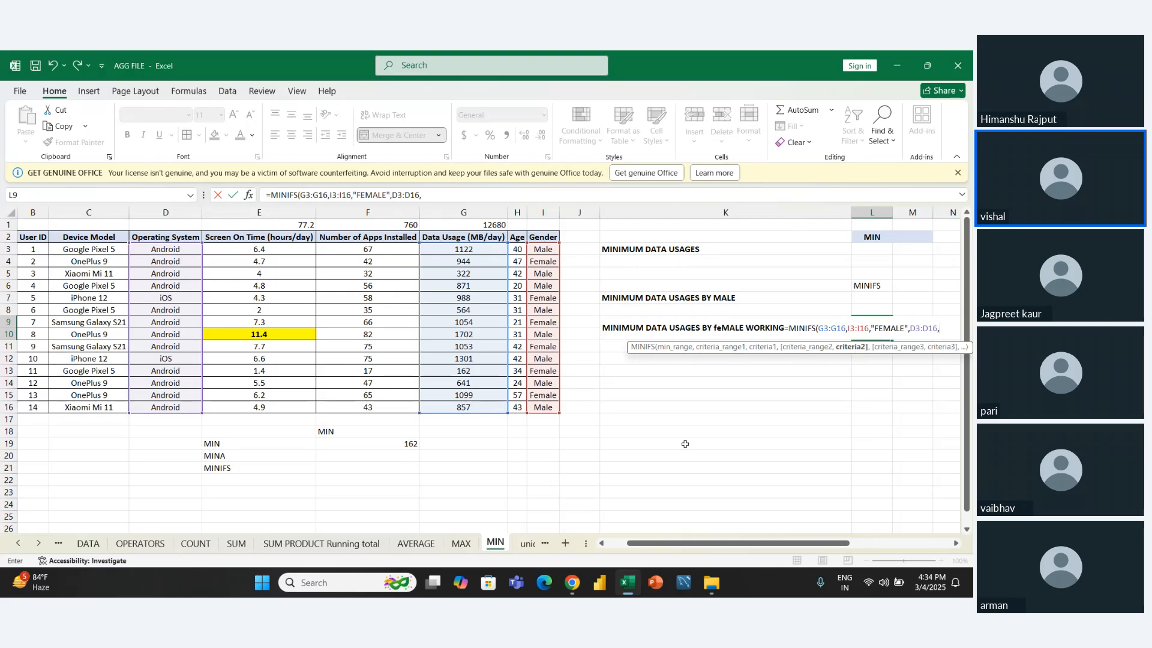
type("\"ANDROID")
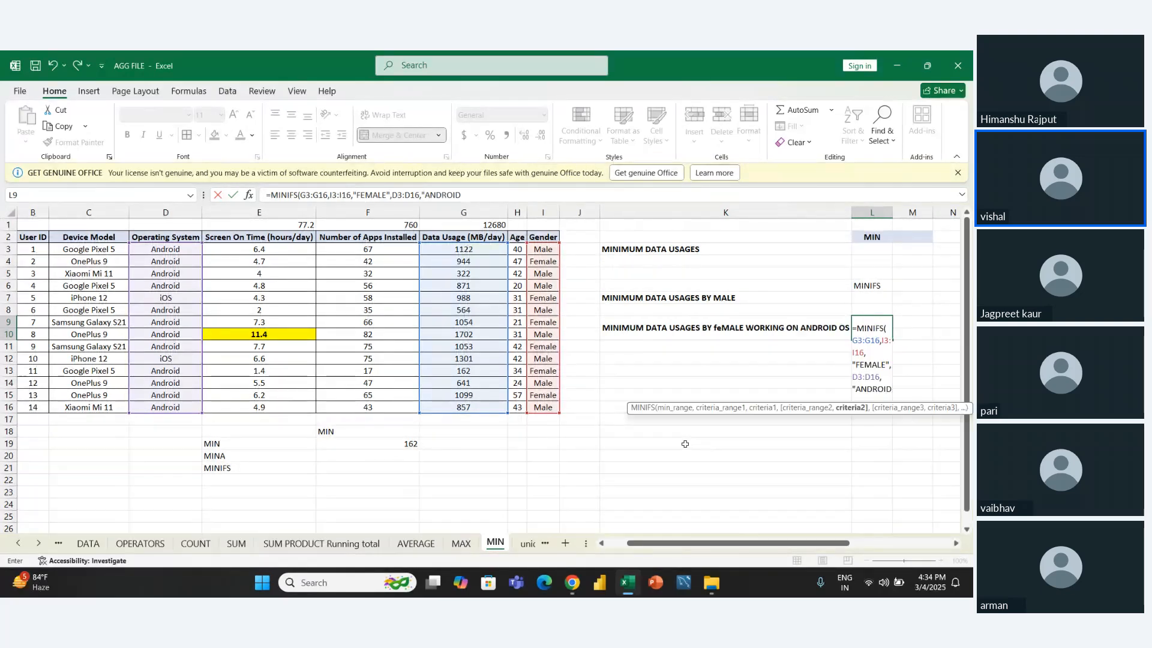
type("\")")
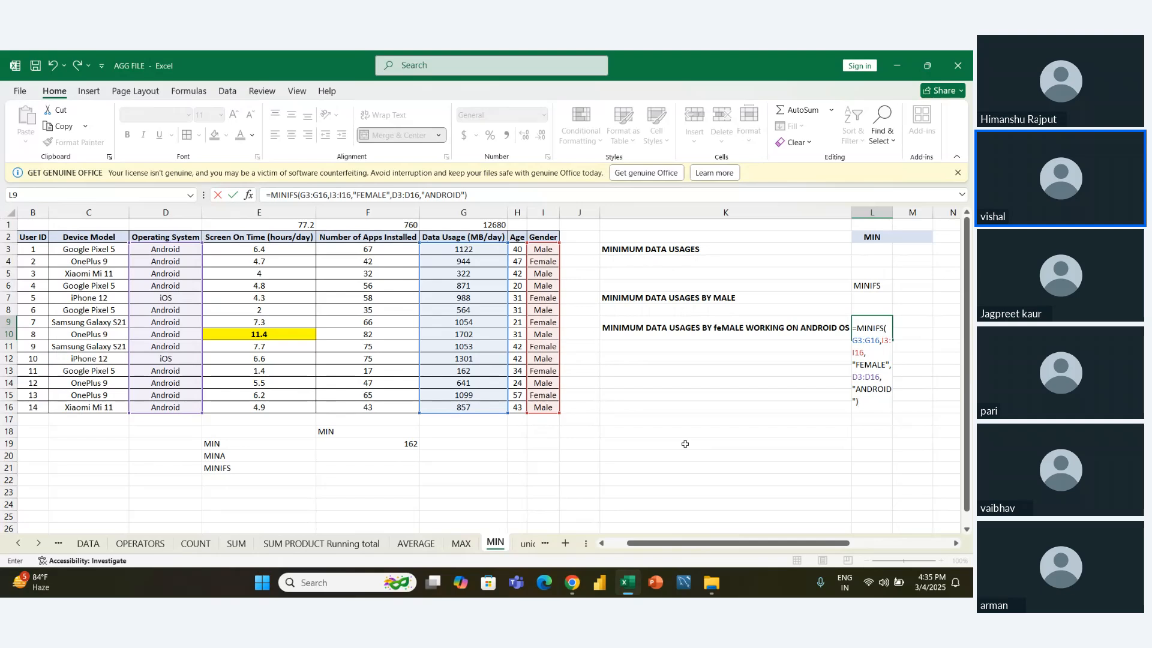
key("Return")
- Turn on filters for the phone usage table from its Gender header cell I2
key("Left")
key("Left")
key("Left")
key("Up")
key("Up")
key("Up")
key("Up")
key("Up")
key("Up")
key("Up")
key("Up")
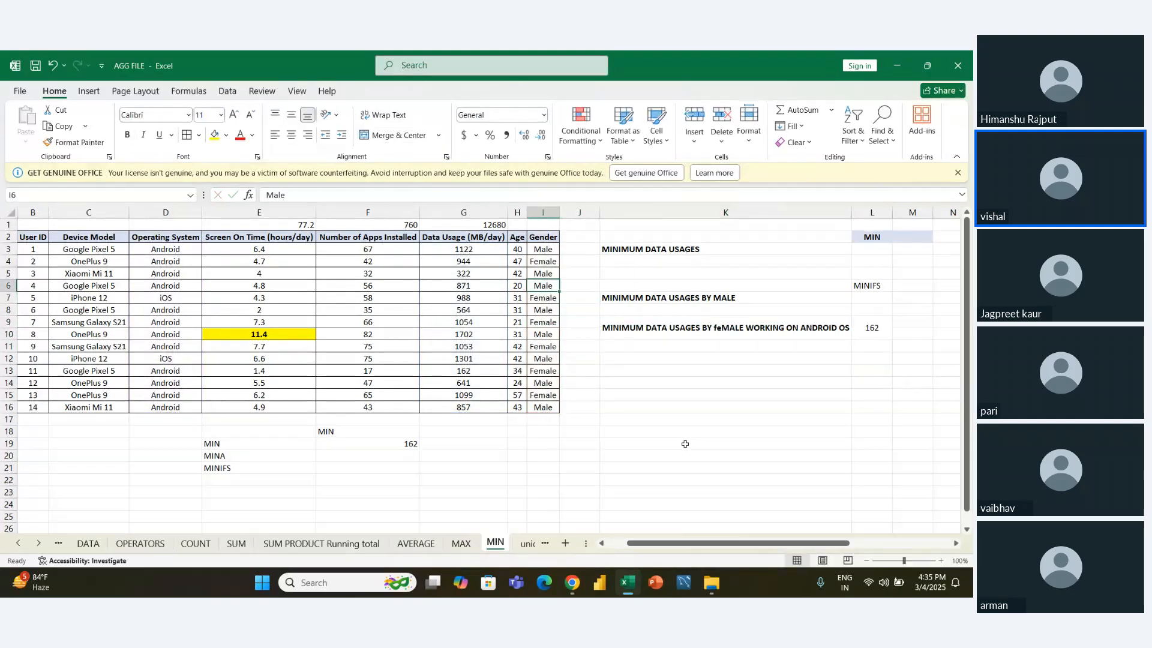
key("Up")
key("ctrl+shift+l")
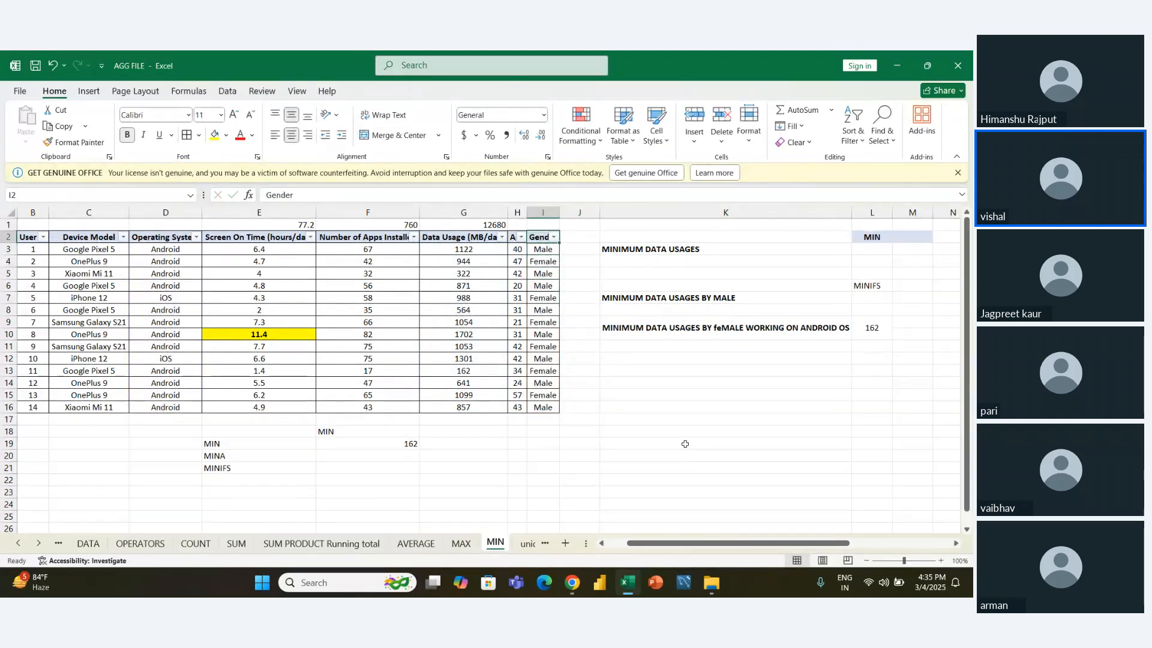
- Filter the Gender column to show only Female records by excluding Male
key("alt+Down")
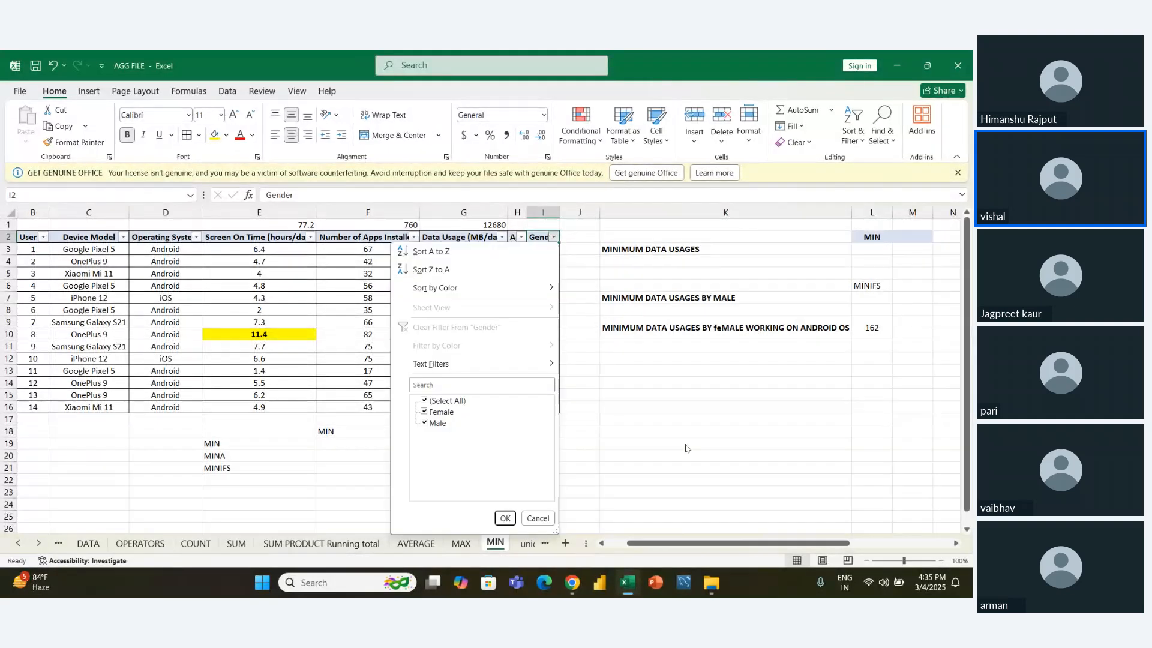
key("Down")
key("Down")
key("Down")
key("Down")
key("Down")
key("Down")
key("Down")
key("Down")
key("Down")
key("Down")
key("Down")
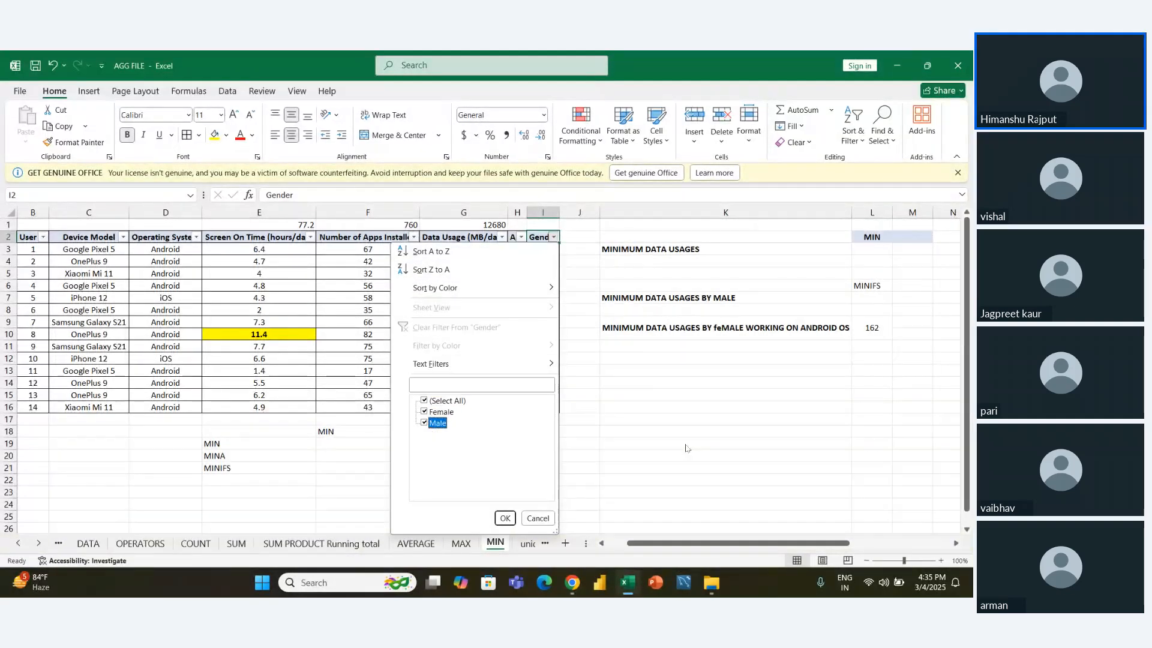
key("space")
key("Tab")
key("Return")
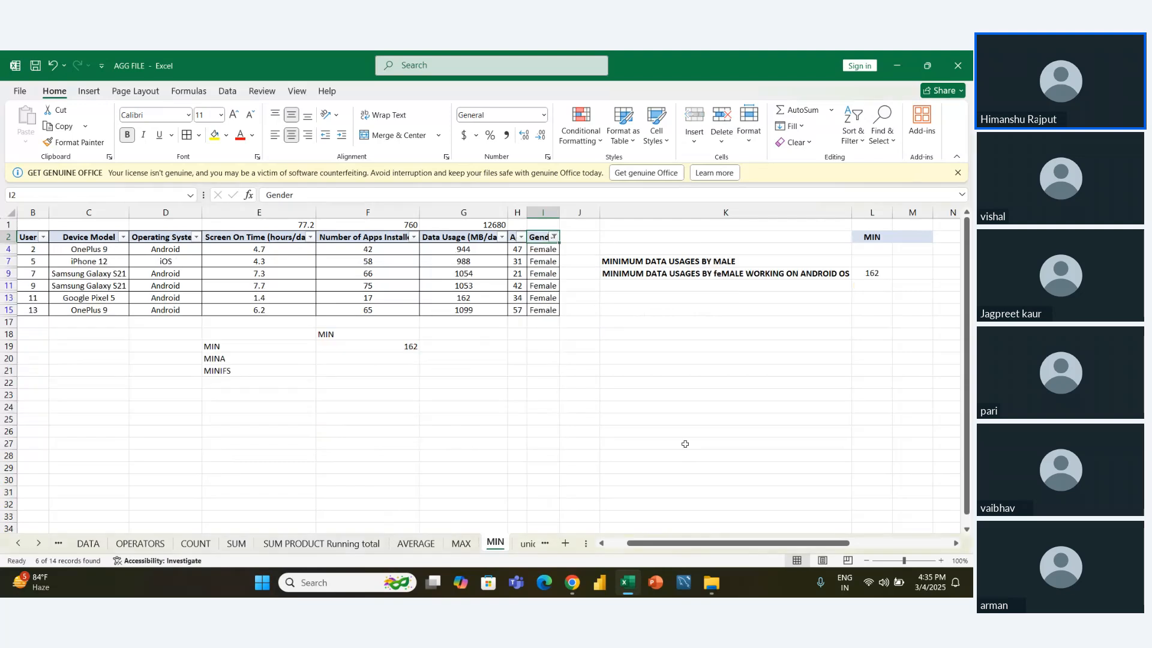
- Examine the Data Usage values of the filtered female rows to check the L9 MINIFS result
key("Left")
key("Left")
key("Left")
key("Down")
key("Down")
key("Right")
key("Right")
key("Down")
key("Down")
key("Down")
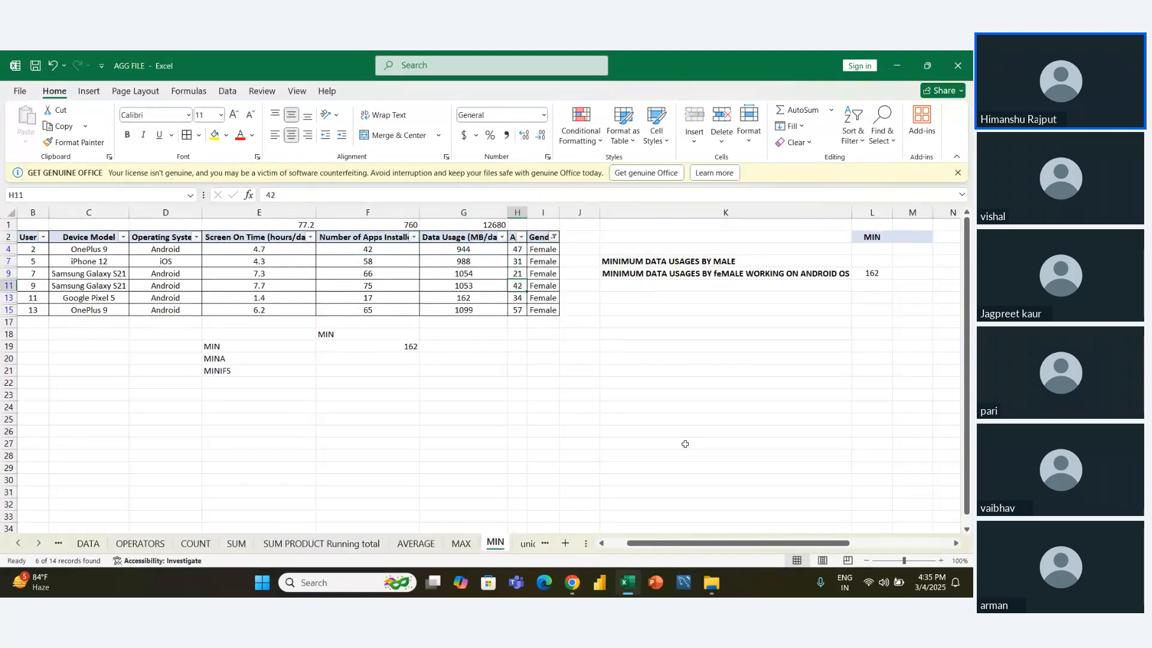
key("Left")
key("Left")
key("Right")
key("shift+Left")
key("shift+Left")
key("shift+Left")
key("shift+Left")
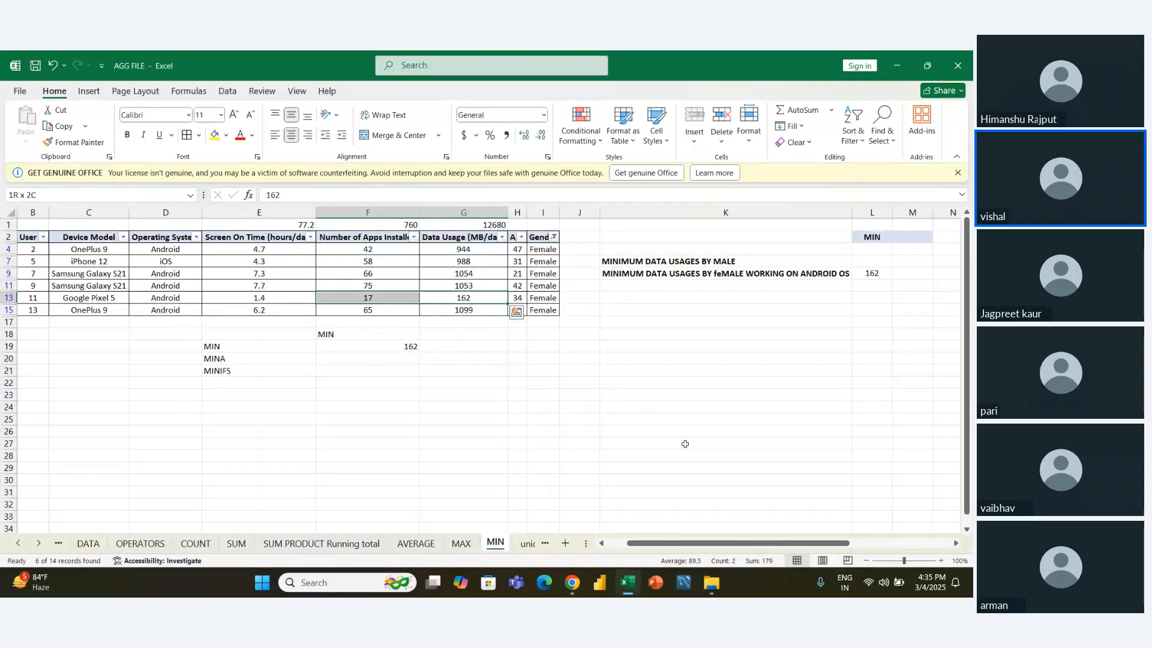
key("shift+Right")
key("shift+Right")
key("Right")
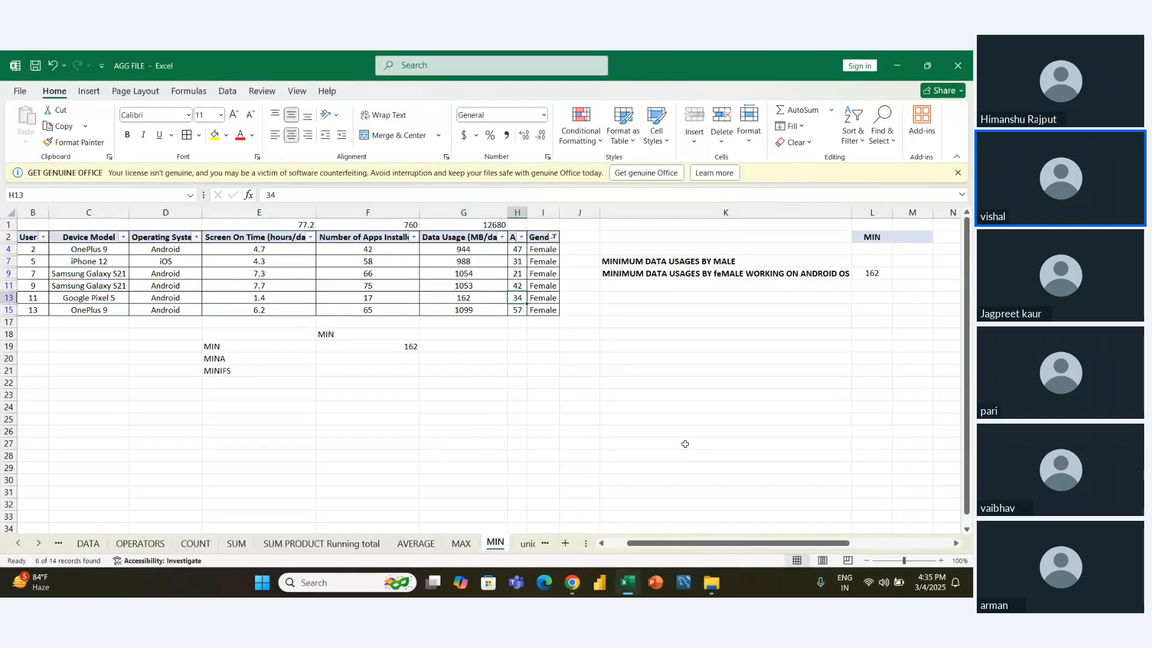
- Highlight the whole record of User ID 11 in row 13, from Gender back to User ID
key("Right")
key("shift+Left")
key("shift+Left")
key("shift+Left")
key("shift+Left")
key("shift+Left")
key("shift+Left")
key("shift+Left")
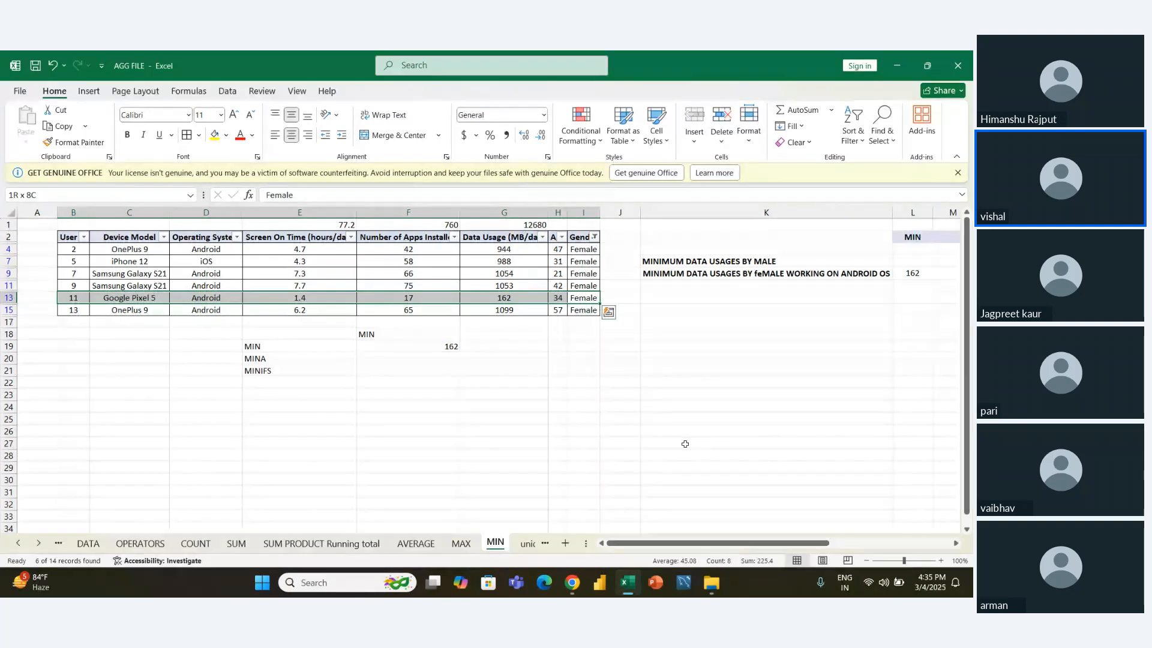
- Remove the filters so the table shows all records again
key("ctrl+shift+l")
key("Up")
key("Left")
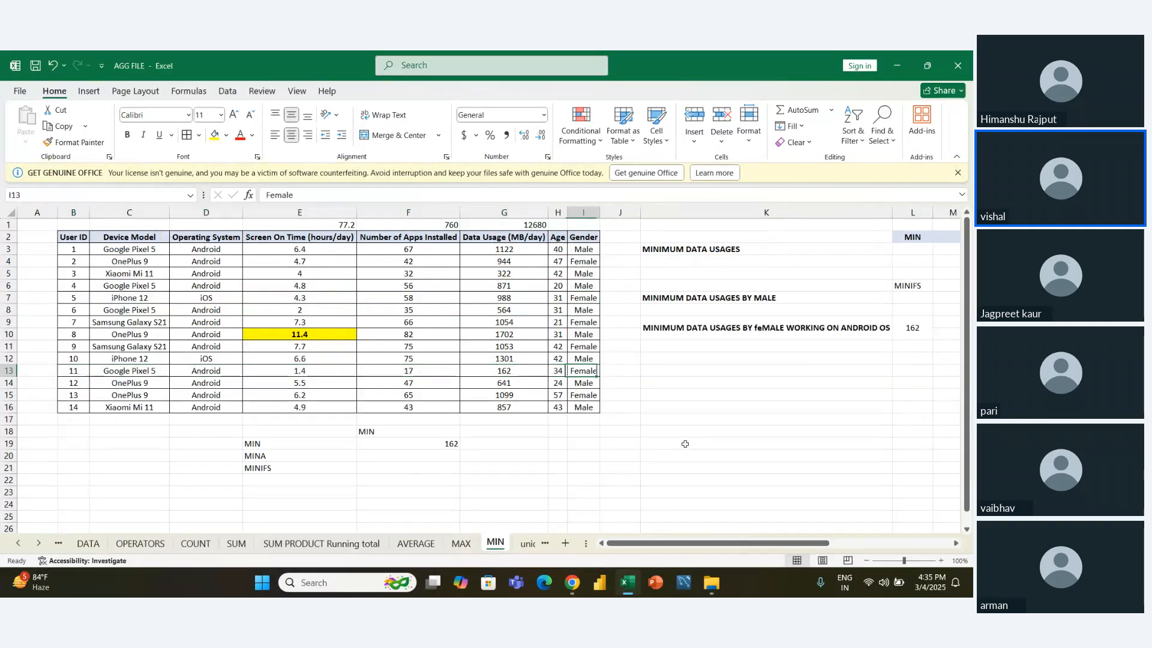
key("Up")
- Review the answer cells L3, L7 and L9 against the minimum data usage questions beside them
key("Right")
key("Right")
key("Right")
key("Right")
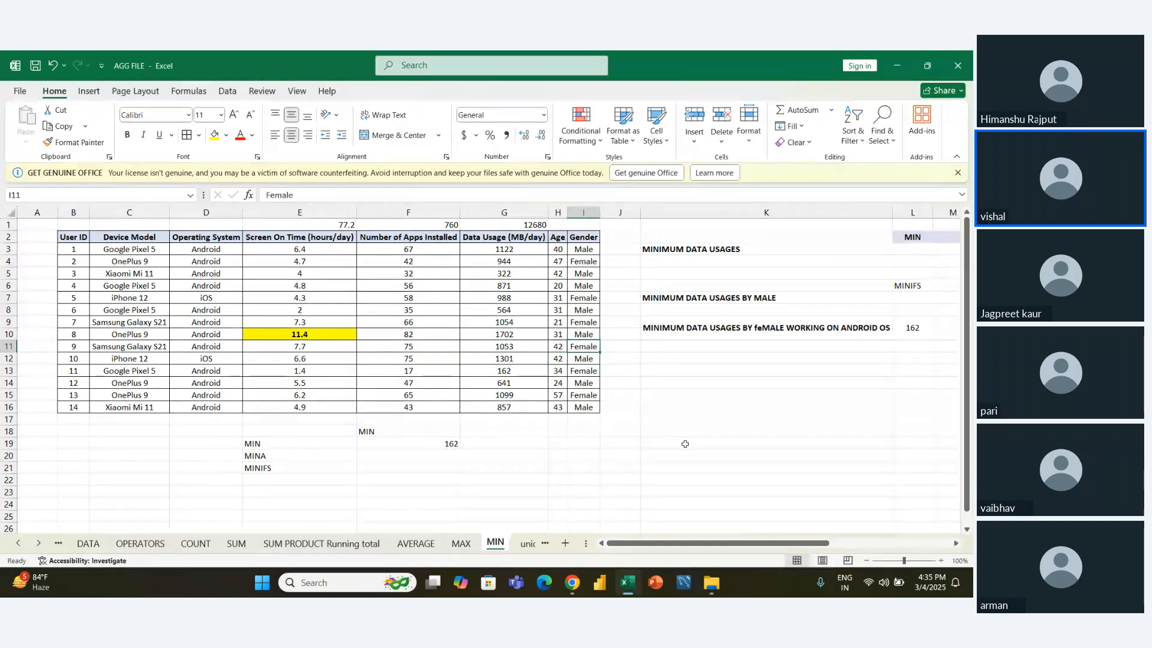
key("Up")
key("Up")
key("Up")
key("Up")
key("Up")
key("Up")
key("Up")
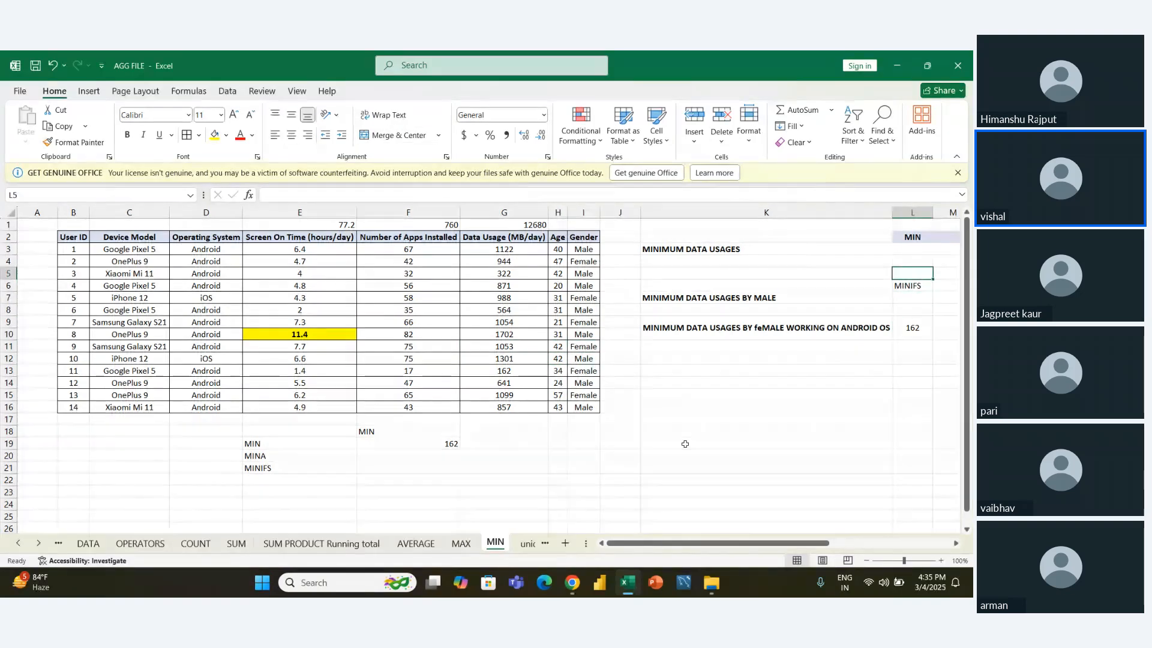
key("Down")
key("Down")
key("Down")
key("Down")
key("Down")
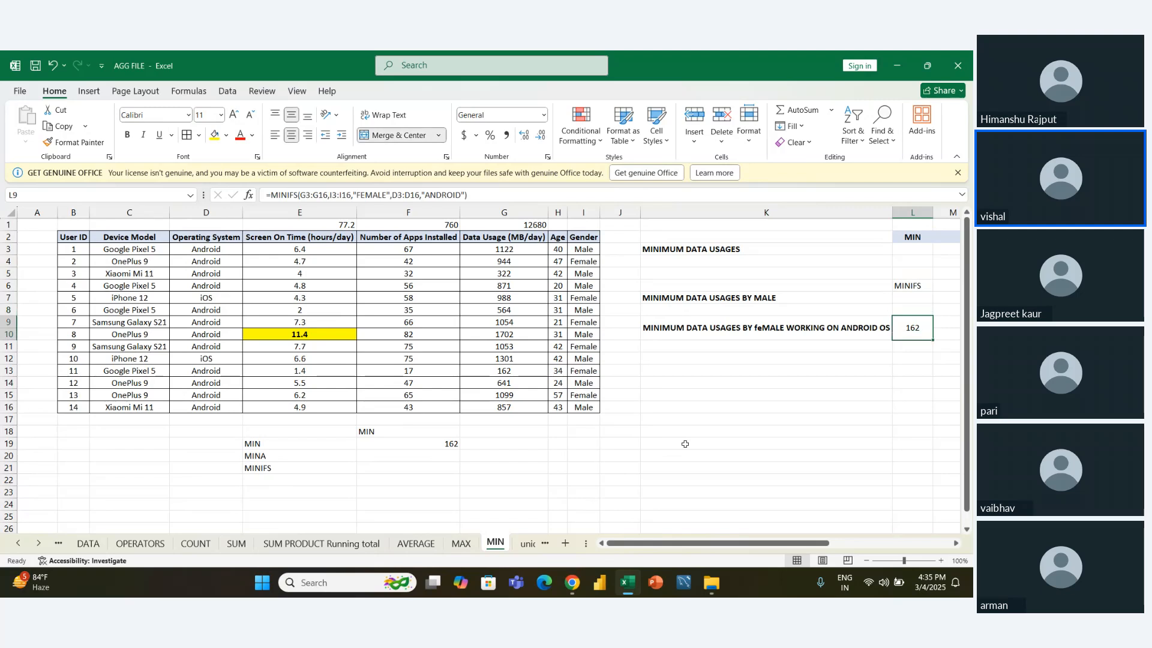
key("Up")
key("Up")
key("Up")
key("Up")
key("Up")
key("Up")
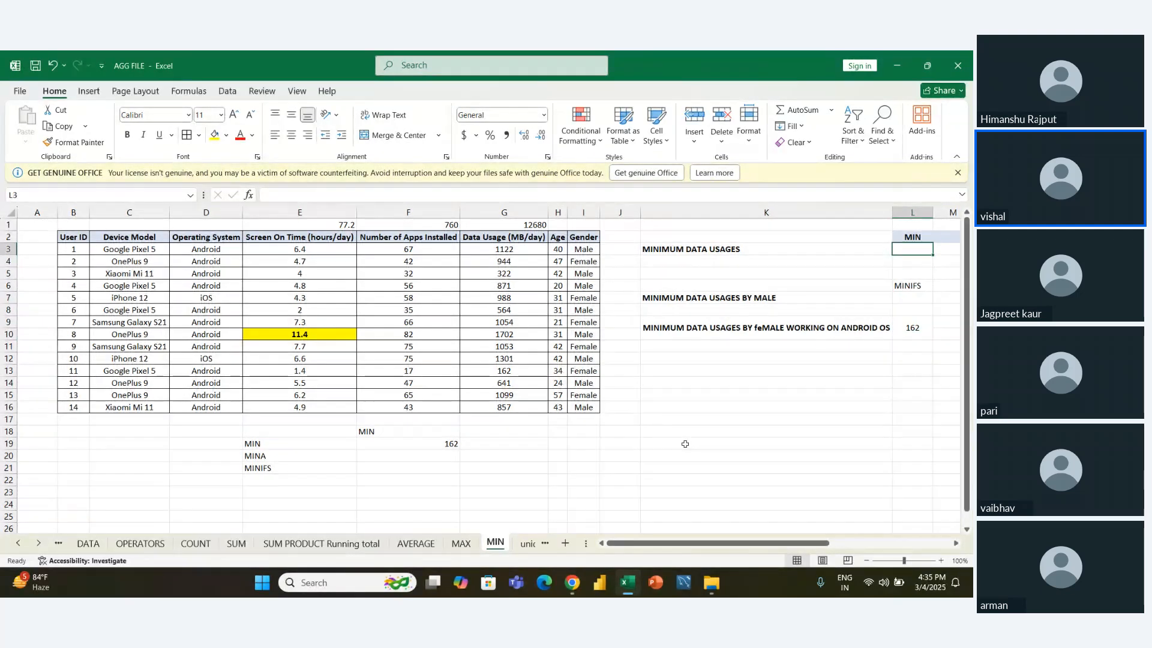
key("Down")
key("Down")
key("Down")
key("Down")
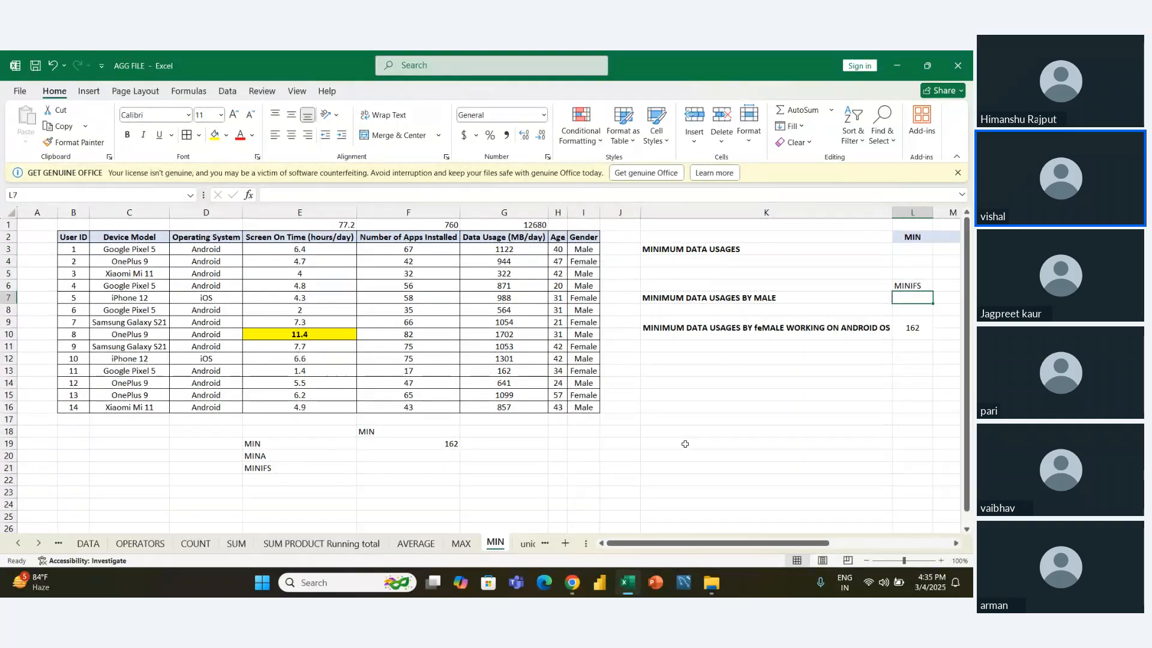
key("Down")
key("Down")
key("Up")
key("Up")
key("Up")
key("Up")
key("Up")
key("Up")
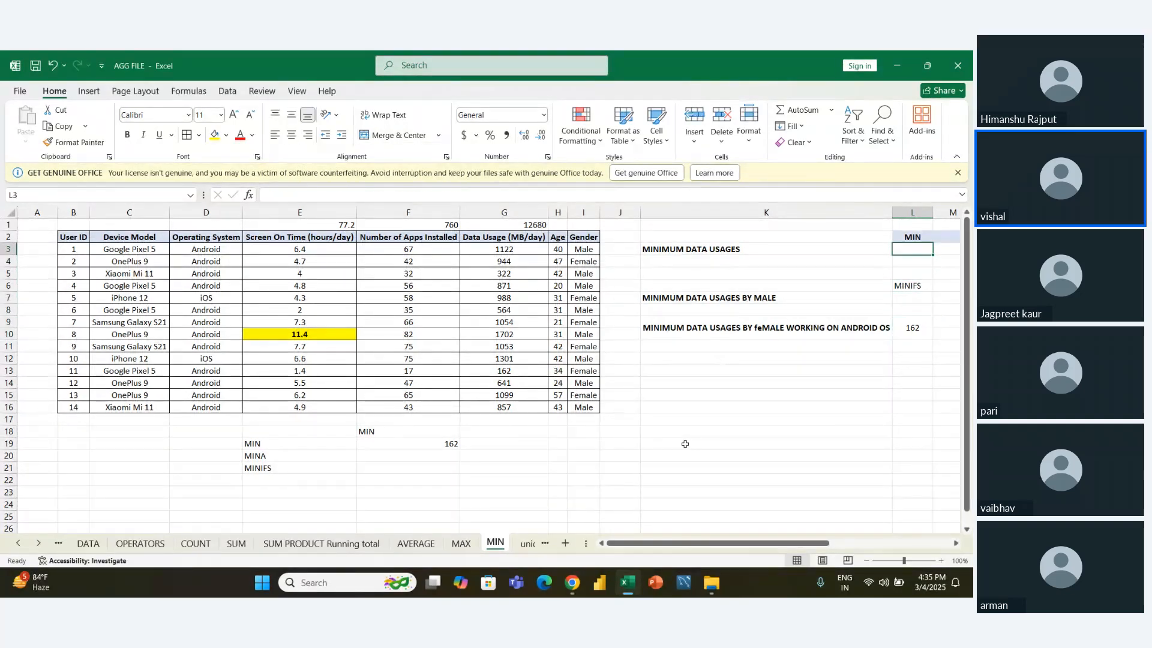
key("Down")
key("Down")
key("Down")
key("Down")
key("Down")
key("Down")
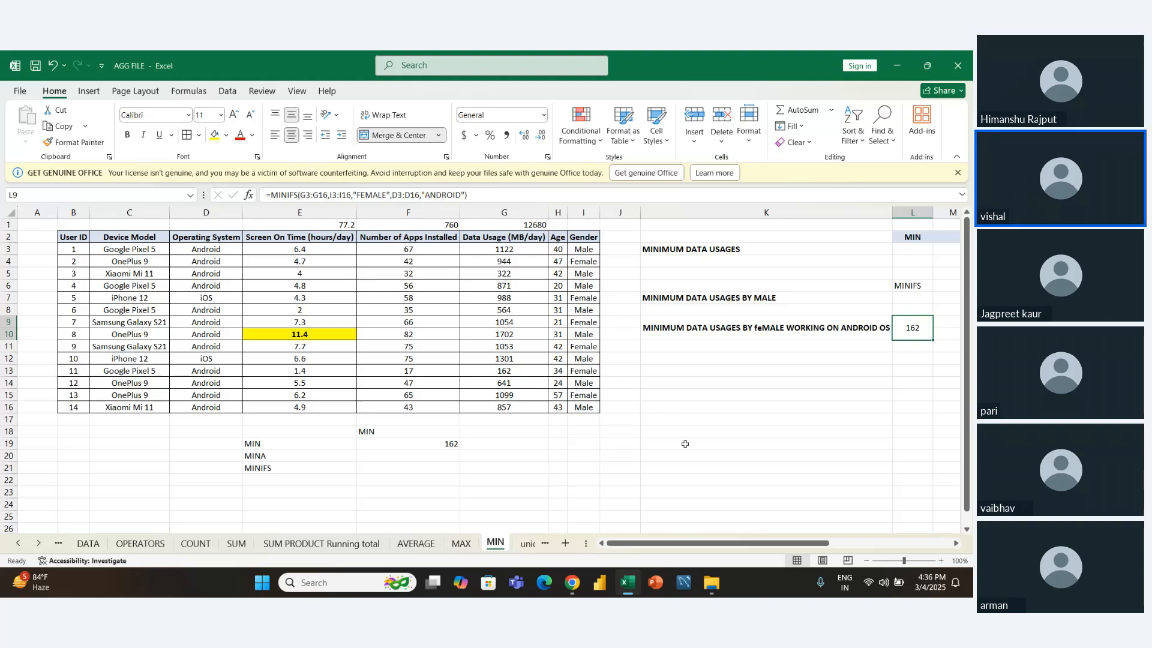
- Switch to Chrome and open kaggle.com in a new tab
left_click(556, 491)
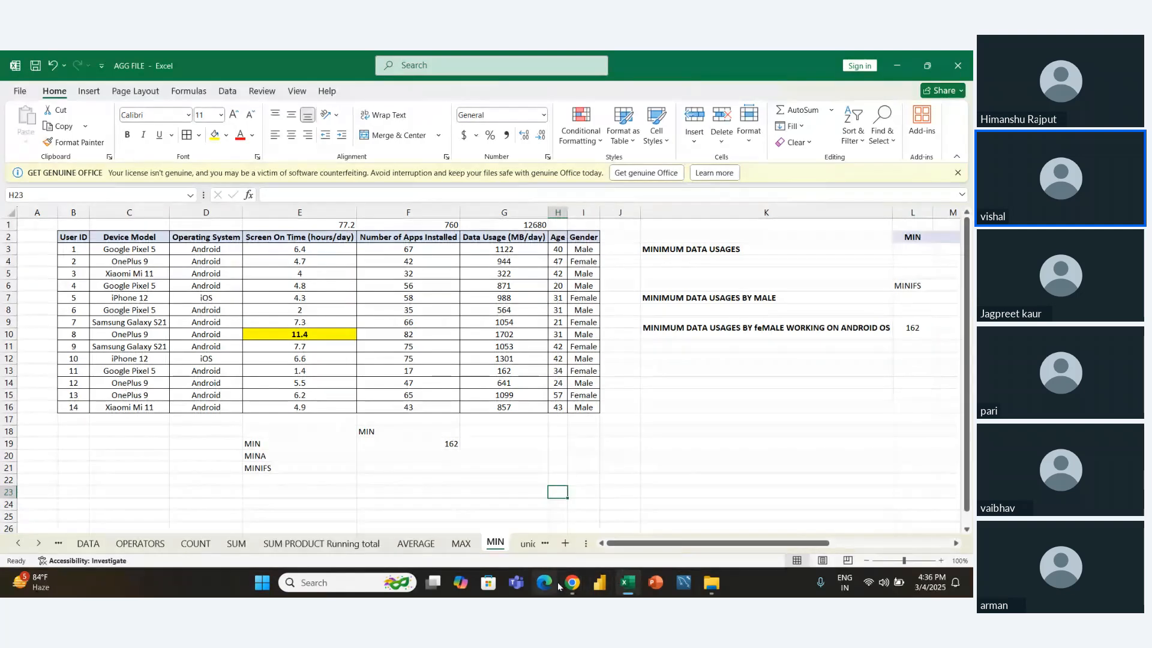
mouse_move(558, 586)
left_click(521, 531)
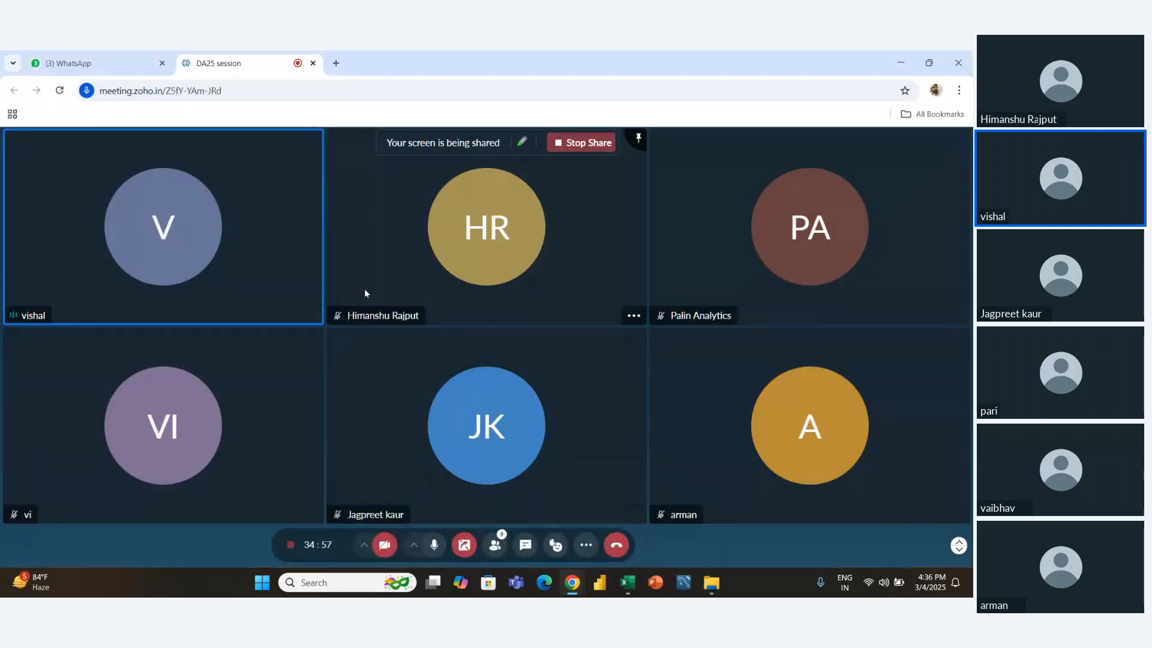
left_click(339, 70)
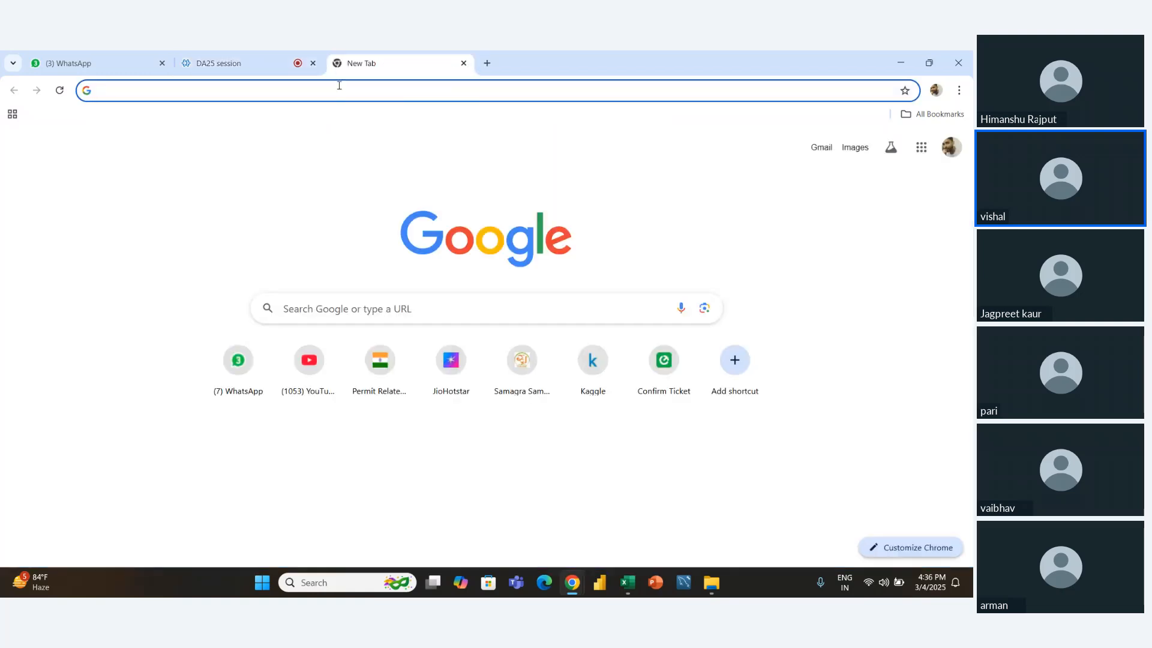
left_click(339, 88)
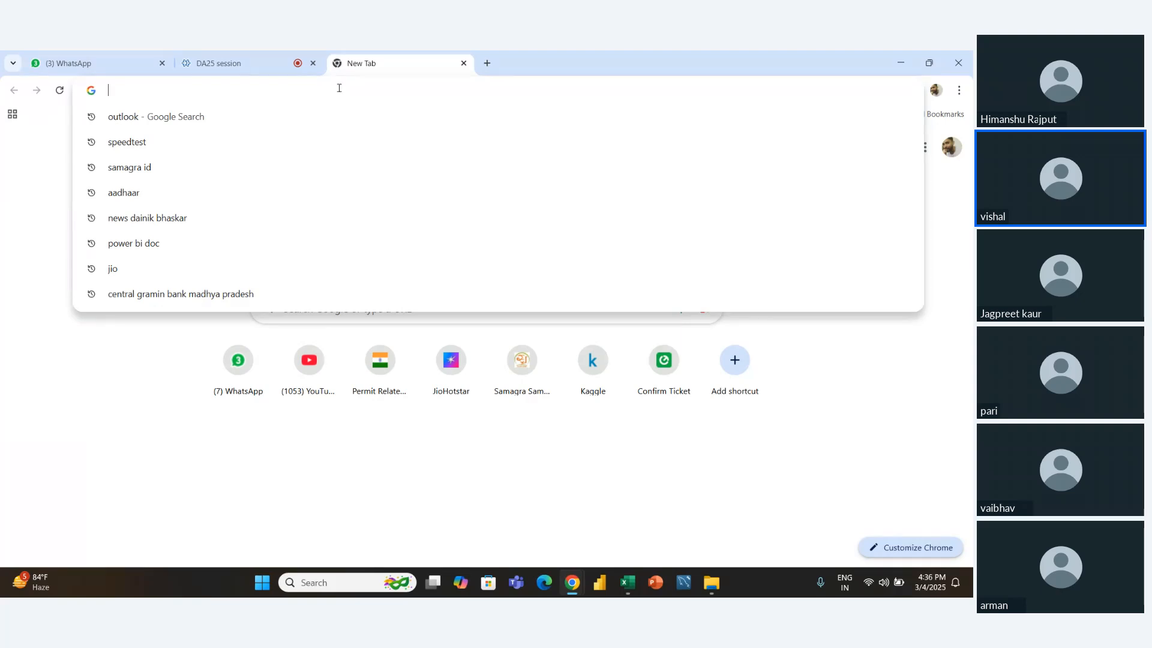
type("KAGGLE")
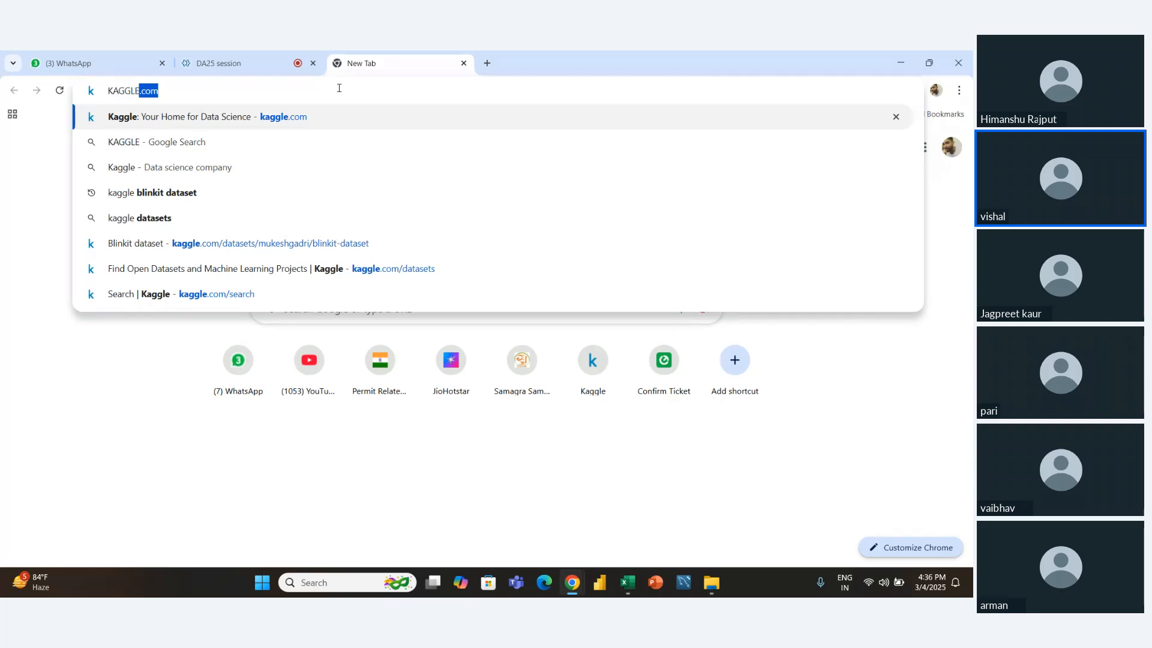
key("Return")
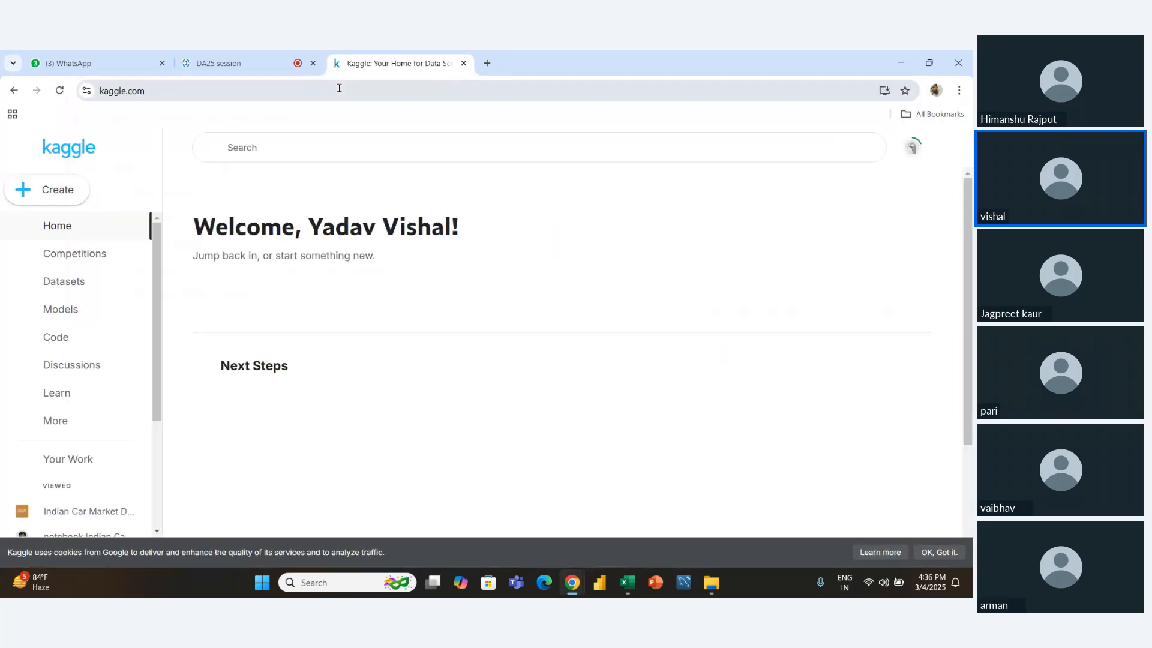
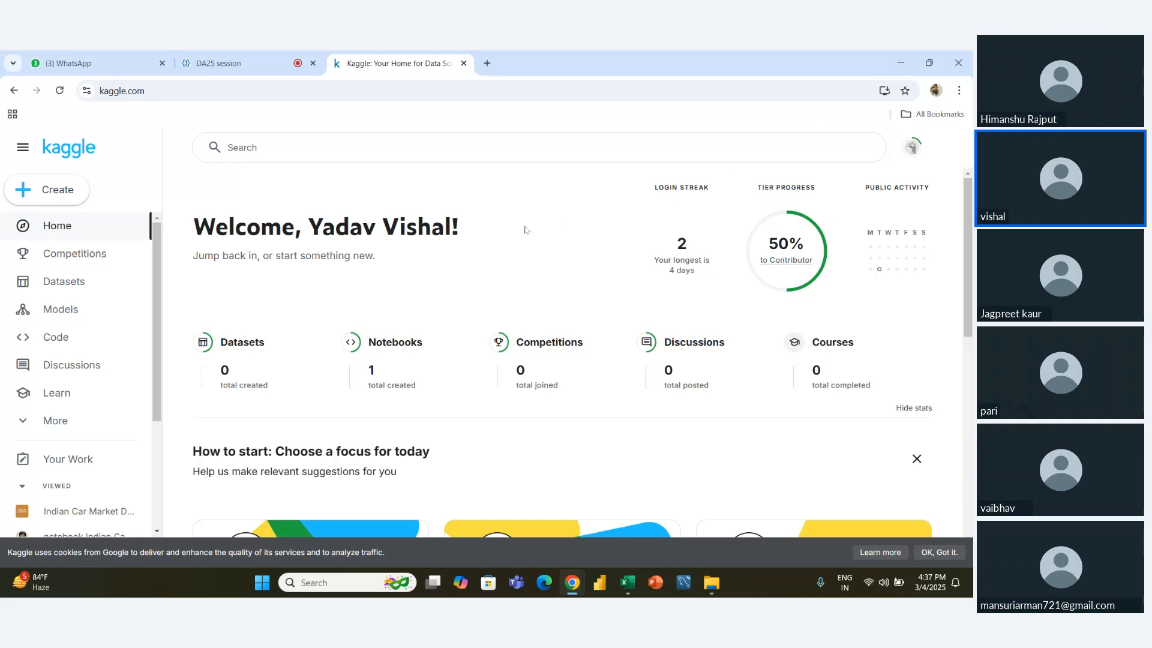
- Search Kaggle for "global superstore" and look through the list of results
left_click(384, 148)
type("global")
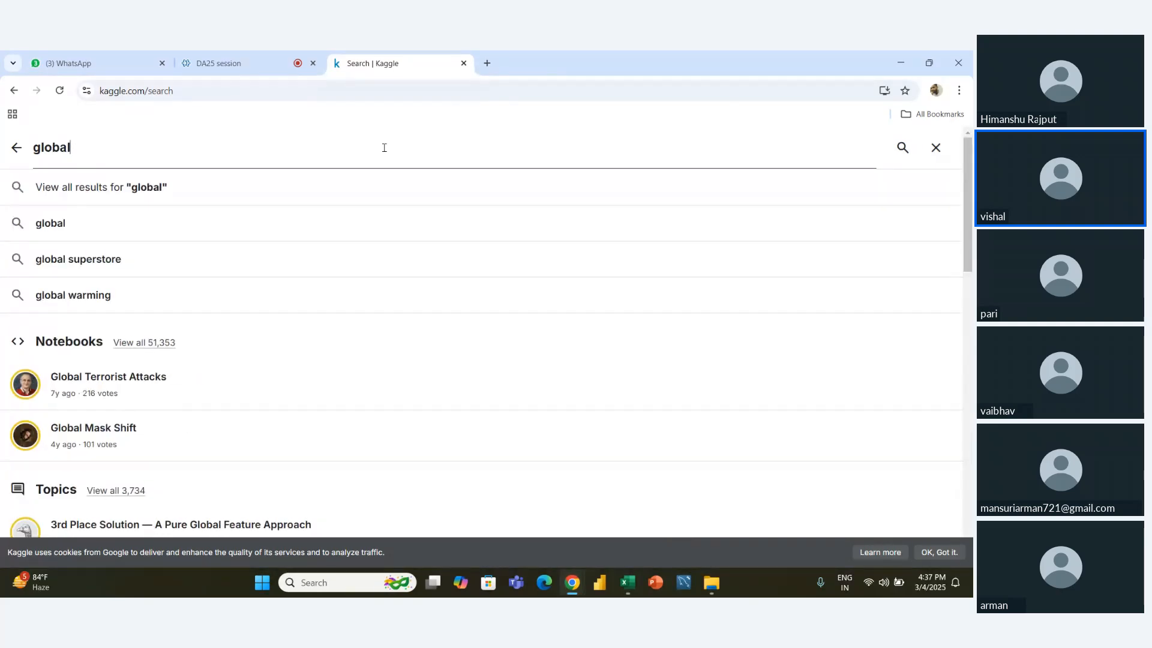
type(" super")
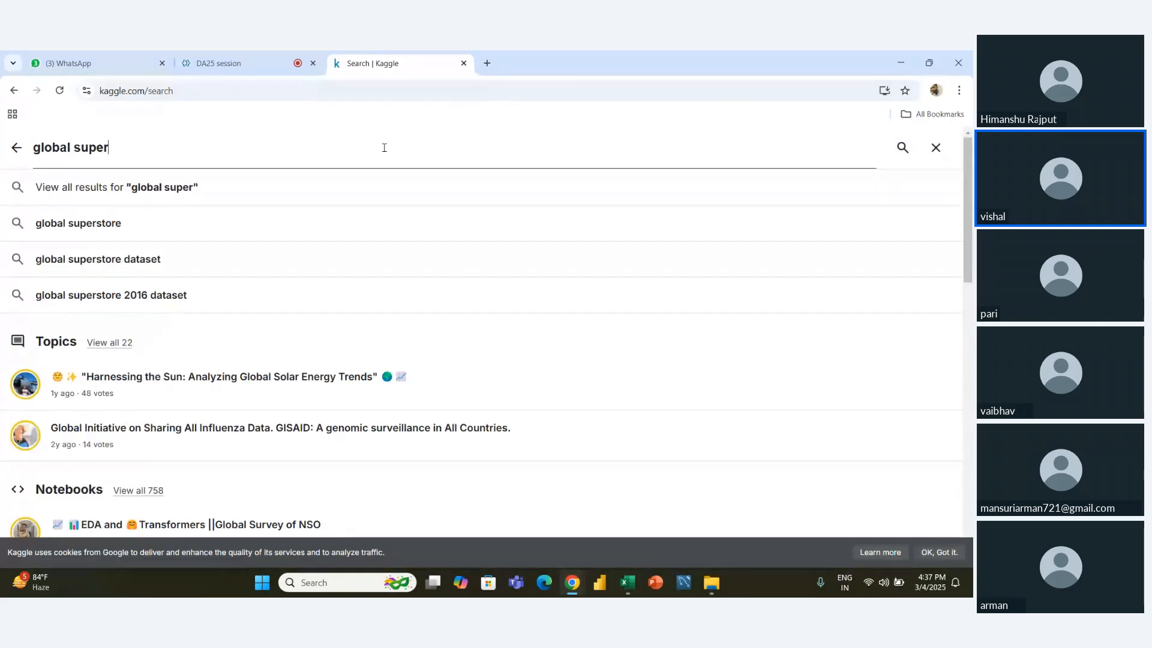
type("store")
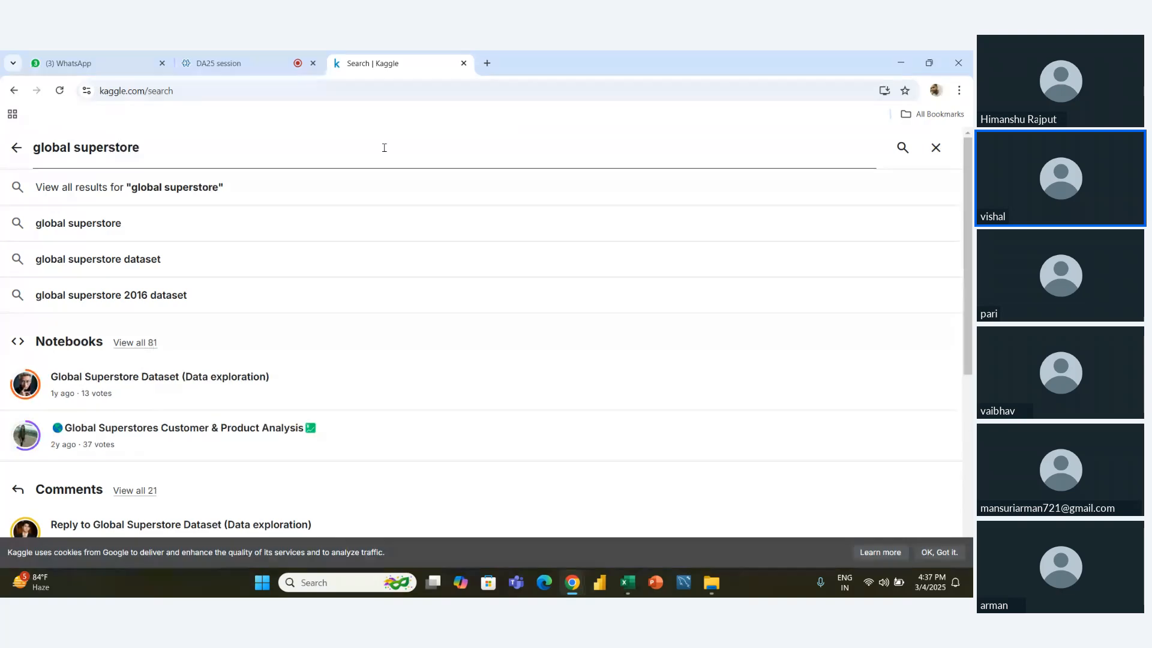
key("Return")
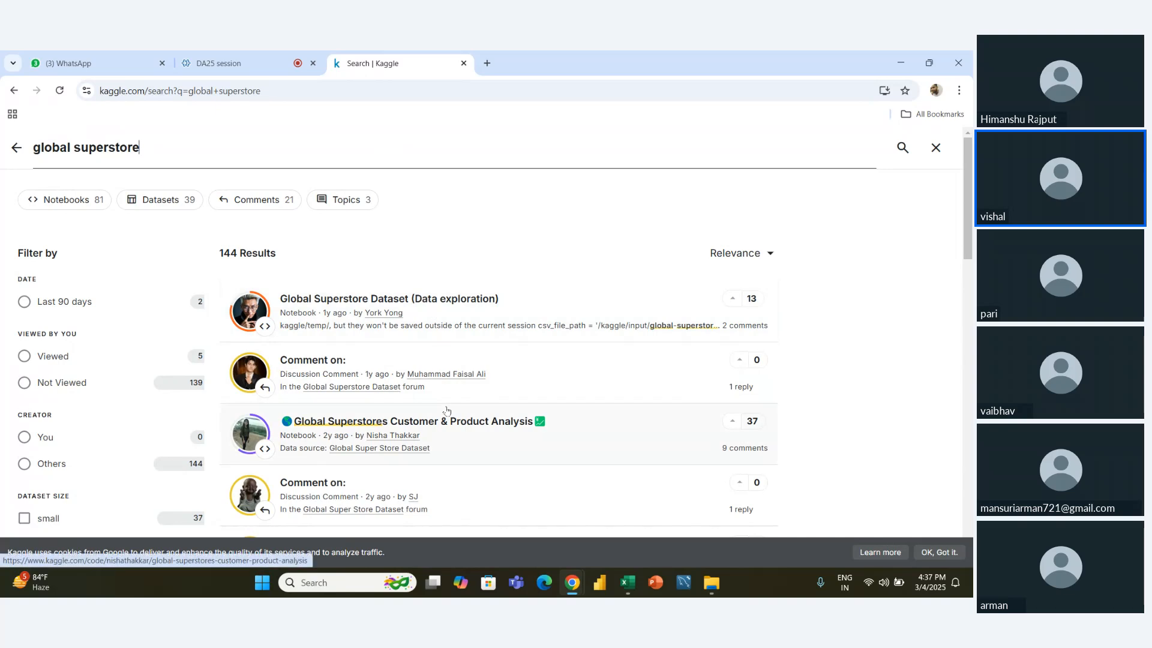
scroll(445, 414, "down", 7)
scroll(447, 411, "down", 10)
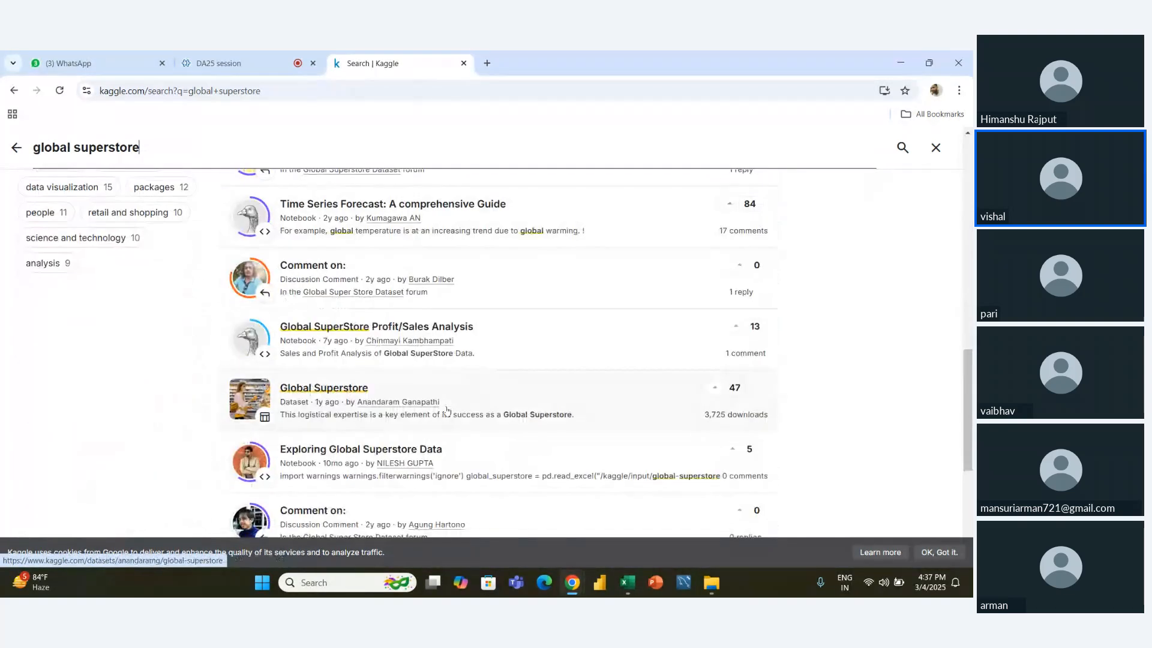
scroll(447, 412, "up", 18)
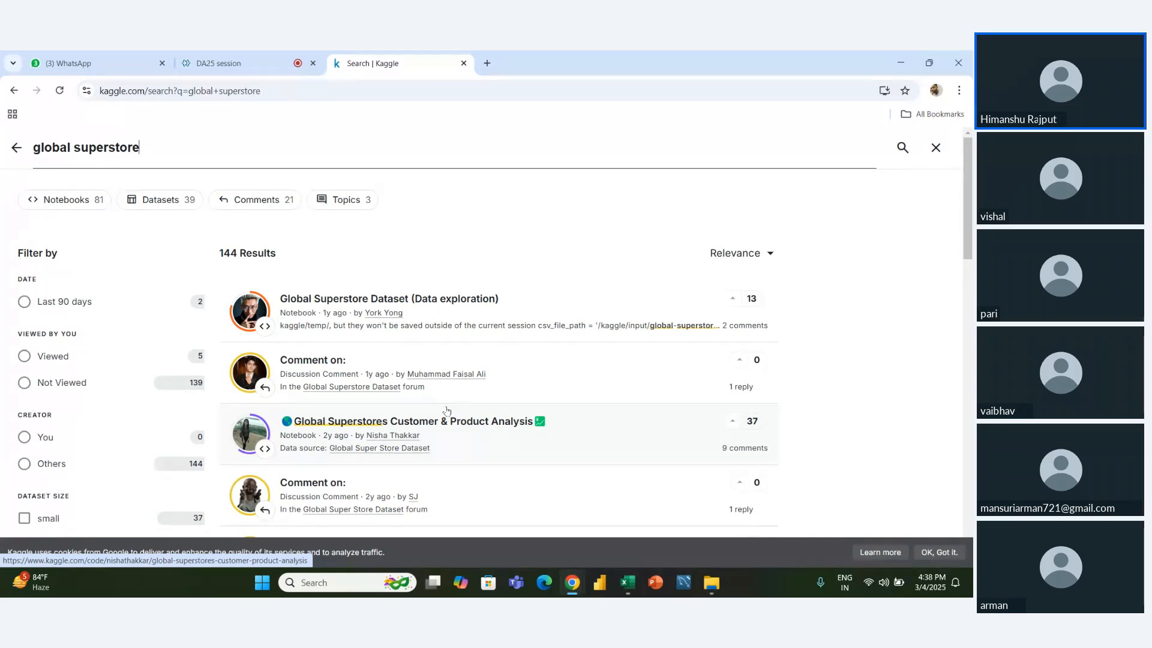
- Open the Global Superstore Dataset (Data exploration) notebook in a new tab and bring it into view
right_click(362, 300)
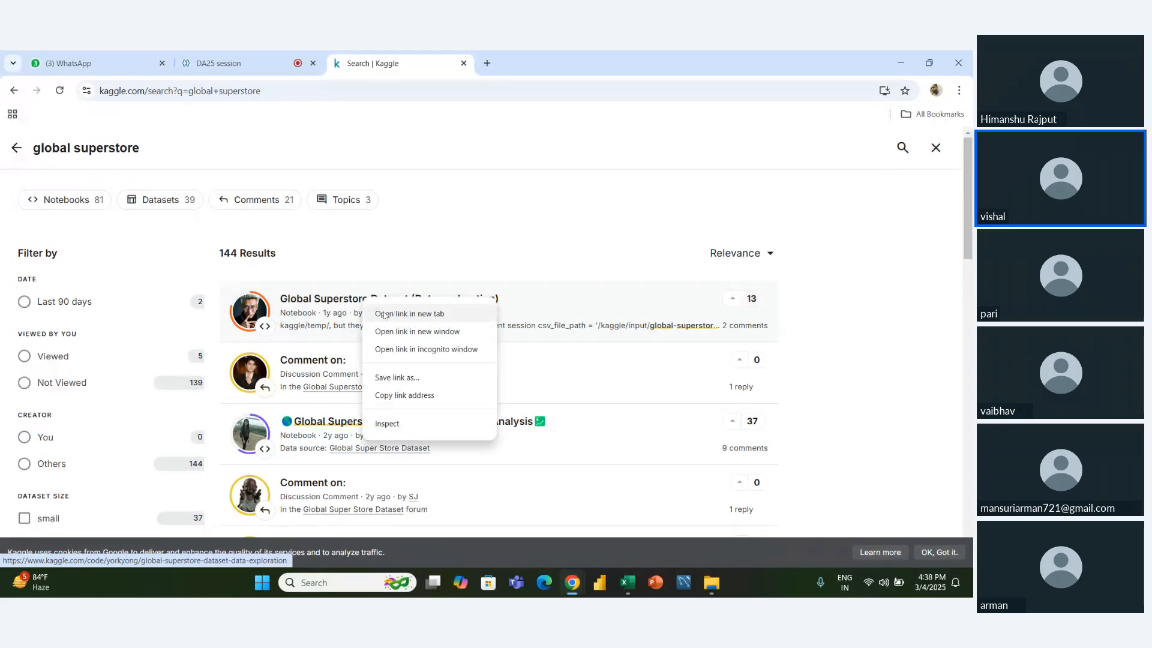
left_click(384, 315)
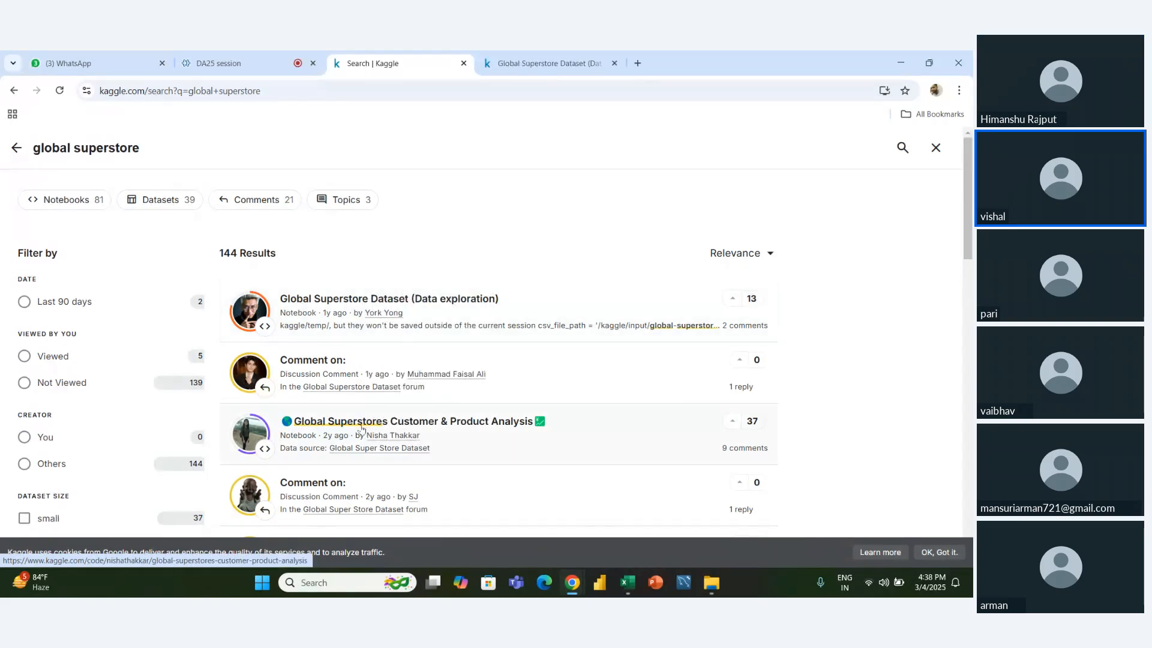
right_click(366, 427)
left_click(502, 245)
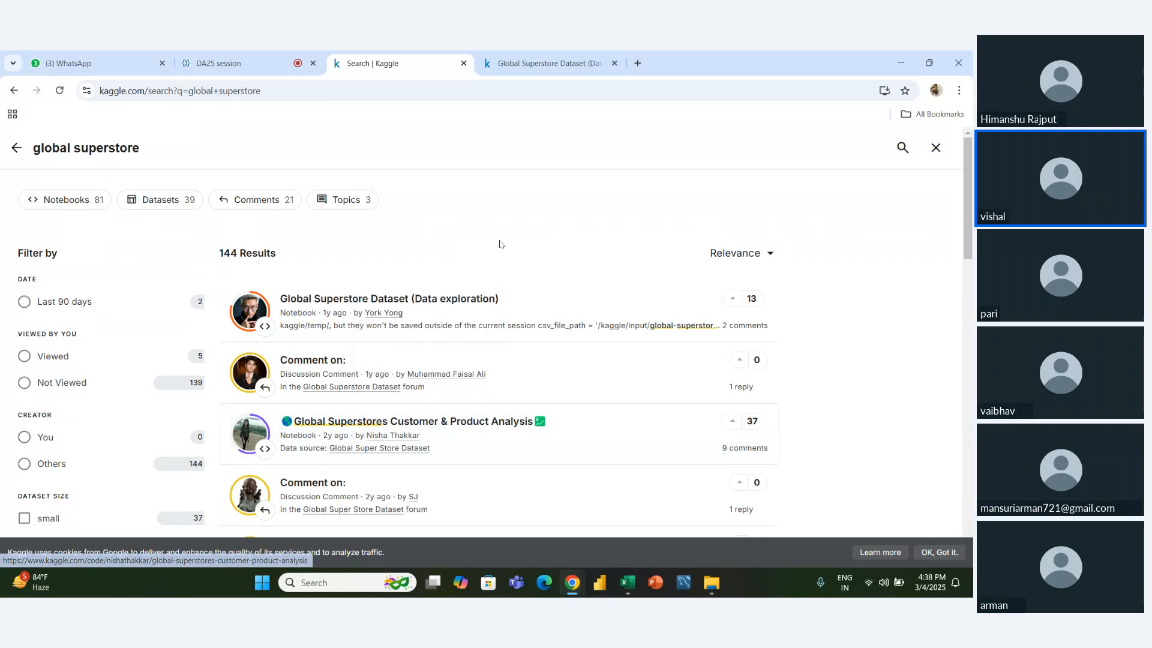
left_click(547, 63)
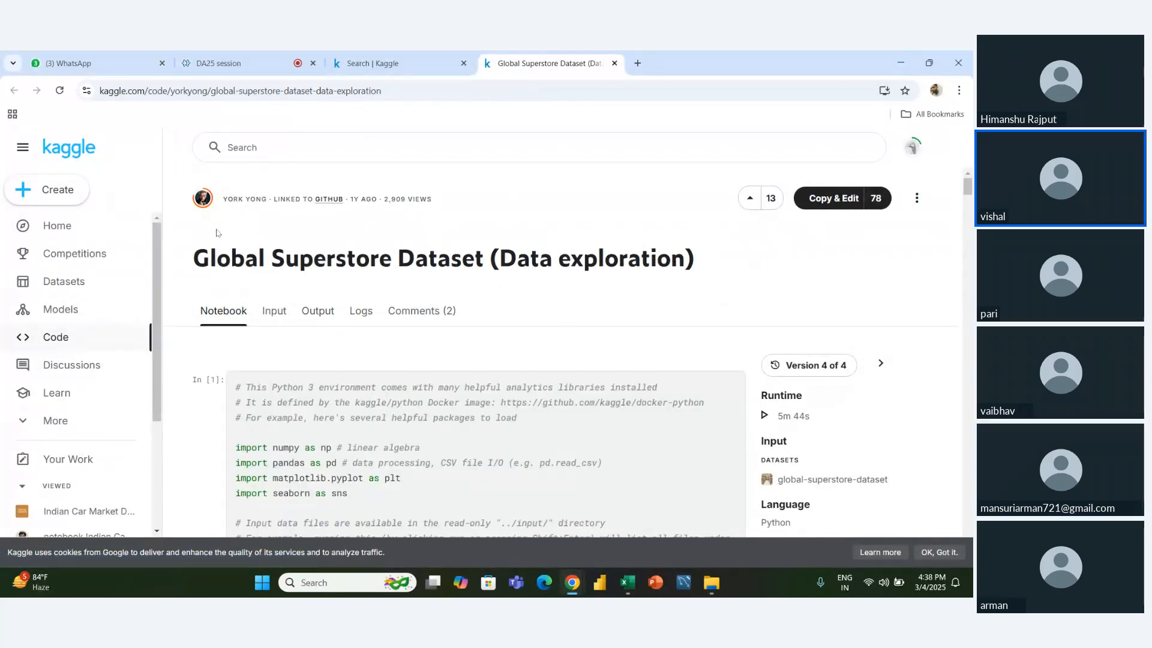
- Return from the Kaggle search results to the home page and open the Datasets section
left_click(378, 63)
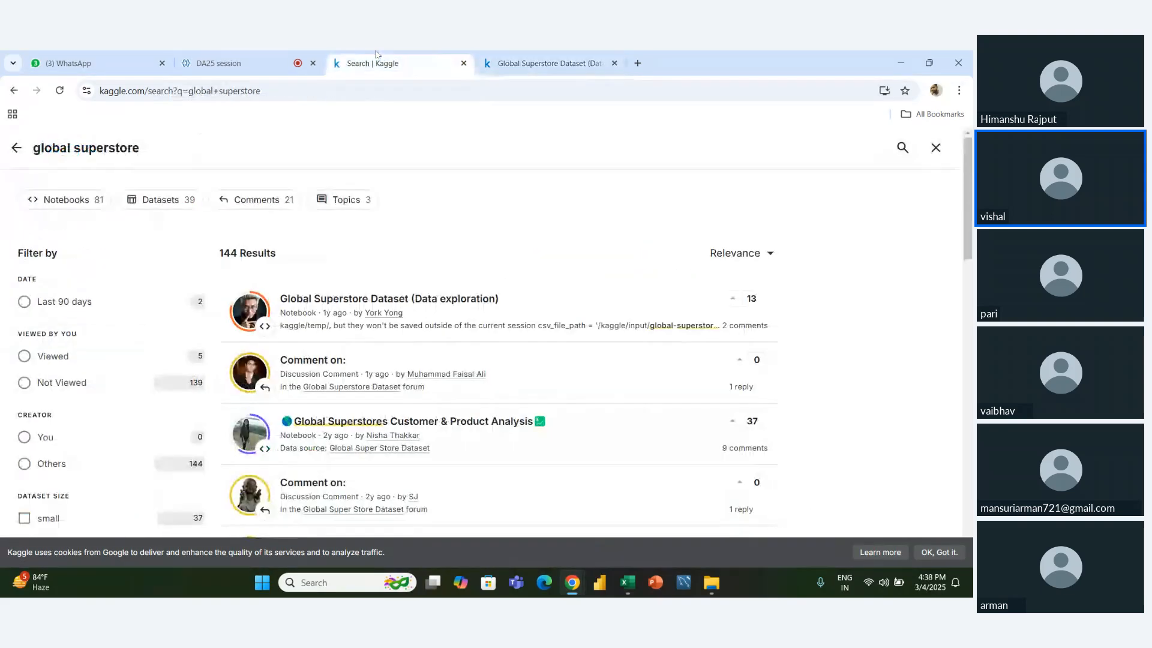
left_click(16, 148)
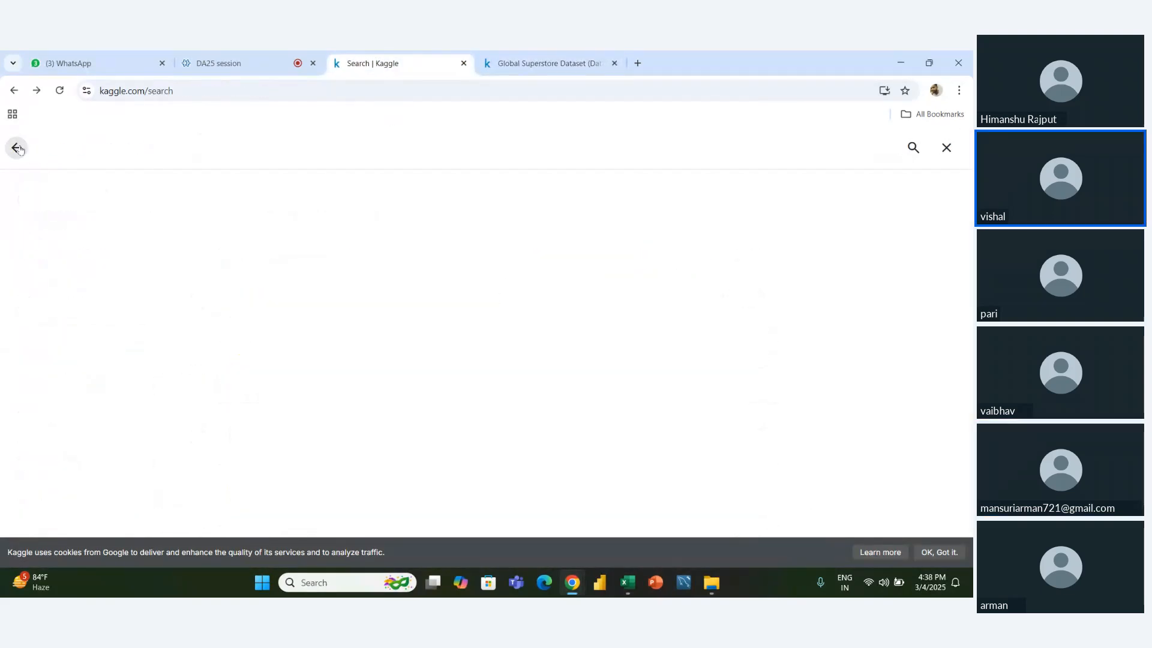
left_click(16, 148)
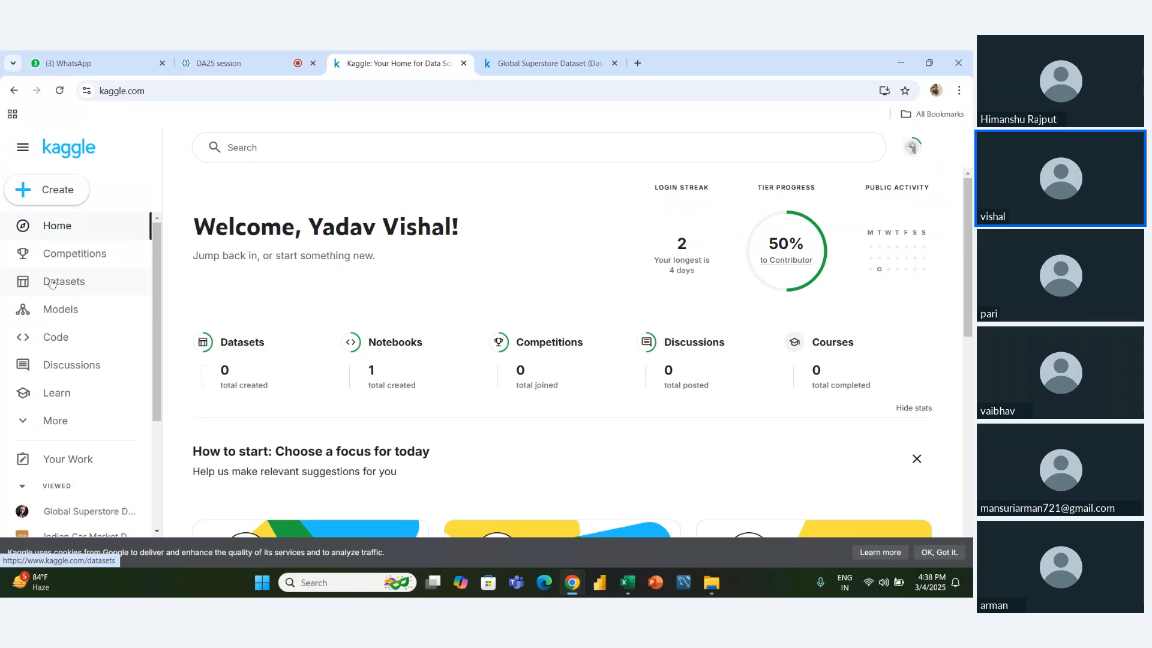
left_click(52, 285)
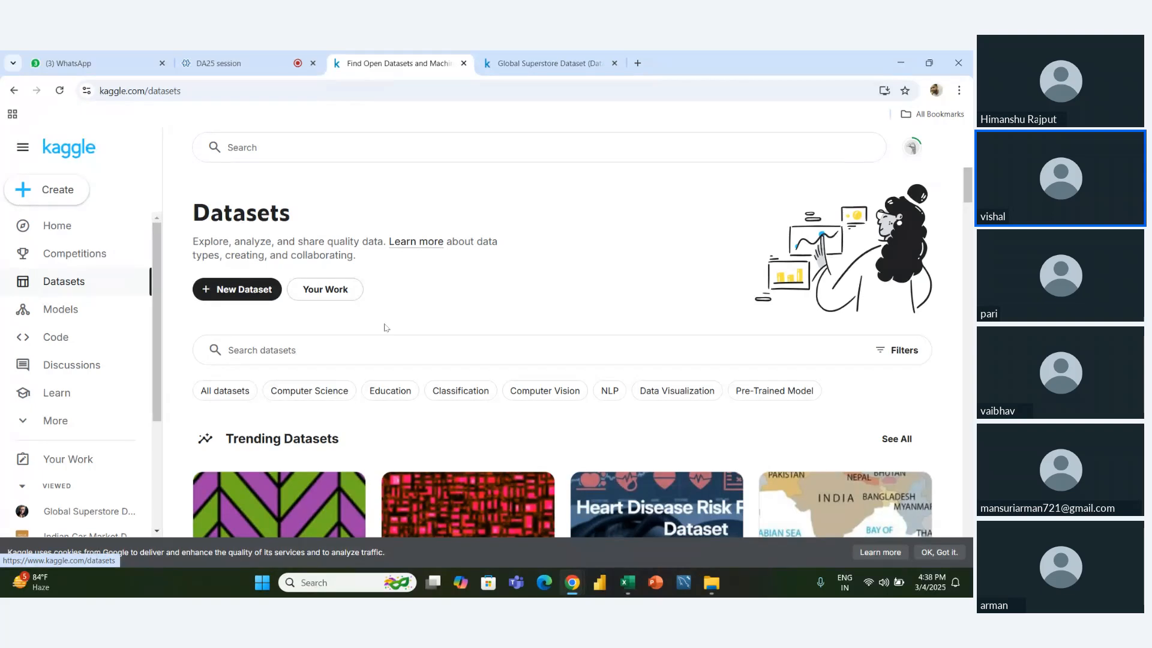
- Open the Indian Car Market Dataset from the recently viewed suggestions of the dataset search
scroll(386, 327, "down", 2)
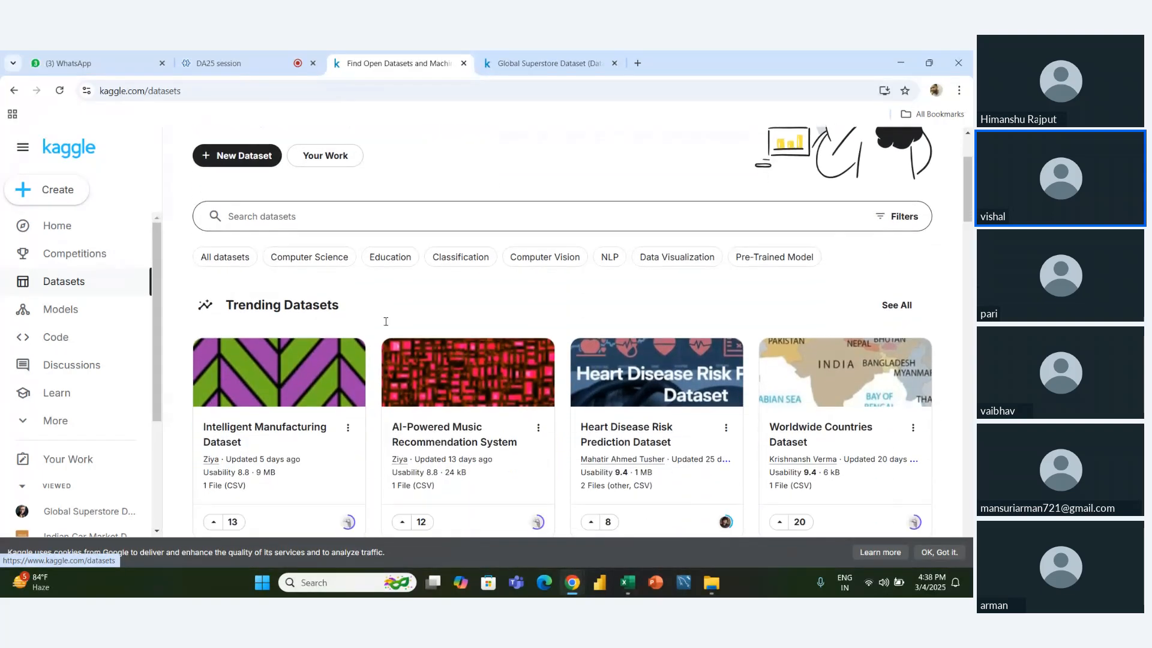
scroll(386, 321, "up", 1)
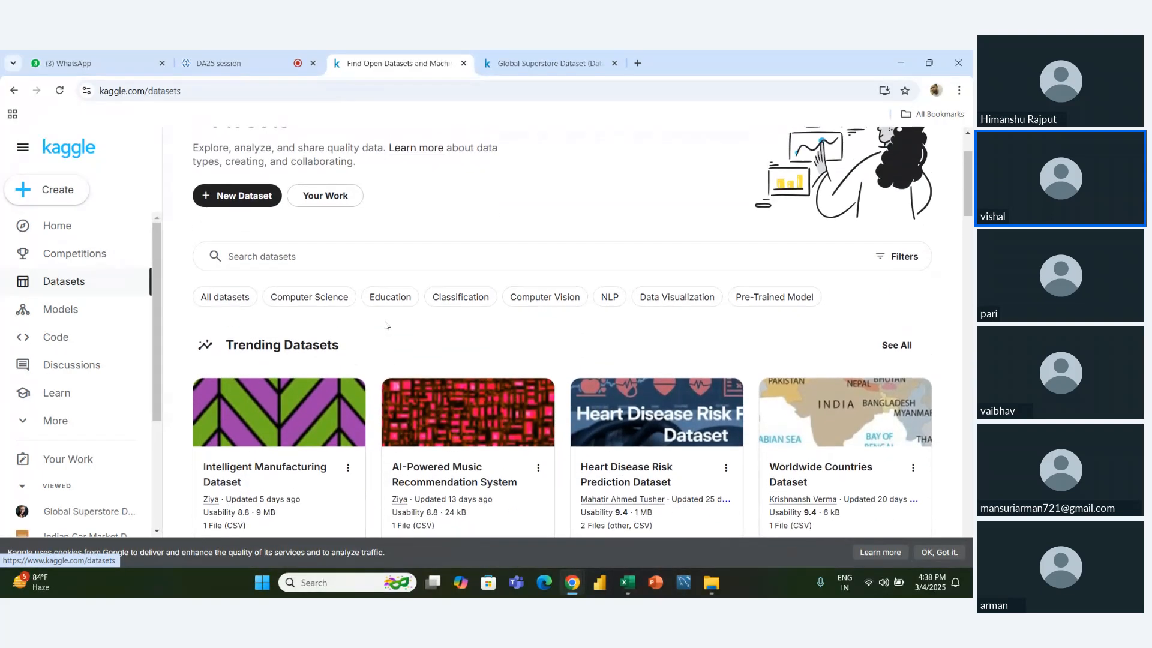
left_click(321, 264)
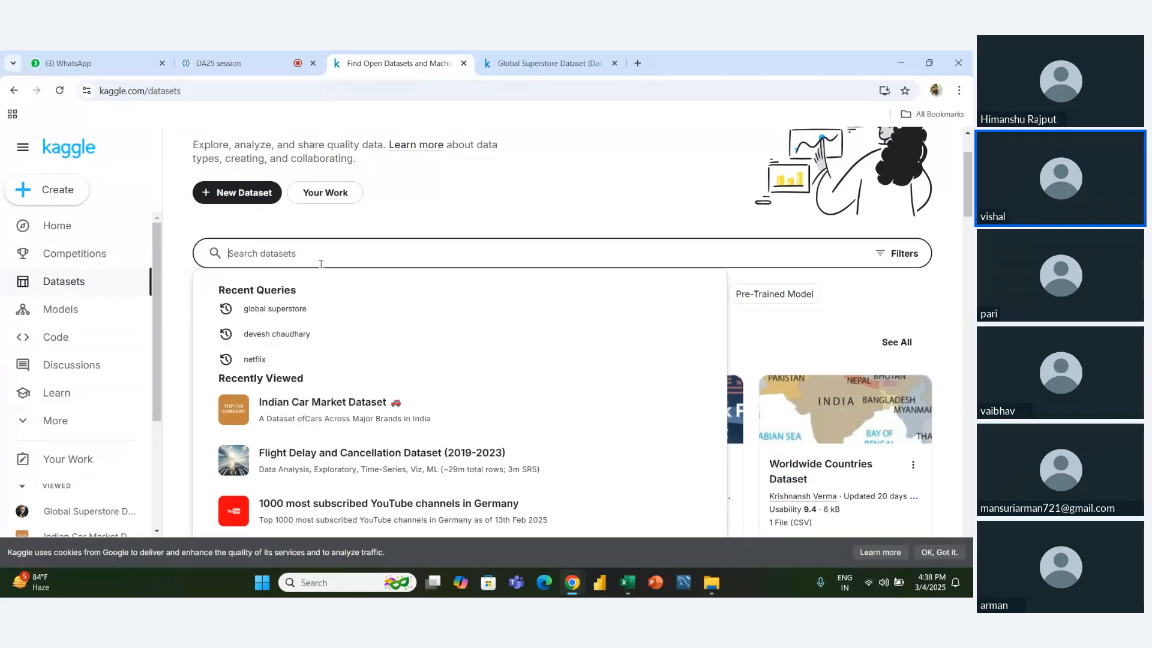
scroll(321, 264, "down", 1)
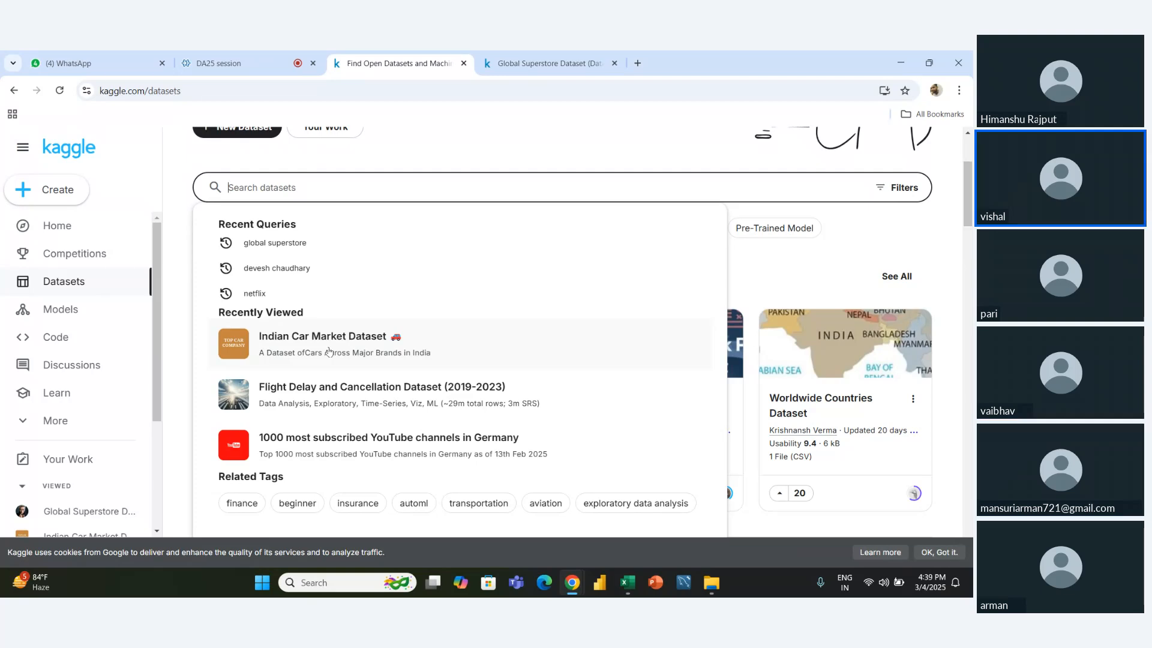
left_click(328, 351)
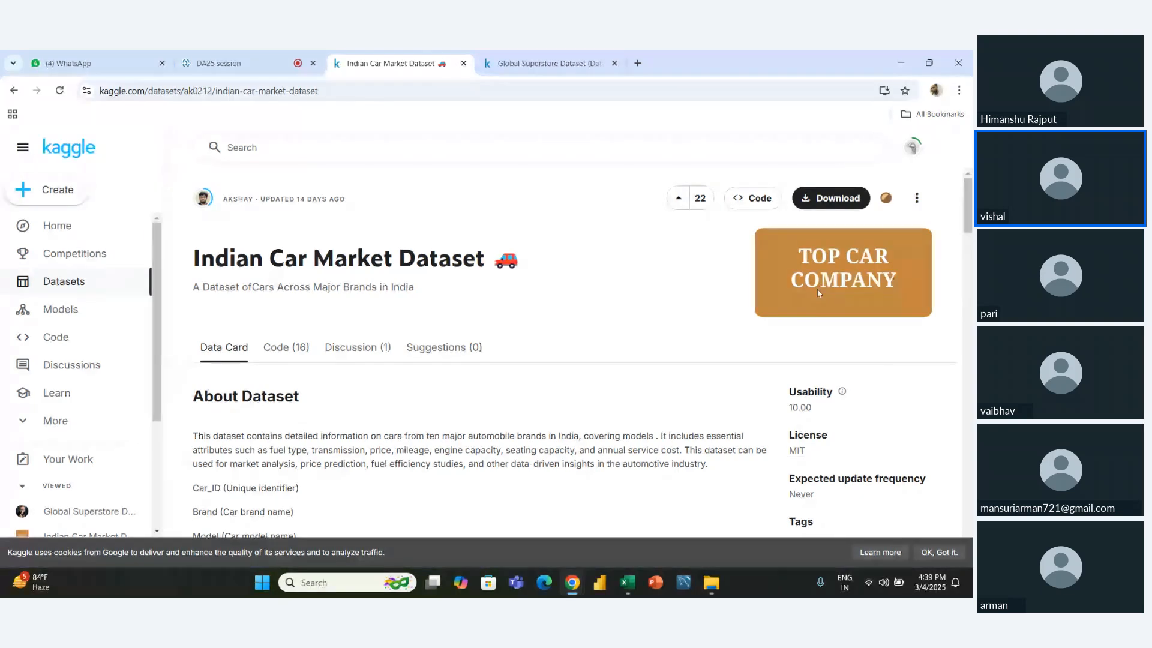
- Share the Indian Car Market Dataset's web address in the DA25 session meeting chat, then return to the dataset page
left_click(476, 90)
key("ctrl+c")
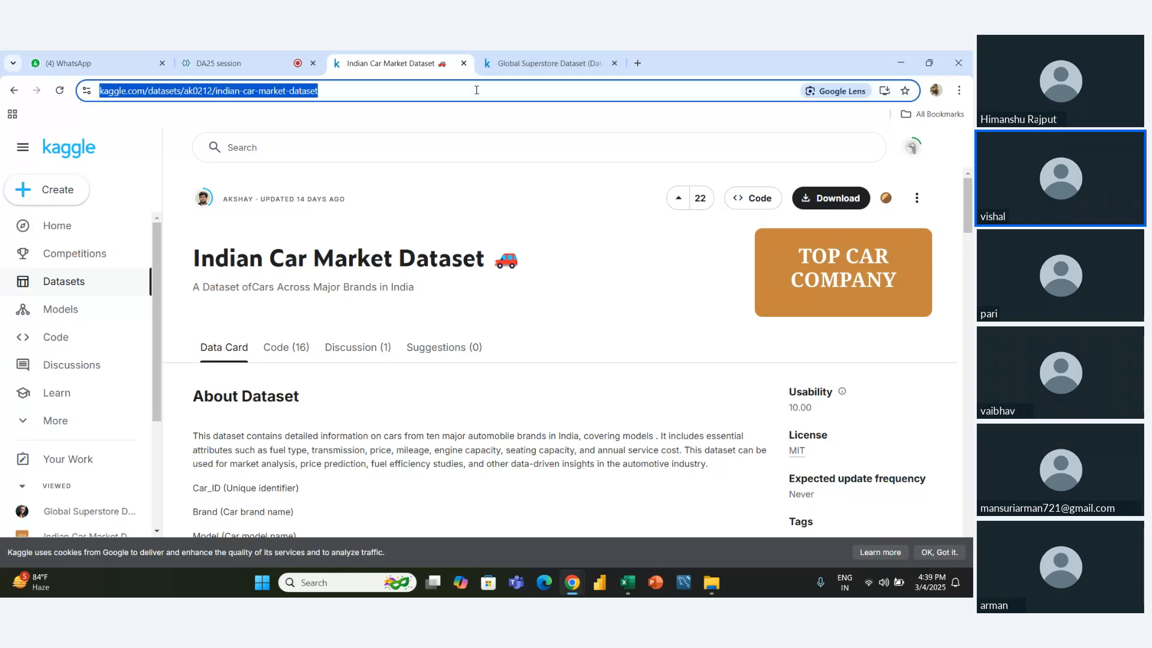
left_click(218, 63)
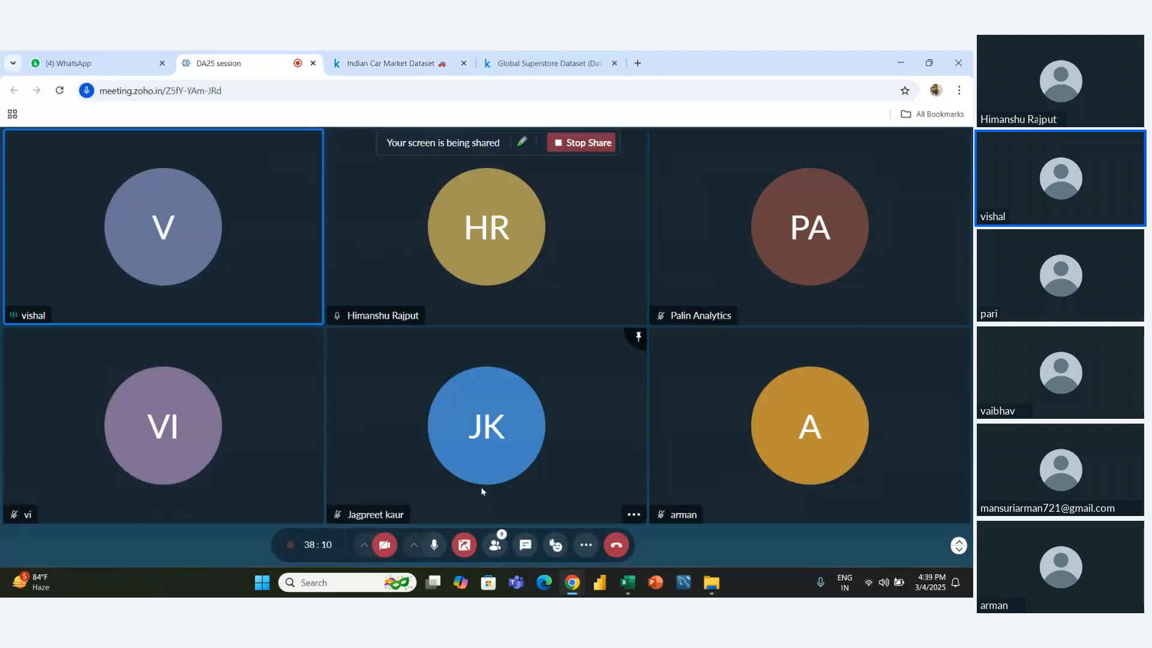
left_click(525, 545)
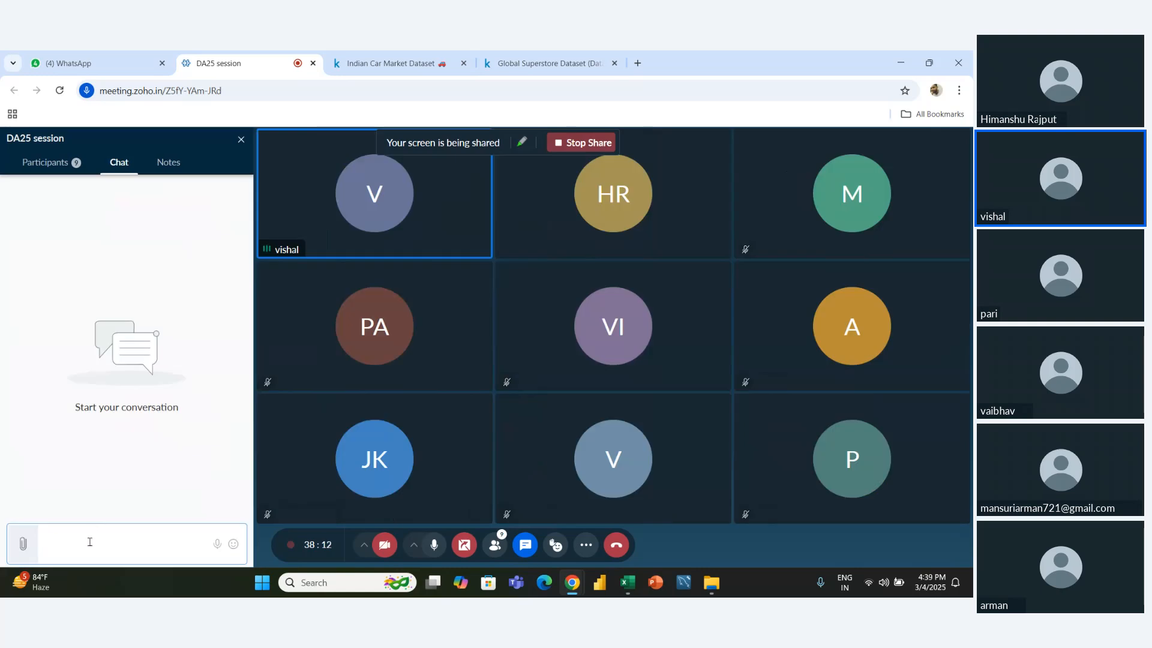
key("ctrl+v")
key("Return")
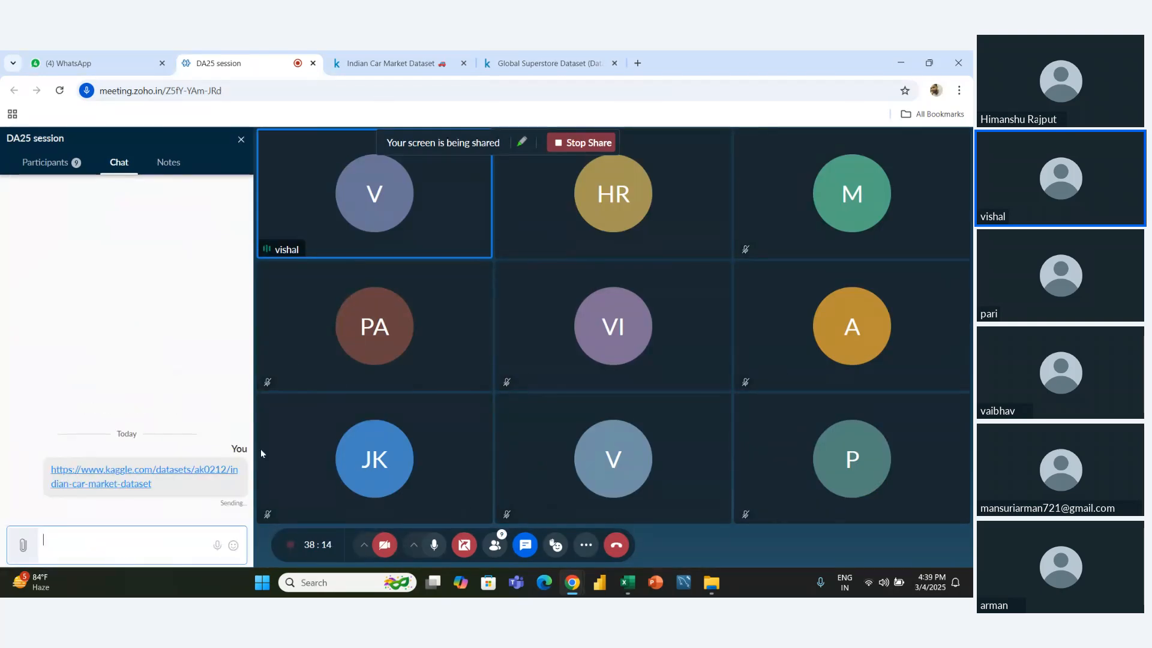
left_click(241, 140)
left_click(369, 60)
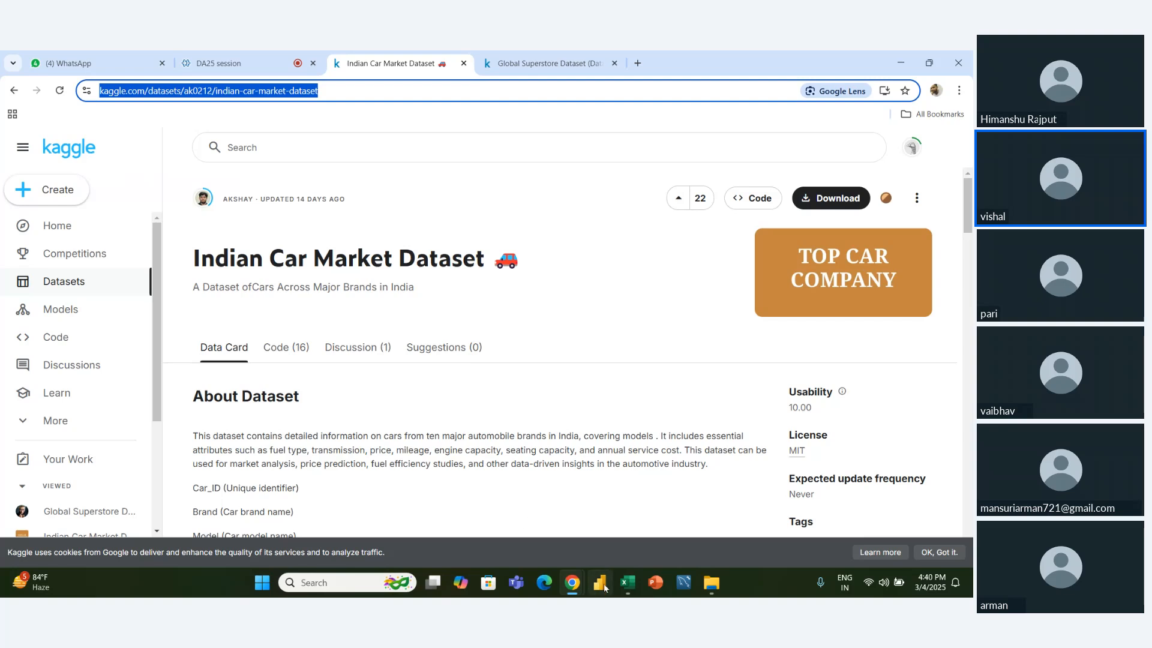
- Switch to File Explorer and open the car_dataset_india file from the extracted archive folder in Downloads in Excel
left_click(712, 582)
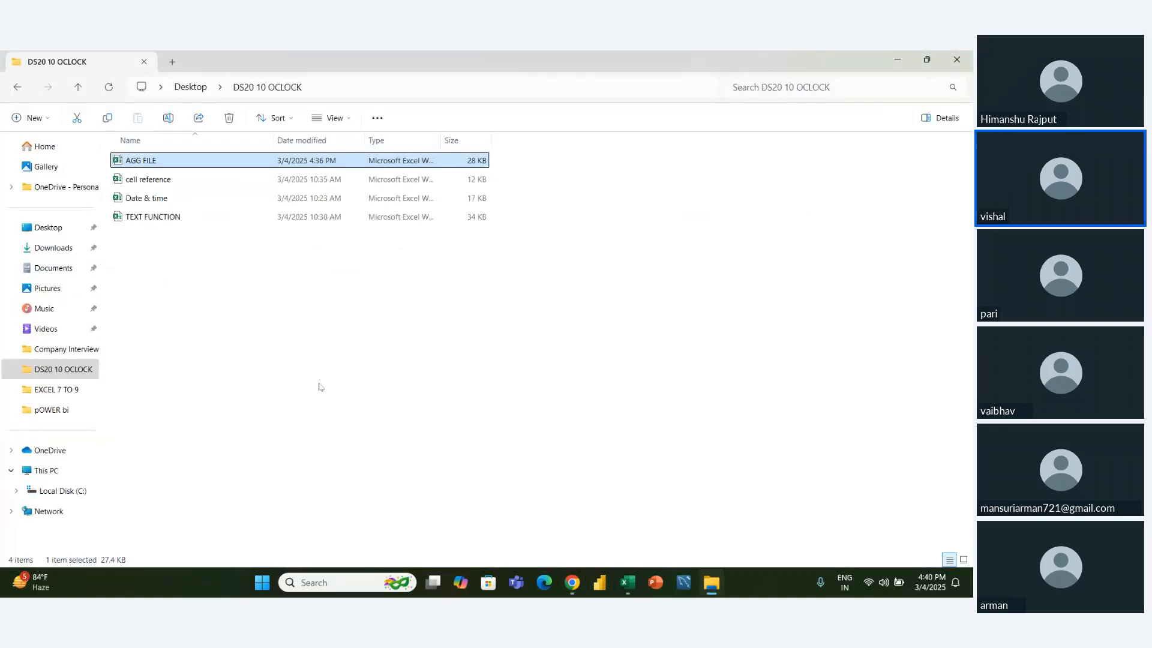
left_click(47, 250)
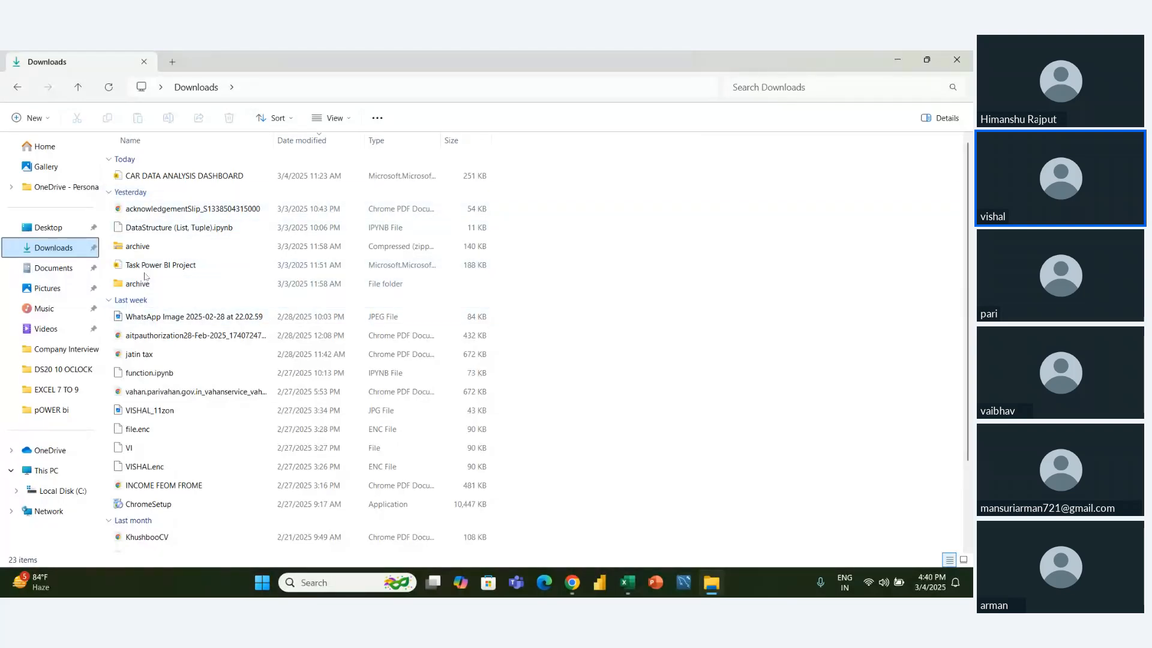
left_click(145, 278)
double_click(152, 286)
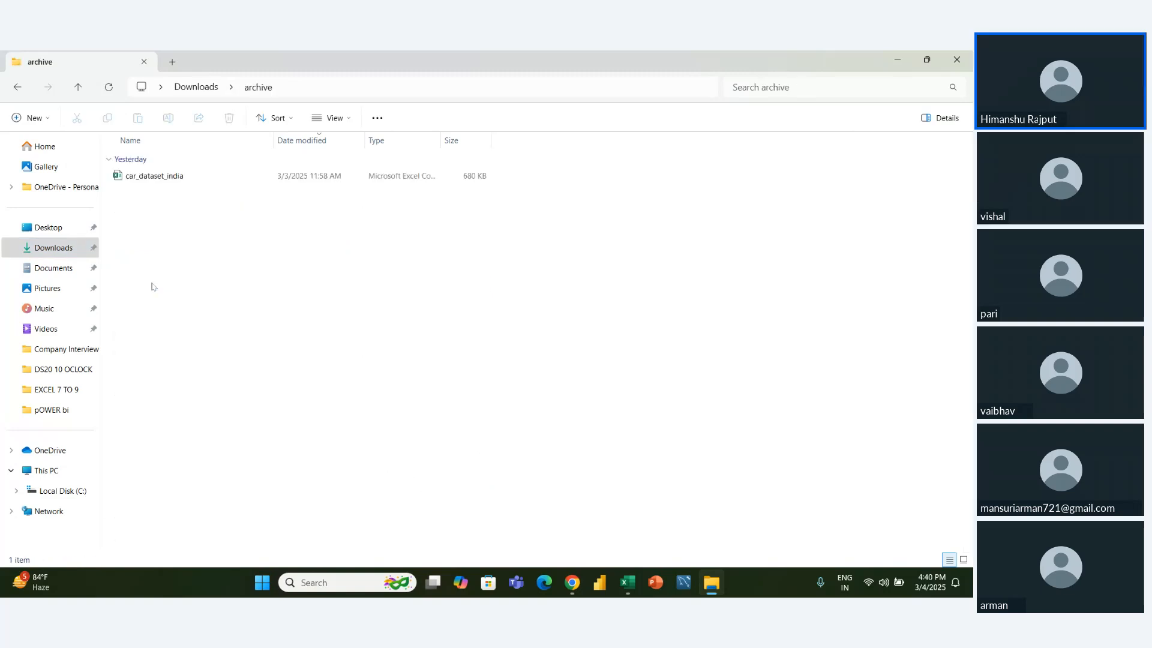
double_click(174, 178)
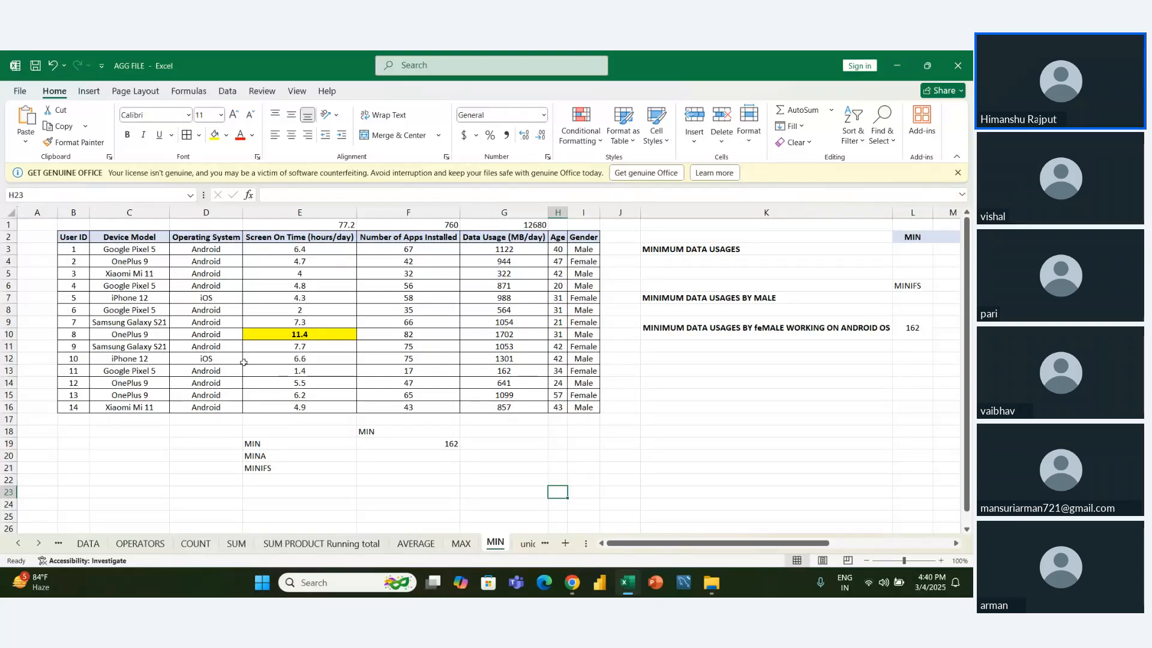
key("ctrl+n")
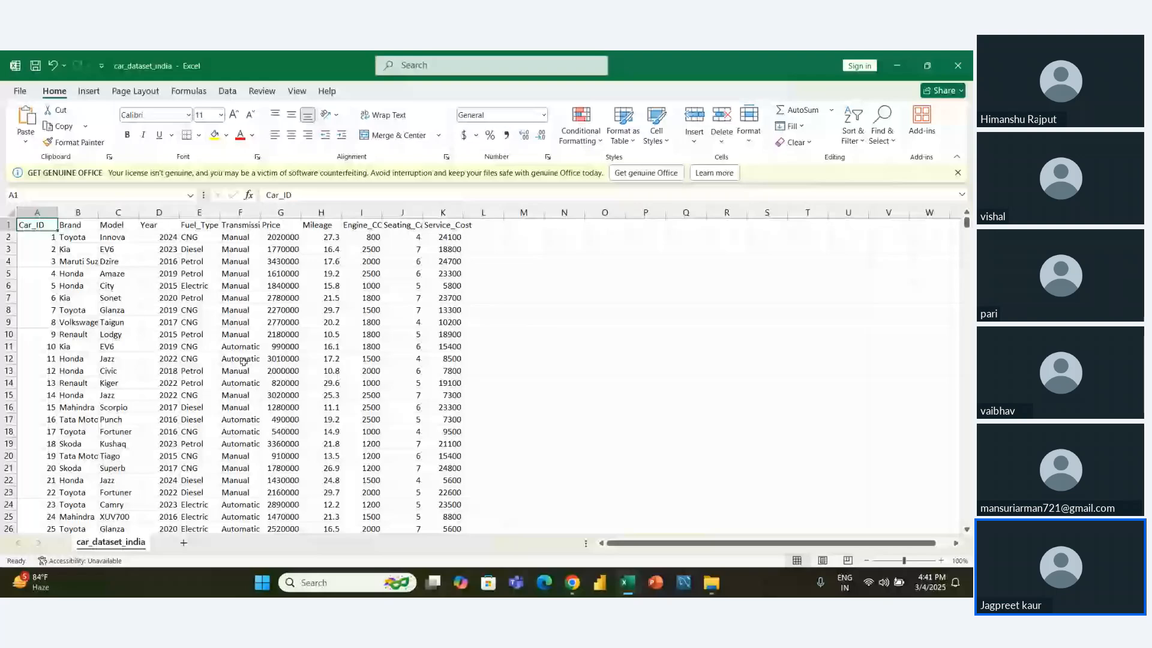
- Examine the record of Car_ID 3 in row 4 across its brand, model, year, fuel type, transmission and price
key("Down")
key("Down")
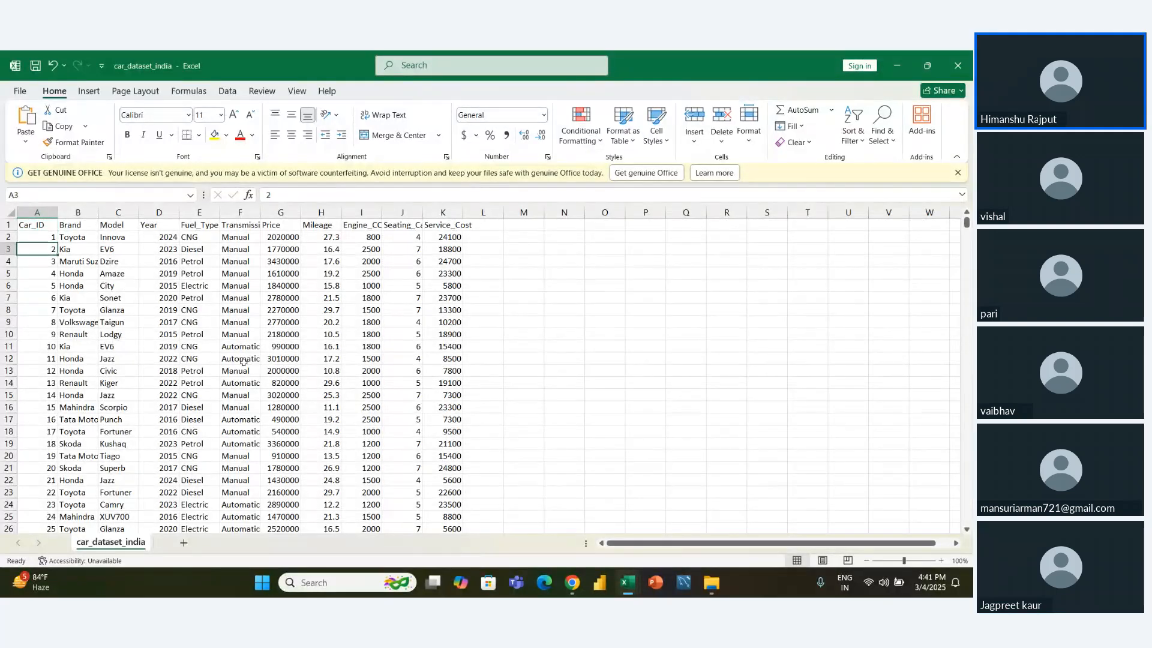
key("Right")
key("Left")
key("Down")
key("Right")
key("Right")
key("Right")
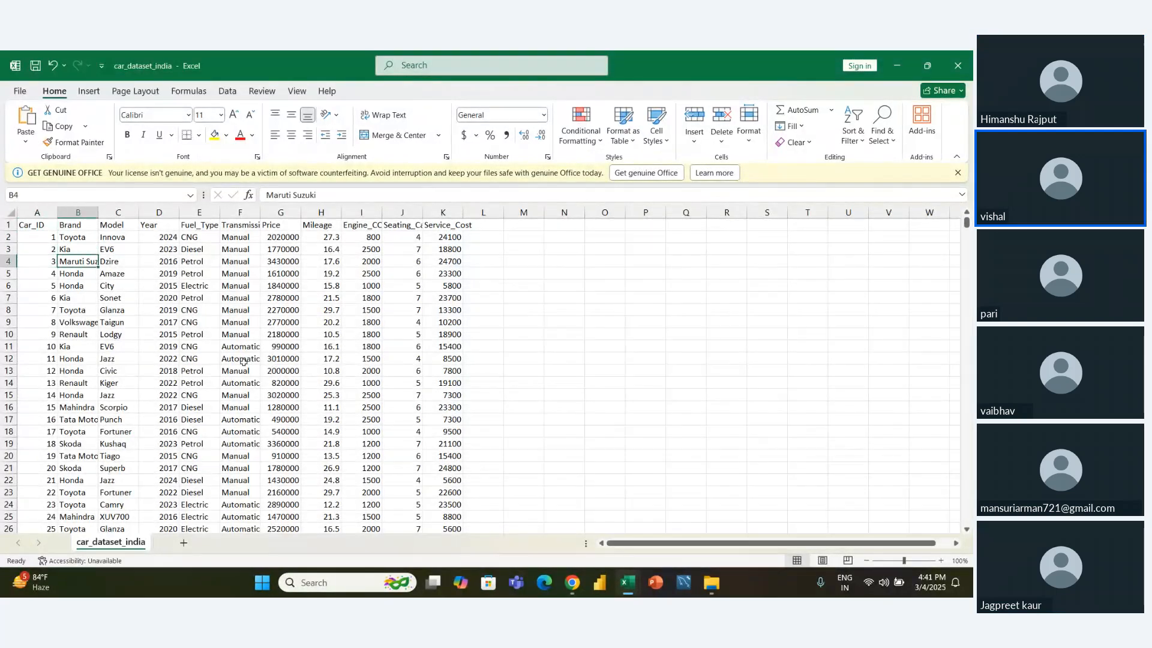
key("Left")
key("Right")
key("Right")
key("Right")
key("Right")
key("Right")
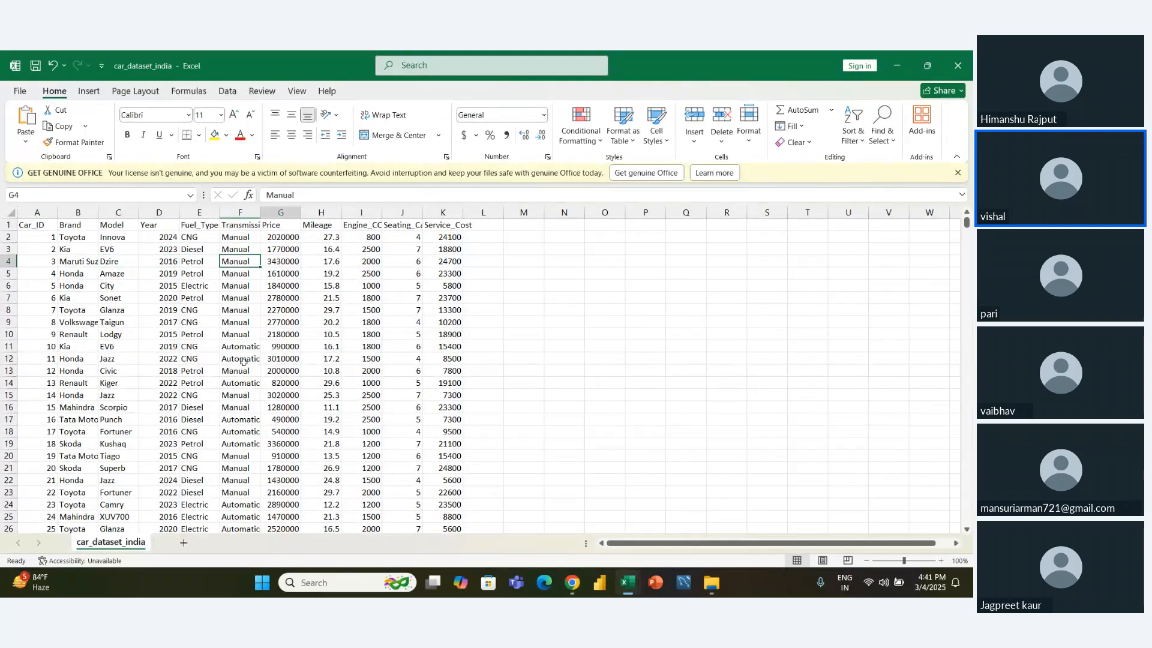
key("Left")
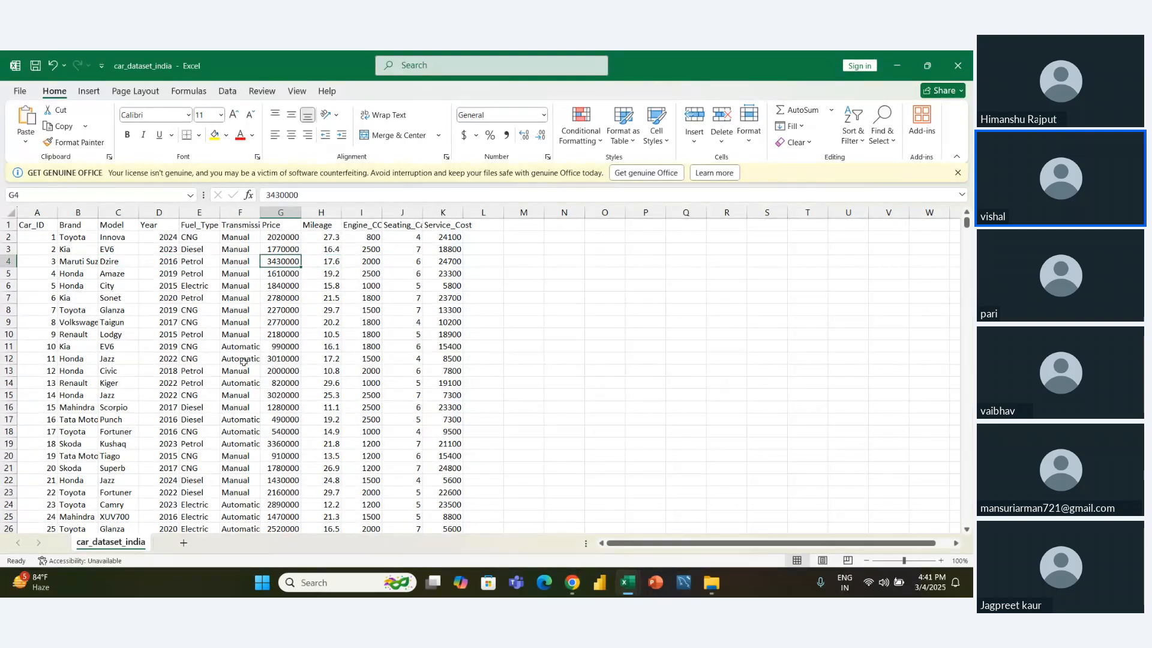
key("Left")
key("Right")
key("Right")
key("Left")
key("Left")
key("Left")
key("Left")
key("Right")
key("Right")
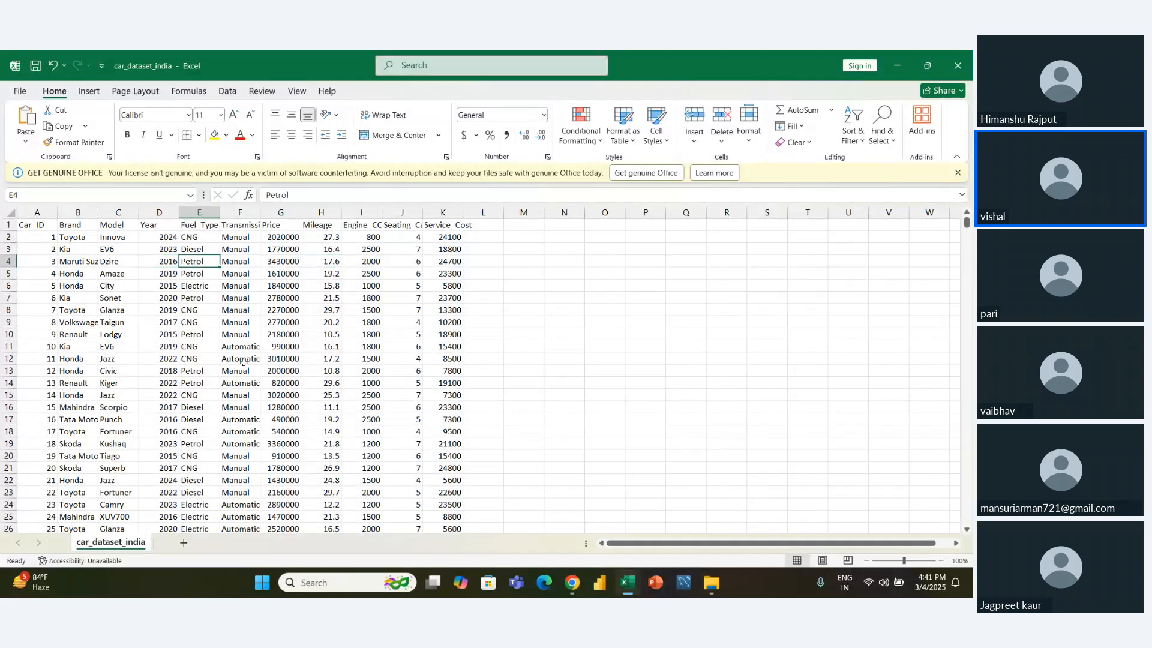
key("Left")
key("Left")
key("Left")
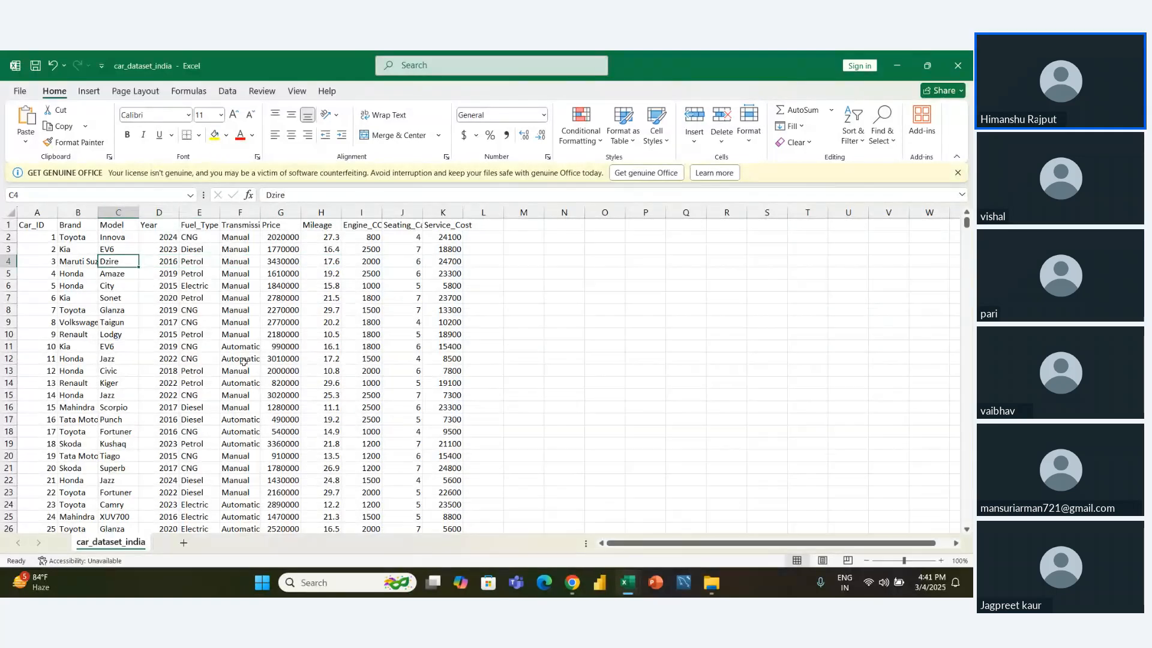
- AutoFit the column widths of the whole dataset so every heading and value fits
key("ctrl+a")
key("alt")
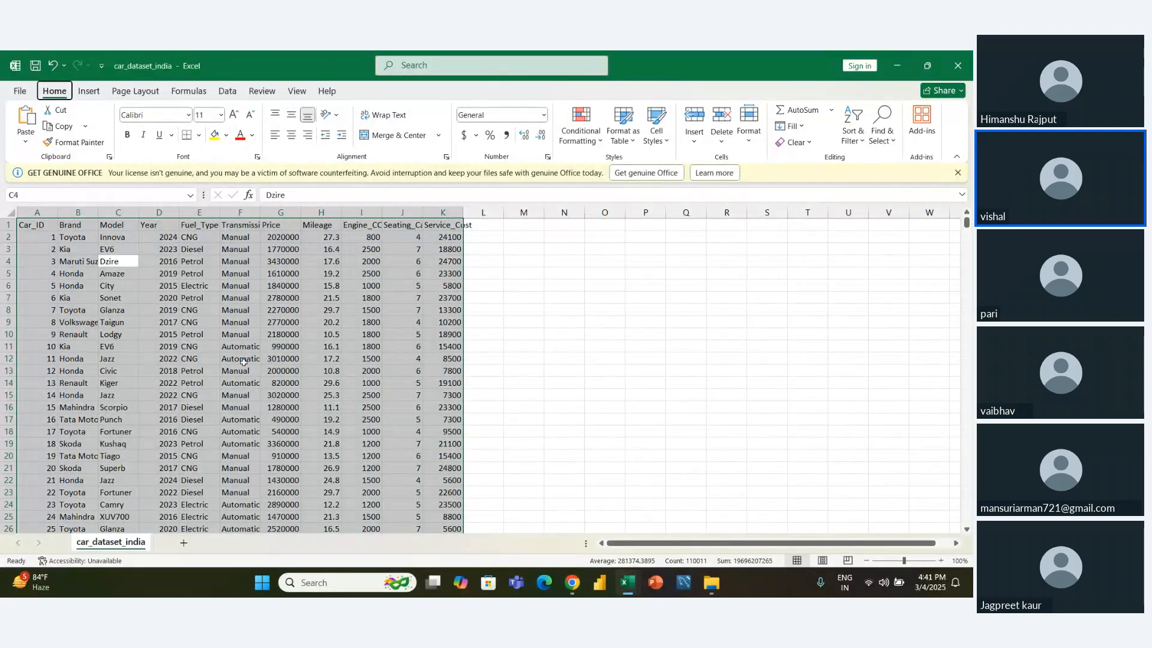
key("h")
key("o")
key("i")
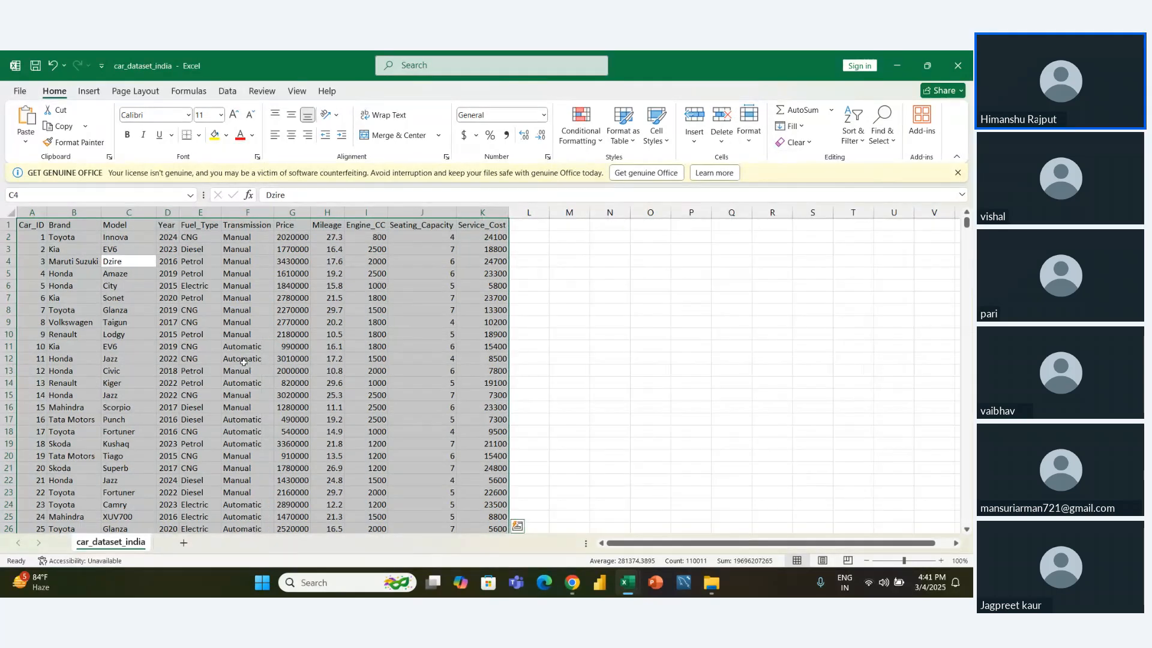
key("Left")
key("Right")
- Examine the extent of the dataset from A1 to its last row and column, then return to the Dzire record in row 4
key("ctrl+Home")
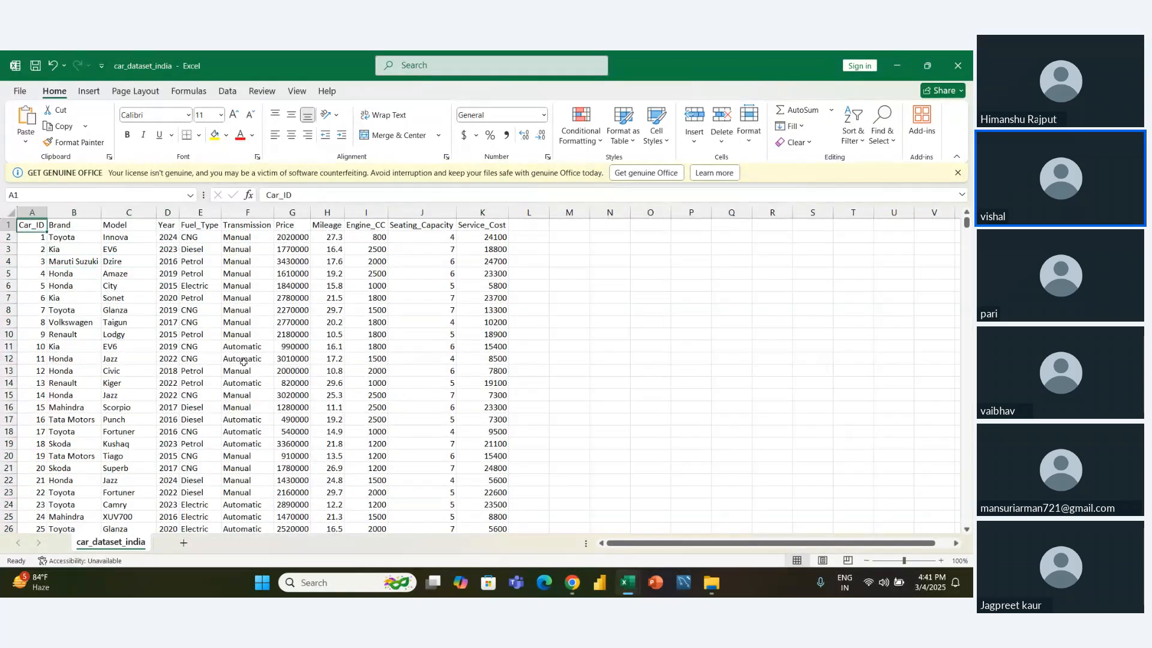
key("ctrl+shift+Down")
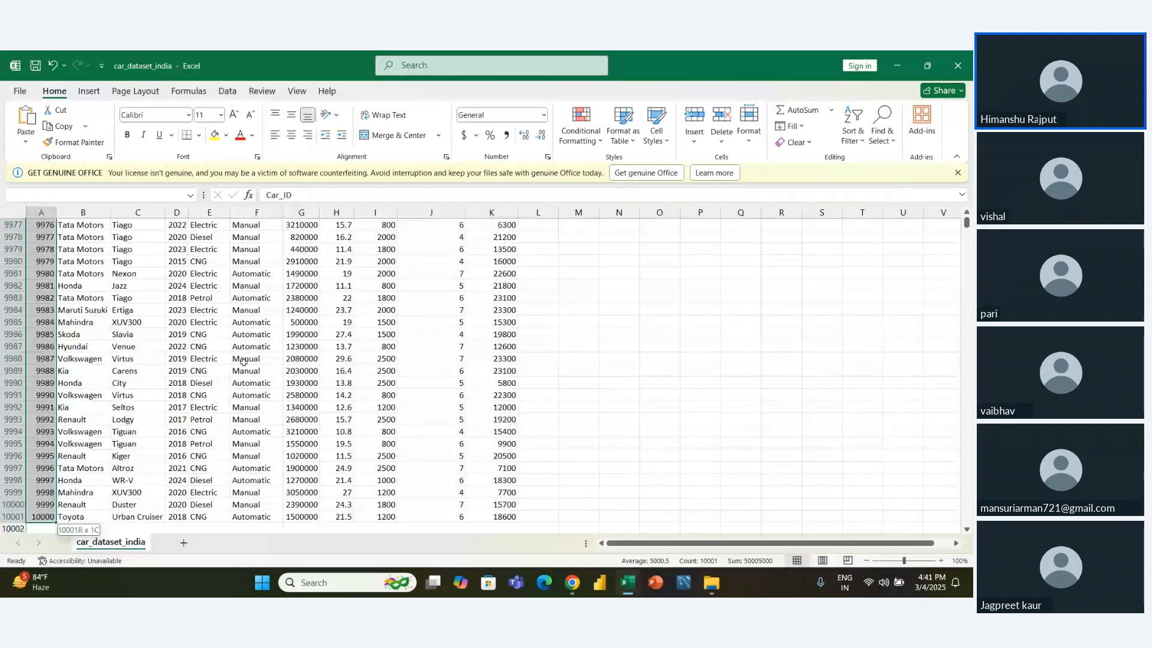
key("ctrl+shift+Right")
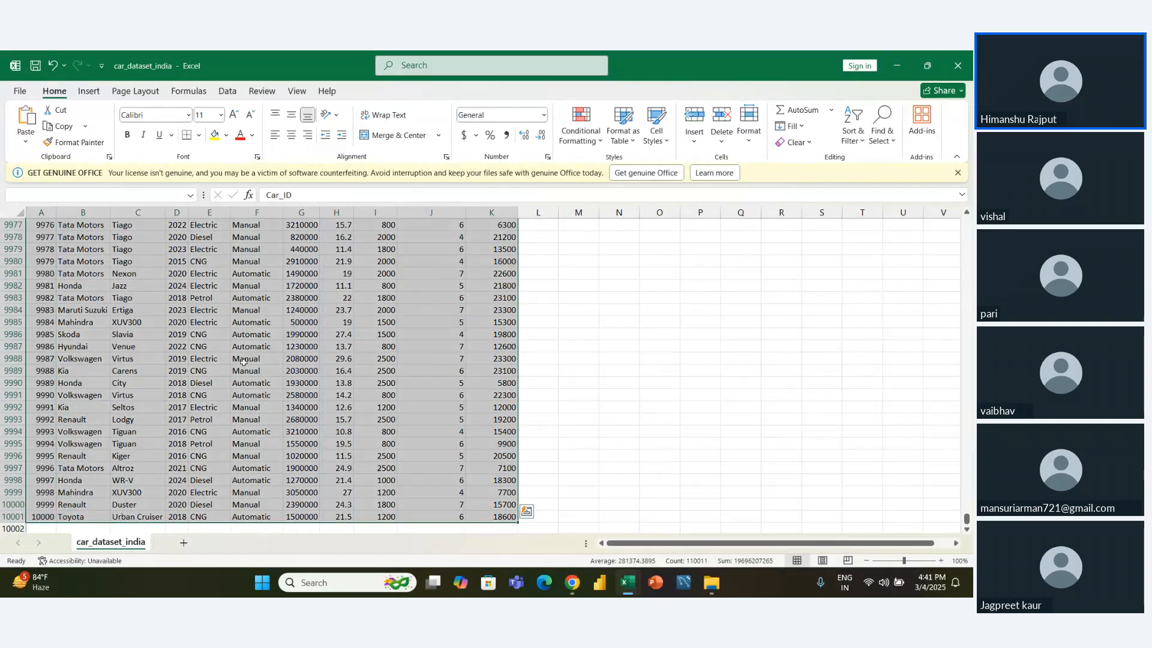
key("ctrl+Home")
key("Right")
key("Down")
key("Down")
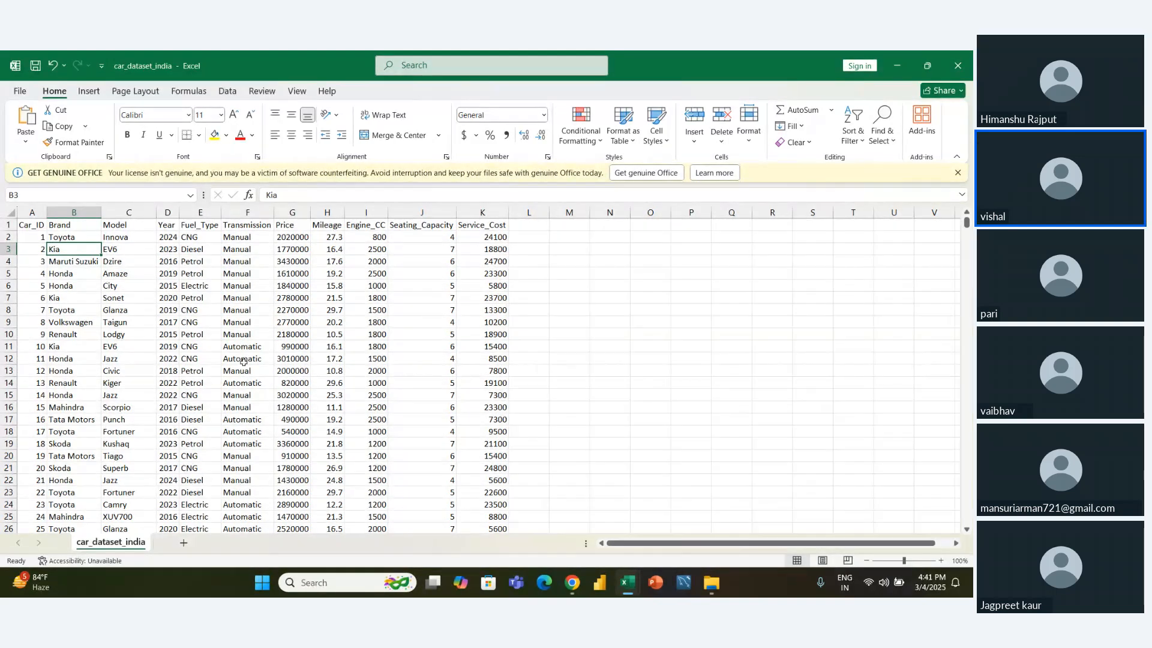
key("Down")
key("Right")
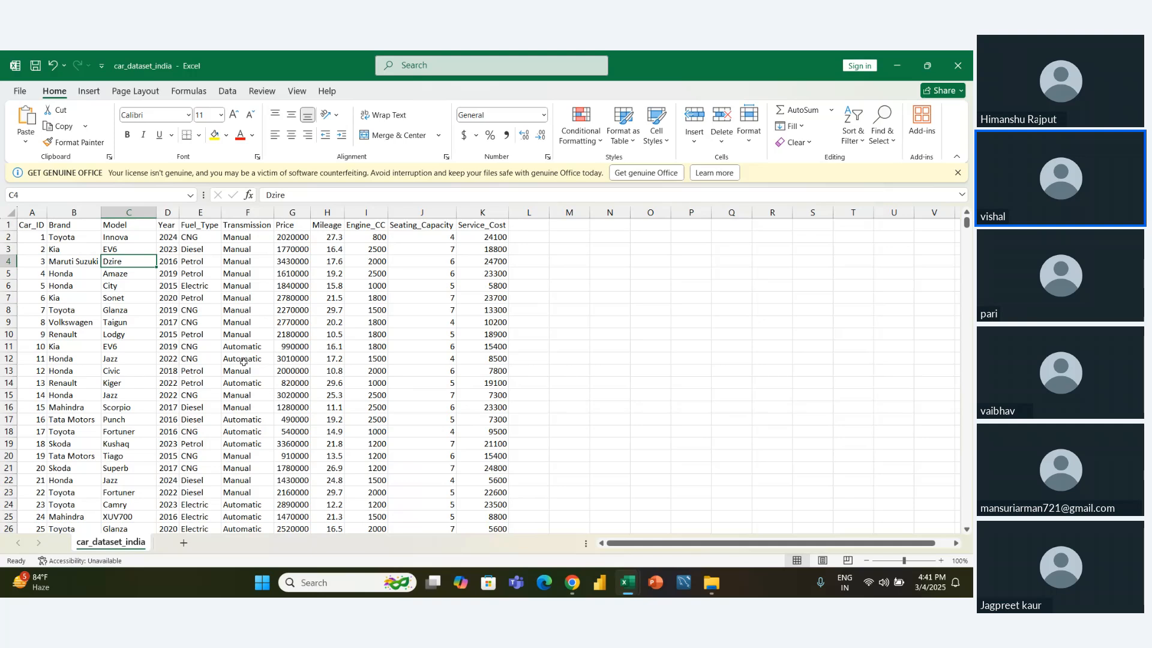
key("Left")
key("Right")
- Select the whole dataset again and reapply AutoFit Column Width to it
key("ctrl+a")
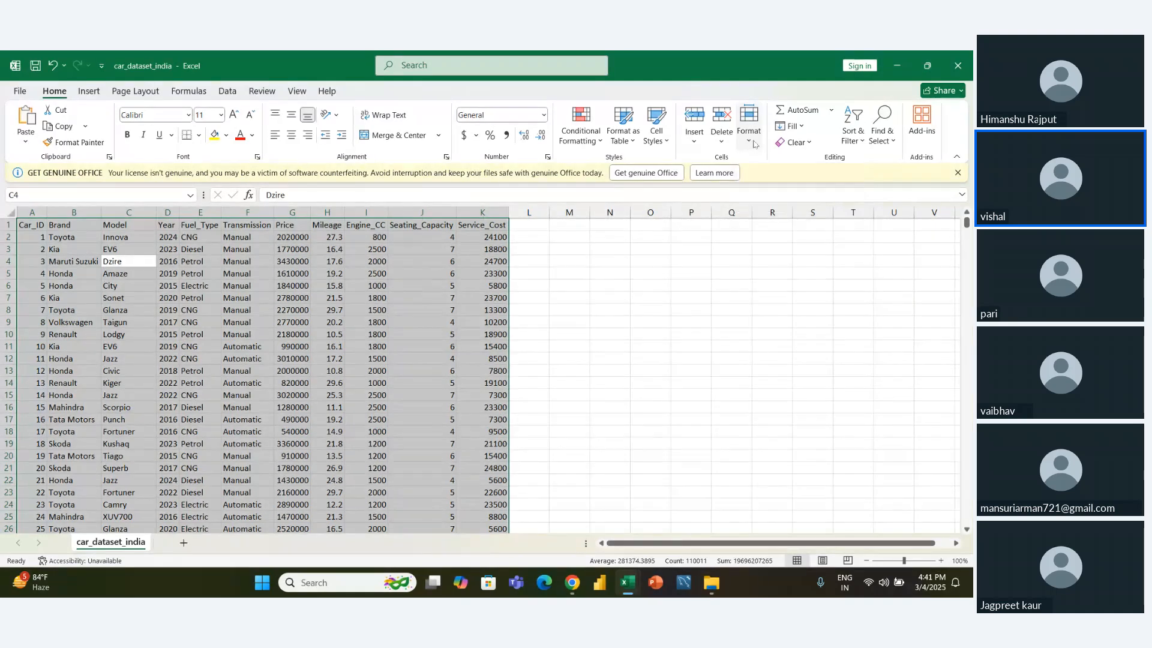
key("ctrl+q")
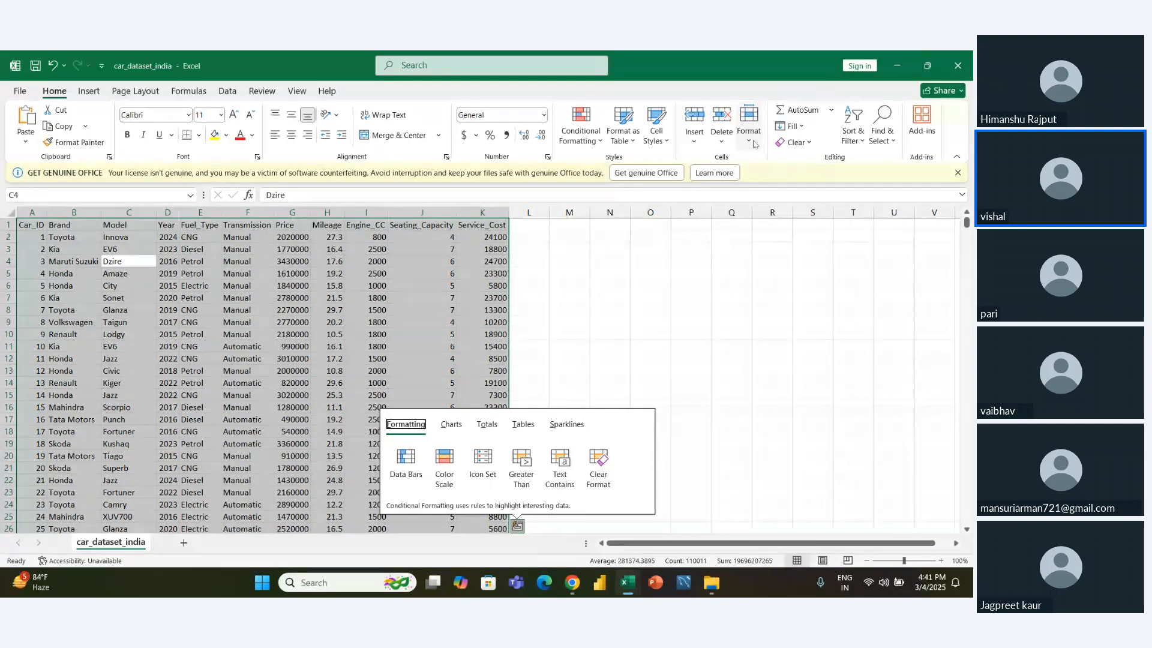
left_click(750, 142)
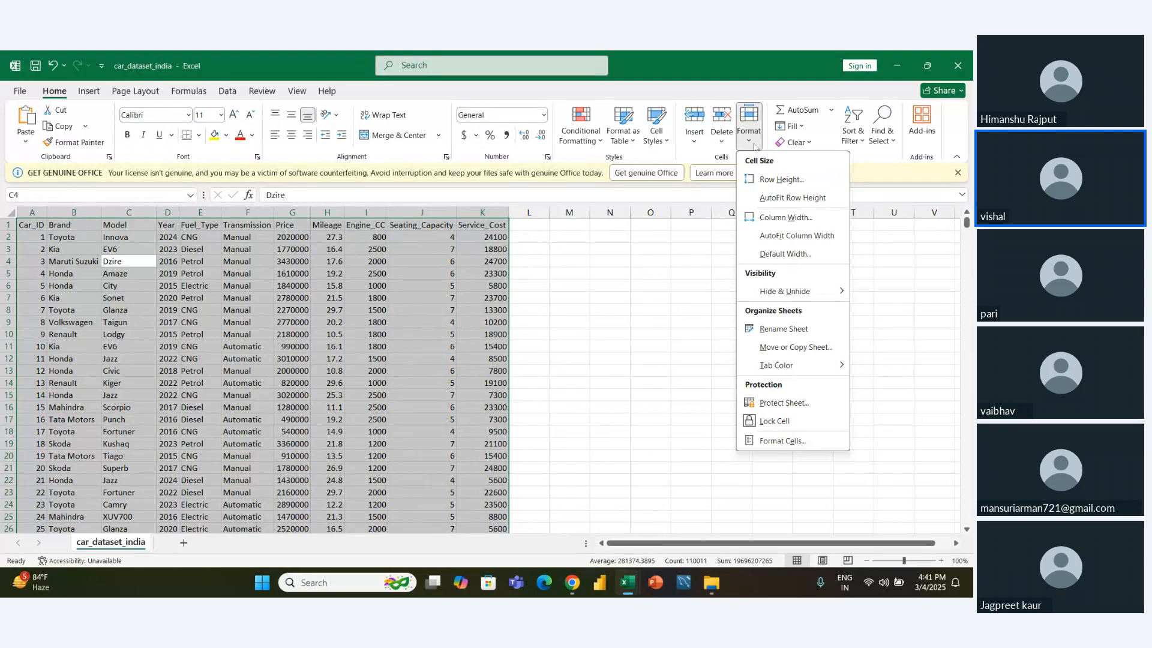
left_click(774, 238)
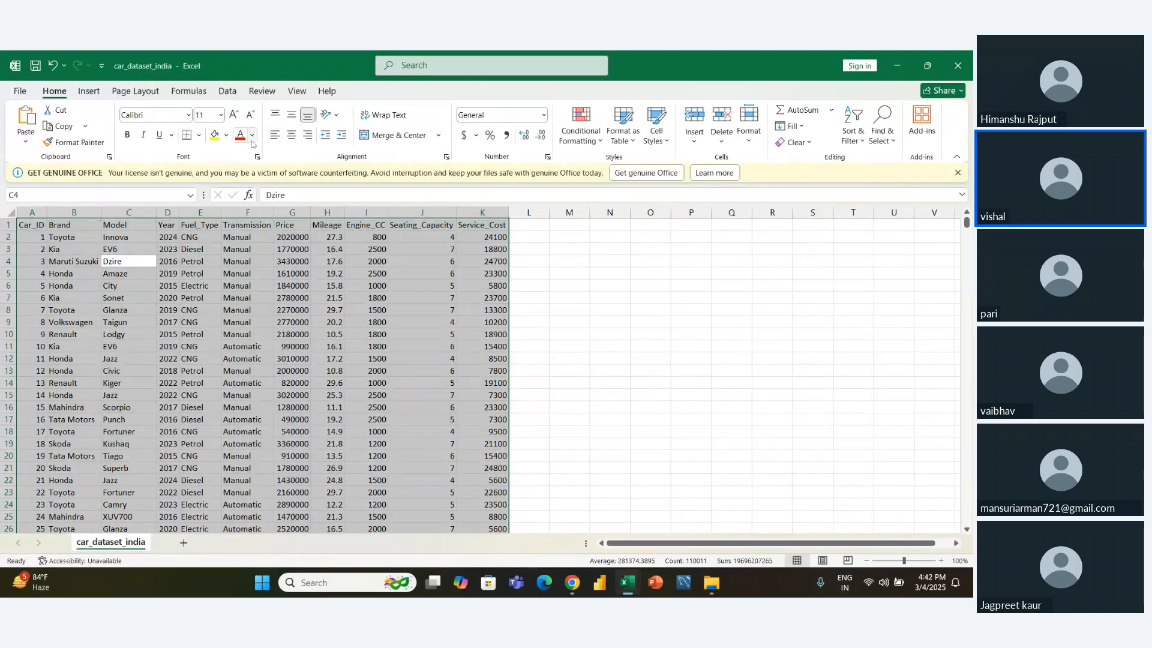
- Apply All Borders to every cell of the selected dataset
left_click(199, 135)
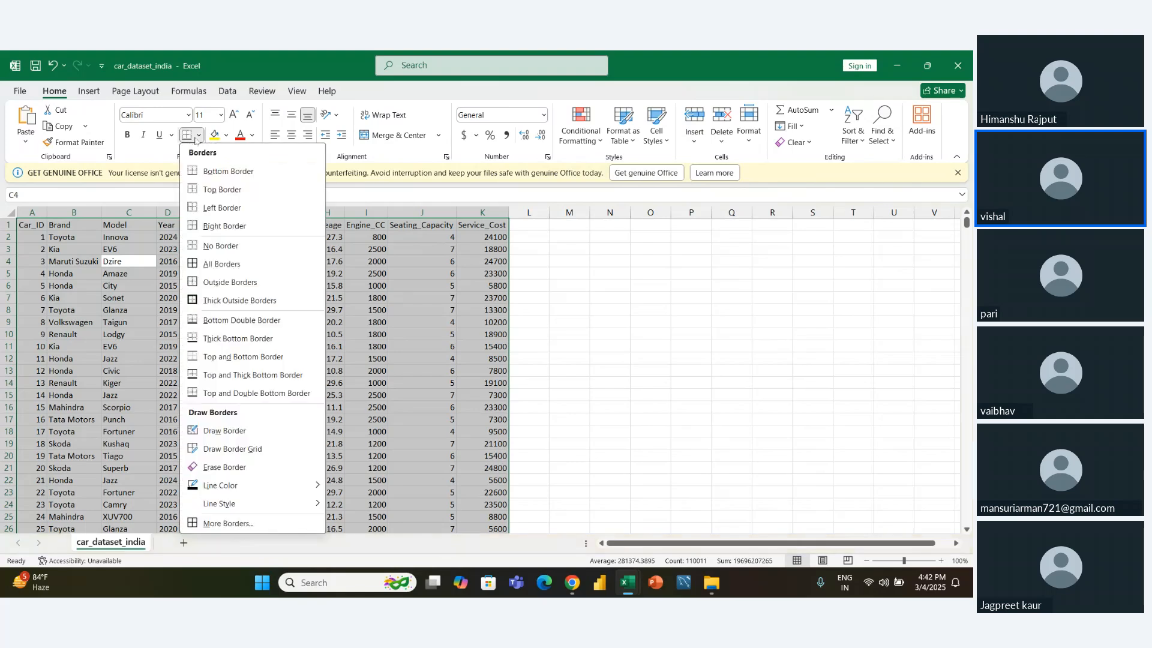
left_click(205, 264)
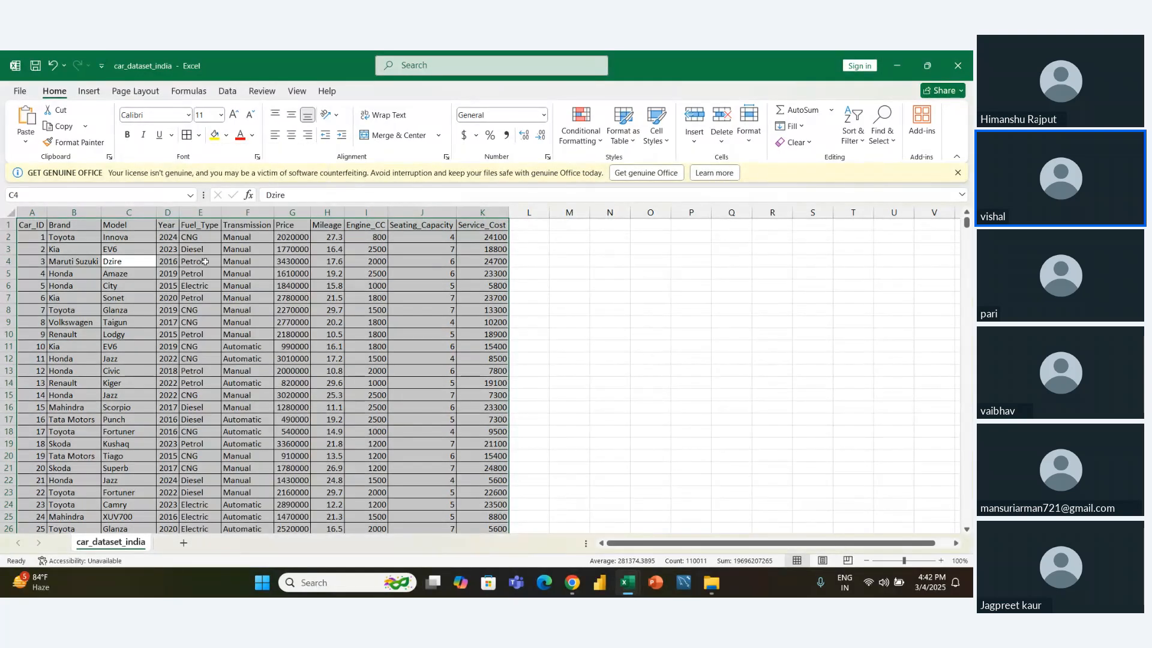
left_click(204, 261)
- Make the header row from Car_ID to Service_Cost bold and fill it with light gold
key("Left")
key("Up")
key("Left")
key("Up")
key("Left")
key("Up")
key("Left")
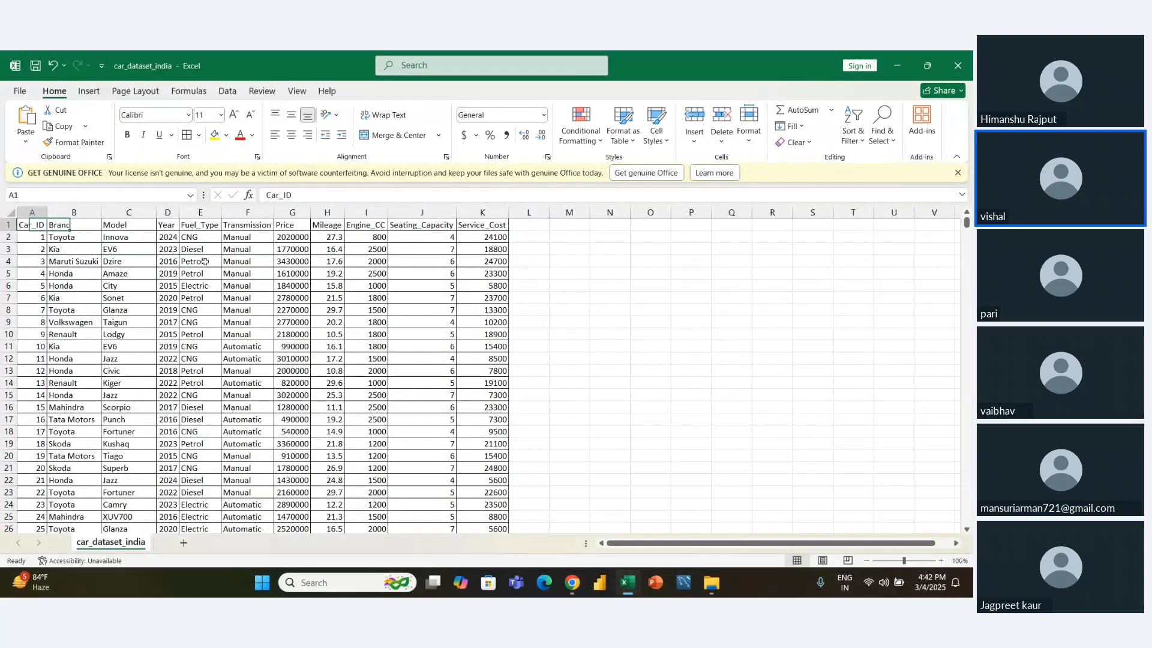
key("shift+Right")
key("shift+Right")
key("shift+Right")
key("shift+Right")
key("shift+Right")
key("shift+Right")
key("shift+Right")
key("shift+Right")
key("shift+Right")
key("shift+Right")
key("shift+Right")
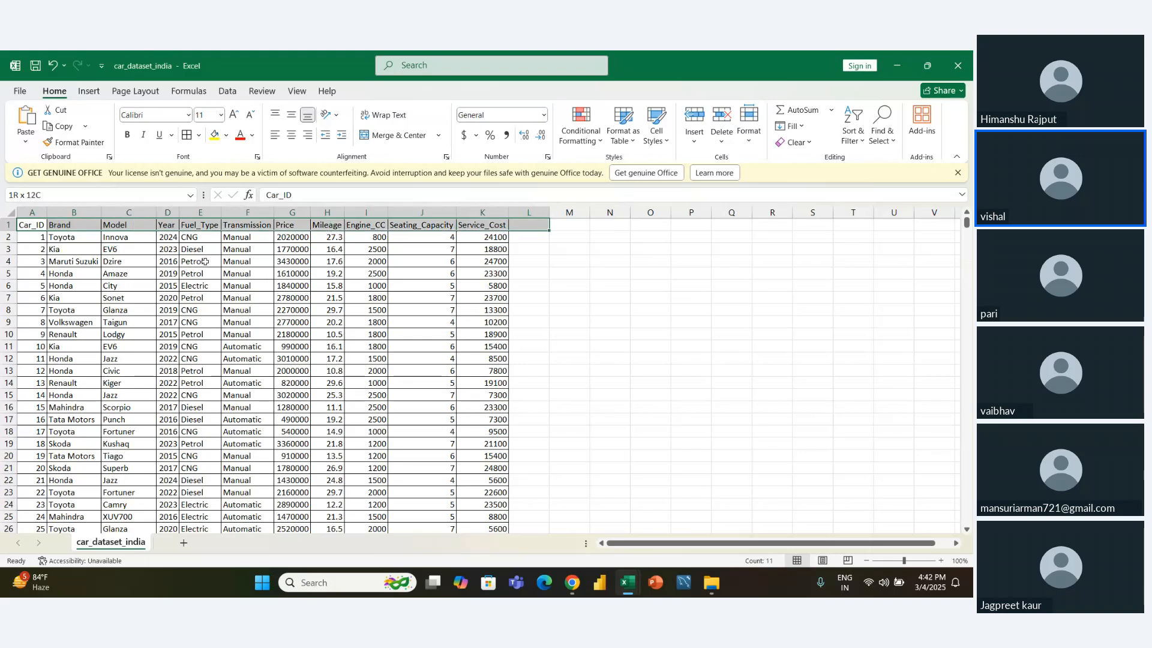
key("shift+Left")
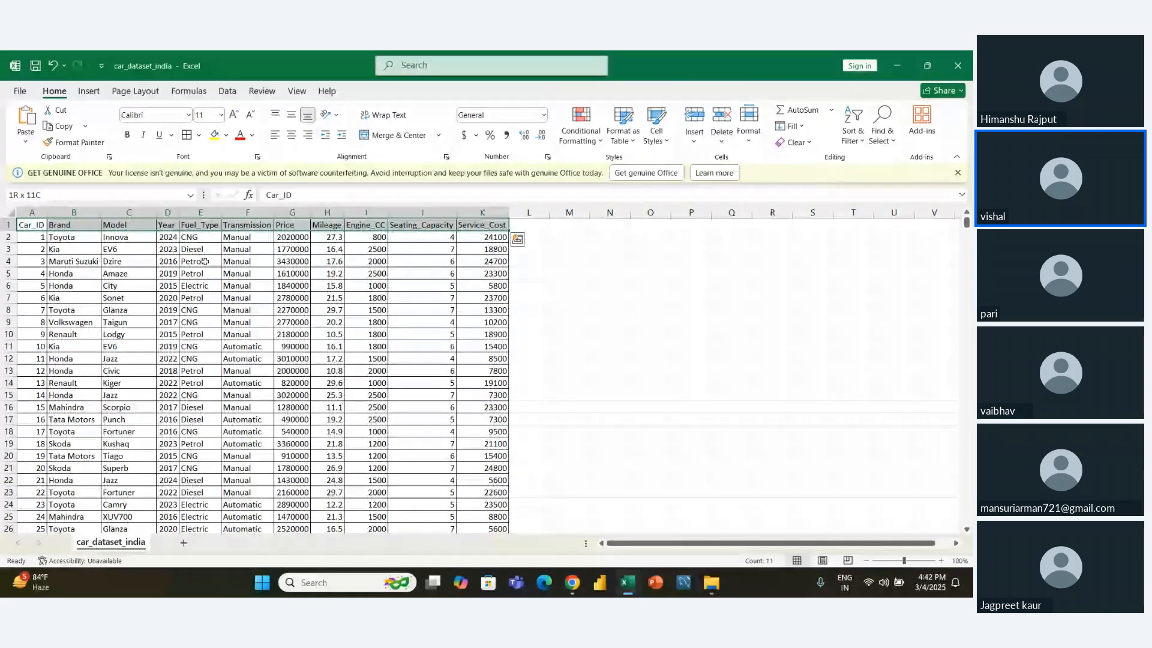
key("ctrl+b")
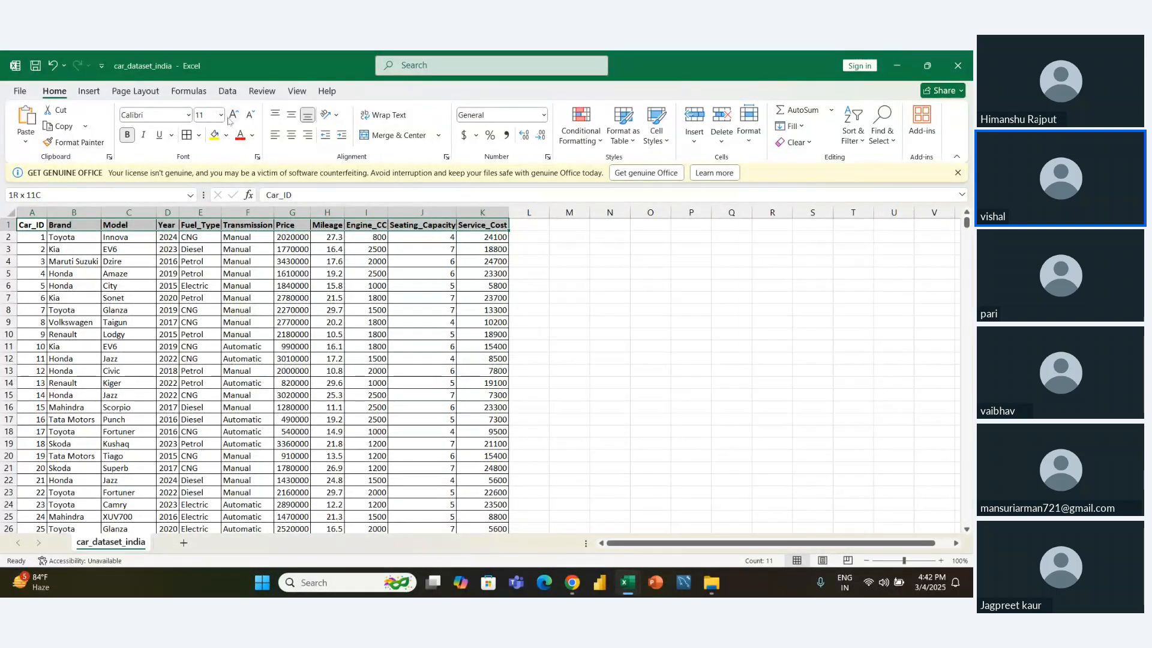
left_click(227, 135)
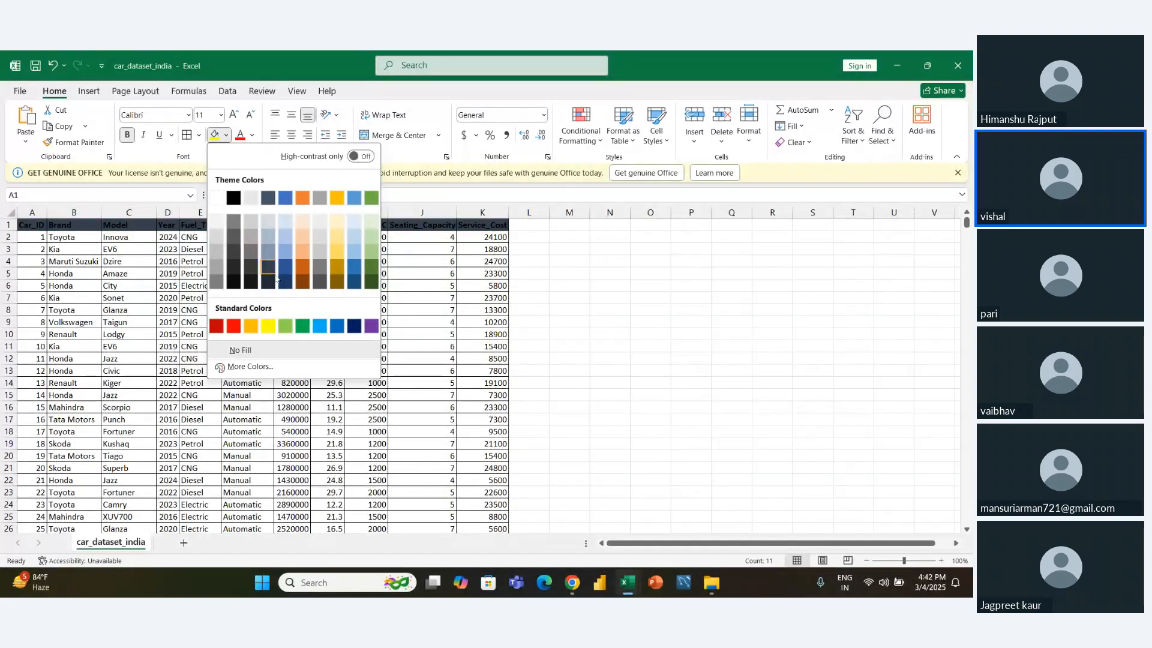
left_click(338, 243)
left_click(556, 251)
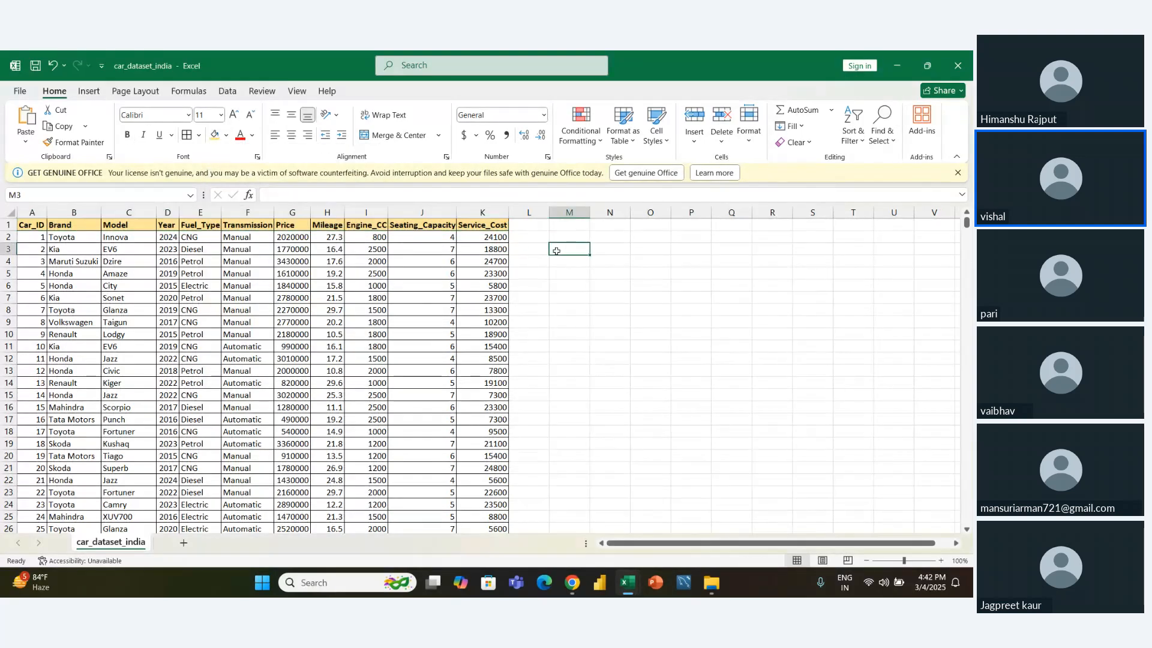
- Center the headings of the header row from Service_Cost back to Car_ID horizontally
key("ctrl+Up")
key("ctrl+Left")
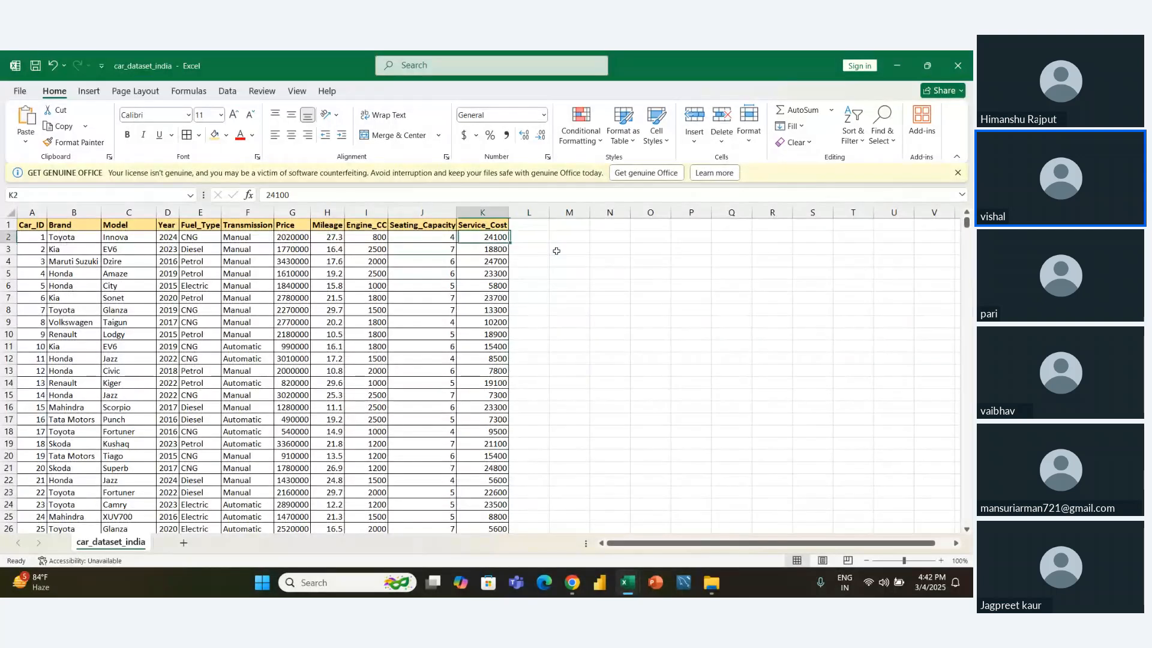
key("shift+Left")
key("ctrl+shift+Left")
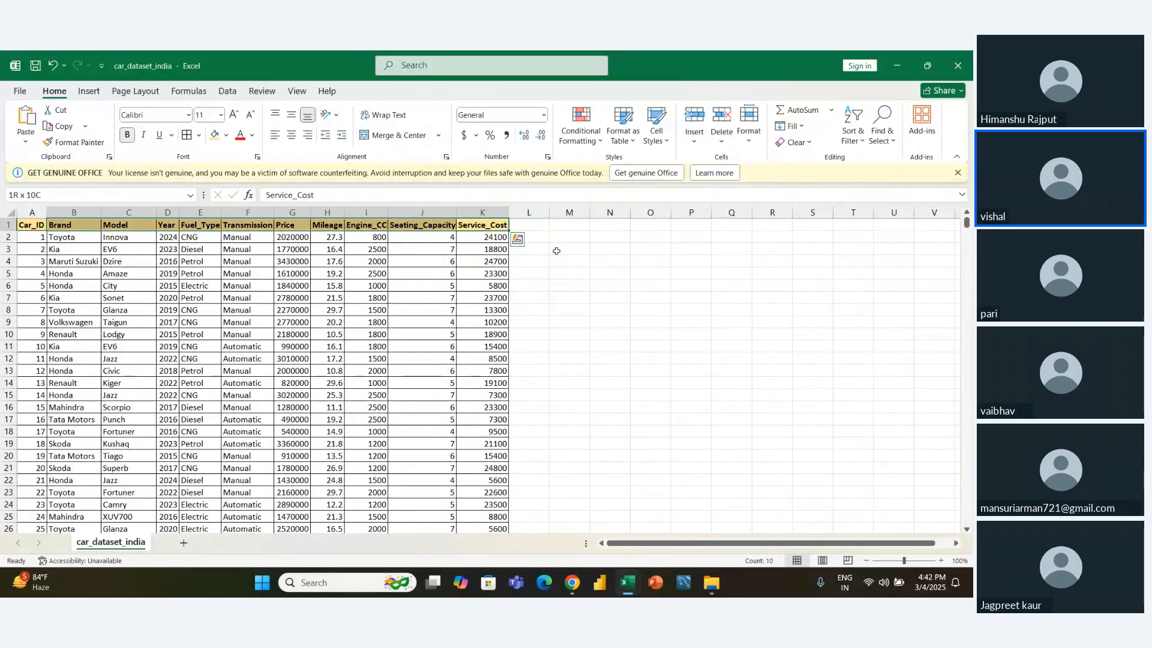
left_click(292, 135)
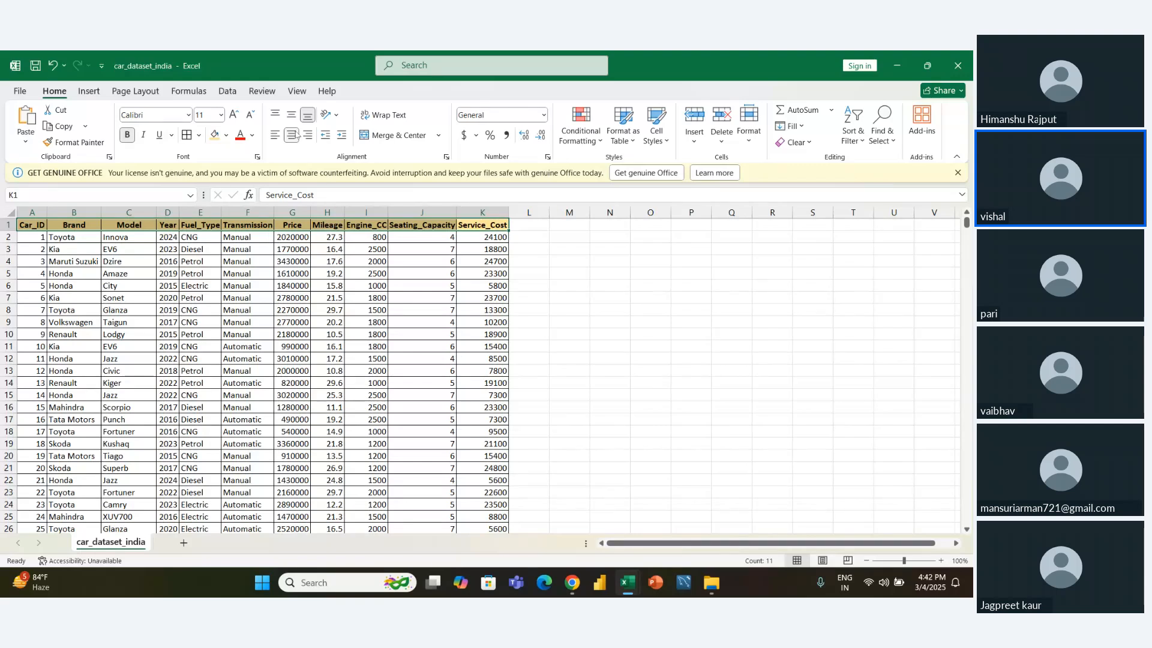
- Try centering all Brand and Model values below the headings, then undo the alignment
left_click(174, 276)
key("Up")
key("Left")
key("Left")
key("Up")
key("Up")
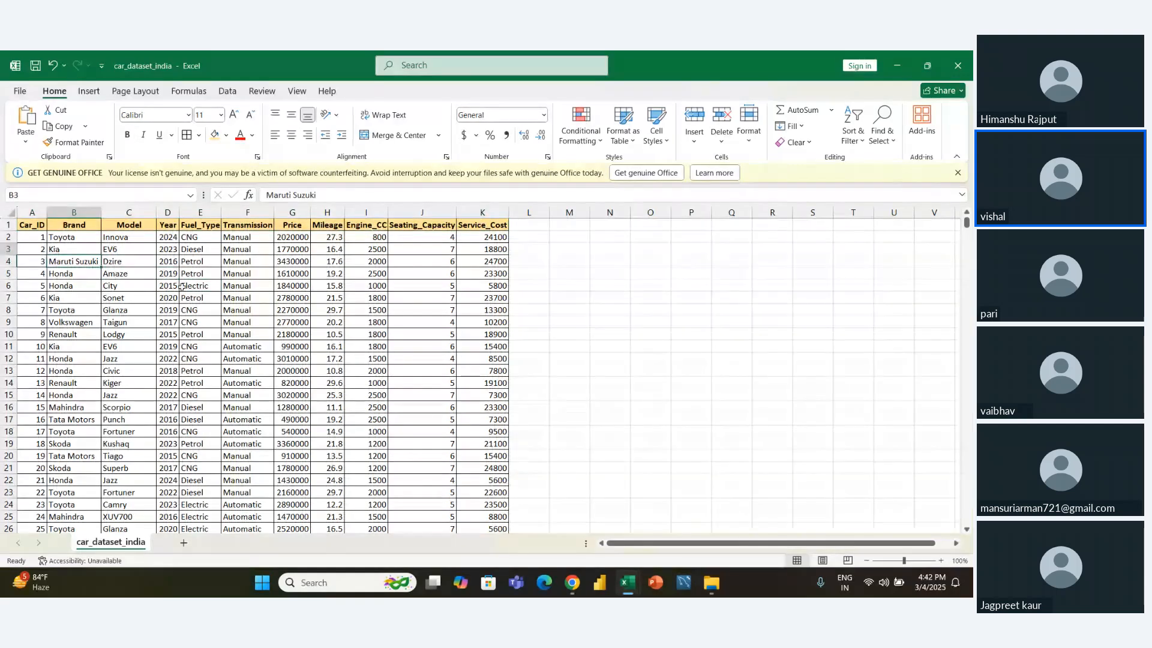
key("ctrl+shift+Down")
key("ctrl+shift+Right")
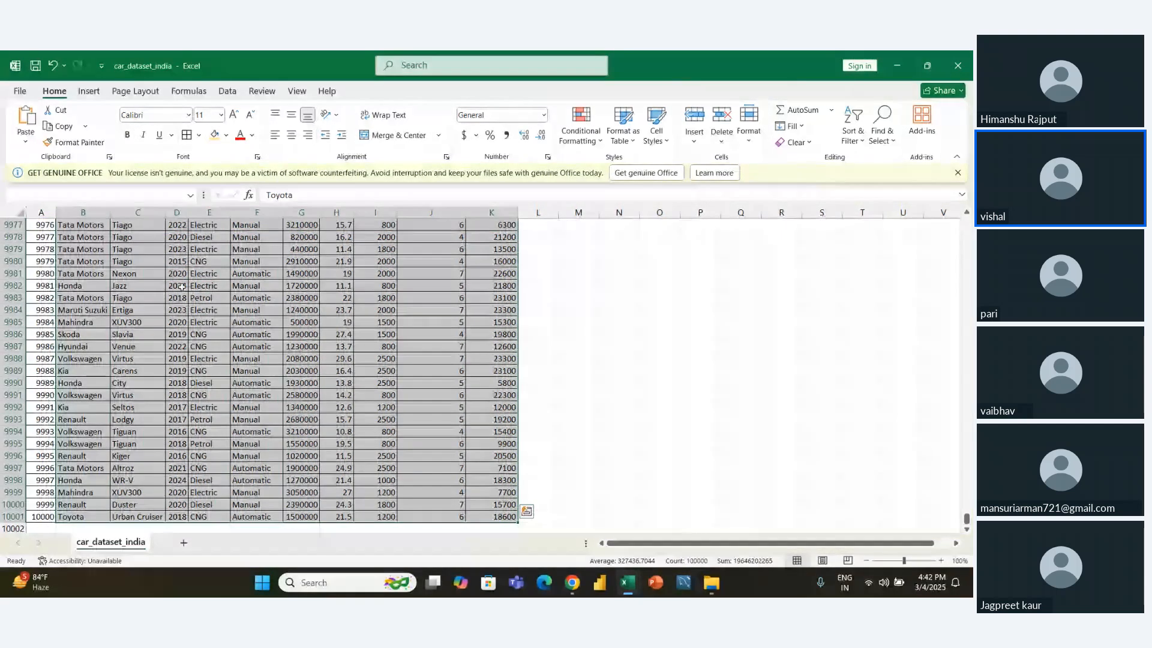
key("ctrl+shift+Left")
key("shift+Right")
key("shift+Right")
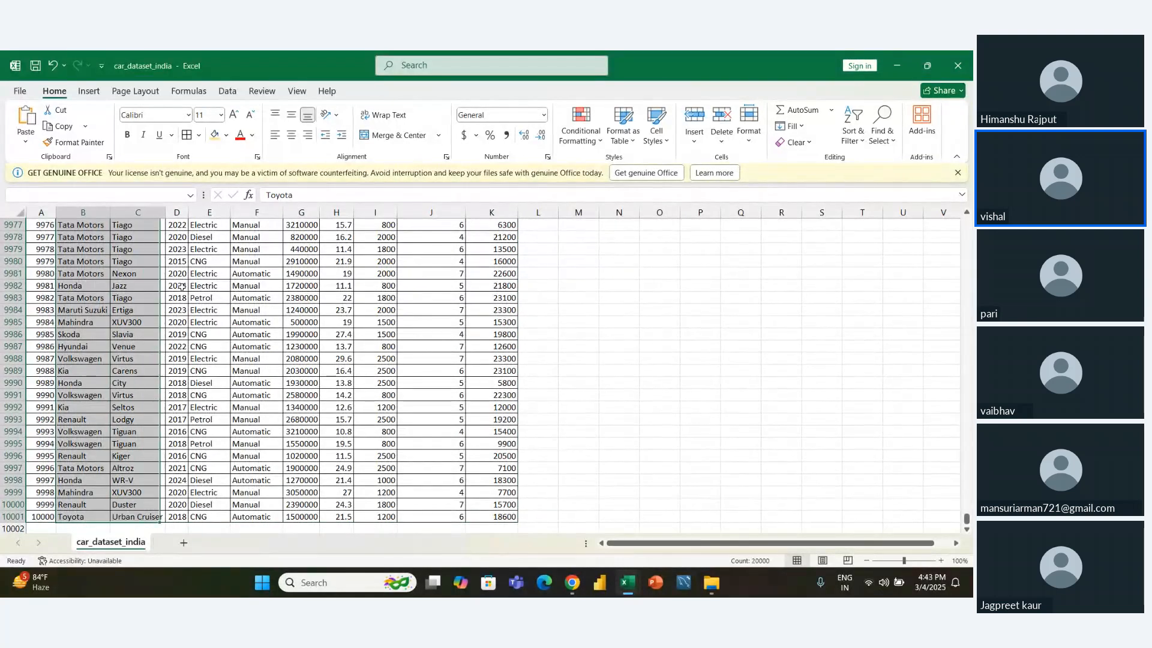
left_click(291, 135)
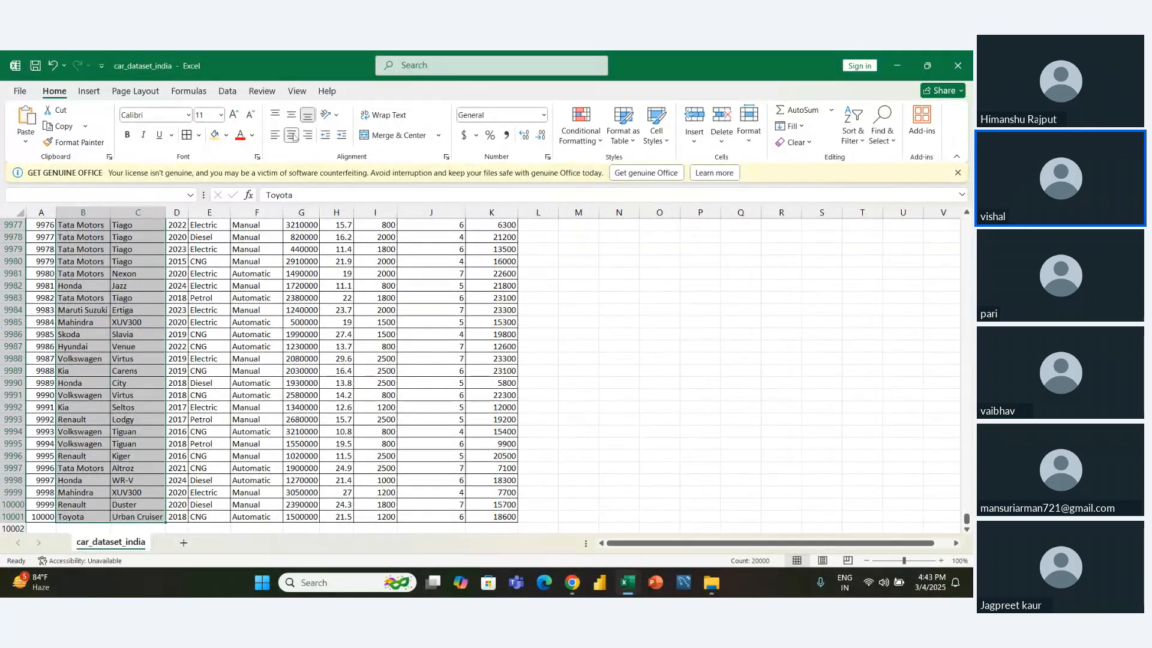
left_click(184, 239)
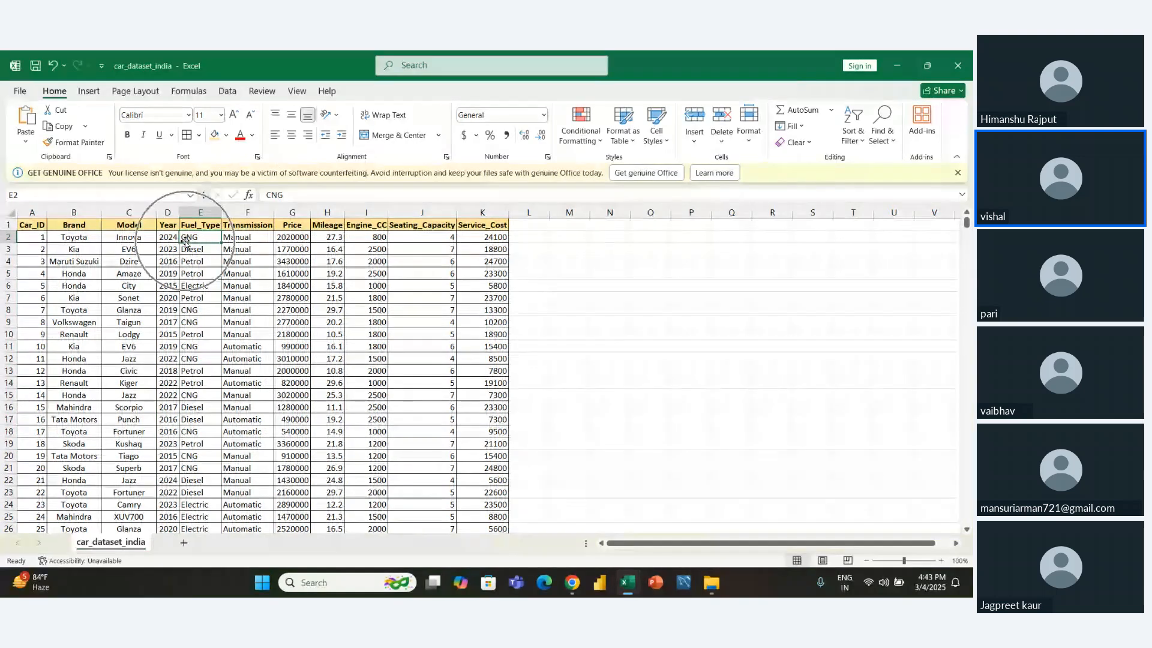
key("ctrl+z")
key("Right")
key("Right")
key("Right")
key("Right")
key("Right")
key("Right")
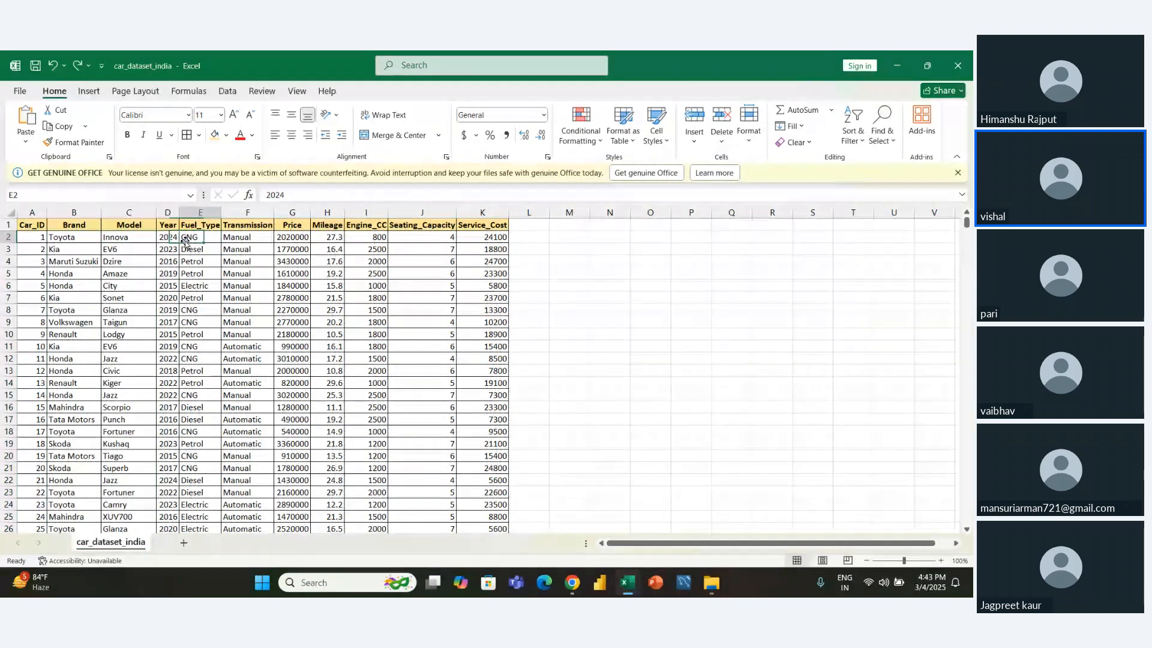
key("Right")
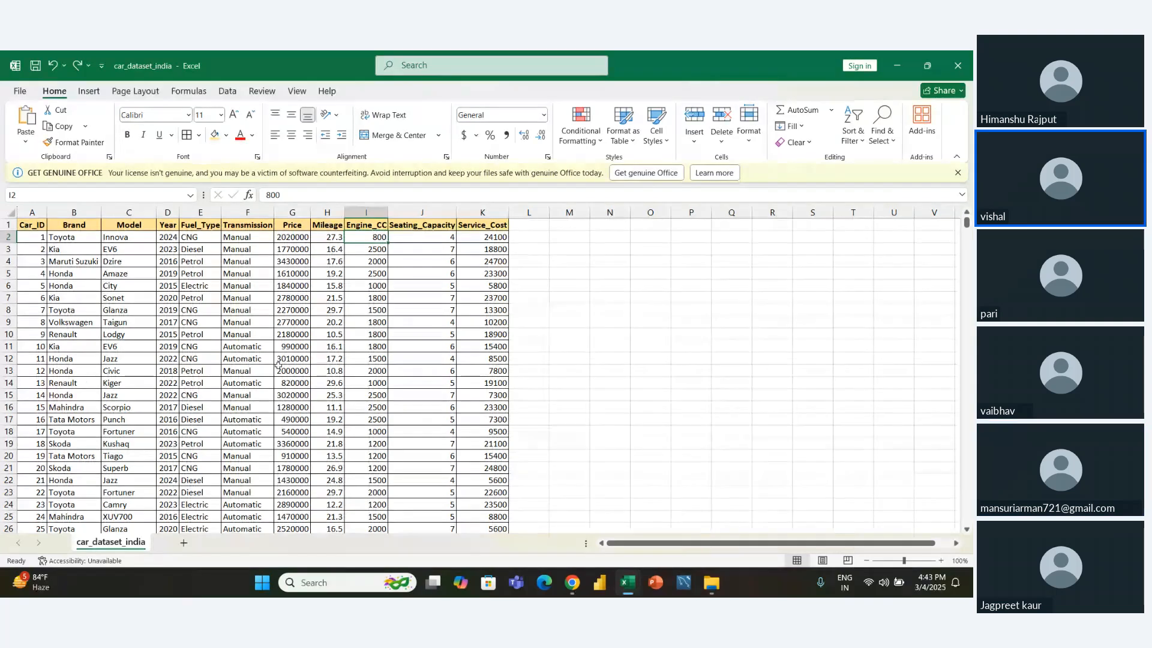
- Enter the label "Highest SERVICE Cost" in cell N5, beside the dataset
left_click(569, 271)
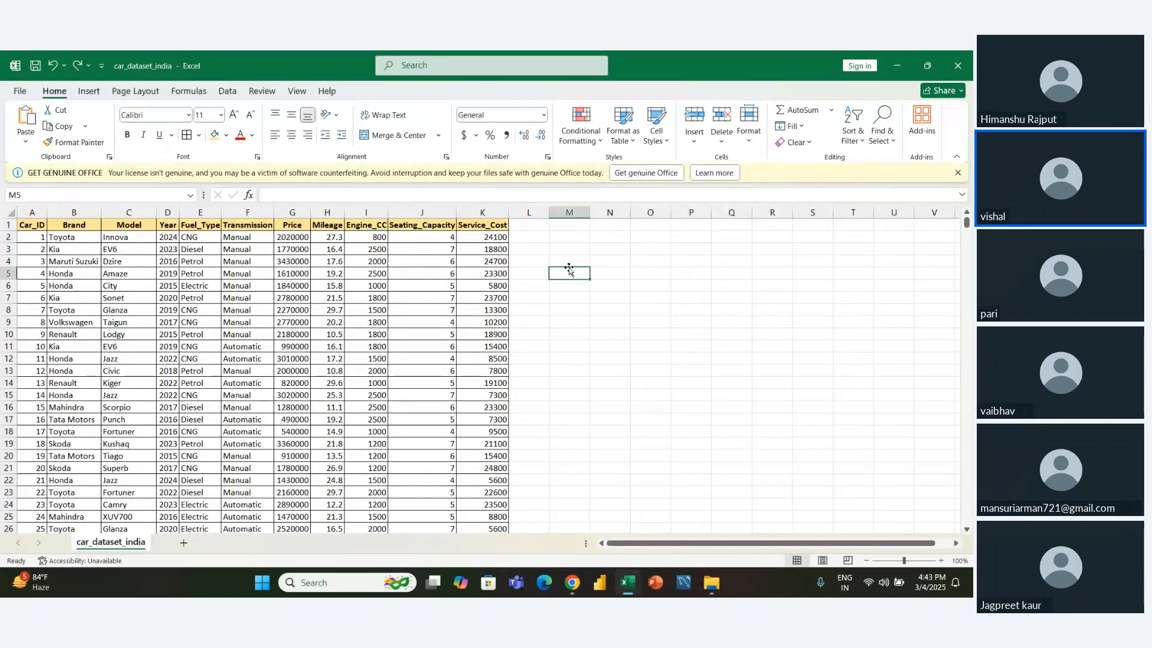
key("Right")
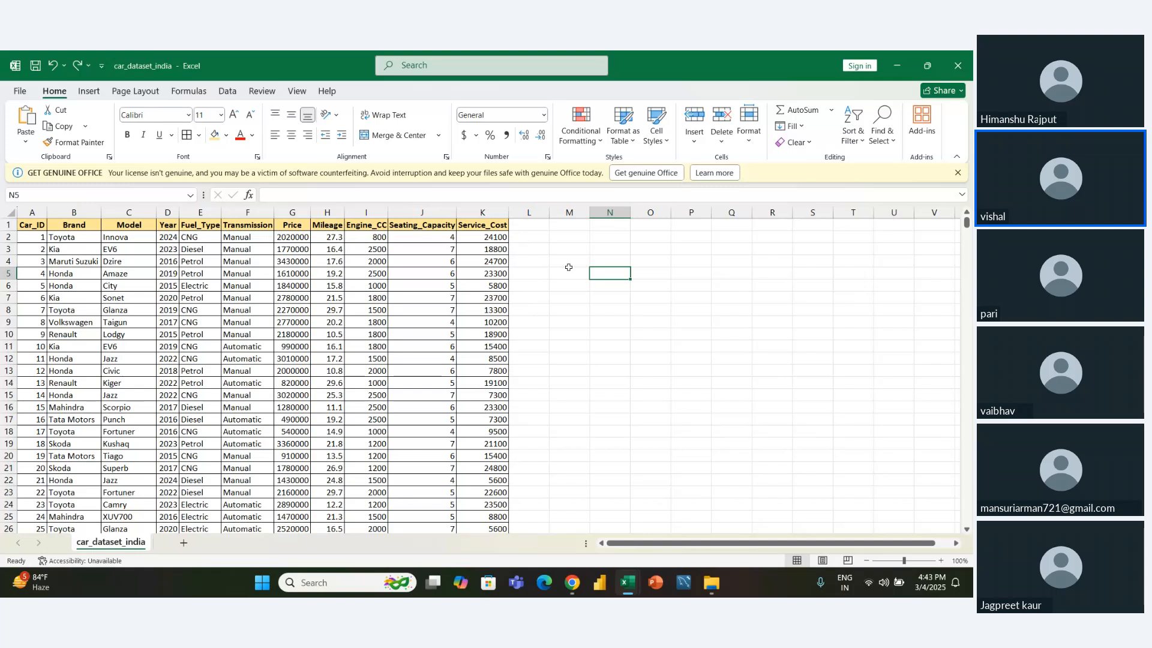
type("High")
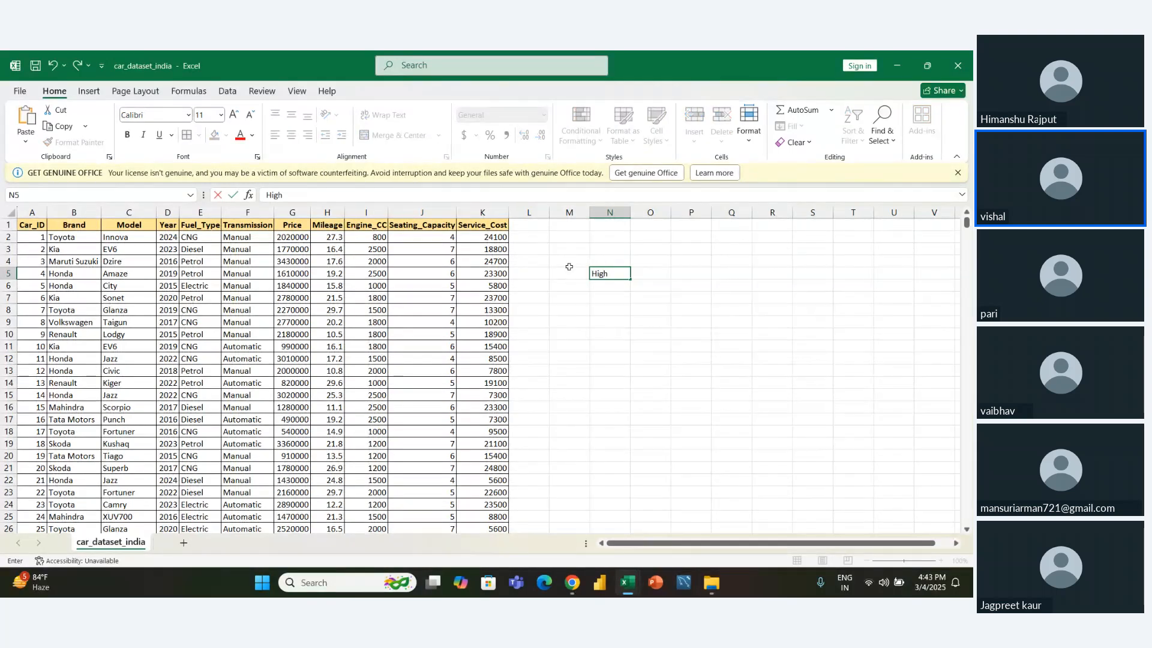
type("est SERVICE Cost")
left_click(569, 270)
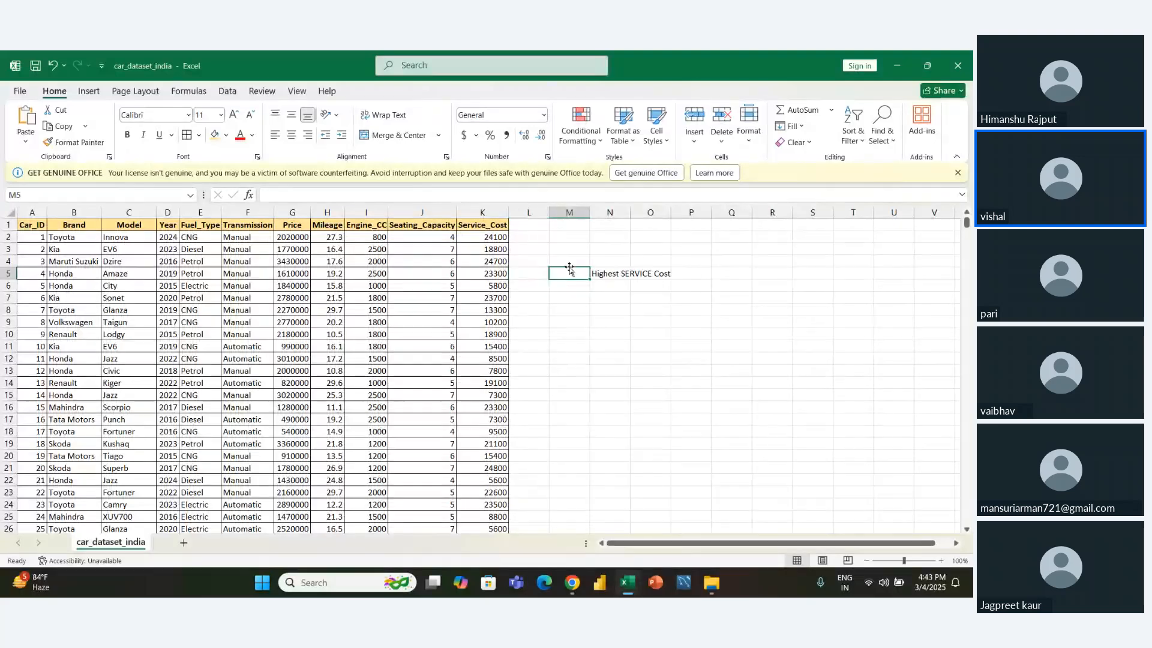
key("Right")
key("Down")
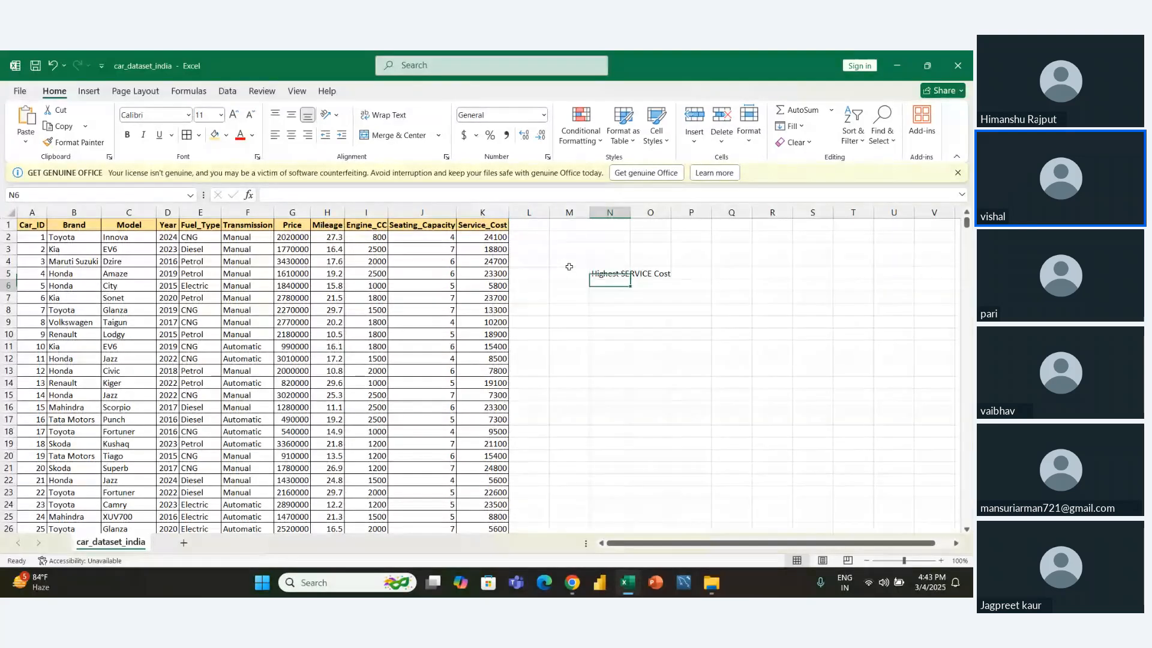
key("Up")
key("F2")
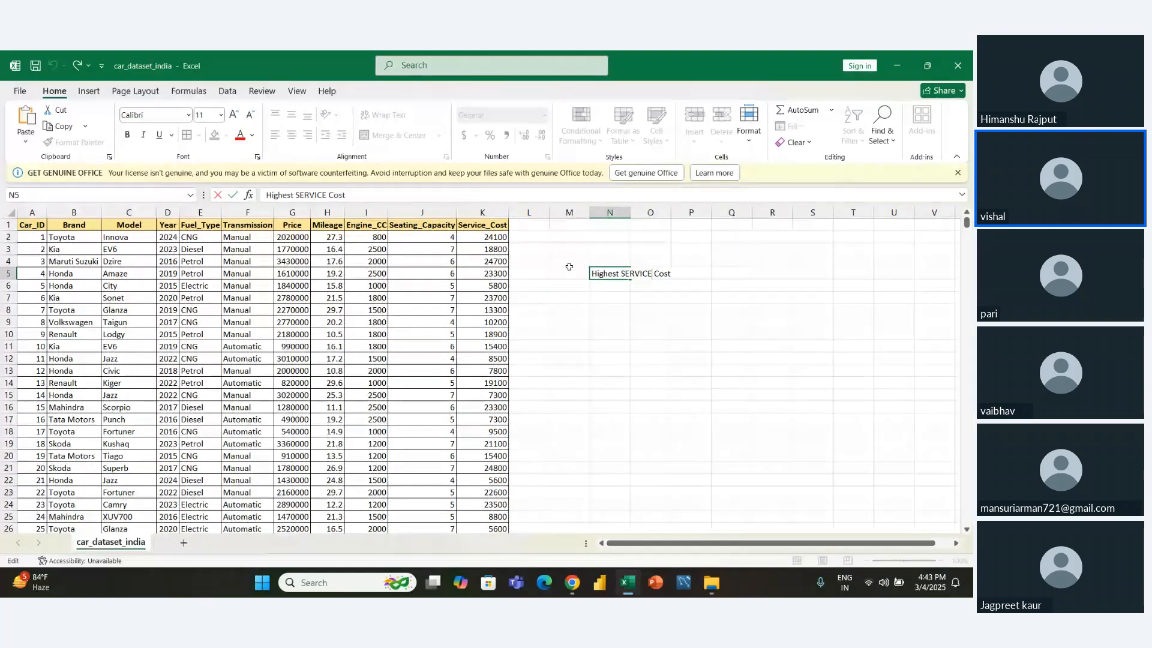
key("shift+Left")
key("shift+Left")
key("shift+Left")
key("shift+Left")
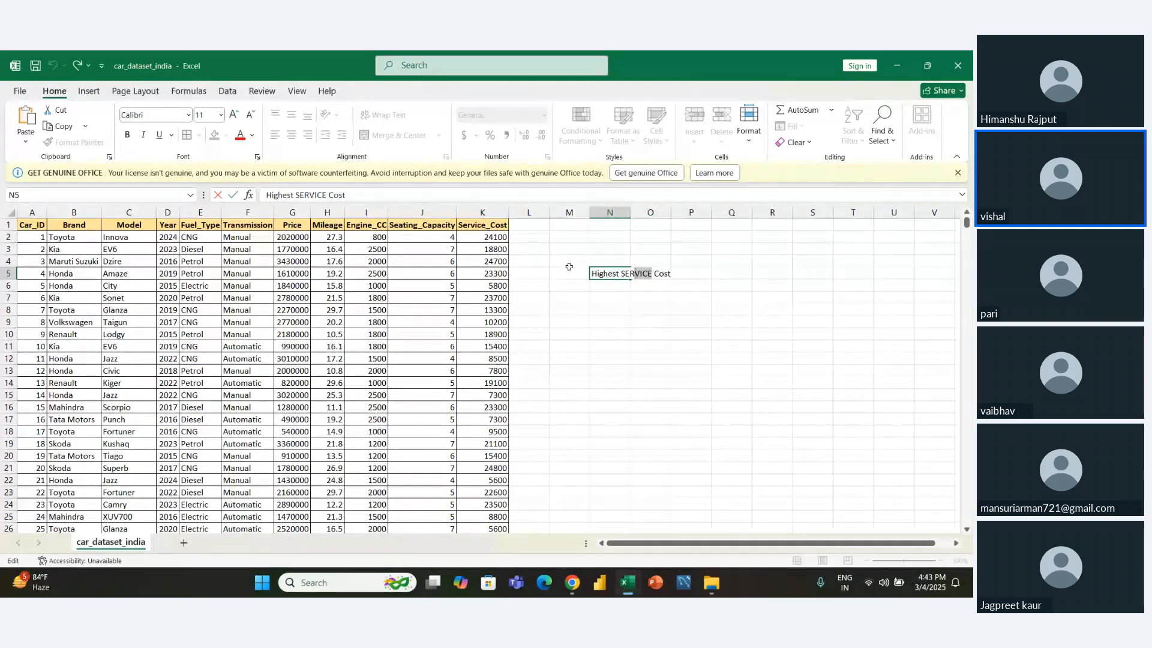
key("ctrl+1")
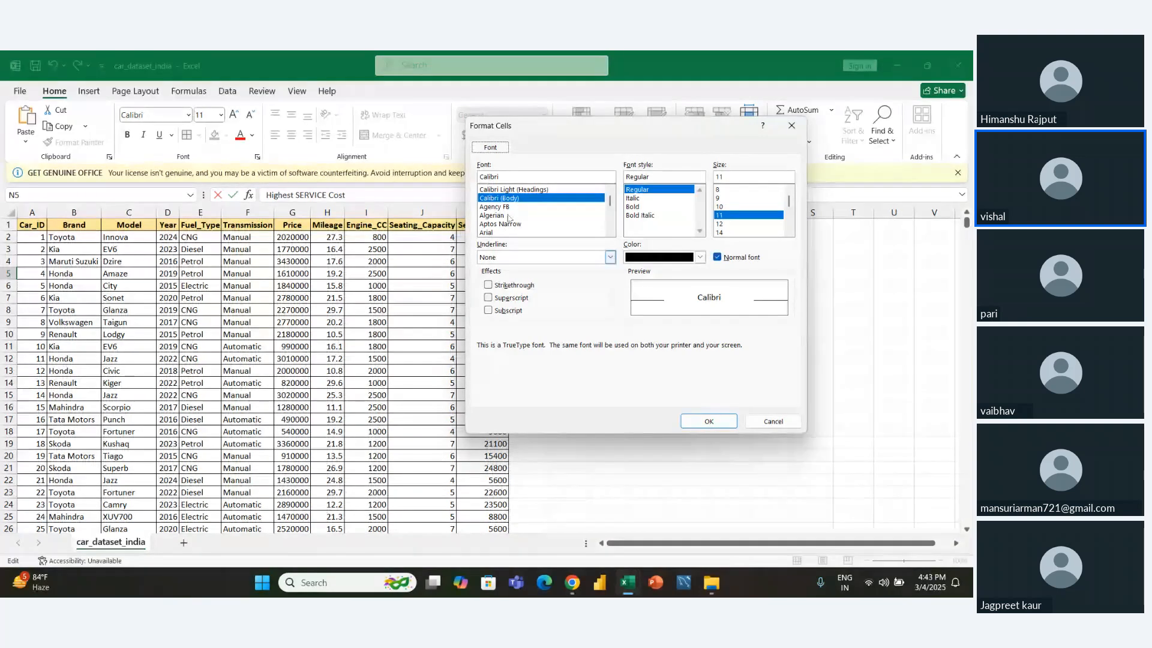
left_click(761, 423)
- Enter the label "Lowest SERVICE Caost" in cell N6, below the highest service cost label
left_click_drag(624, 300, 599, 286)
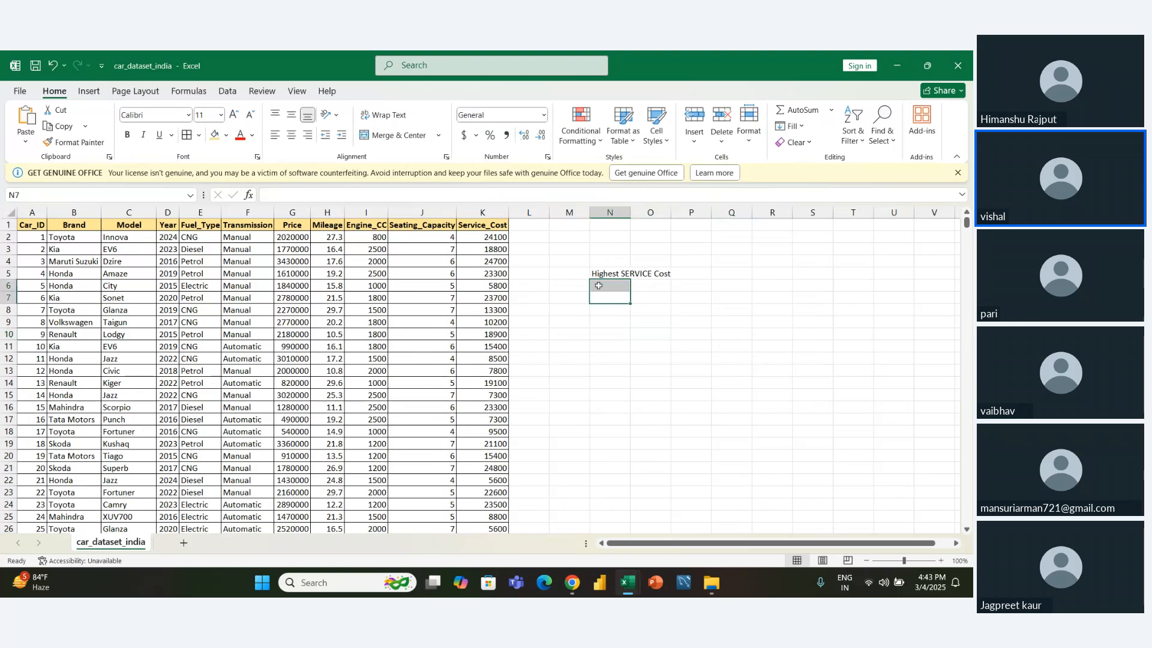
left_click(598, 286)
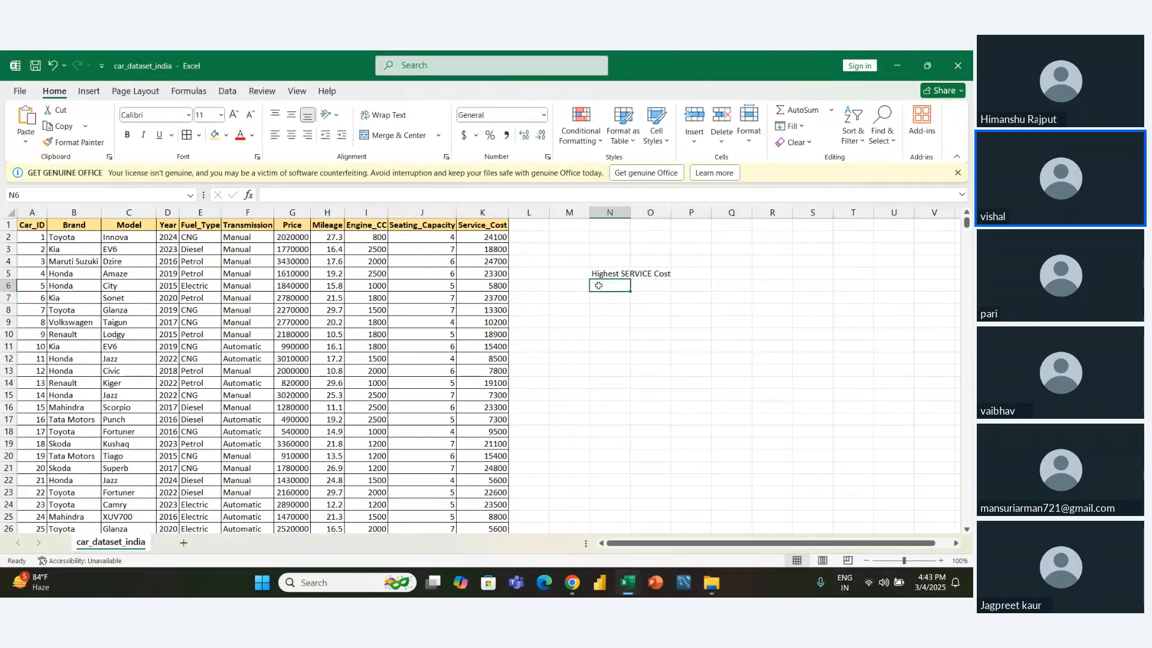
type("L")
key("shift+F7")
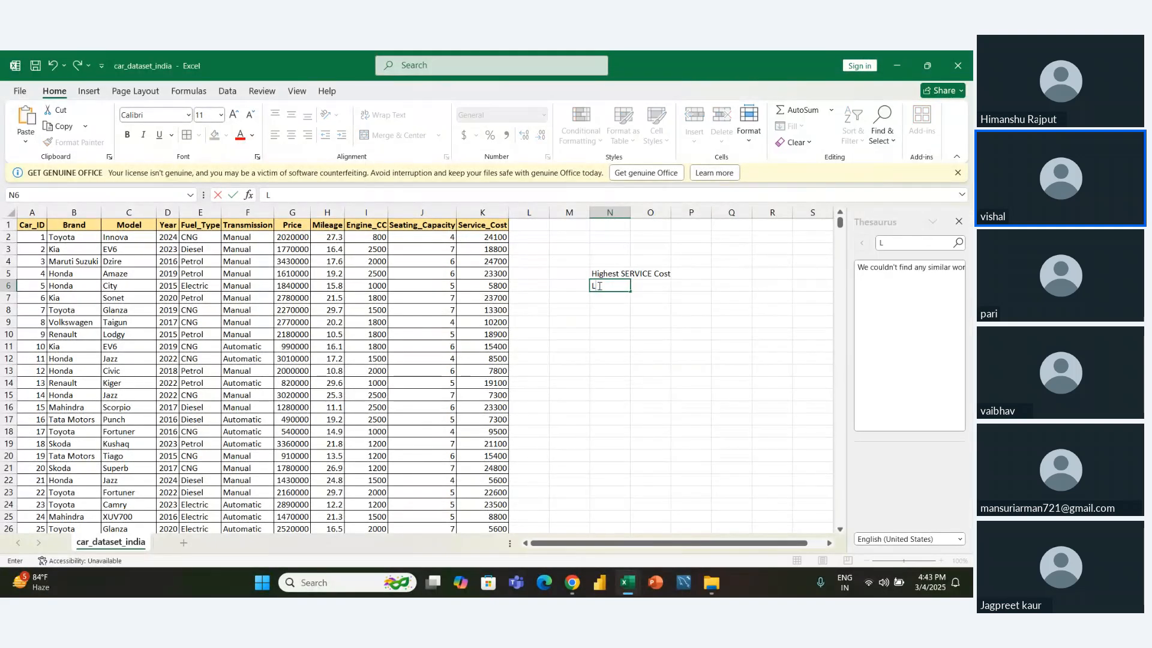
left_click(958, 221)
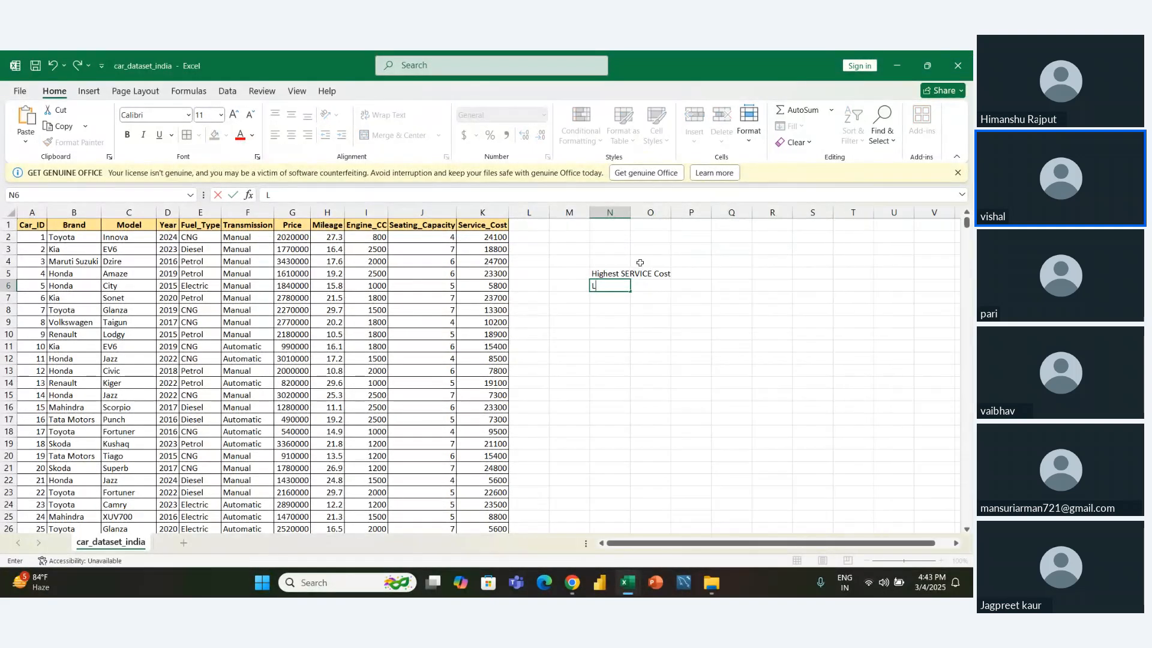
type("owest SERVICE c")
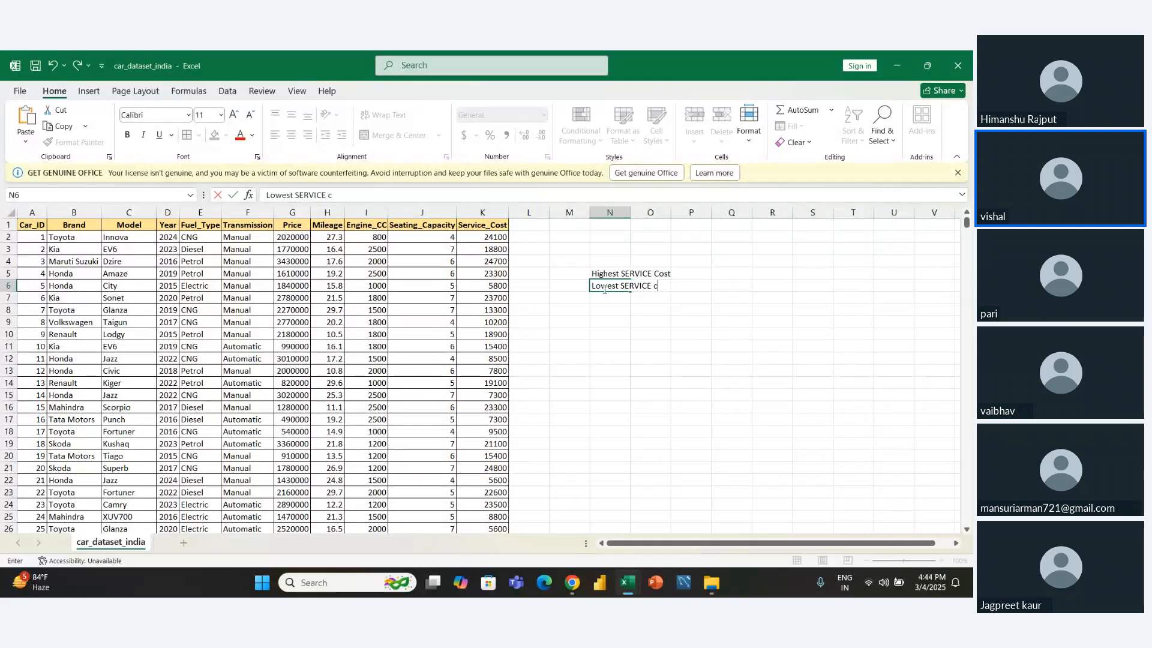
type("AOST")
key("Return")
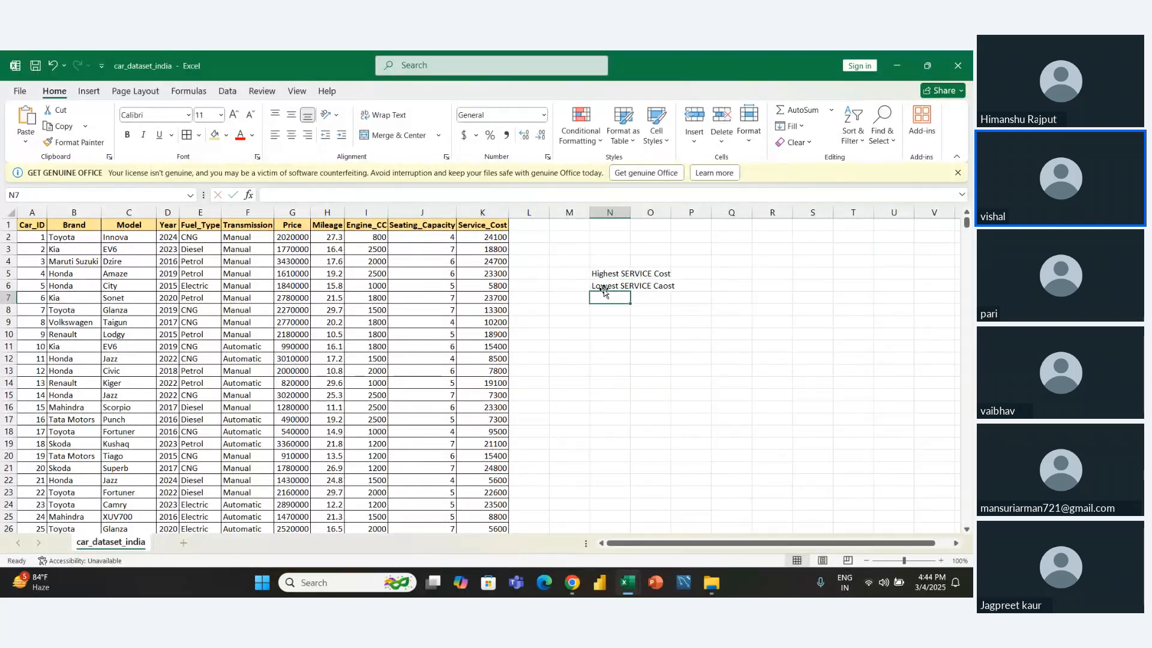
- Correct the spelling of the label in cell N6 to "Lowest SERVICE Cost"
left_click(604, 288)
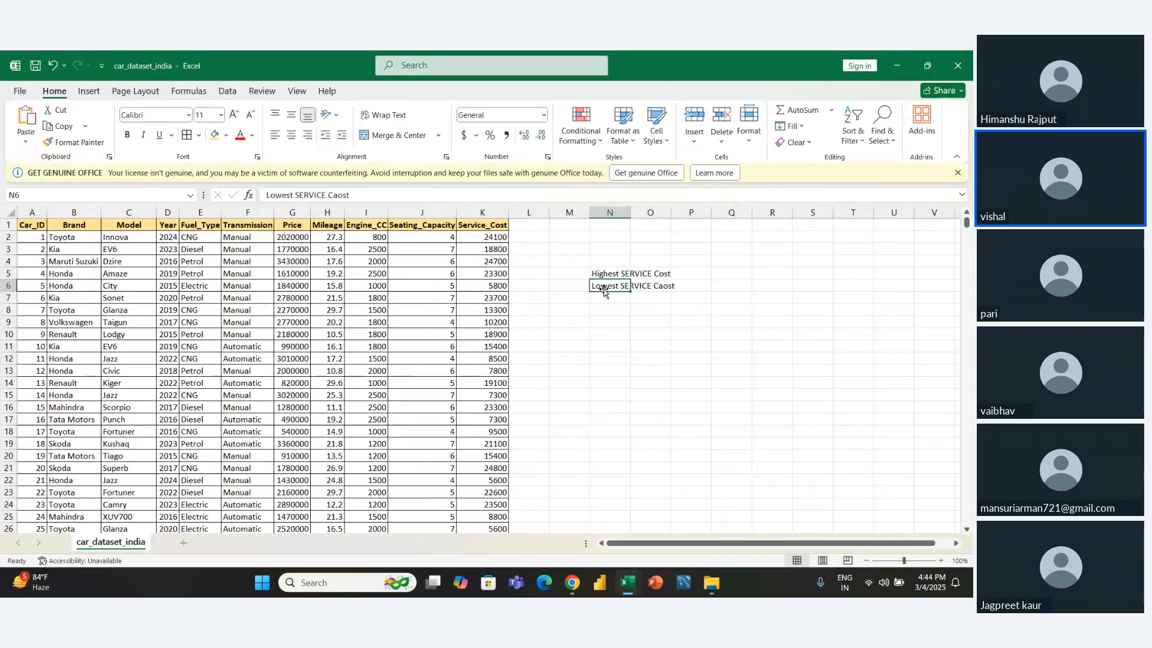
key("F2")
key("Left")
key("Left")
key("Left")
key("BackSpace")
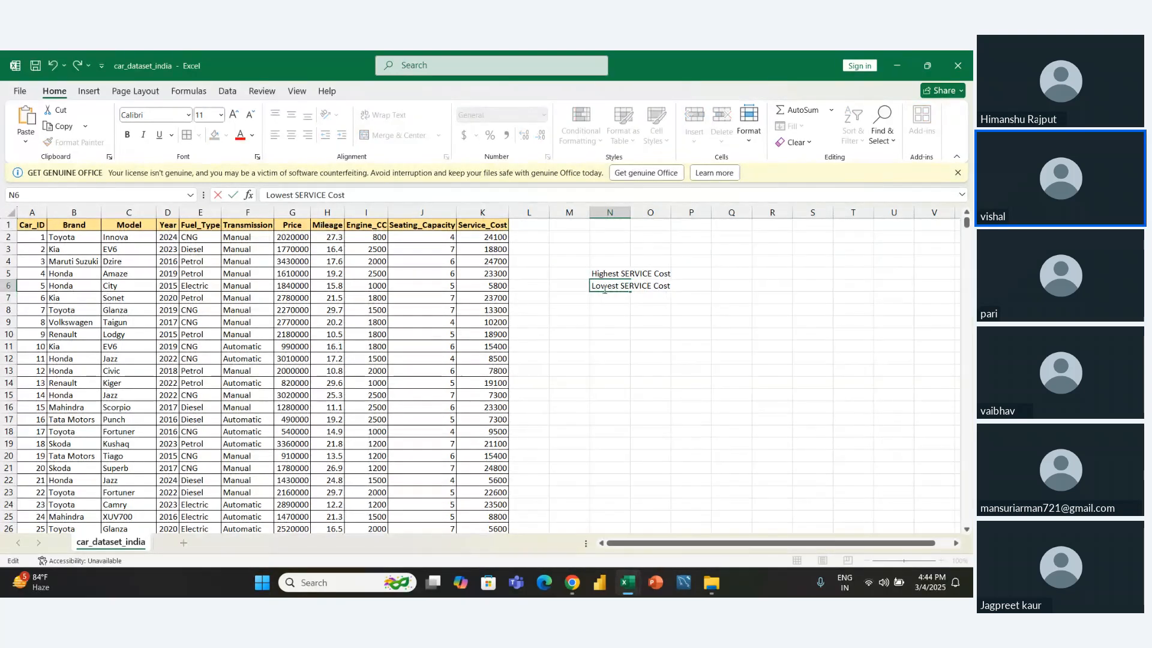
key("Return")
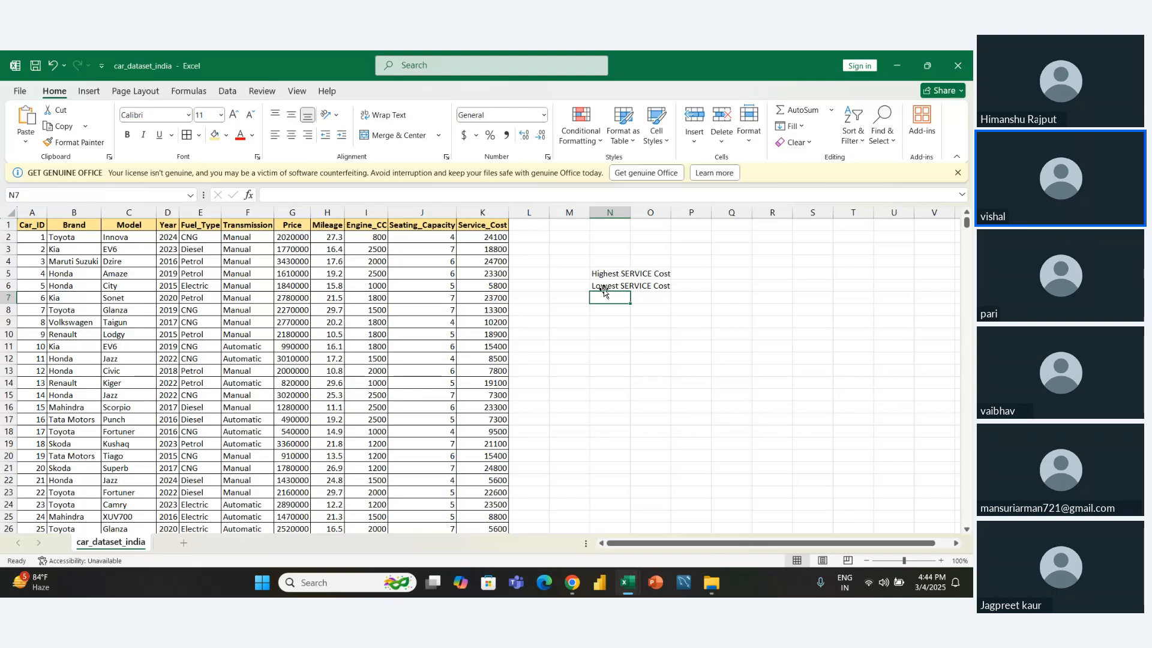
- AutoFit the width of column N to the two service cost labels in N5:N6
key("Up")
key("Down")
key("Up")
key("Up")
key("shift+Down")
key("alt+h")
key("o")
key("i")
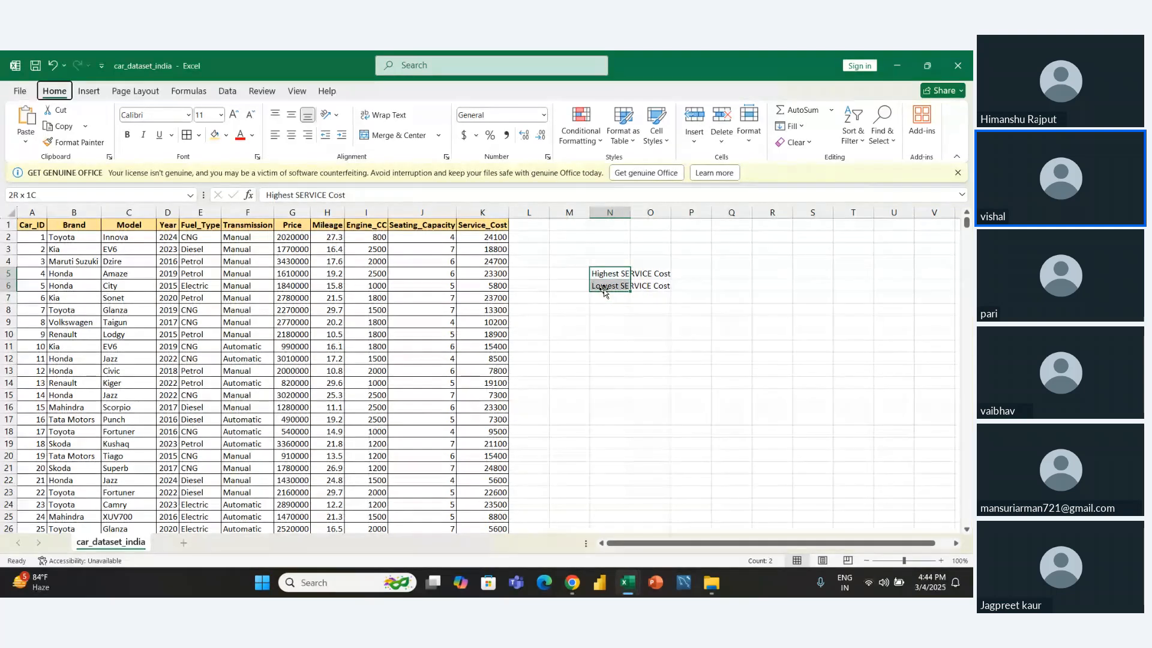
- Add borders to all cells of N5:O6 and fill the result cells O5:O6 with light gold
key("Right")
key("shift+Down")
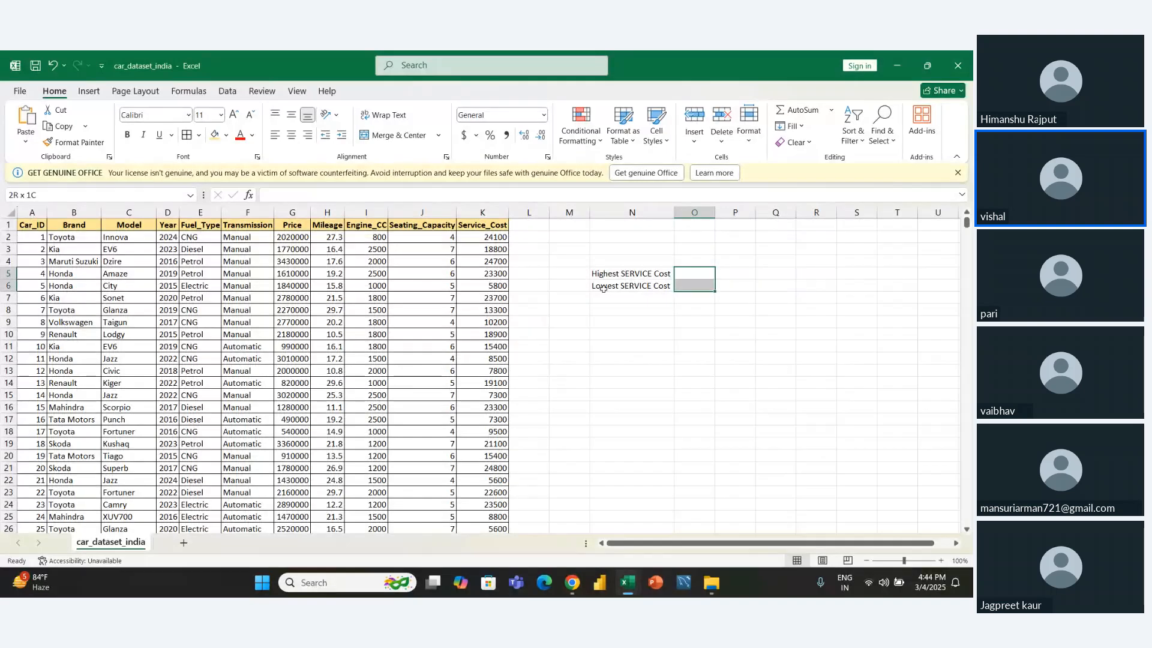
key("shift+Left")
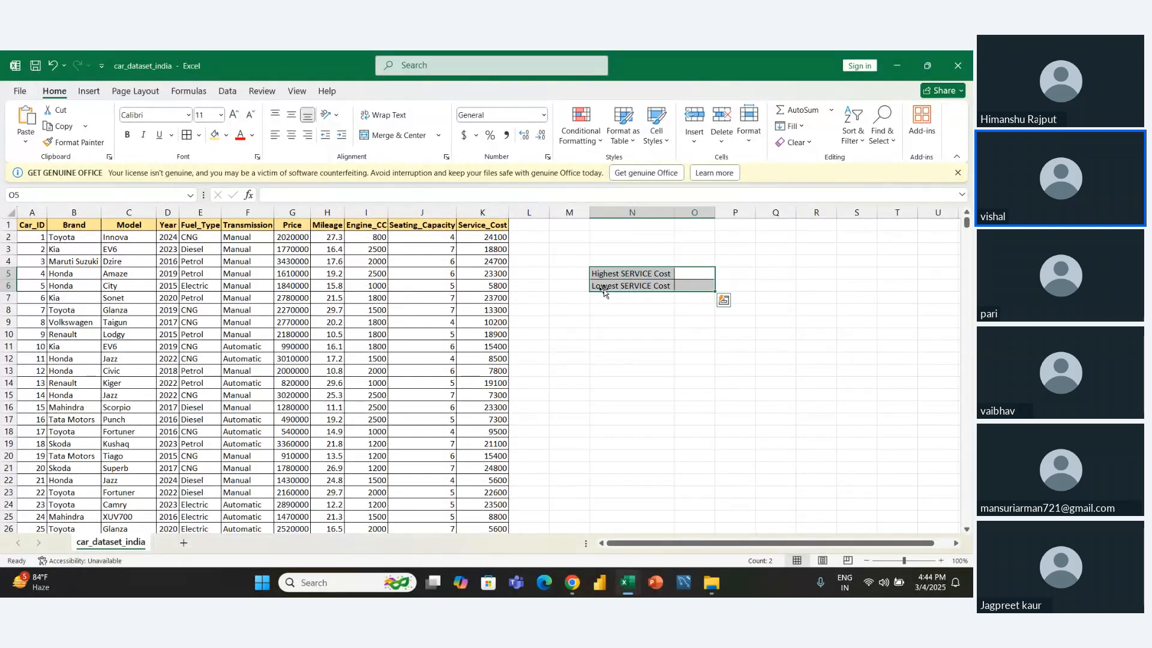
key("Right")
key("Left")
key("shift+Down")
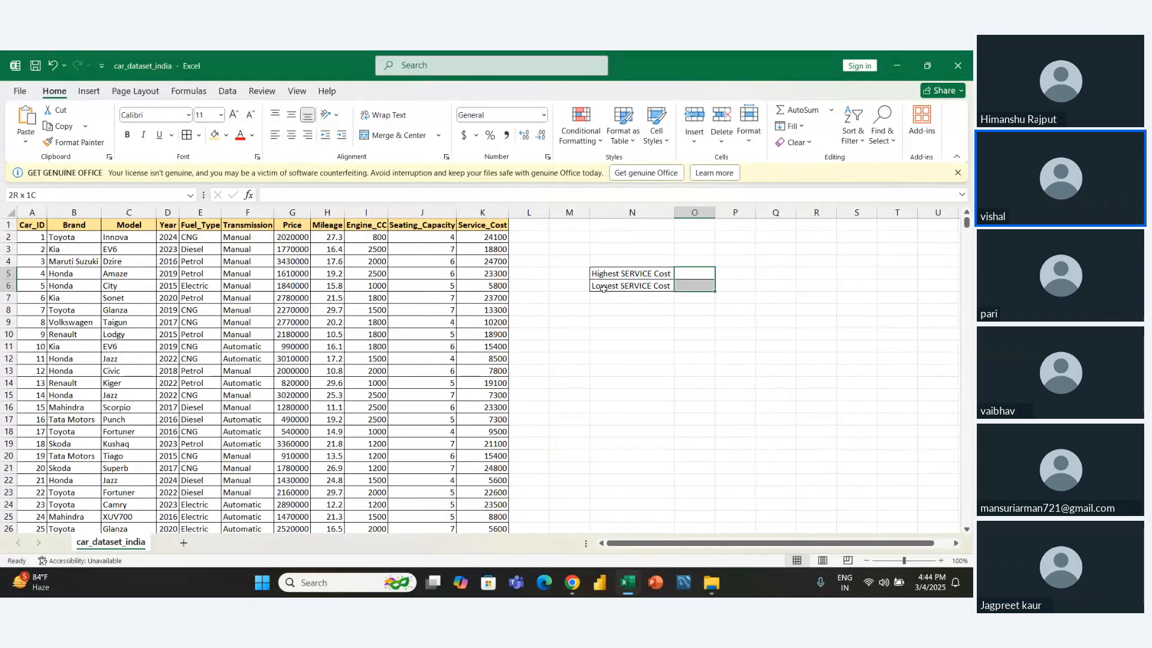
left_click(214, 134)
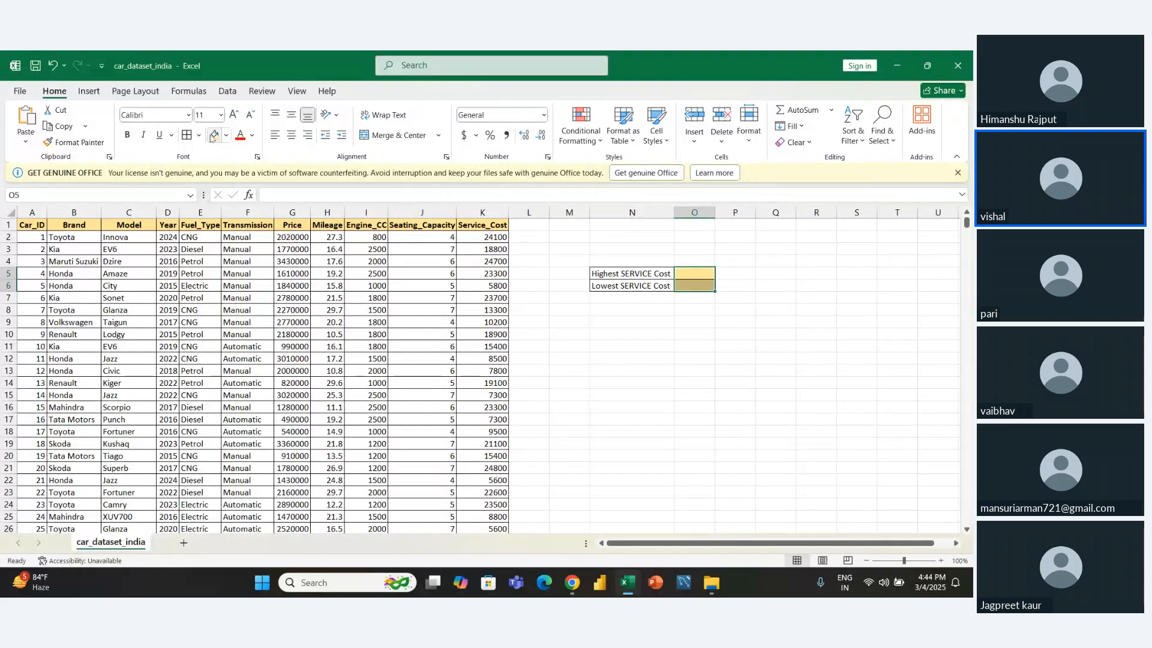
left_click(664, 333)
- Calculate the highest service cost in cell O5 with MAX over all Service_Cost values from K2 down
key("Up")
key("Right")
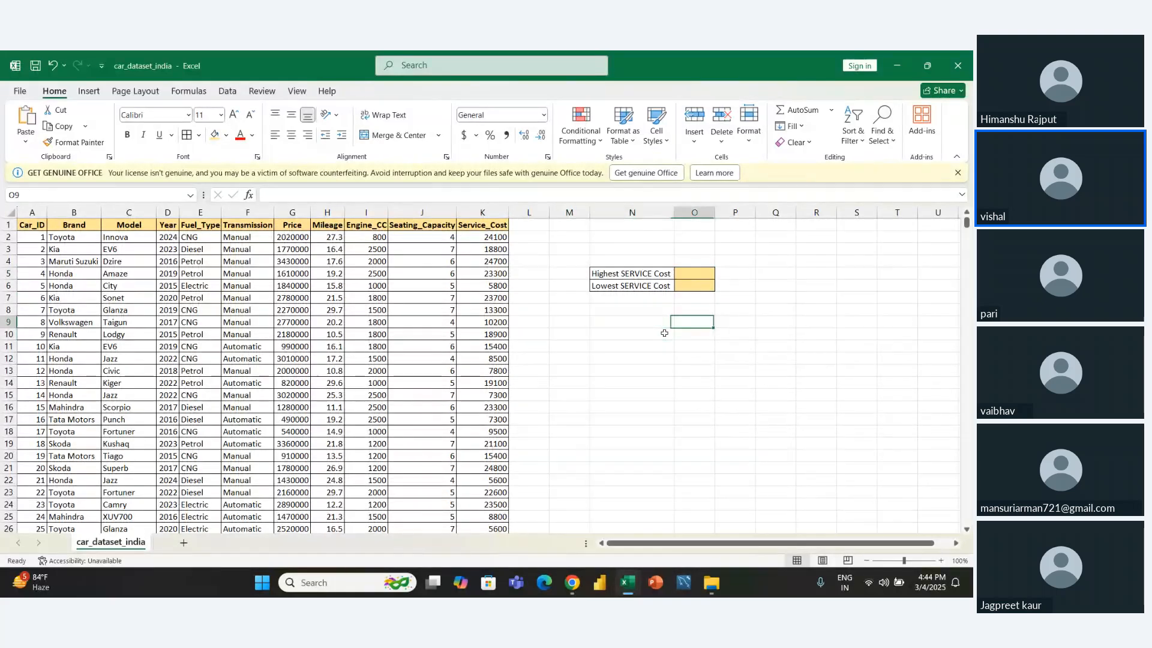
key("Up")
key("Up")
key("Up")
key("Up")
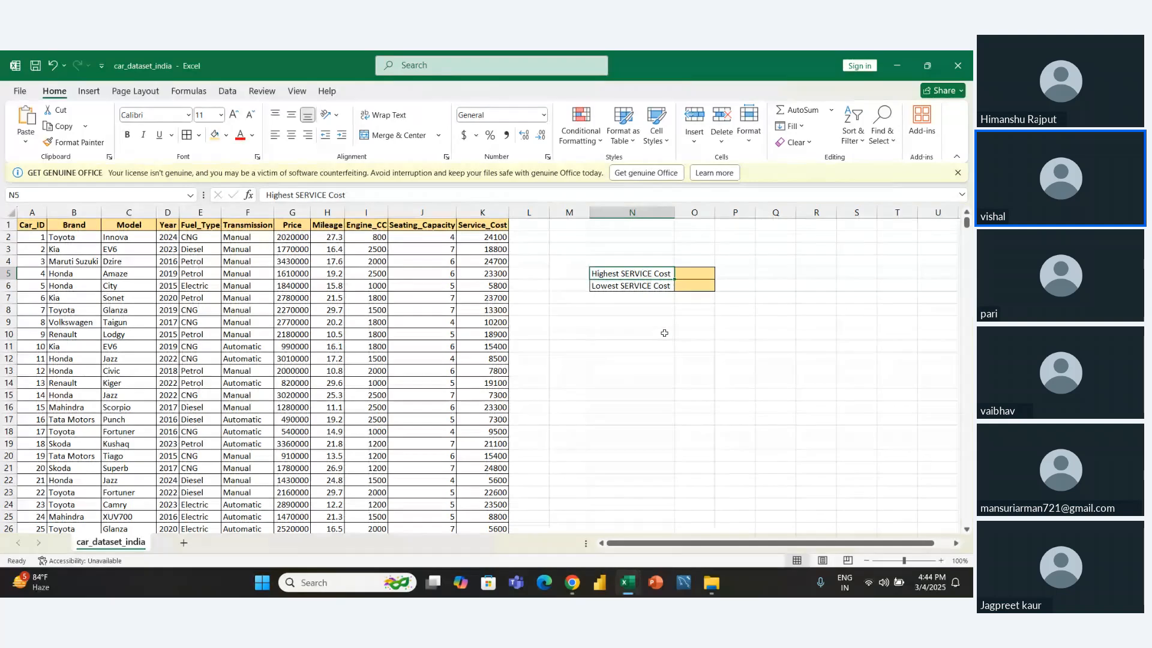
key("Left")
key("Left")
key("Left")
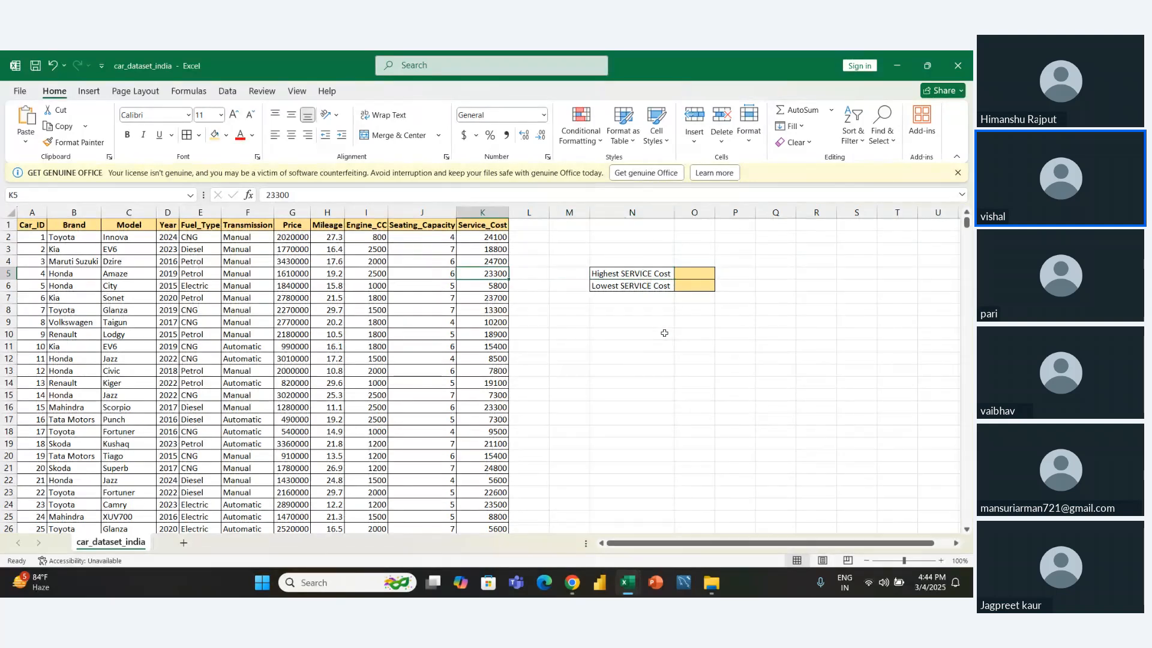
key("Right")
key("Right")
key("Right")
key("Right")
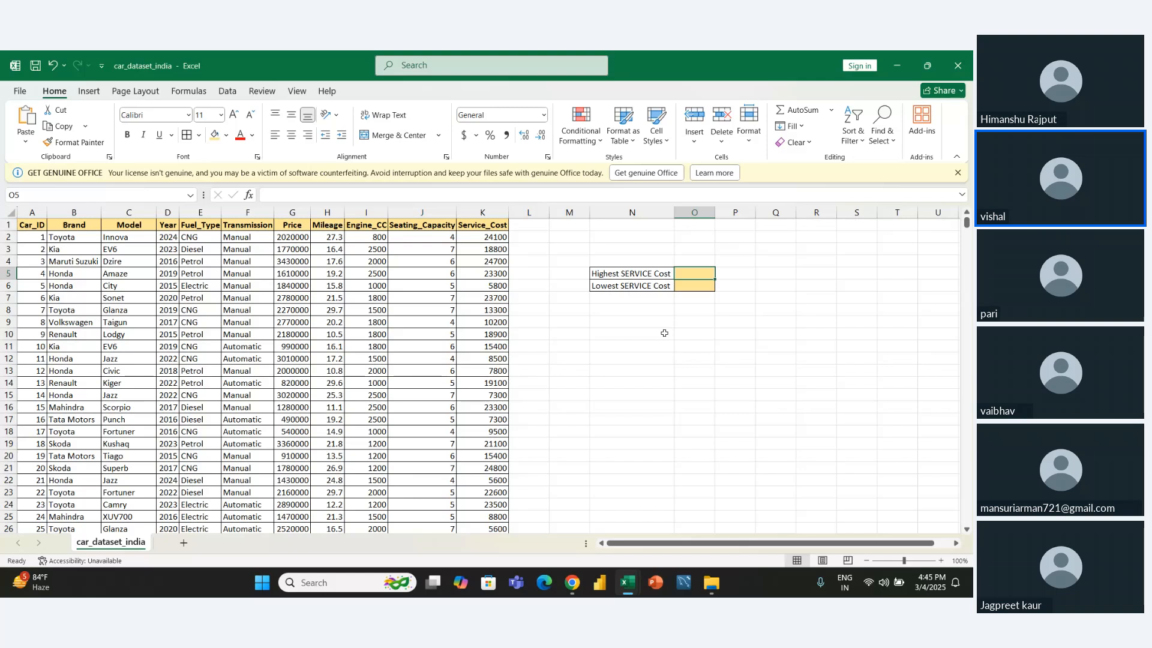
type("=max")
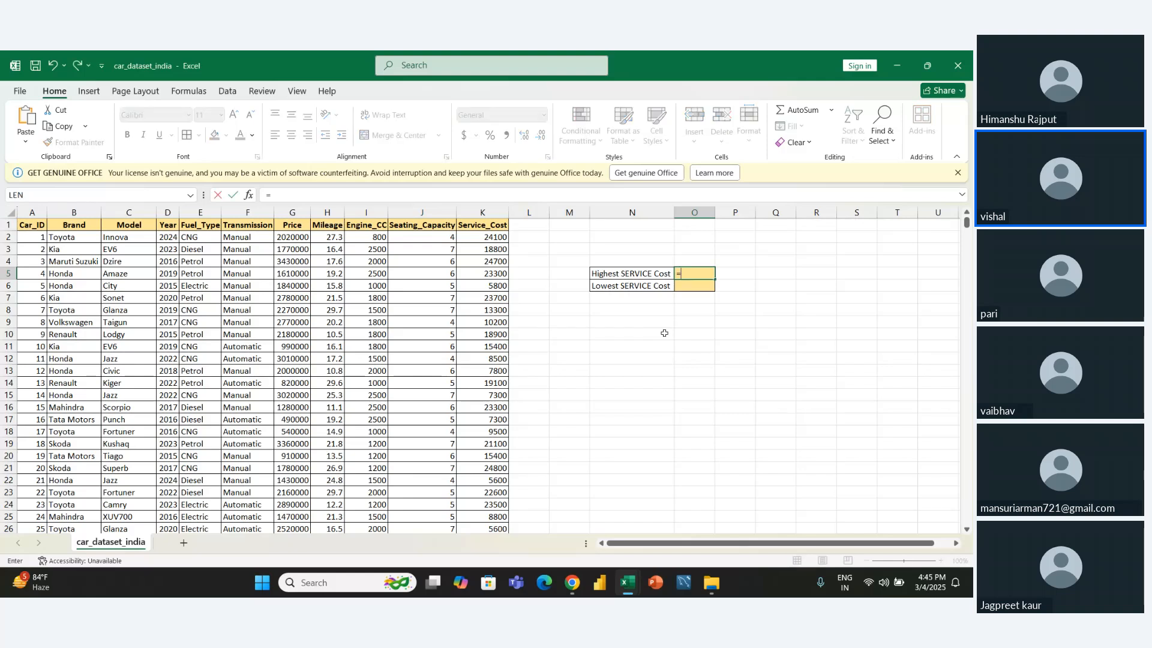
key("Tab")
key("Left")
key("Left")
key("Left")
key("Left")
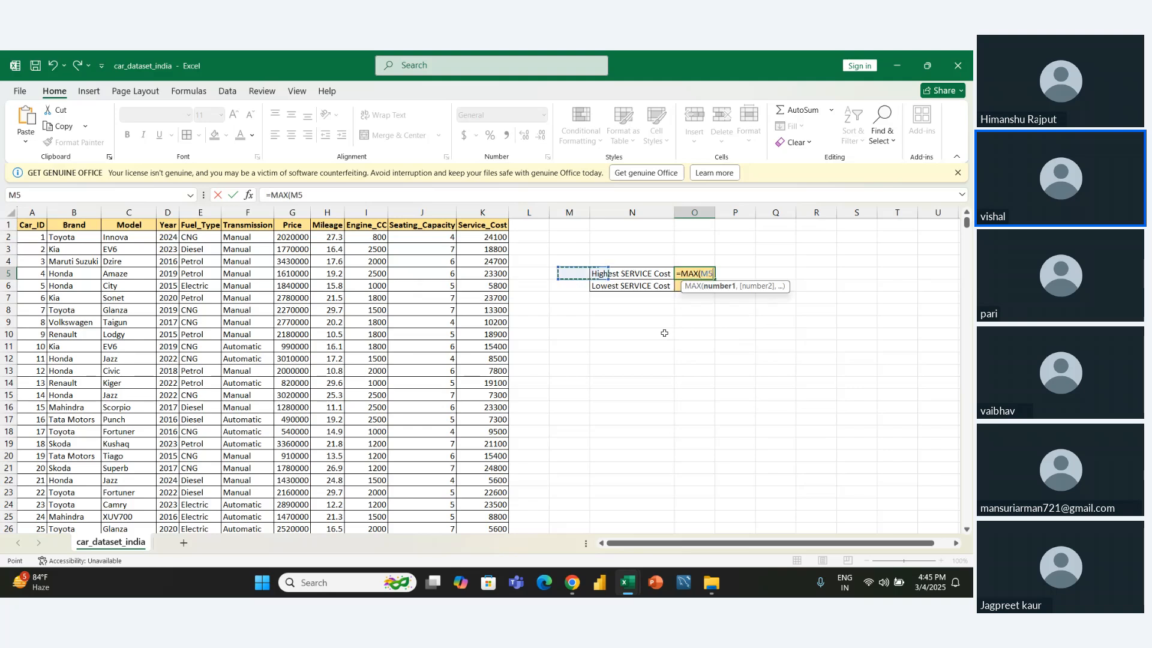
key("Up")
key("Up")
key("Up")
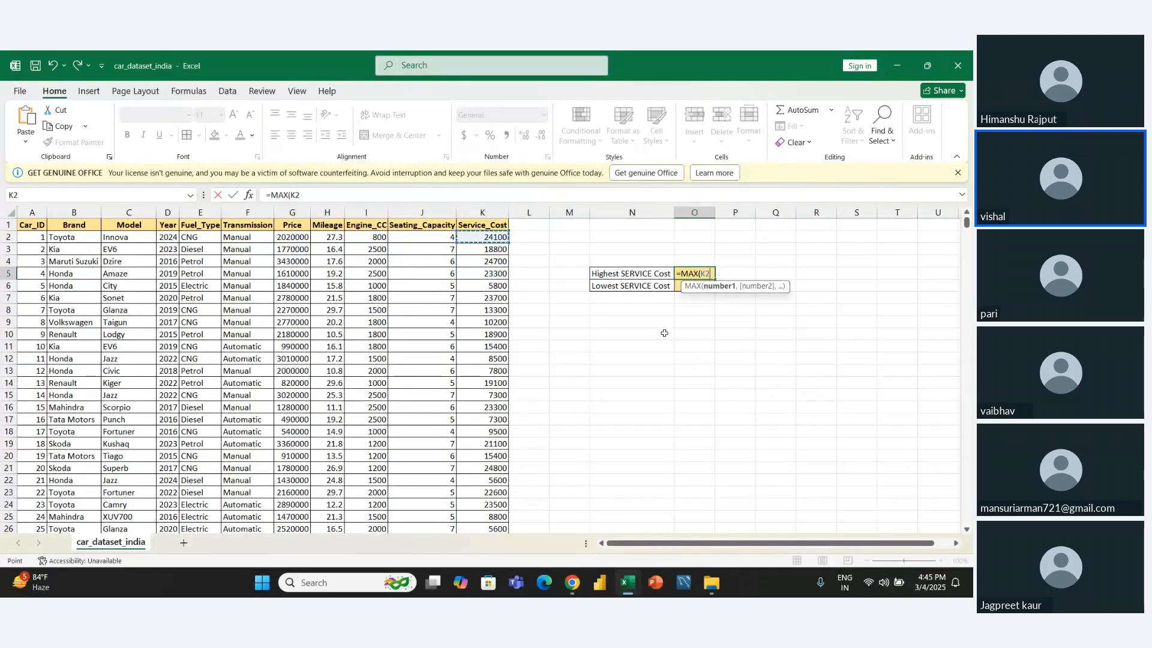
key("ctrl+shift+Down")
key("Return")
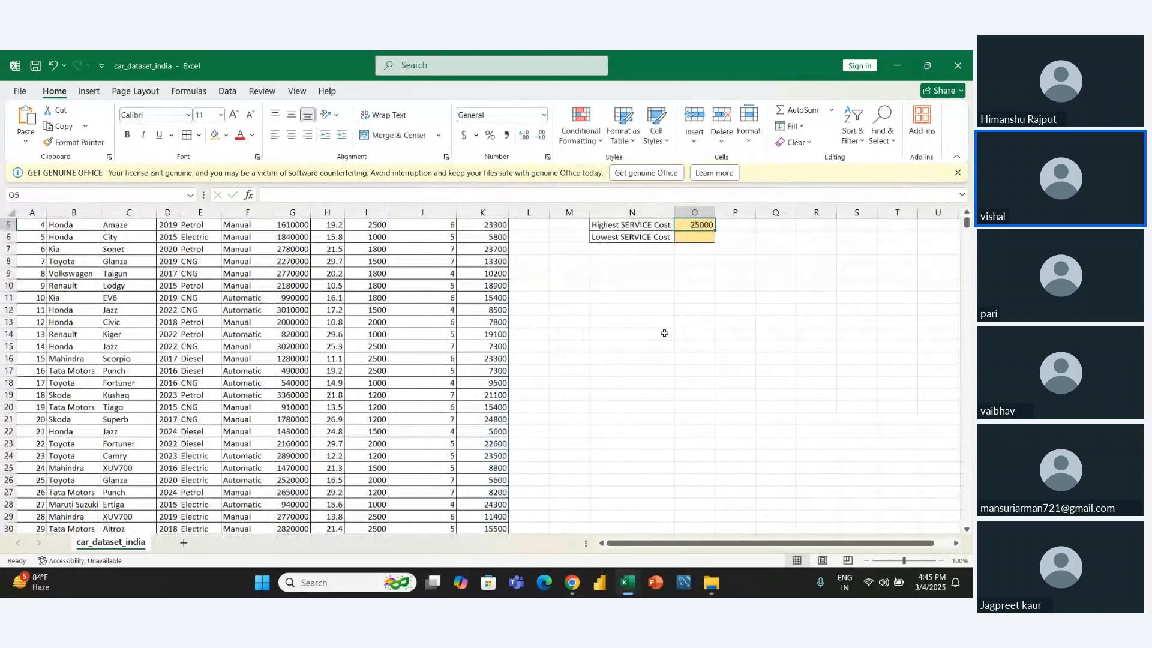
- Calculate the lowest service cost in cell O6 with MIN over the Service_Cost range K2:K10001
type("=min")
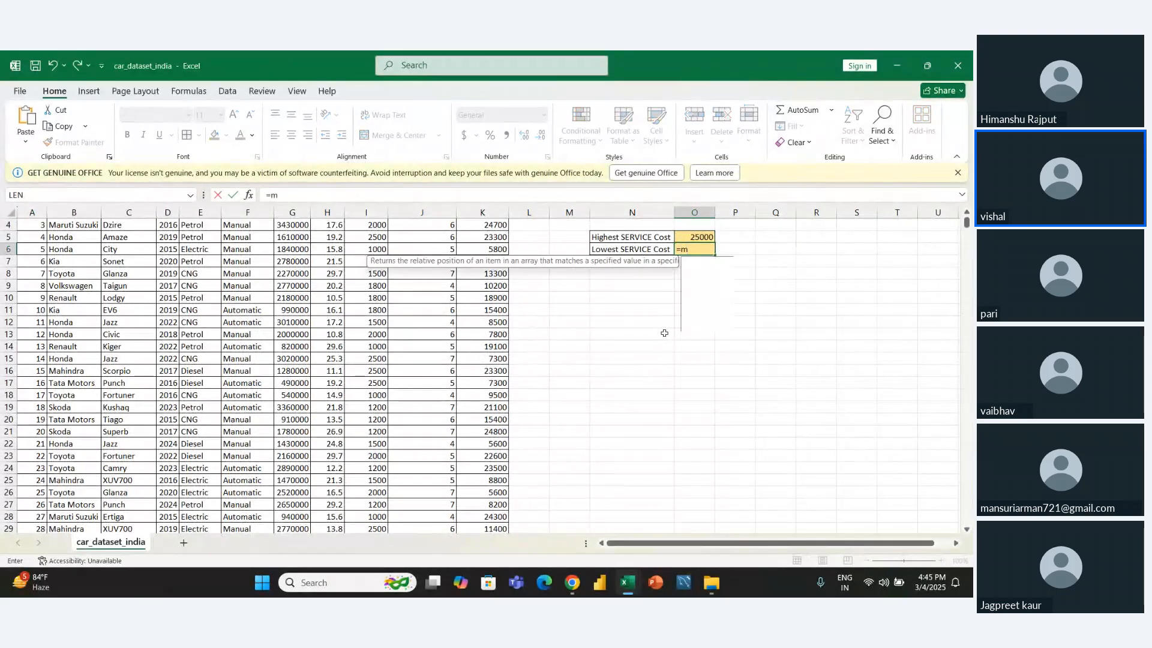
key("Tab")
key("Left")
key("Left")
key("Left")
key("Left")
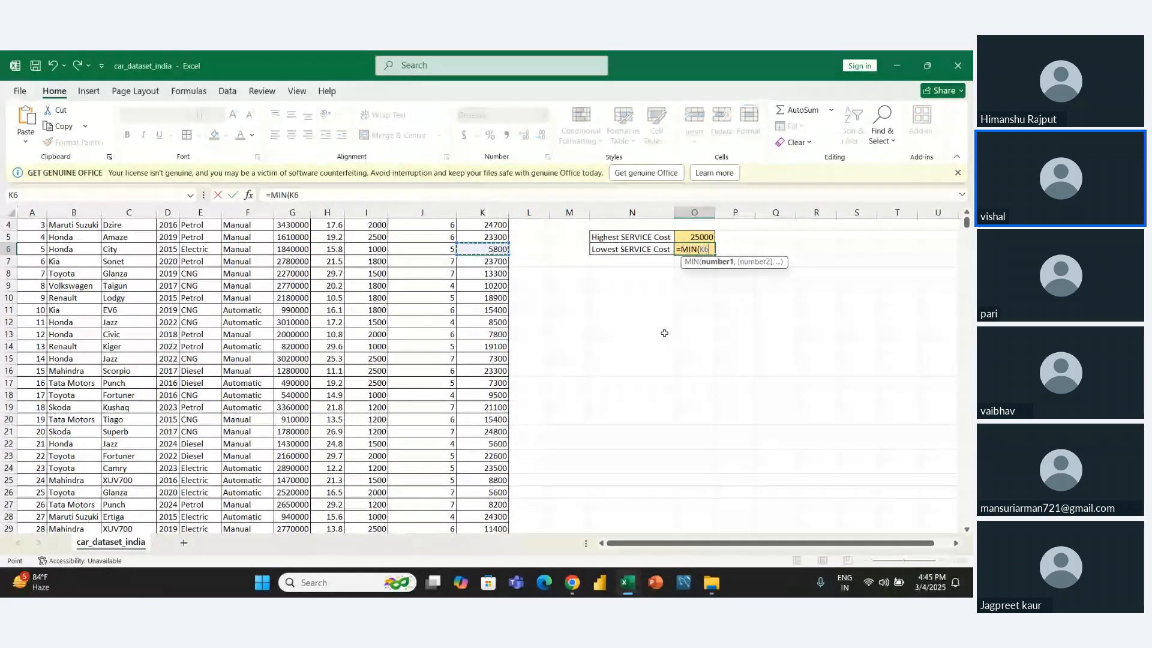
key("ctrl+Up")
key("Down")
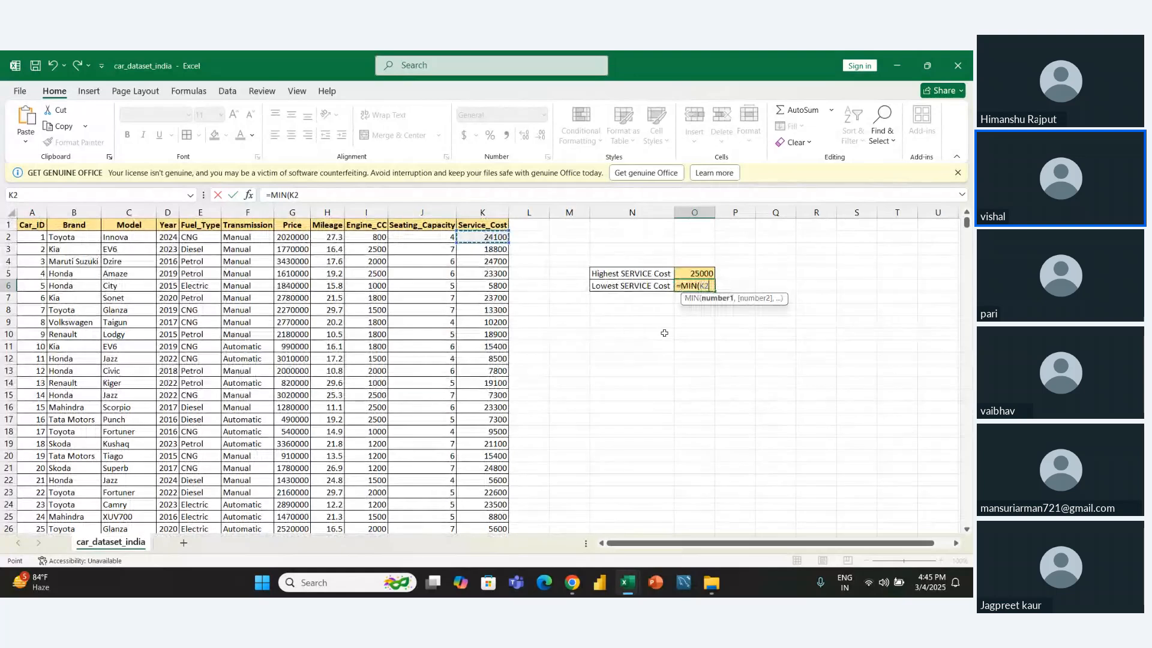
key("ctrl+shift+Down")
key("Return")
key("Up")
key("Up")
key("Up")
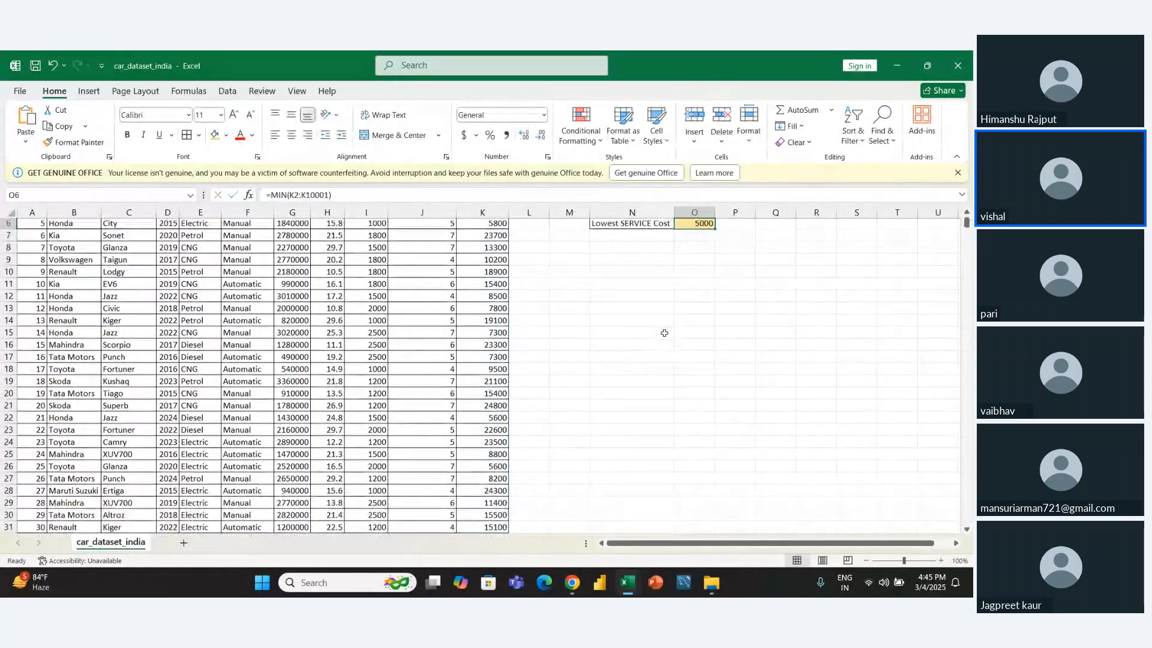
key("Down")
key("Down")
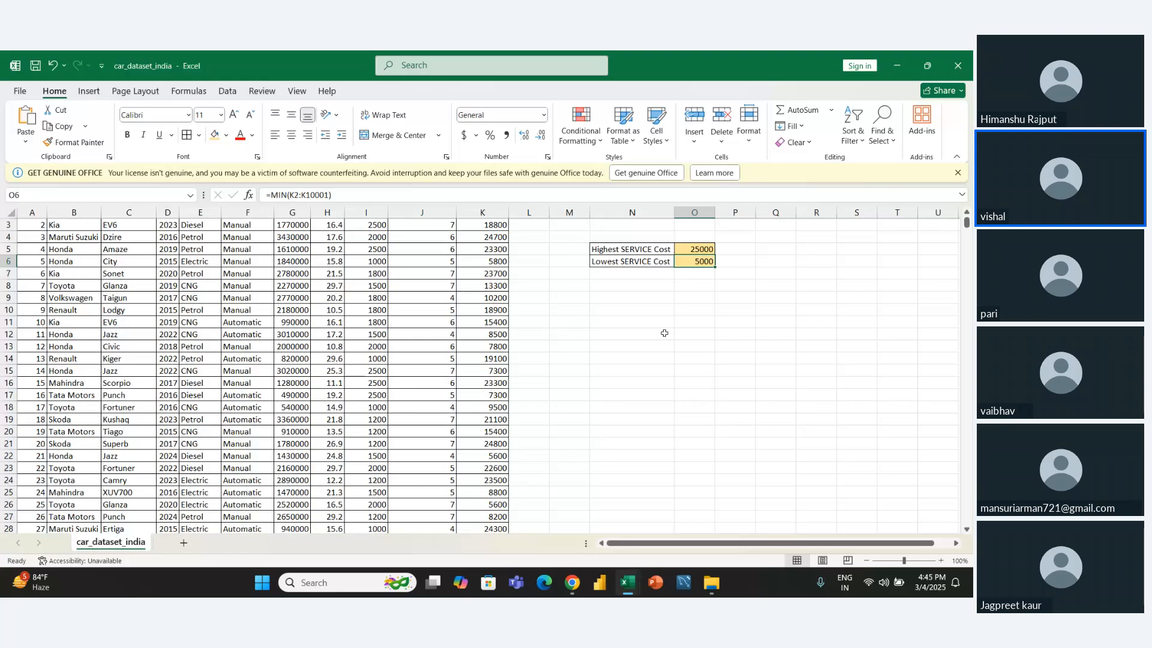
key("Left")
key("Left")
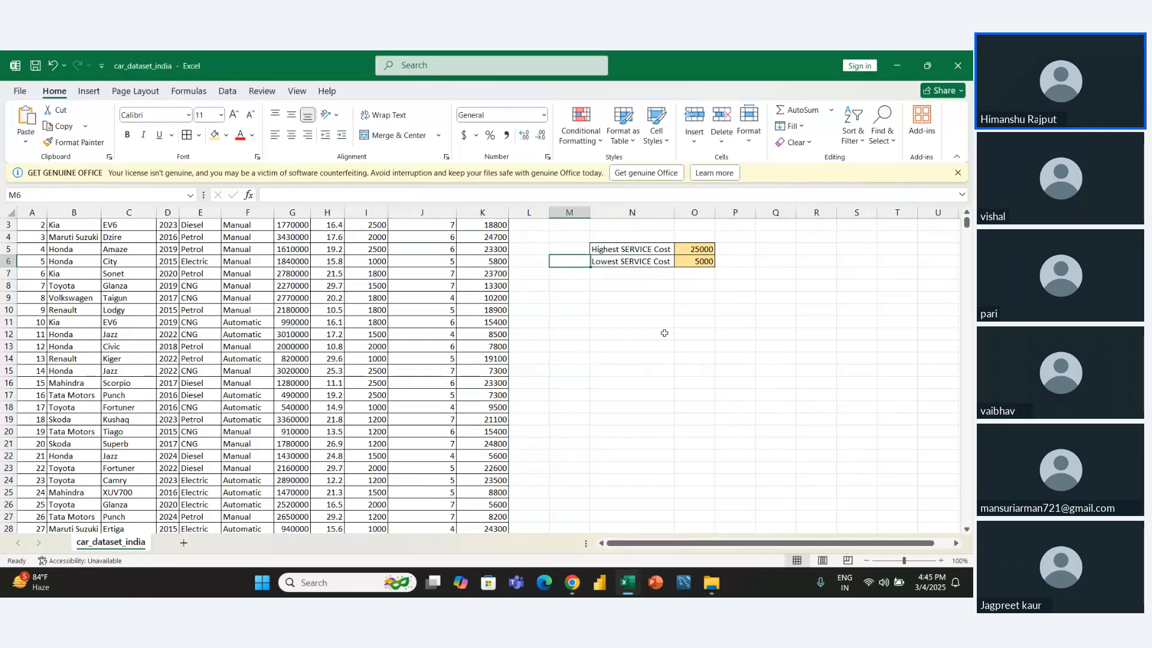
key("Down")
key("Right")
key("Right")
key("Right")
key("Right")
key("Up")
key("Up")
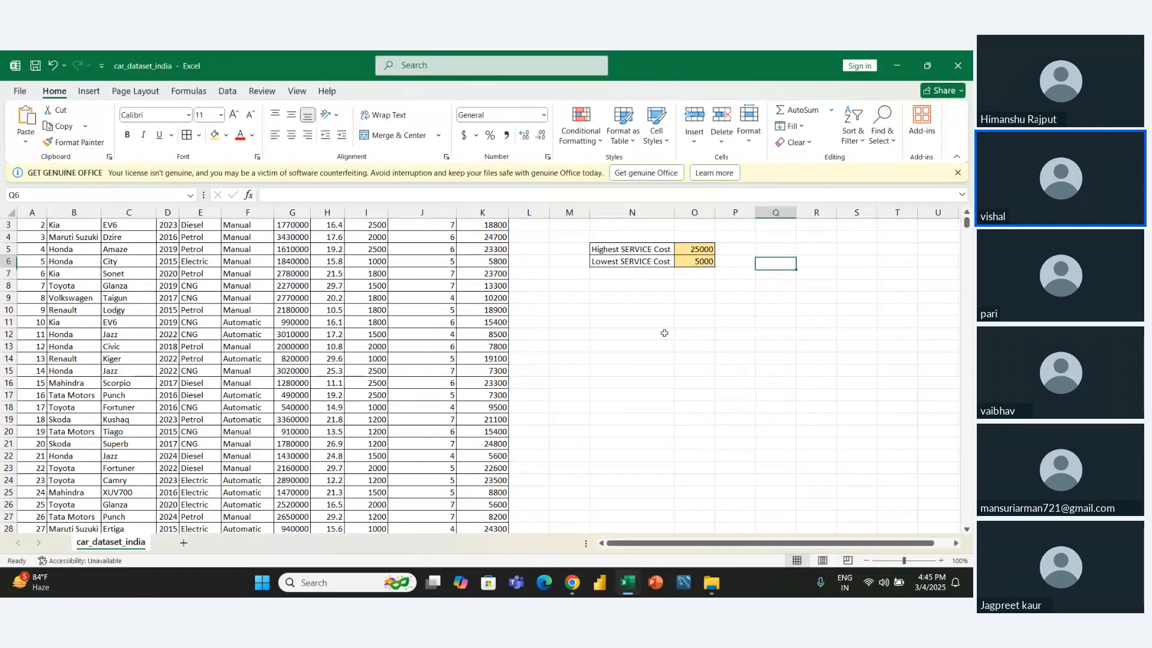
key("Right")
key("Left")
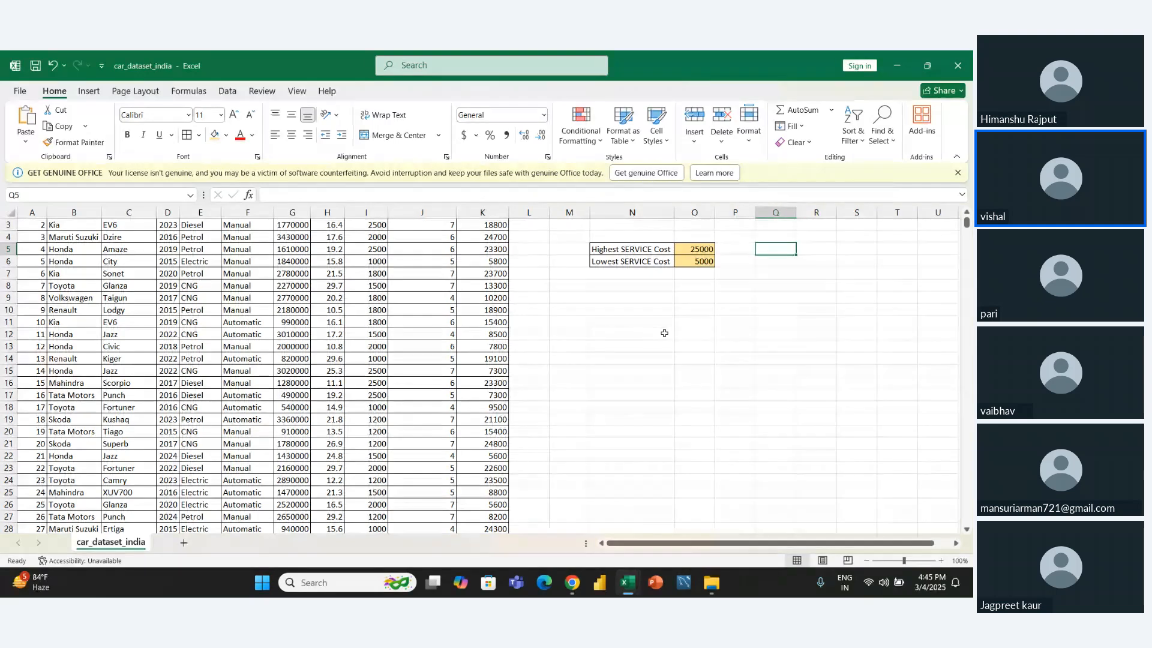
- Switch to the AGG FILE workbook's unique sheet and clear the extracted device model list in C20:C24
key("alt+Tab")
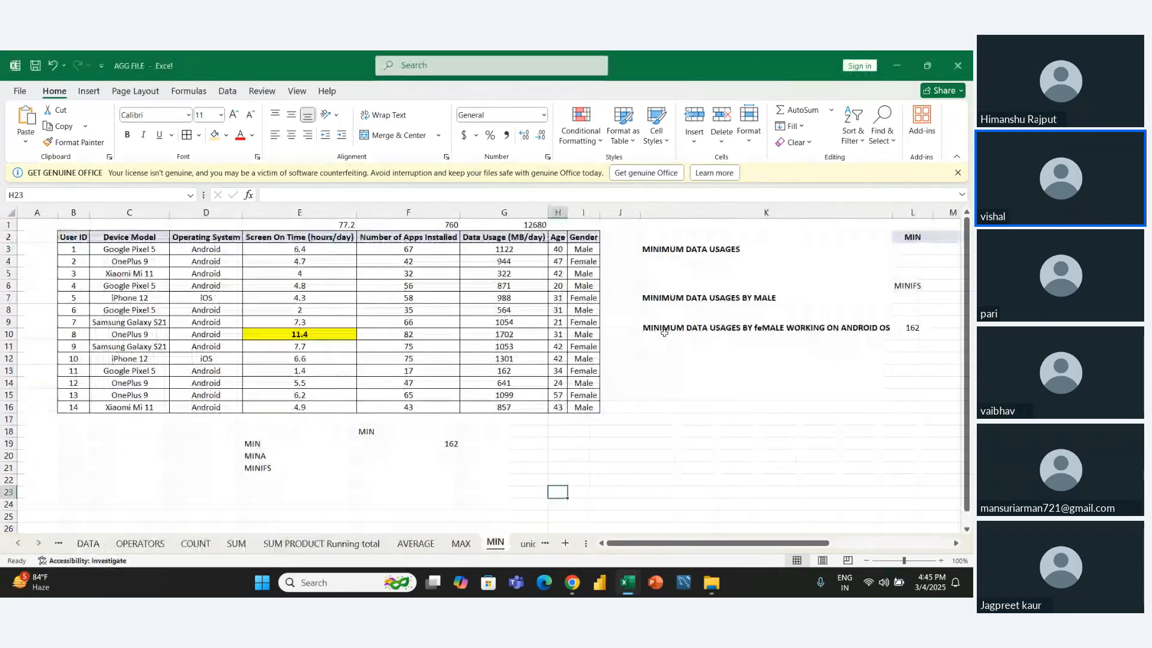
left_click(521, 547)
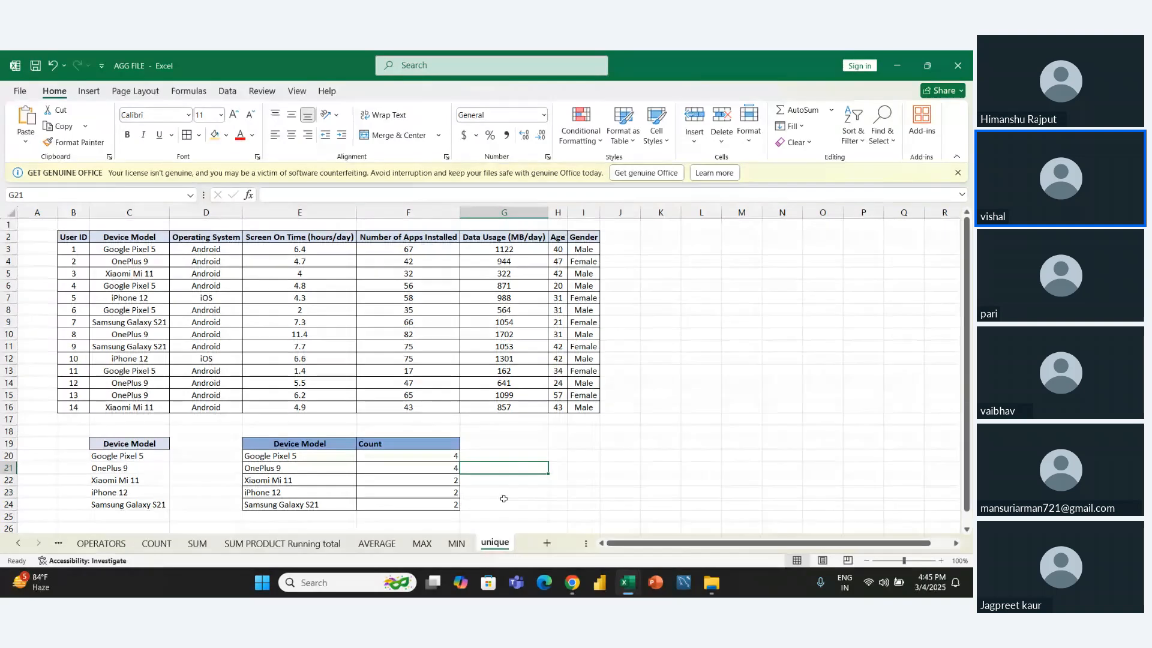
key("Down")
key("Down")
key("Down")
left_click_drag(131, 251, 126, 404)
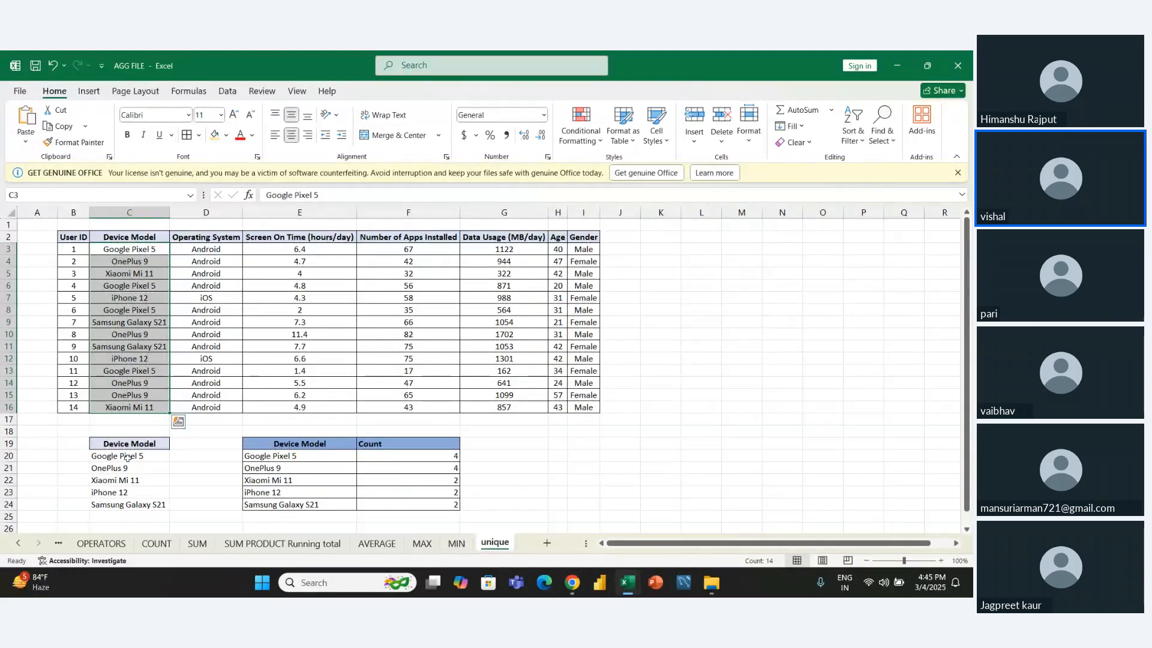
left_click_drag(128, 457, 129, 504)
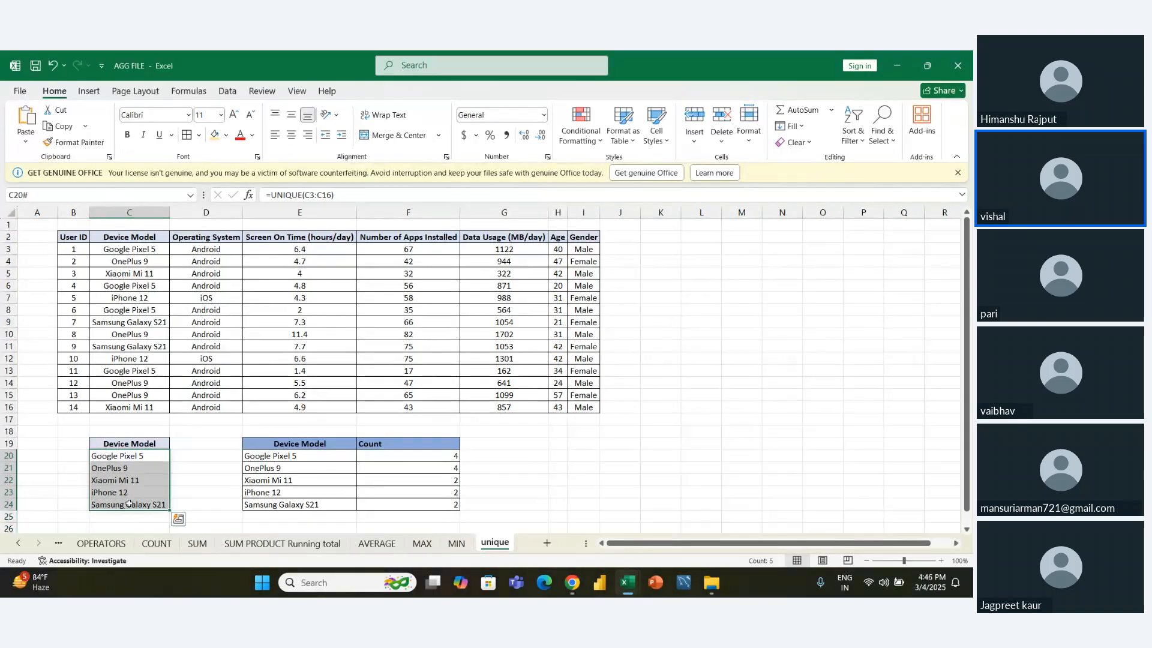
key("Delete")
- Look through the Device Model entries in C3:C16 for repeated models and return to cell C20
key("Up")
key("Up")
key("Up")
key("Up")
key("Up")
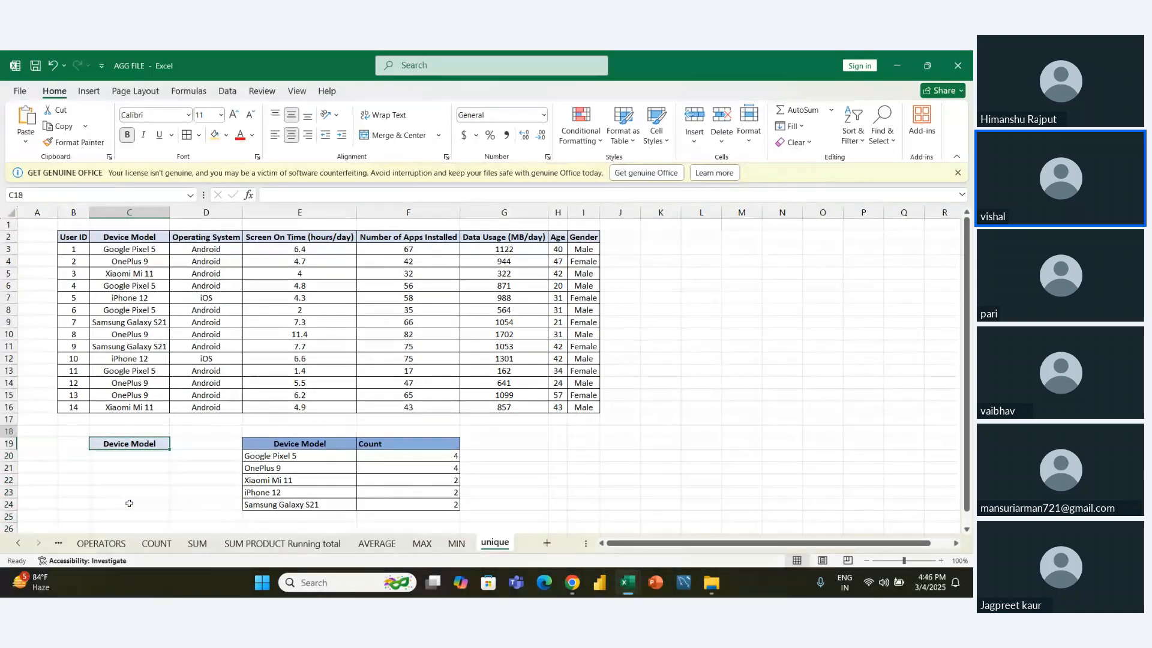
key("Up")
key("Up")
key("Up")
key("Up")
key("Up")
key("Up")
key("Up")
key("Up")
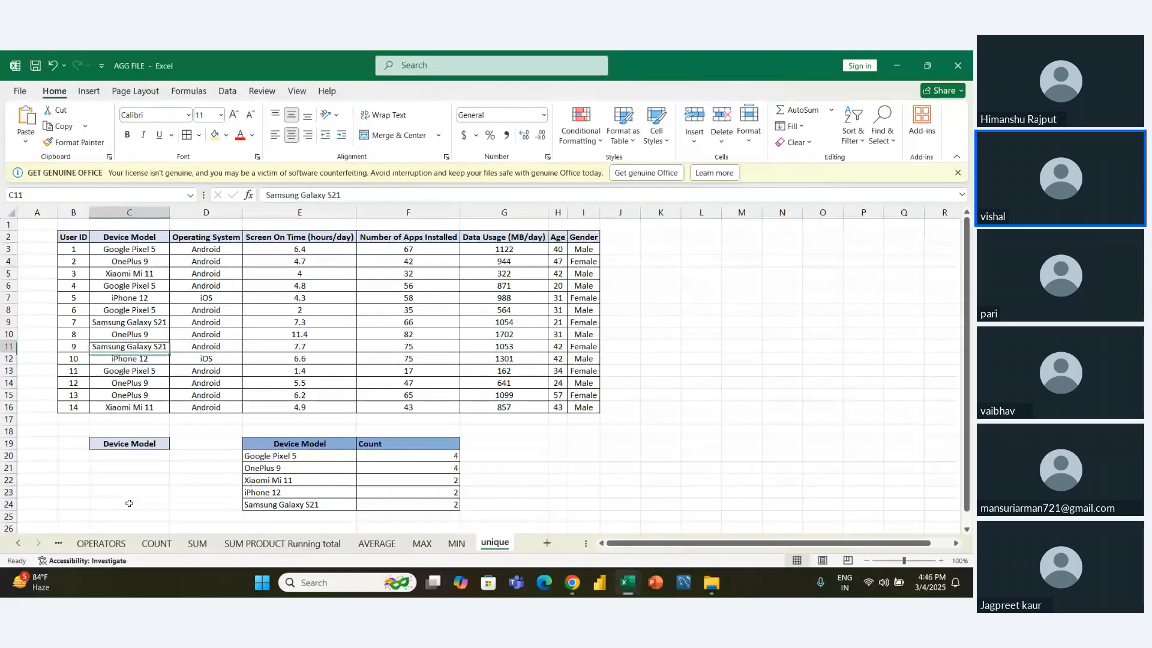
key("Up")
key("Up")
key("Up")
key("Up")
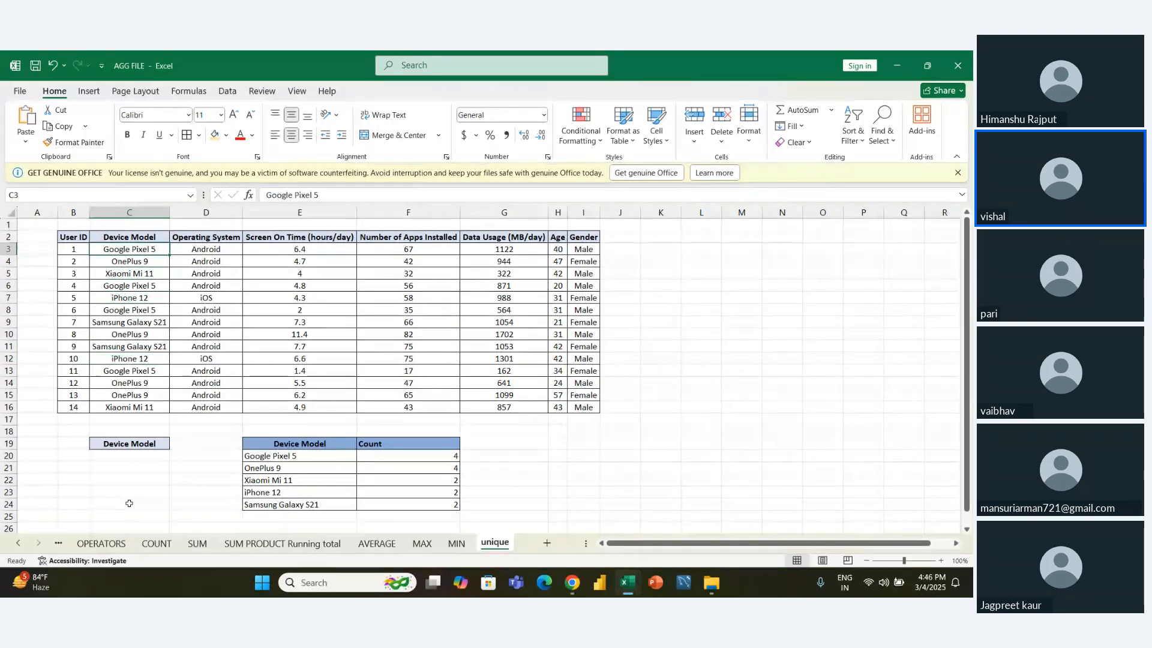
key("Down")
key("Down")
key("Down")
key("Down")
key("Down")
key("Down")
key("Down")
key("Down")
key("Down")
key("Down")
key("Down")
key("Down")
key("Down")
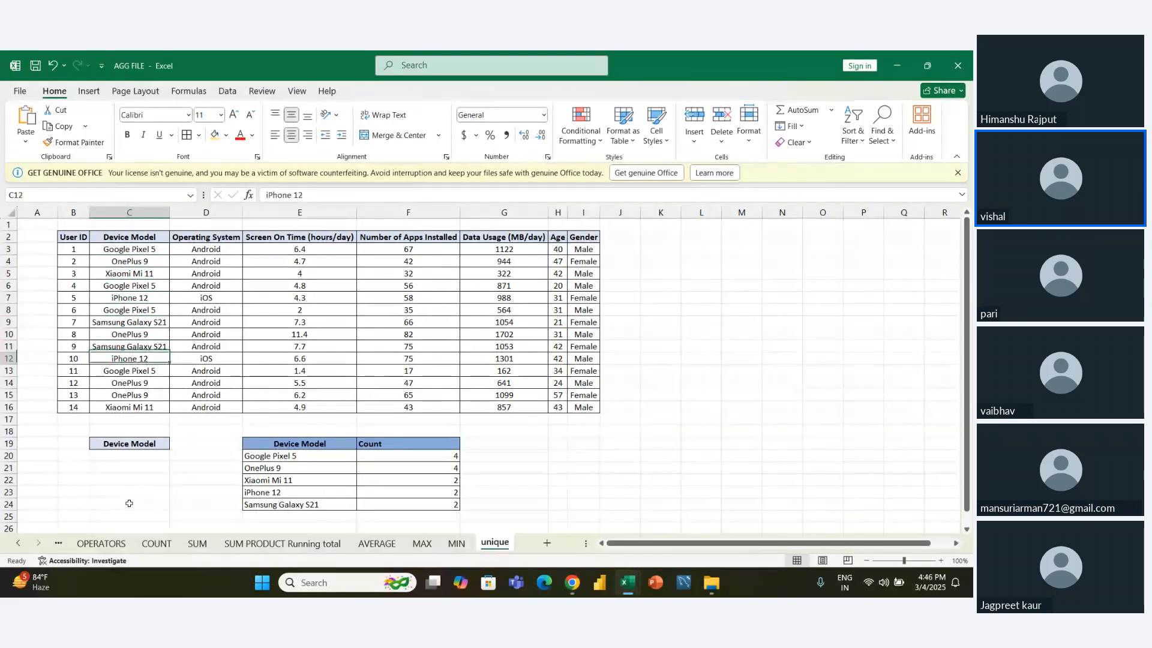
key("Down")
key("Down")
key("Down")
key("Down")
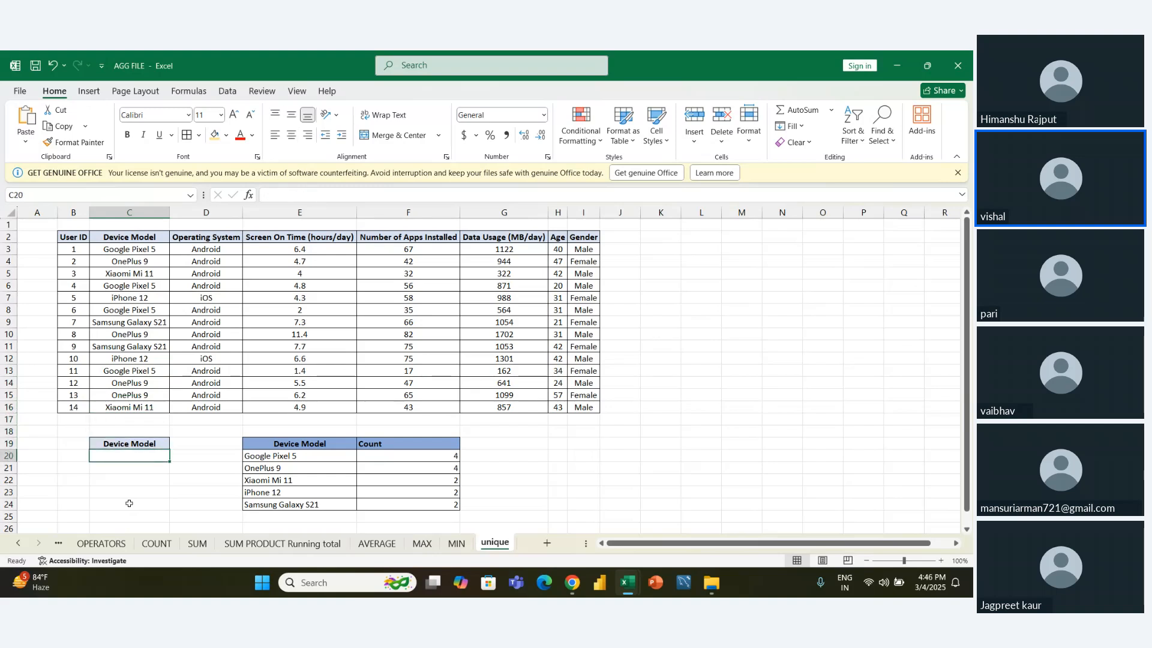
- Extract the distinct device models into cell C20 with =UNIQUE(C3:C16)
type("=")
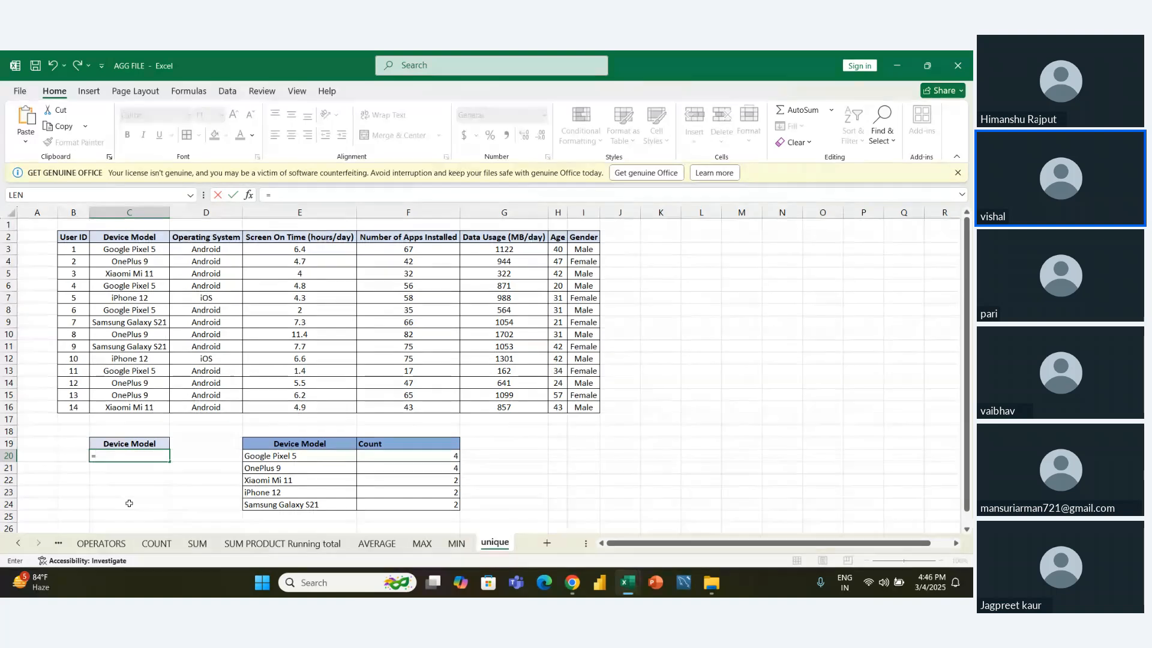
type("un")
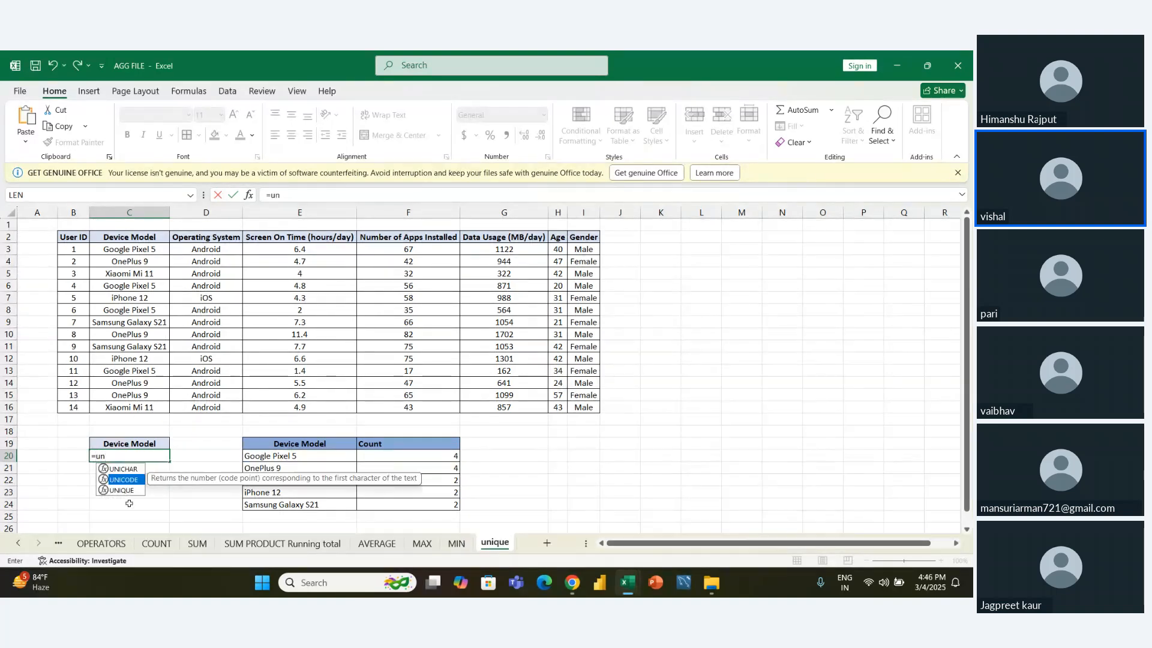
key("Down")
key("Tab")
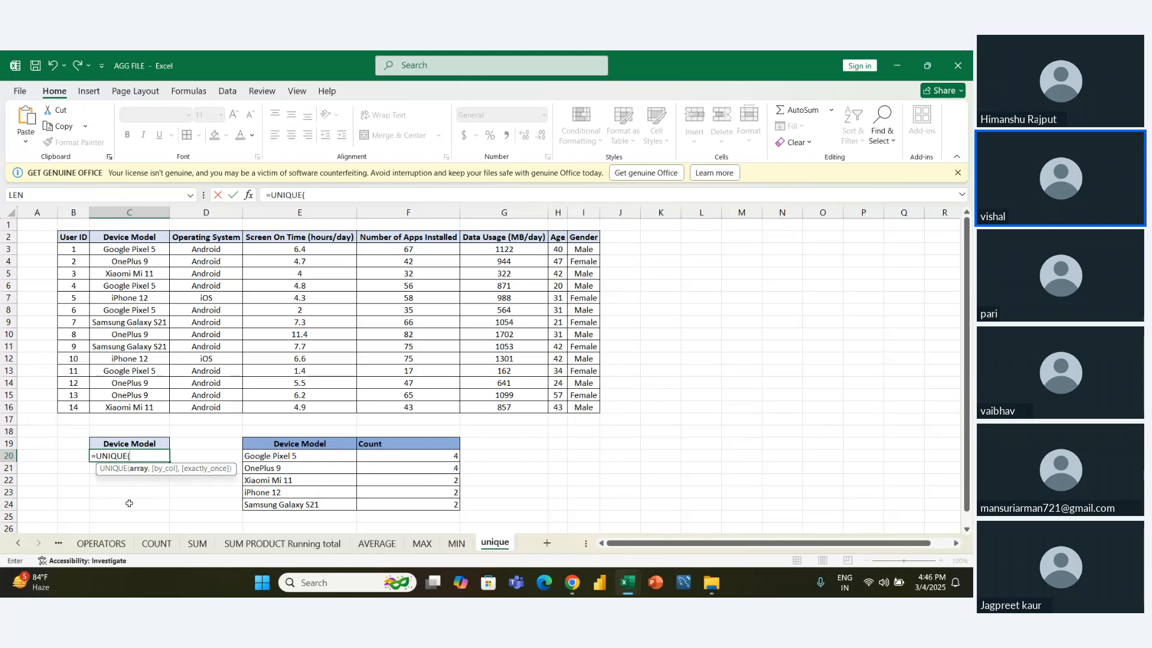
key("Up")
key("Up")
key("Up")
key("Up")
key("Up")
key("Up")
key("Up")
key("Up")
key("Up")
key("Up")
key("Up")
key("Up")
key("Up")
key("Up")
key("Up")
key("Up")
key("Up")
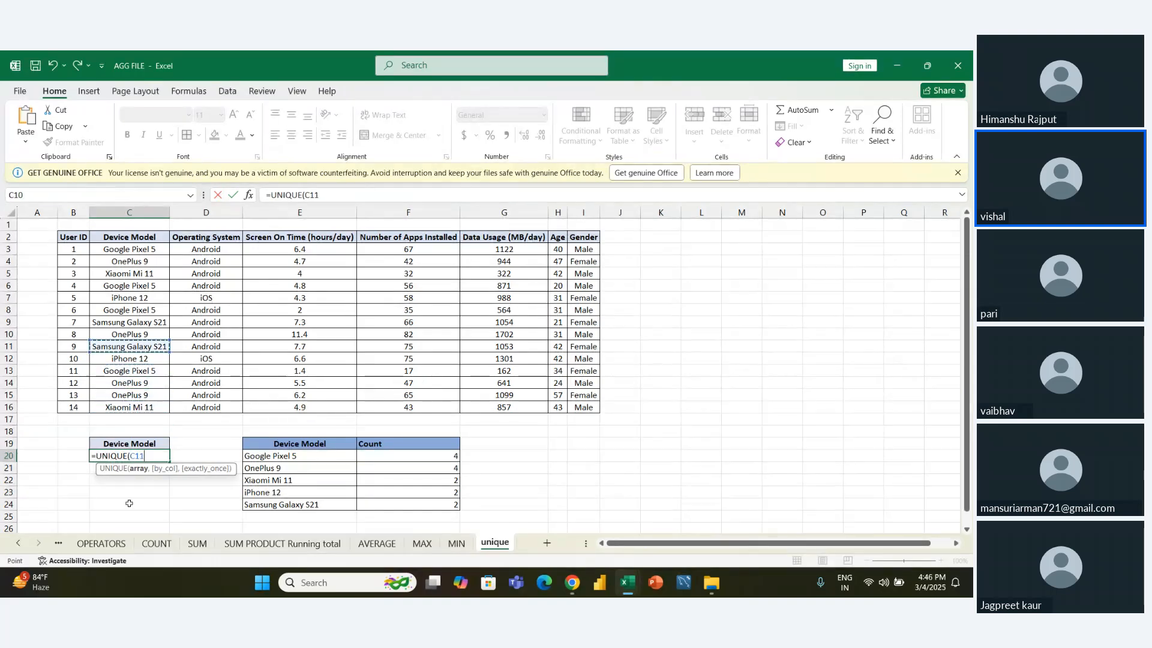
key("ctrl+shift+Down")
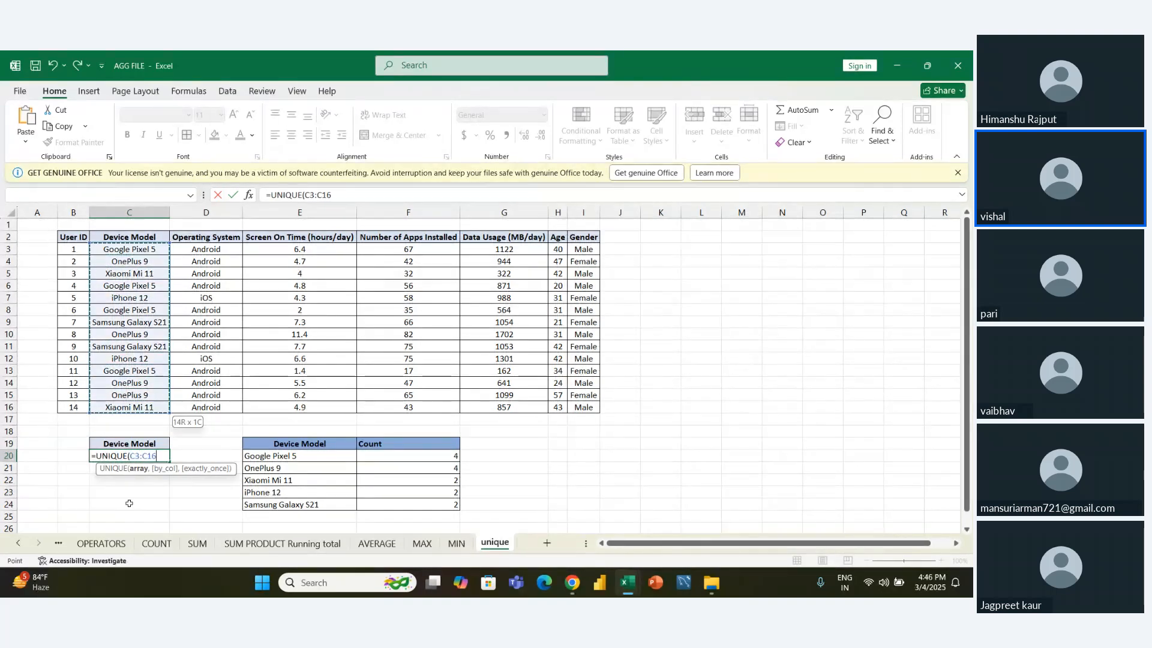
key("Return")
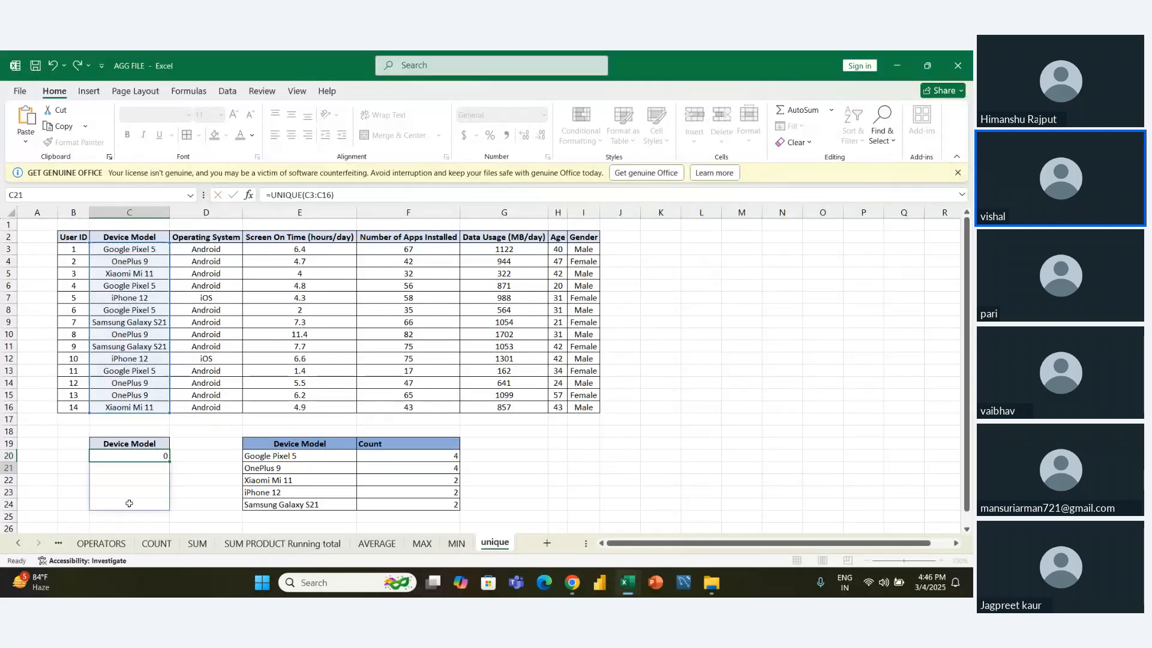
- Replace the content of cell C20 with a newly entered UNIQUE formula over the device models in C3:C16
mouse_move(133, 463)
left_mouse_down()
mouse_move(131, 505)
mouse_move(133, 460)
left_mouse_up()
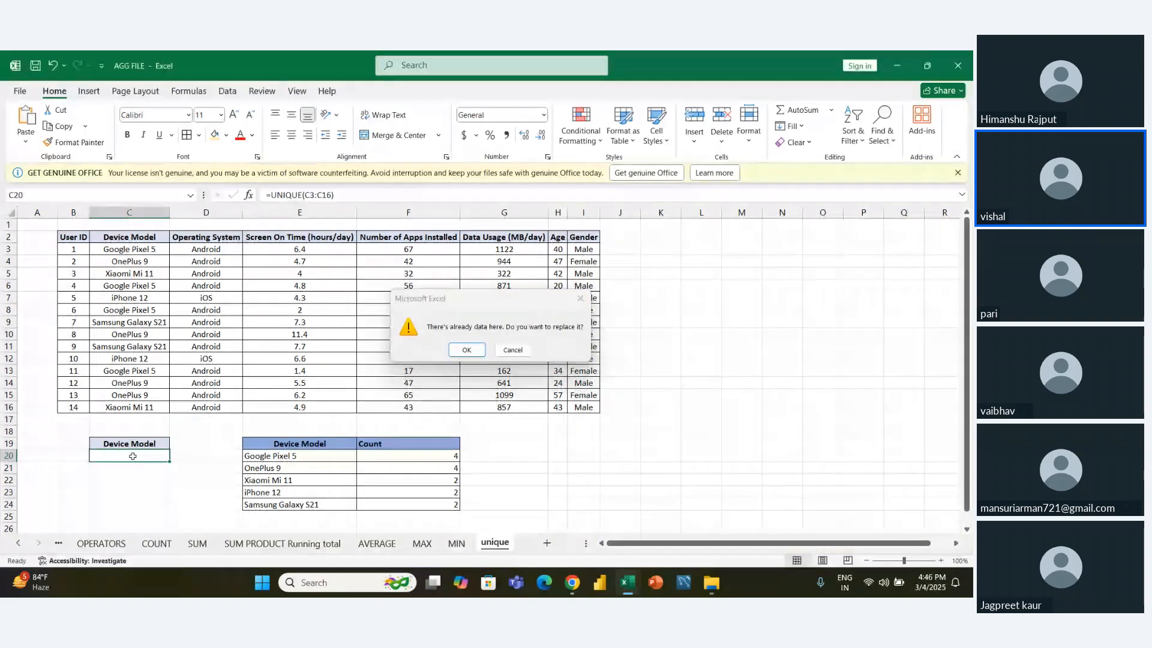
key("Return")
type("`")
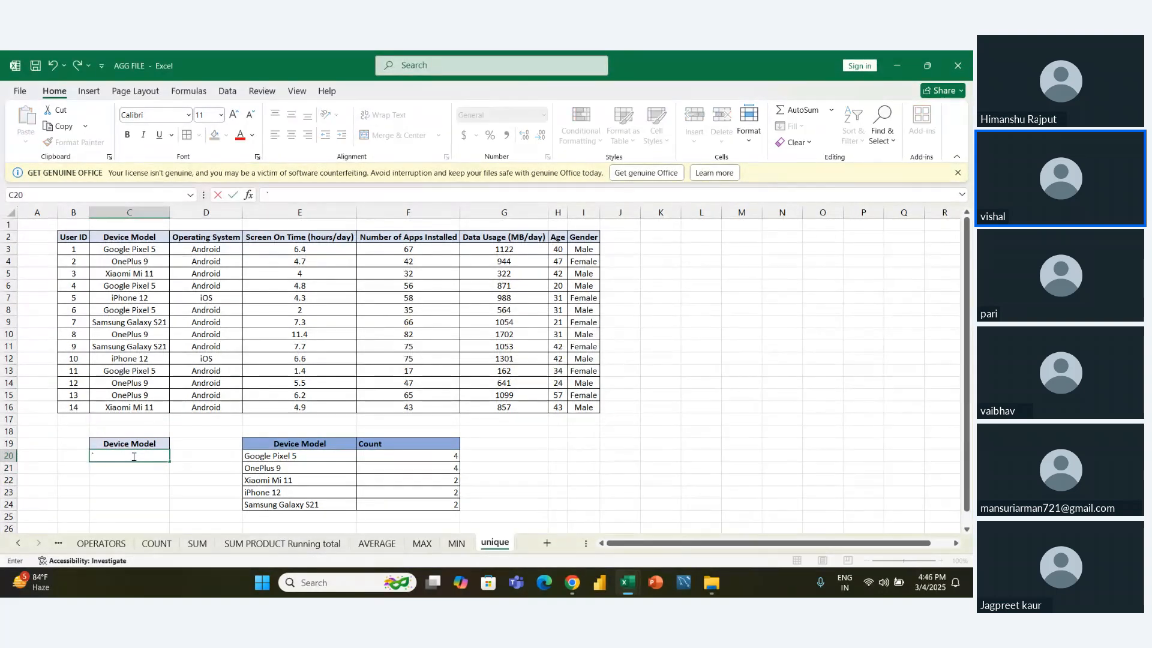
type("`=UNICHAR(")
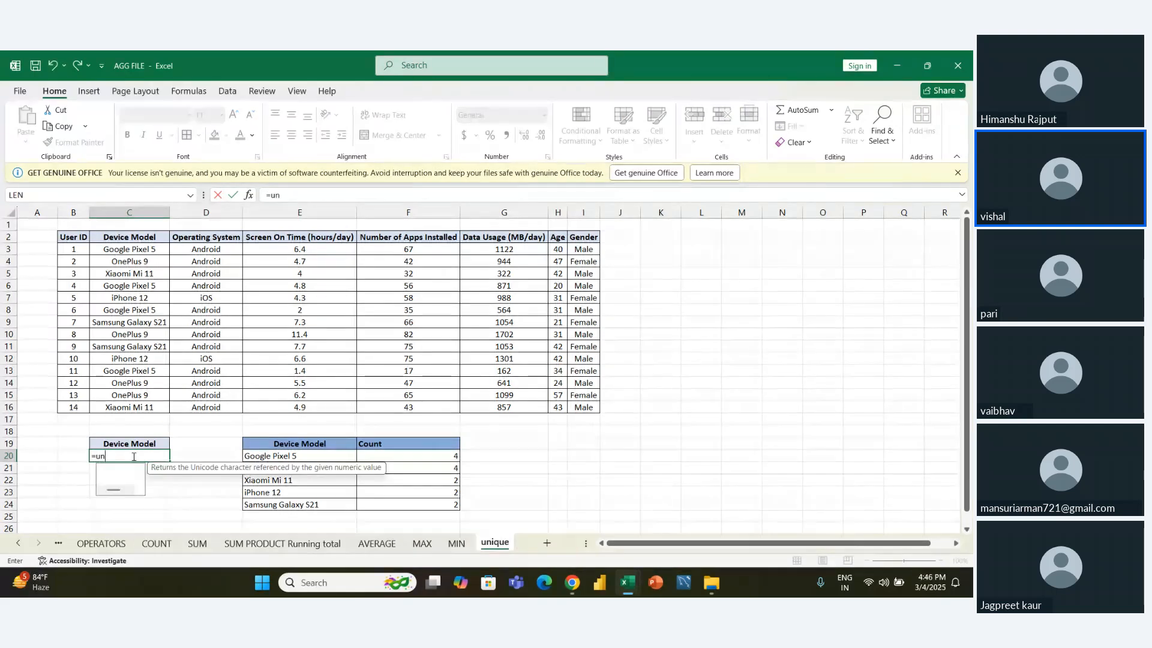
key("BackSpace")
key("BackSpace")
key("BackSpace")
key("BackSpace")
key("BackSpace")
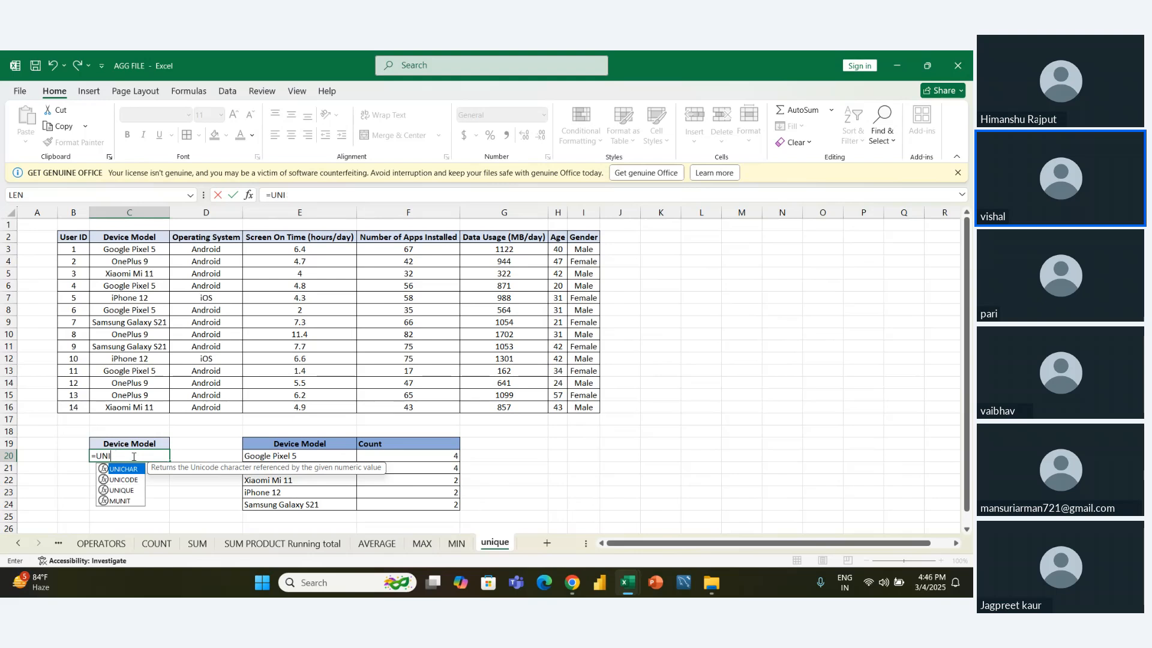
key("Down")
key("Down")
key("Tab")
key("Up")
key("Up")
key("Up")
key("Up")
key("ctrl+shift+Up")
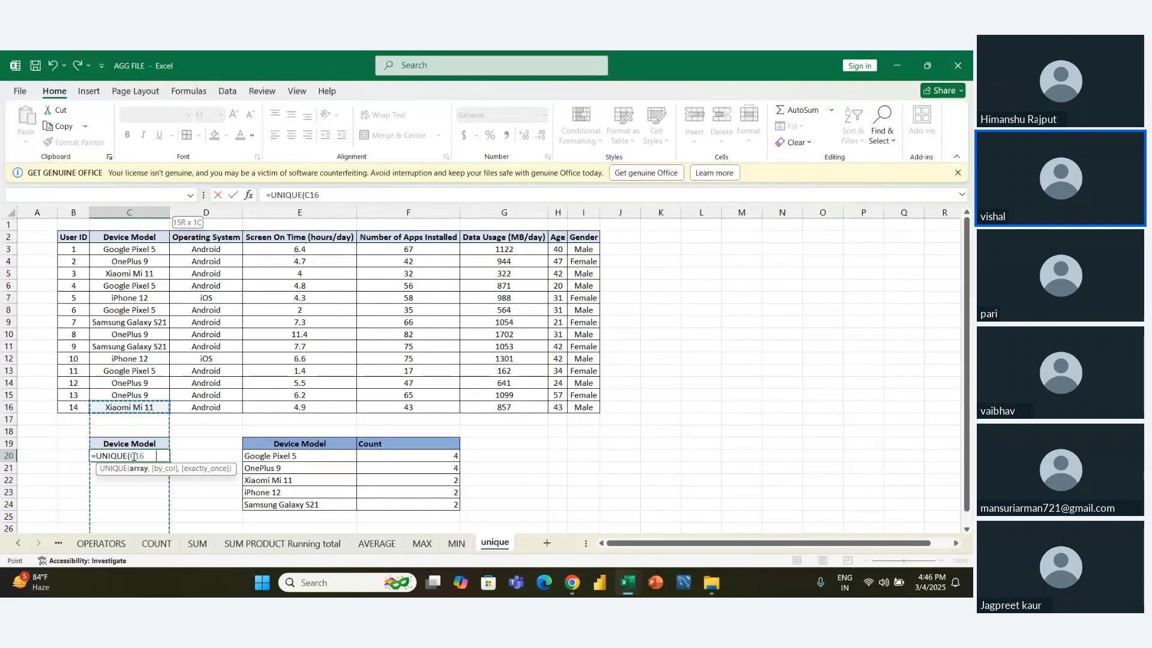
key("Return")
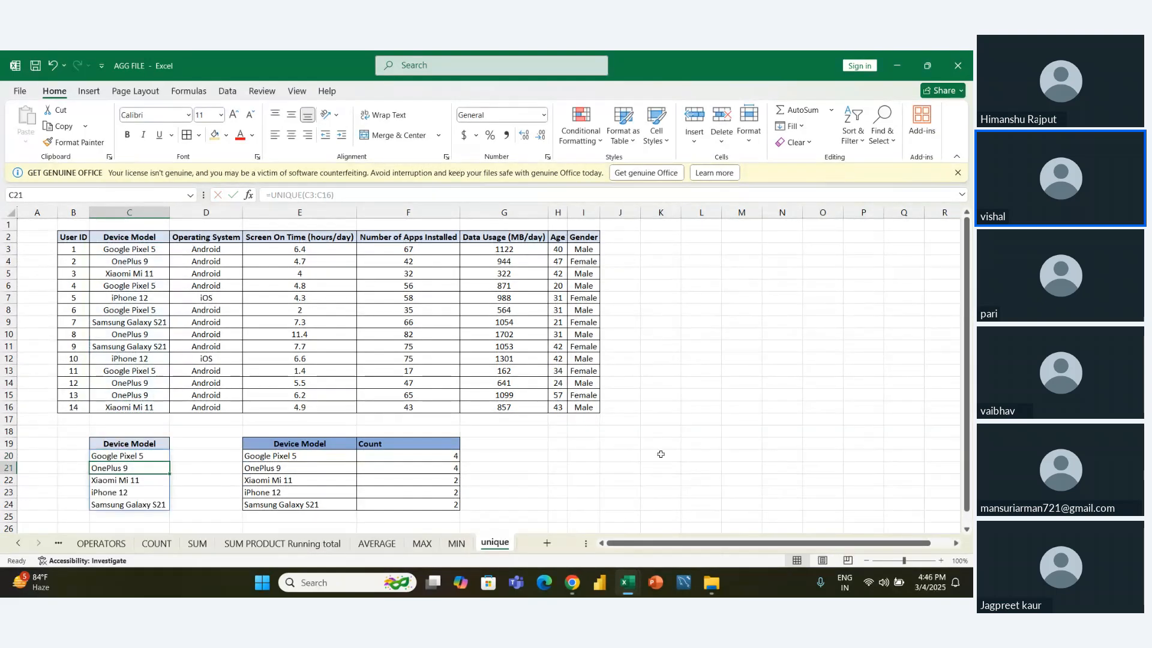
- Clear the device model names in E20:E24 of the Device Model and Count table
left_click(719, 458)
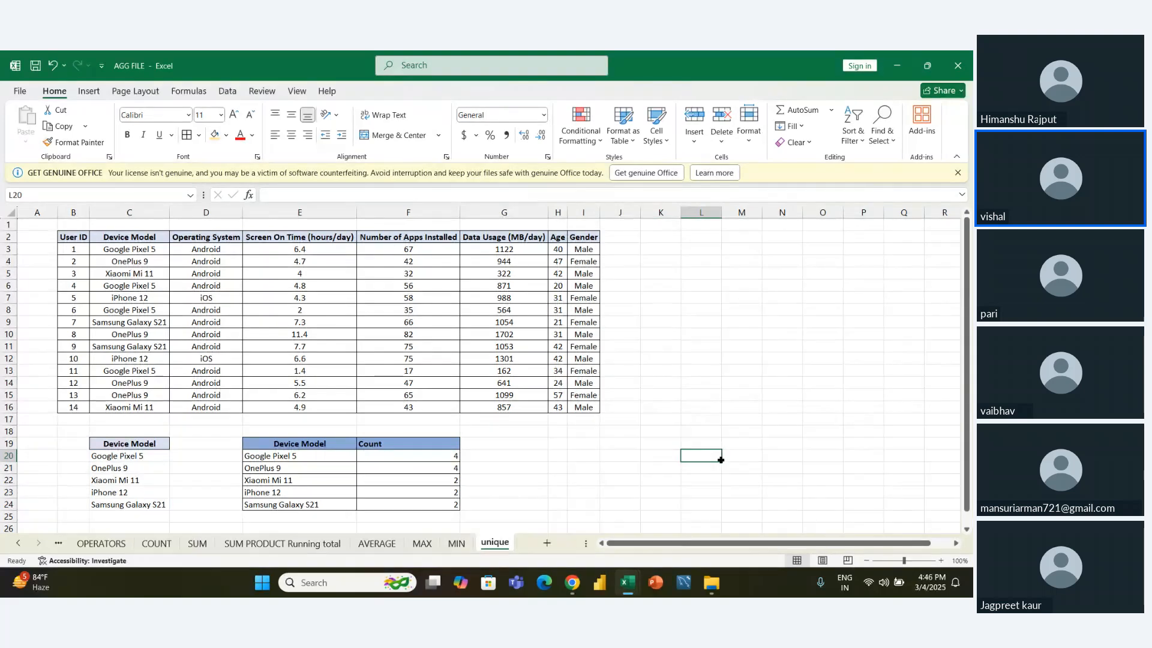
key("Left")
key("Left")
key("Left")
key("Left")
key("Left")
key("Left")
key("Left")
key("Left")
key("Left")
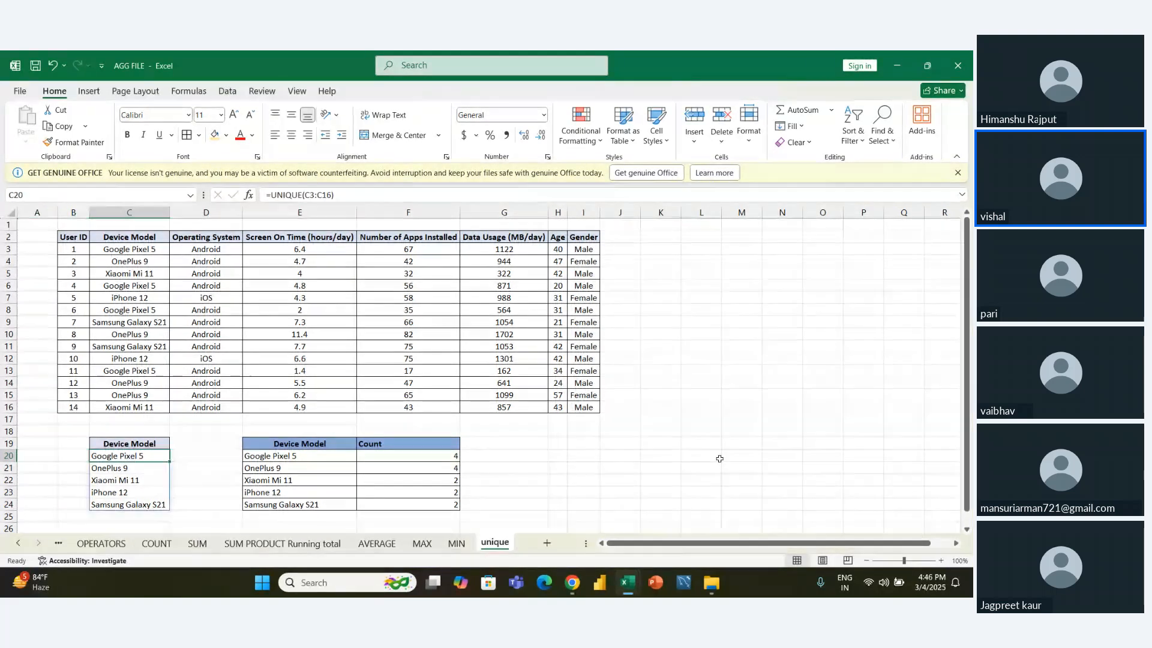
key("shift+Down")
key("shift+Down")
key("shift+Down")
key("shift+Down")
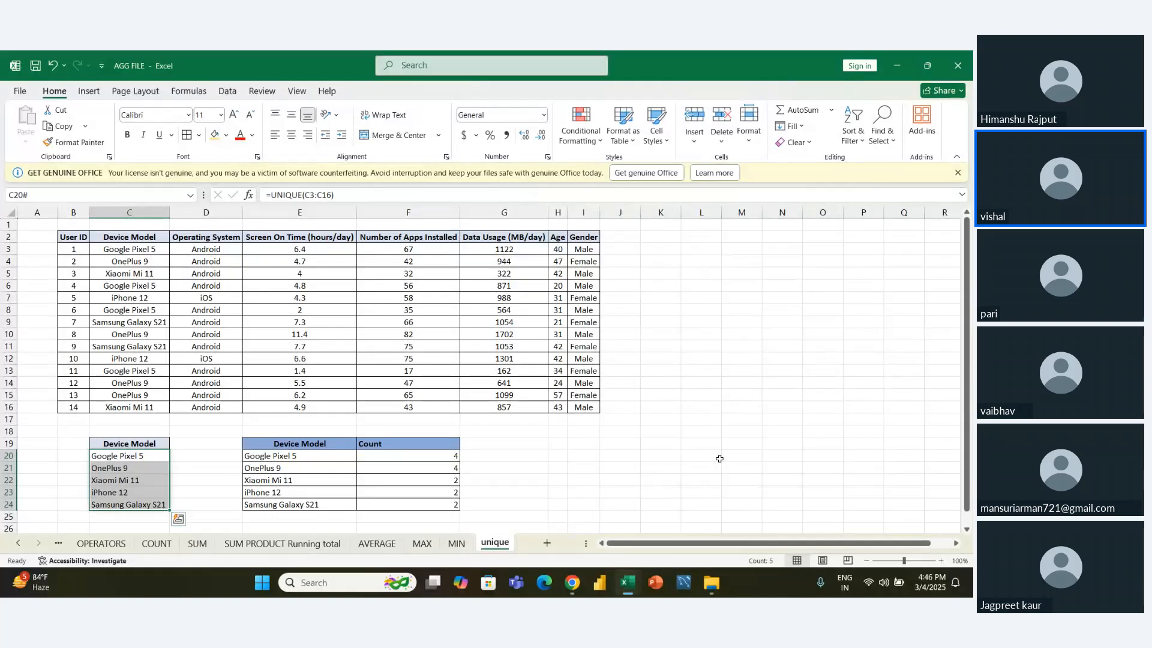
key("Right")
key("Right")
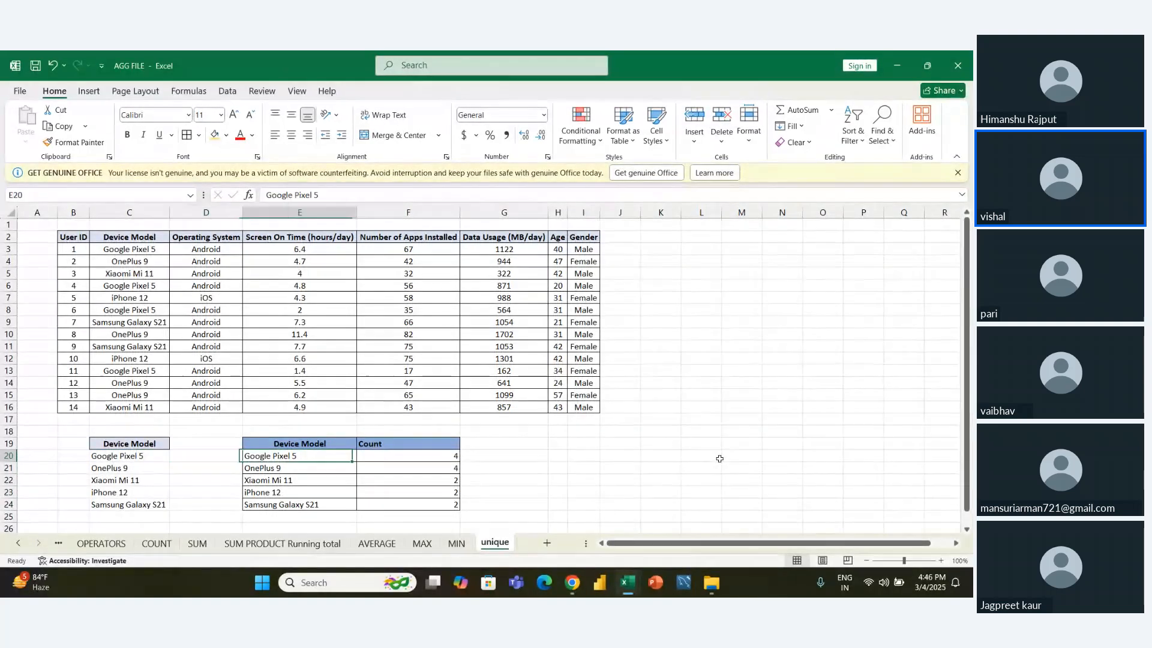
key("shift+Down")
key("shift+Down")
key("shift+Down")
key("shift+Down")
key("ctrl+z")
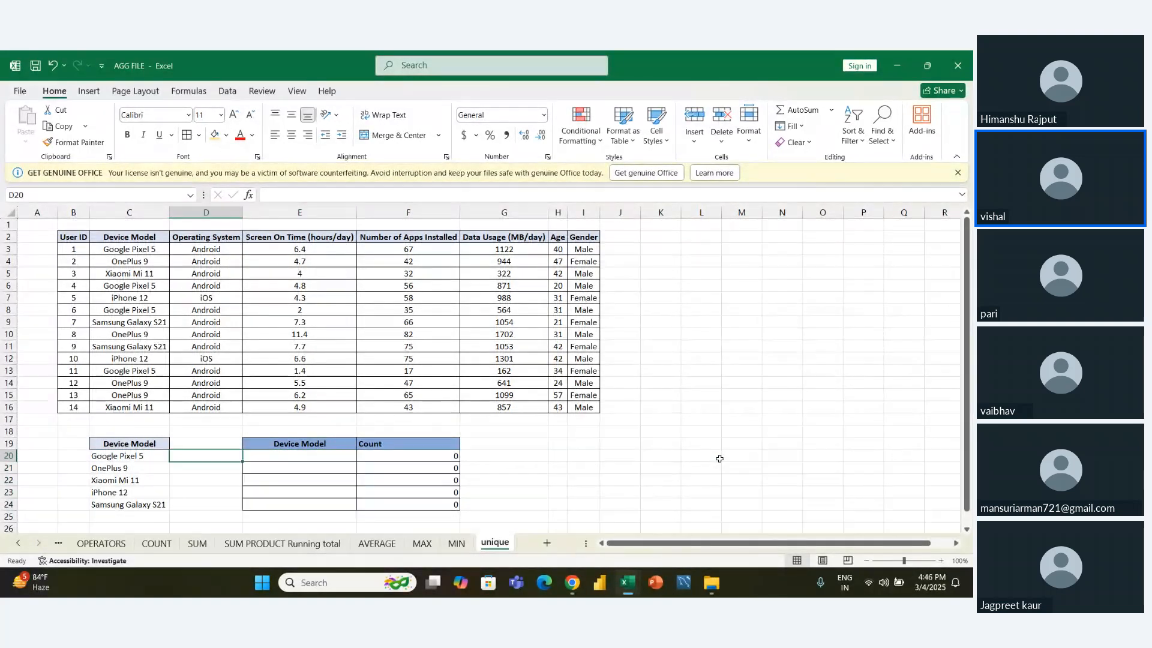
- Copy the unique device models in C20:C24 and paste them as values only into the count table from E20
key("Left")
key("Left")
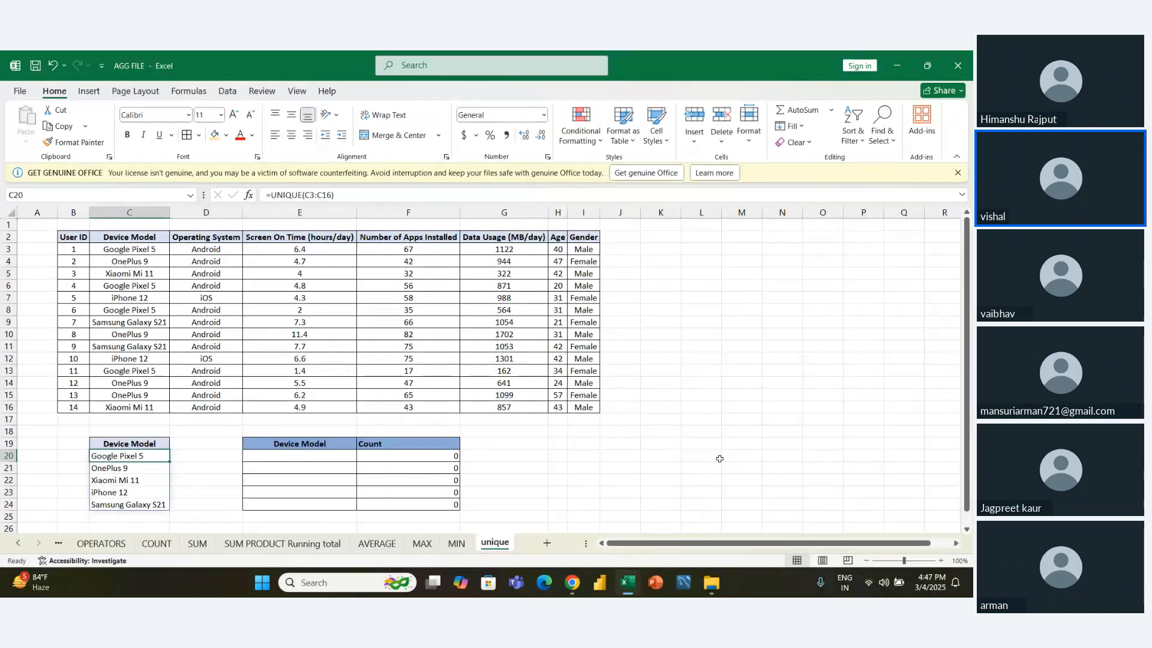
key("shift+Down")
key("shift+Down")
key("shift+Down")
key("shift+Down")
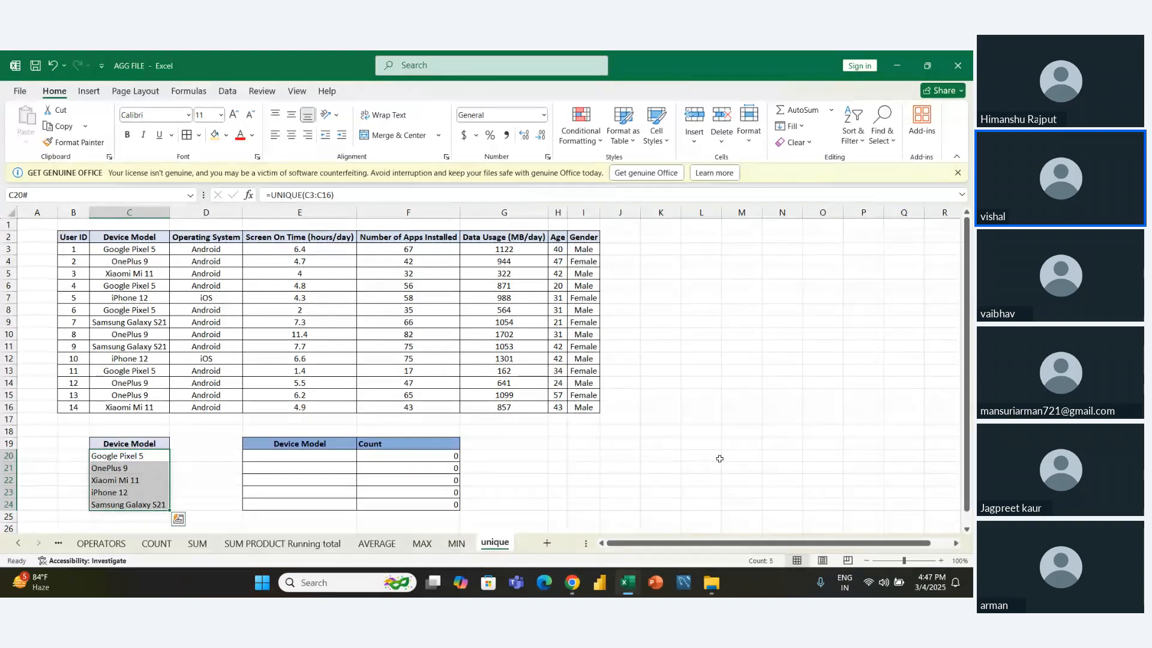
key("ctrl+c")
key("Right")
key("Right")
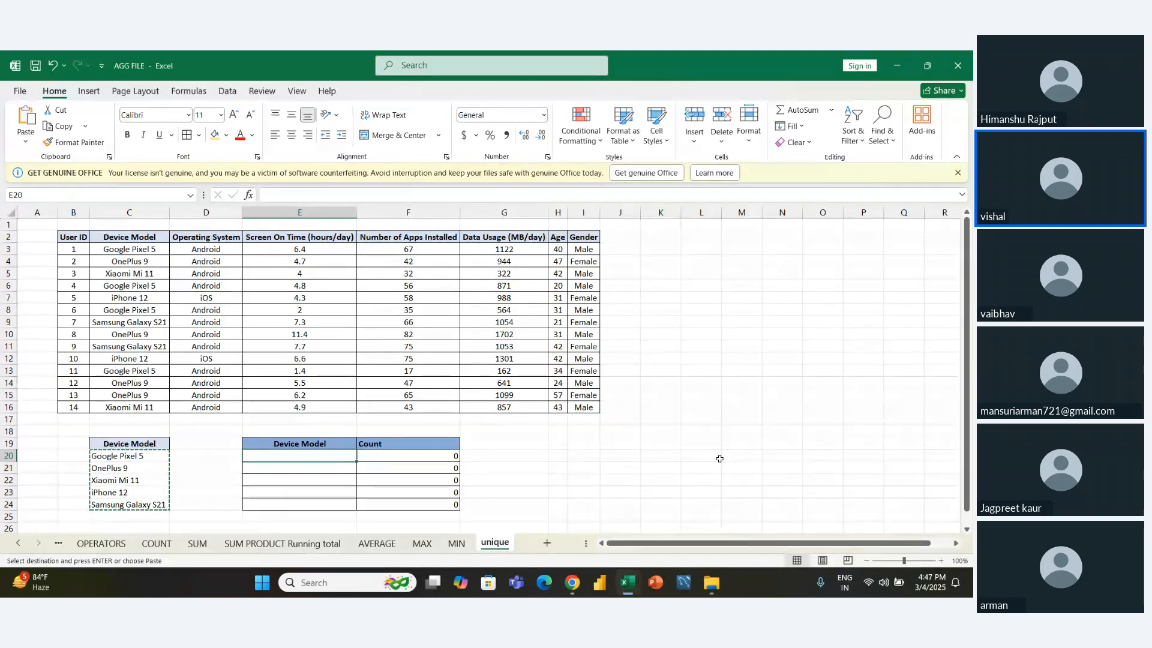
key("ctrl+alt+v")
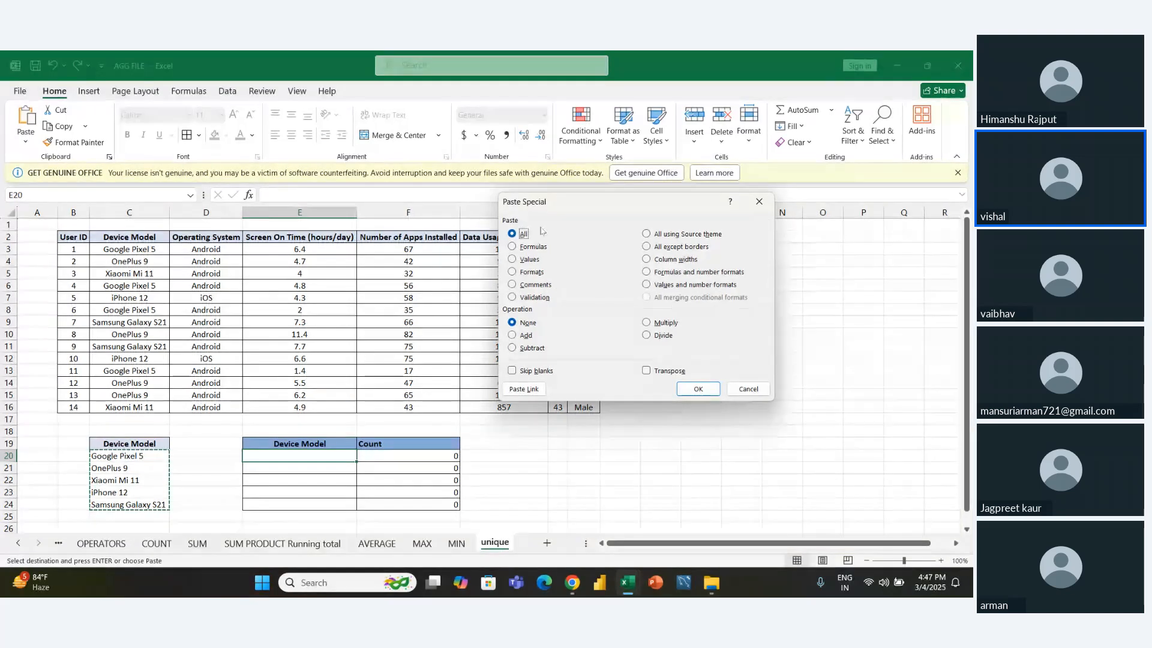
left_click(513, 259)
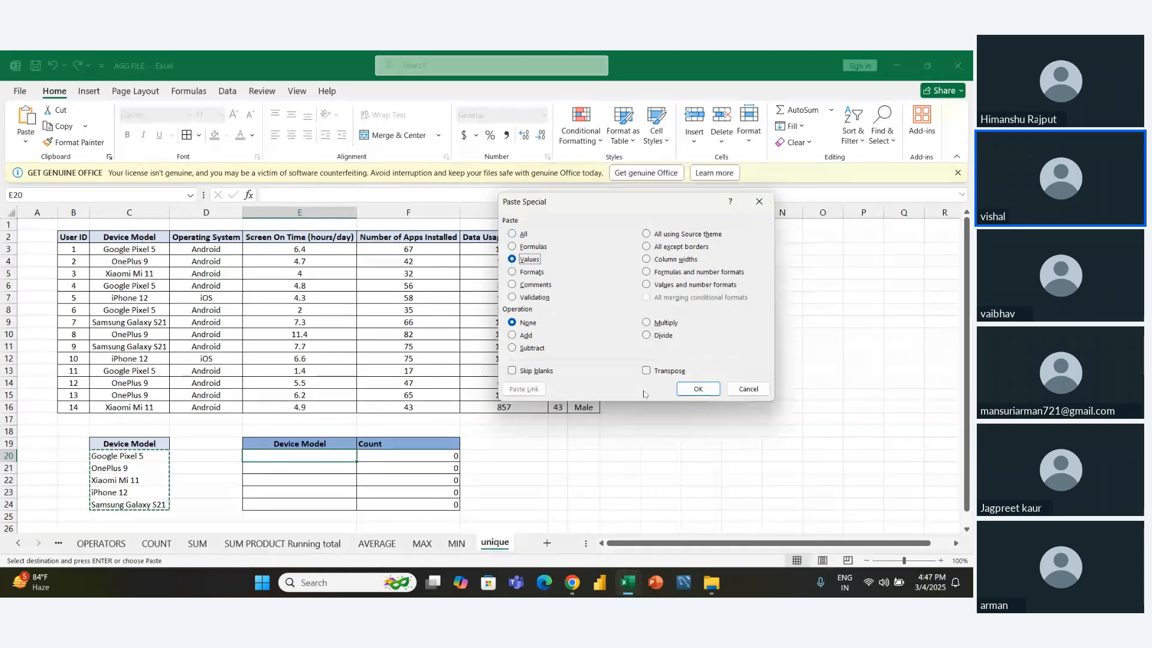
left_click(697, 389)
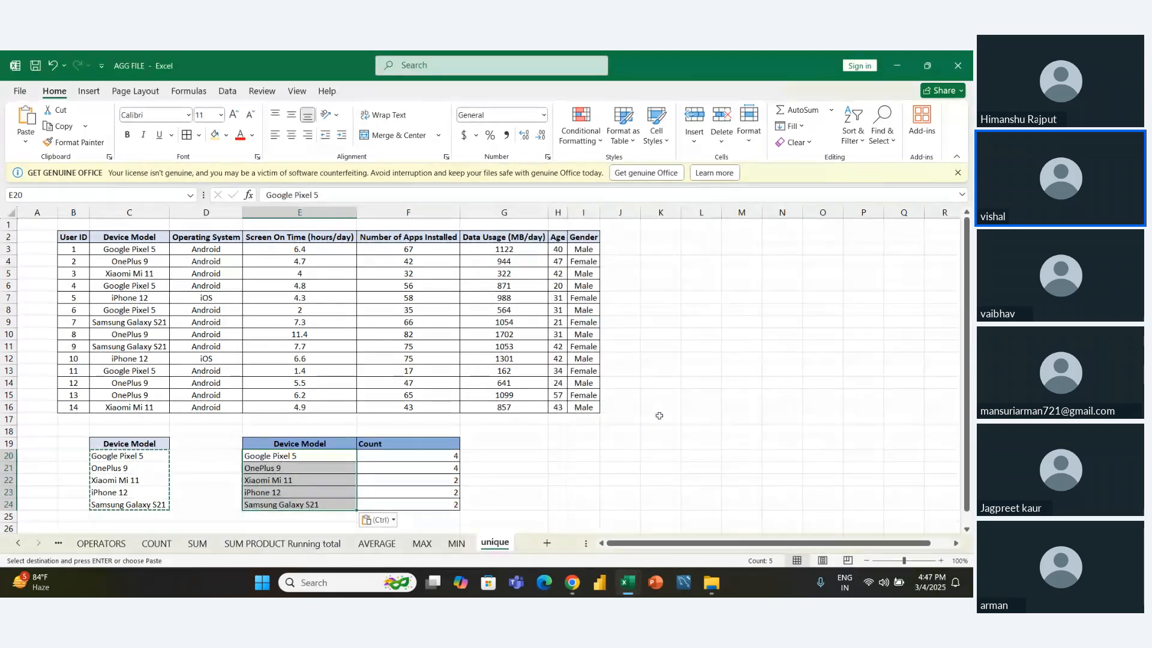
- Examine the pasted device models in E20:E24 and the COUNTIF formula in F23
left_click(316, 466)
left_click_drag(306, 456, 316, 504)
left_click(391, 491)
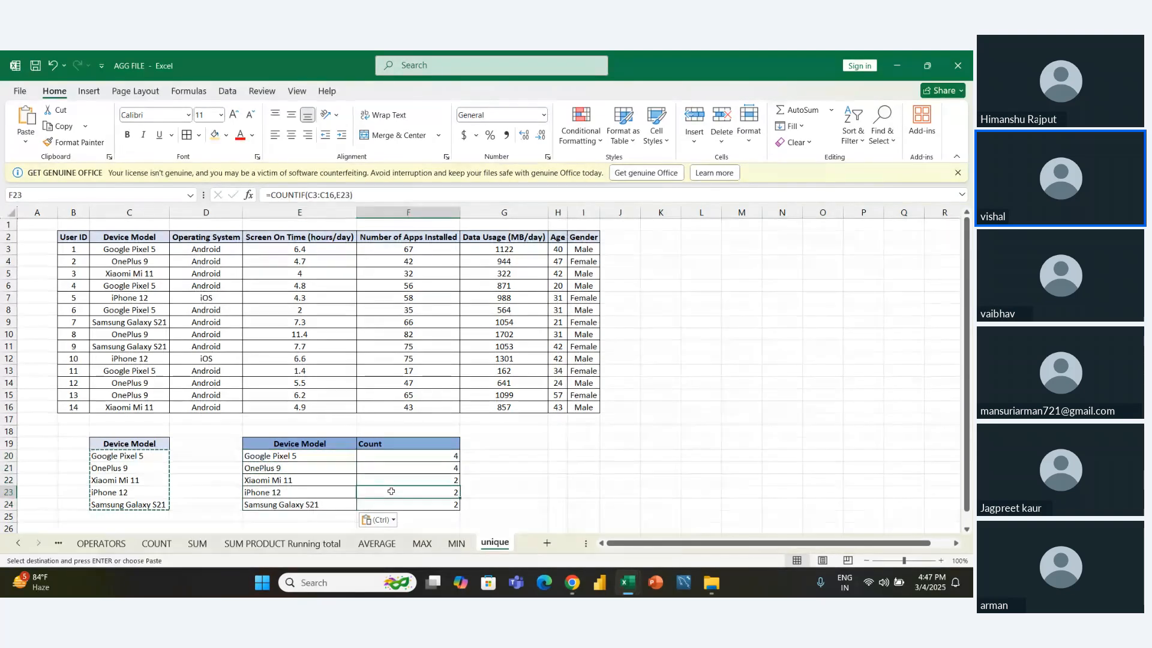
left_click(327, 482)
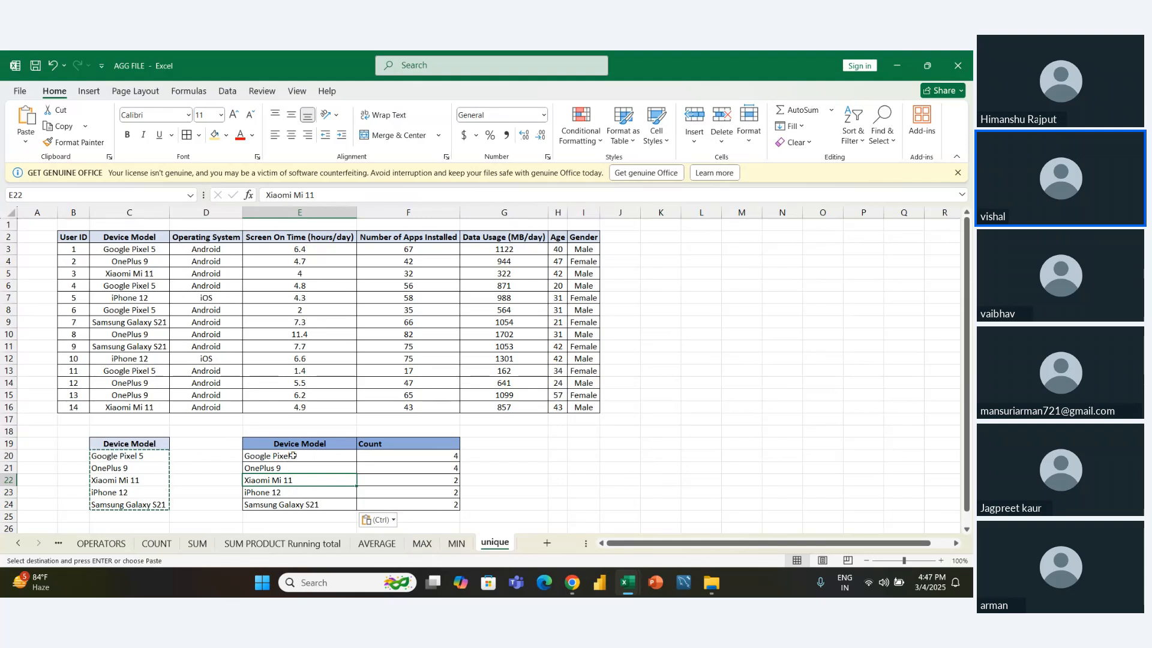
left_click_drag(293, 456, 282, 507)
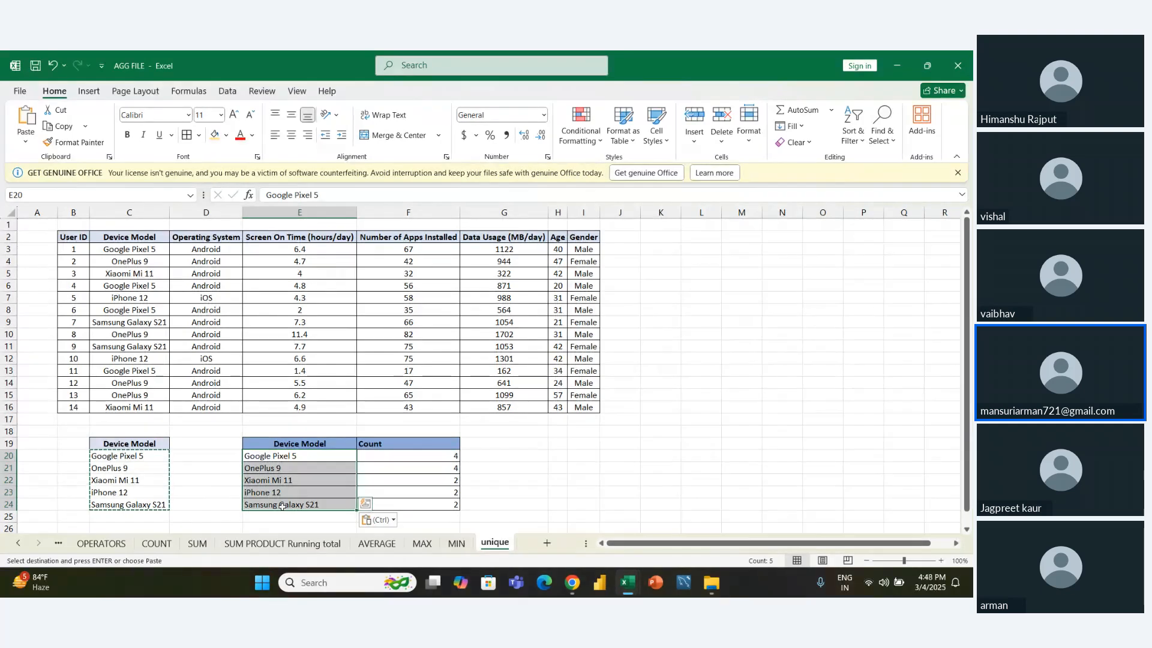
- Undo the values paste in the Device Model and Count table and copy the unique models in C20:C24 again
key("Escape")
key("ctrl+z")
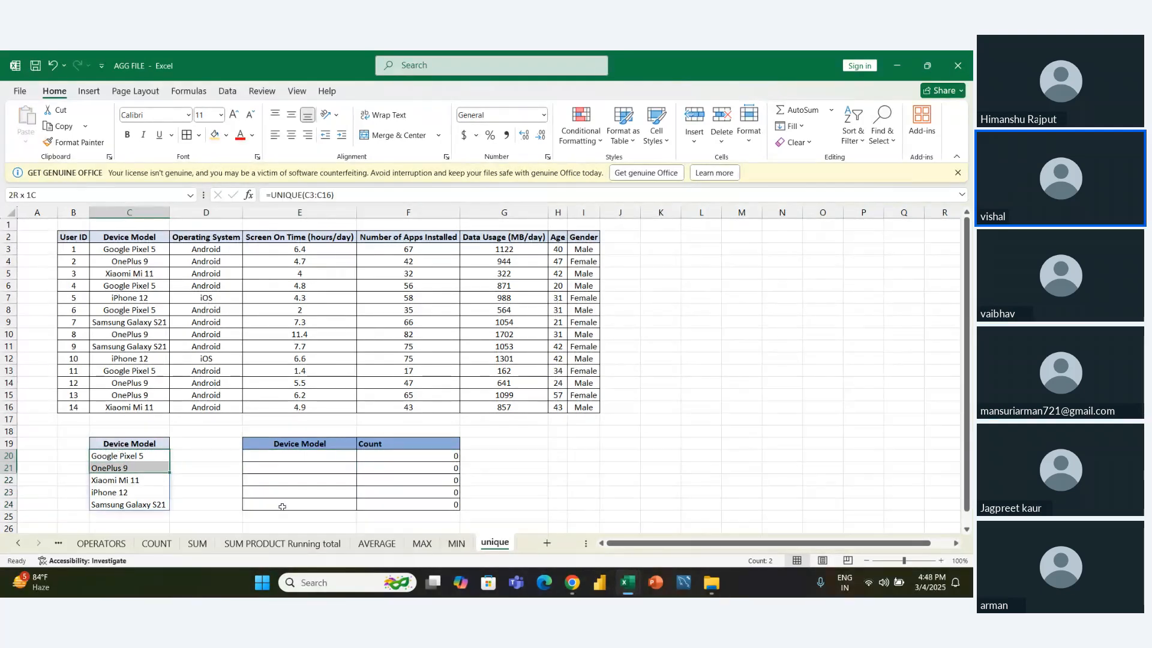
key("shift+Down")
key("shift+Down")
key("shift+Down")
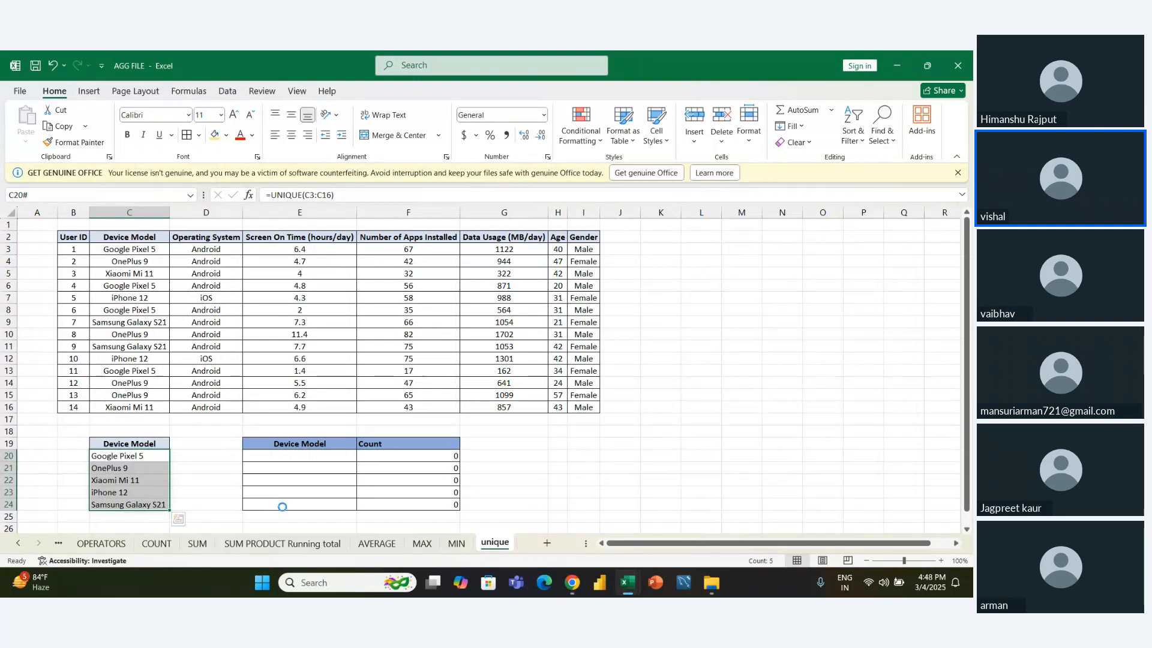
key("ctrl+c")
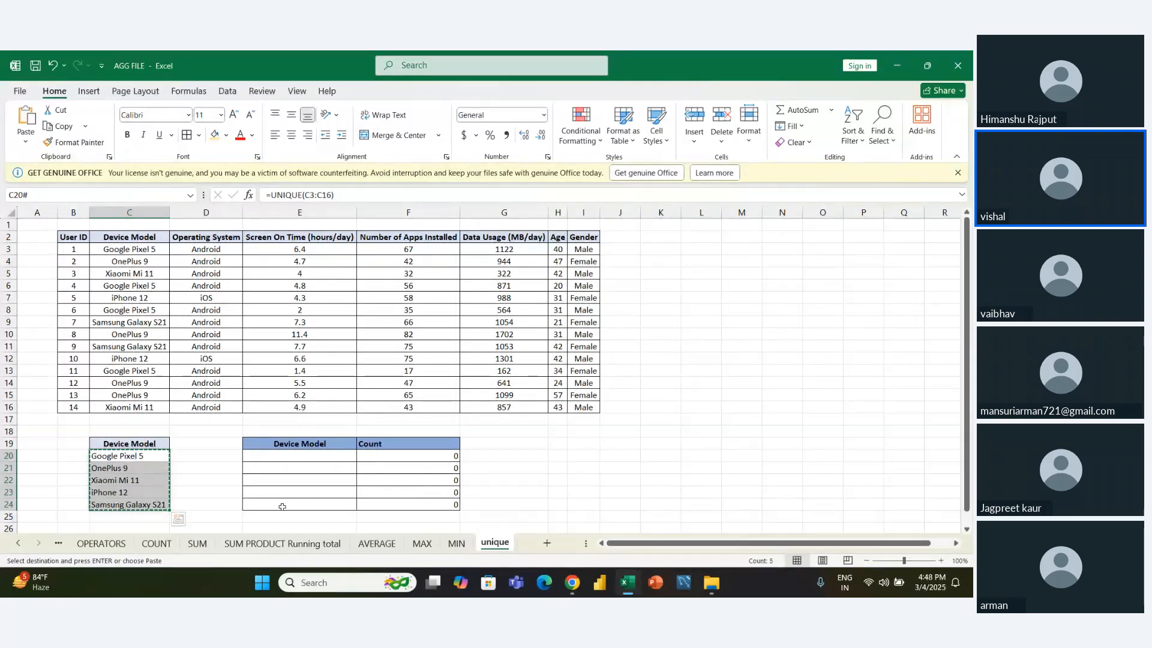
- Paste the copied device models as values only from E20 and end the copy mode
key("Right")
key("Right")
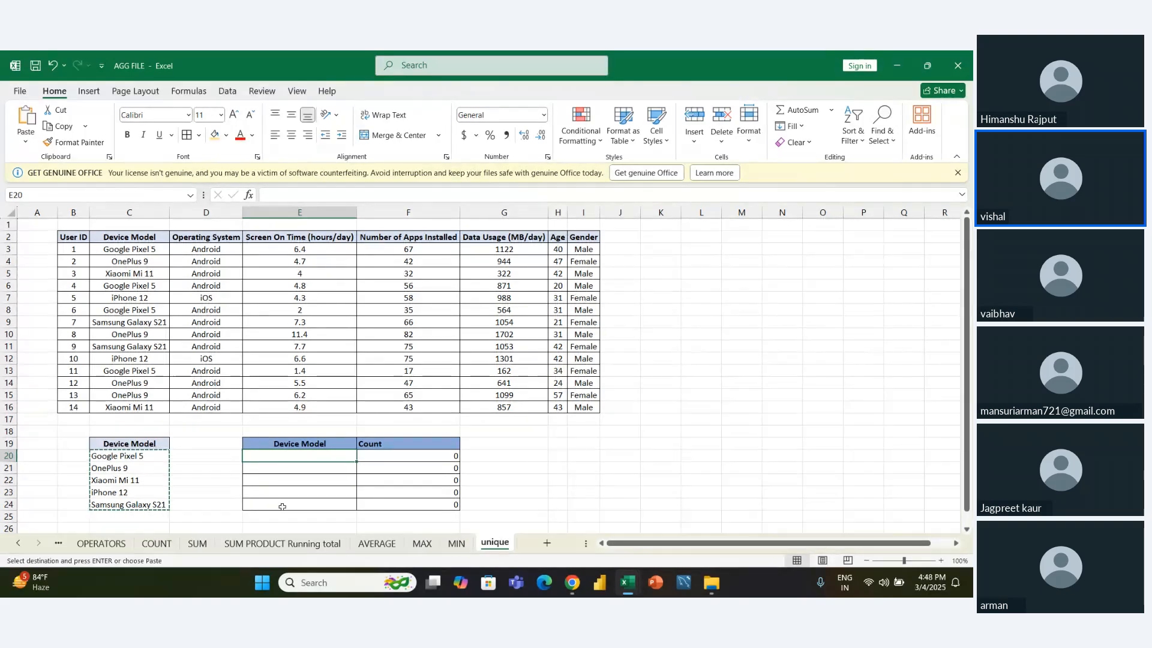
key("ctrl+alt+v")
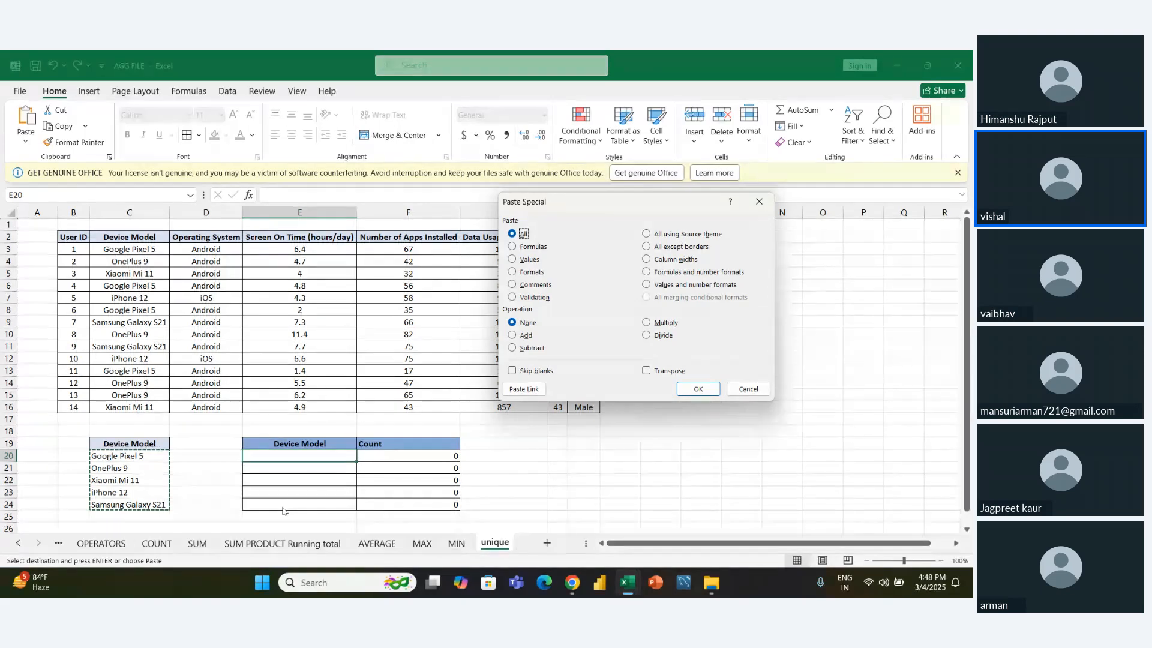
left_click(513, 260)
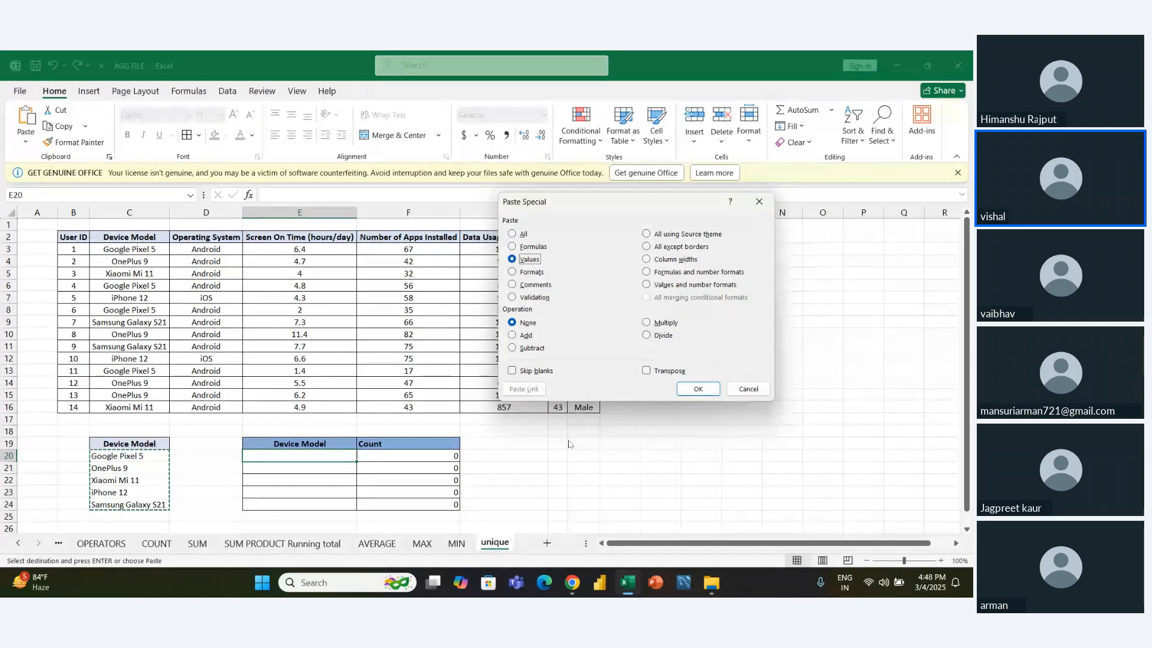
left_click(515, 246)
left_click(514, 237)
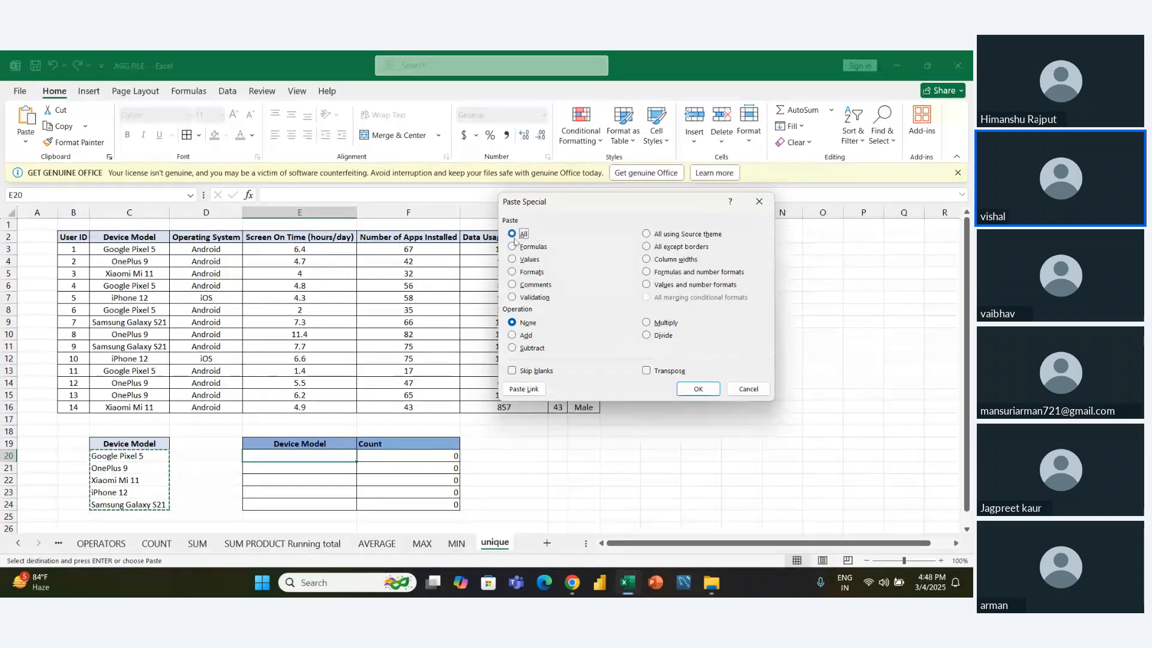
left_click(513, 261)
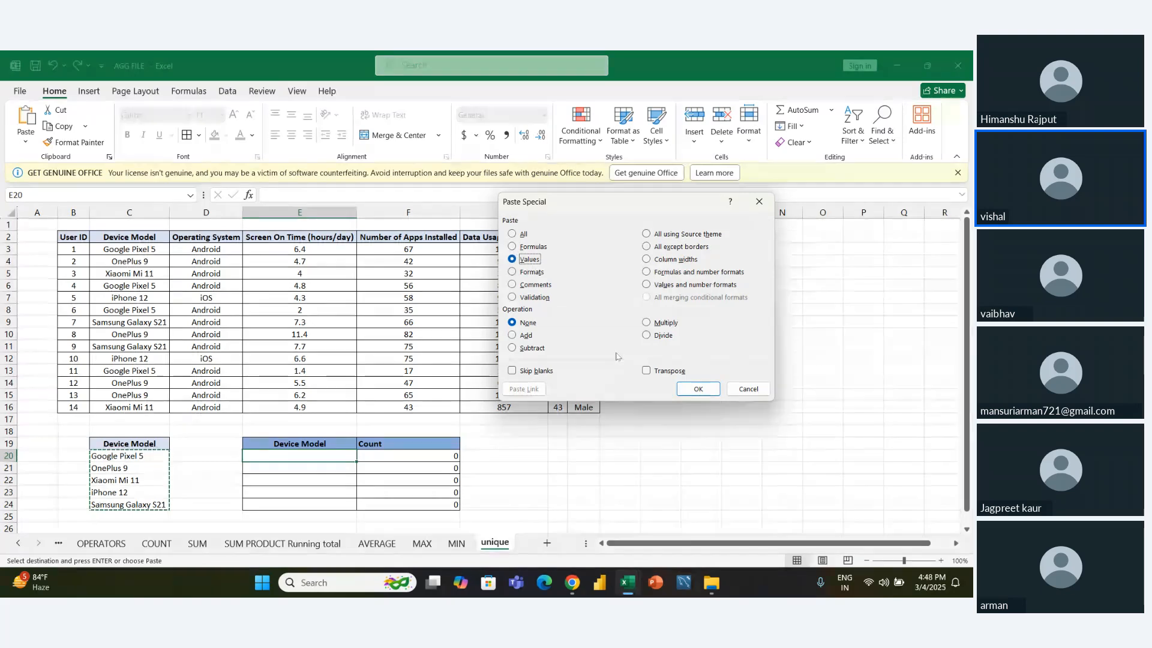
left_click(698, 389)
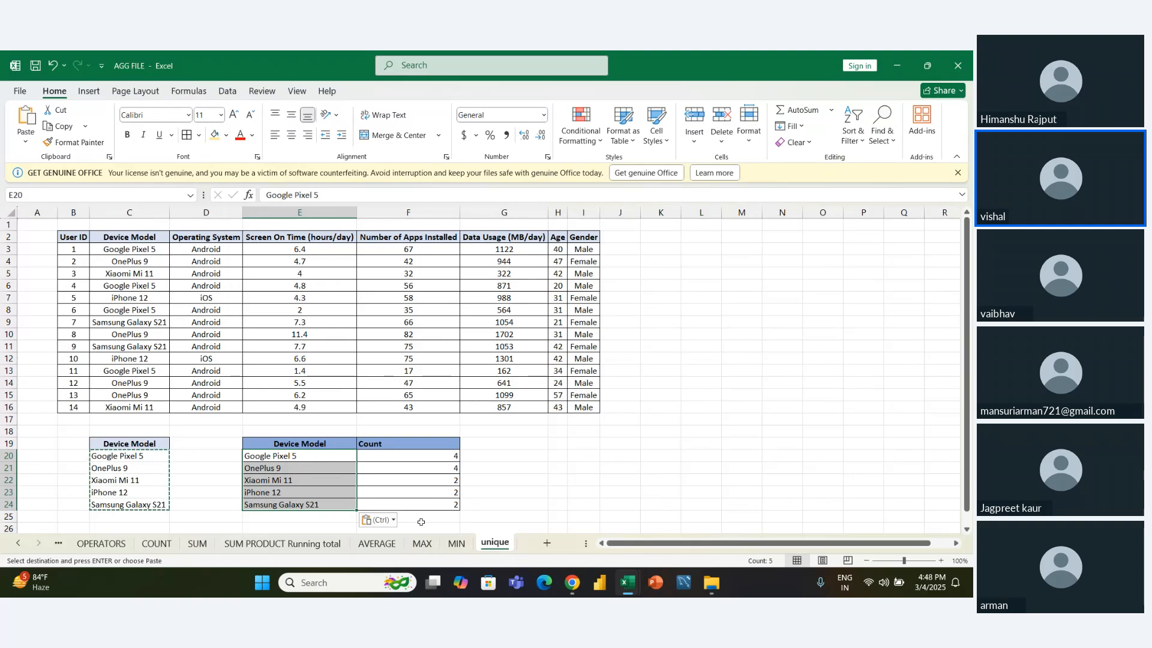
left_click(514, 507)
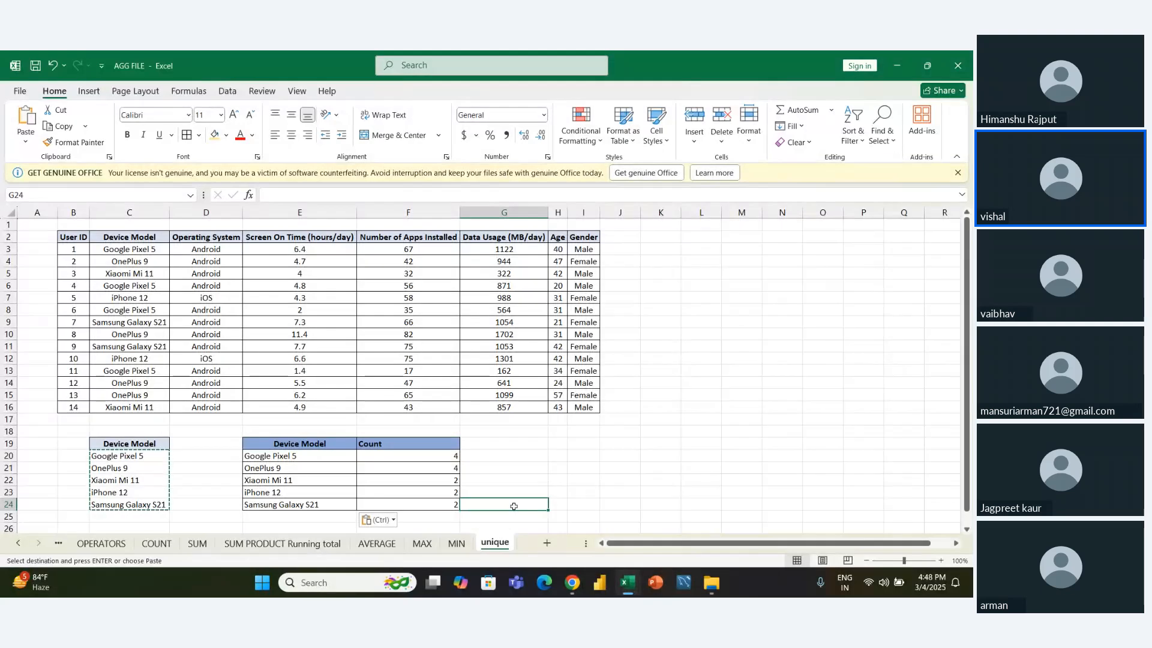
key("Escape")
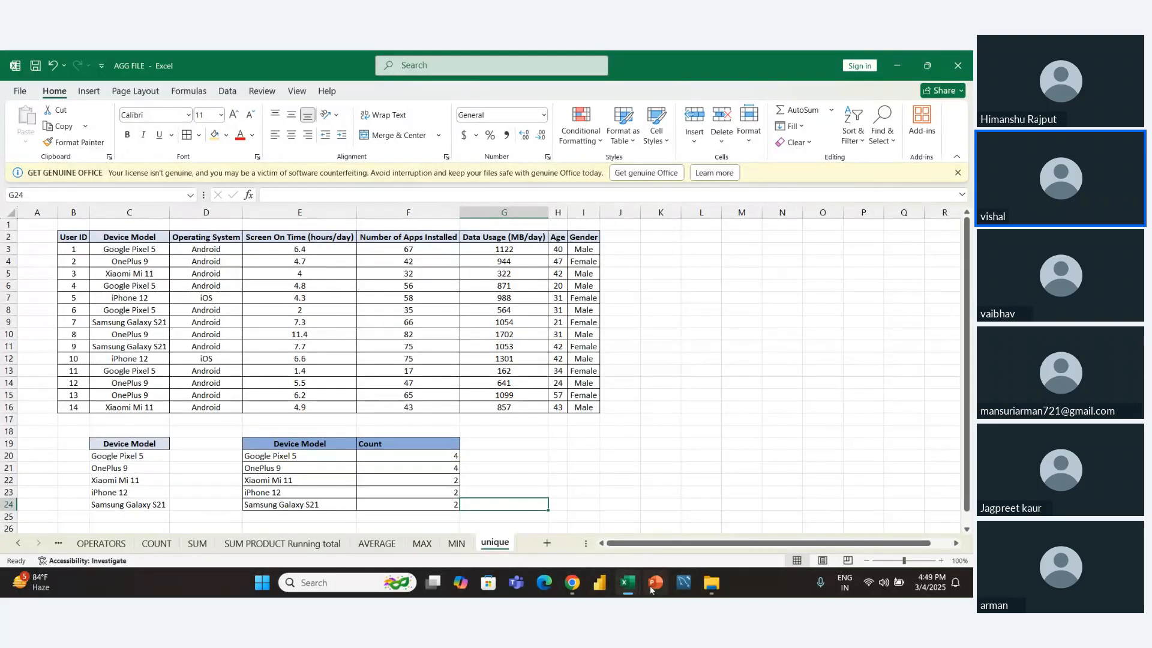
- Switch to the car_dataset_india workbook and enter the heading Brands in cell N9
mouse_move(628, 585)
left_click(696, 498)
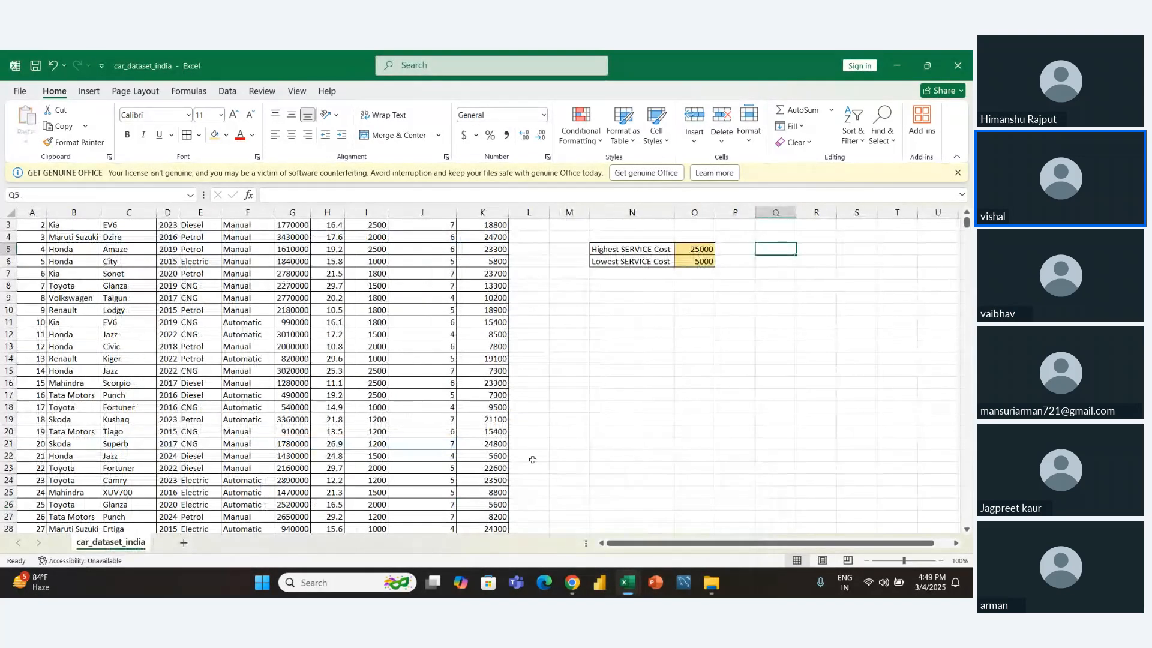
left_click(648, 297)
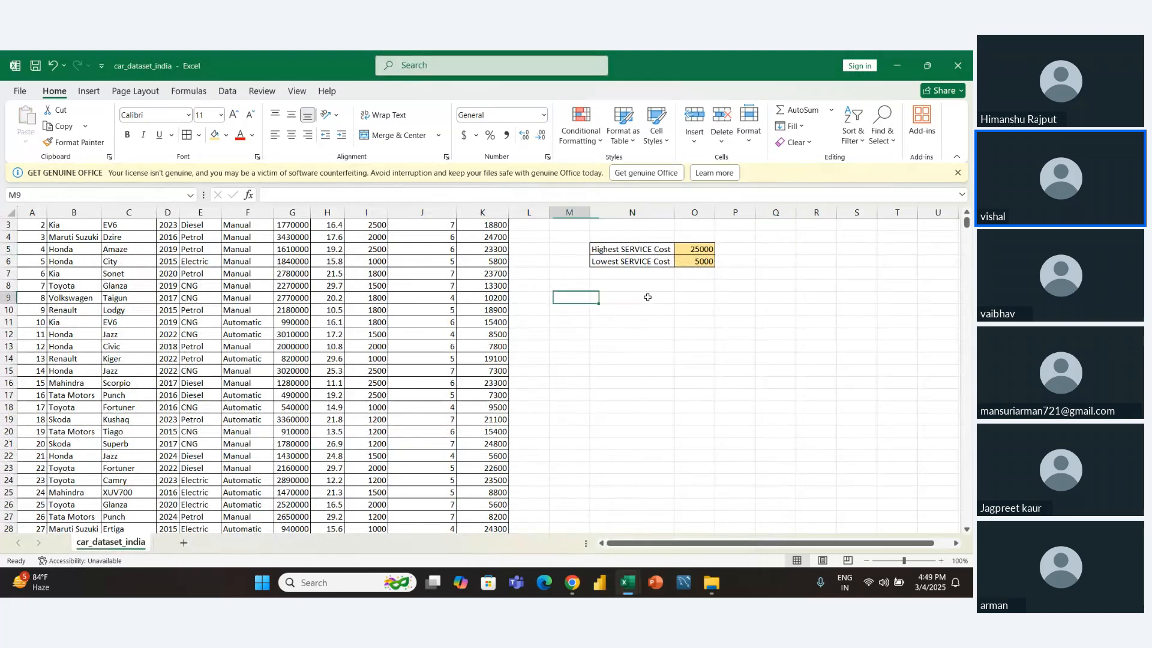
type("Br")
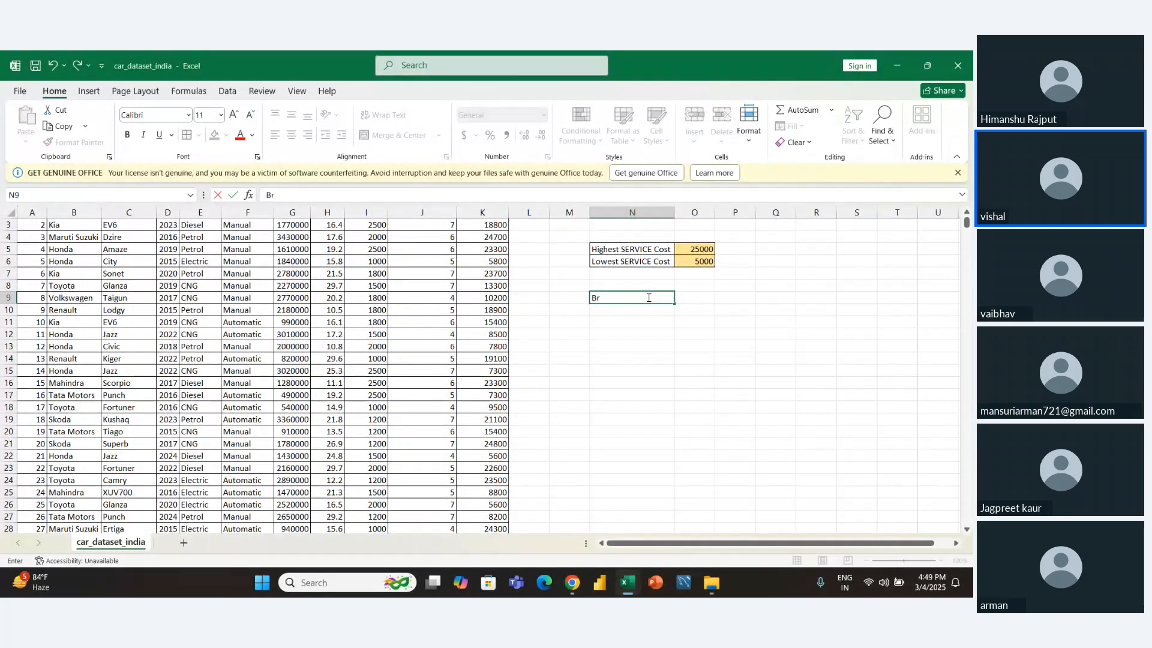
type("ansds")
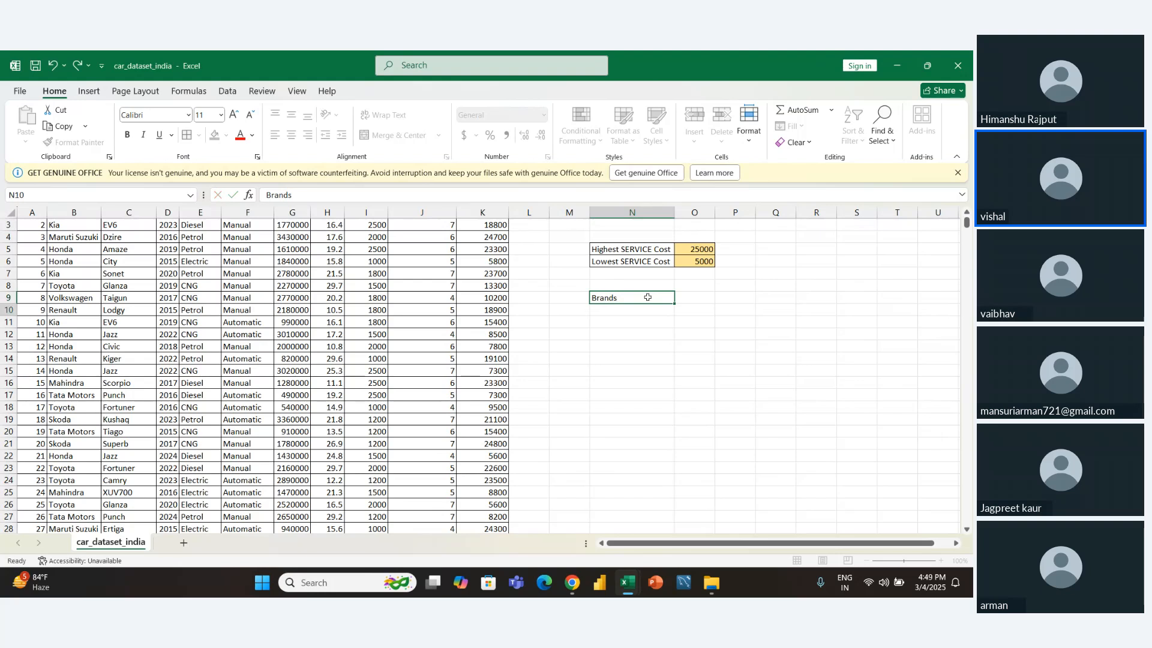
key("Return")
key("Right")
key("Up")
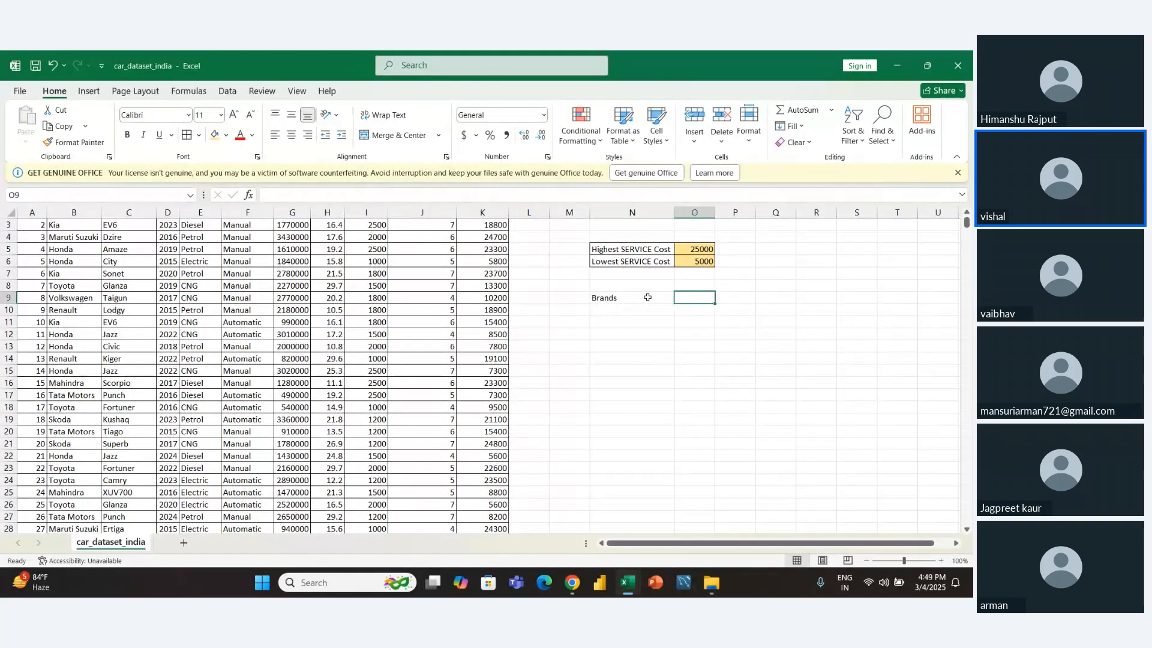
- Copy the Highest and Lowest SERVICE Cost labels in N5:N6 and paste them as transposed values from O9
key("Left")
key("Up")
key("Up")
key("Up")
key("Up")
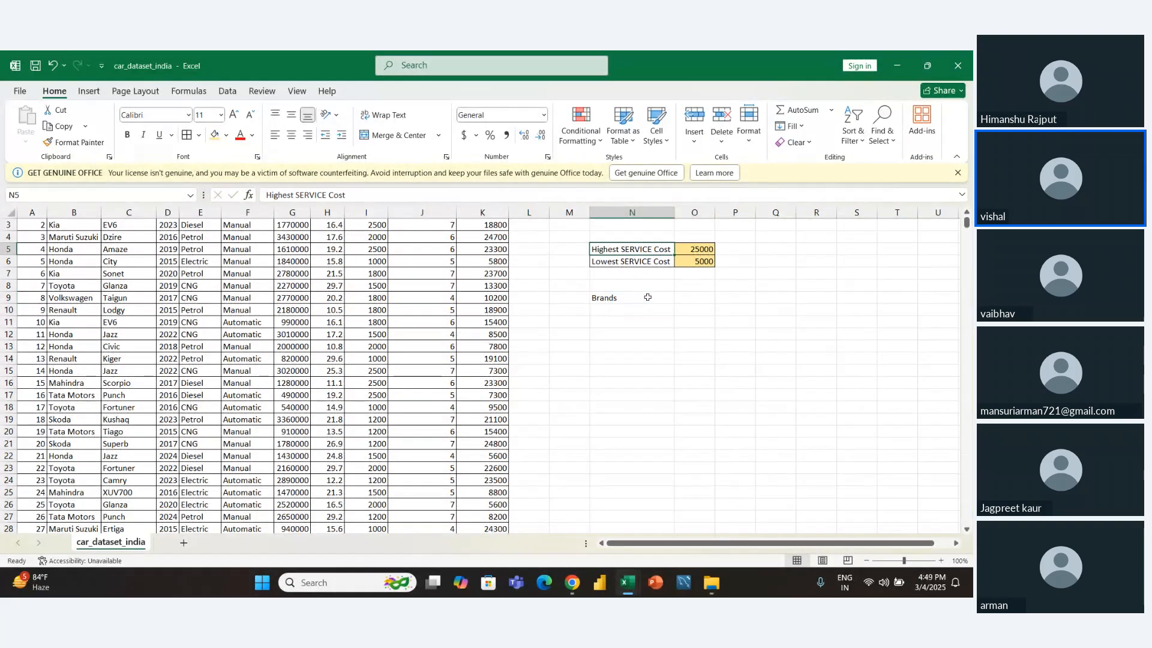
key("shift+Down")
key("ctrl+c")
key("Right")
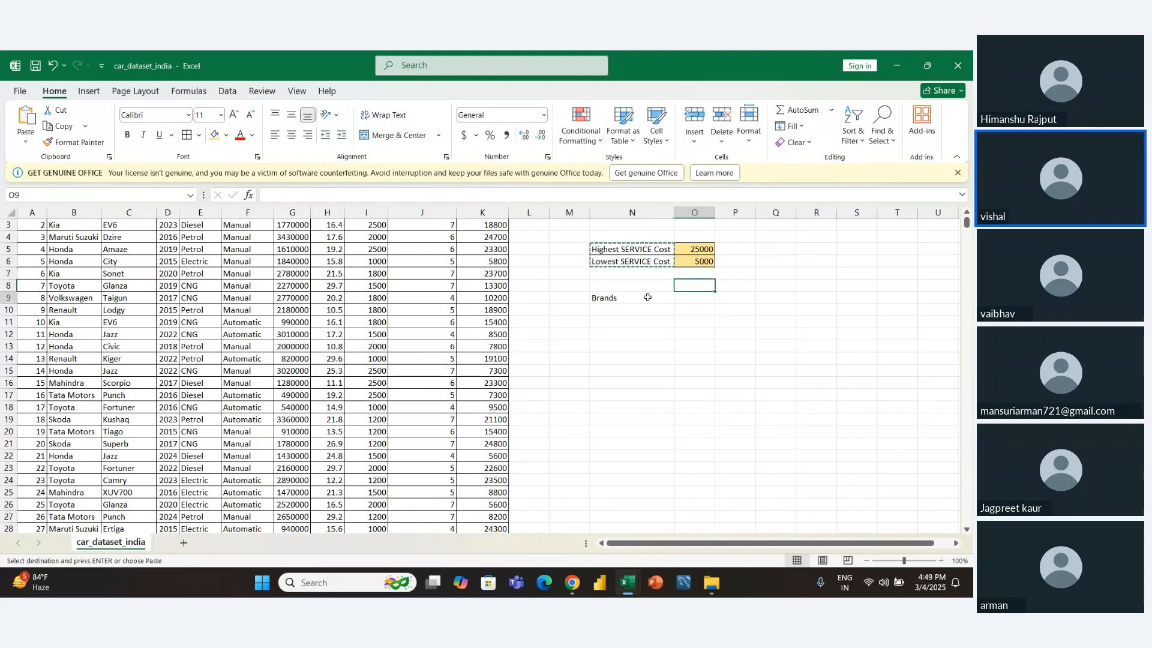
key("Down")
key("Down")
key("Down")
key("Down")
key("ctrl+alt+v")
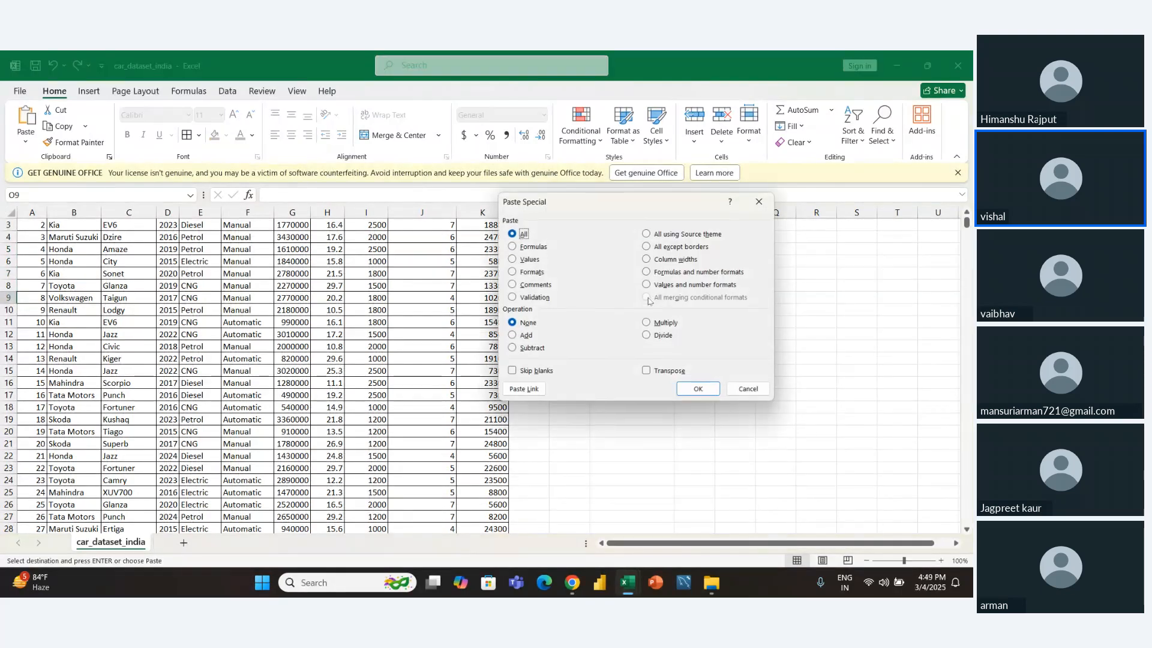
left_click(513, 258)
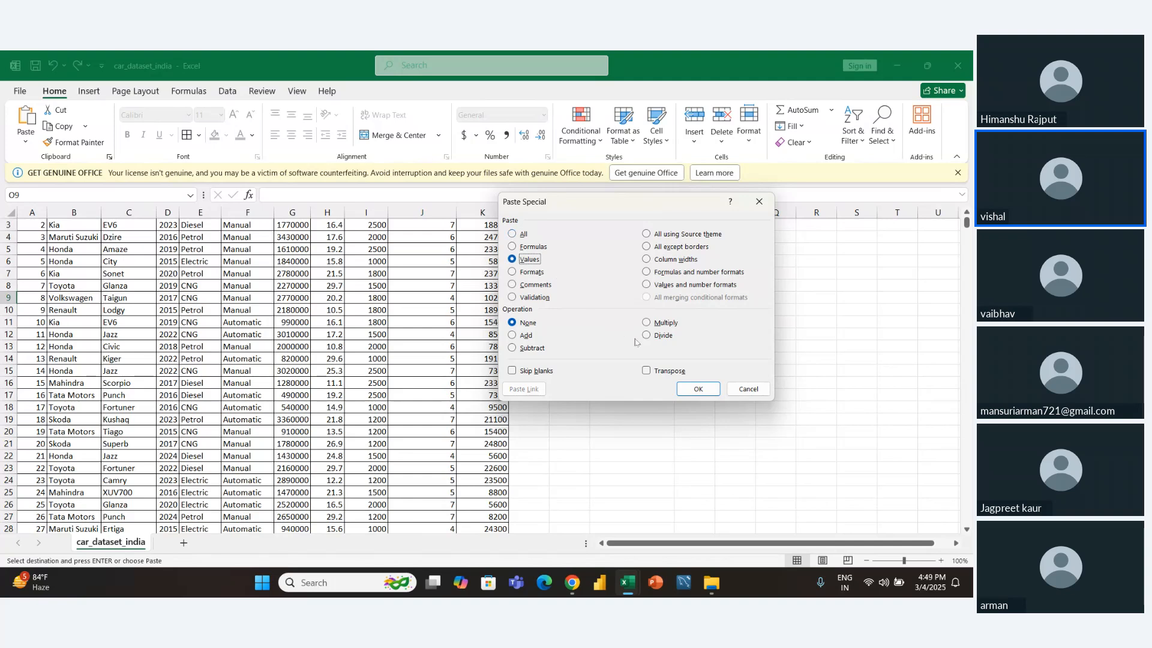
left_click(647, 371)
left_click(692, 385)
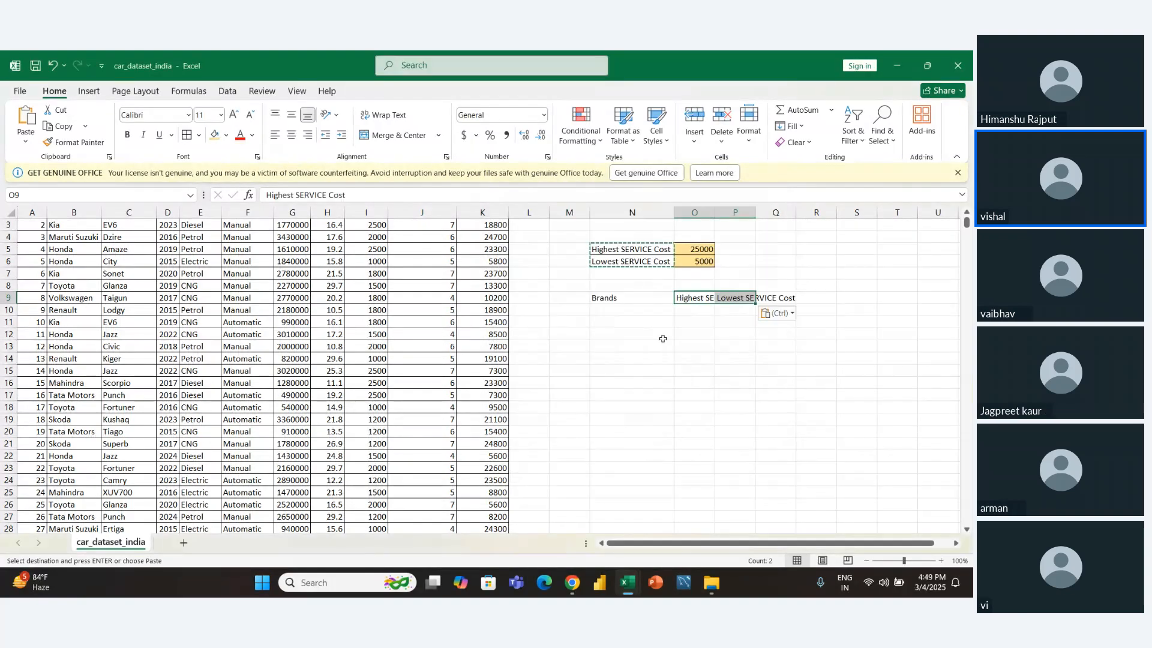
- Autofit the widths of columns O and P to the pasted service cost headings
key("alt+h")
key("o")
key("i")
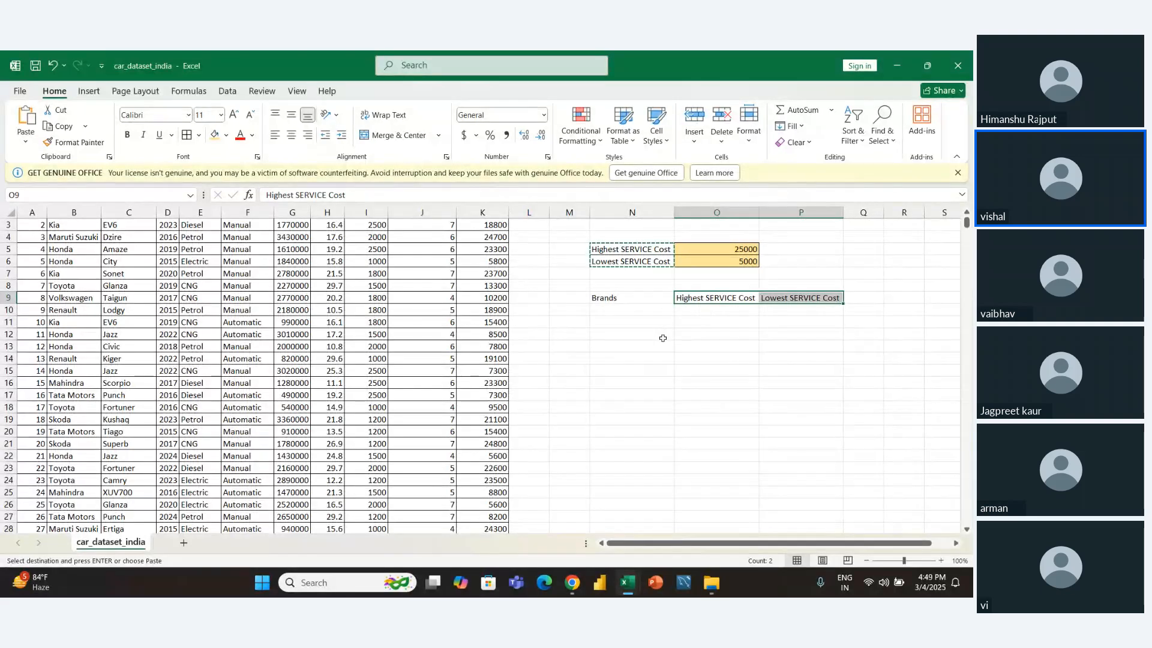
key("Left")
key("shift+Right")
key("shift+Right")
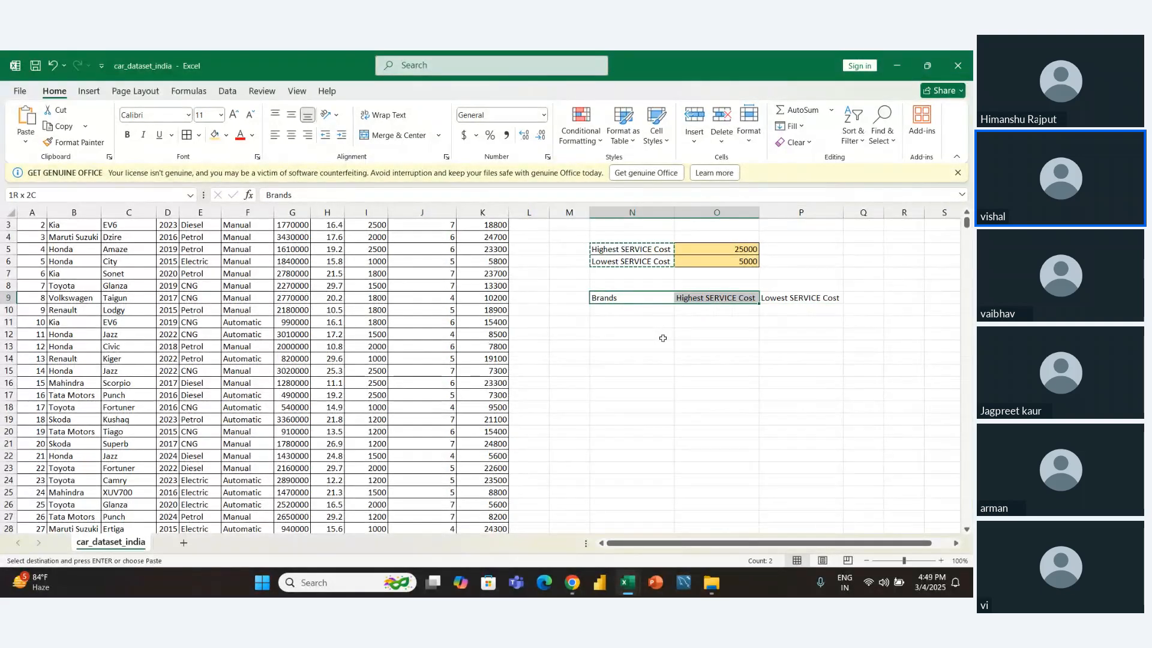
key("shift+Left")
key("shift+Left")
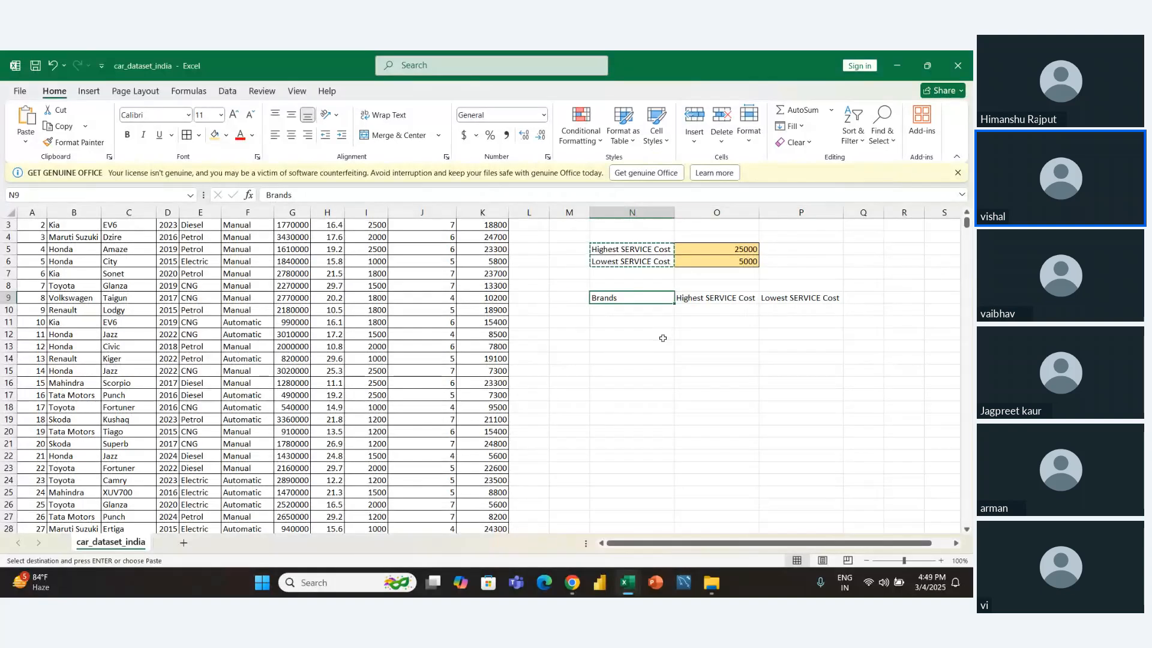
key("Right")
key("Right")
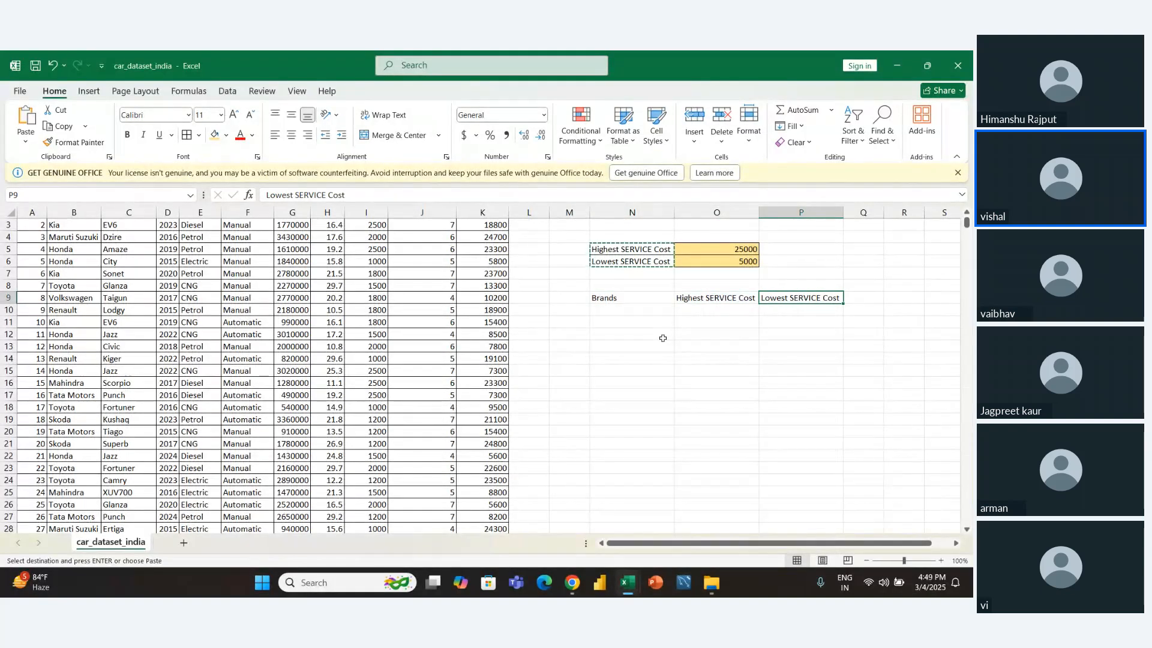
key("Left")
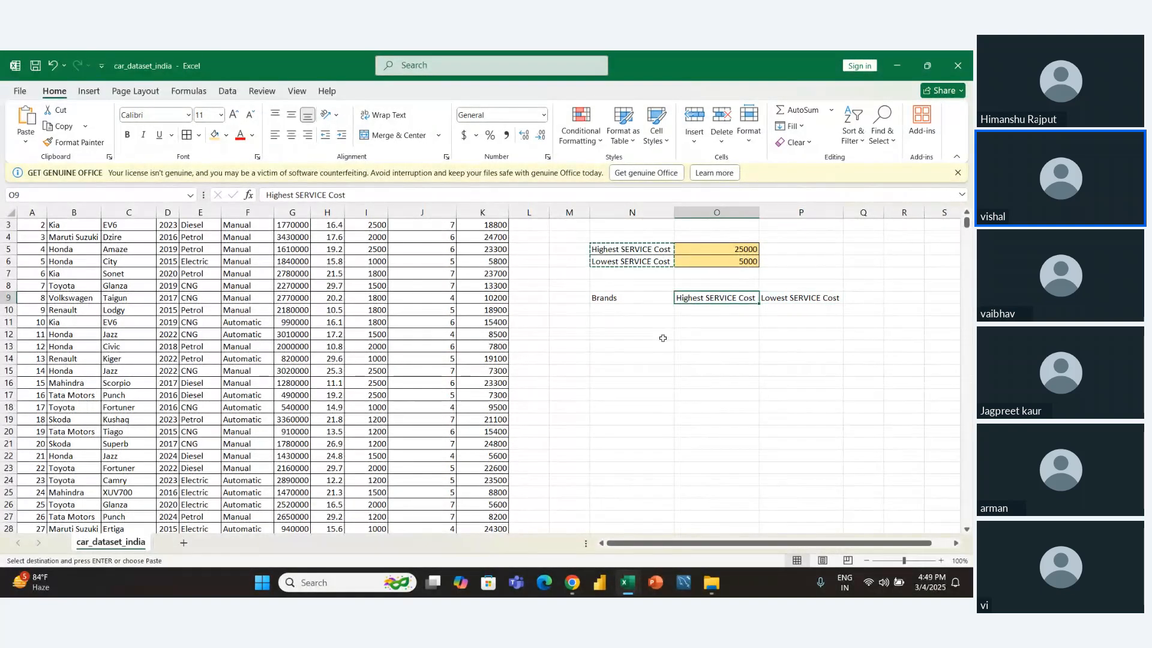
key("Right")
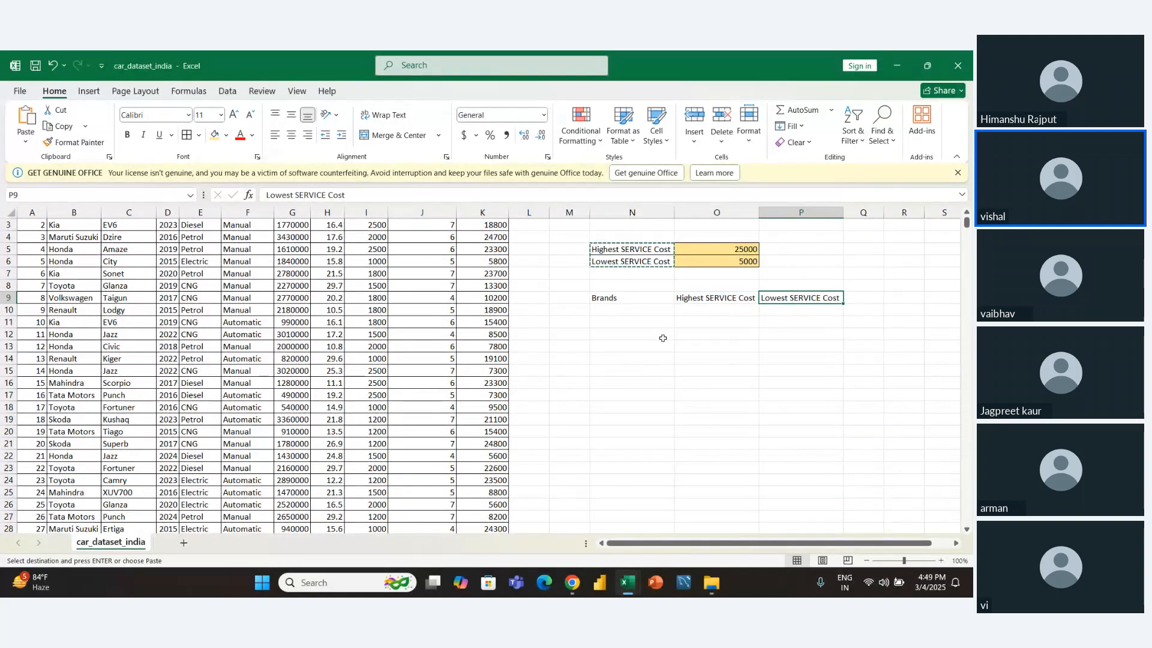
key("Left")
key("Left")
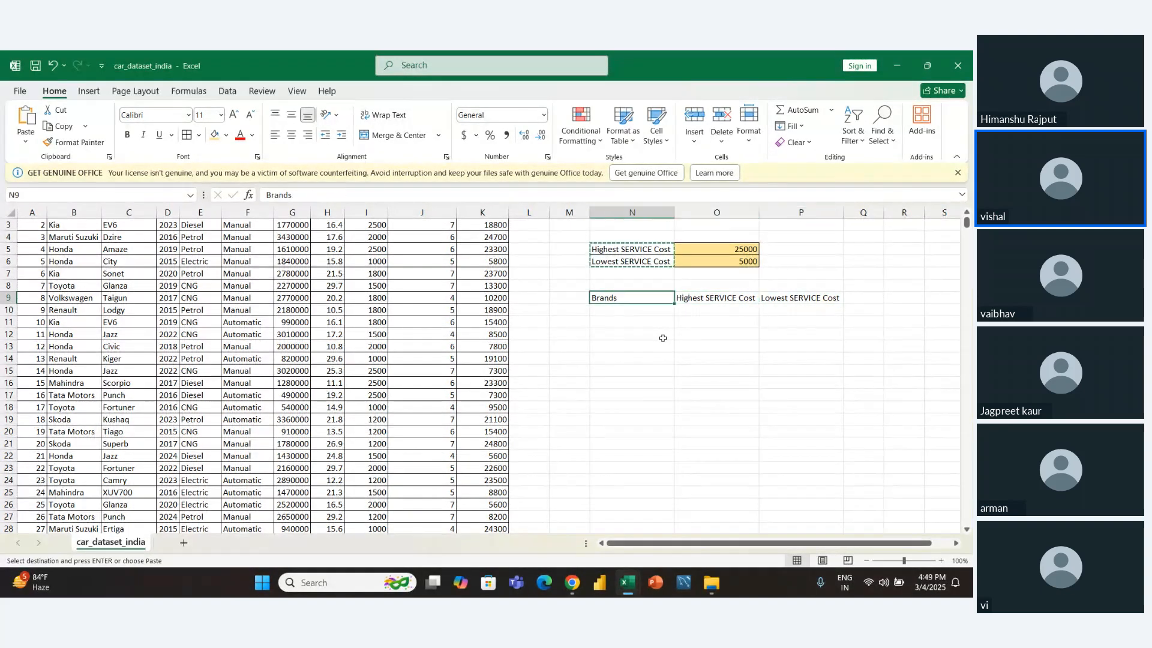
- Examine the Brand column of the car dataset, from its header down through the first rows
key("Left")
key("Down")
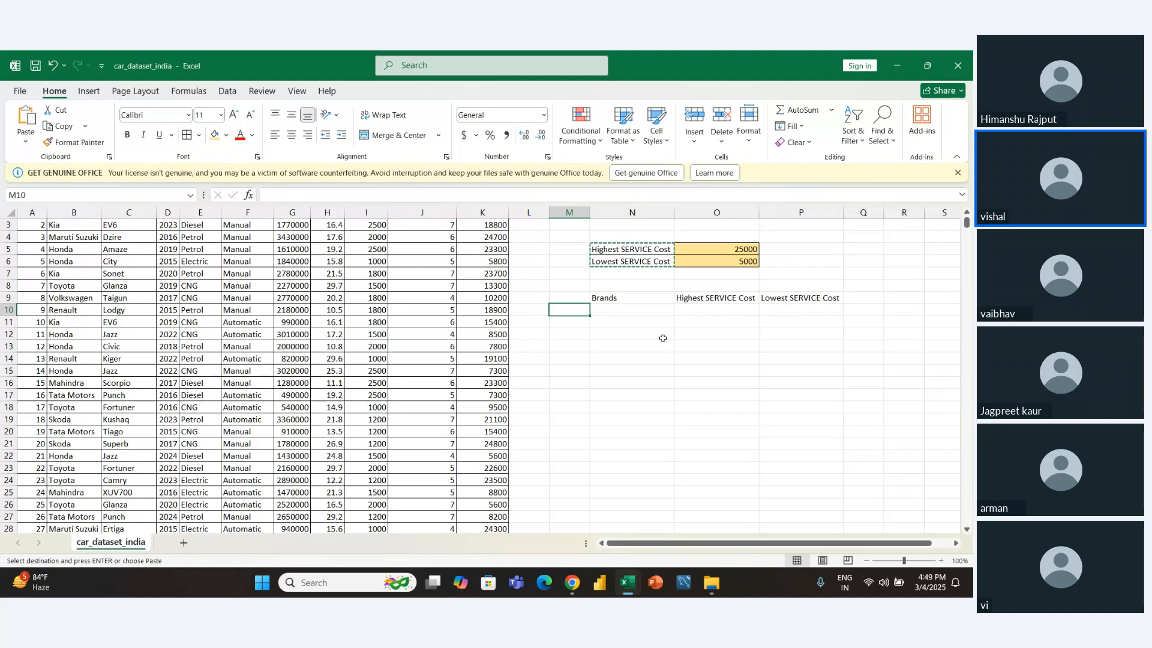
key("Left")
key("Home")
key("Up")
key("Up")
key("Right")
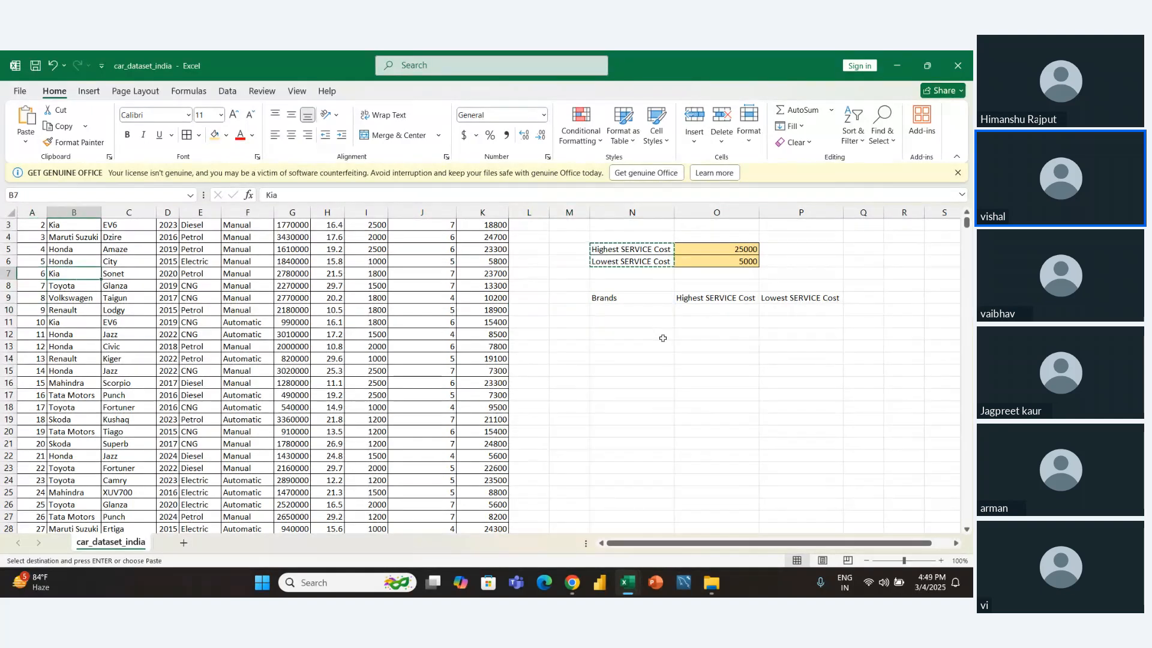
key("Up")
key("Up")
key("Up")
key("Up")
key("Up")
key("Up")
key("Up")
key("Down")
key("Down")
key("Down")
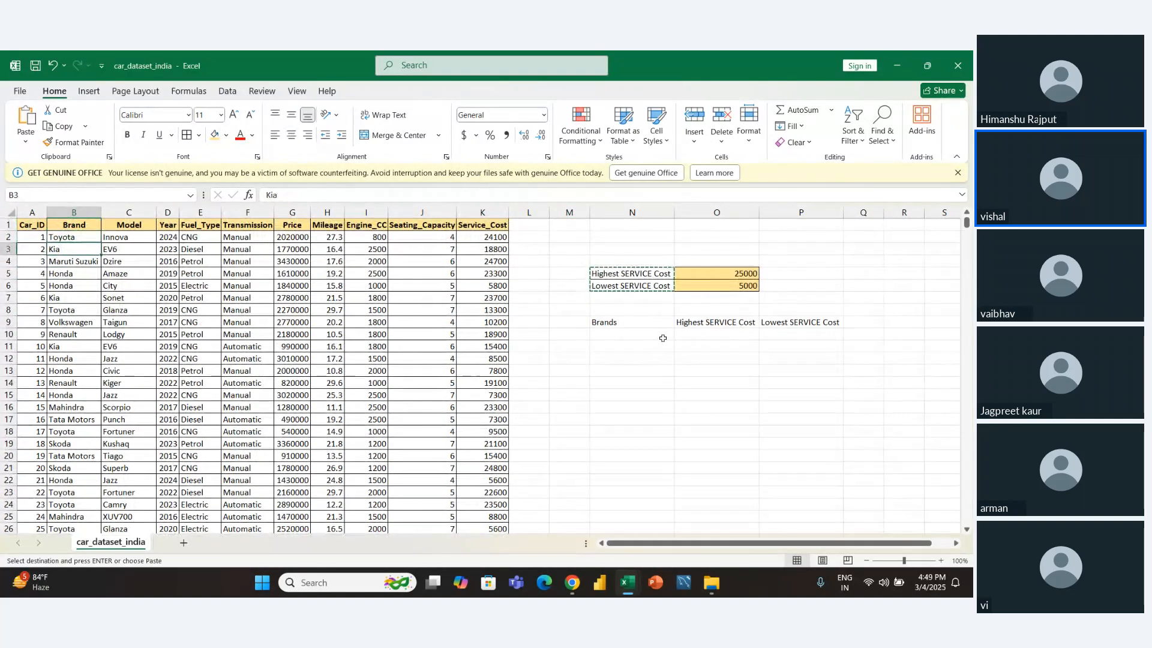
key("Down")
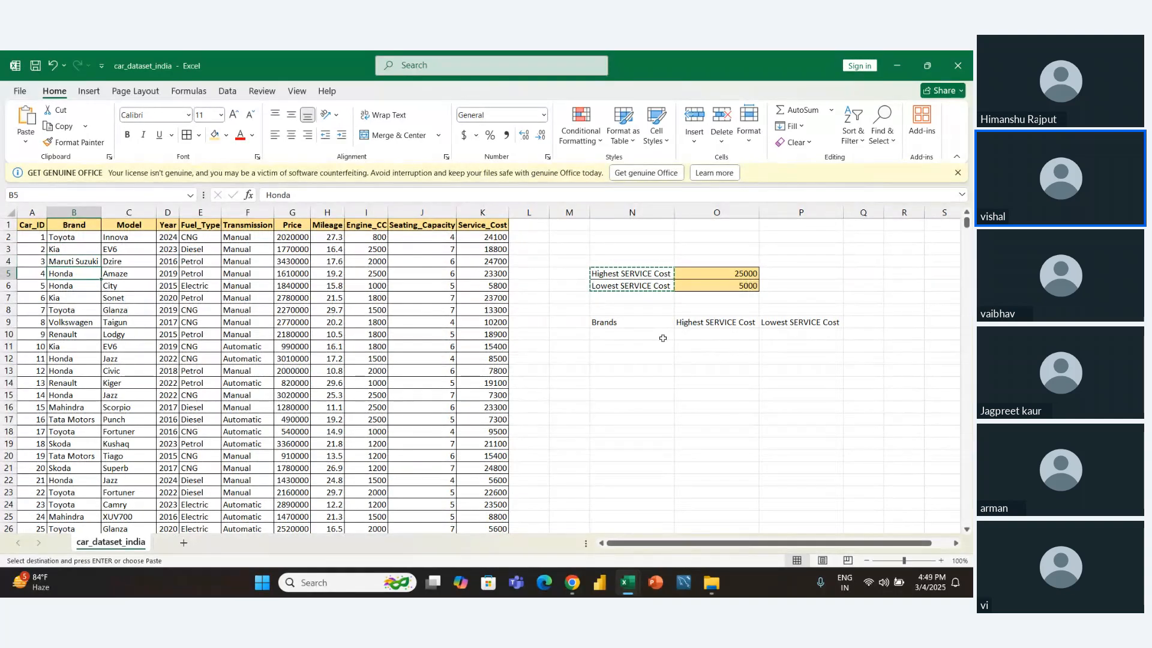
key("Down")
key("Down")
key("Down")
key("Down")
key("Down")
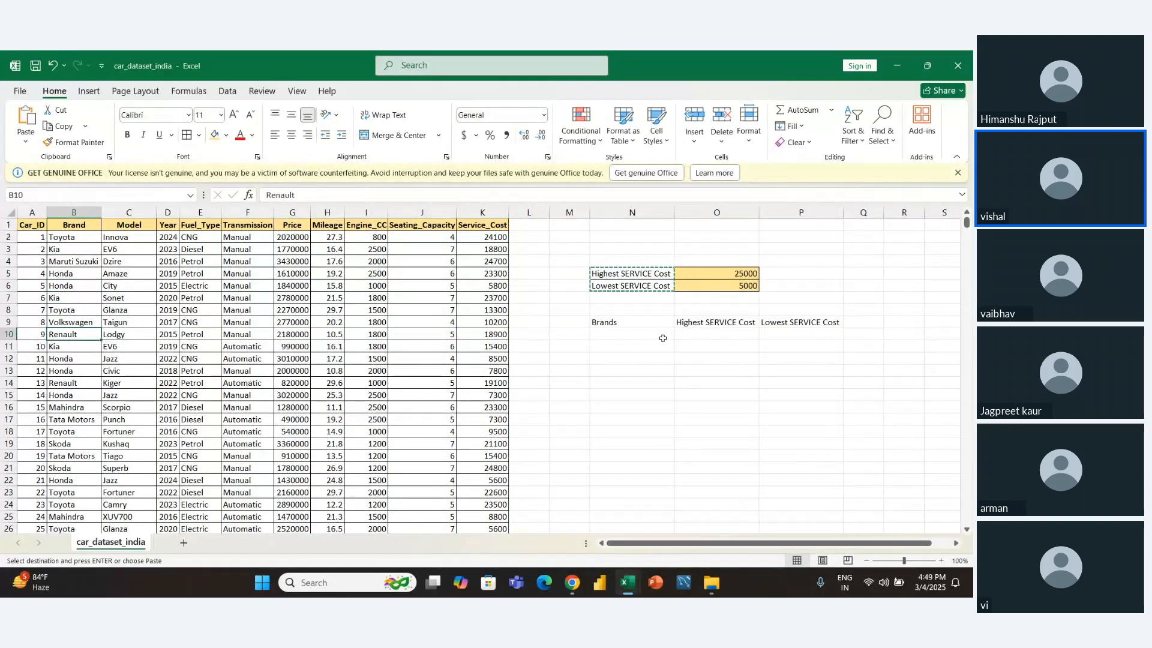
- Enter a UNIQUE formula over the brand range B2:B10001 in cell M10
key("Right")
key("Right")
key("Right")
key("Right")
key("Right")
key("Right")
key("Right")
key("Right")
key("Right")
key("Right")
key("Right")
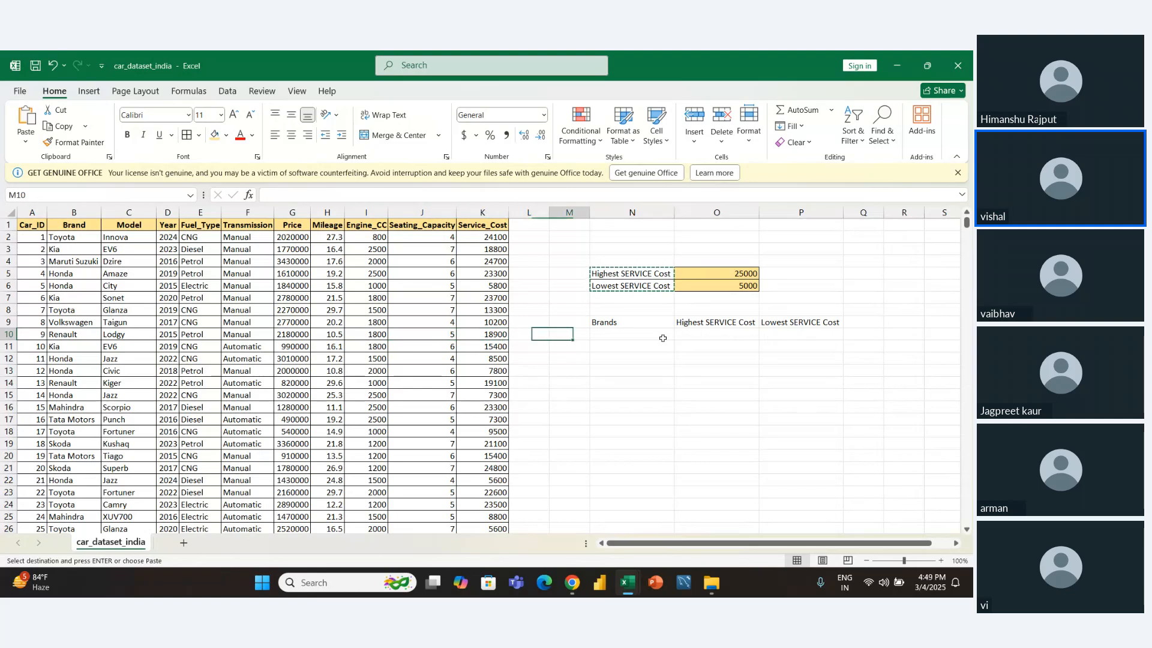
key("Right")
key("Left")
type("=un")
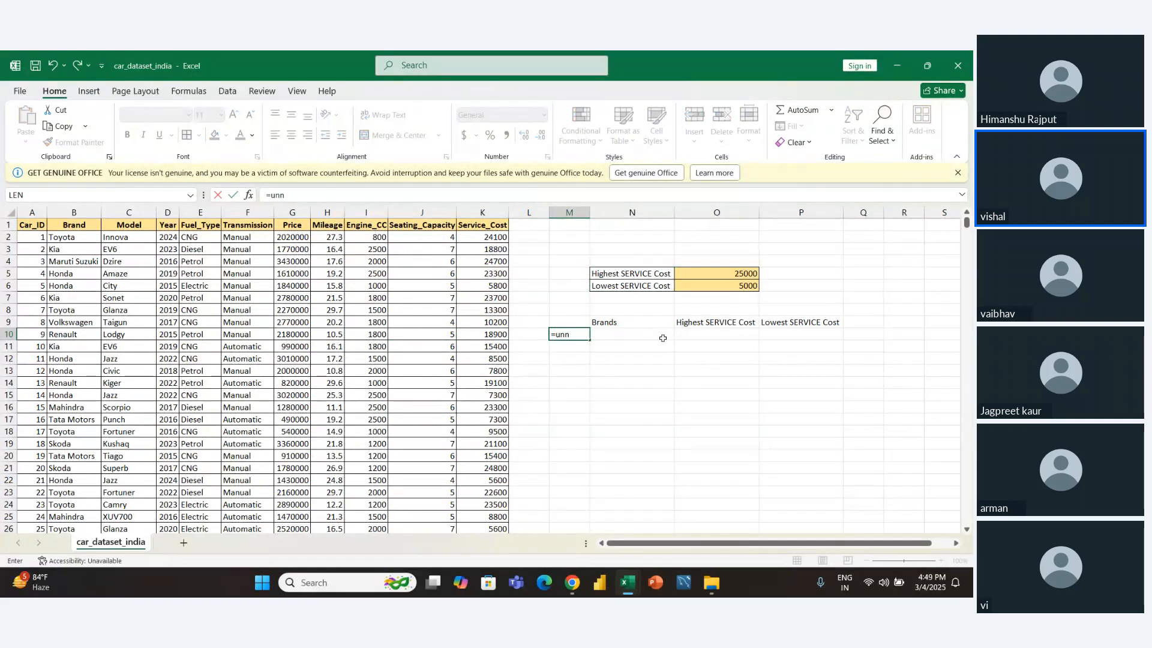
type("i")
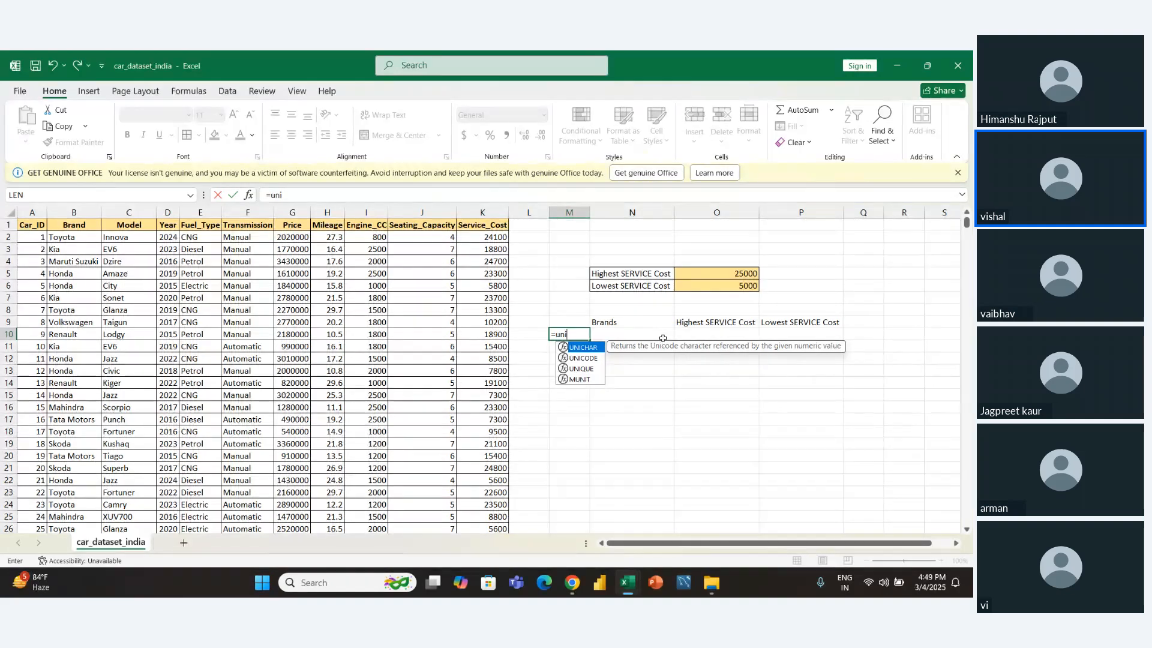
key("Down")
key("Down")
key("Tab")
key("Left")
key("Left")
key("Left")
key("Left")
key("Left")
key("Left")
key("Left")
key("Left")
key("Left")
key("Left")
key("Left")
key("Up")
key("Up")
key("Up")
key("Up")
key("Up")
key("Up")
key("Up")
key("Up")
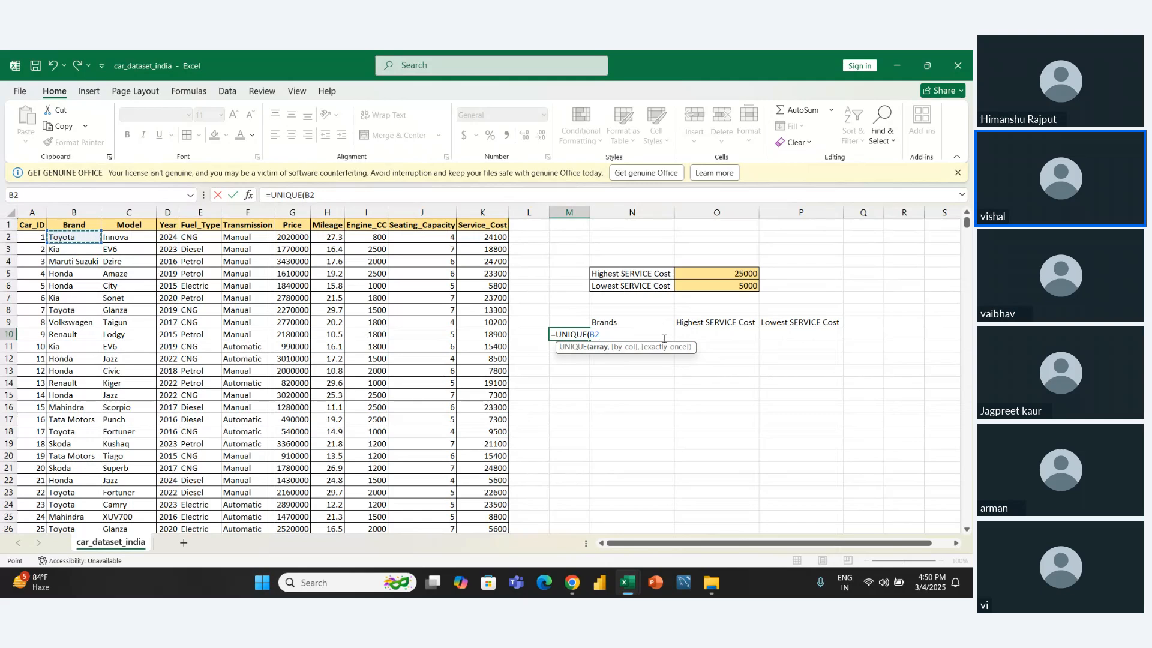
key("ctrl+shift+Down")
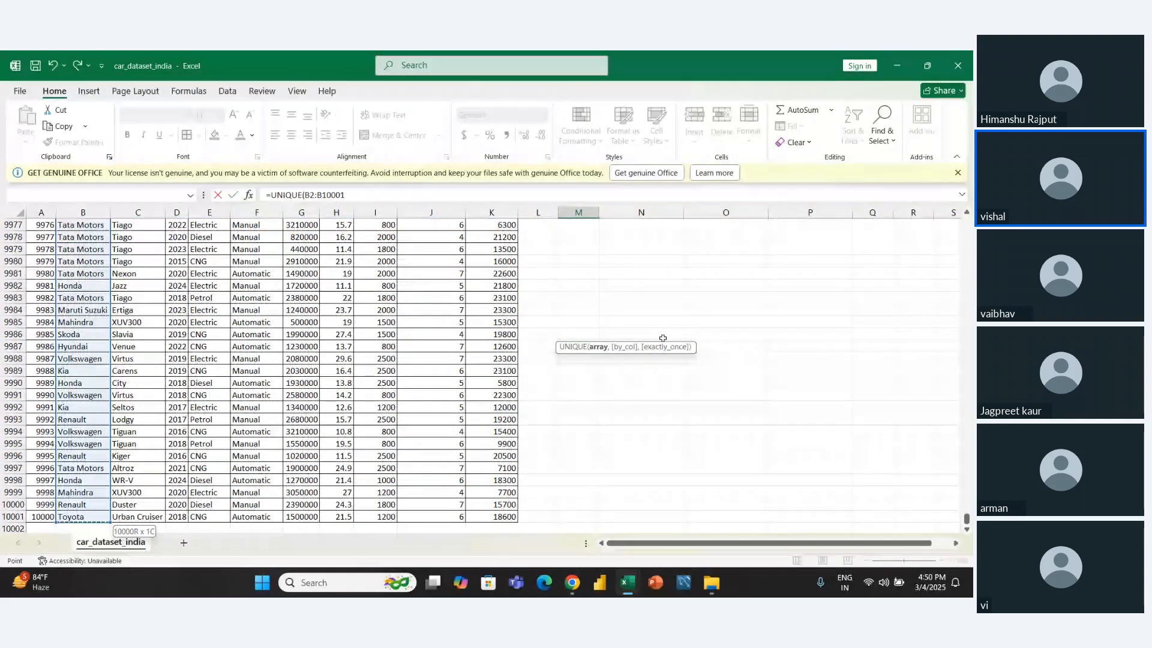
key("ctrl+Up")
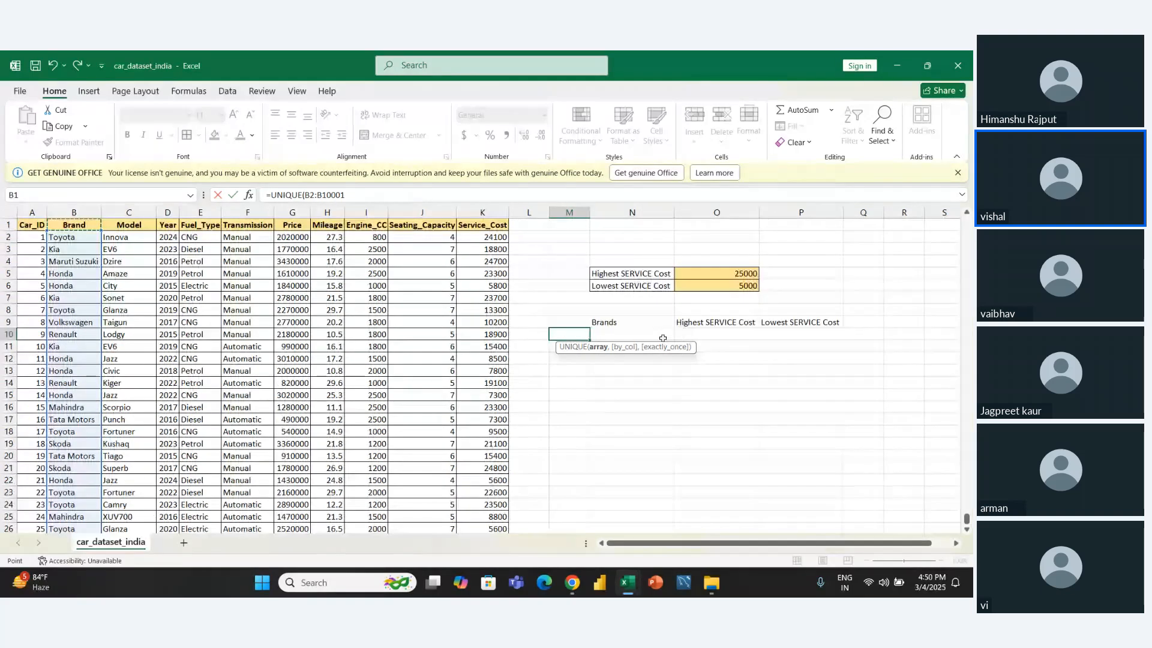
key("Down")
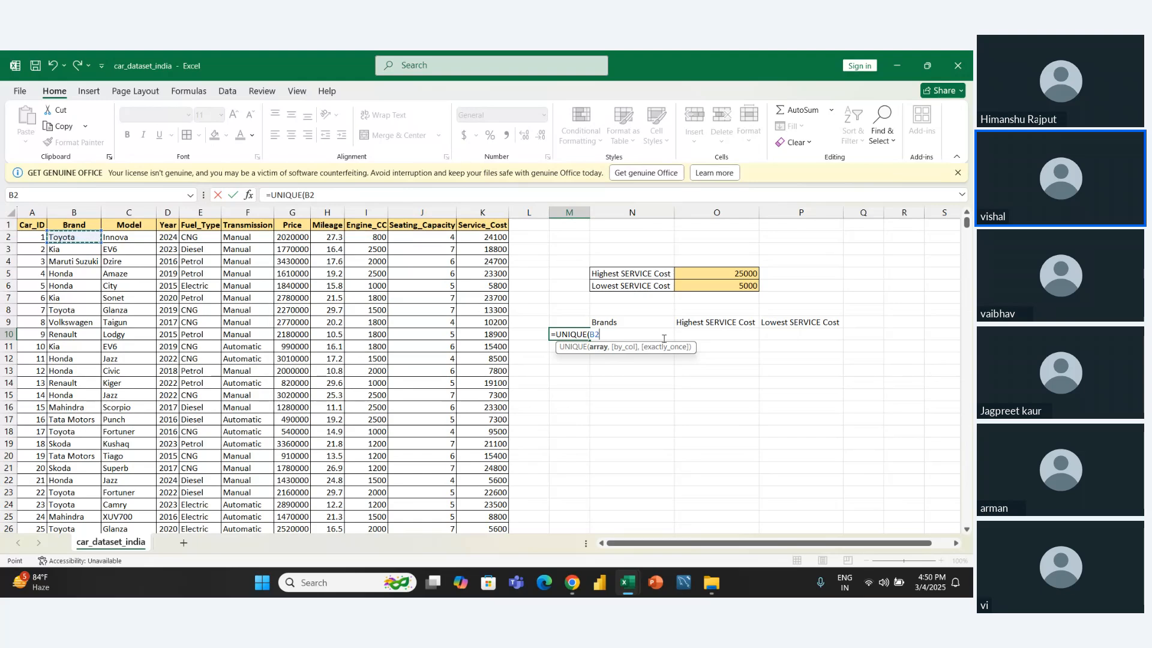
key("ctrl+shift+Down")
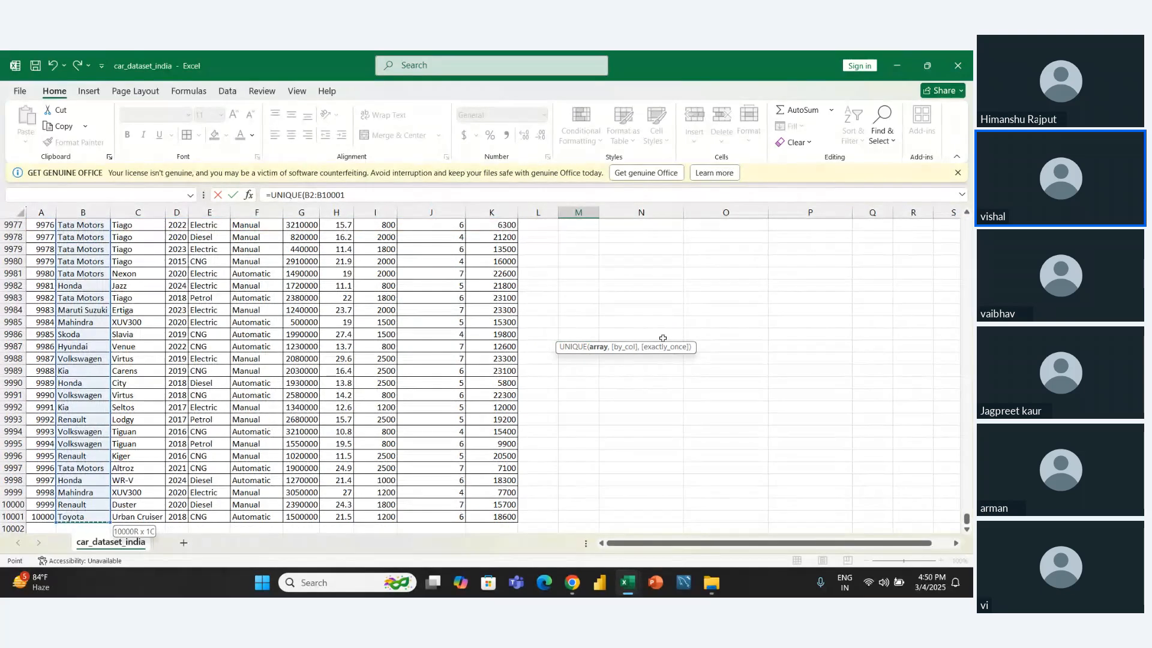
key("Return")
- Copy the unique brand list in M10:M19 and paste it as values from N10 under the Brands heading
key("Up")
key("Up")
key("Up")
key("Up")
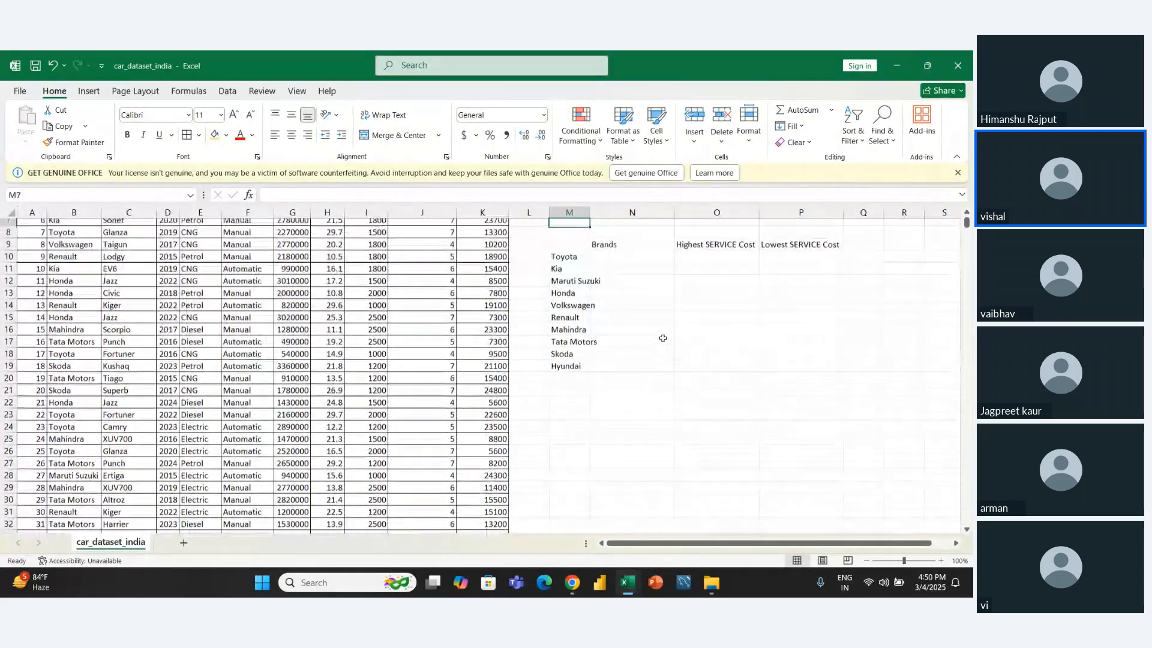
key("Down")
key("Down")
key("Down")
key("shift+Down")
key("shift+Down")
key("shift+Down")
key("shift+Down")
key("shift+Down")
key("shift+Down")
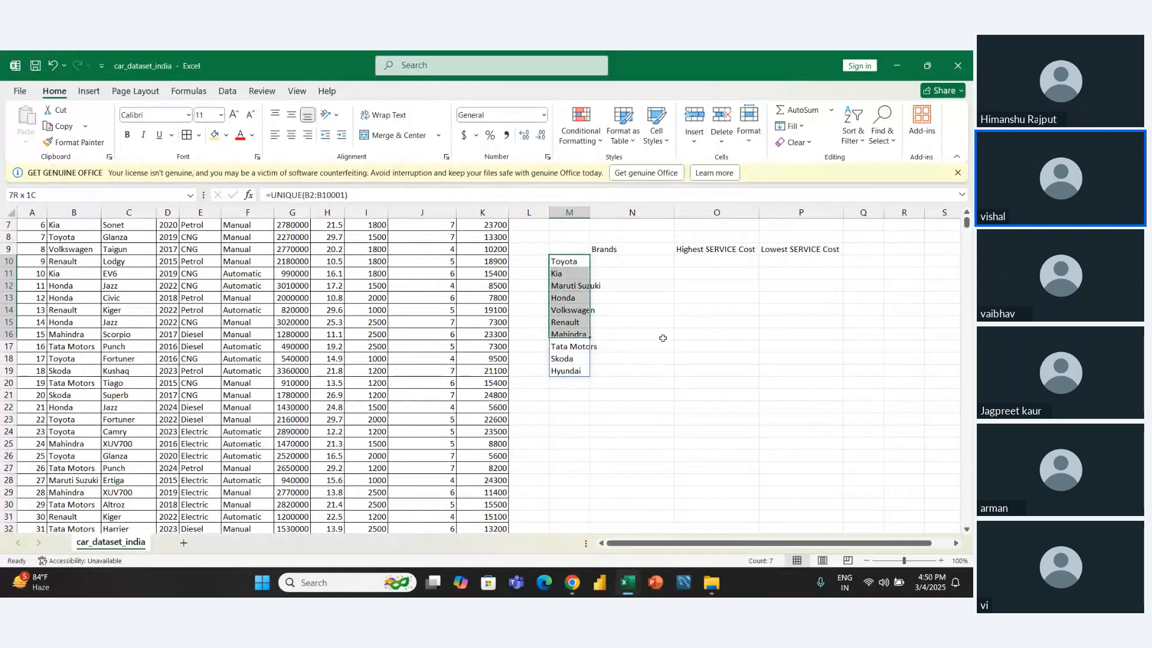
key("shift+Down")
key("shift+Down")
key("shift+Down")
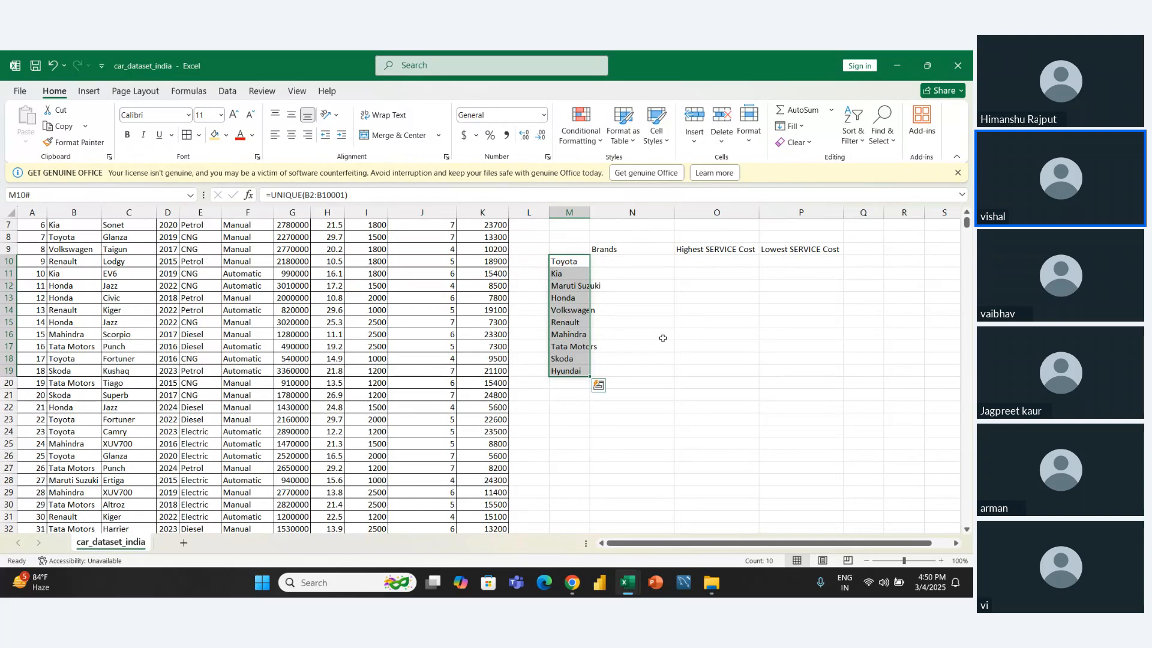
key("ctrl+c")
key("Right")
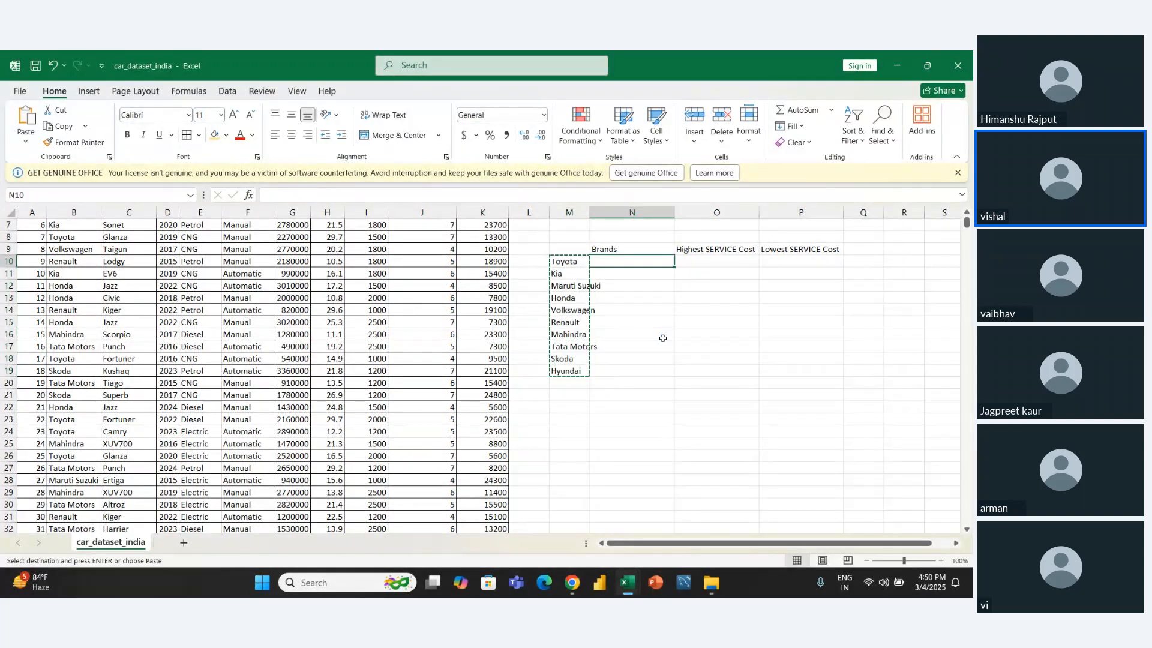
key("ctrl+alt+v")
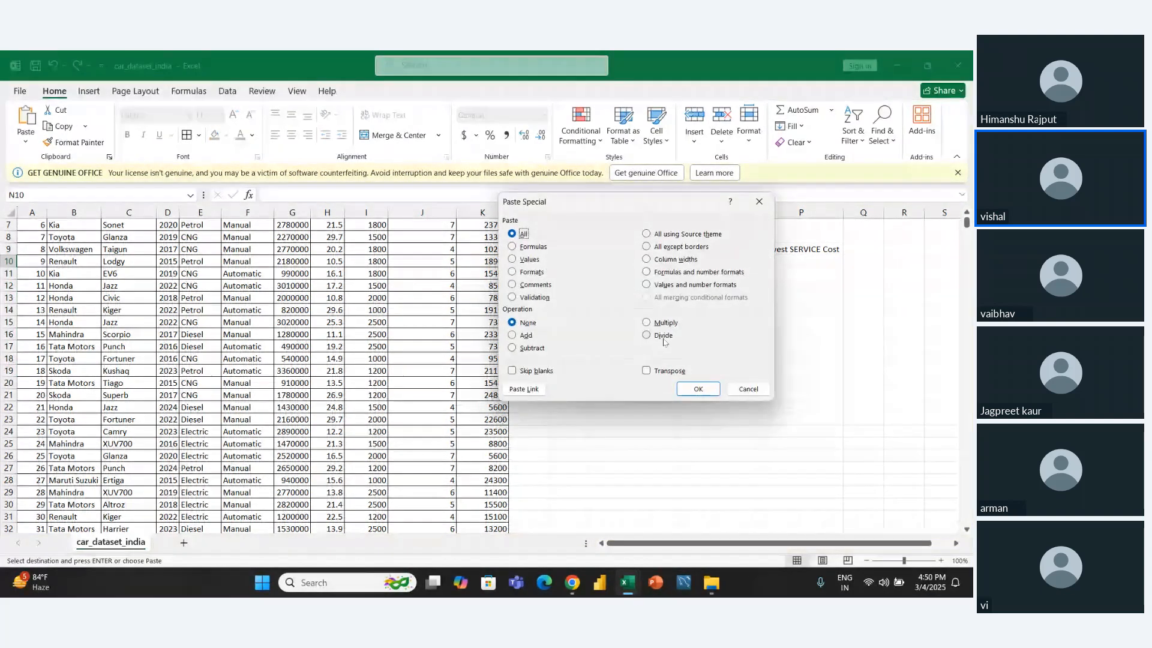
left_click(518, 263)
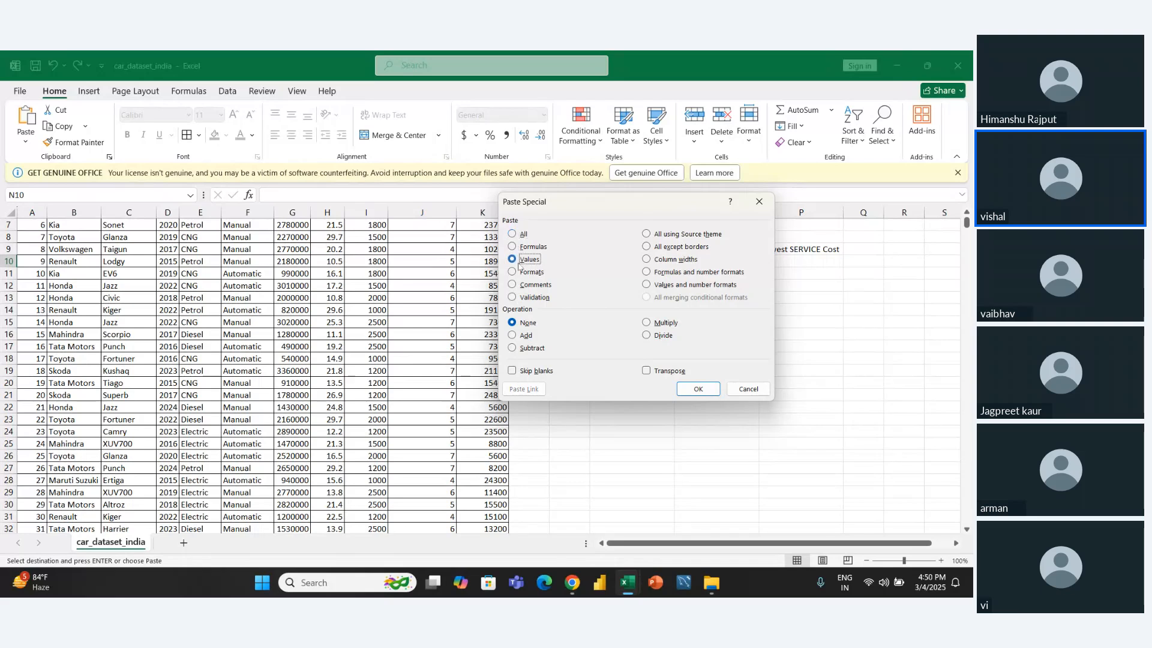
left_click(698, 388)
- Delete the UNIQUE formula list from M10:M19
left_click(551, 274)
key("Up")
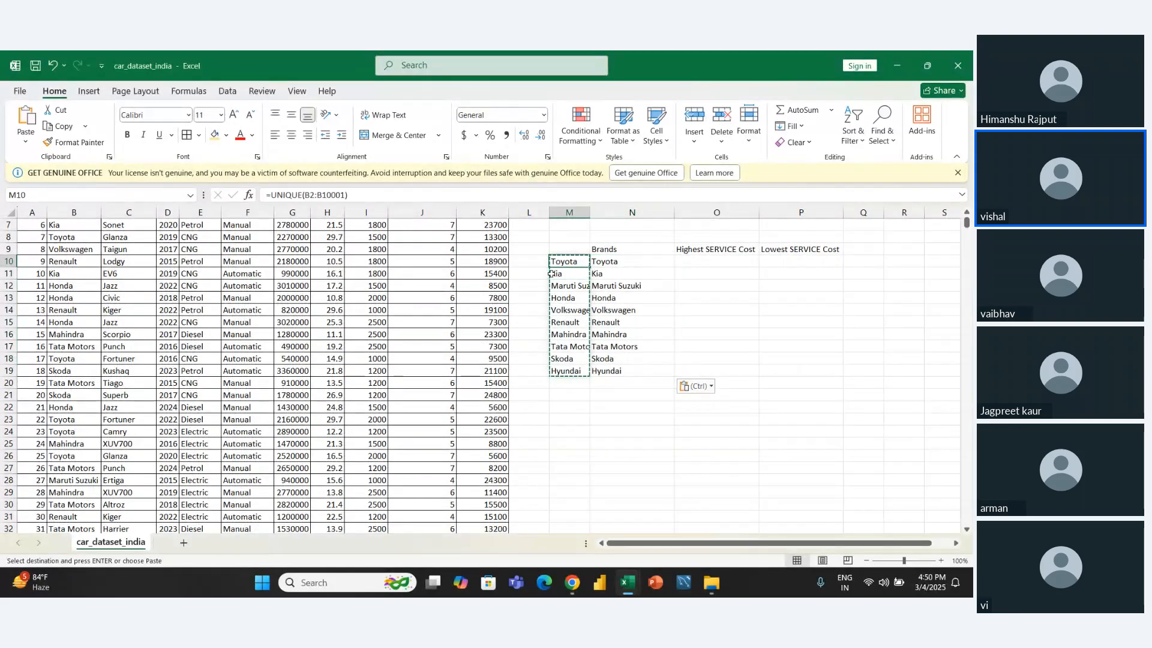
key("ctrl+shift+Down")
key("Delete")
key("Right")
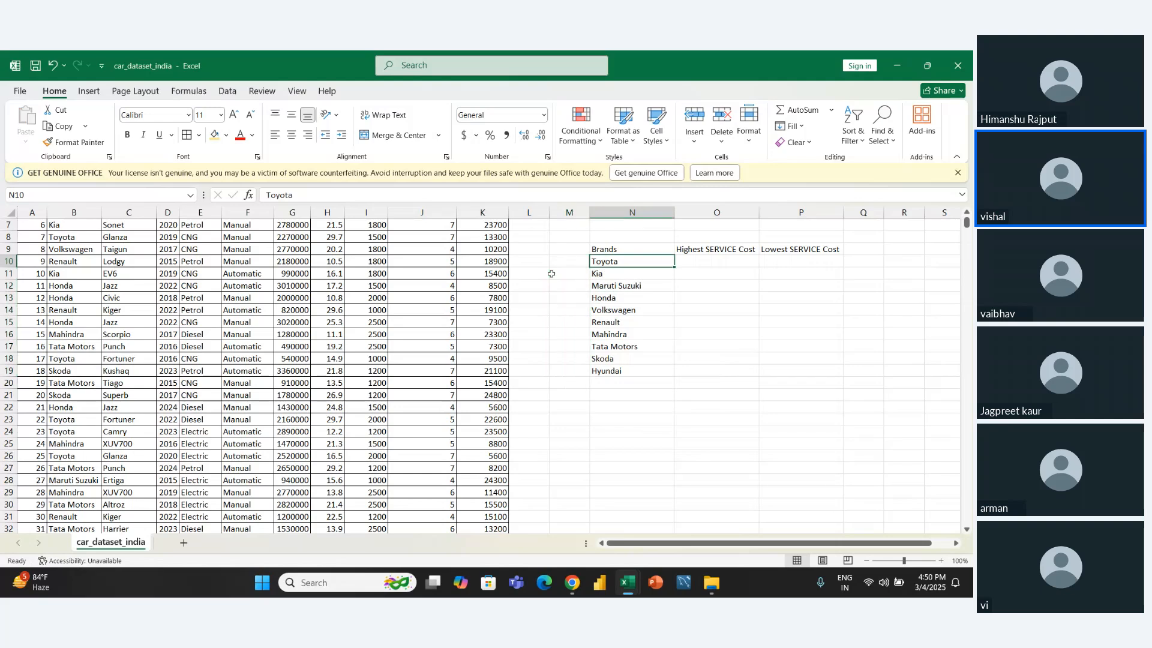
- Apply all borders to the brand service cost table in N9:P19
key("Down")
key("Down")
key("Down")
key("Down")
key("Down")
key("Down")
key("Down")
key("Down")
key("Down")
key("Down")
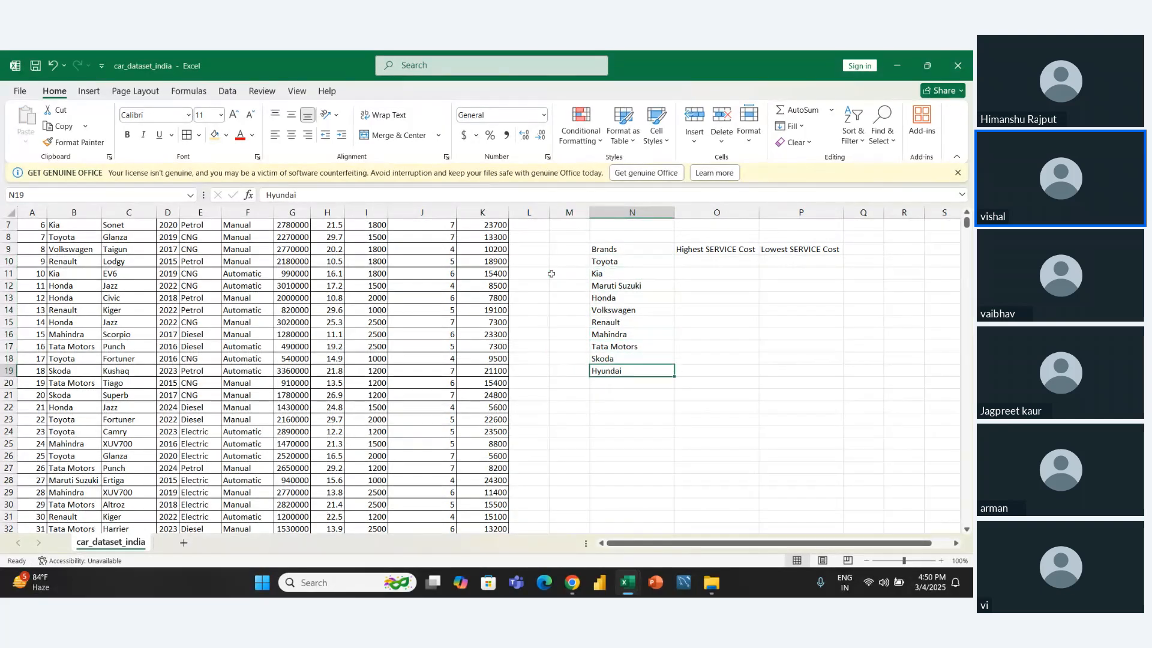
key("Up")
key("Up")
key("Up")
key("Up")
key("Up")
key("Up")
key("Up")
key("Up")
key("Up")
key("Up")
key("Up")
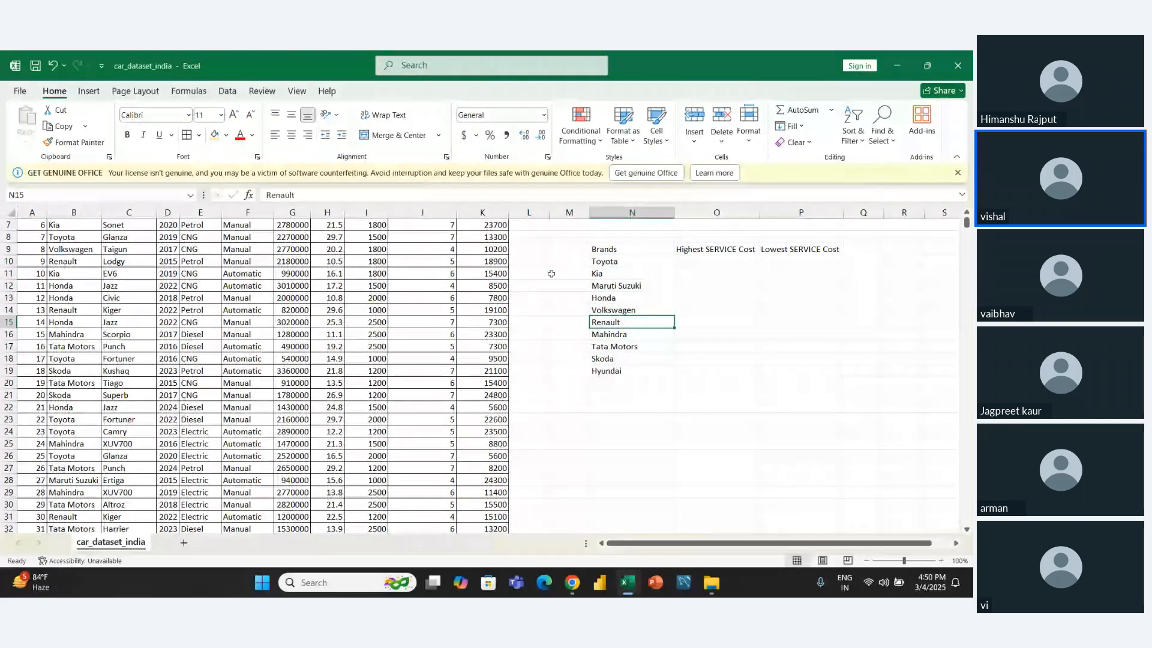
key("shift+Down")
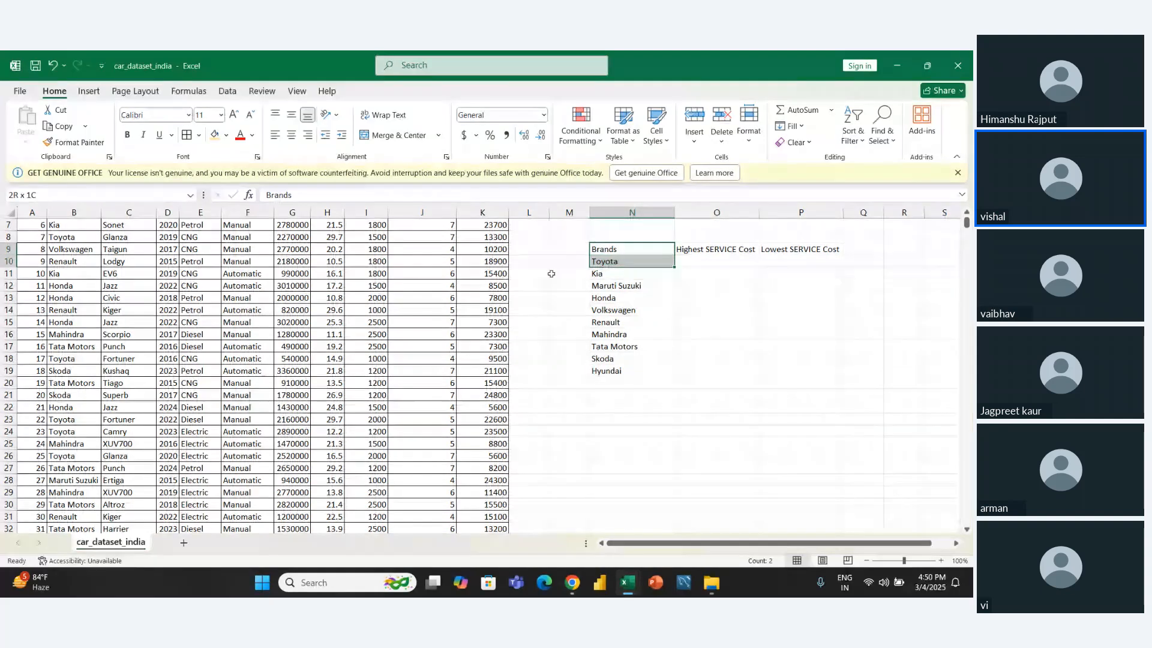
key("shift+Down")
key("shift+Down")
key("shift+Down")
key("shift+Down")
key("shift+Down")
key("shift+Down")
key("shift+Down")
key("shift+Down")
key("shift+Right")
key("shift+Right")
key("shift+Right")
key("shift+Left")
key("shift+Down")
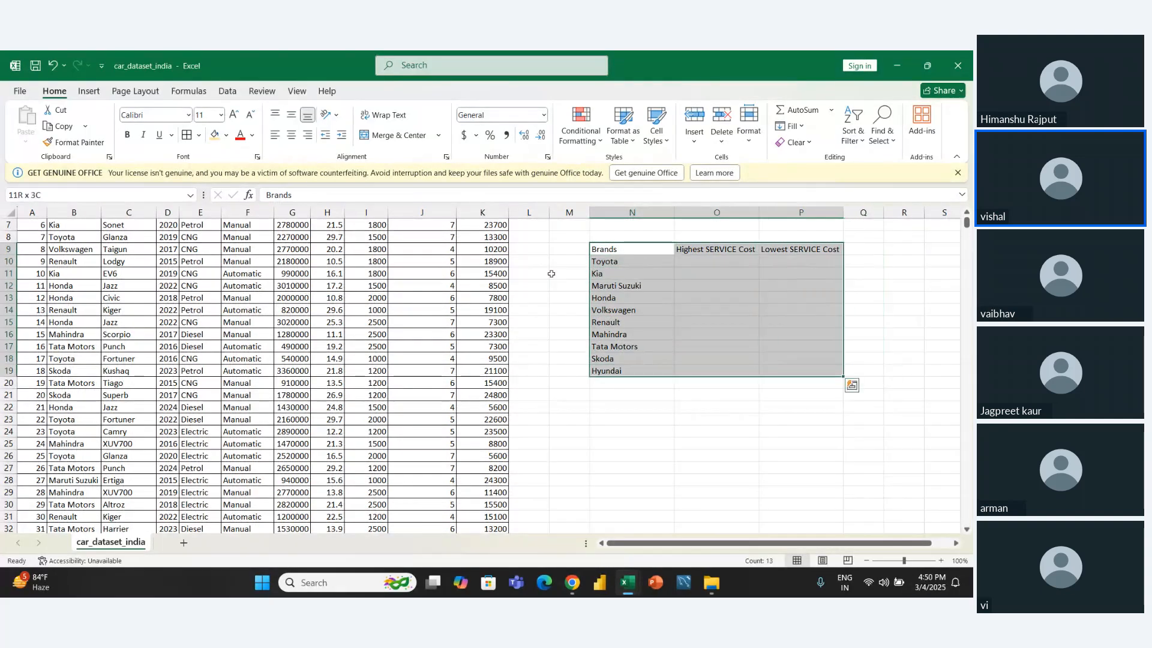
key("alt+h")
key("b")
key("a")
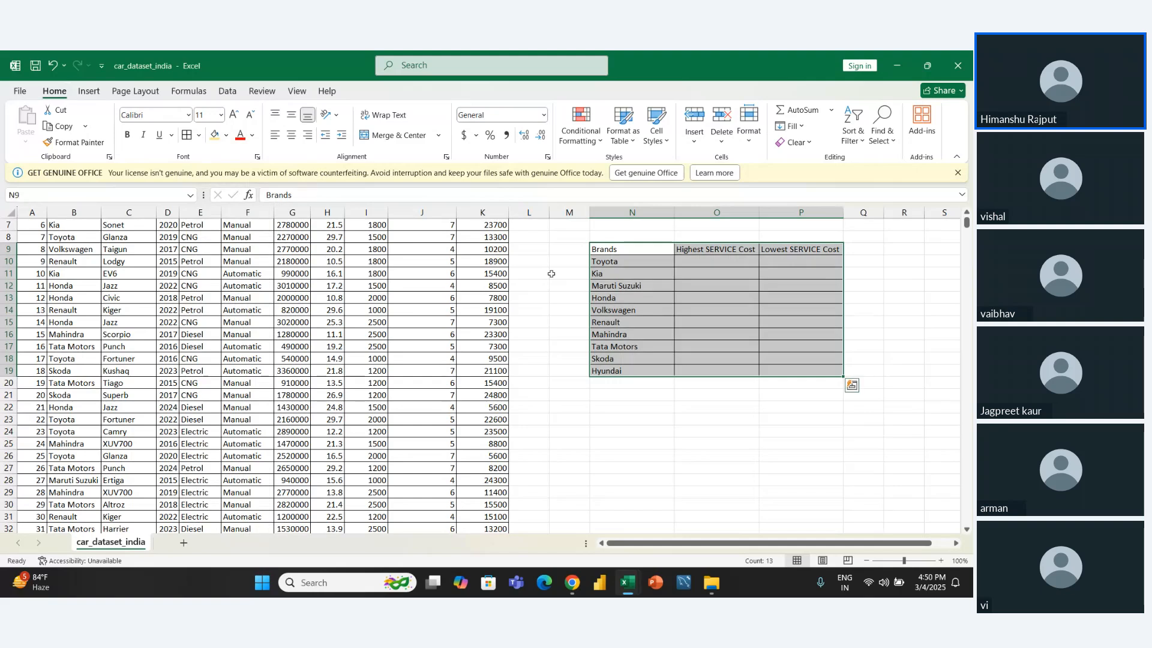
- Make the header row N9:P9 bold and give it the light gold fill
key("Left")
key("Right")
key("shift+Right")
key("shift+Right")
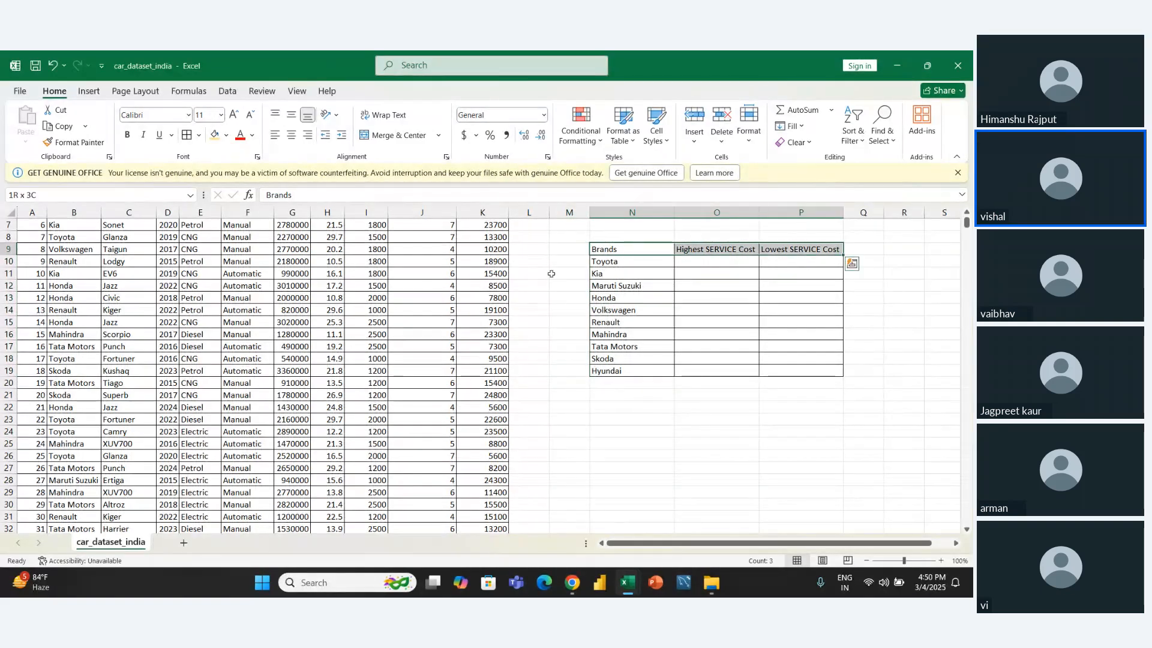
key("ctrl+b")
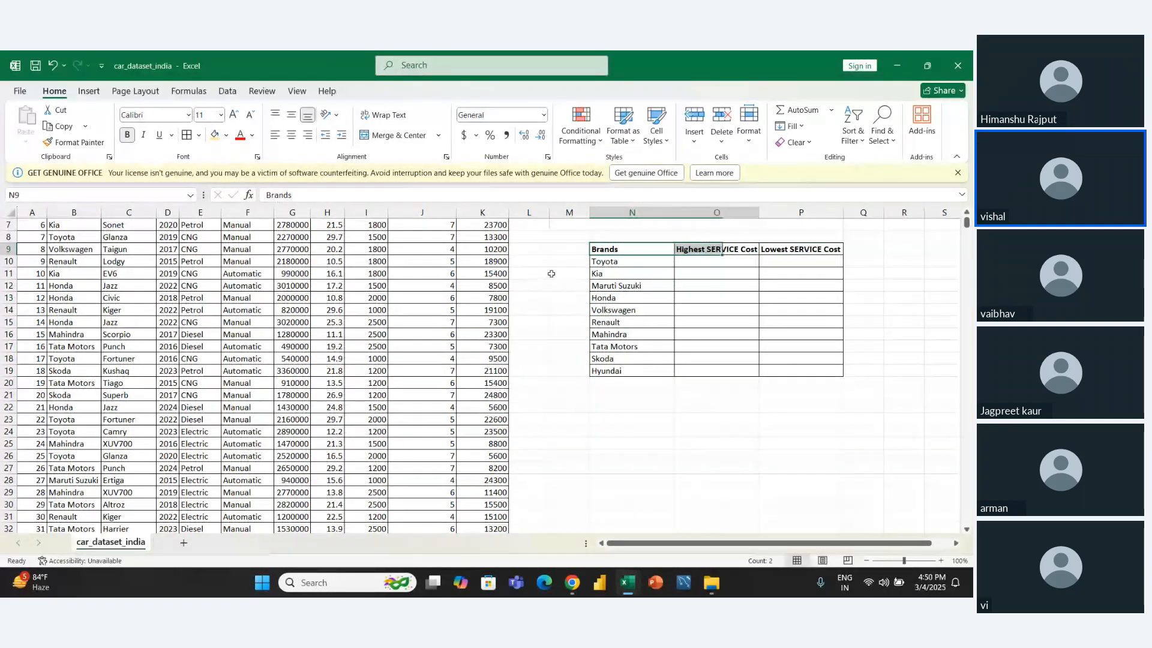
left_click(215, 135)
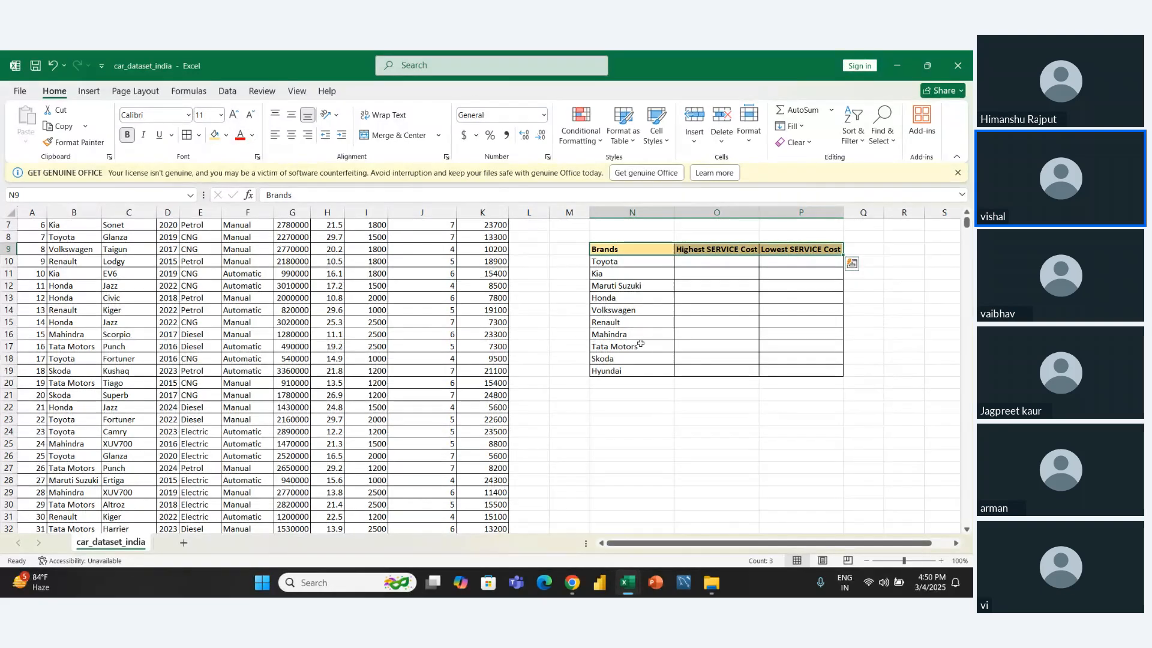
- Examine the brand rows and the Highest and Lowest SERVICE Cost columns of the new table
left_click(648, 337)
key("Right")
key("Up")
key("Up")
key("Up")
key("Up")
key("Up")
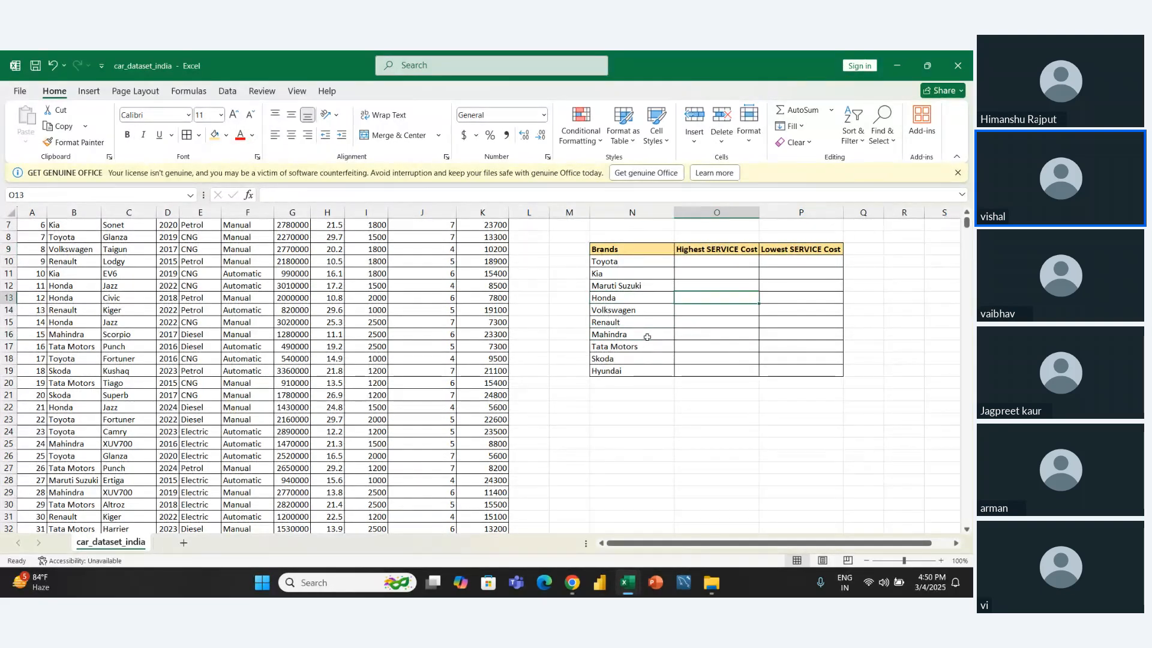
key("Up")
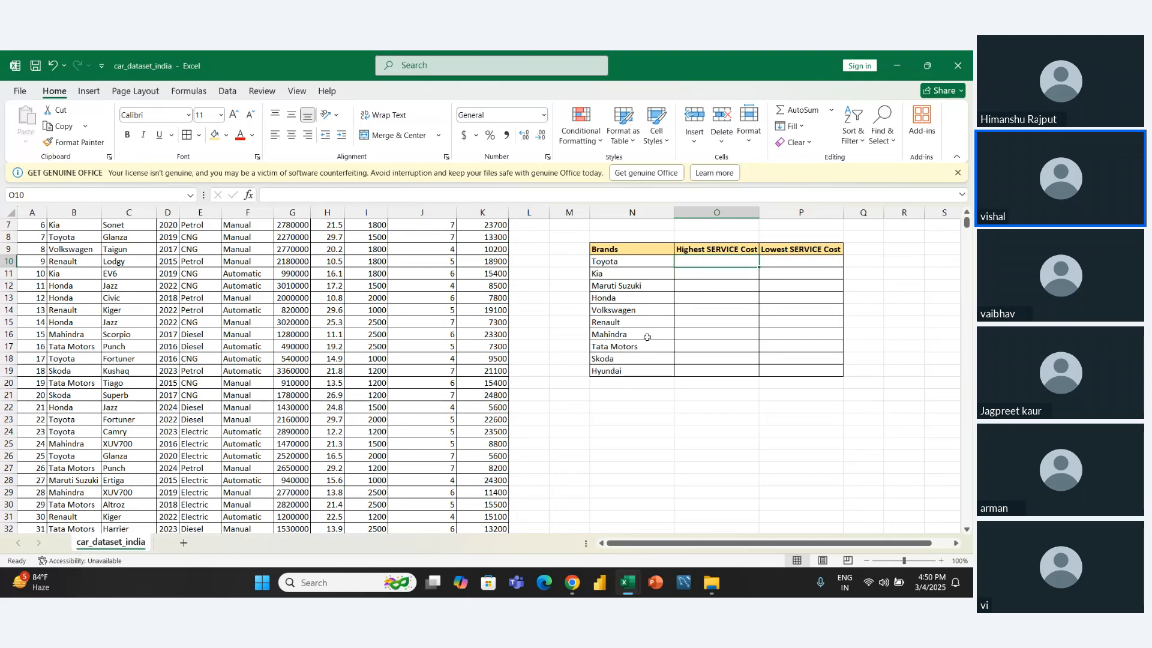
key("Right")
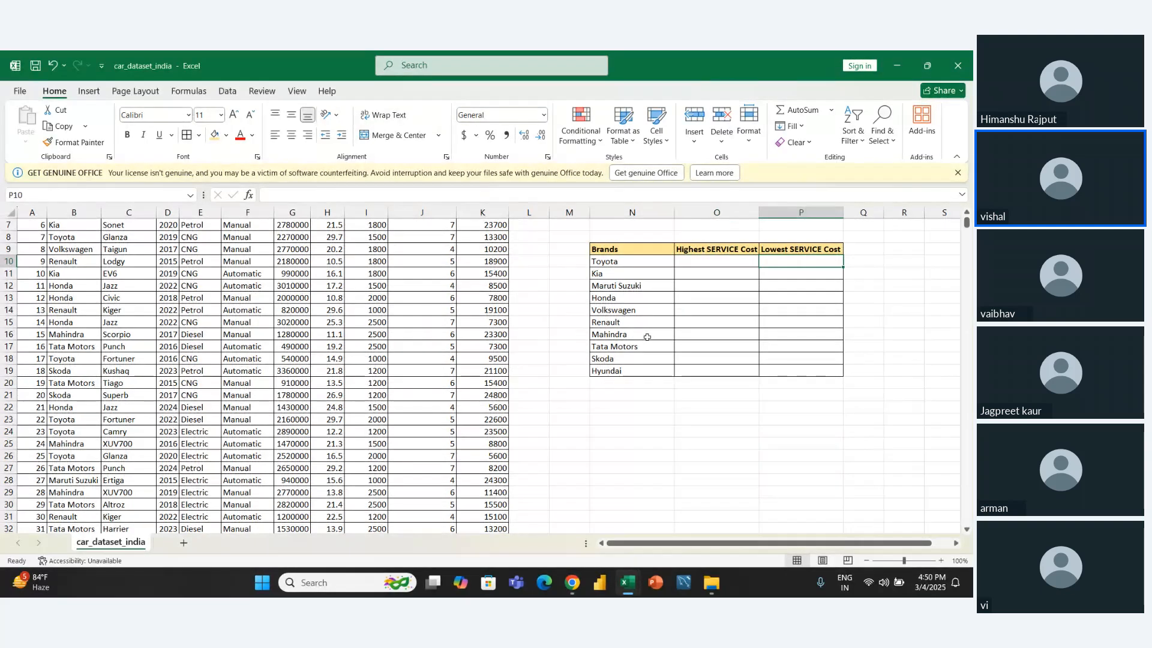
key("Left")
key("Left")
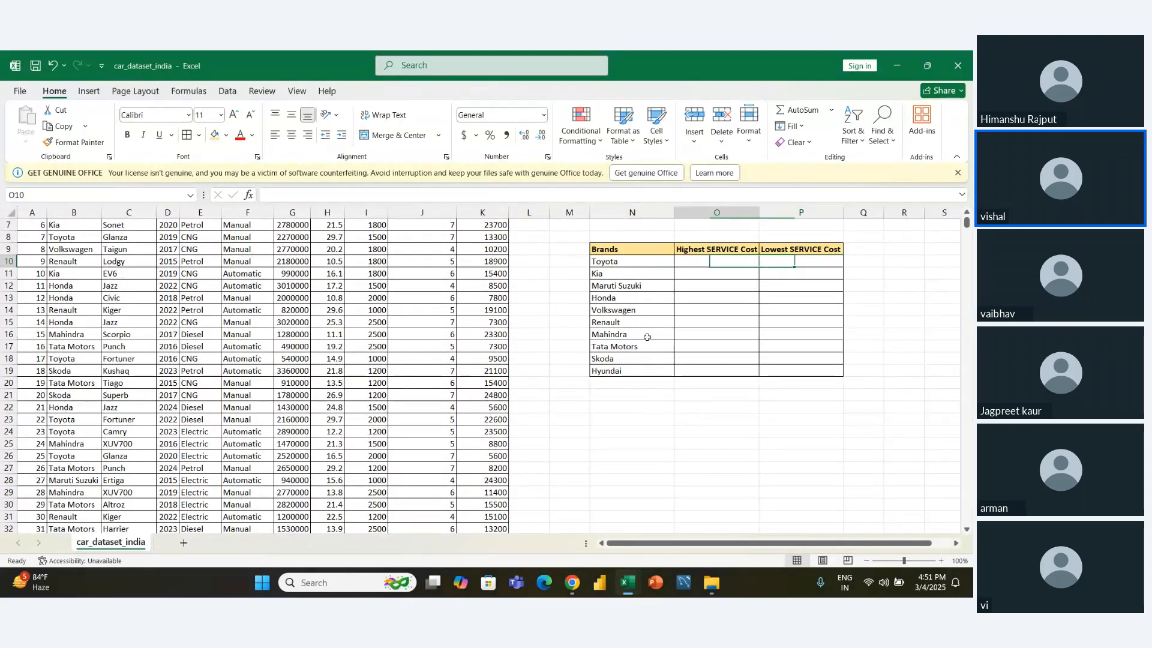
key("Down")
key("Down")
key("Down")
key("Down")
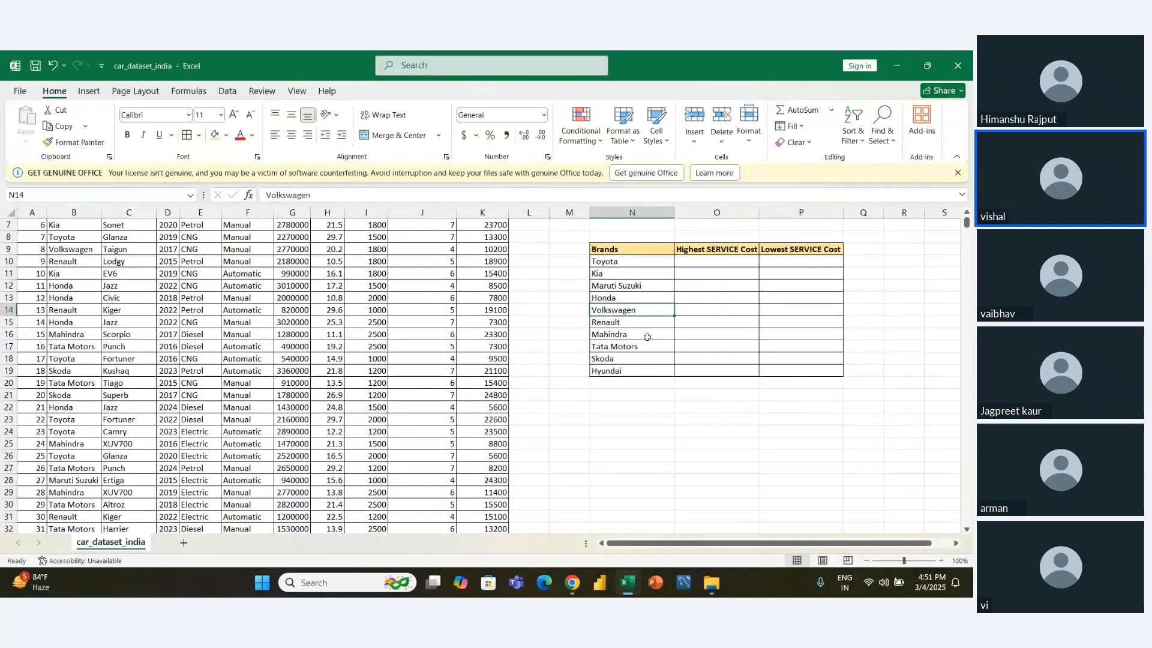
- Copy the Brands column N9:N19 and paste it below the table, starting at N21
key("Up")
key("Up")
key("Up")
key("Up")
key("Up")
key("shift+Down")
key("shift+Down")
key("shift+Down")
key("shift+Down")
key("shift+Down")
key("shift+Down")
key("shift+Down")
key("shift+Down")
key("shift+Down")
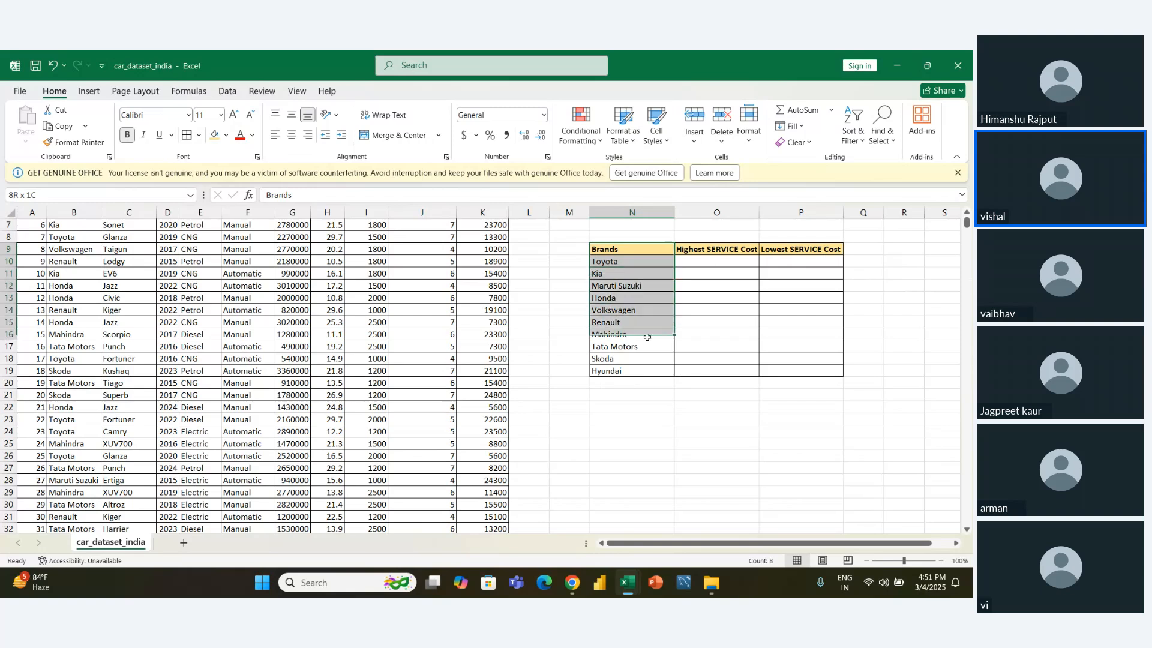
key("shift+Down")
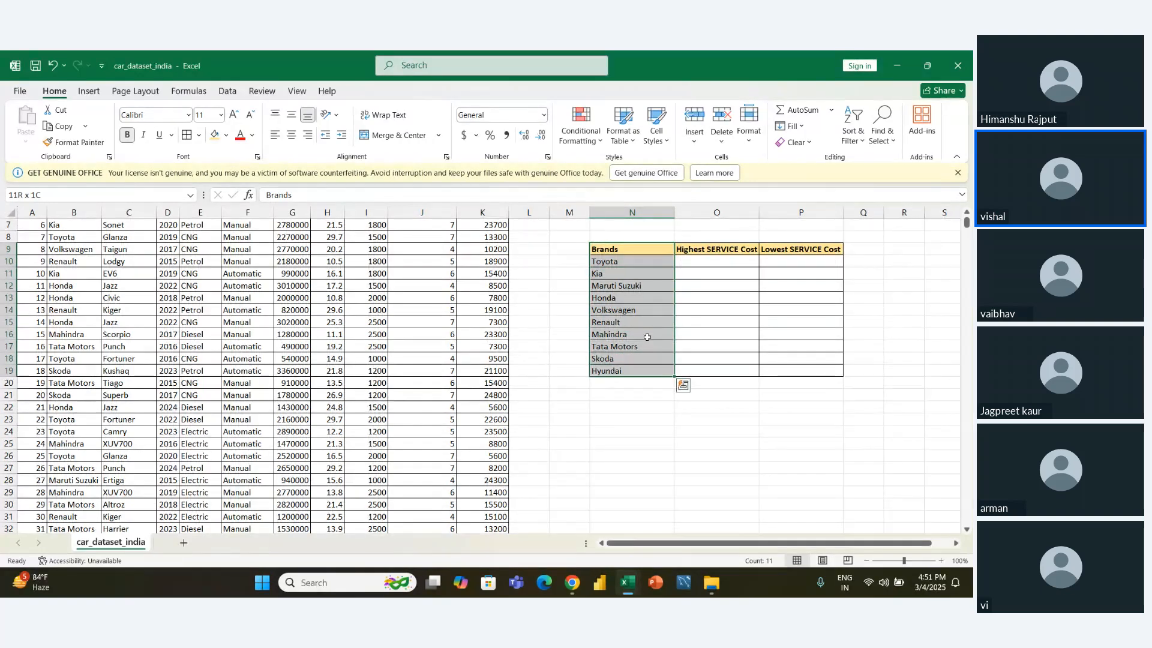
key("ctrl+c")
key("Down")
key("Down")
key("Down")
key("Down")
key("Down")
key("Down")
key("Down")
key("Down")
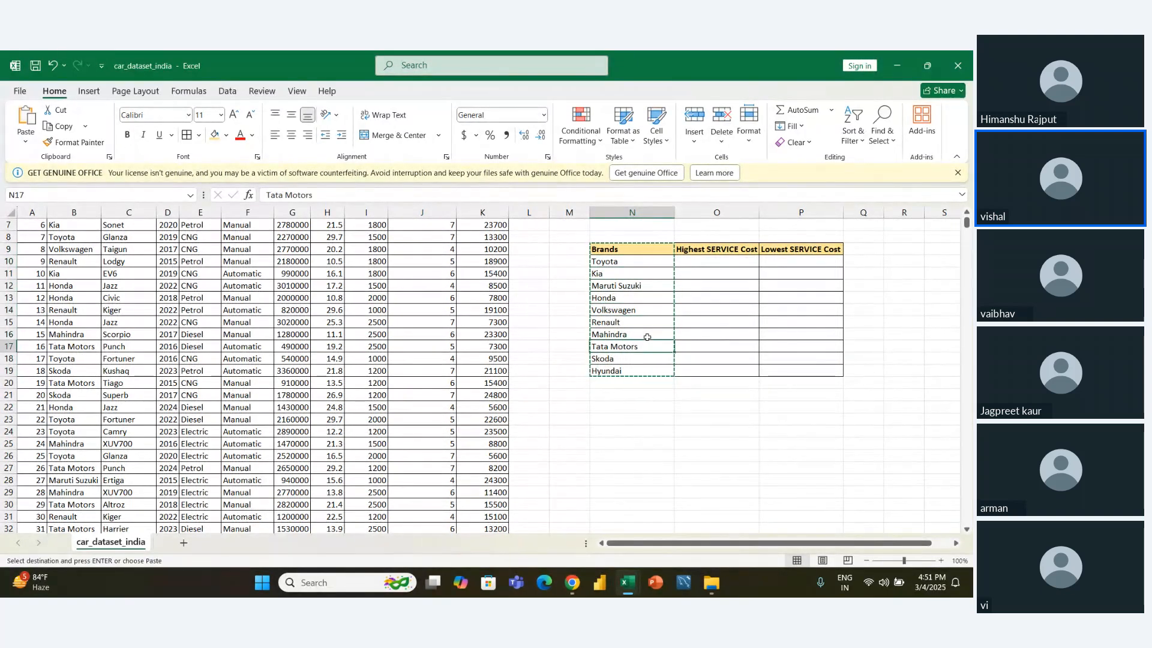
key("Down")
key("Down")
key("Down")
key("Down")
key("ctrl+v")
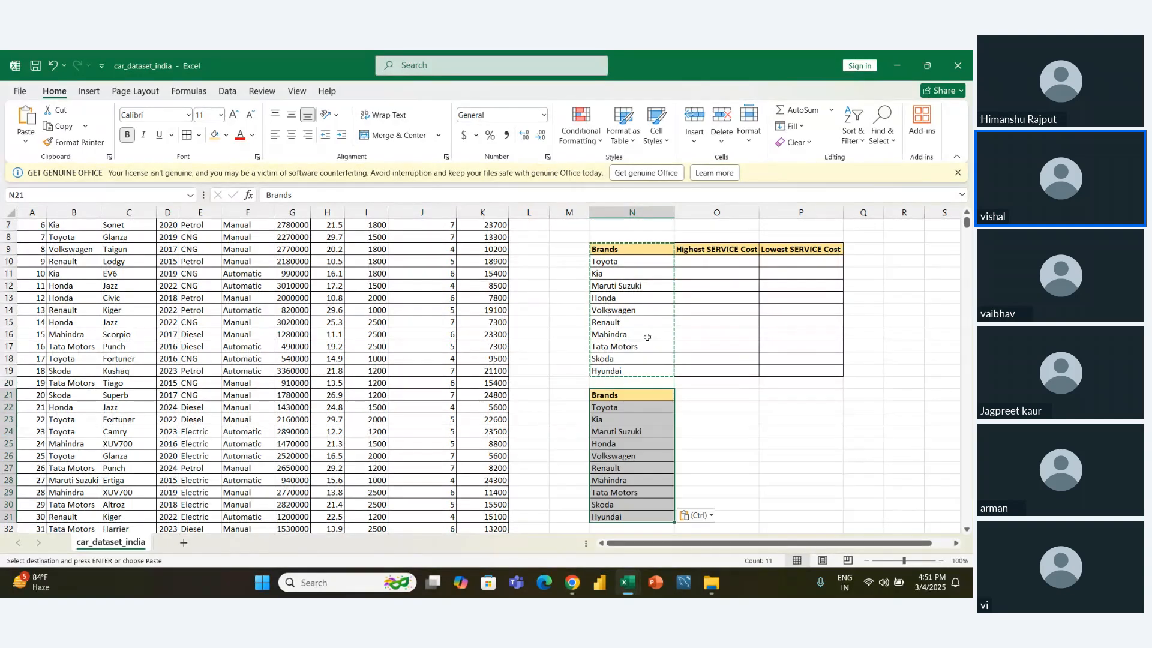
- List the unique fuel types starting at M21 with the formula =UNIQUE(E2:E10001)
key("Left")
type("=")
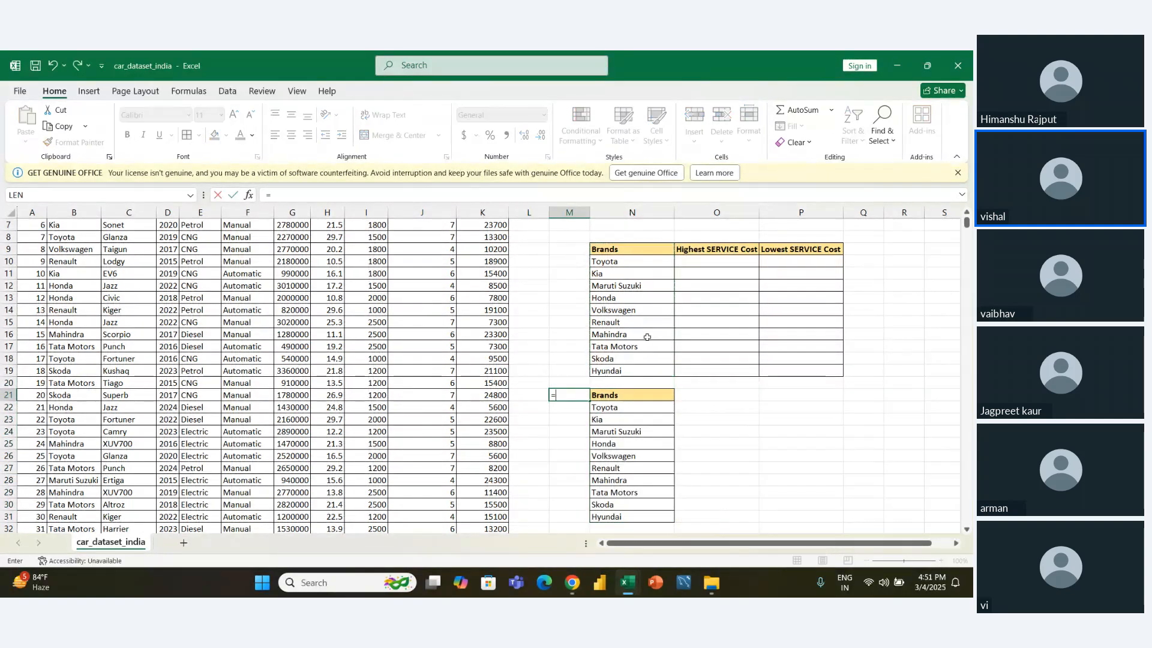
type("max")
key("BackSpace")
key("BackSpace")
key("BackSpace")
type("uni")
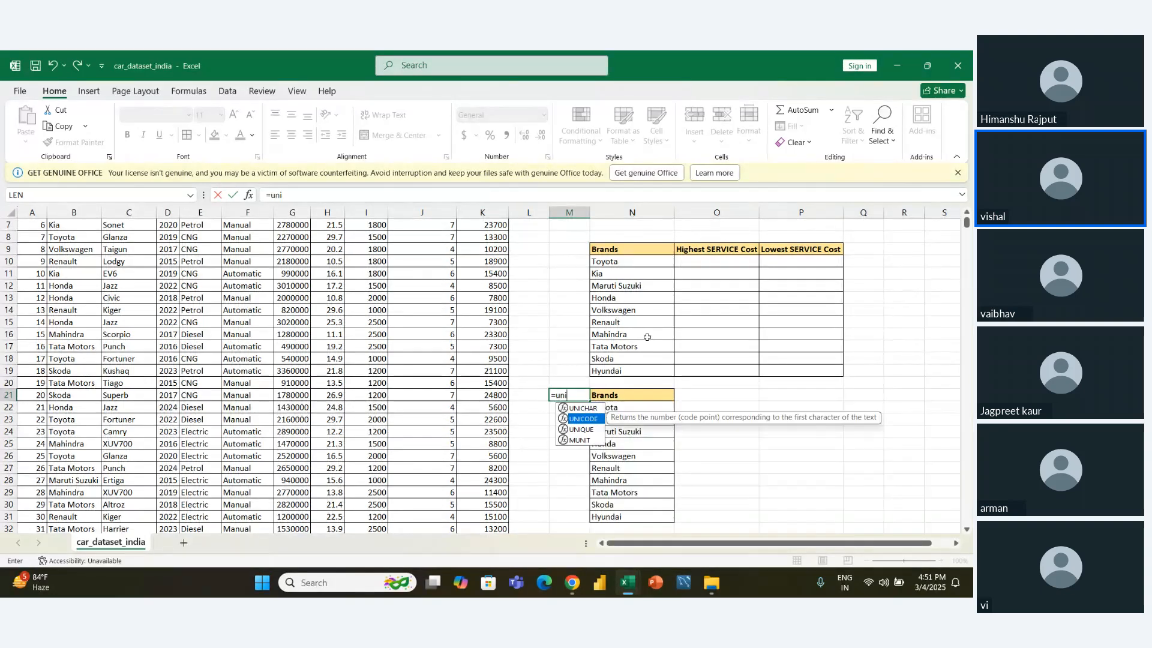
key("Tab")
key("Left")
key("Left")
key("Left")
key("Left")
key("Left")
key("Left")
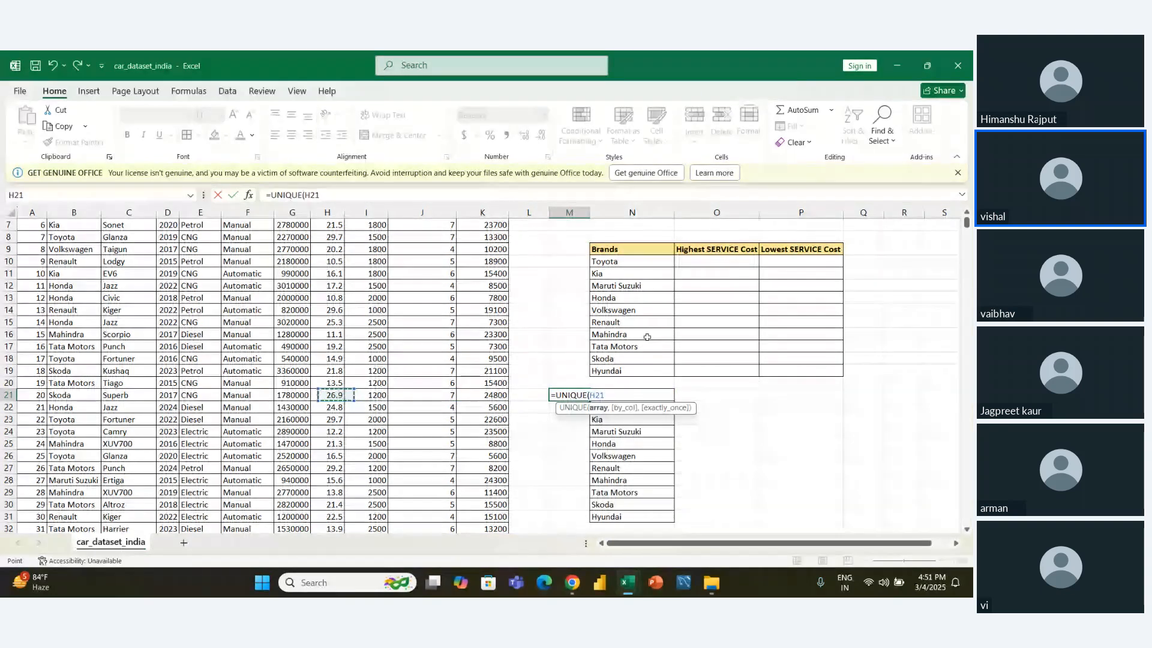
key("Up")
key("Up")
key("Left")
key("Left")
key("Up")
key("Up")
key("Up")
key("Up")
key("Up")
key("Up")
key("Up")
key("Up")
key("Up")
key("Up")
key("Up")
key("Up")
key("Up")
key("Up")
key("Up")
key("Up")
key("Up")
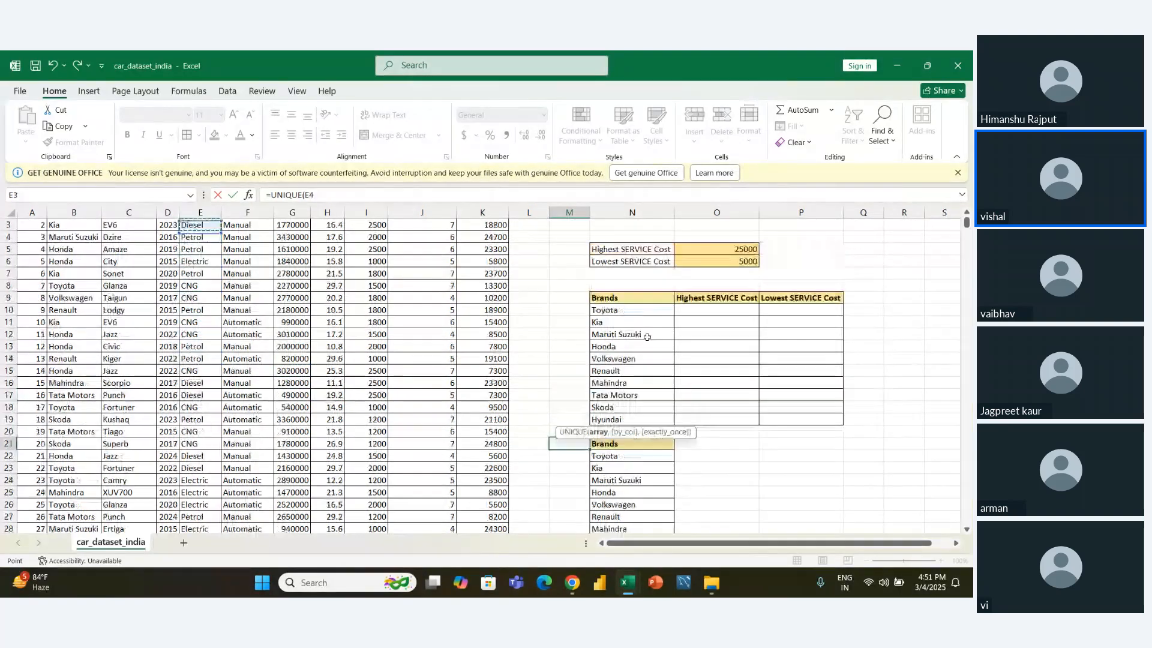
key("ctrl+shift+Down")
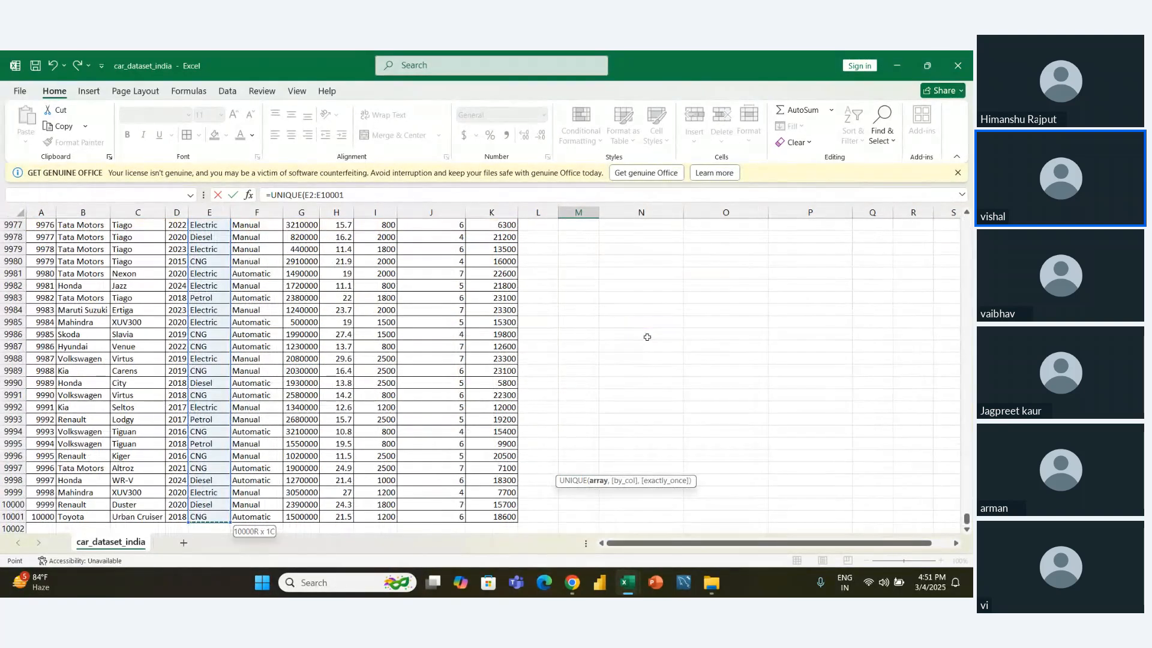
type(")")
key("Return")
- Copy the fuel type list M21:M24 and paste it as transposed values into O21:R21, beside the Brands header
key("Down")
key("Down")
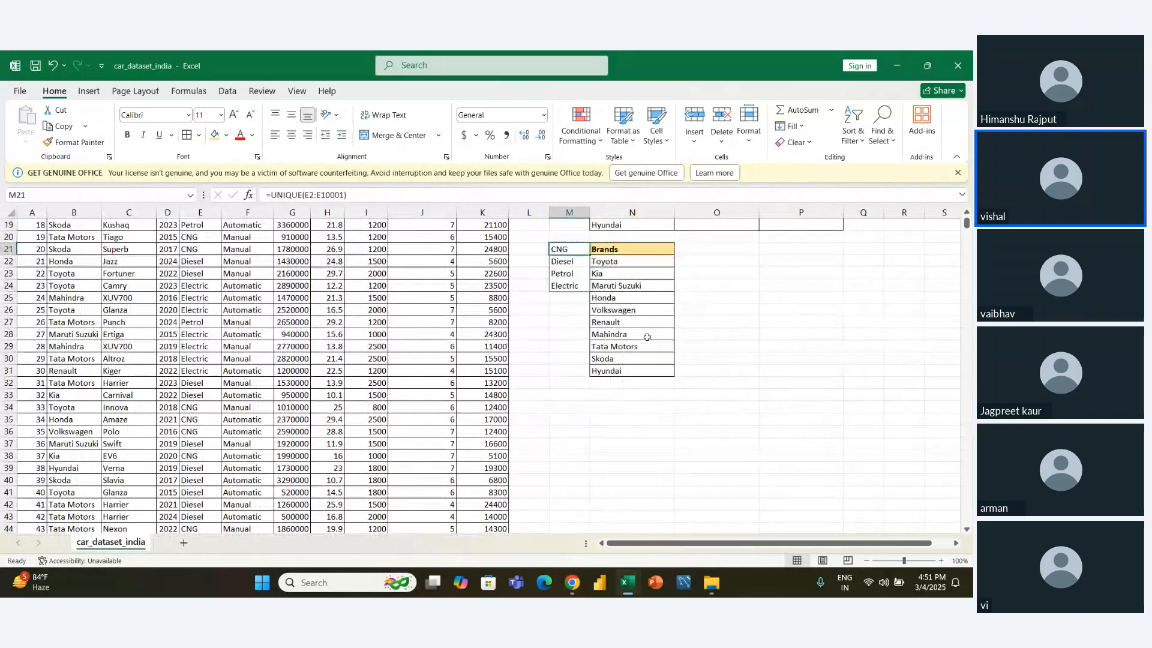
key("shift+Down")
key("shift+Down")
key("shift+Down")
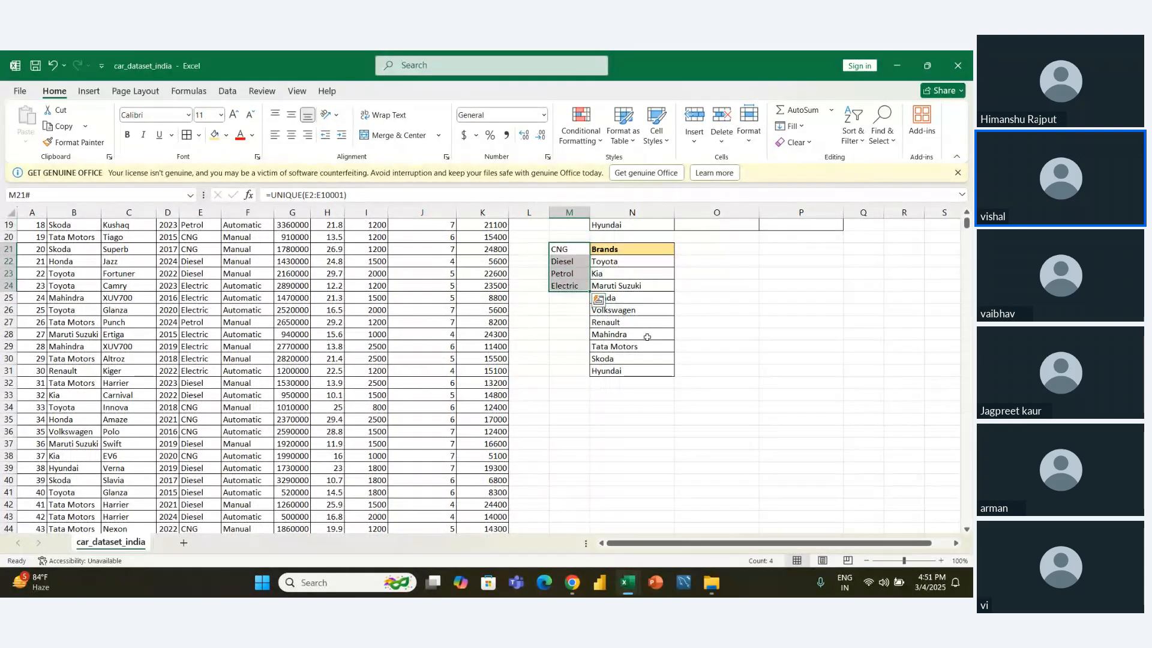
key("ctrl+c")
key("Right")
key("Right")
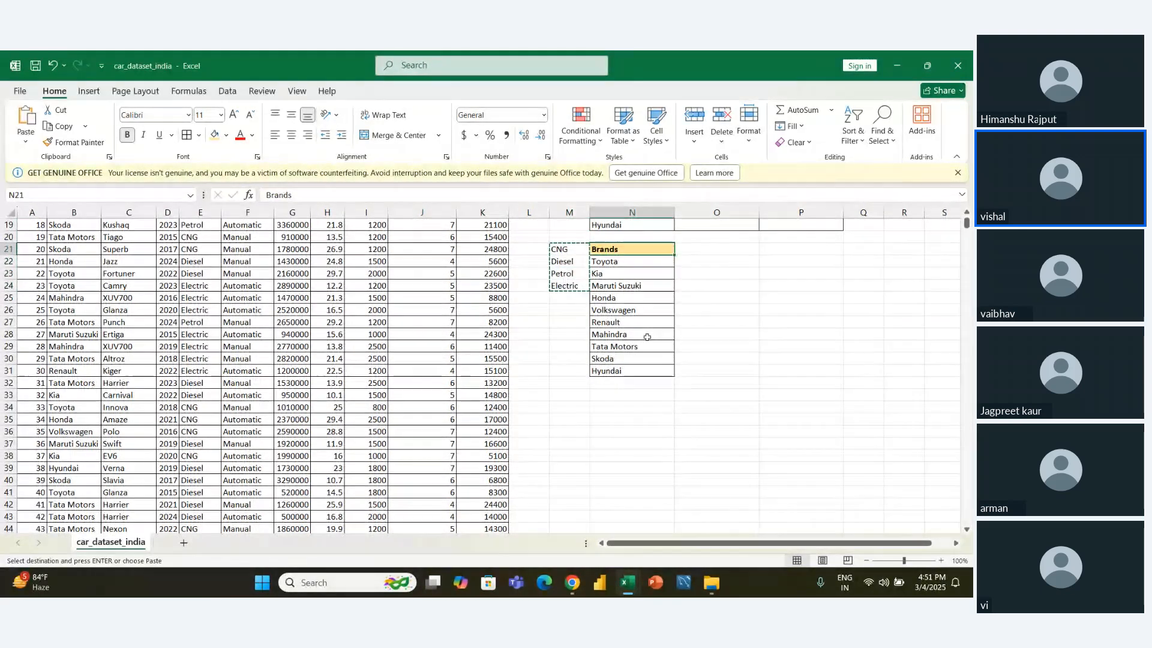
key("ctrl+alt+v")
key("Down")
key("Down")
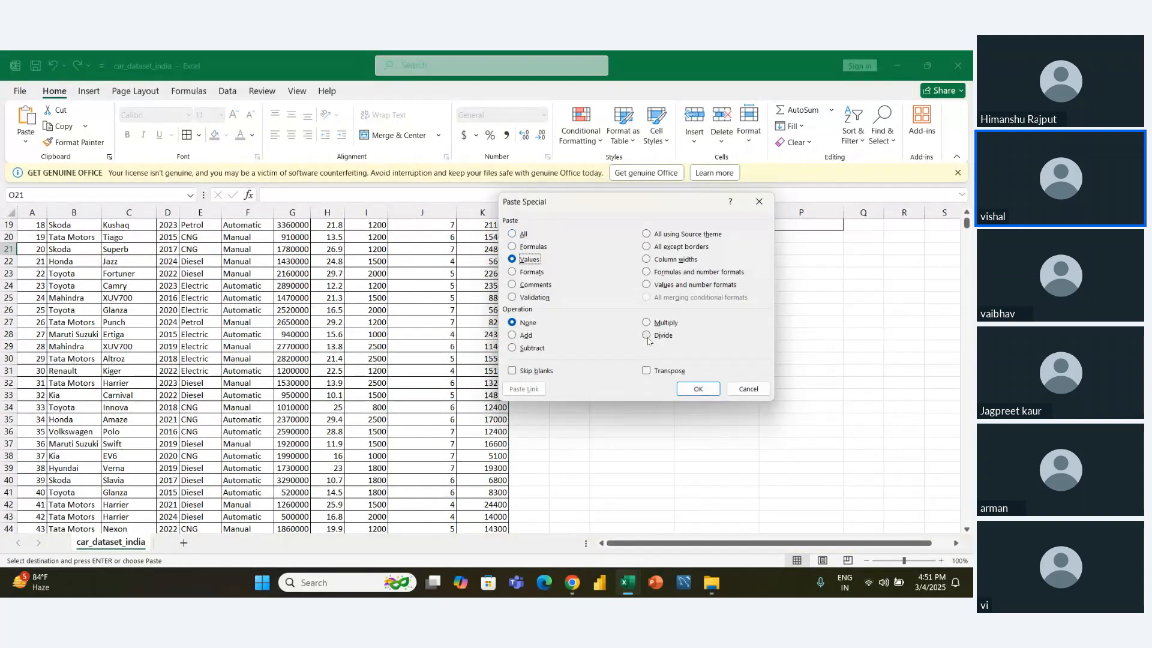
left_click(660, 370)
left_click(694, 390)
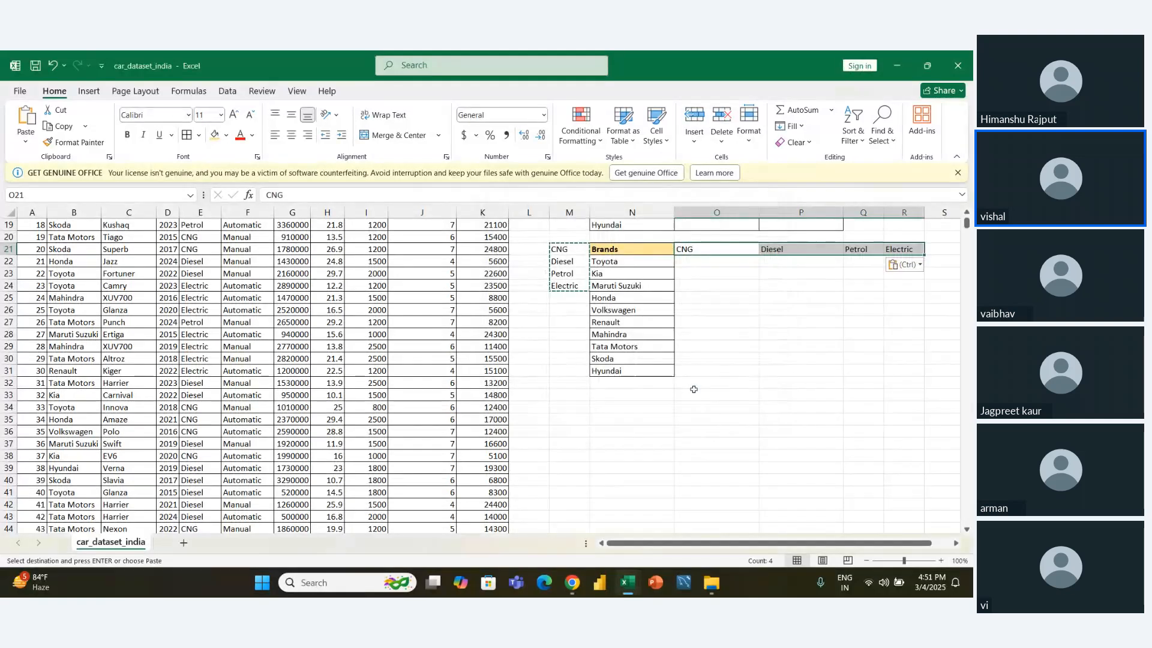
- Delete the helper list of fuel types in M21:M24
key("Left")
key("Left")
key("Left")
key("Right")
key("shift+Down")
key("shift+Down")
key("shift+Down")
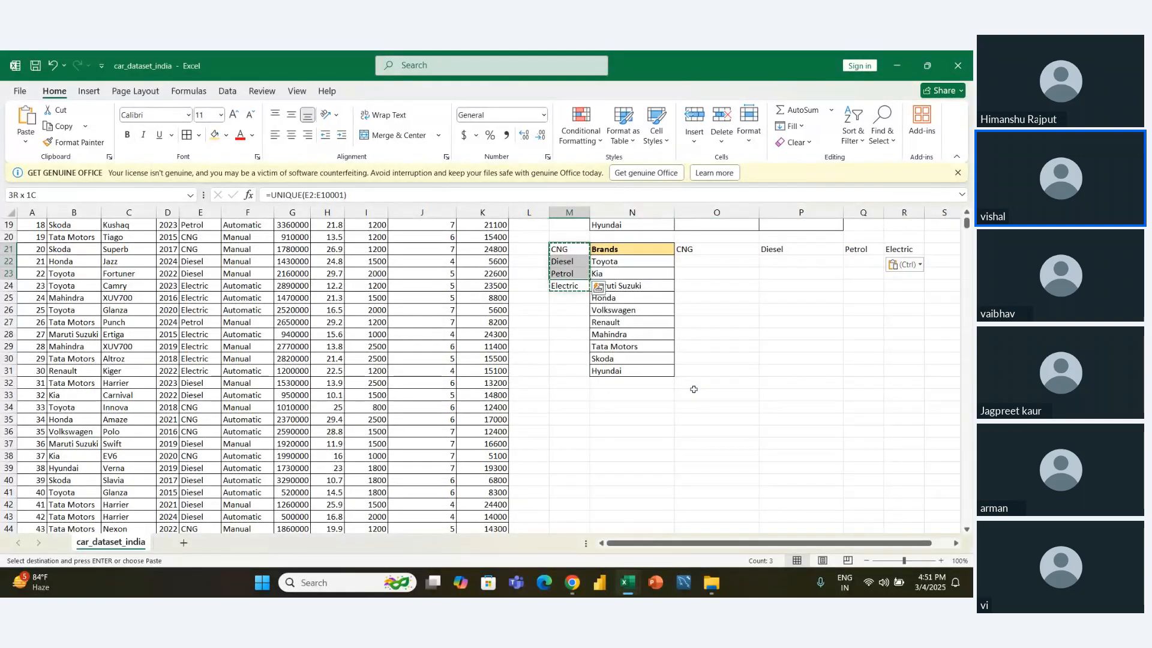
key("Delete")
- Review the full extent of the brand service cost table in N9:P19
key("Right")
key("Up")
key("Up")
key("Up")
key("Up")
key("Up")
key("Up")
key("Up")
key("Up")
key("Up")
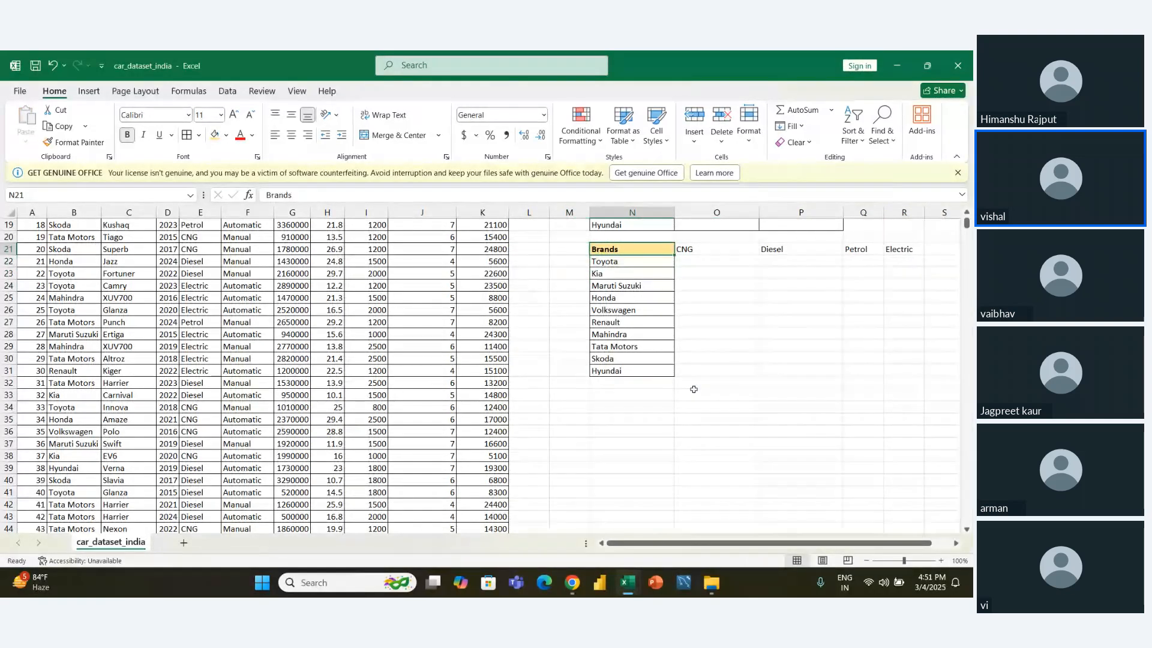
key("Up")
key("Up")
key("Up")
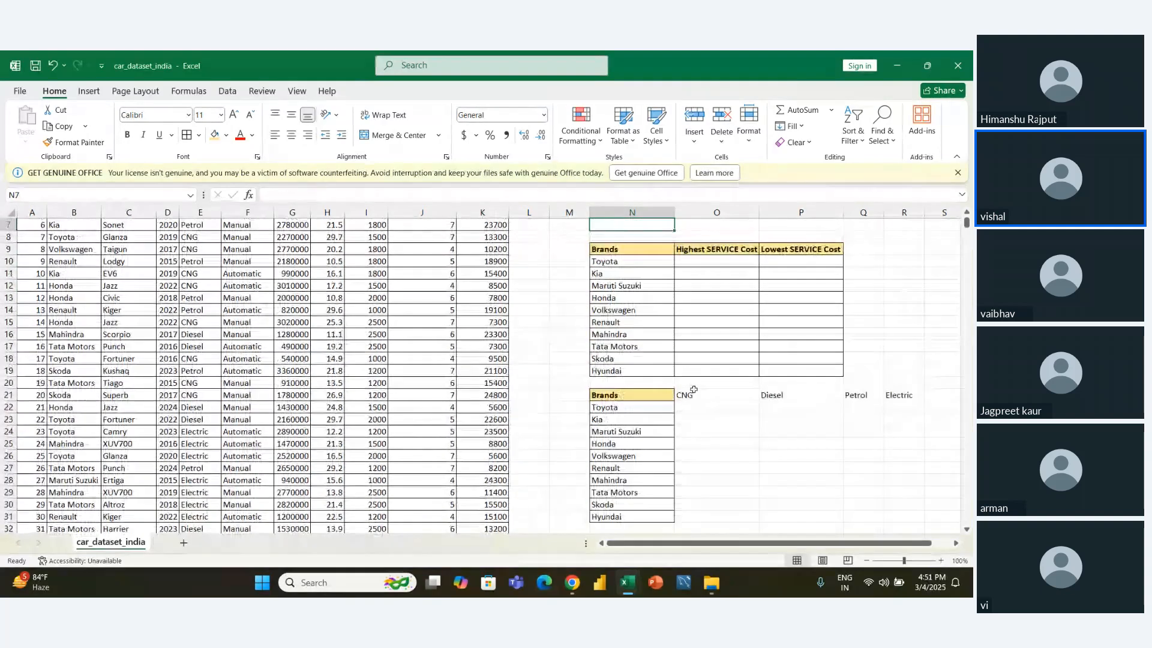
key("shift+Right")
key("shift+Right")
key("shift+Down")
key("shift+Down")
key("shift+Down")
key("shift+Down")
key("shift+Down")
key("shift+Down")
key("shift+Down")
key("shift+Down")
key("shift+Down")
key("shift+Down")
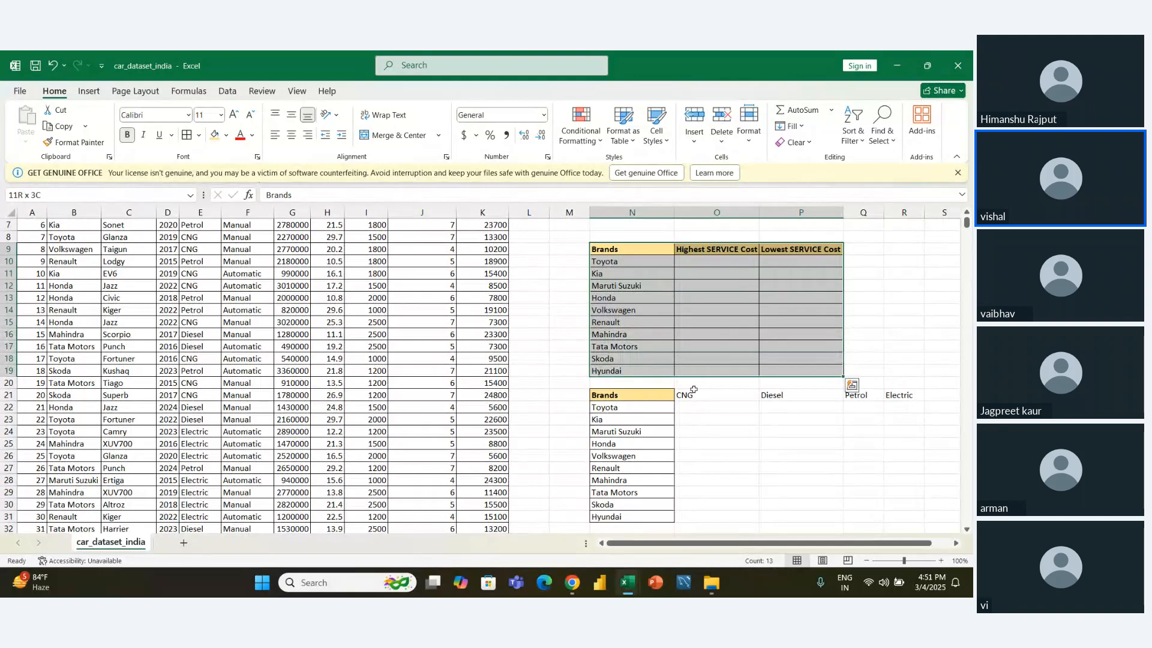
- Examine the Highest and Lowest SERVICE Cost columns against the brand rows in the upper table
key("Left")
key("Down")
key("Down")
key("Down")
key("Down")
key("Down")
key("Down")
key("Down")
key("Down")
key("Right")
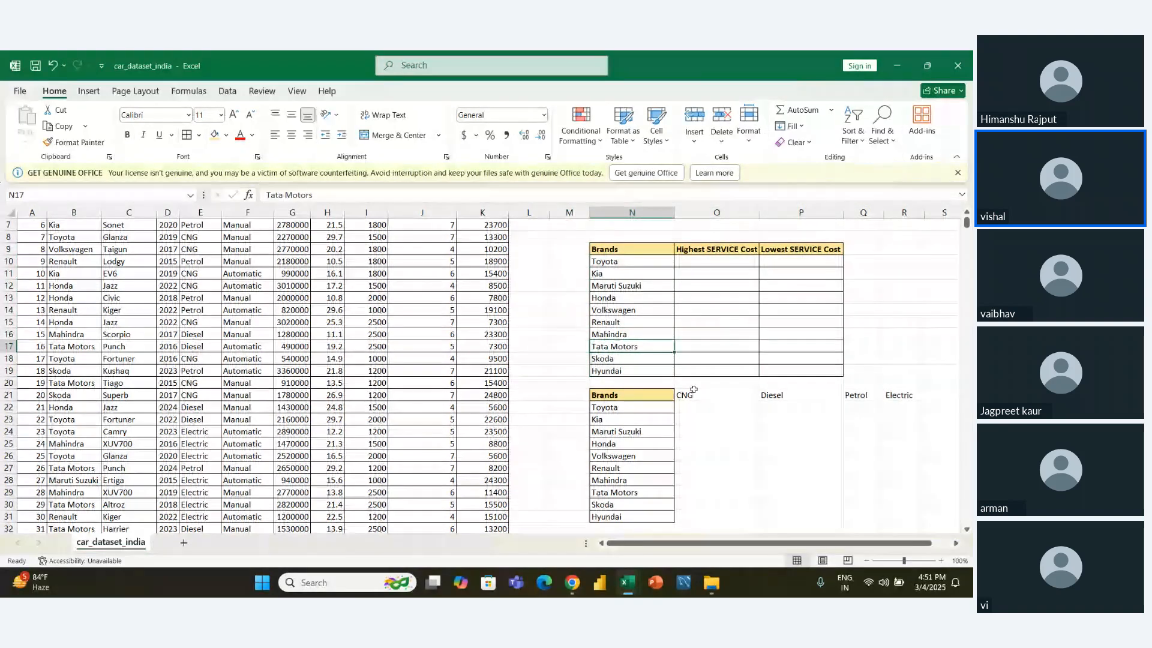
key("Up")
key("Up")
key("Up")
key("Up")
key("Up")
key("Up")
key("Up")
key("Right")
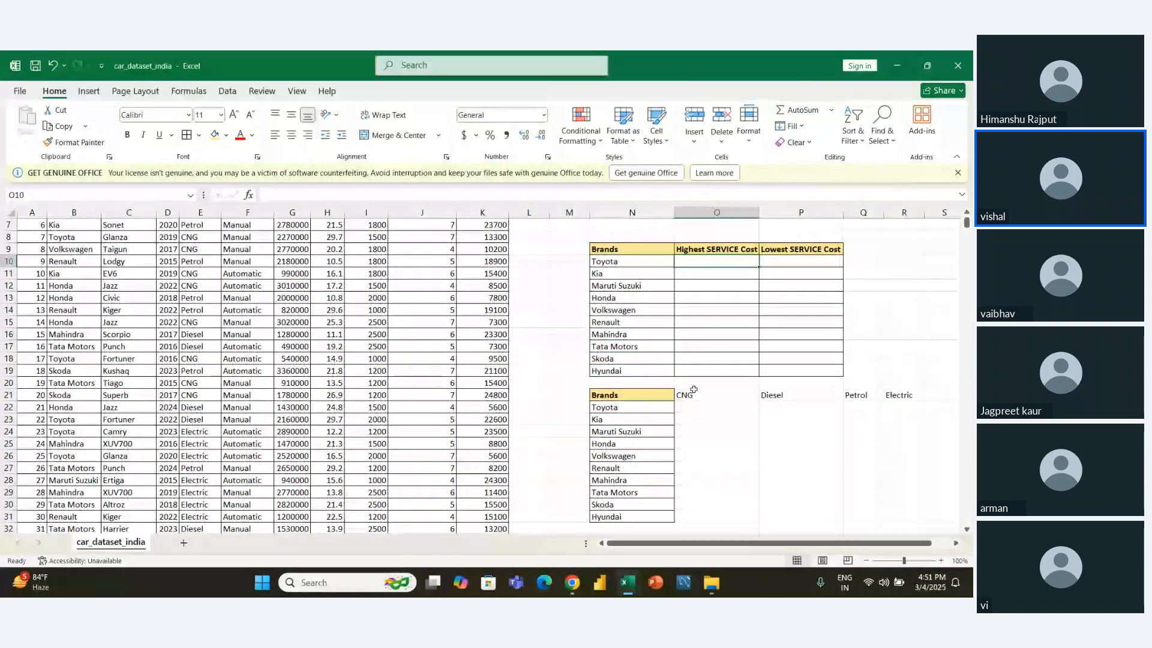
key("Up")
key("Down")
key("Left")
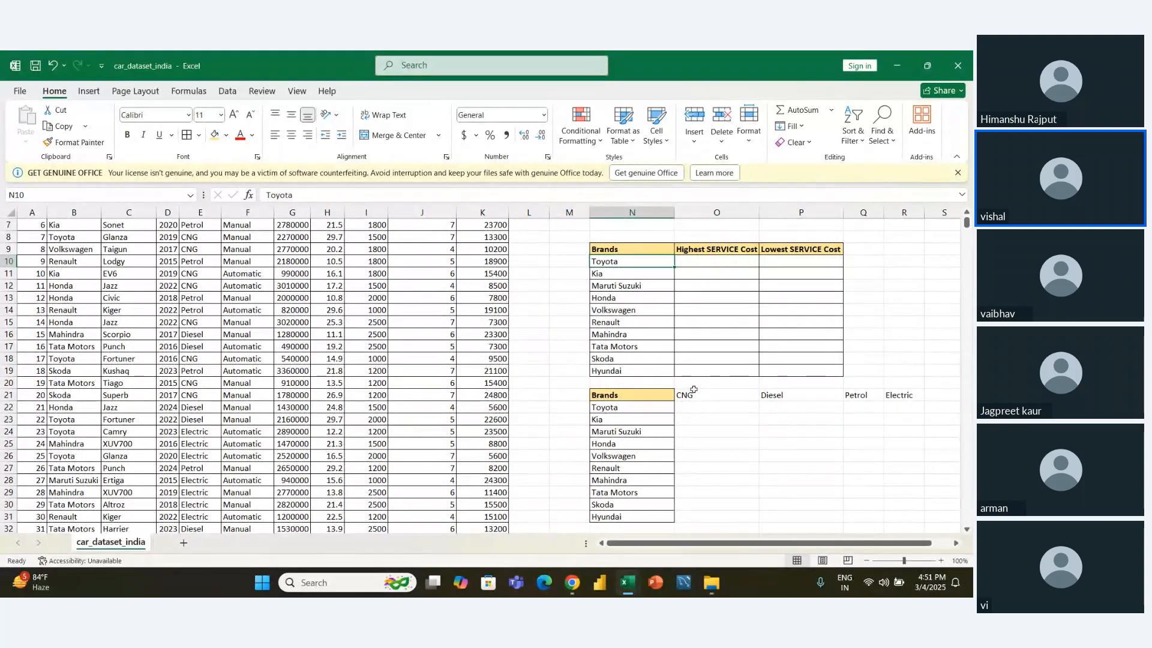
key("Right")
key("Right")
key("Up")
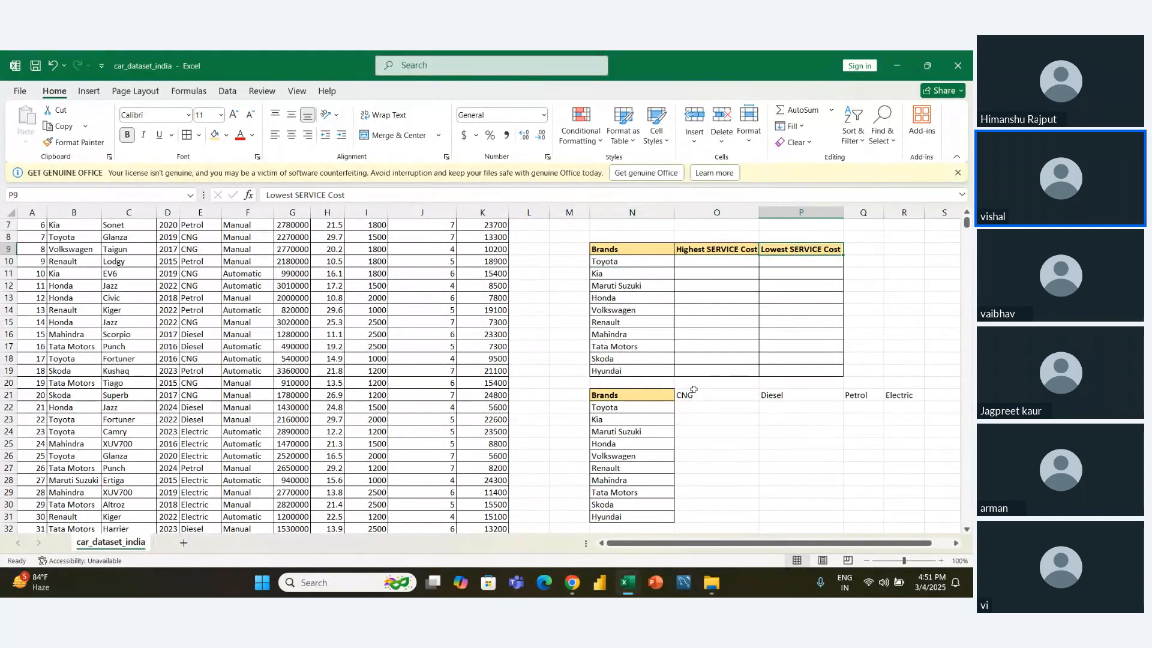
key("Down")
key("Down")
key("Left")
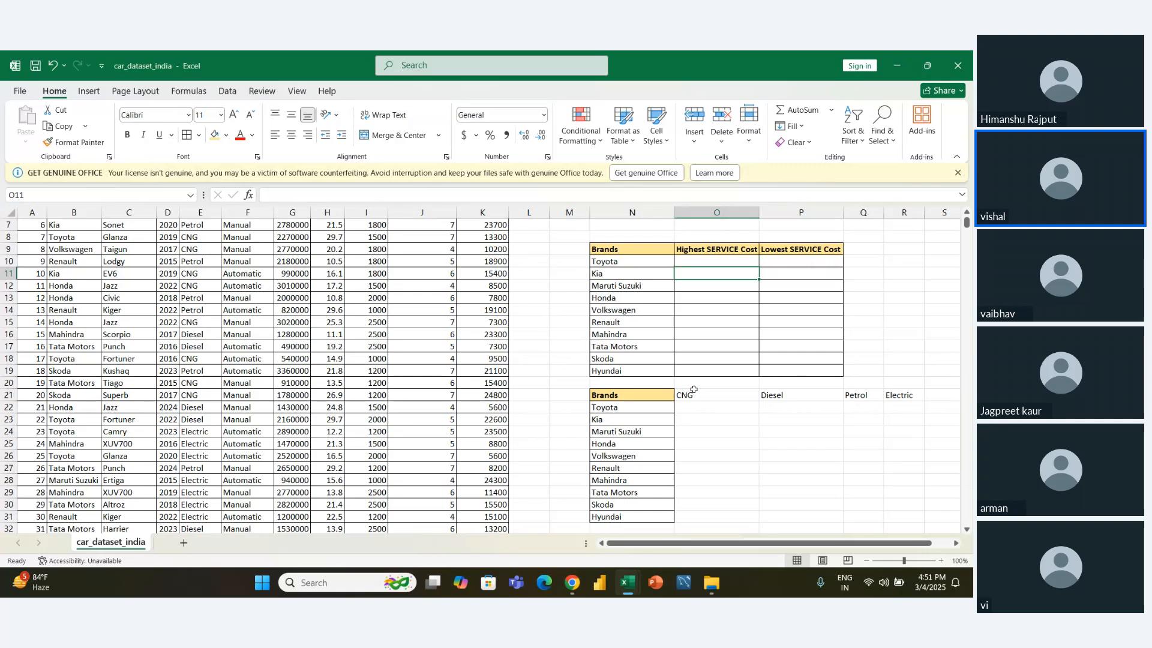
key("Left")
- Apply all borders to the brand and fuel type table in N21:R31
key("Down")
key("Down")
key("Down")
key("Down")
key("Down")
key("Down")
key("Down")
key("Down")
key("Down")
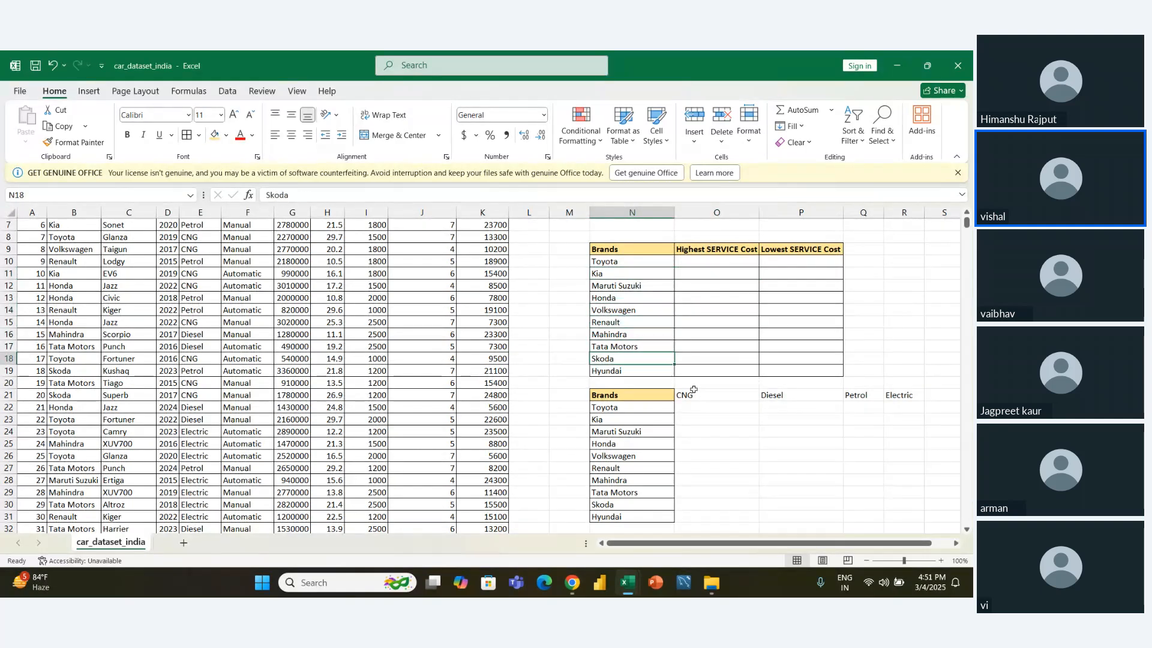
key("Down")
key("shift+Right")
key("shift+Right")
key("shift+Right")
key("shift+Right")
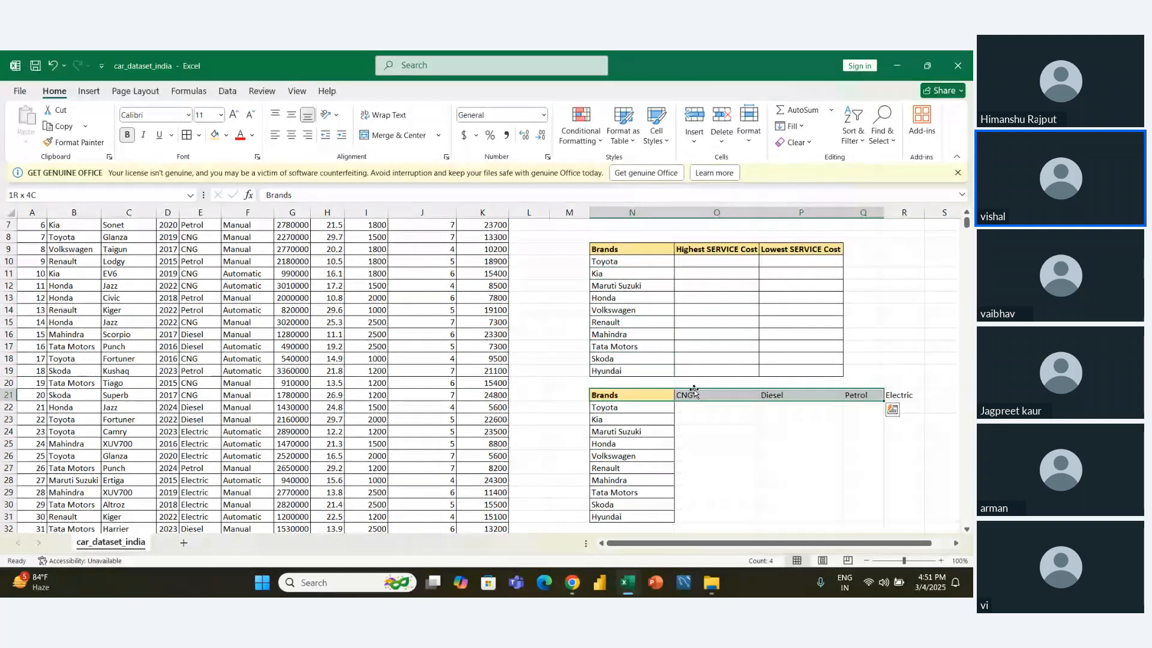
key("Down")
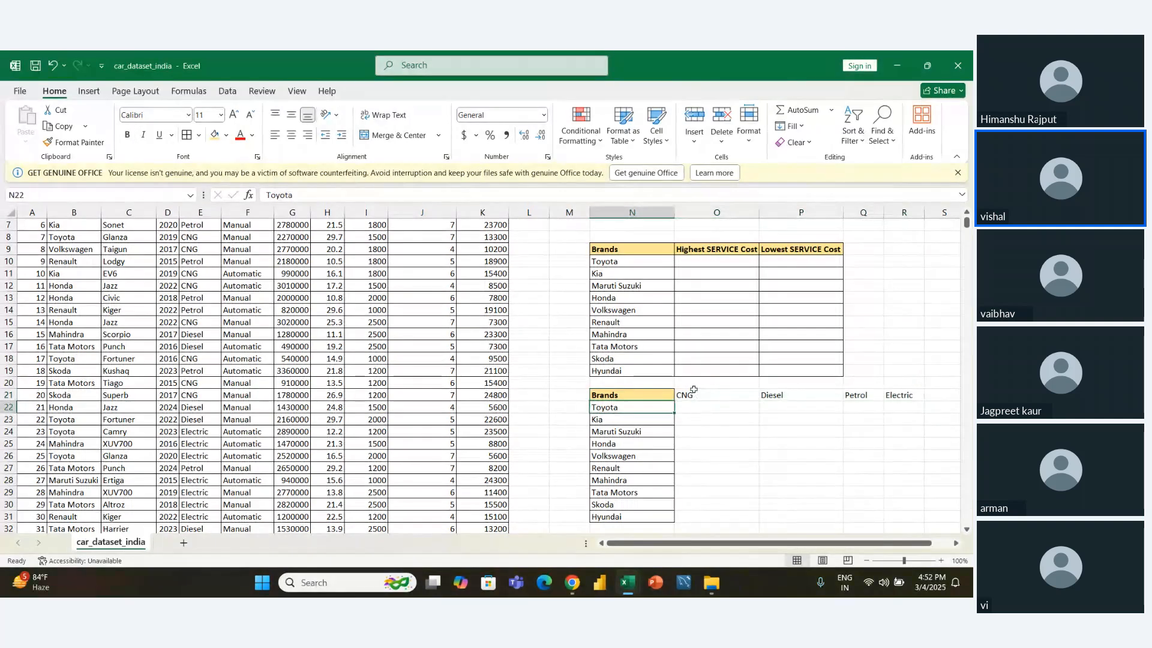
key("ctrl+a")
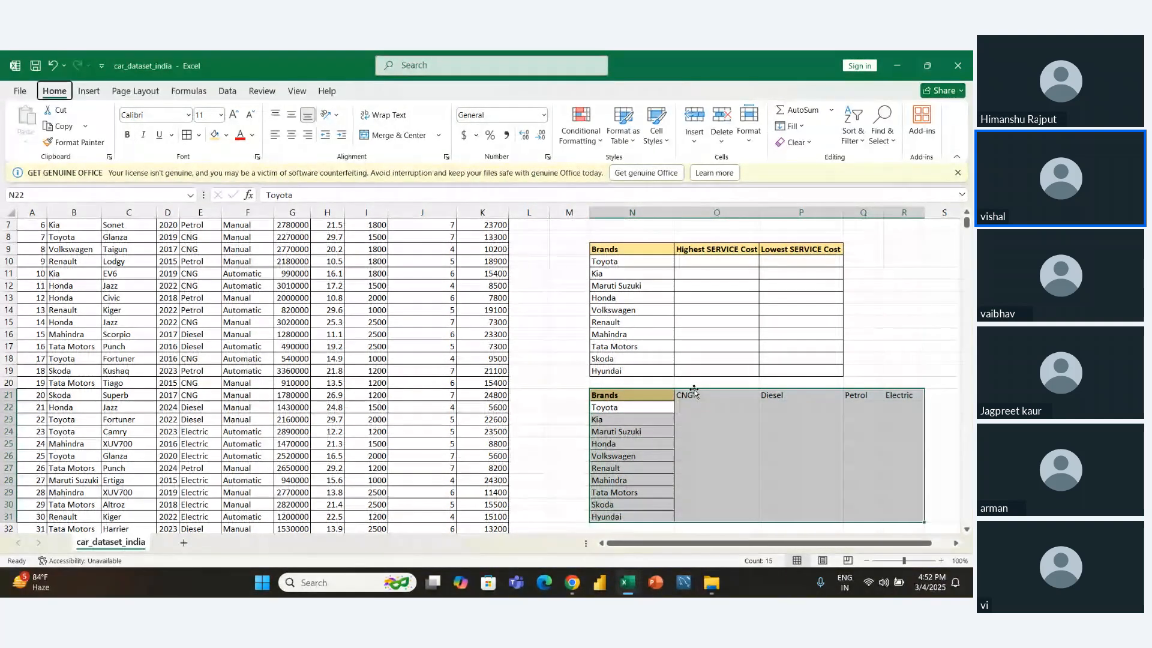
- Make the fuel type table's header row N21:R21 bold and give it the light gold fill
key("Up")
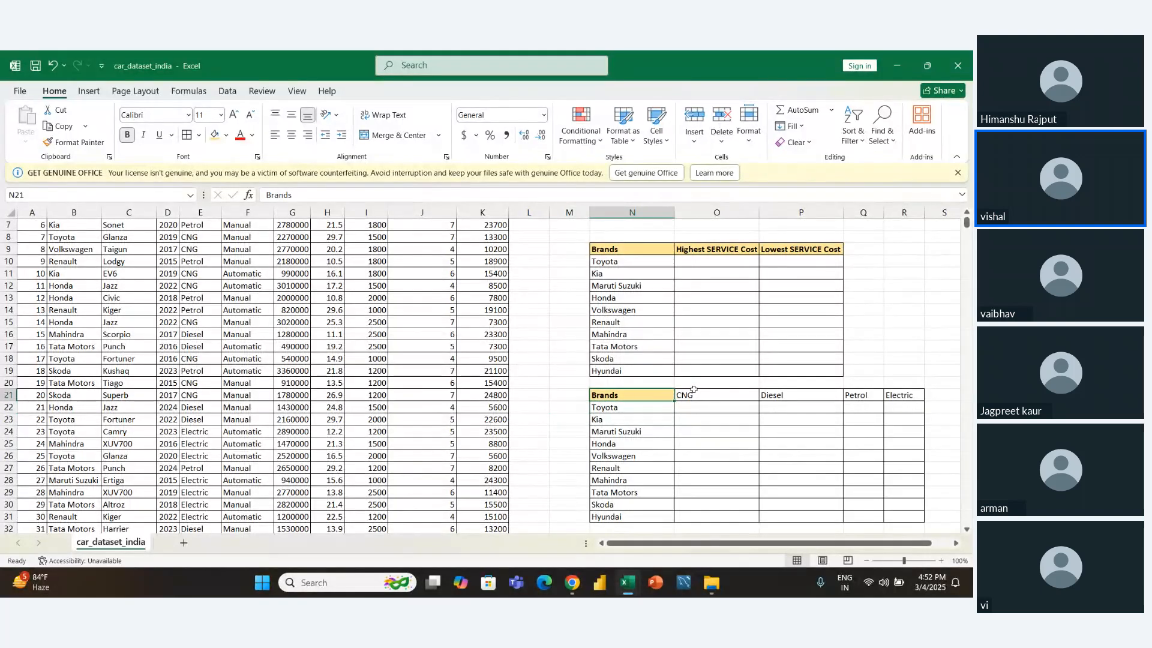
key("shift+Right")
key("shift+Right")
key("shift+Right")
key("shift+Right")
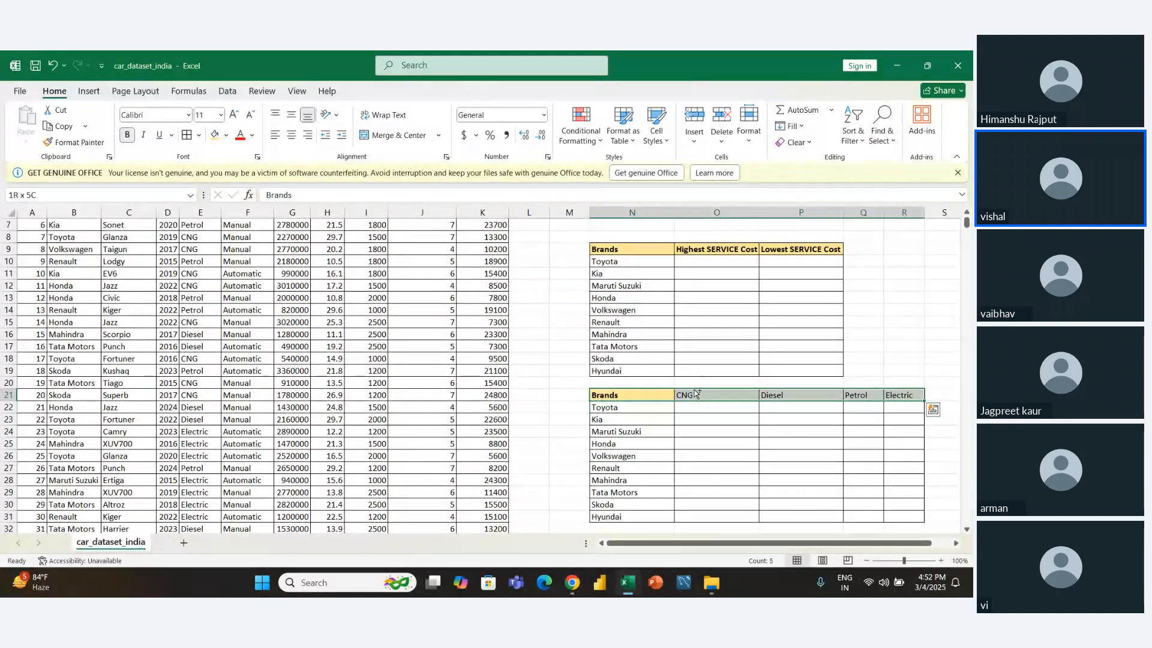
key("ctrl+b")
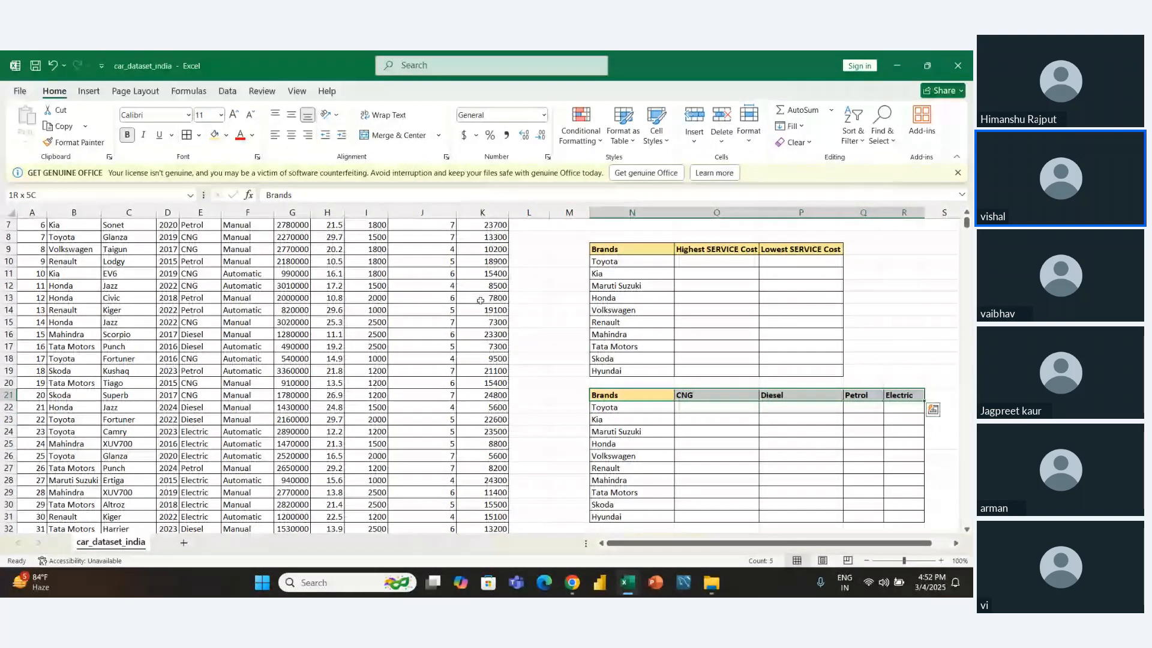
left_click(214, 135)
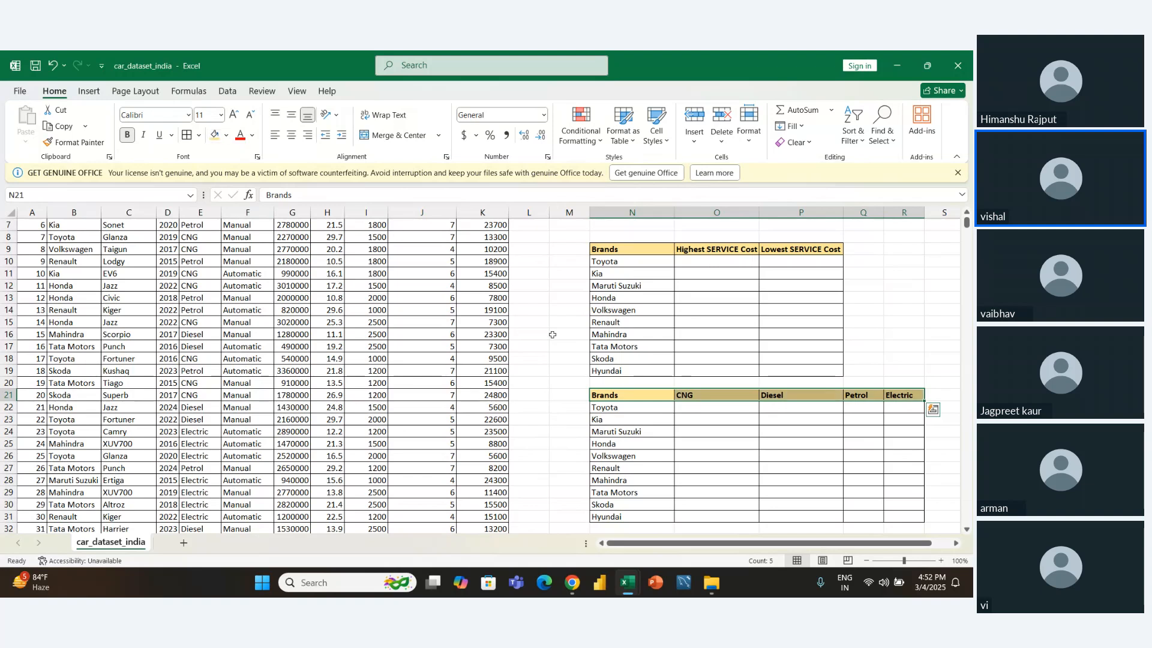
- Merge cells O20:R20 above the CNG, Diesel, Petrol and Electric headers
left_click(627, 406)
key("Right")
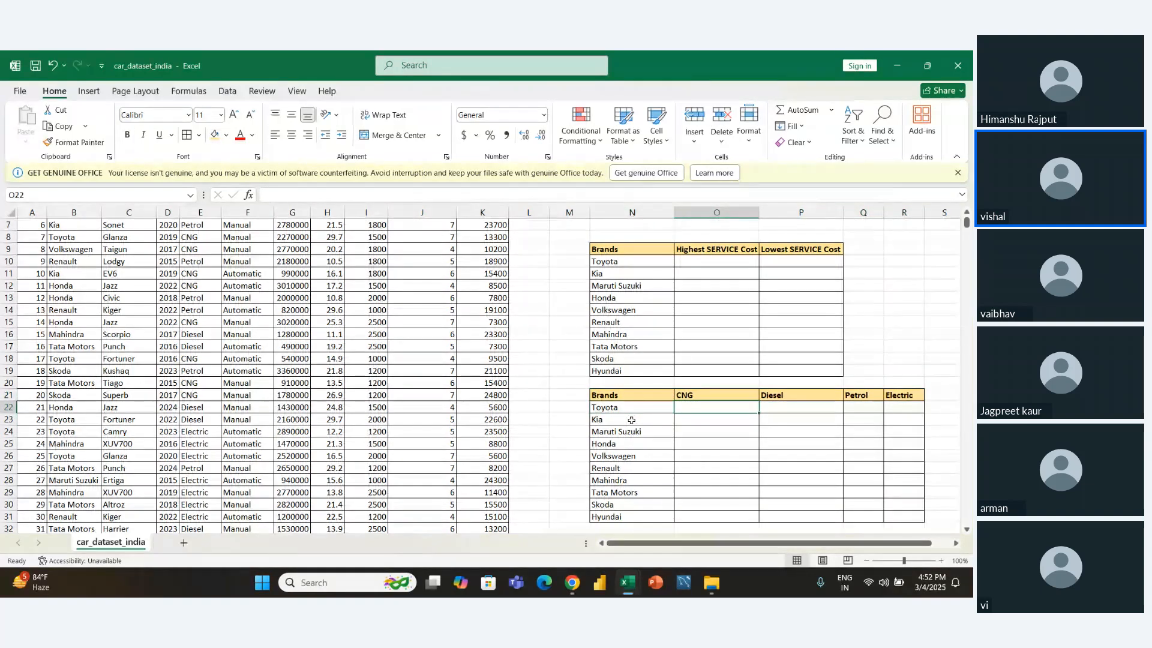
key("Up")
key("Left")
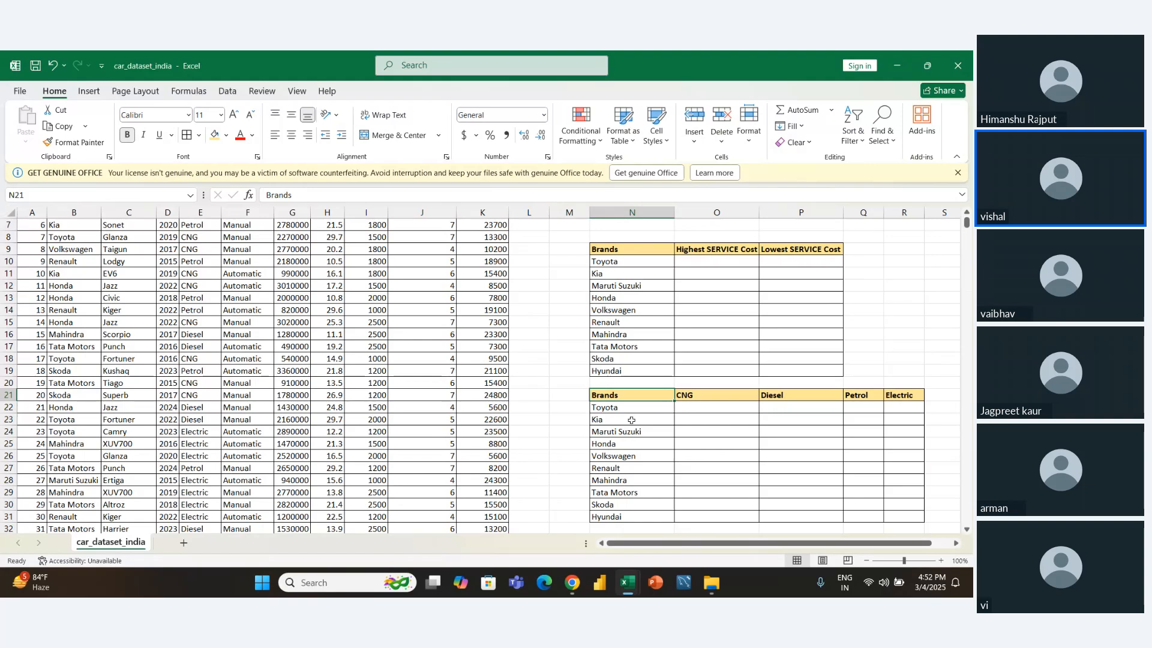
key("Right")
key("Up")
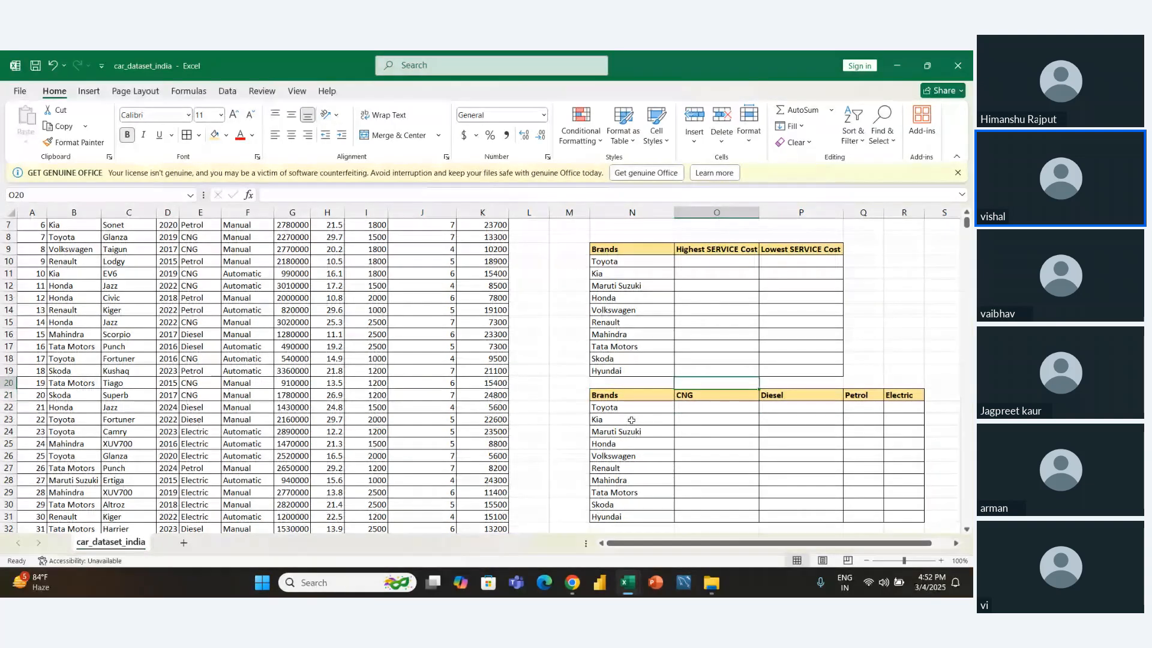
key("shift+Right")
key("shift+Right")
key("shift+Right")
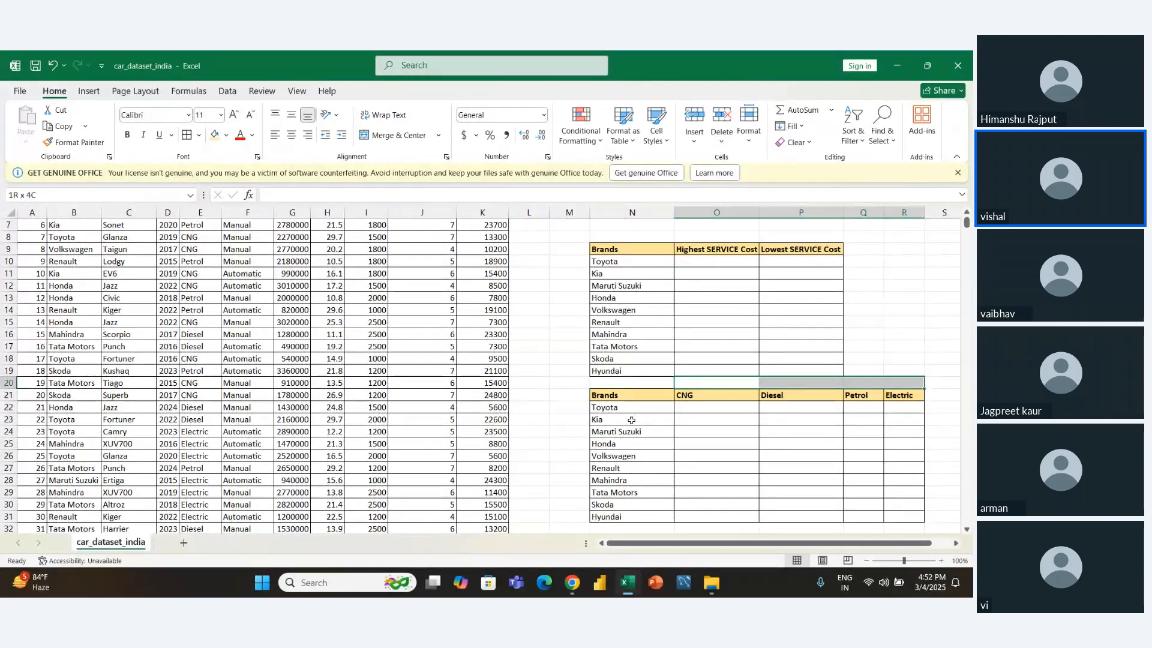
key("alt")
type("mc")
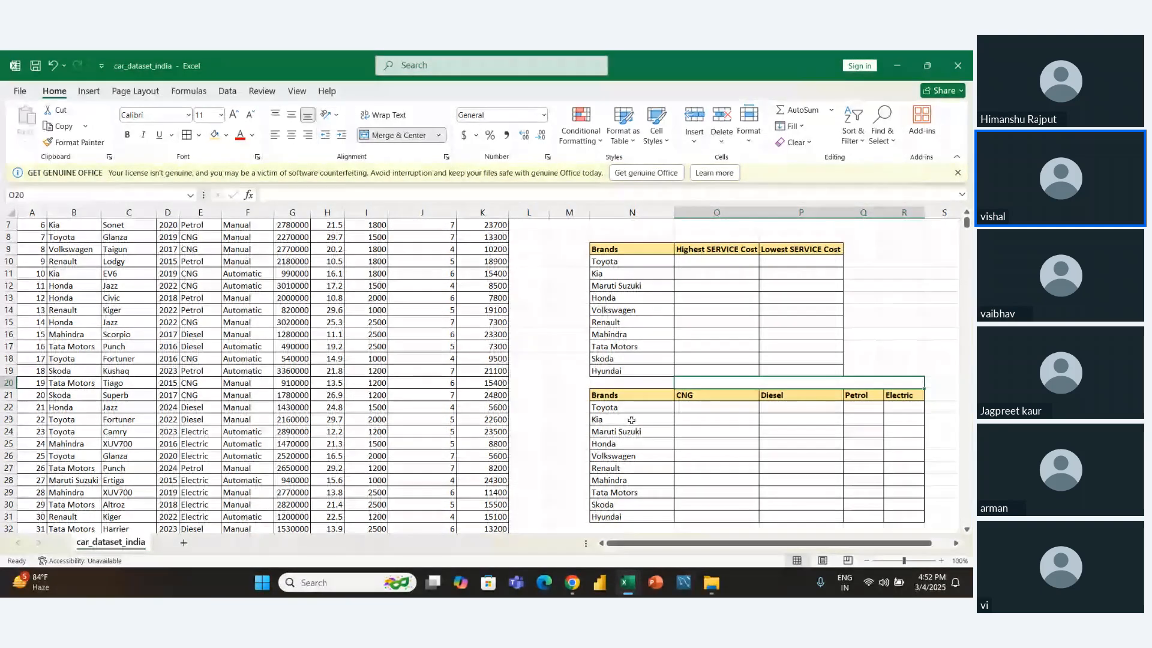
type("FT")
- Enter the heading "Total Cars" in the merged cell O20:R20 and center it
key("BackSpace")
key("BackSpace")
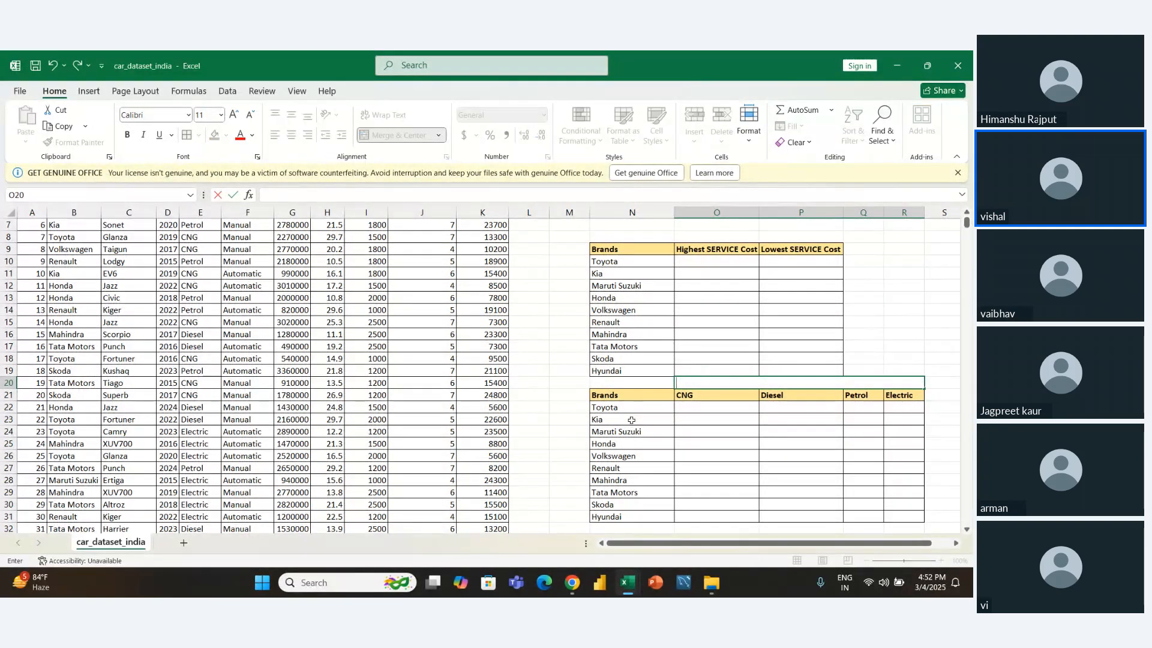
type("Total Cars")
key("ctrl+Return")
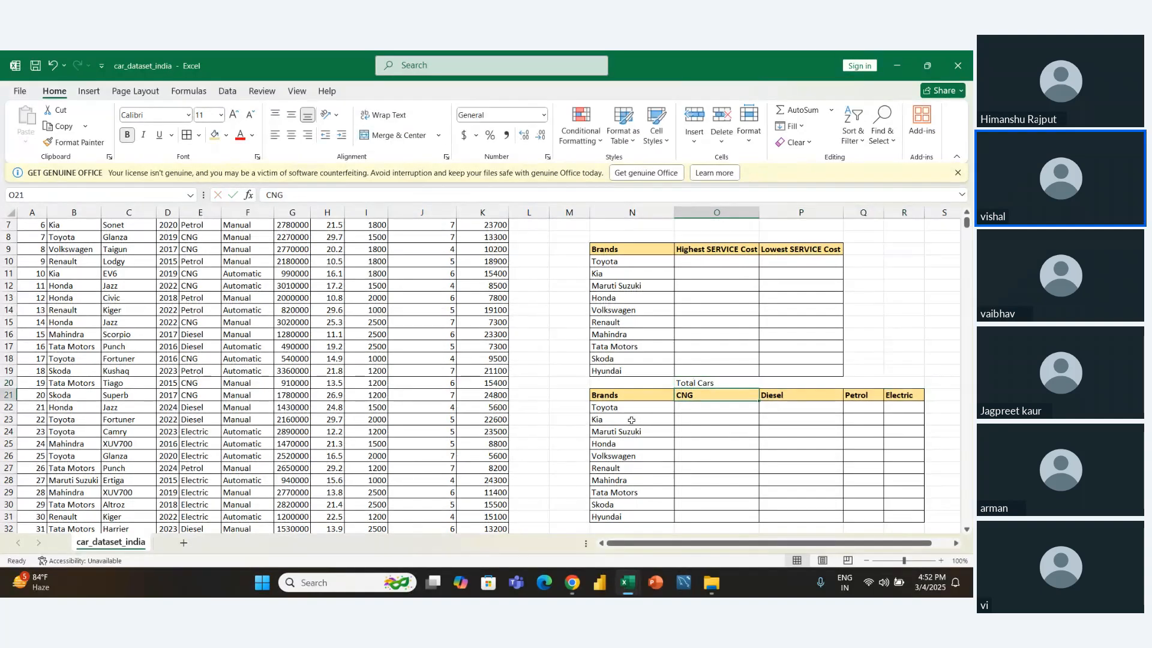
key("alt+h")
key("a")
key("c")
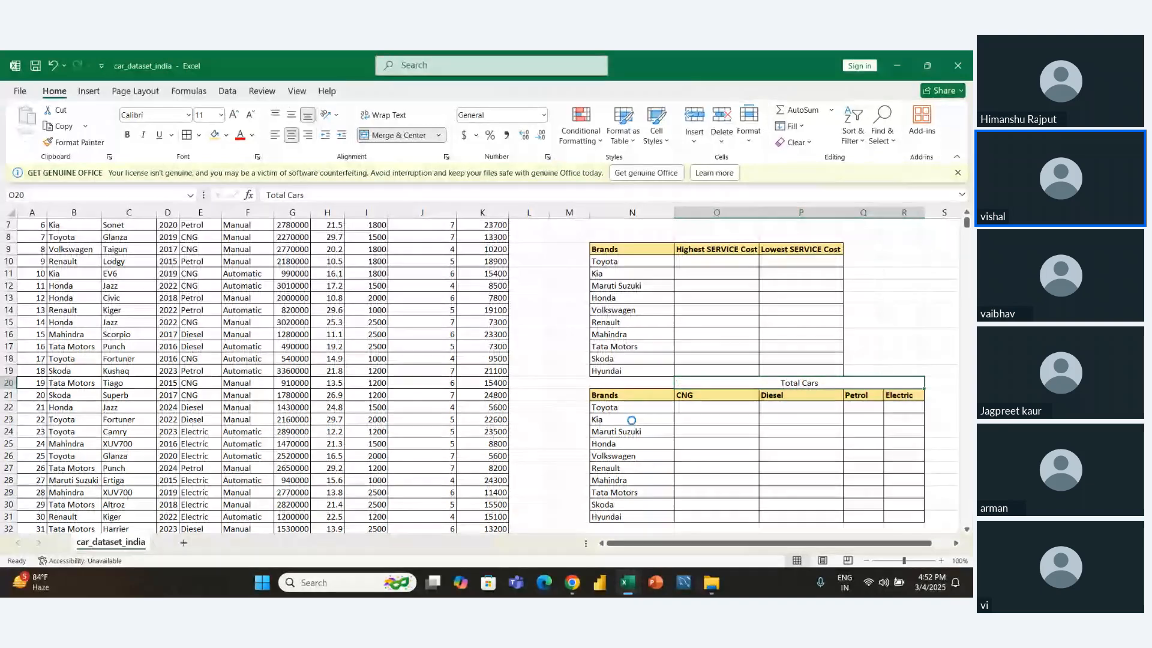
- Make the merged "Total Cars" heading in O20:R20 bold and give it the light gold fill
key("ctrl+b")
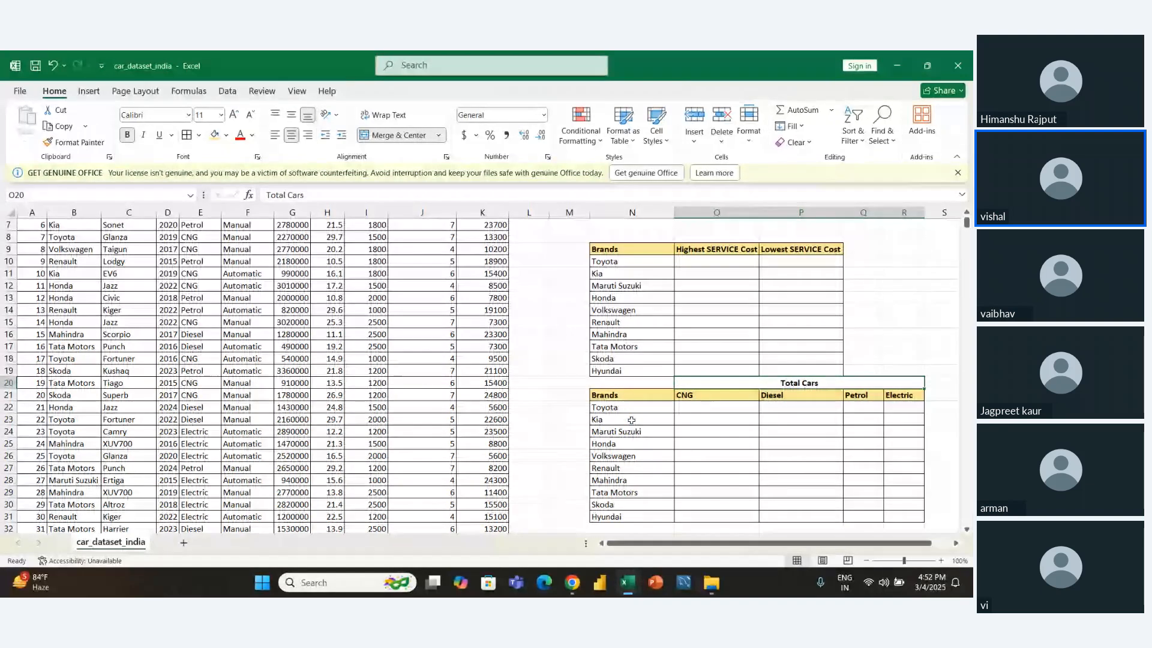
left_click(217, 137)
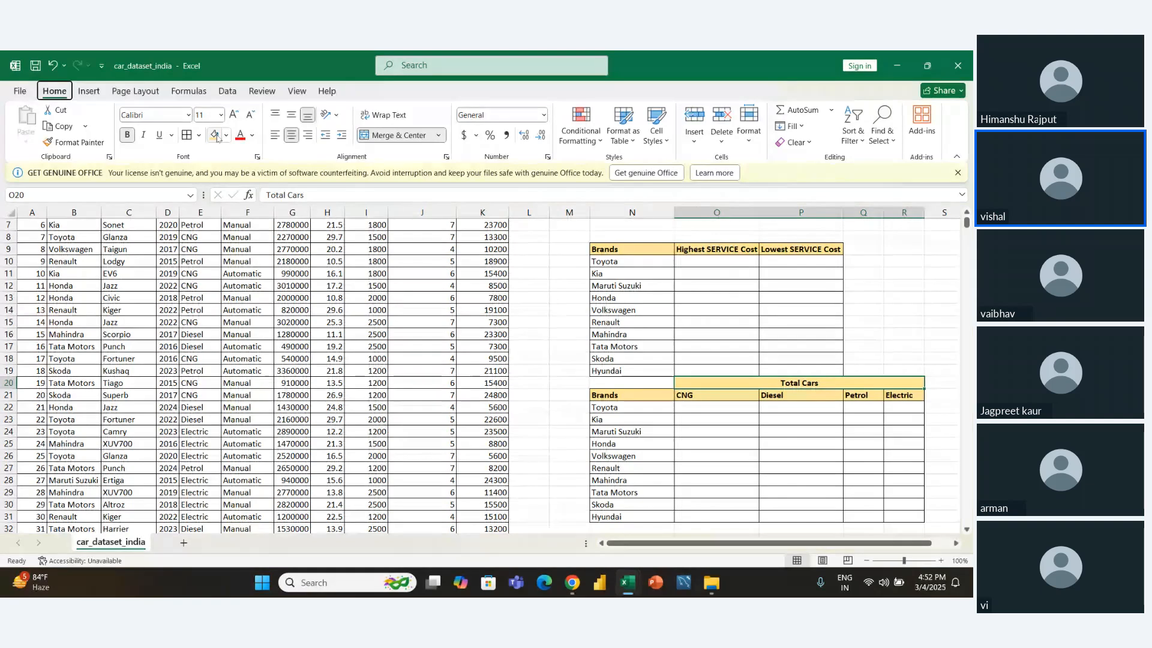
- Copy the whole Total Cars table N20:R31 and paste it two rows lower, starting at N22
key("shift+Down")
key("shift+Down")
key("shift+Down")
key("shift+Down")
key("shift+Left")
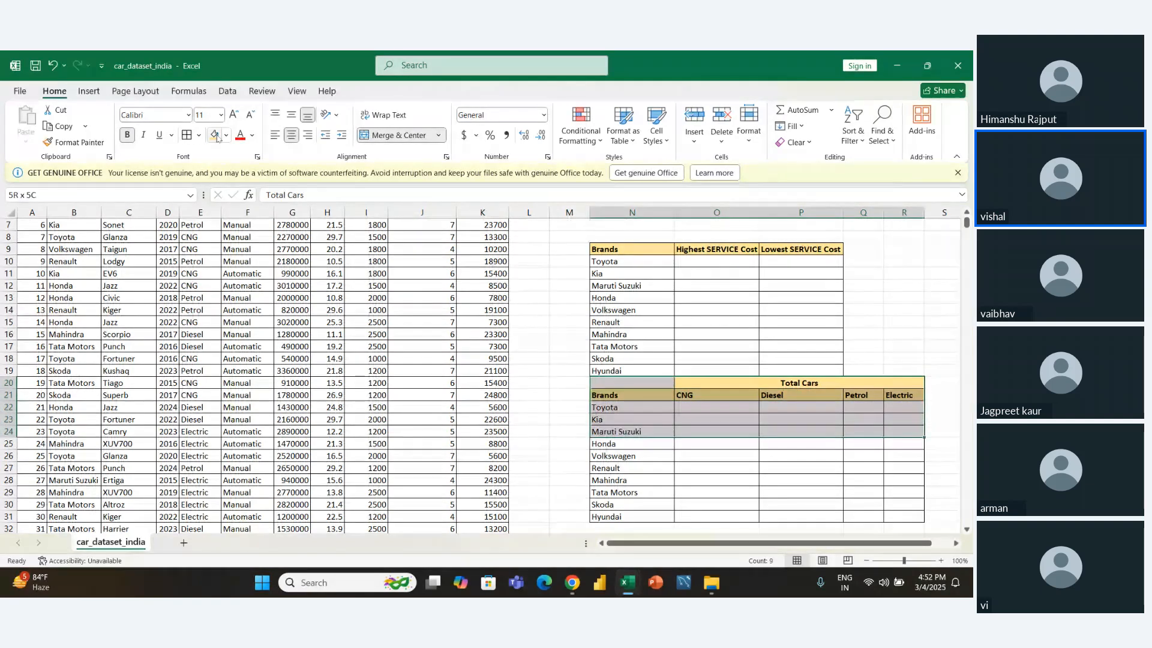
key("shift+Down")
key("shift+Down")
key("shift+Down")
key("shift+Down")
key("shift+Down")
key("shift+Down")
key("shift+Down")
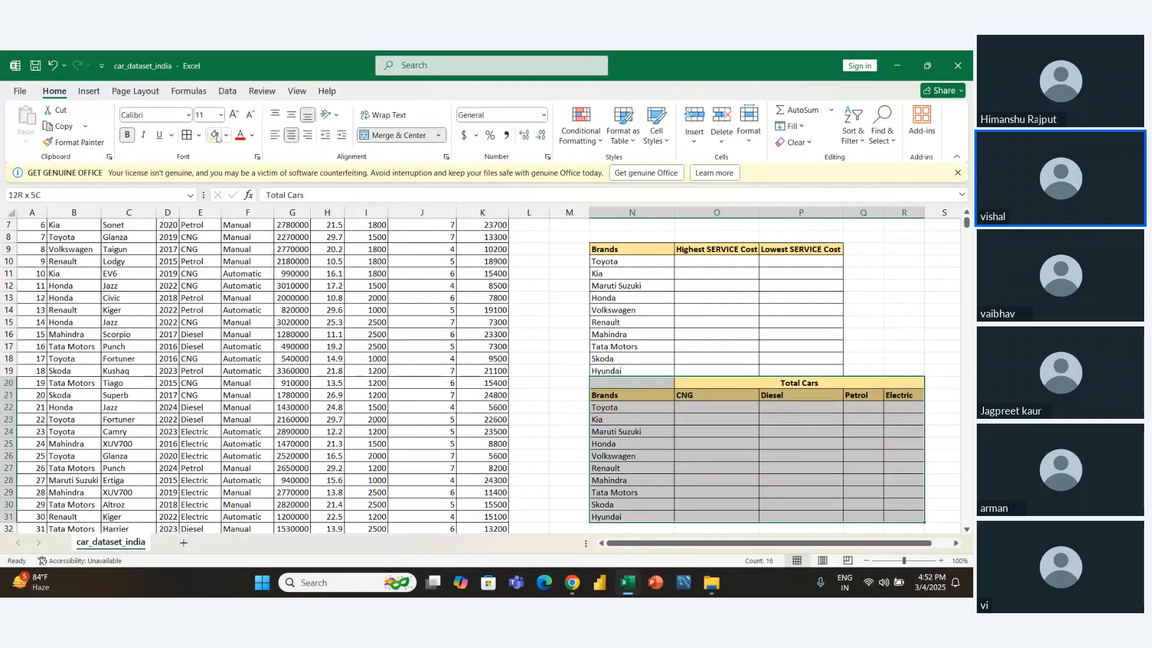
key("ctrl+c")
key("Down")
key("Down")
key("Left")
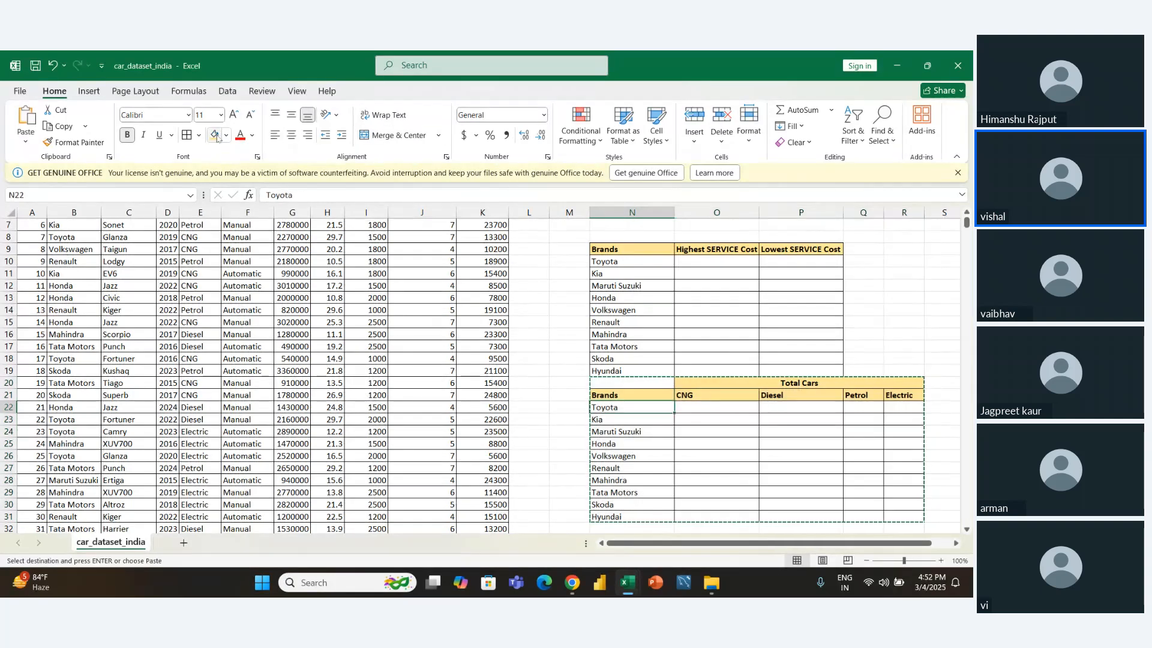
key("ctrl+v")
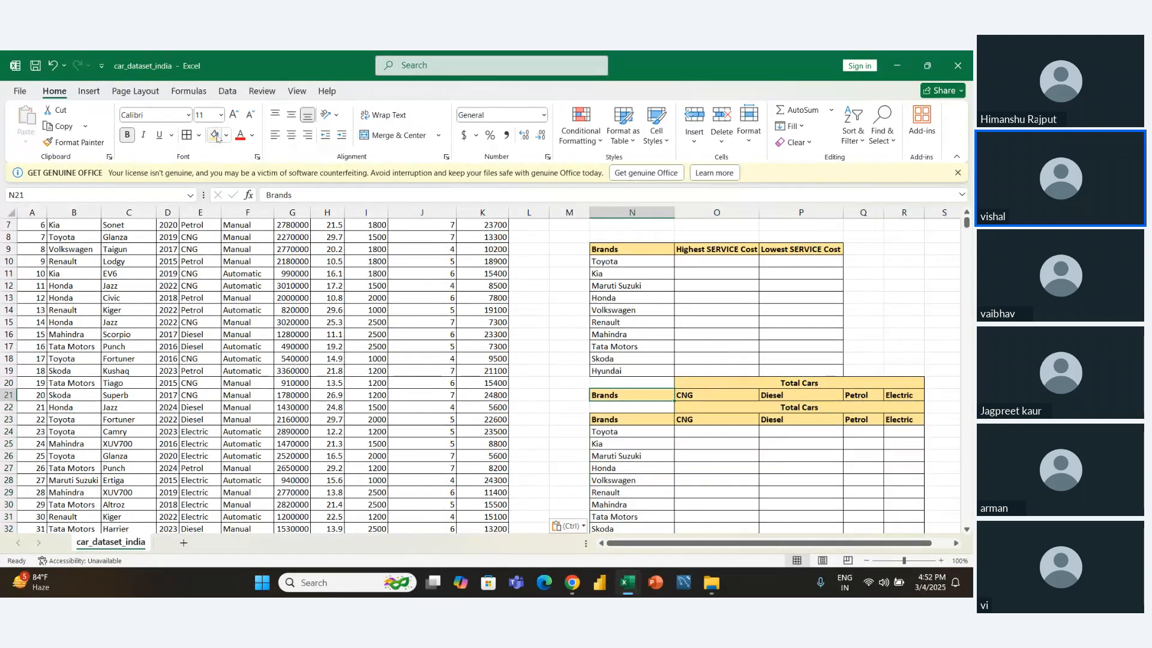
- Try to clear the leftover header rows N20:R21 above the pasted table
key("Up")
key("shift+Right")
key("shift+Up")
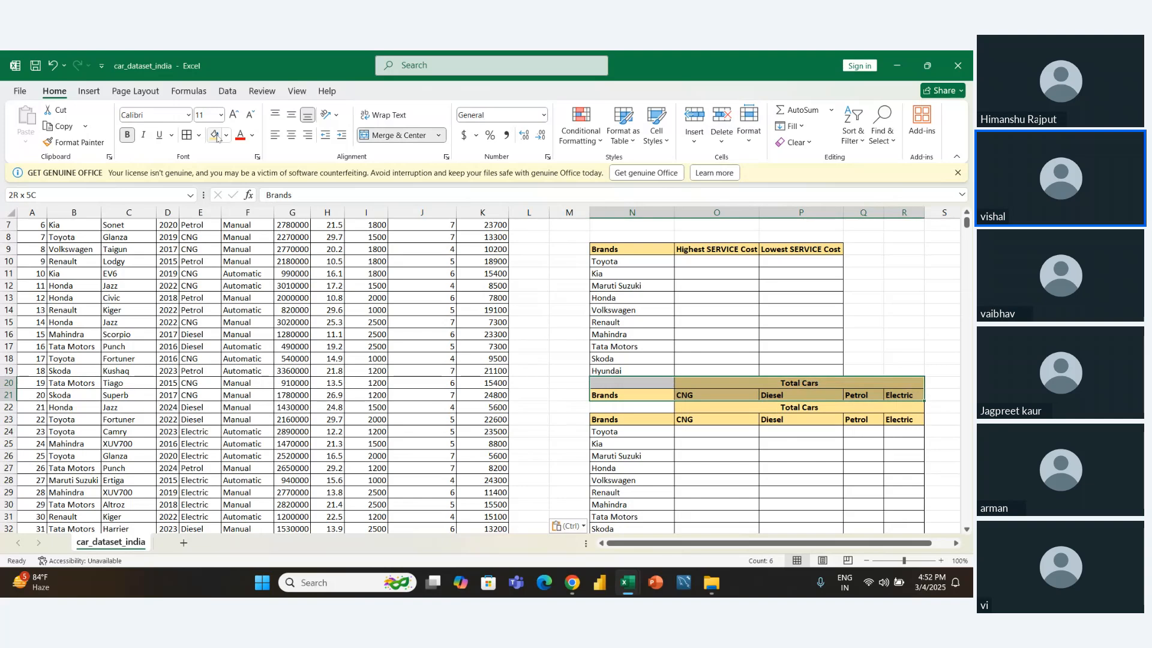
key("BackSpace")
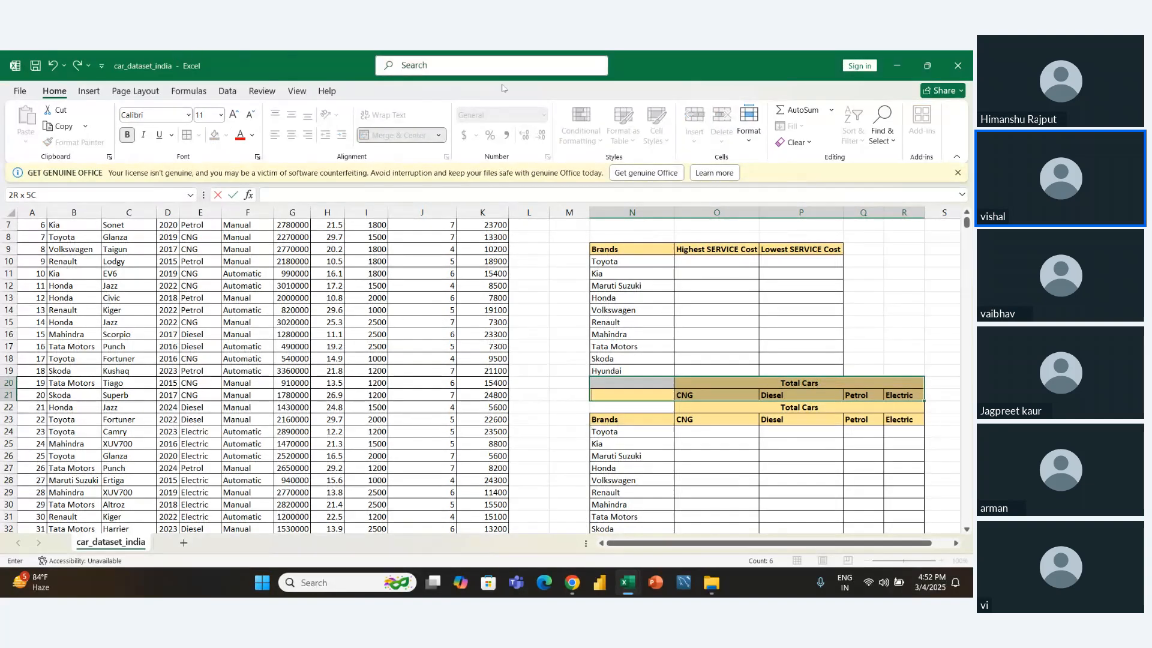
left_click(793, 142)
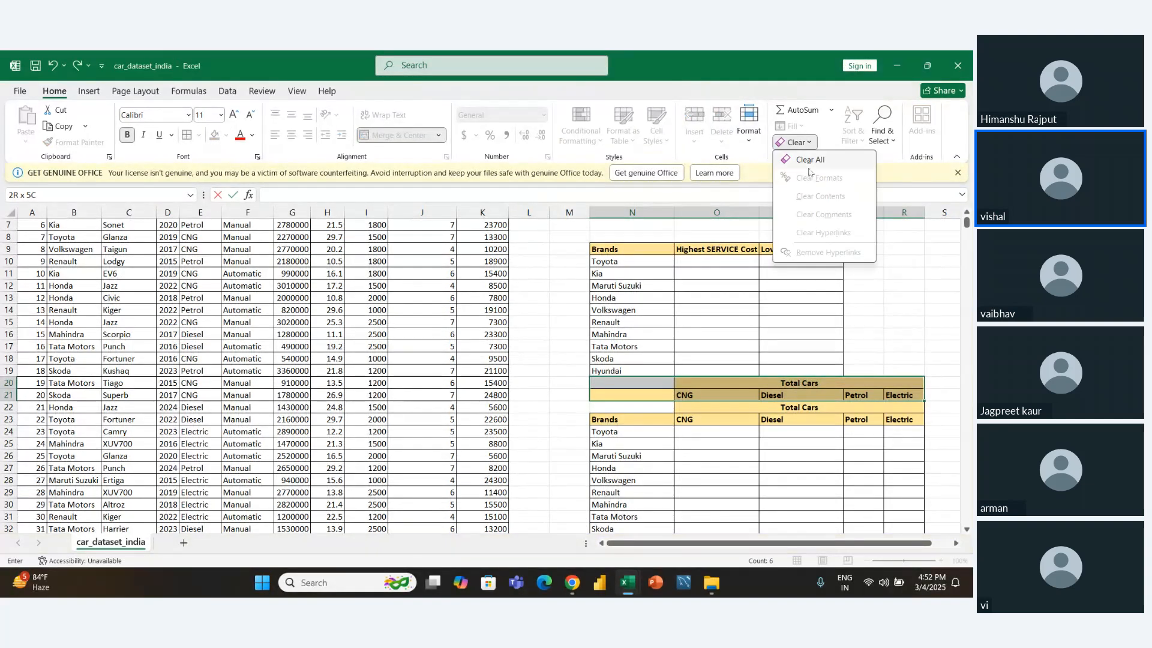
left_click(809, 165)
left_click(889, 320)
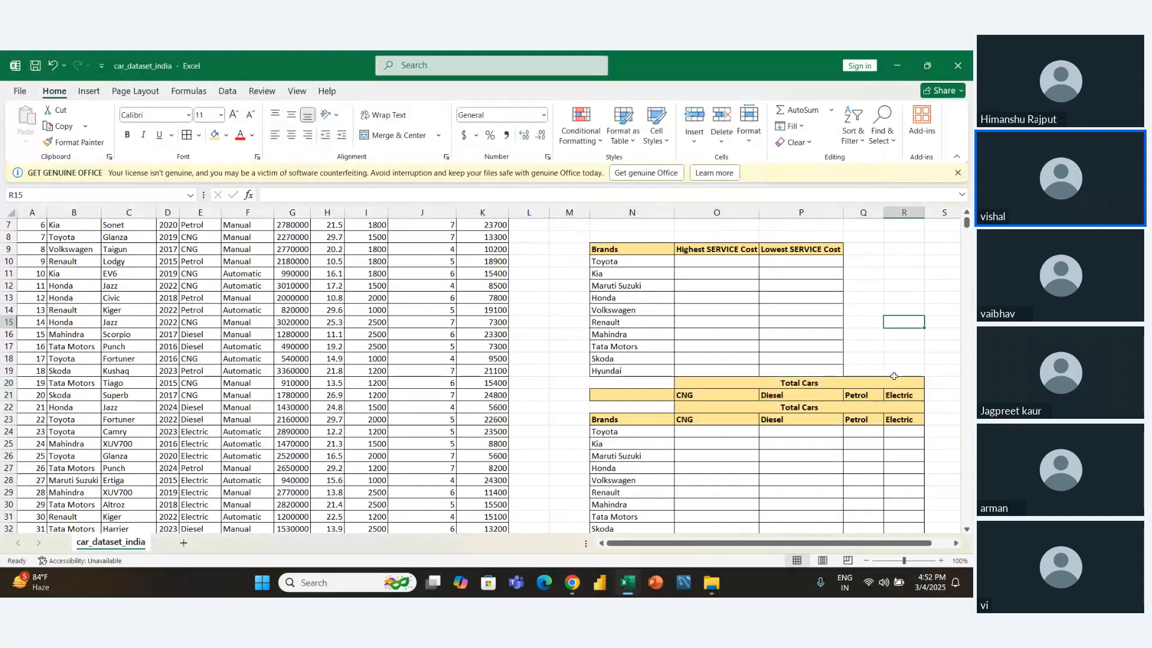
- Clear both the formats and the contents of the leftover header rows N20:R21
left_click(898, 398)
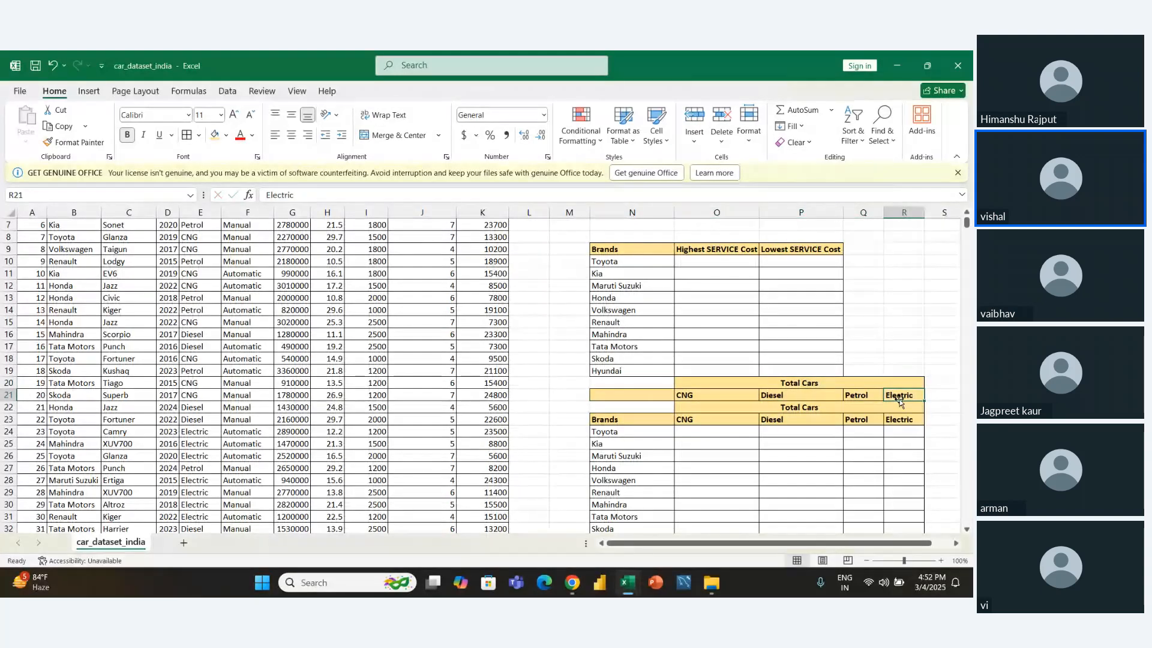
key("shift+Left")
key("shift+Up")
key("shift+Left")
left_click(792, 143)
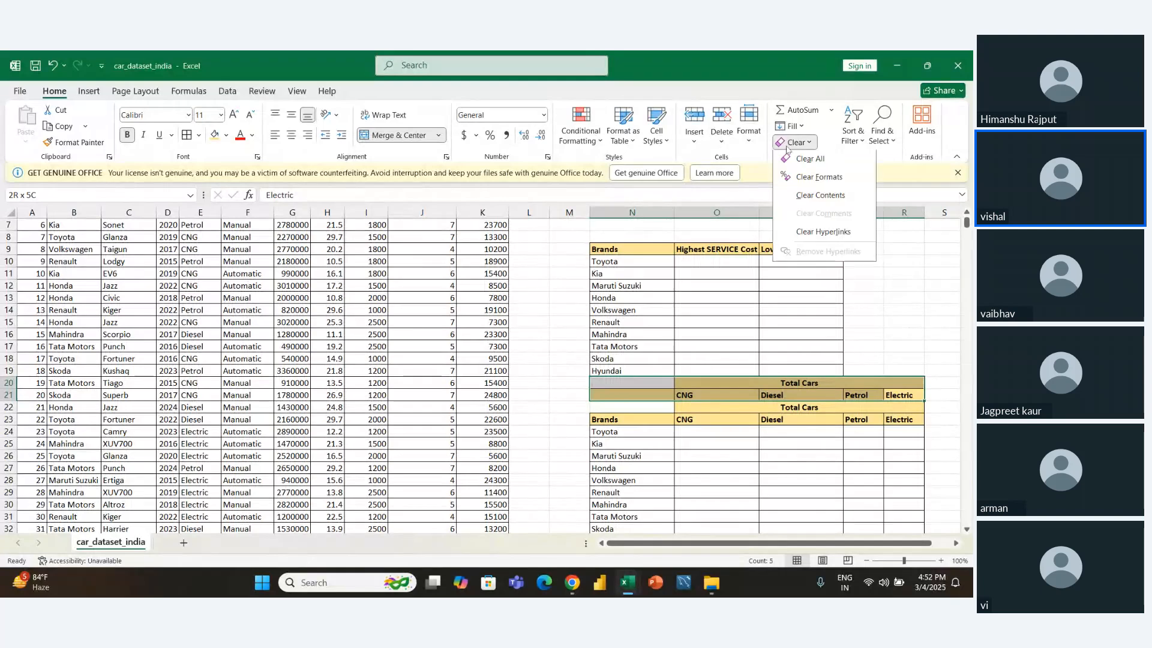
left_click(814, 178)
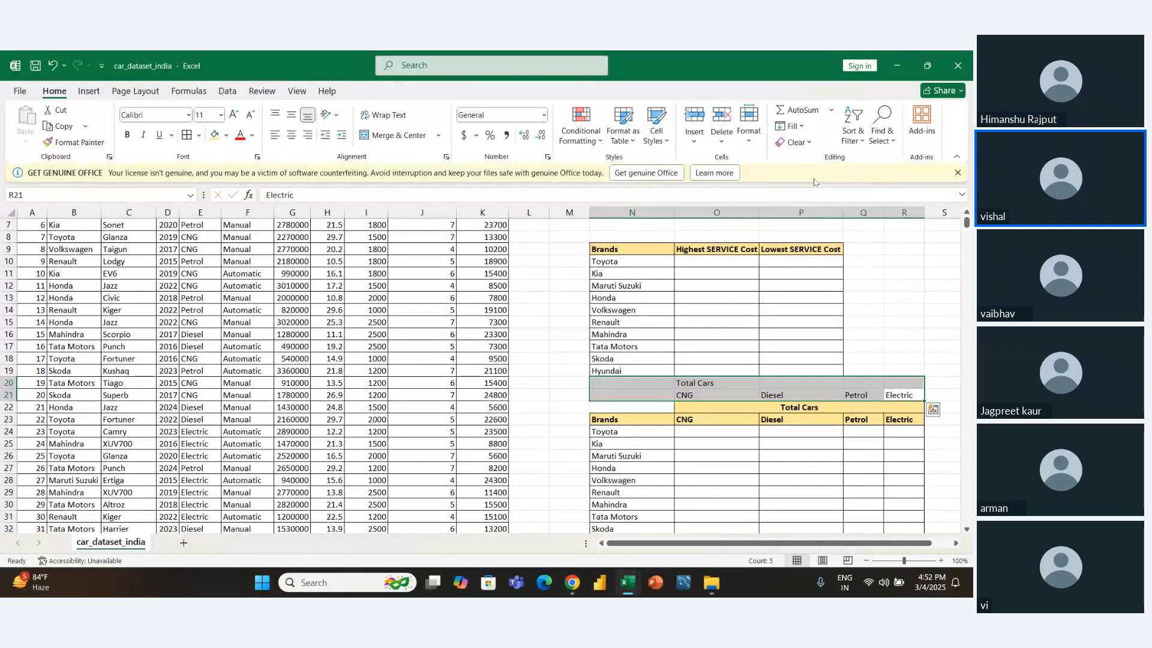
left_click(804, 144)
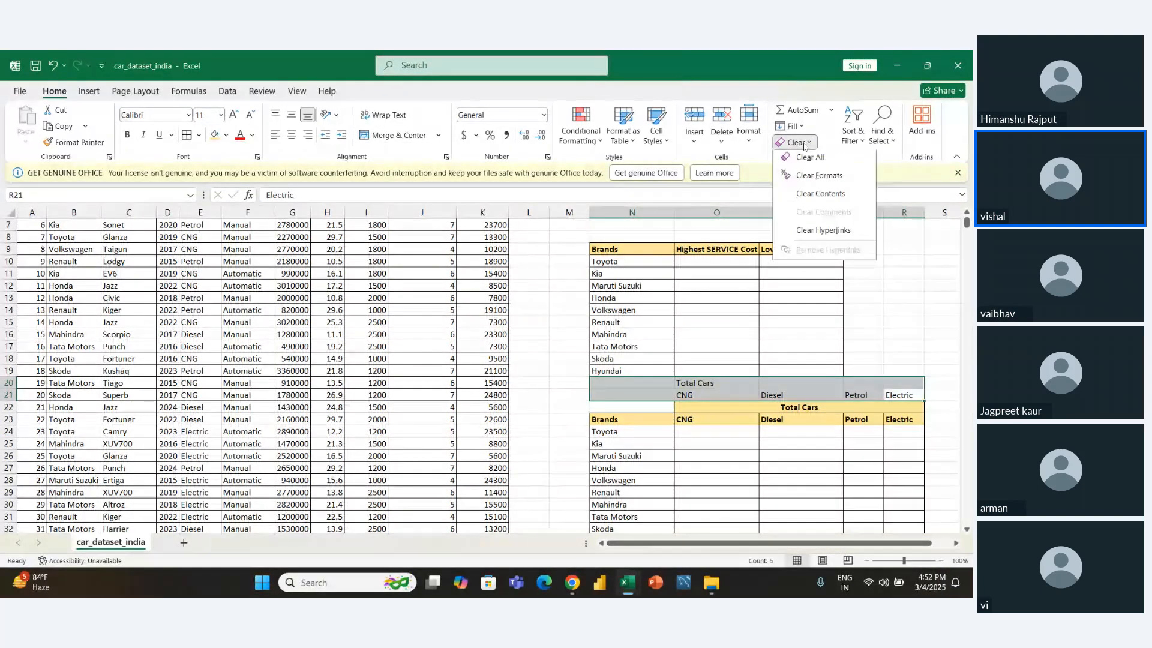
left_click(820, 193)
left_click(933, 297)
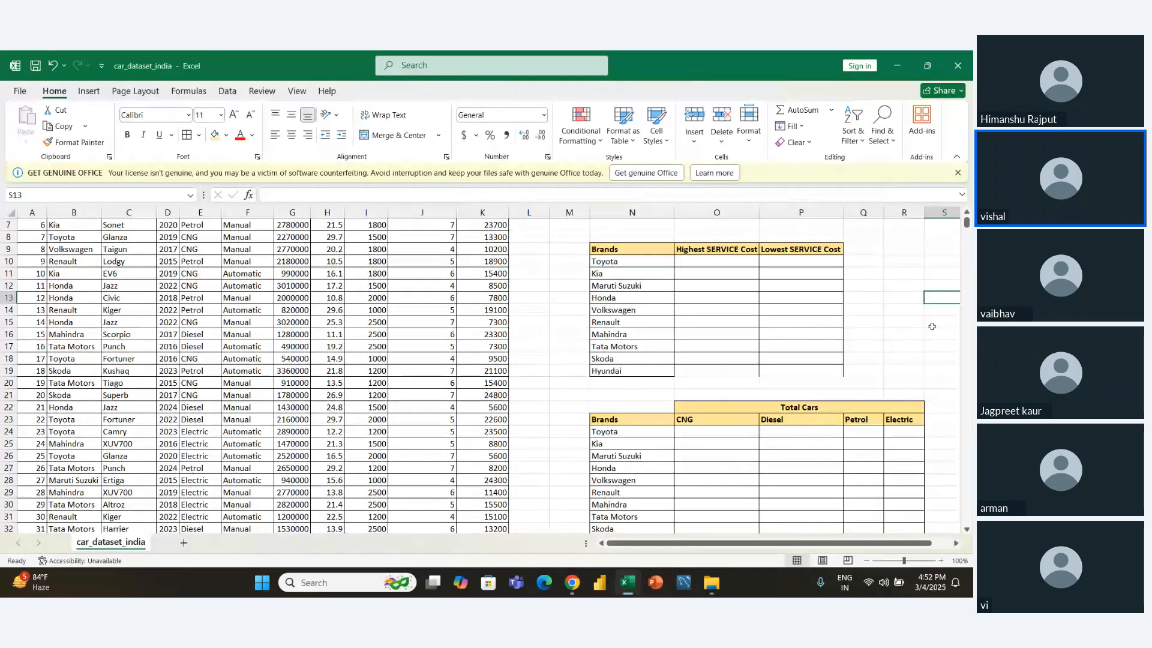
- Review the relocated Total Cars table, going through its brand rows and its CNG, Diesel, Petrol and Electric columns
left_click(940, 380)
key("Left")
key("Left")
key("Down")
key("Down")
key("Left")
key("Down")
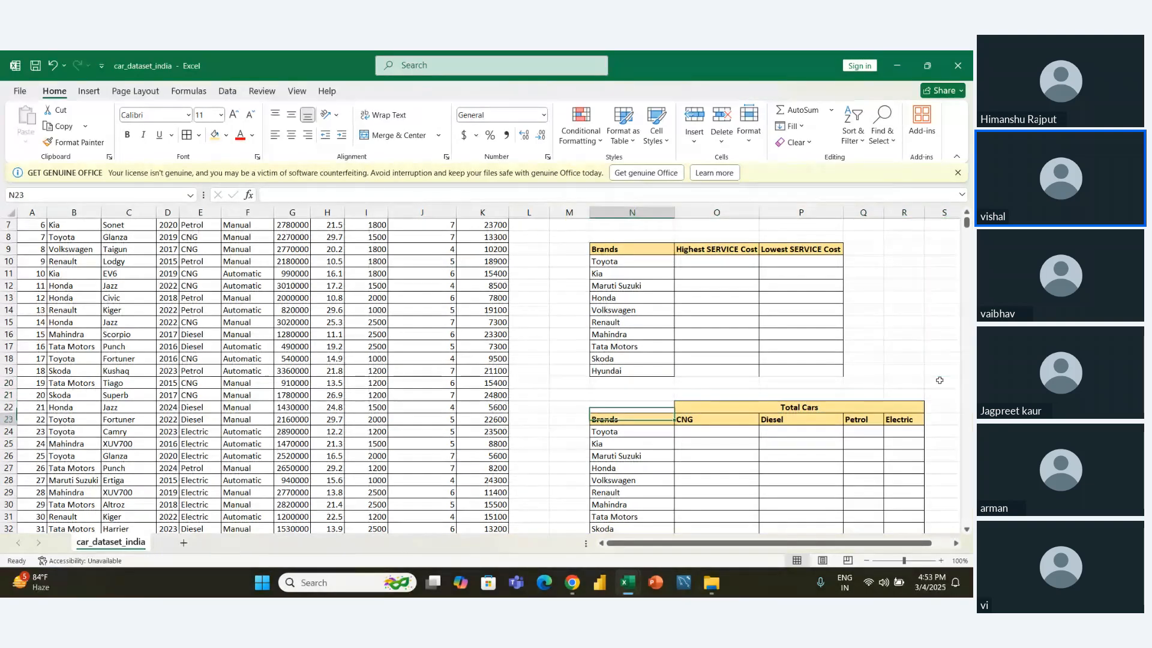
key("Right")
key("Right")
key("Down")
key("Down")
key("Down")
key("Down")
key("Down")
key("Down")
key("Down")
key("Down")
key("Down")
key("Down")
key("Down")
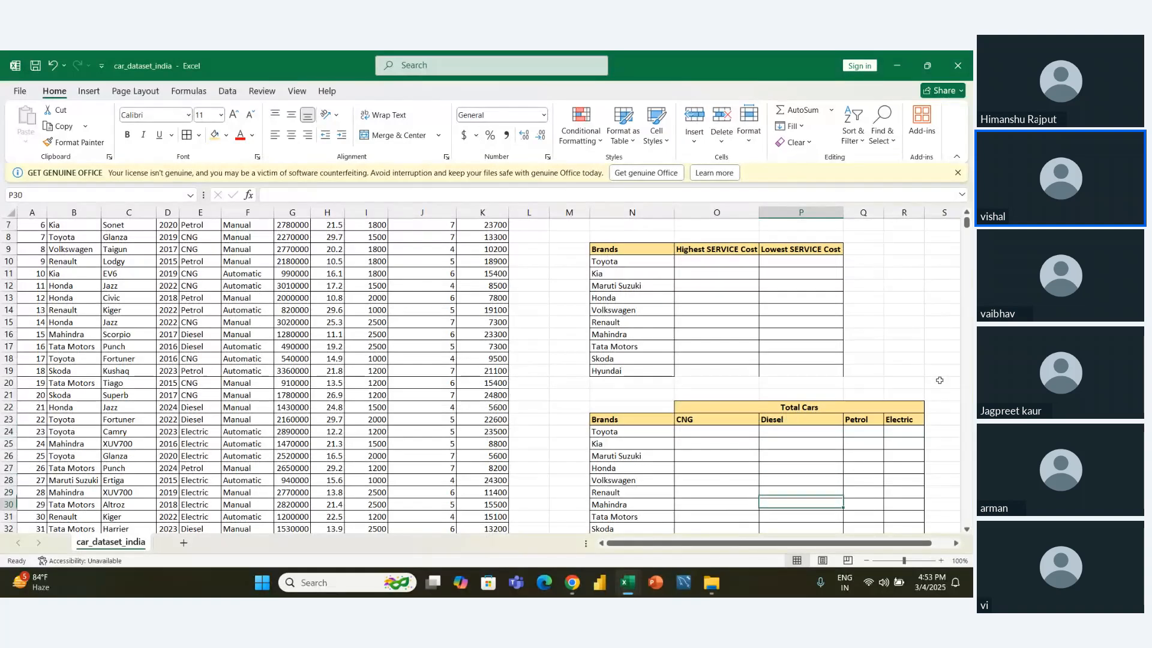
key("Left")
key("Up")
key("Up")
key("Up")
key("Up")
key("Up")
key("Up")
key("Up")
key("Up")
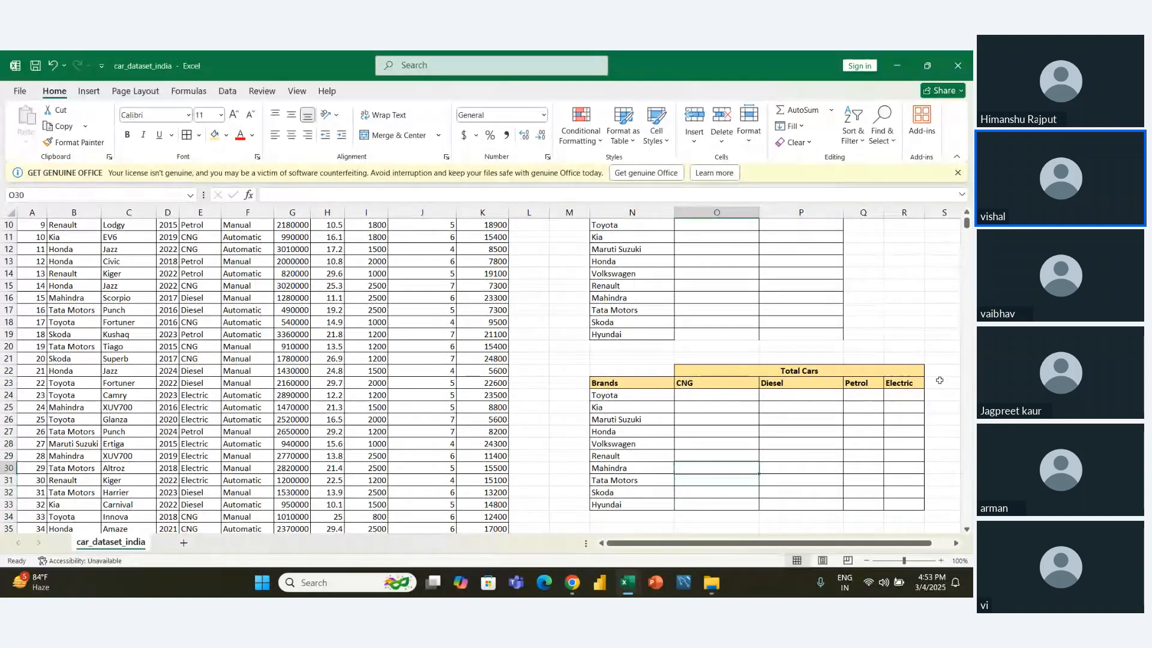
key("Right")
key("Up")
key("Up")
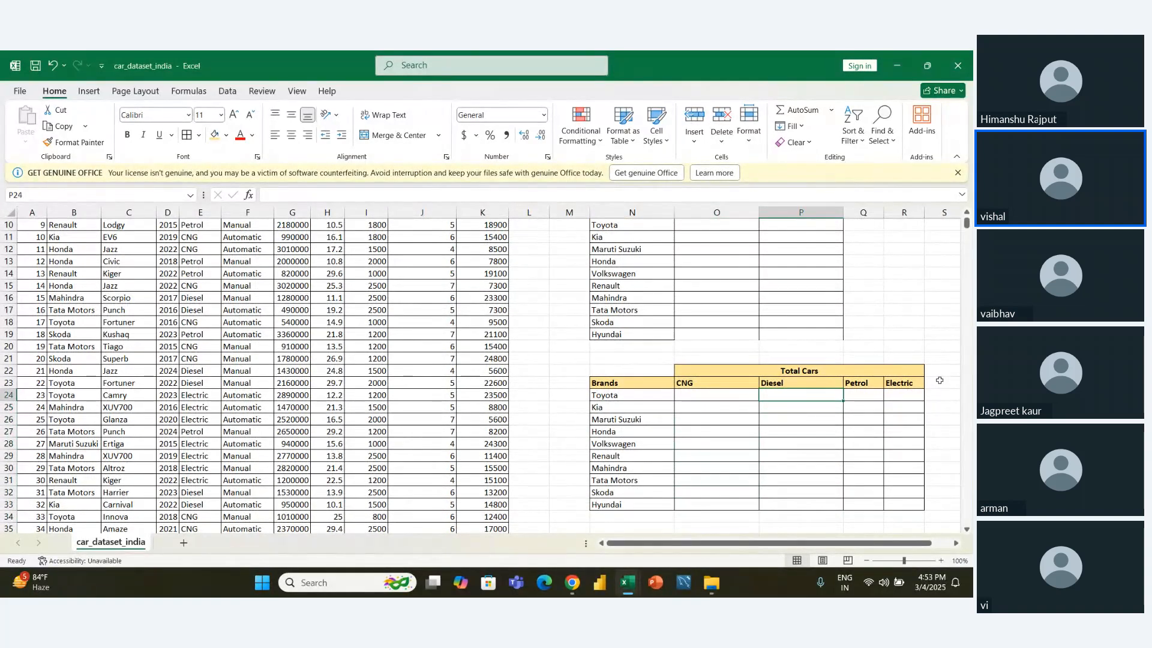
key("Right")
key("Right")
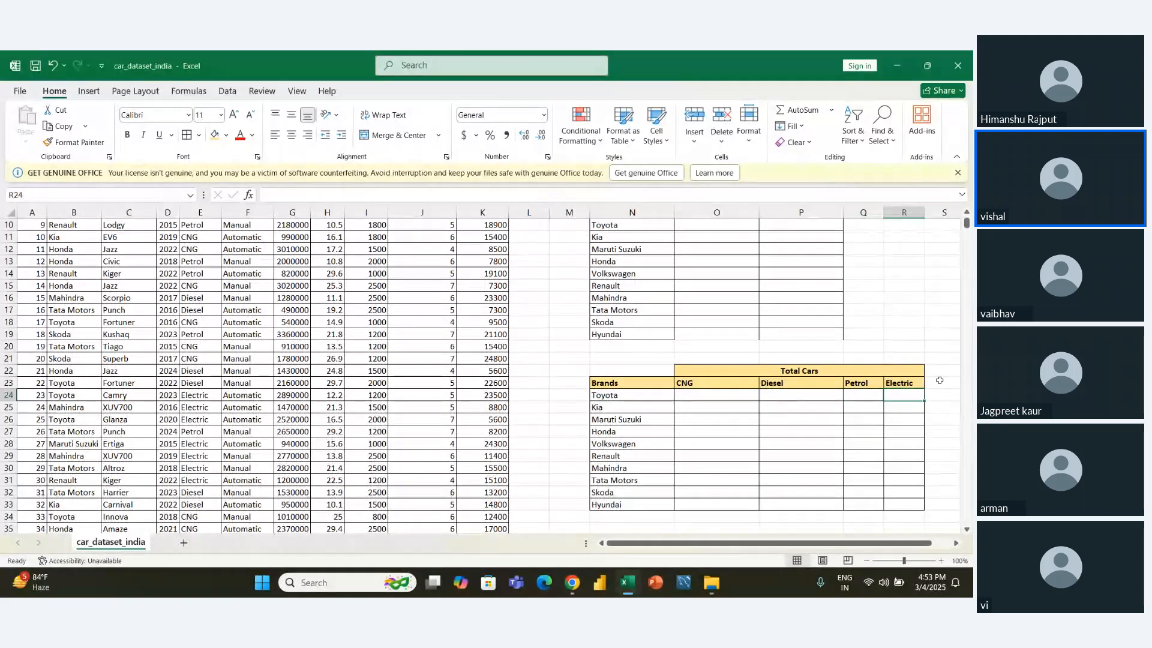
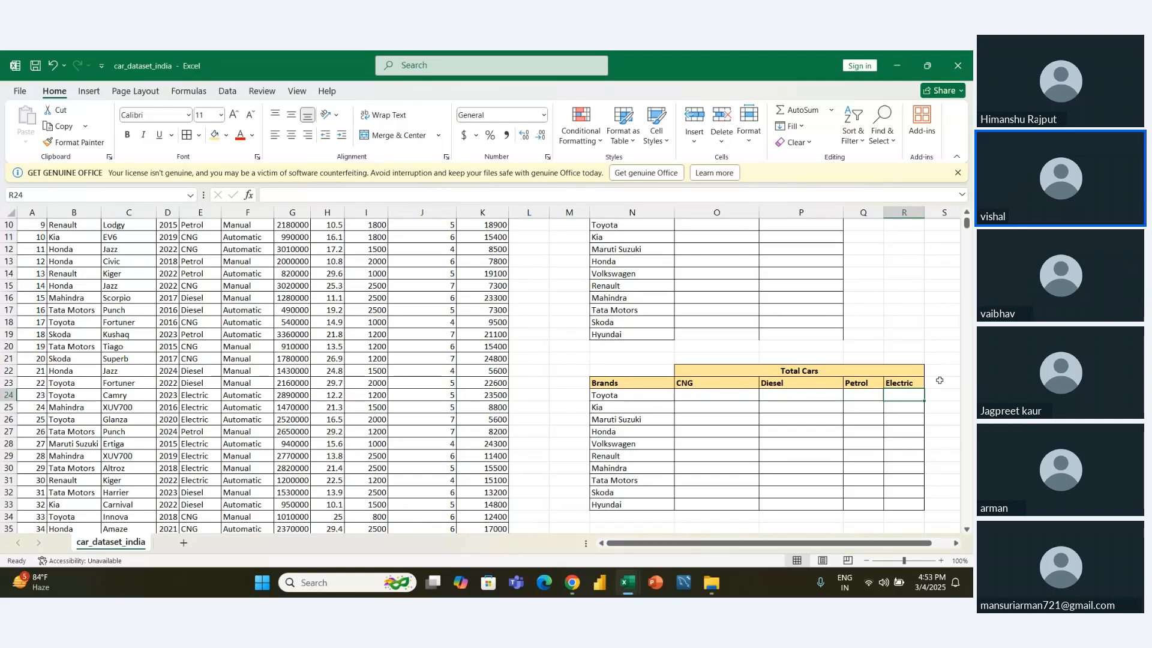
- Add the missing borders to the Hyundai row N19:P19 of the service cost table
key("Left")
key("Left")
key("Left")
key("Left")
key("Left")
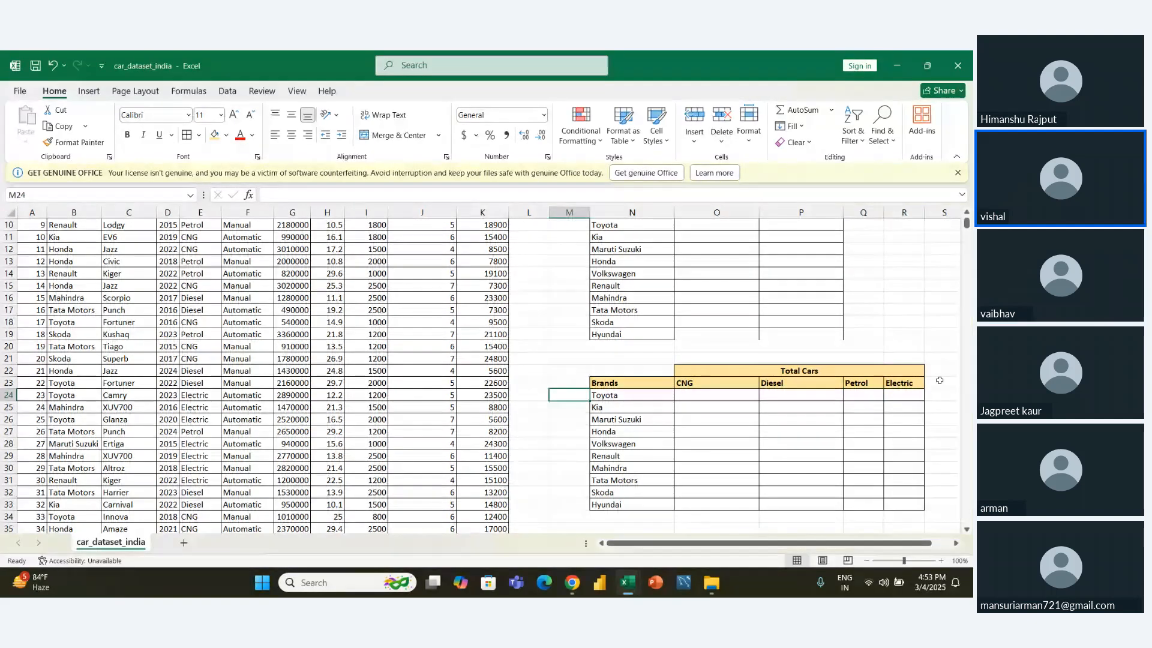
key("Right")
key("Up")
key("Up")
key("Up")
key("Up")
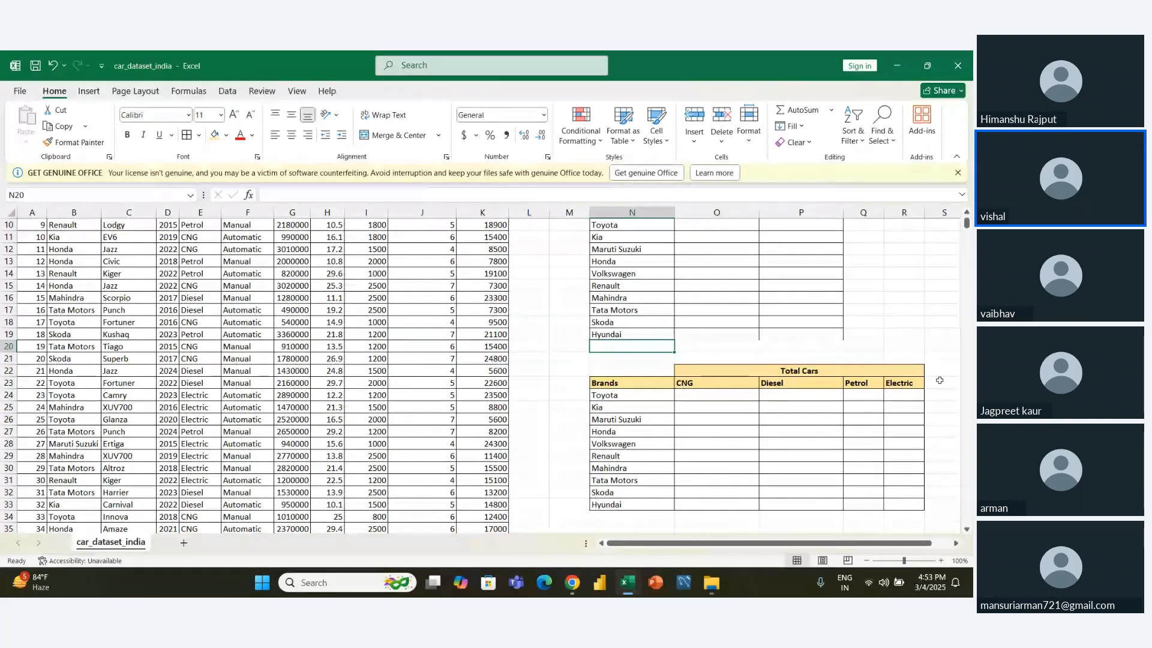
key("Up")
key("shift+Right")
key("shift+Right")
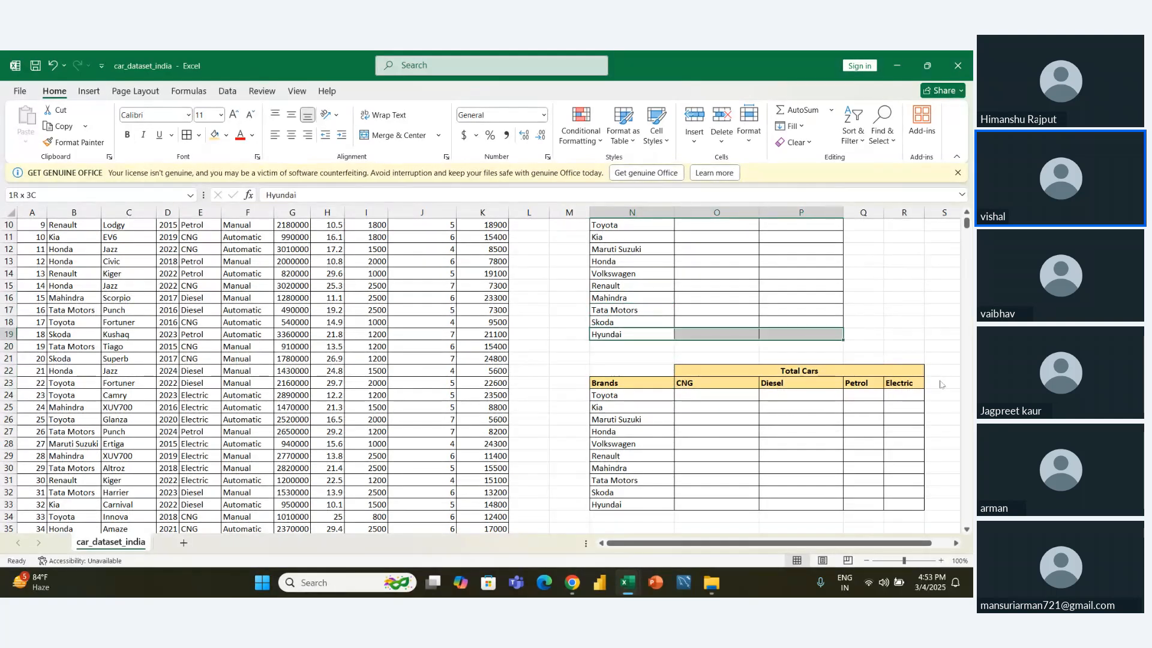
- Enter the label "TOTAL Cars" in cell N2 above the service cost summary
key("Up")
key("Up")
key("Up")
key("Up")
key("Up")
key("Up")
key("Up")
key("Up")
key("Up")
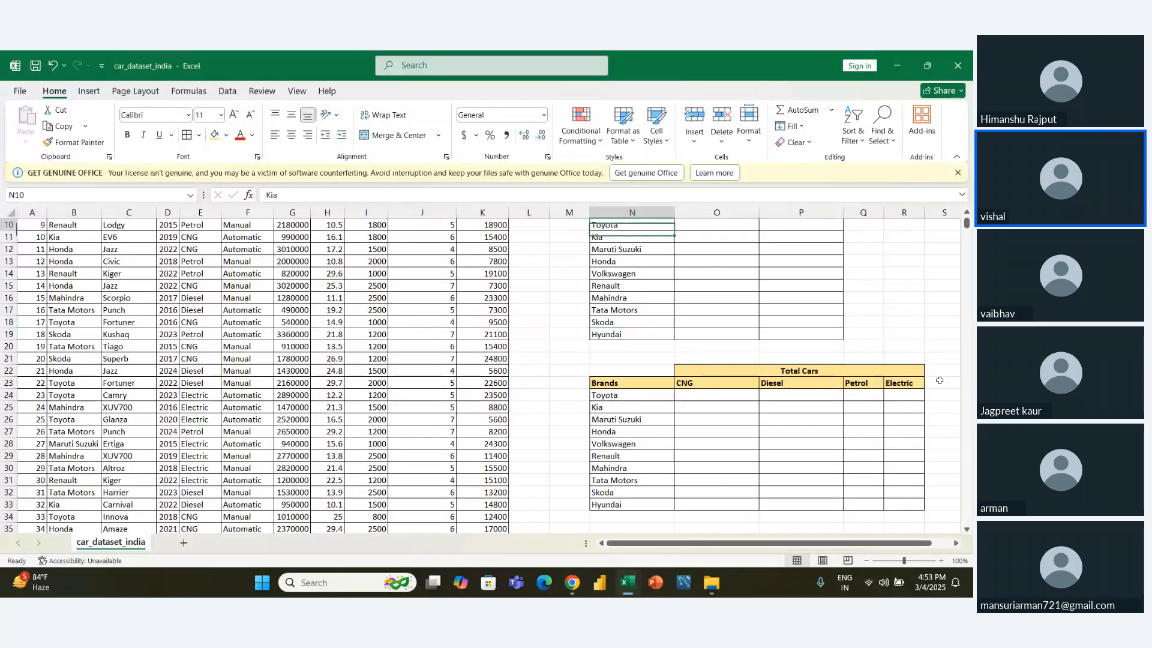
key("Up")
key("Up")
key("Up")
key("Up")
key("Up")
key("Up")
key("Up")
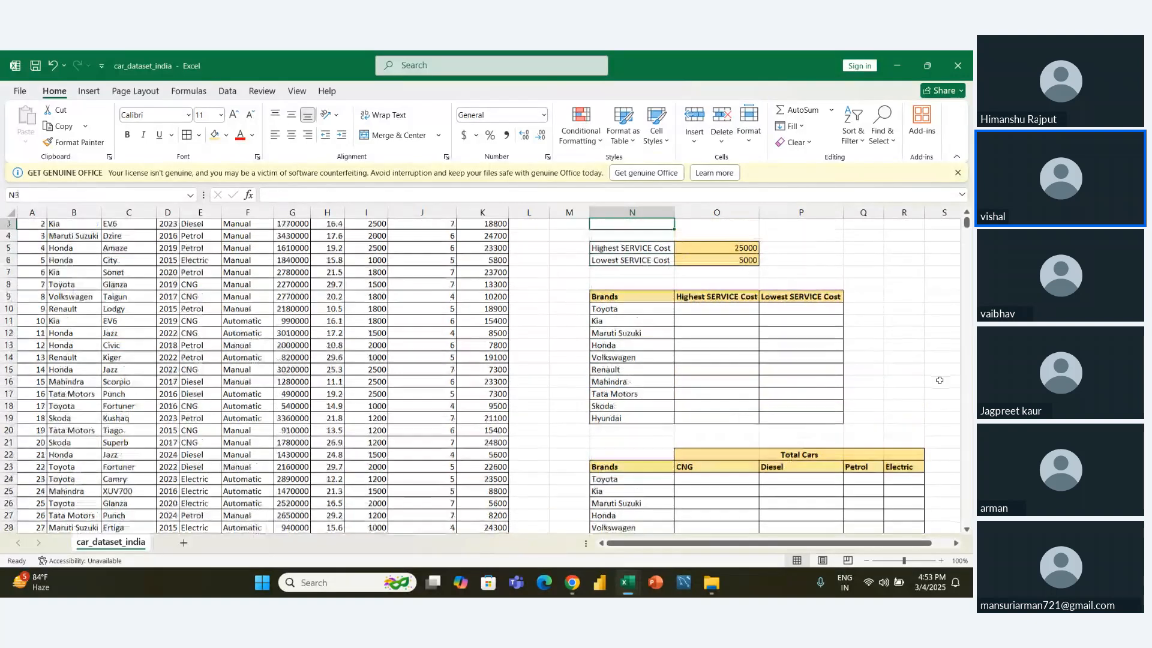
key("Up")
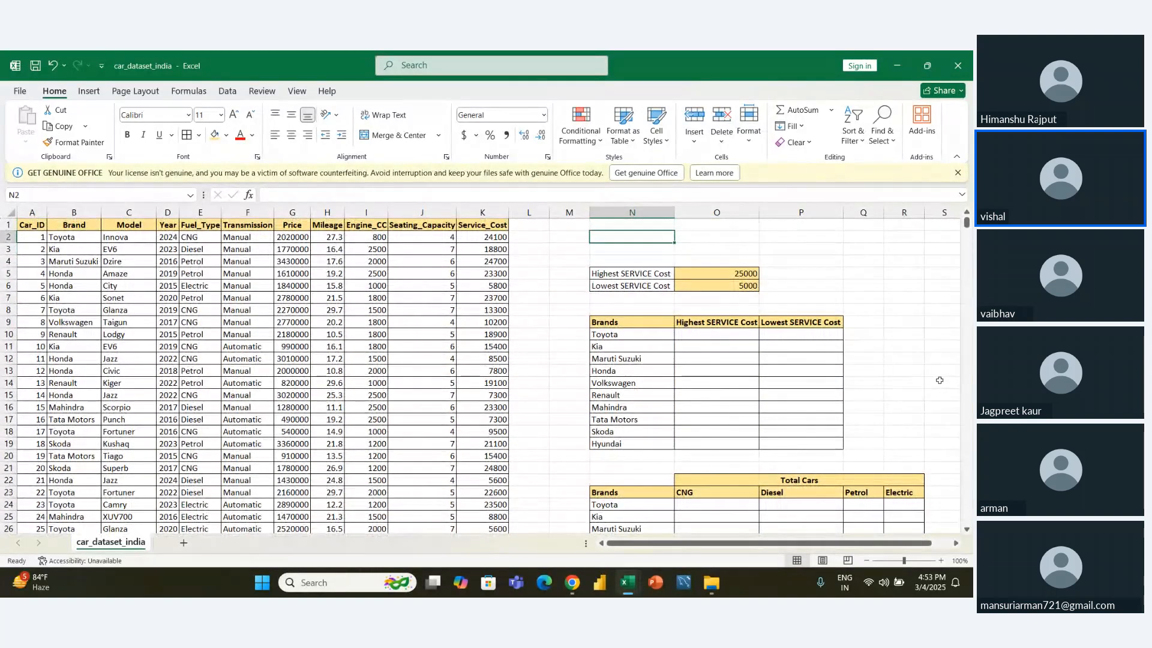
type("FT")
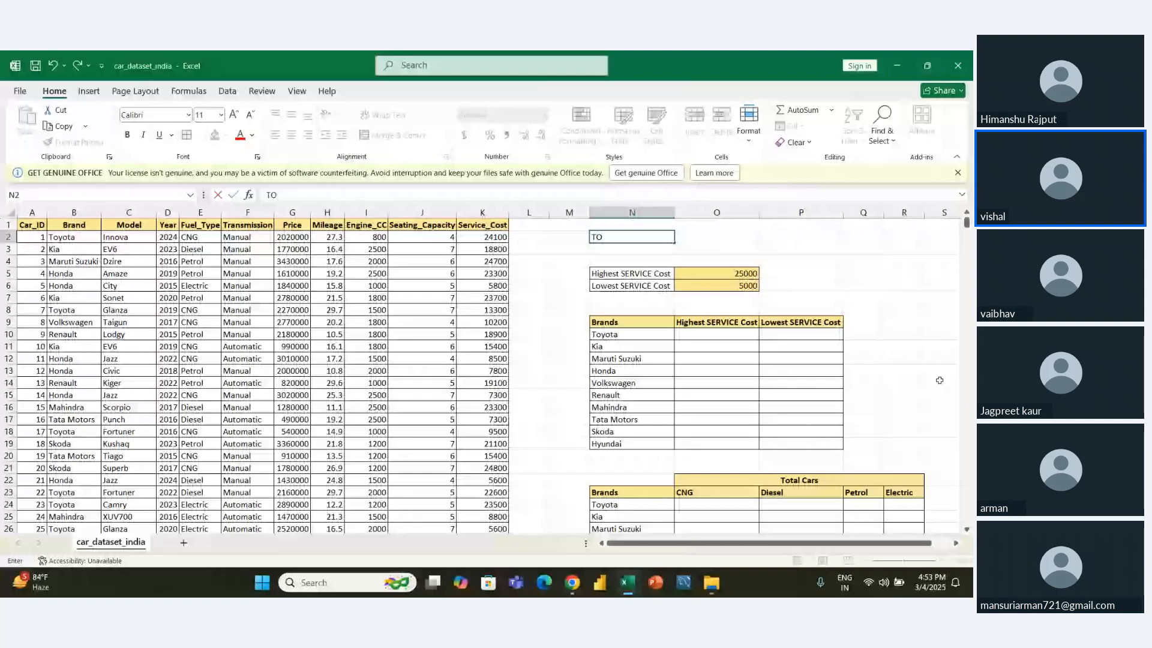
type("TAL cARS")
key("BackSpace")
key("BackSpace")
key("BackSpace")
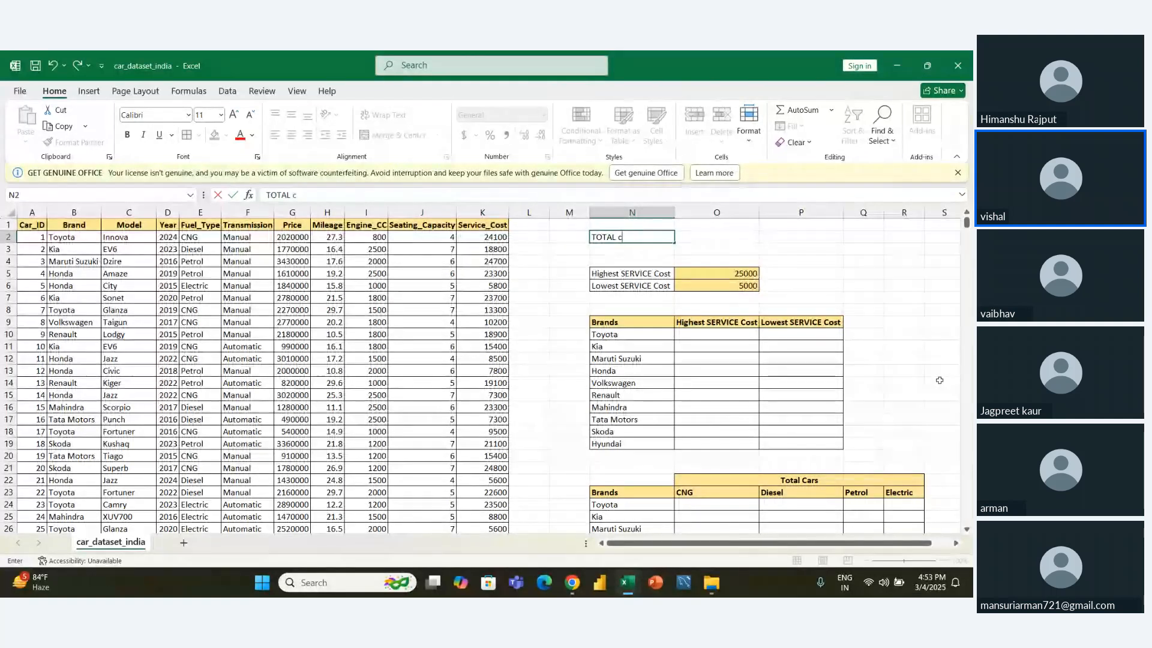
key("BackSpace")
type("Cars")
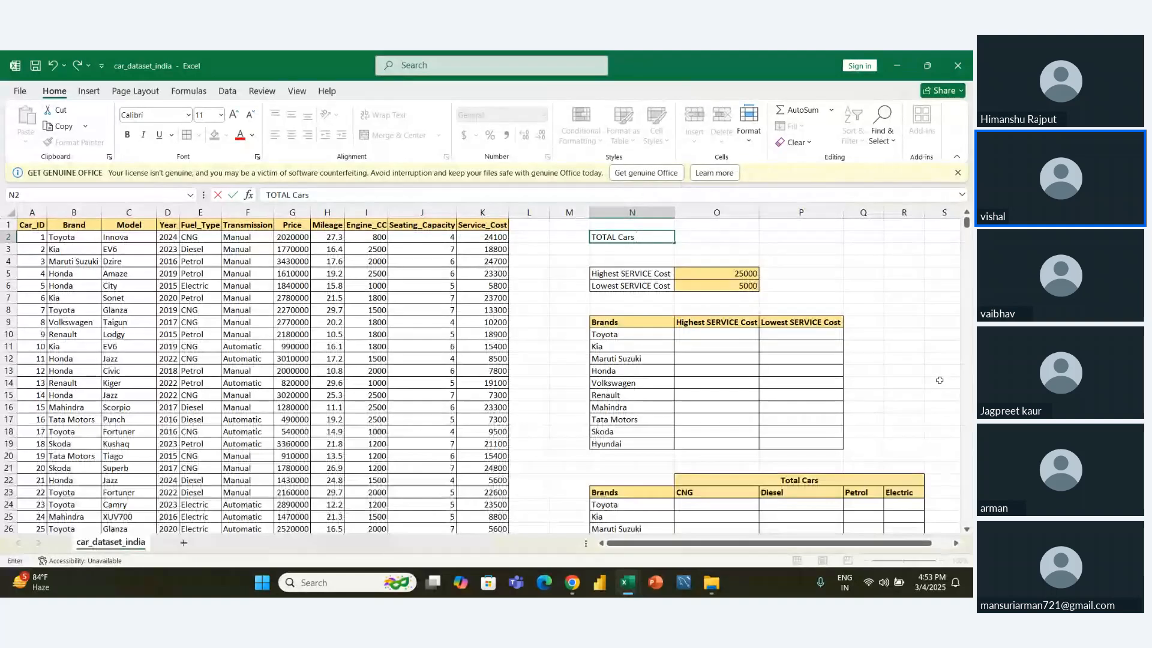
- Apply all borders to N2:O2 and fill cell O2 with the same light gold colour as the service cost cells
key("shift+Right")
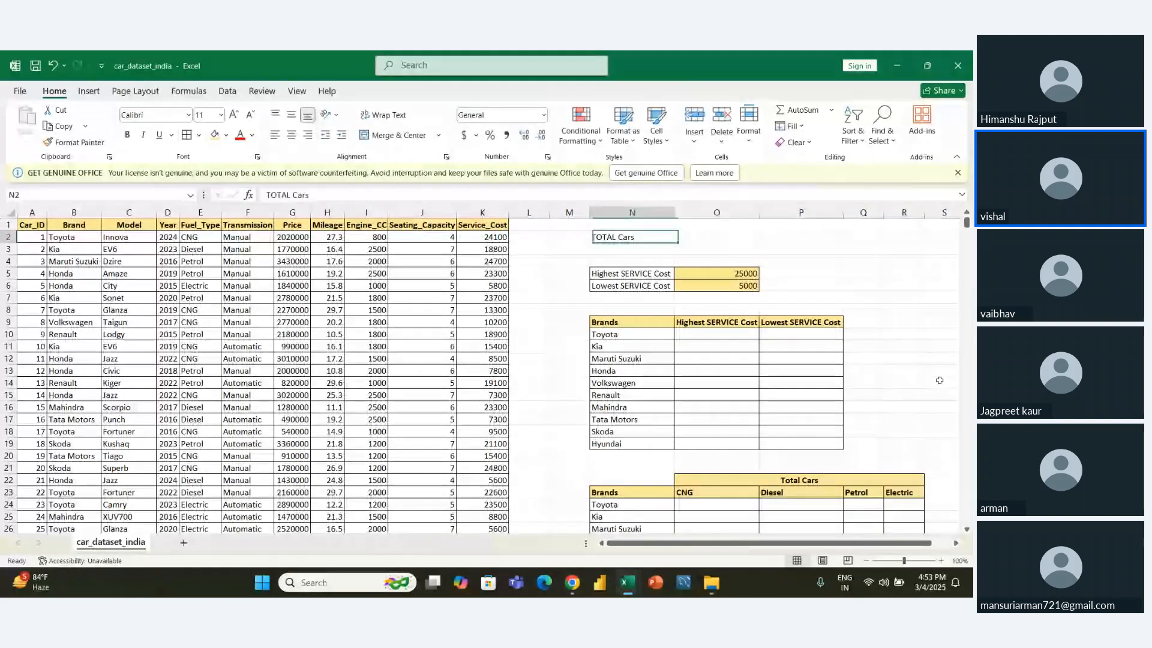
key("alt+h")
key("b")
key("a")
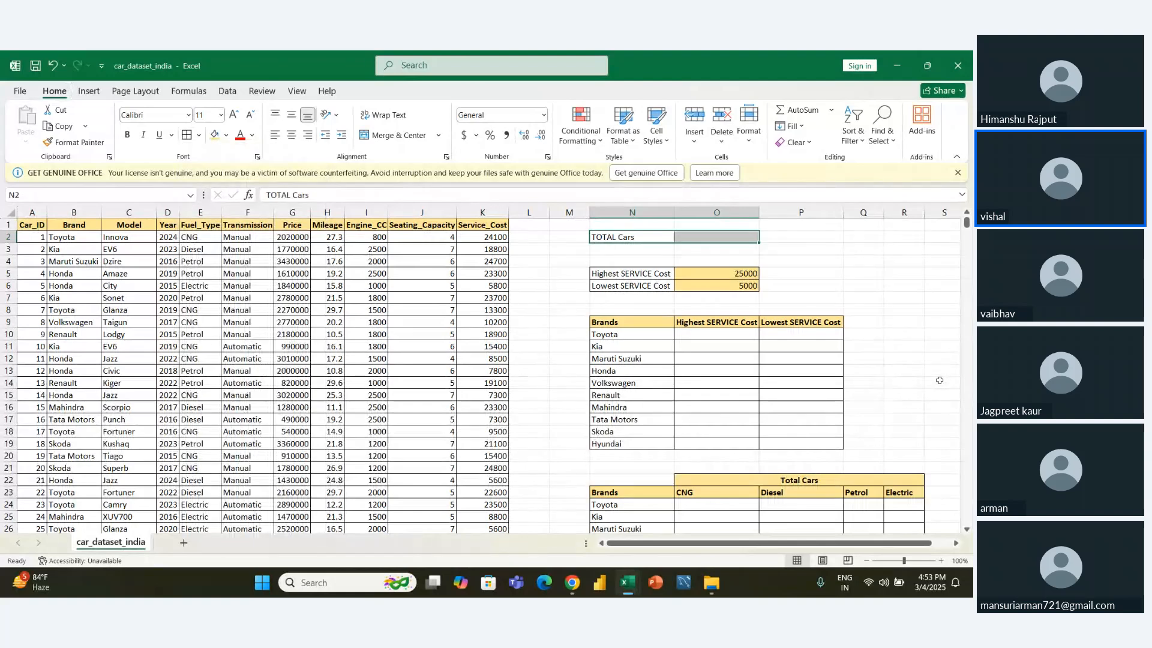
key("Right")
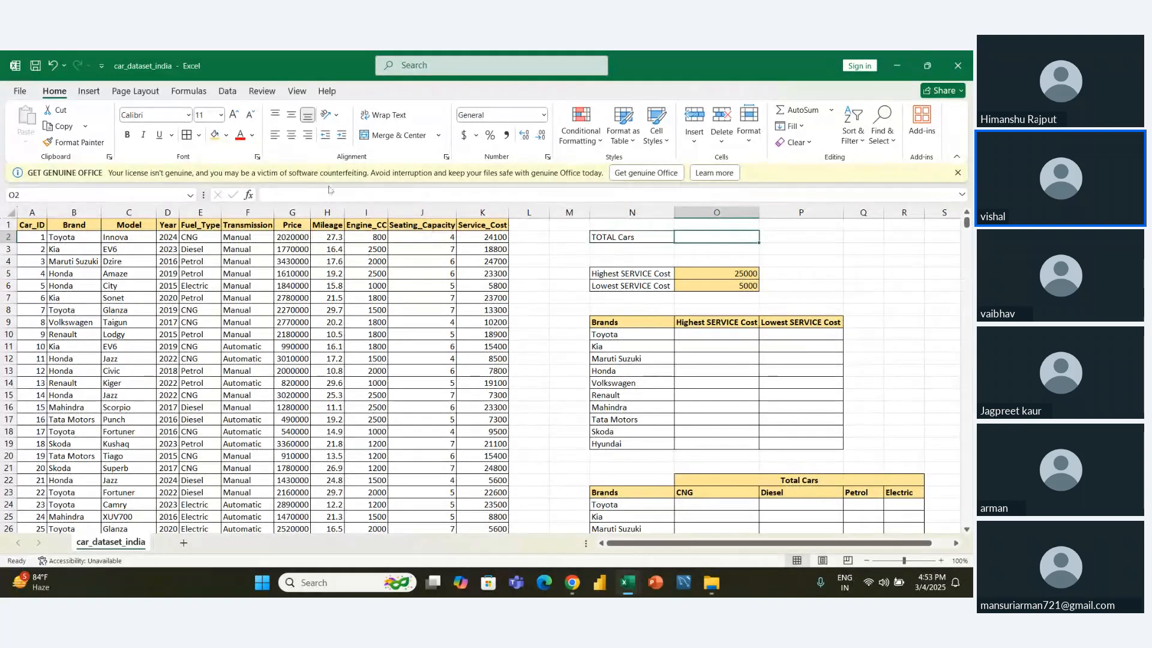
left_click(214, 135)
left_click(647, 375)
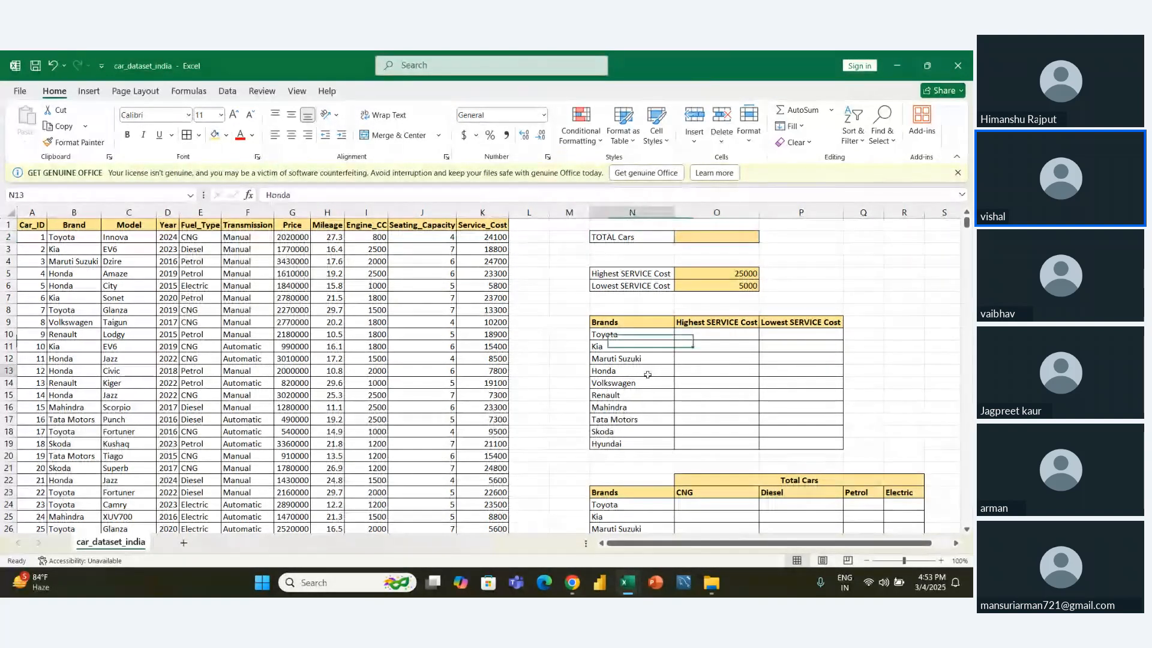
scroll(648, 375, "down", 6)
scroll(649, 376, "up", 6)
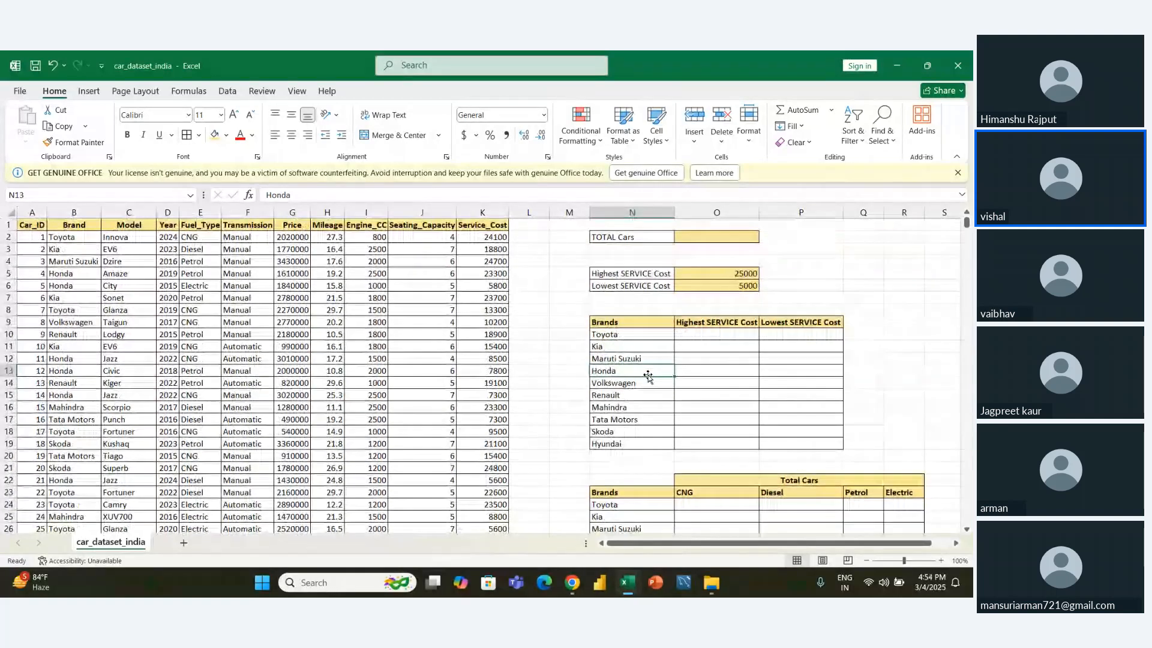
- Make the TOTAL Cars label in N2 and the Highest and Lowest SERVICE Cost labels in N5:N6 bold
left_click(630, 237)
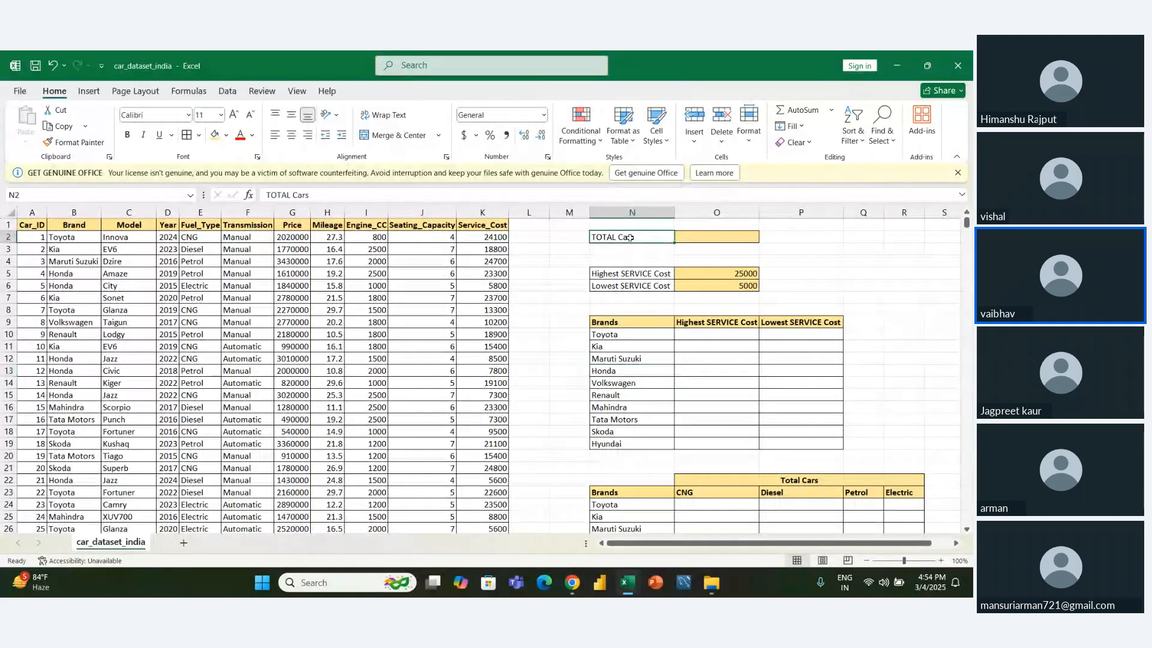
key("ctrl+b")
key("Down")
key("Down")
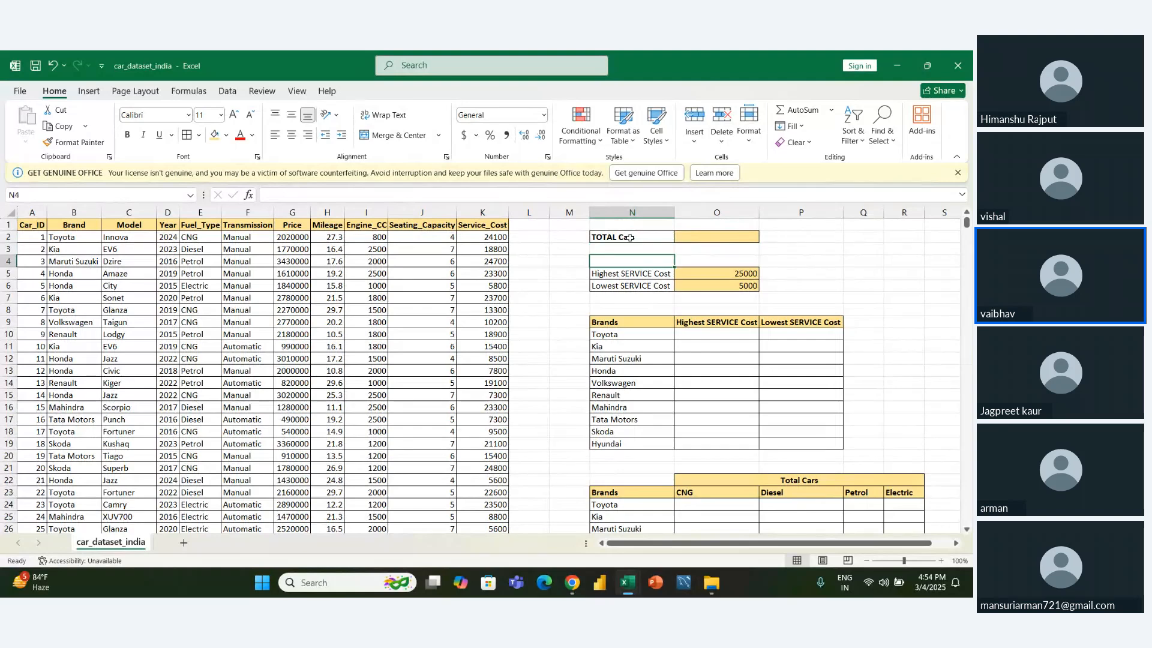
key("Down")
key("shift+Down")
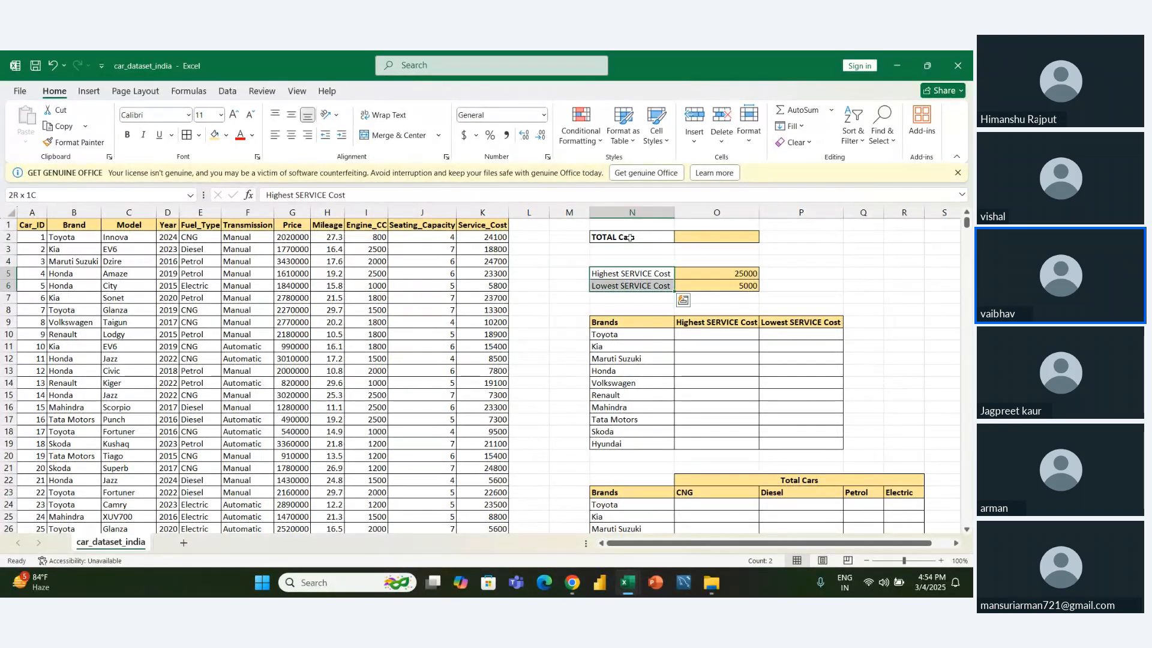
key("ctrl+b")
- Clear the highest and lowest service cost formulas from O5:O6, keeping the cell formatting
key("Right")
key("shift+Down")
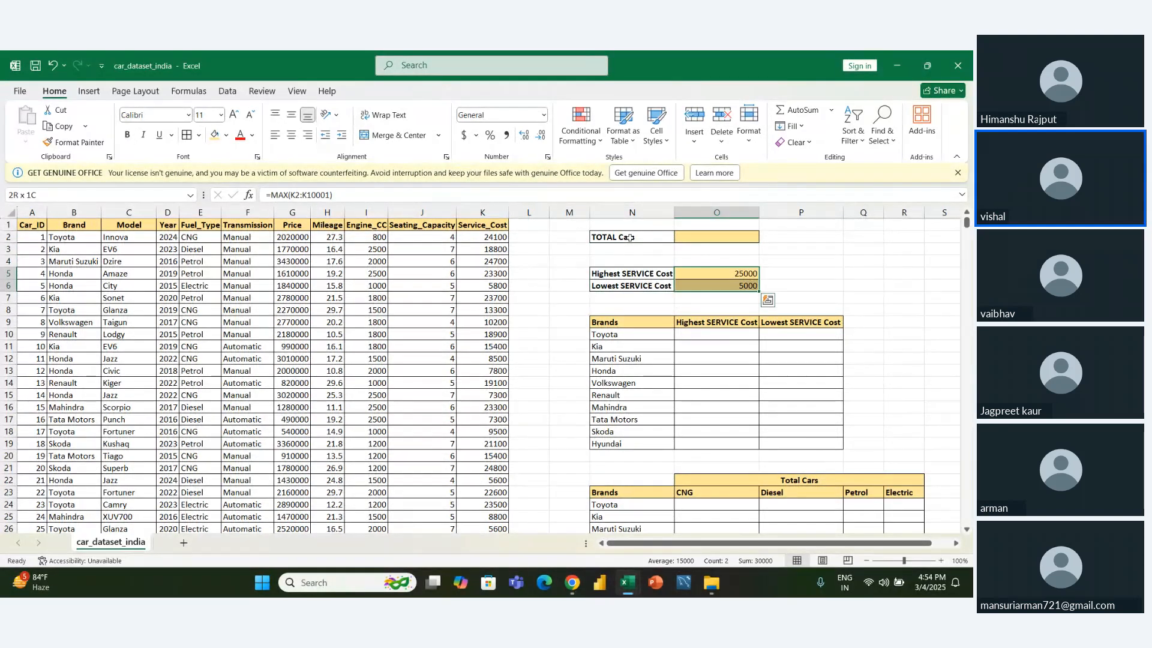
key("Delete")
key("Left")
key("Down")
key("Left")
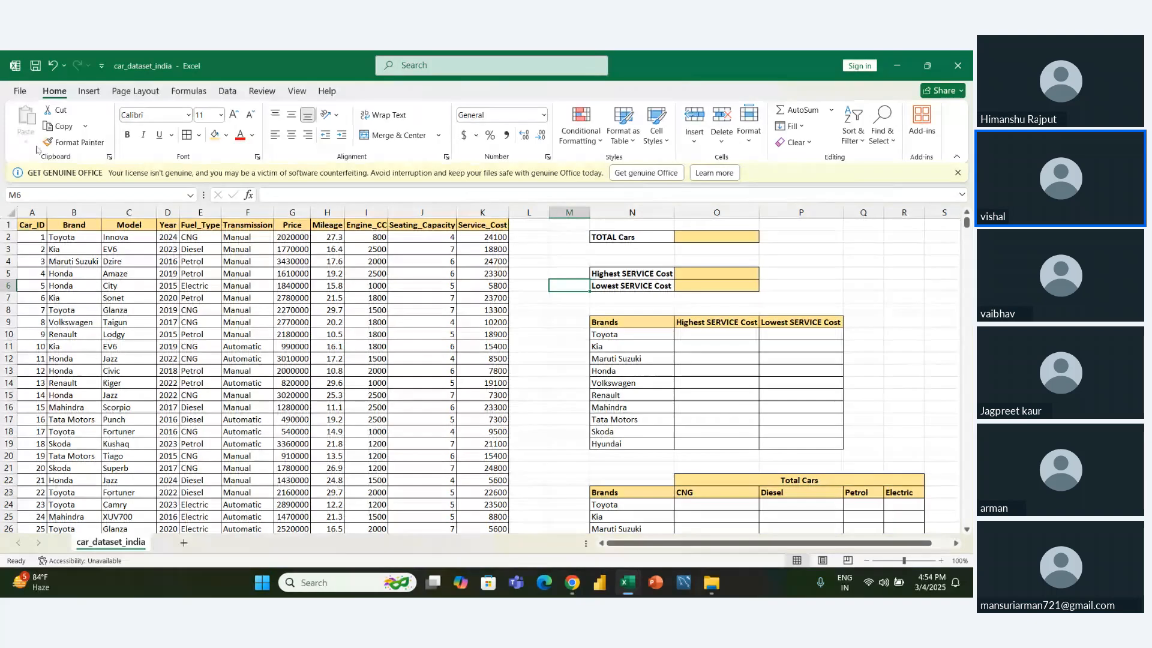
- Start saving a copy in the DS20 10 OCLOCK folder, with the file type set to Excel Workbook
left_click(20, 91)
left_click(48, 291)
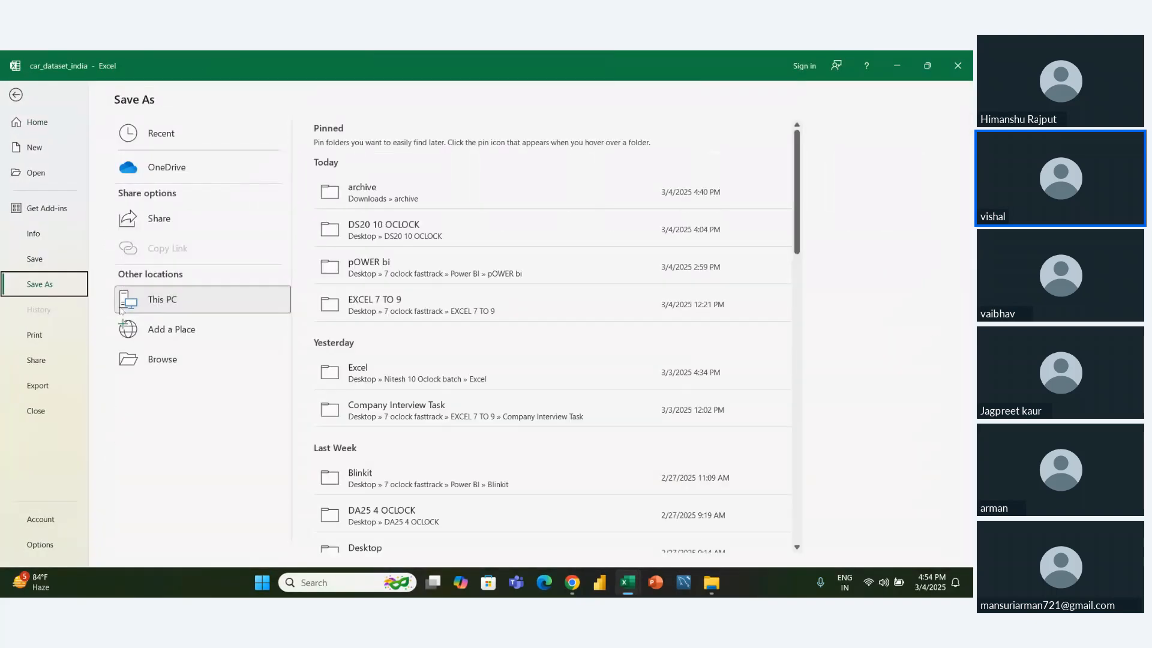
left_click(363, 226)
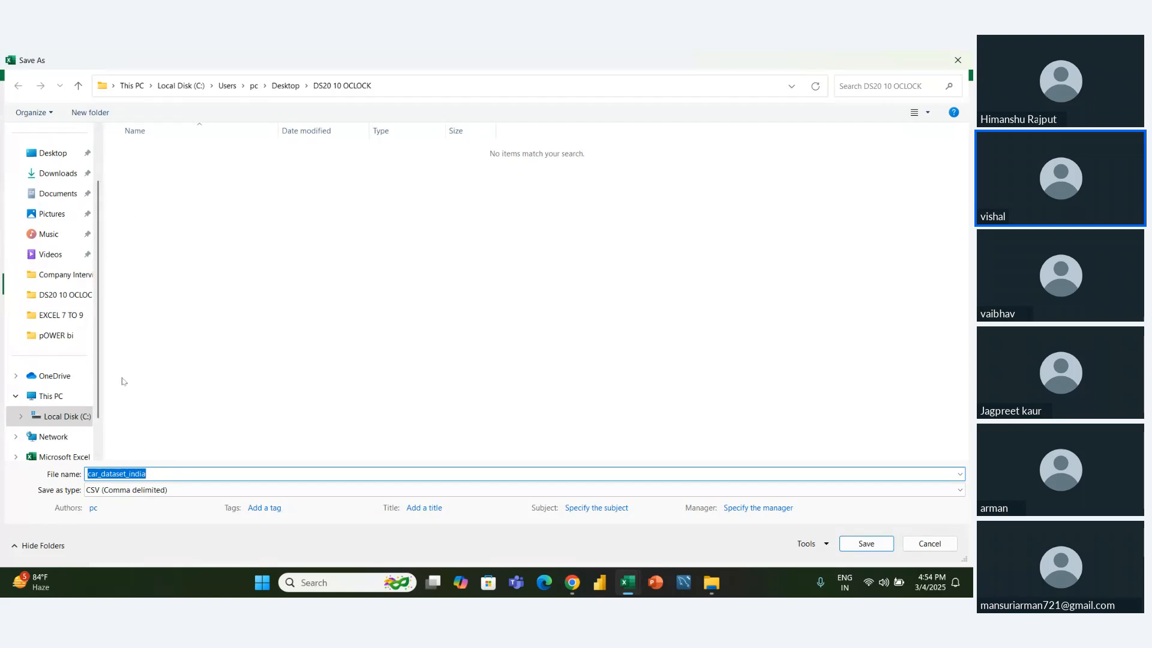
left_click(164, 491)
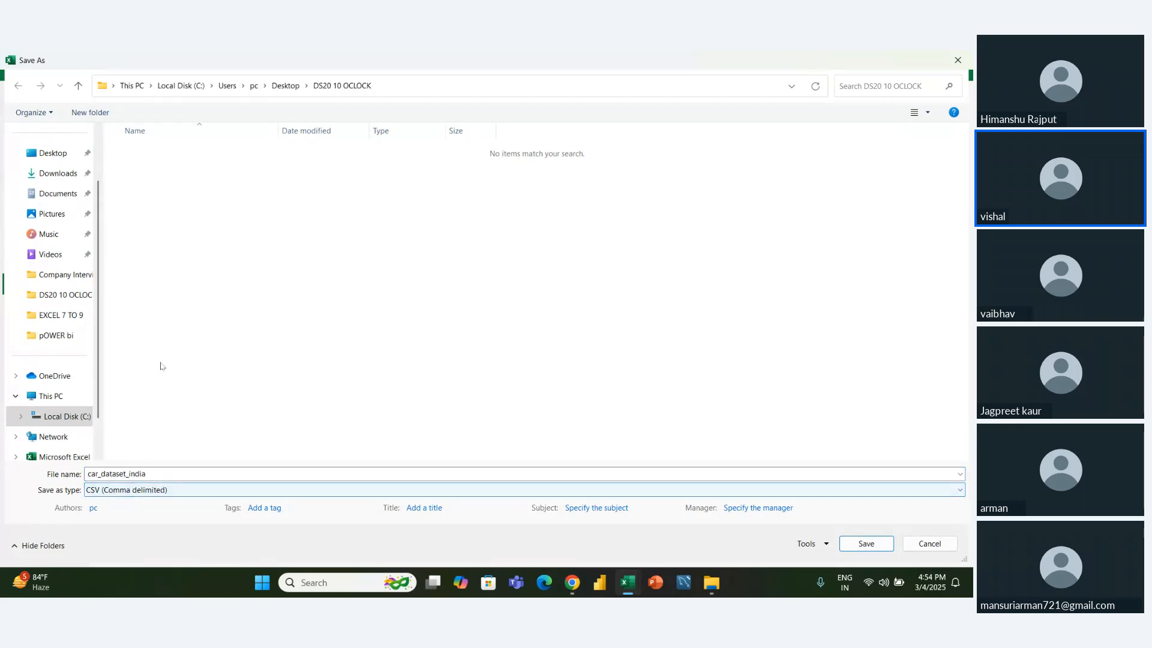
left_click(177, 196)
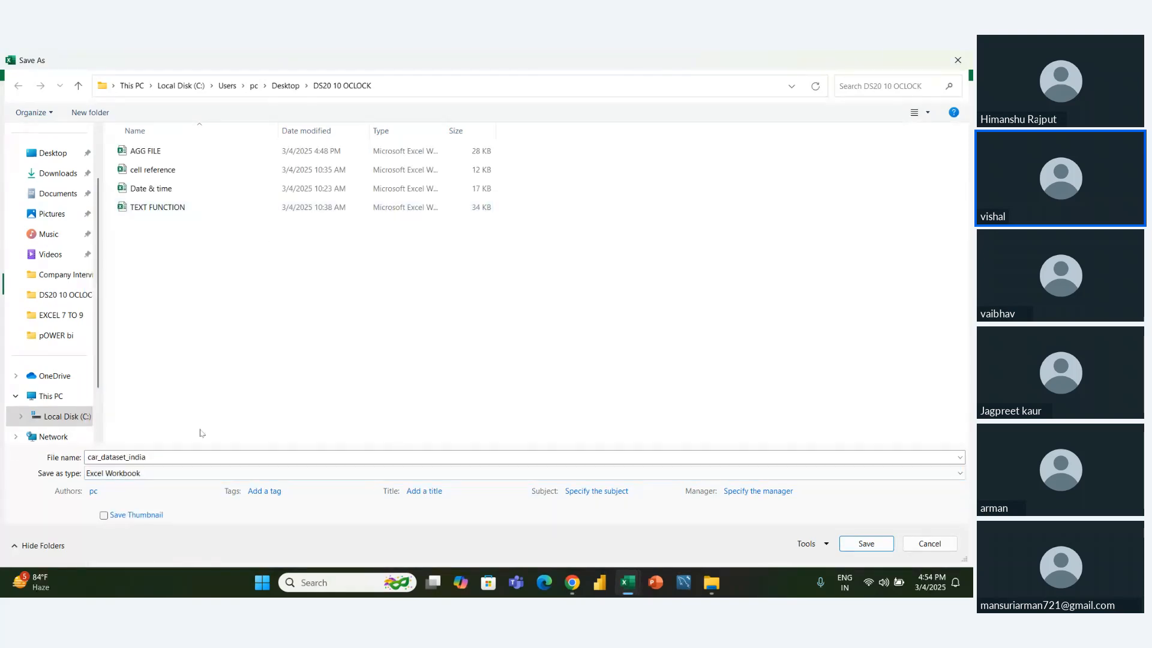
- Name the copy car_dataset_india_Agg and save it
left_click(161, 454)
left_click(161, 455)
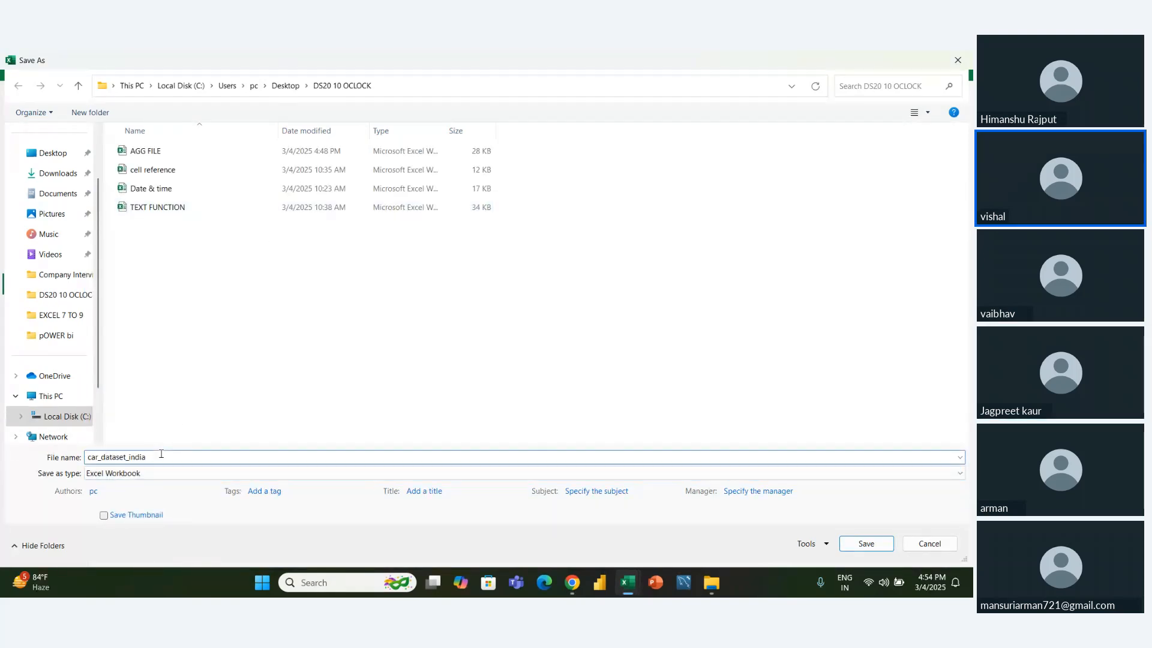
type("_")
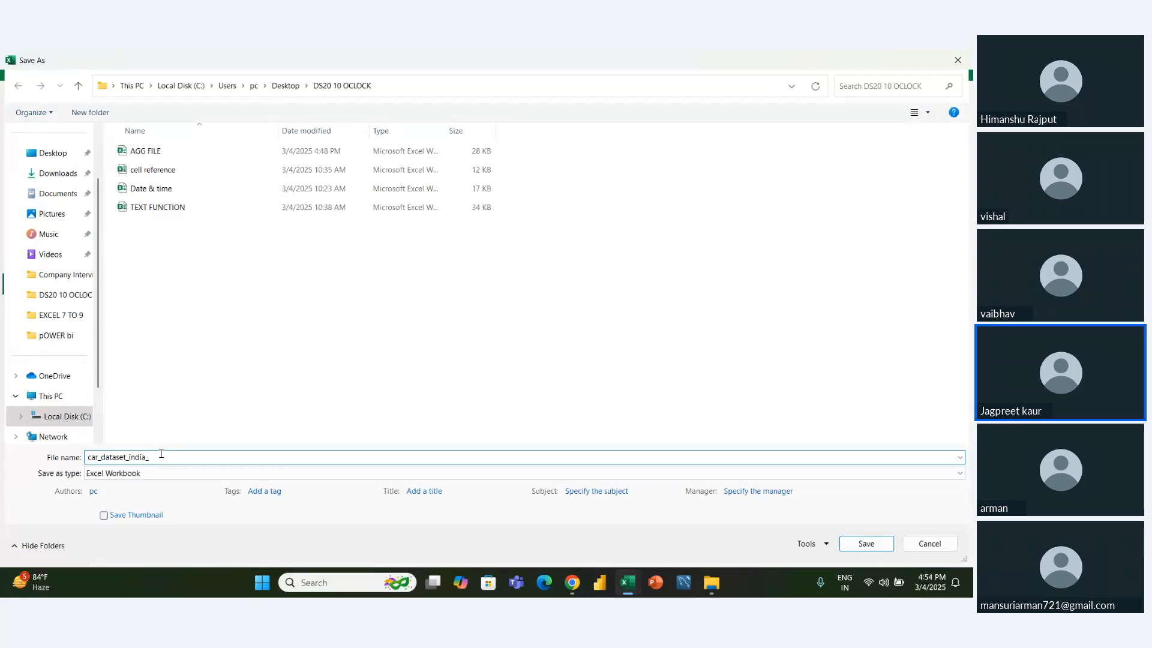
type("A")
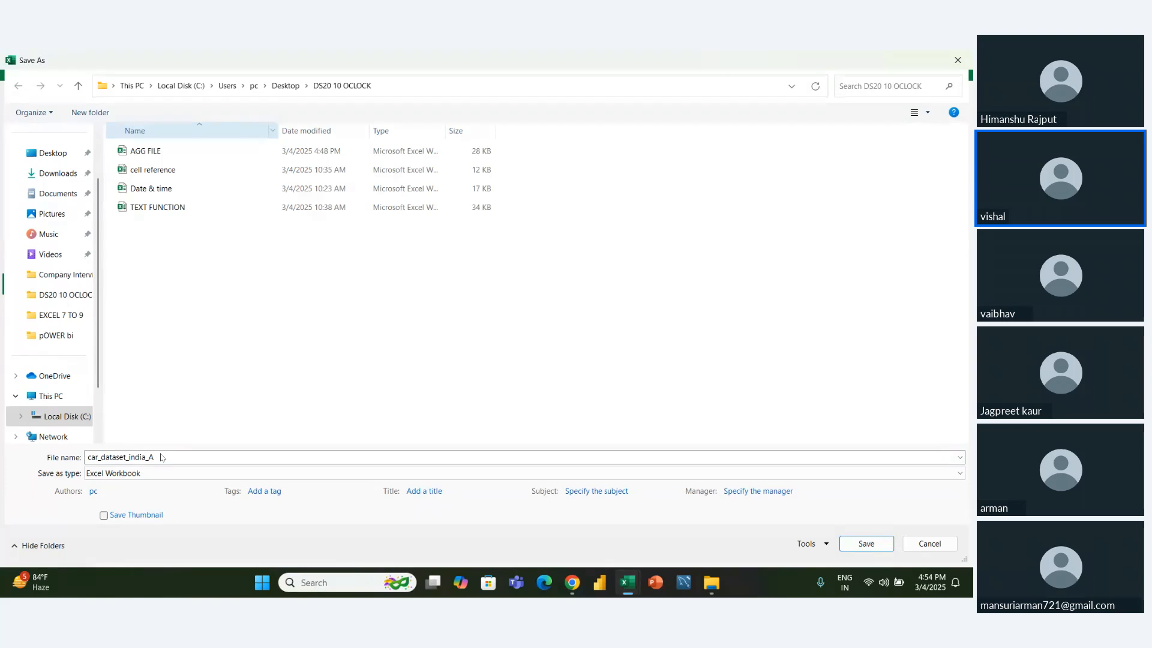
double_click(162, 458)
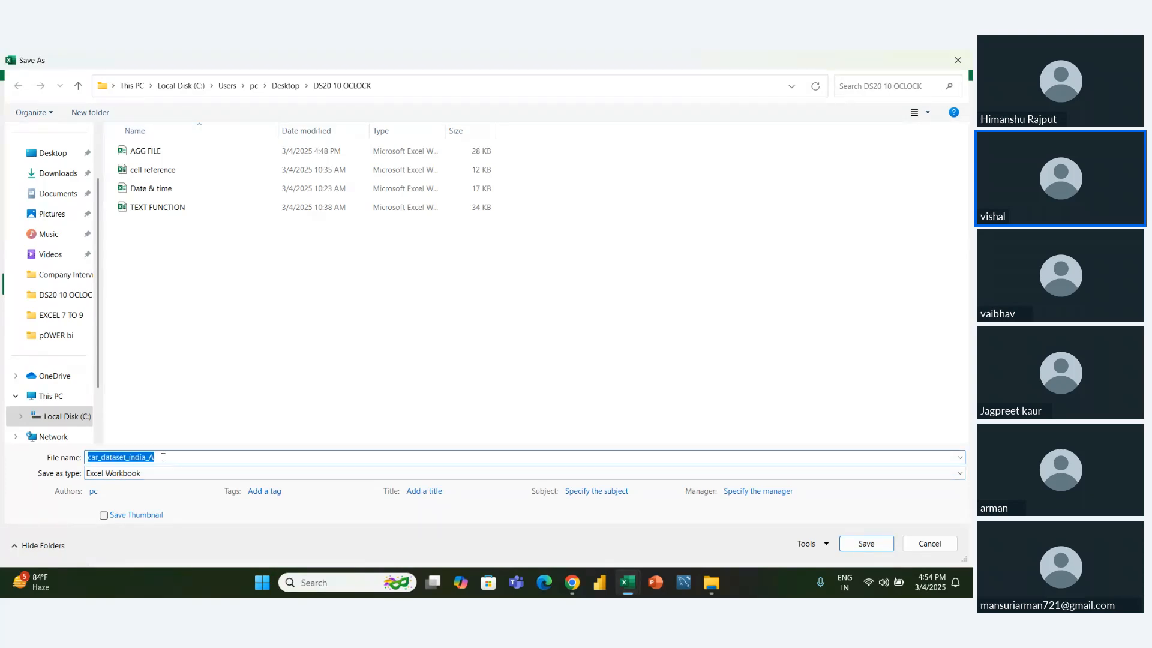
left_click(162, 457)
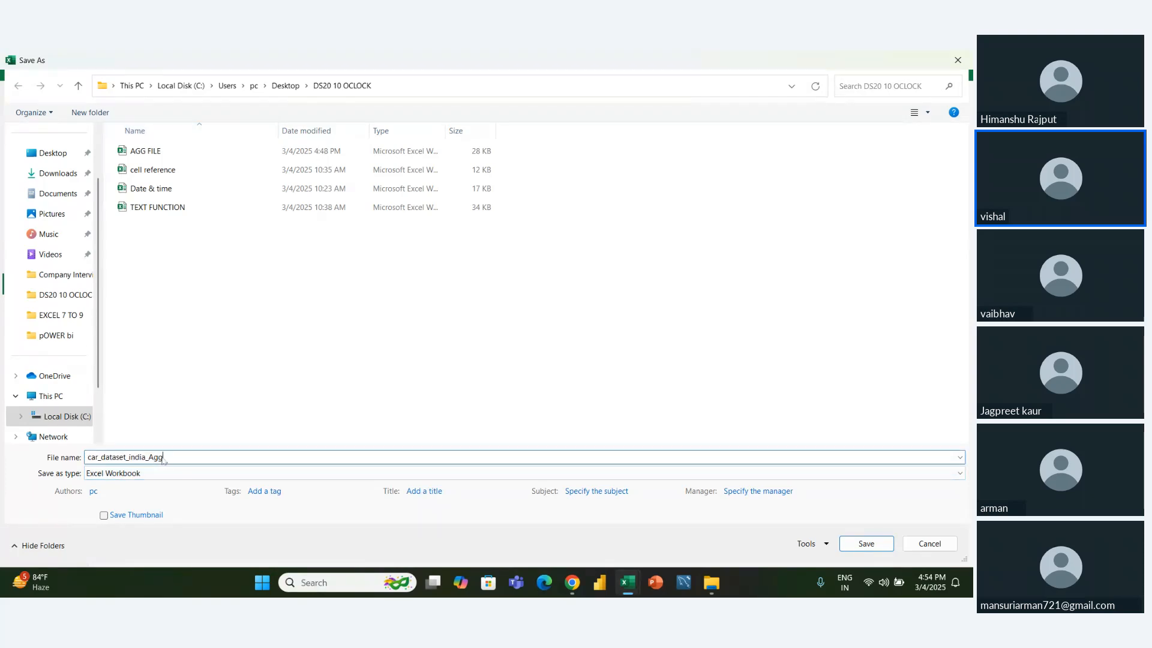
key("Return")
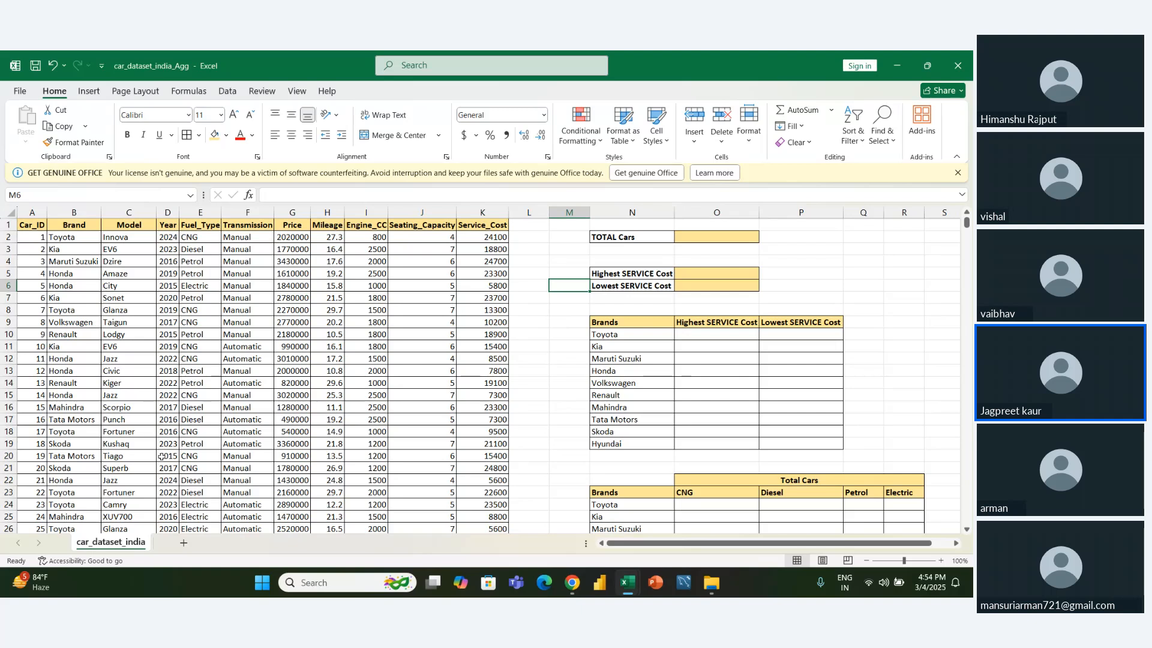
key("Down")
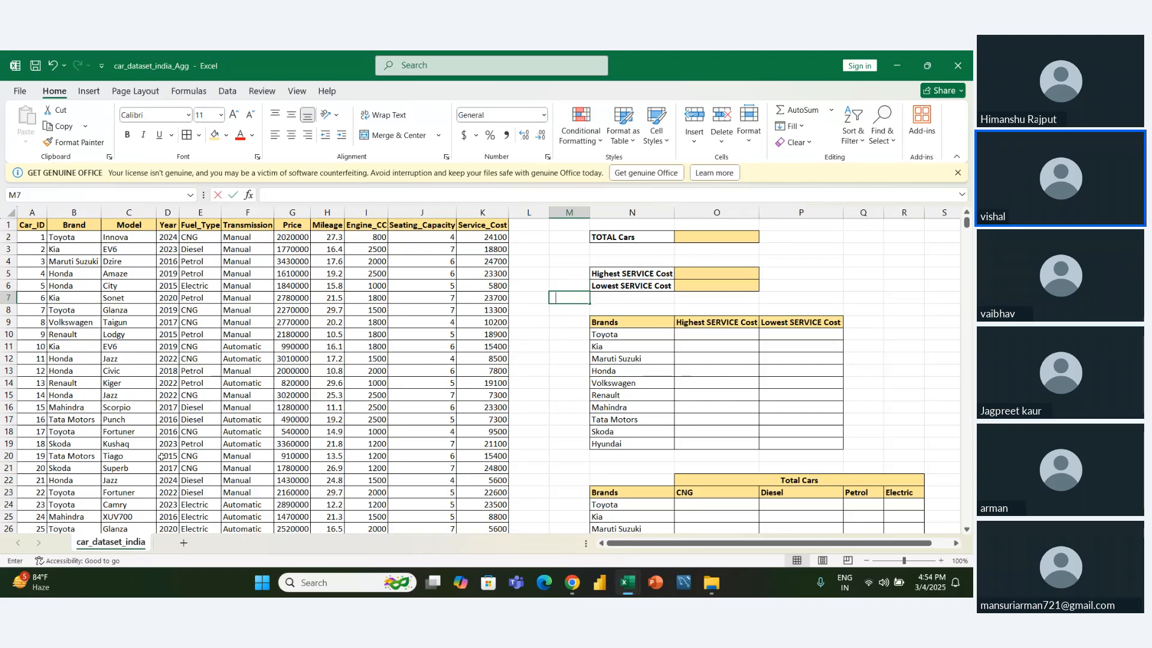
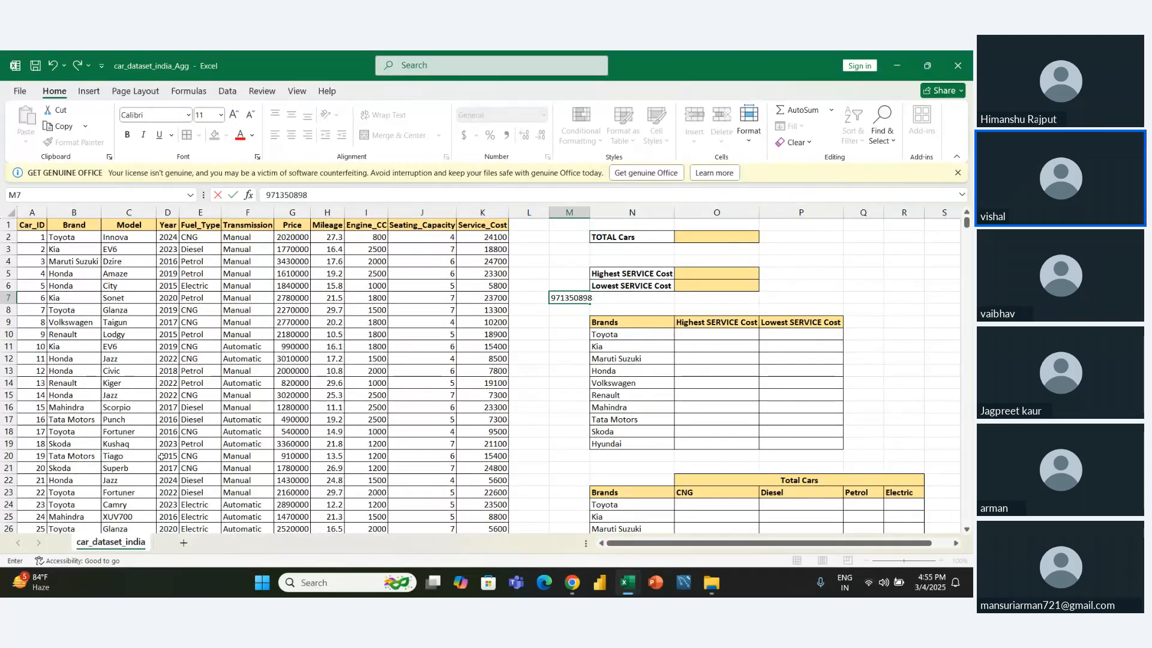
key("Return")
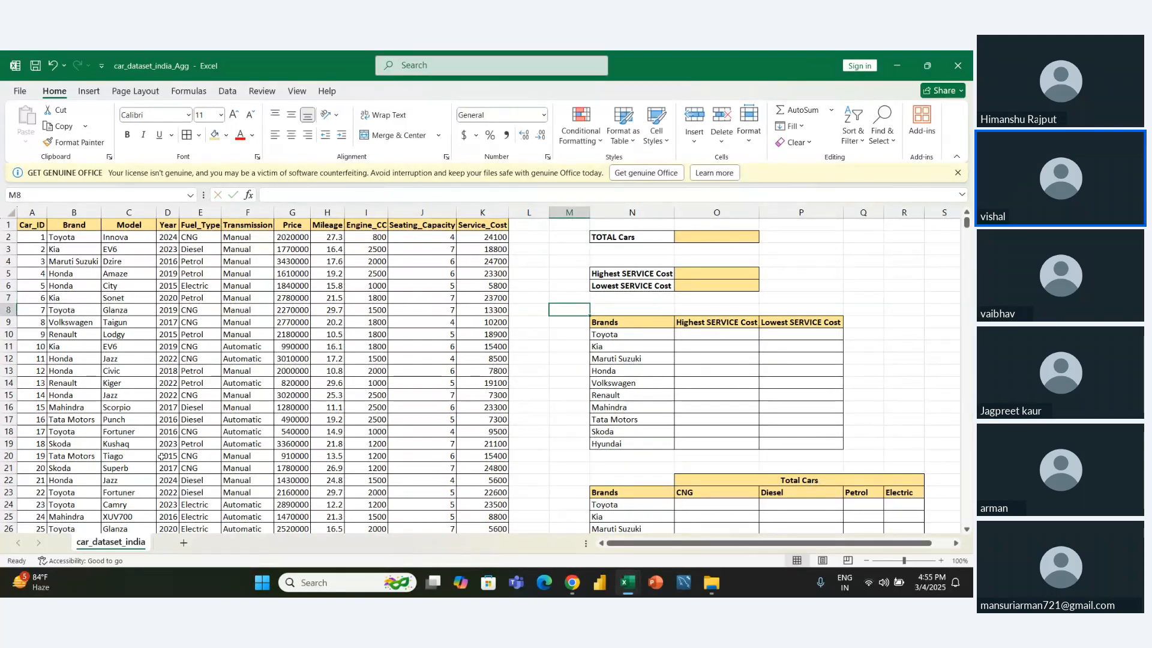
key("Left")
key("Down")
key("Down")
key("Down")
key("Down")
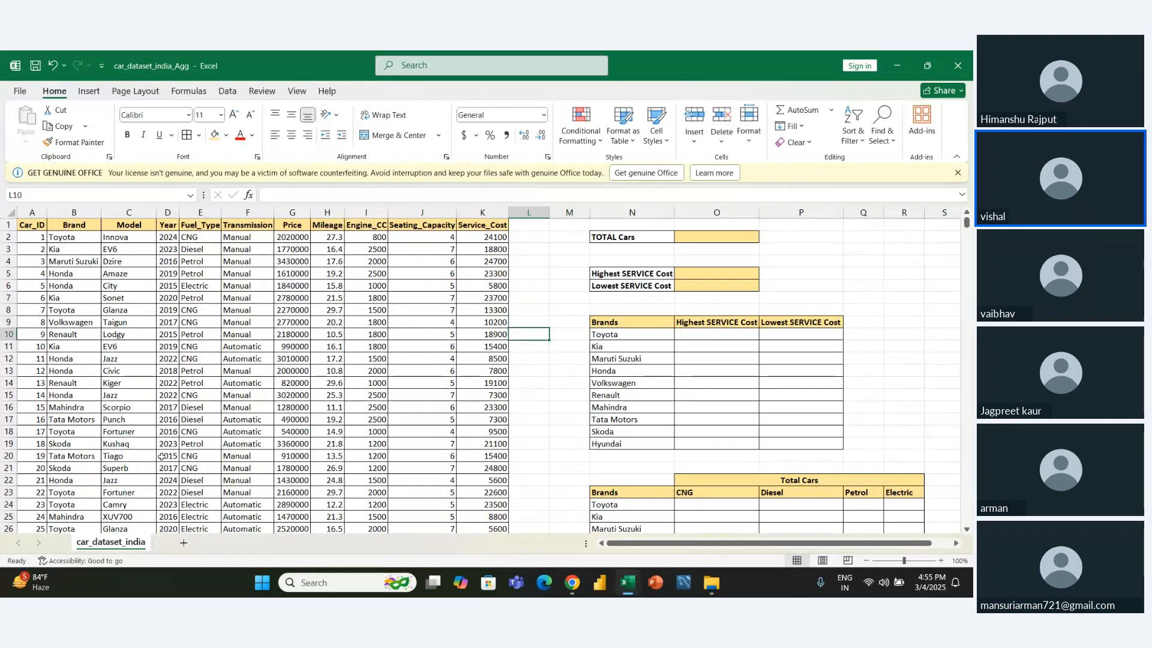
key("Down")
key("Down")
key("Right")
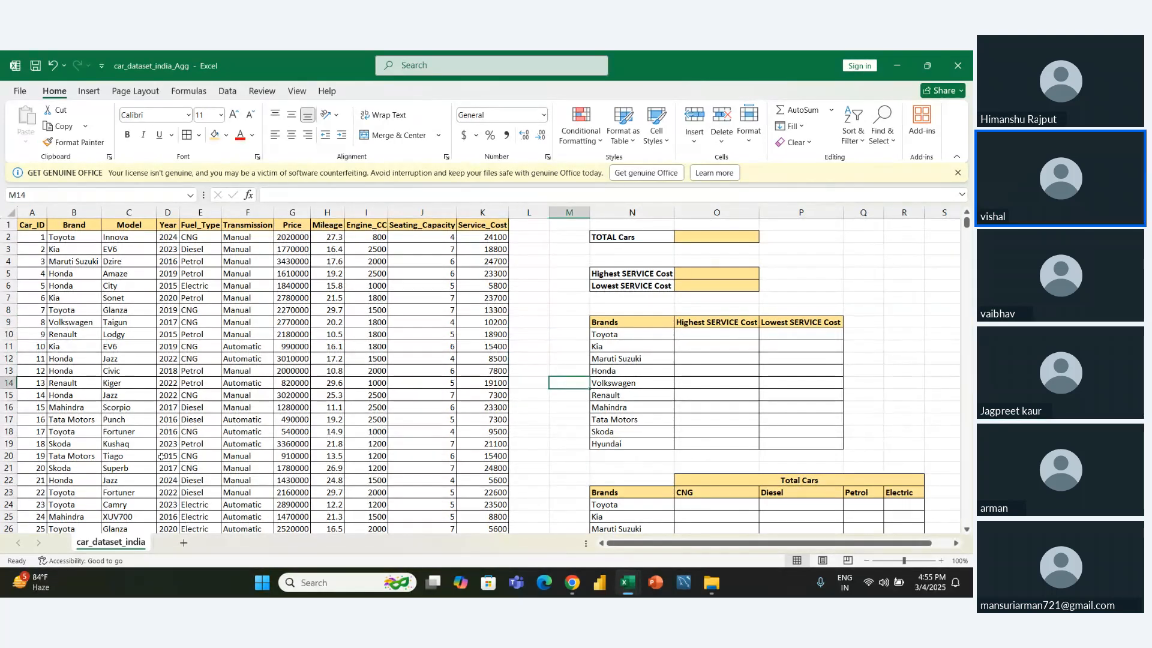
key("Right")
key("Left")
key("Down")
key("Down")
key("Down")
key("Down")
key("Down")
key("Down")
key("Down")
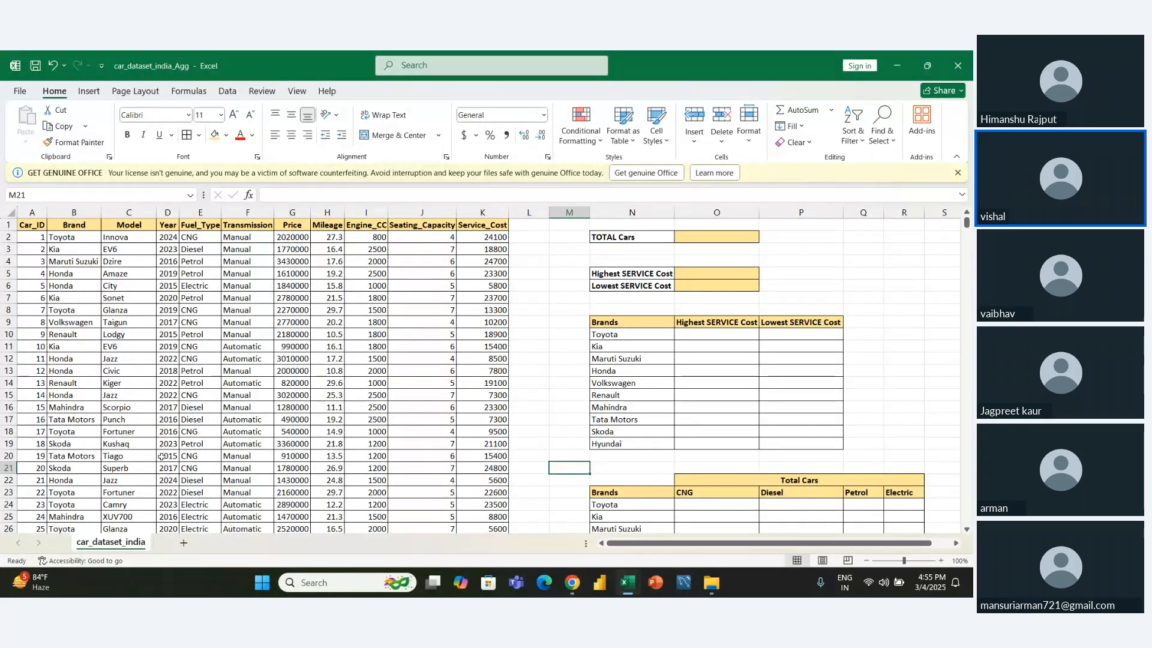
key("Right")
key("Right")
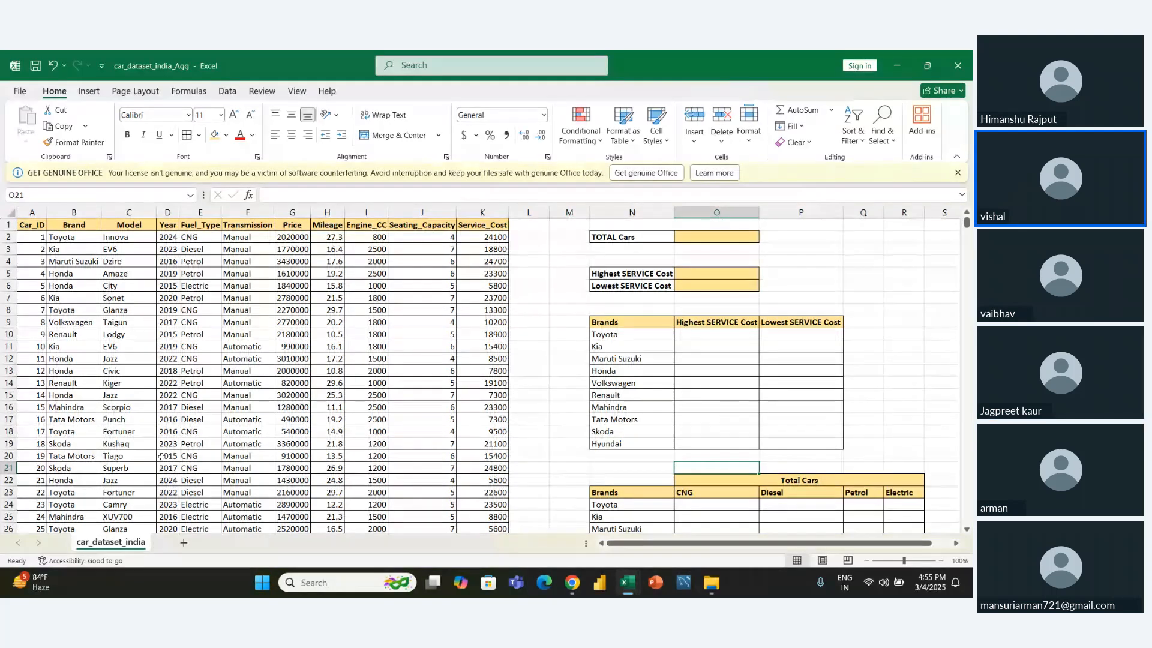
key("Right")
key("Right")
key("Left")
key("Left")
key("Left")
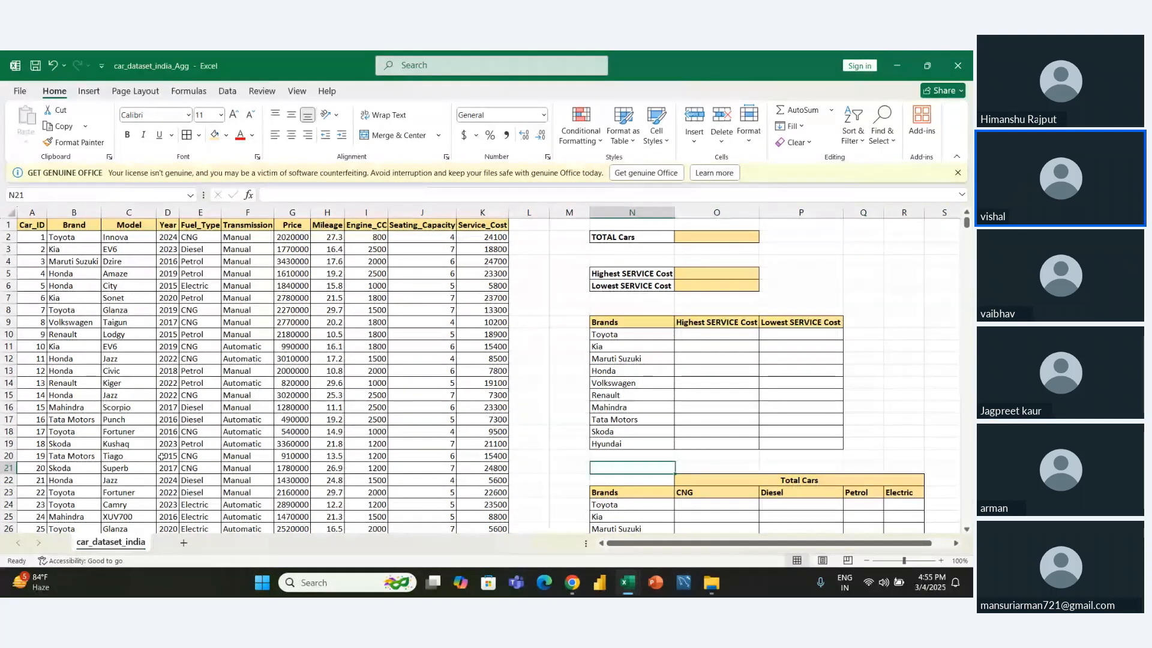
key("Right")
key("Right")
key("Right")
key("Left")
key("Left")
key("Right")
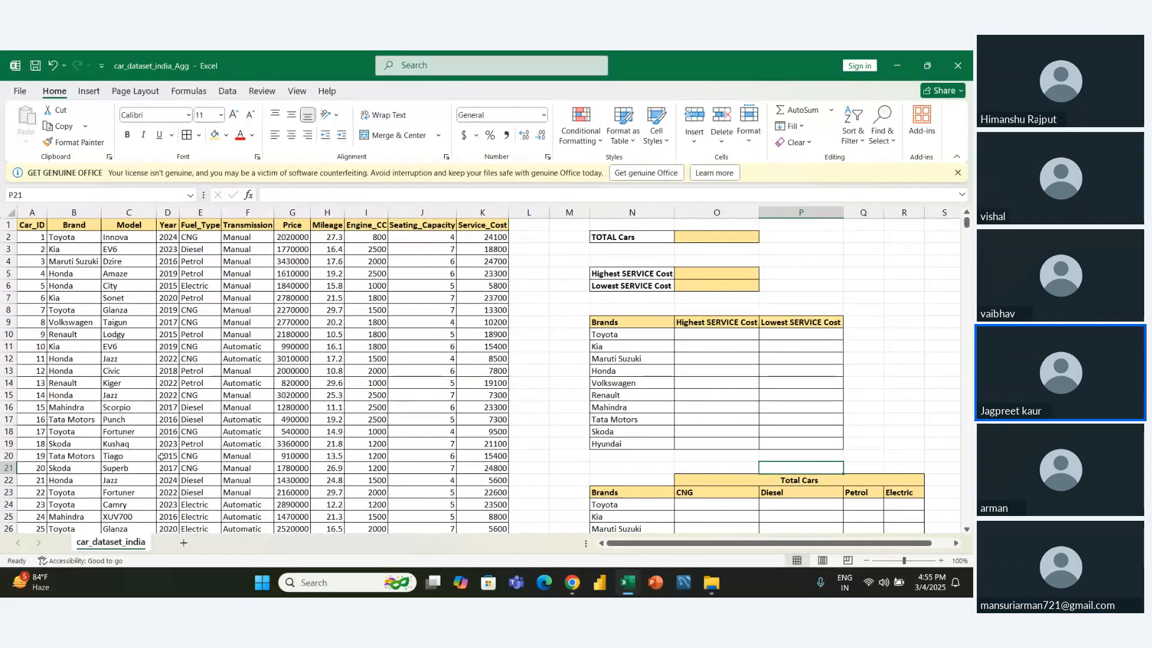
key("Left")
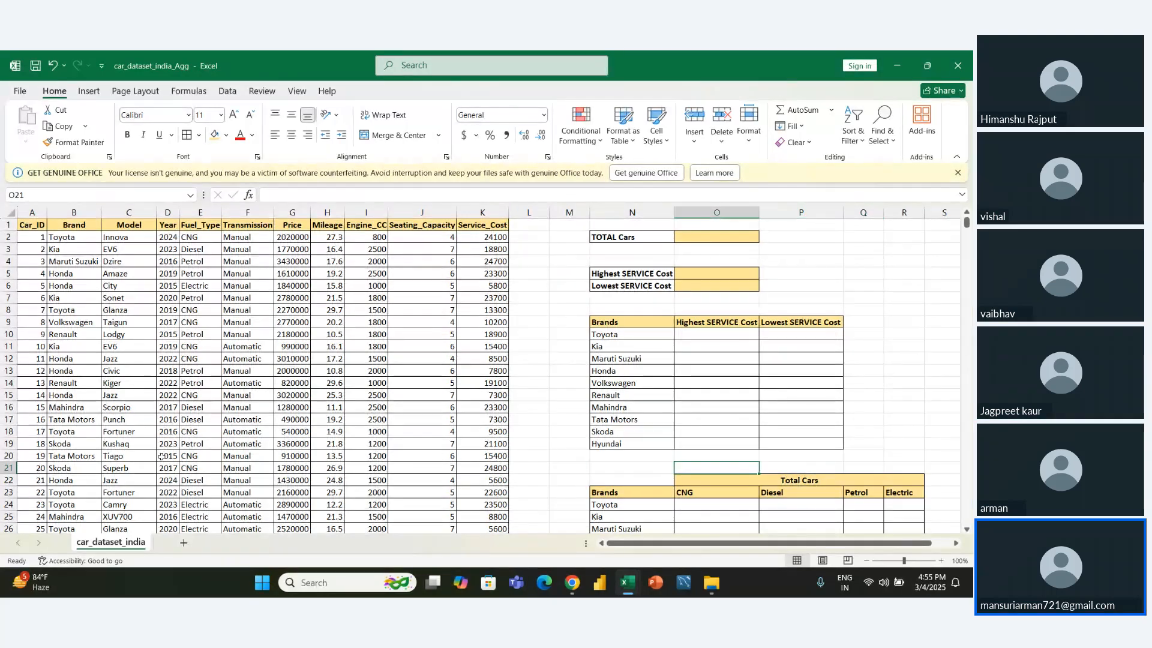
key("Left")
key("Up")
key("Up")
key("Up")
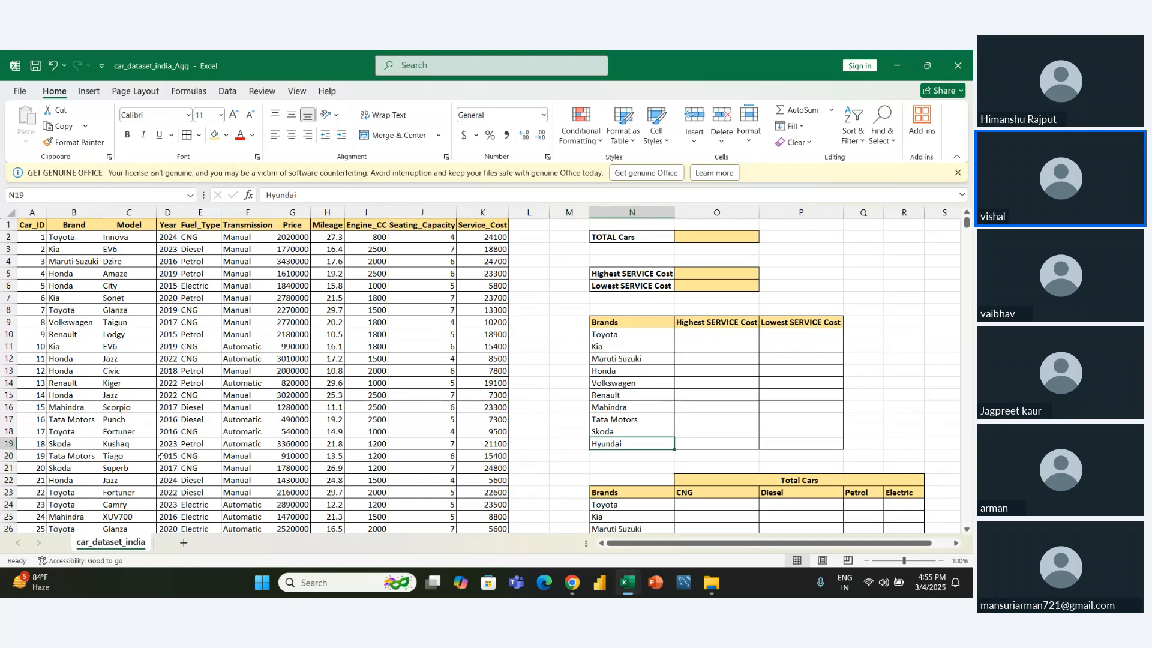
key("Up")
key("Up")
key("Up")
key("Up")
key("Up")
key("Up")
key("Up")
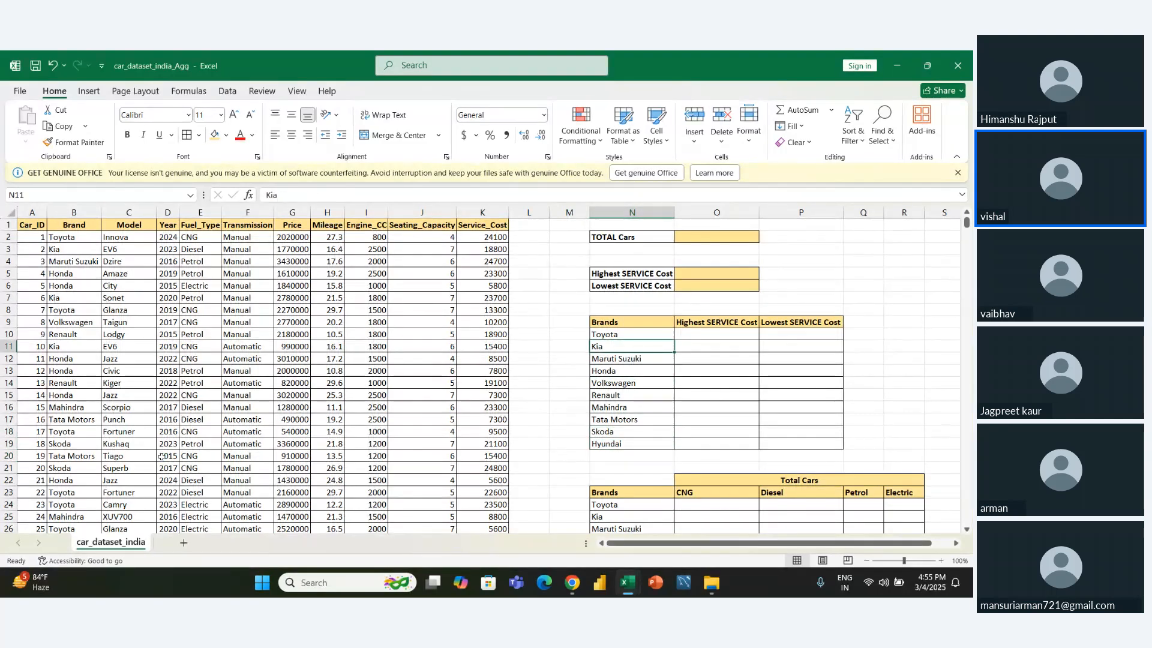
- Switch to the DA25 session meeting in Chrome and stop sharing the screen
left_click(572, 584)
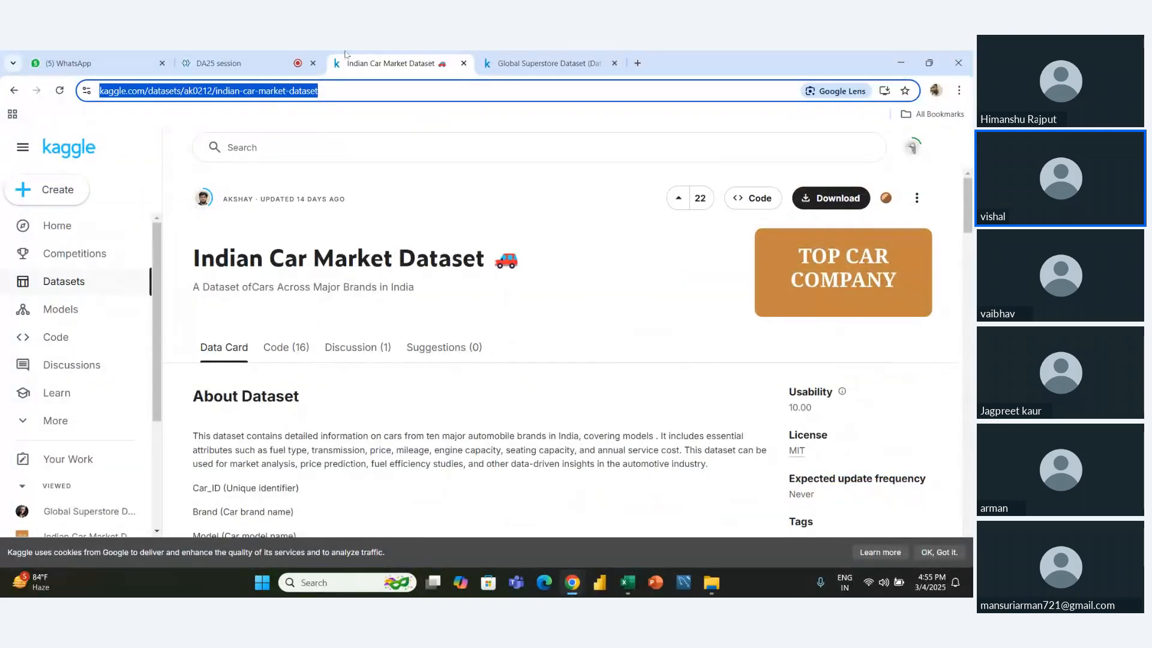
left_click(228, 63)
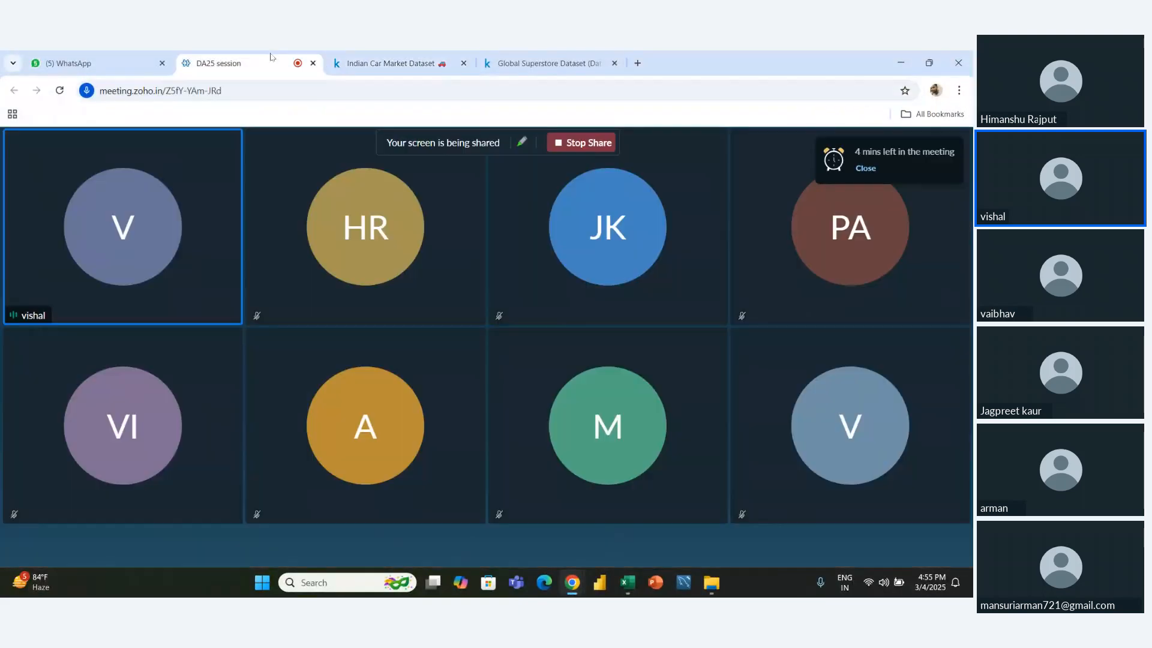
left_click(576, 150)
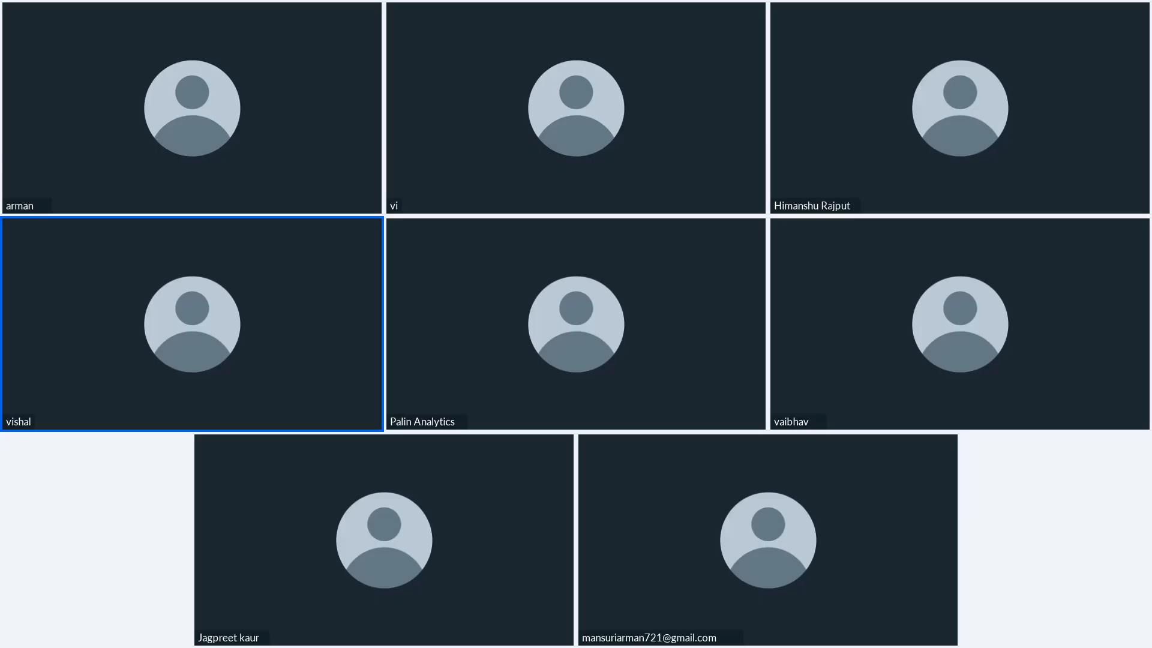